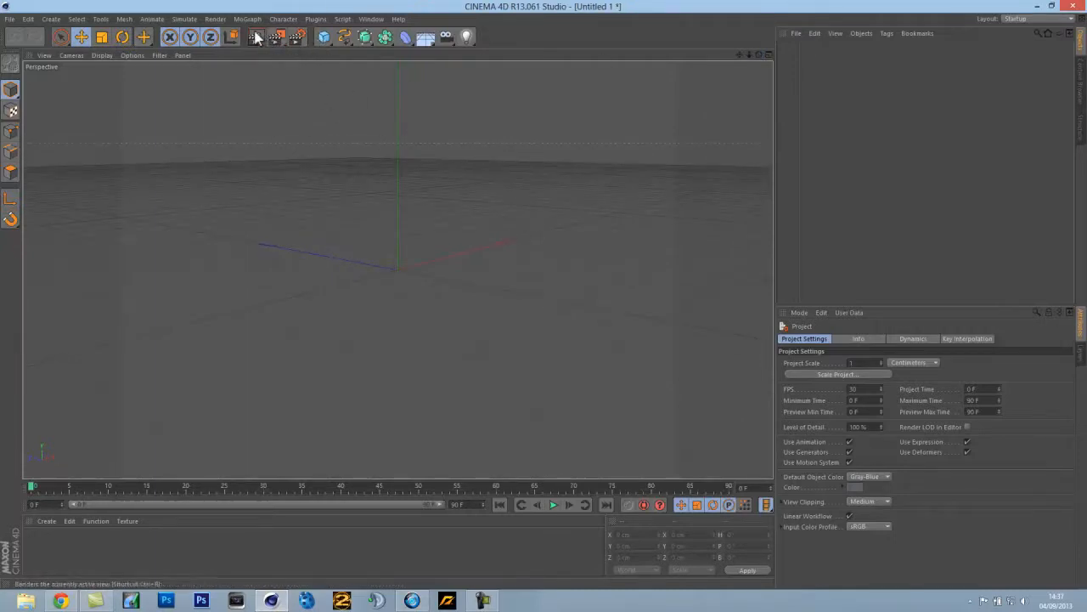
pyautogui.click(10, 19)
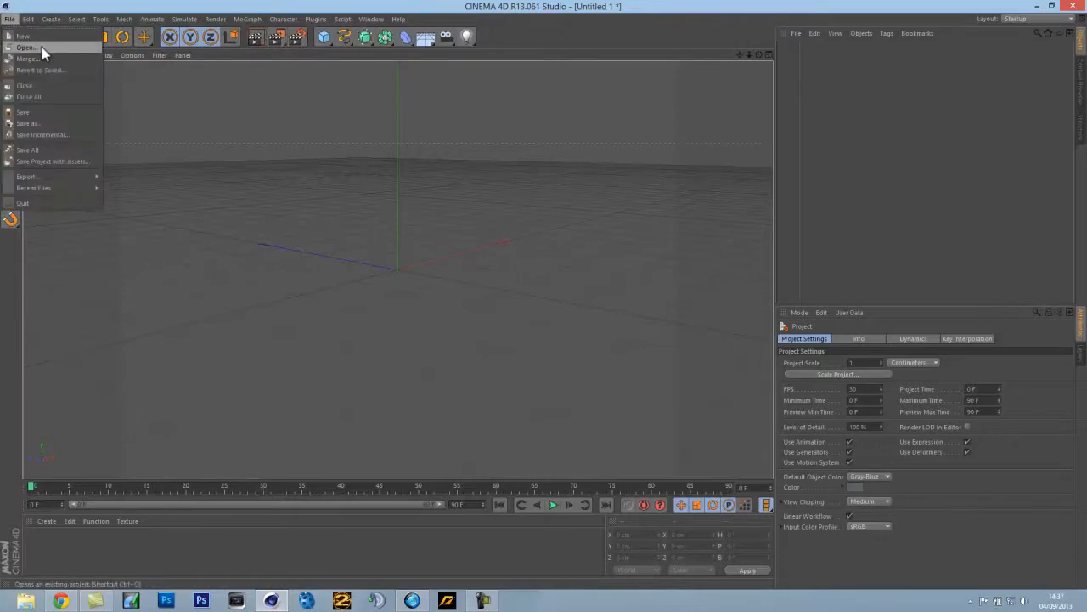
pyautogui.click(262, 60)
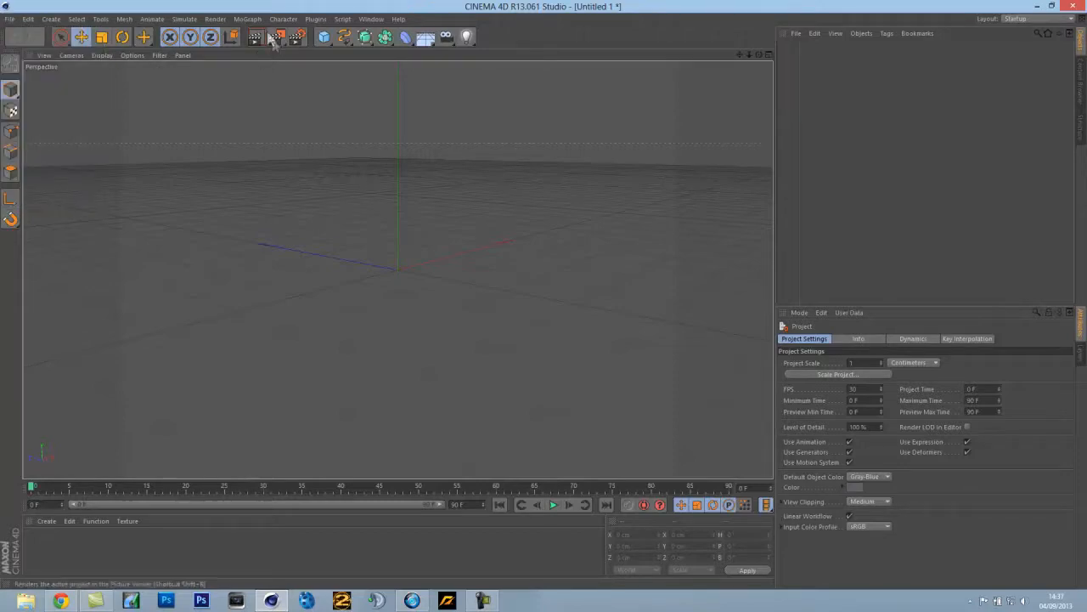
# Add a MoText object to the scene and turn the view to face it
pyautogui.click(247, 19)
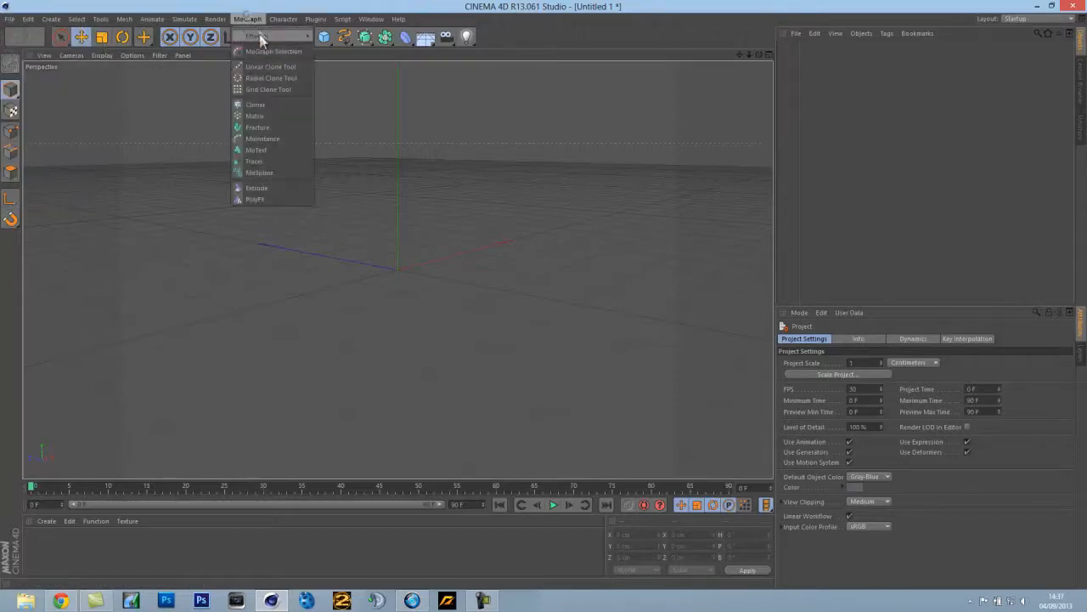
pyautogui.click(277, 151)
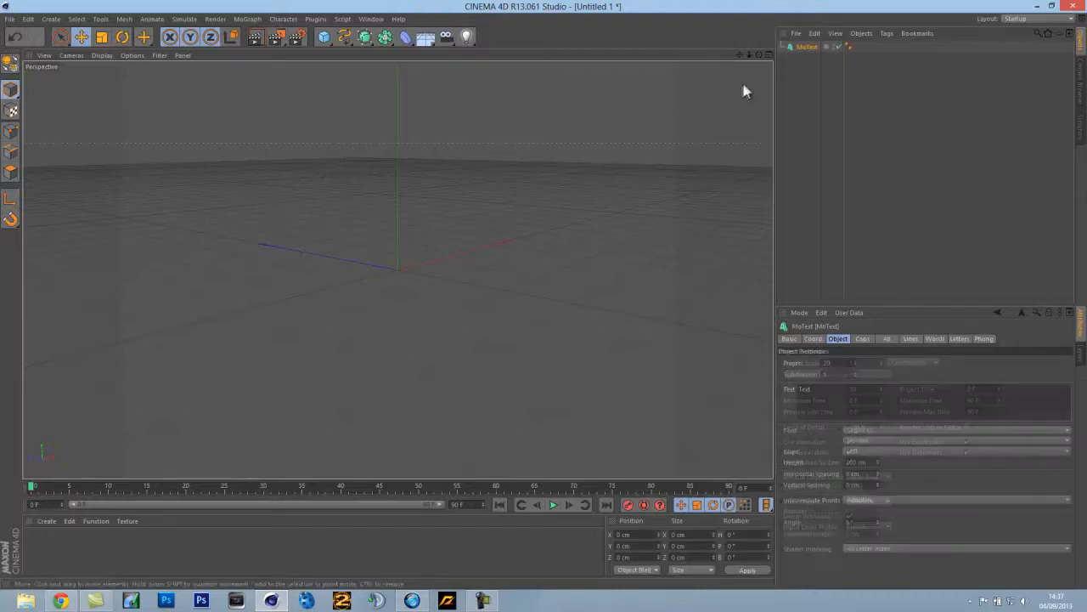
pyautogui.moveTo(756, 56); pyautogui.dragTo(543, 295)
pyautogui.moveTo(750, 53); pyautogui.dragTo(541, 301)
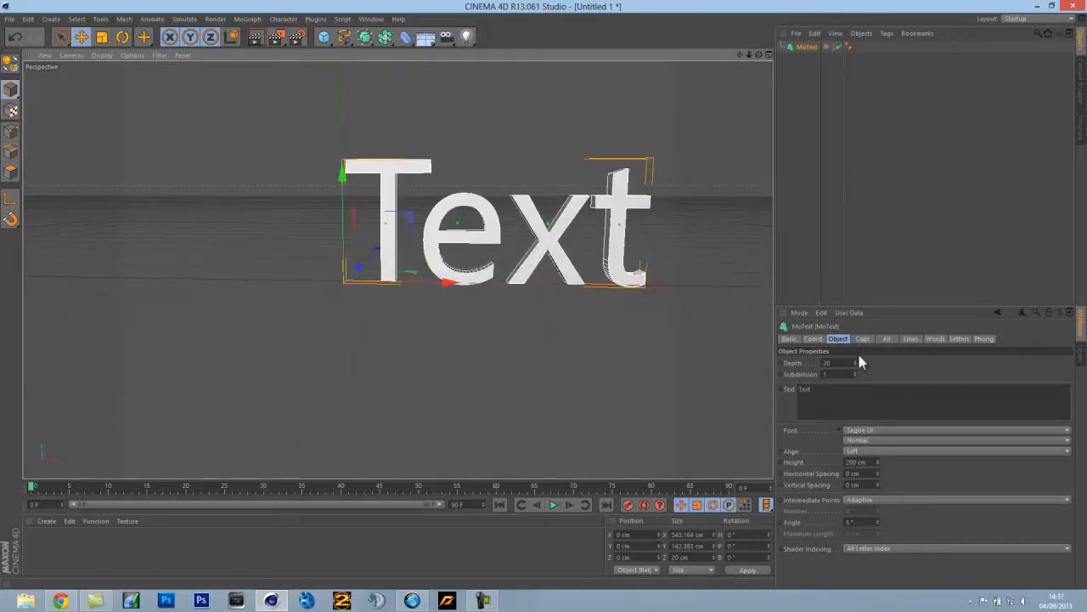
# Change the MoText wording to ATOM and set its alignment to Middle
pyautogui.doubleClick(833, 391)
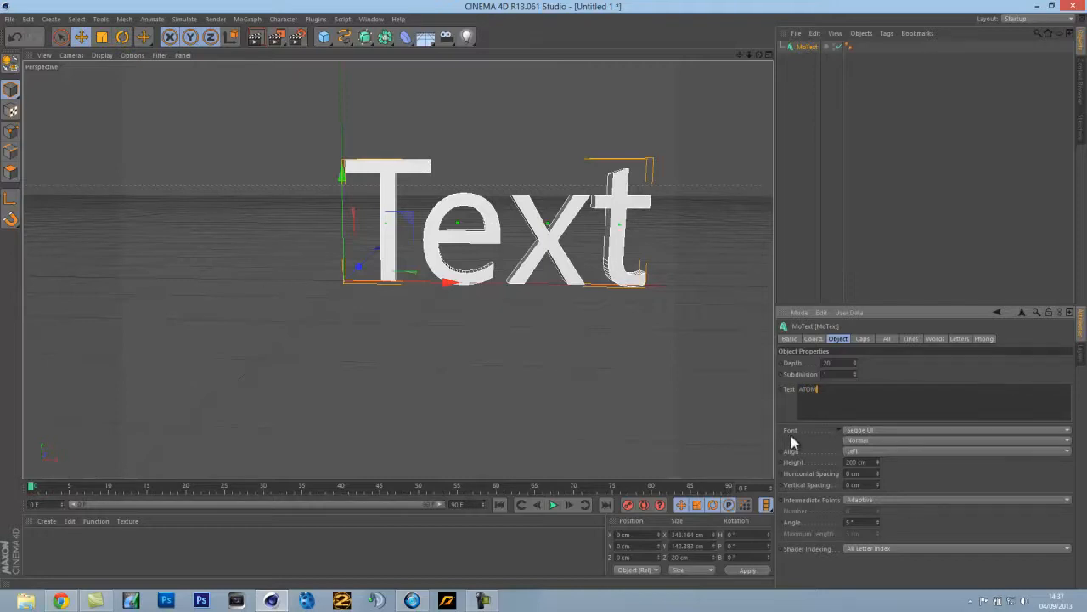
pyautogui.click(786, 397)
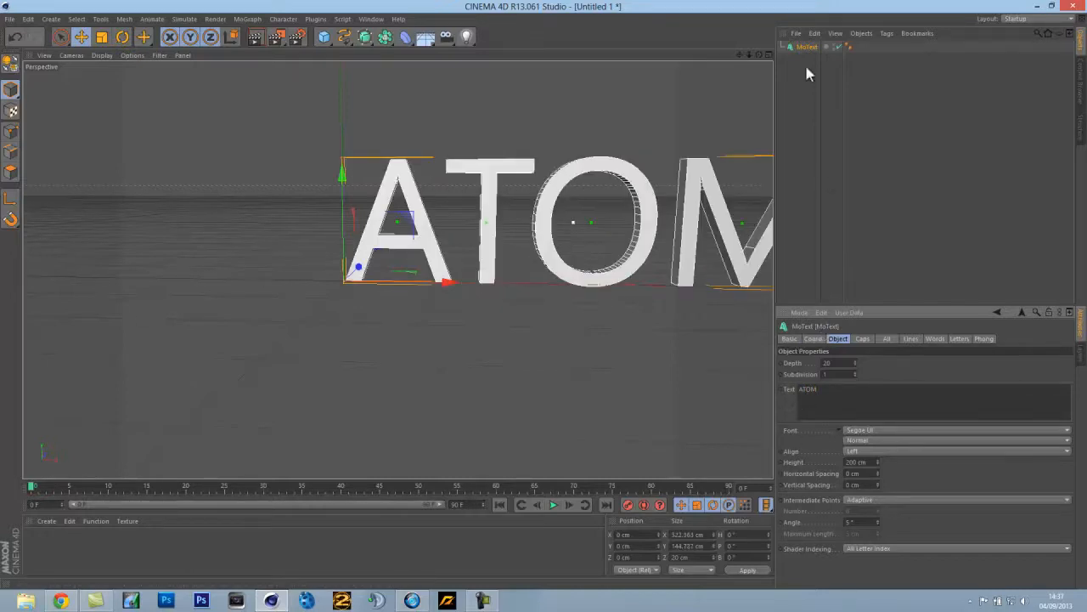
pyautogui.click(886, 450)
pyautogui.click(887, 469)
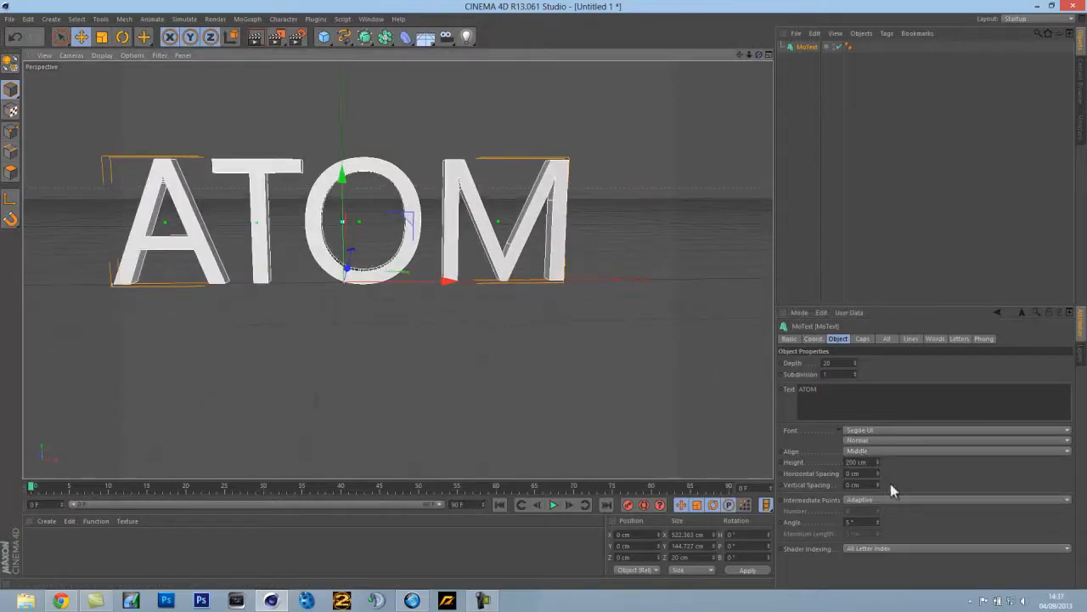
# Set both the start and end caps of the ATOM text to Fillet Cap
pyautogui.click(862, 339)
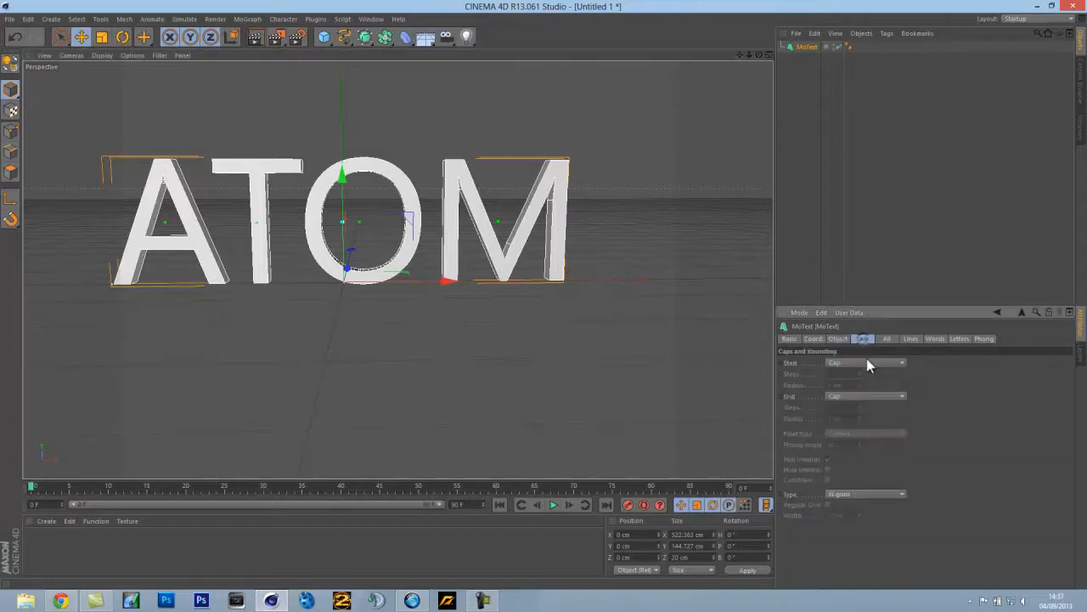
pyautogui.click(867, 364)
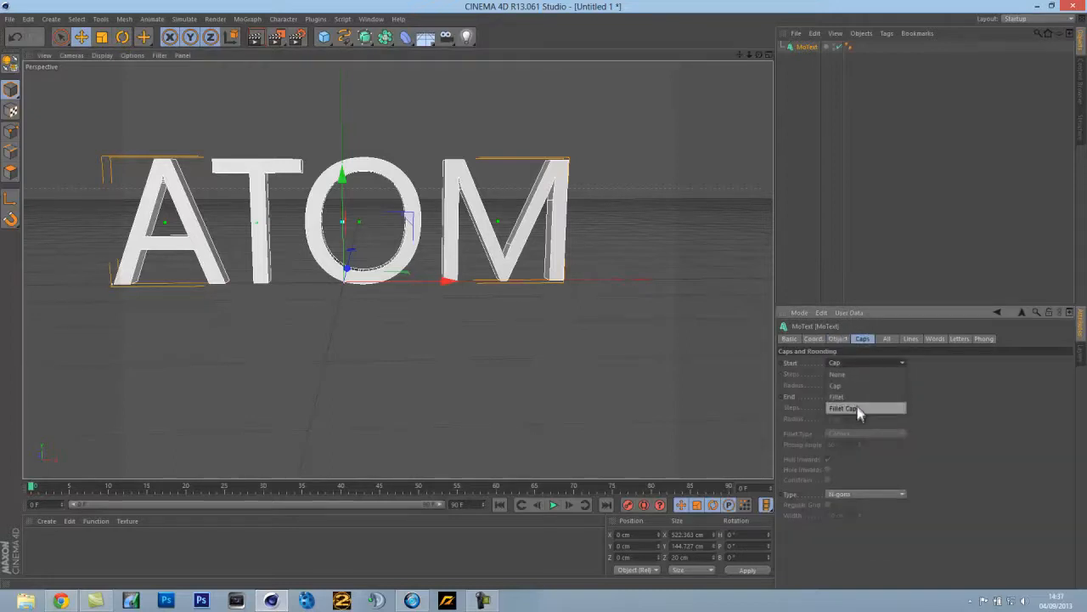
pyautogui.click(856, 408)
pyautogui.click(854, 396)
pyautogui.click(855, 442)
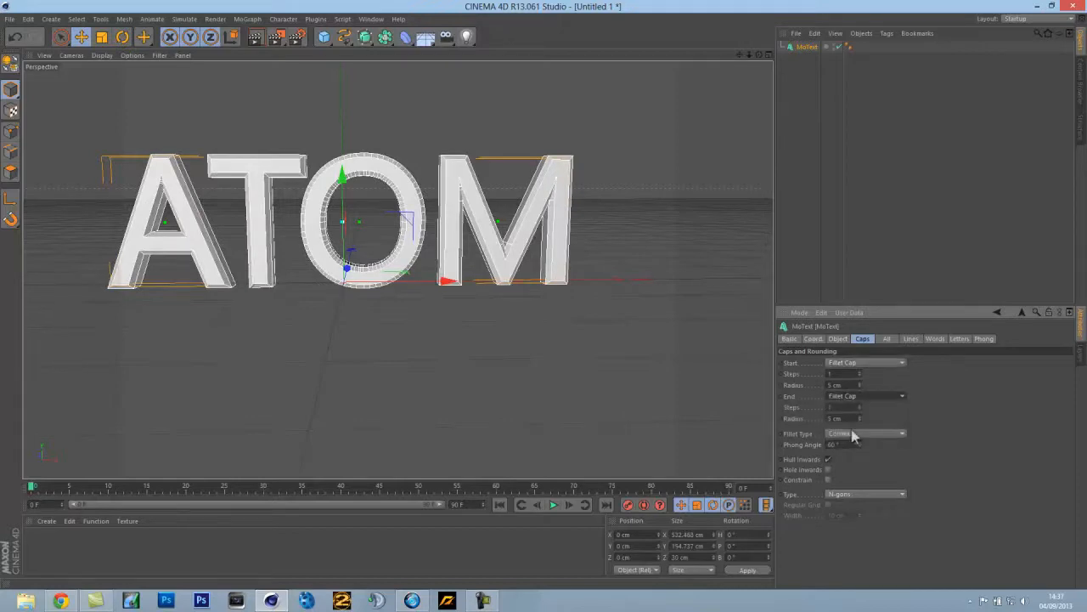
# Set the fillet radius of both the start and end caps to 2 cm
pyautogui.click(835, 385)
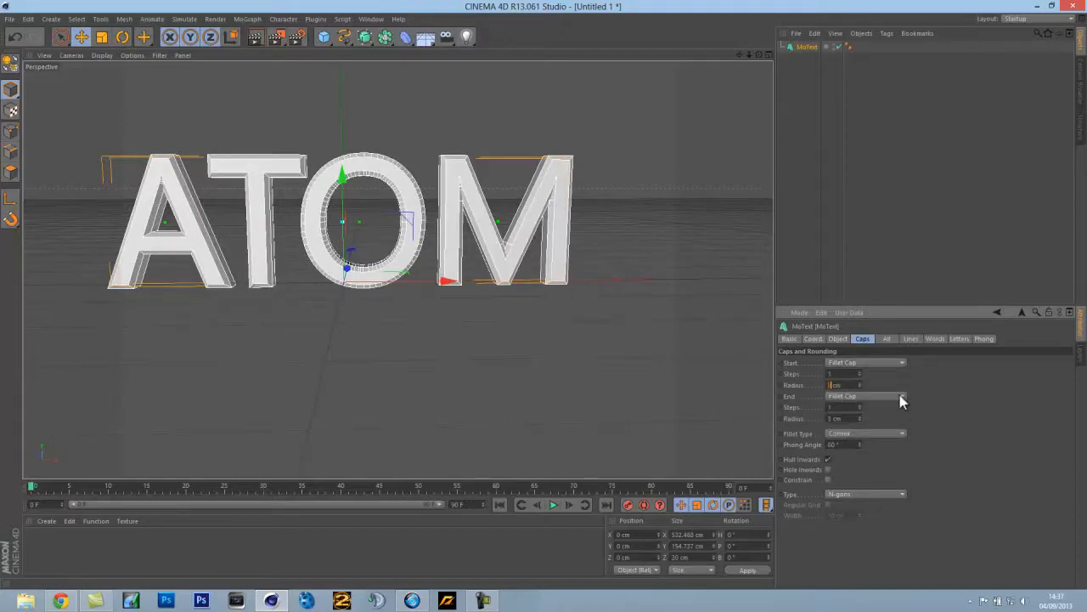
pyautogui.write('2')
pyautogui.press('Return')
pyautogui.click(833, 418)
pyautogui.press('BackSpace')
pyautogui.write('2')
pyautogui.press('Return')
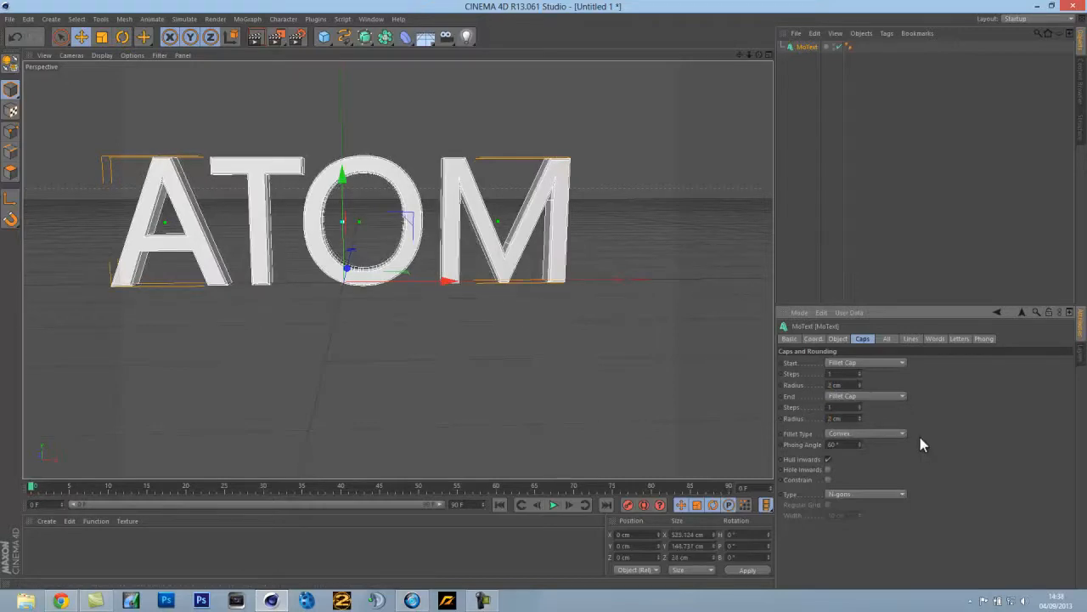
# Set the fillet steps of both the start and end caps to 10 and deselect the text
pyautogui.moveTo(759, 55); pyautogui.dragTo(543, 296)
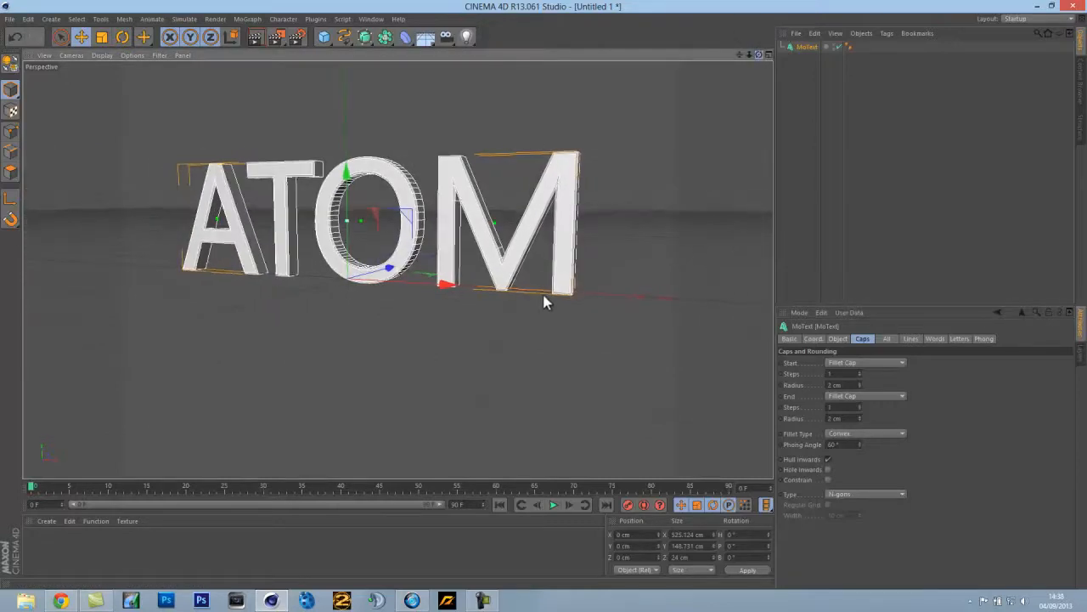
pyautogui.click(859, 375)
pyautogui.click(852, 409)
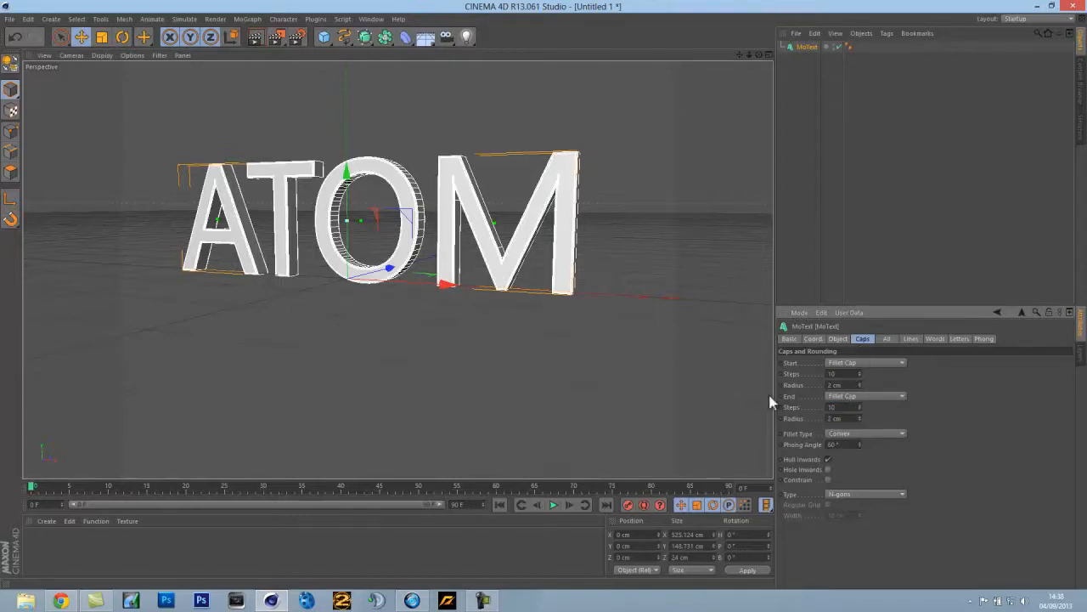
pyautogui.click(796, 261)
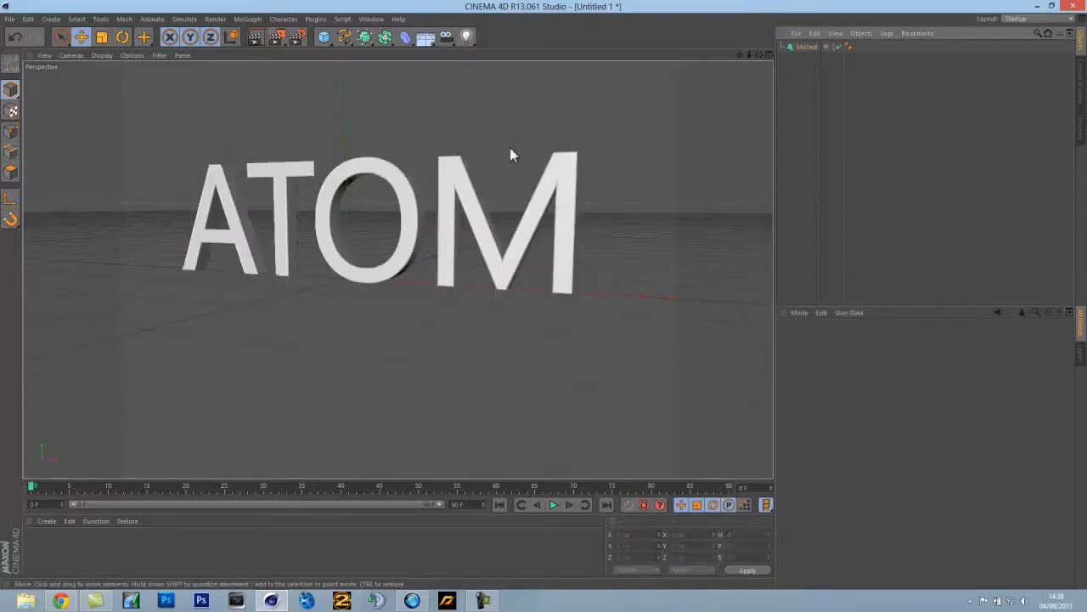
# Try the Roddenberry and Planet Kosmos fonts on the ATOM text
pyautogui.click(805, 48)
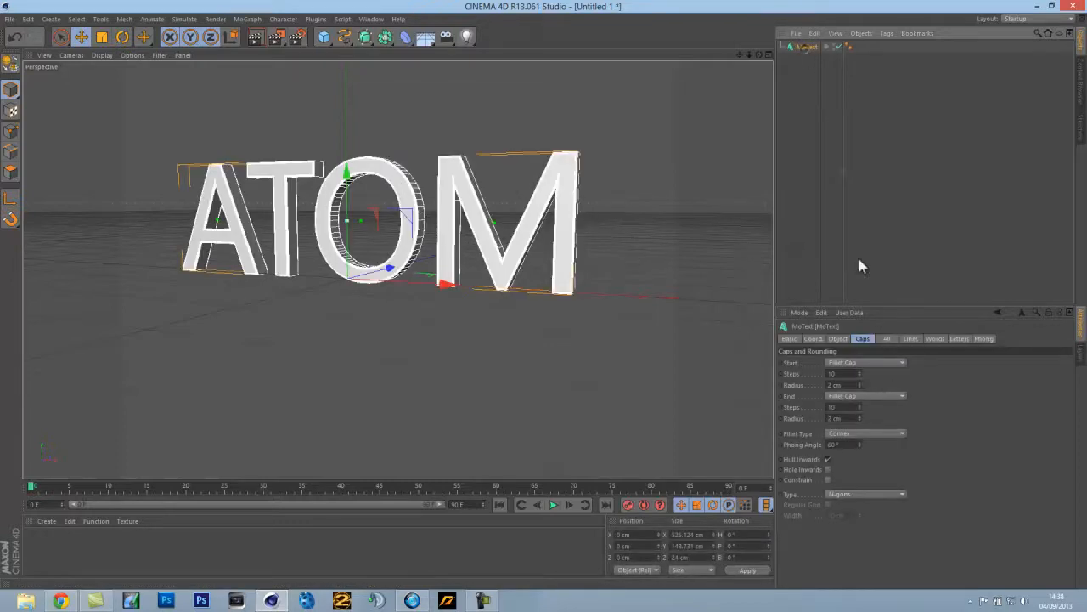
pyautogui.click(839, 339)
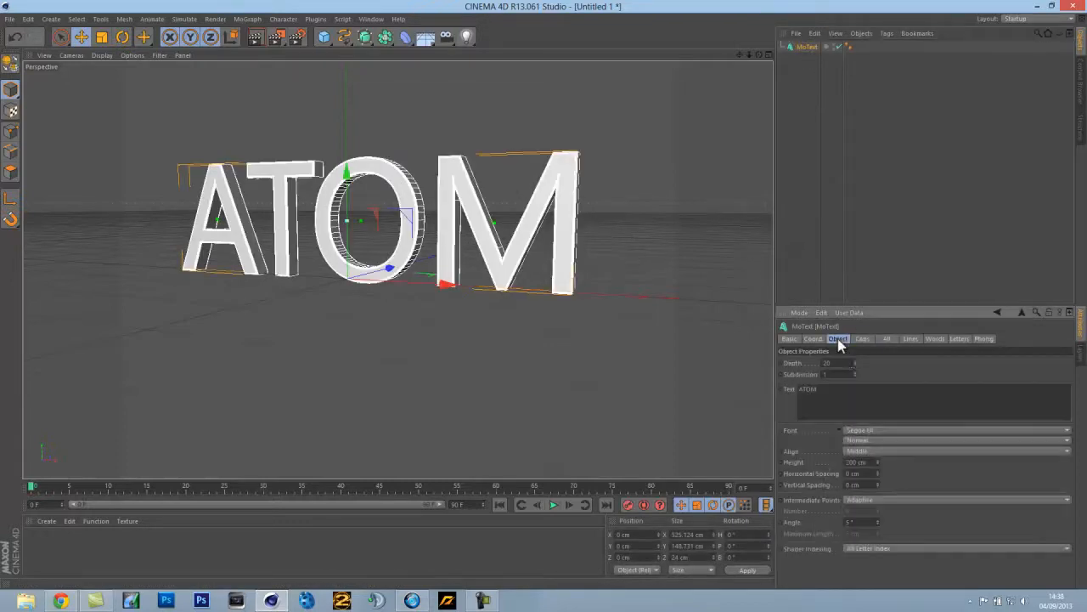
pyautogui.click(877, 432)
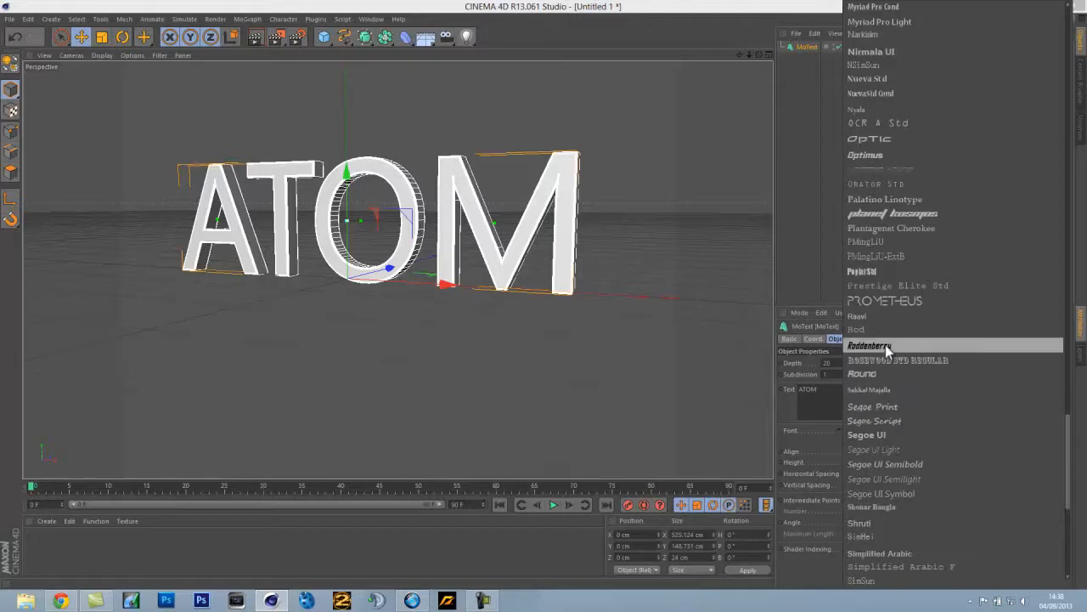
pyautogui.click(884, 346)
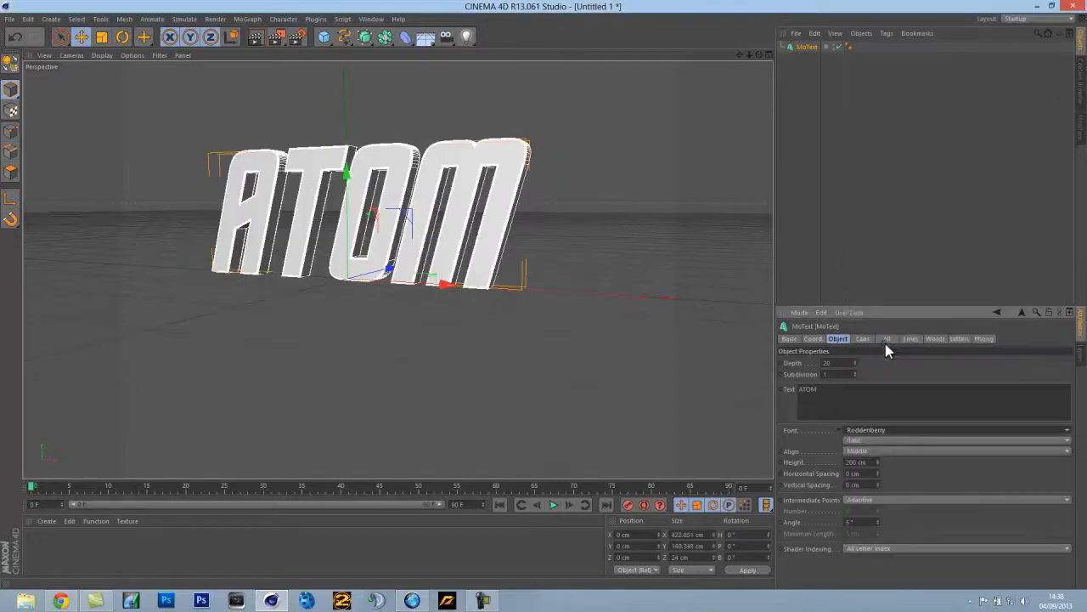
pyautogui.click(930, 431)
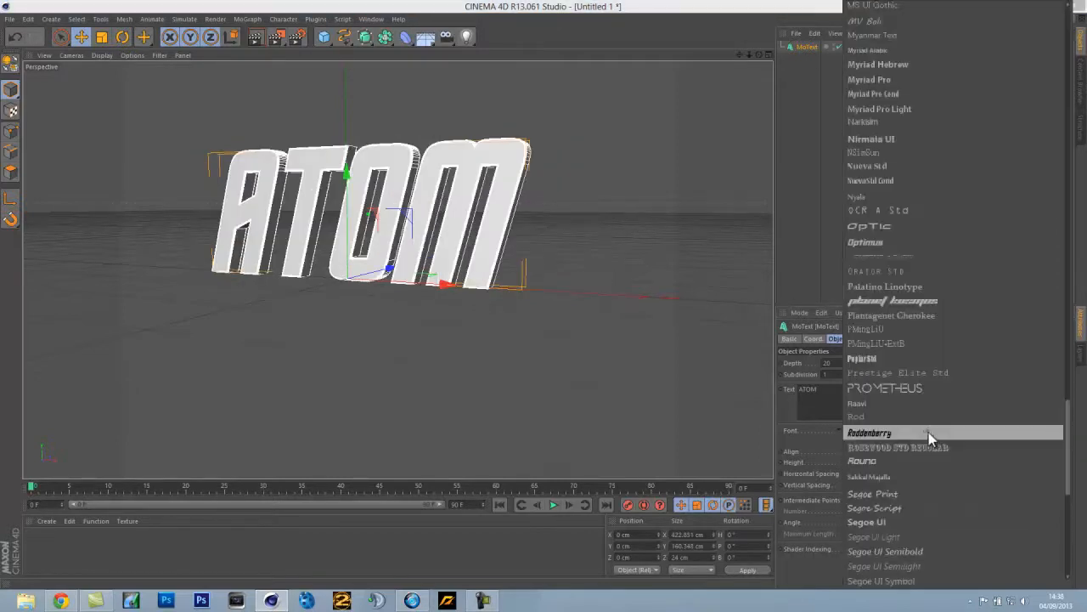
pyautogui.click(937, 301)
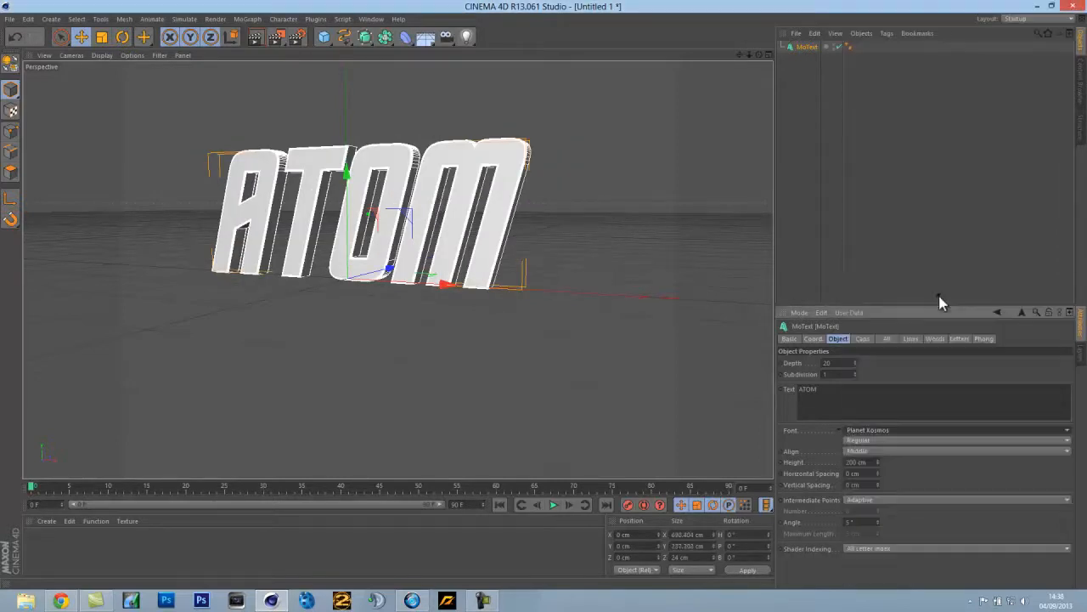
# Try the Terminator and Transformers Movie fonts on the ATOM text
pyautogui.click(926, 431)
pyautogui.scroll(-6, 936, 385)
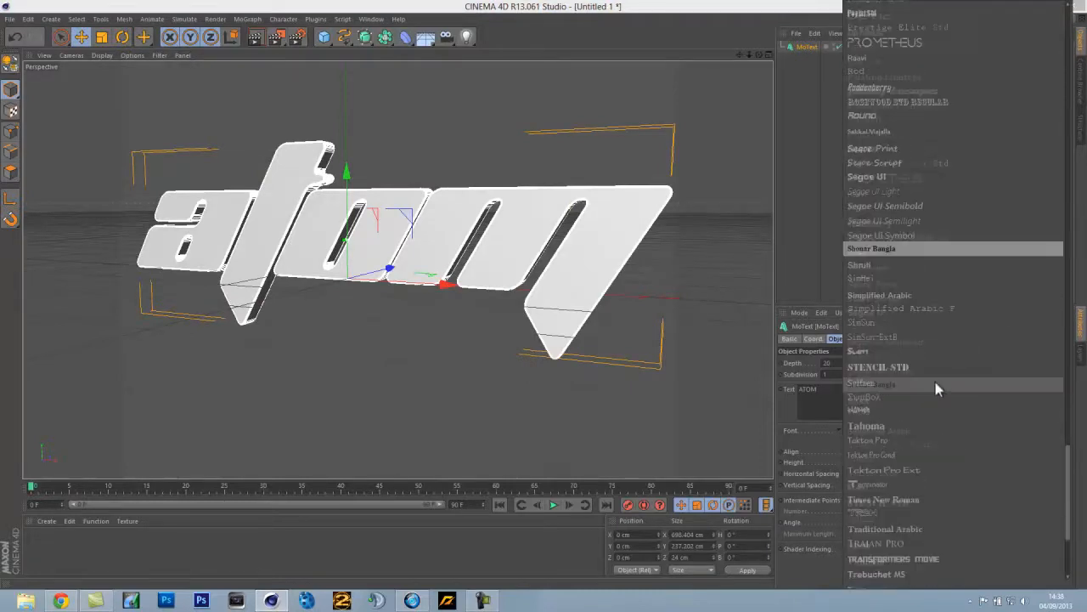
pyautogui.click(926, 349)
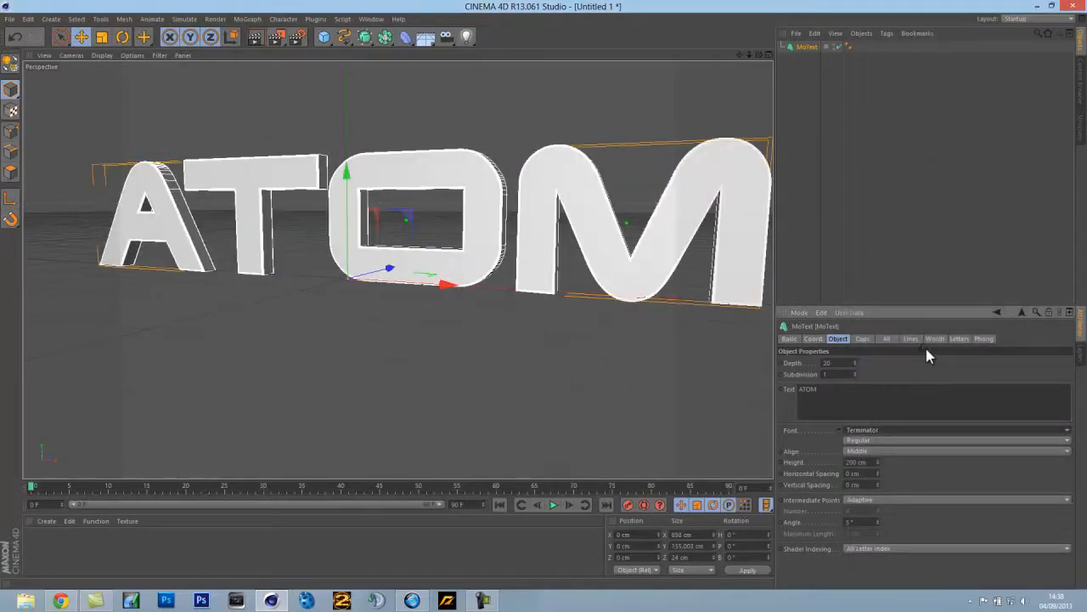
pyautogui.click(941, 431)
pyautogui.scroll(-2, 937, 424)
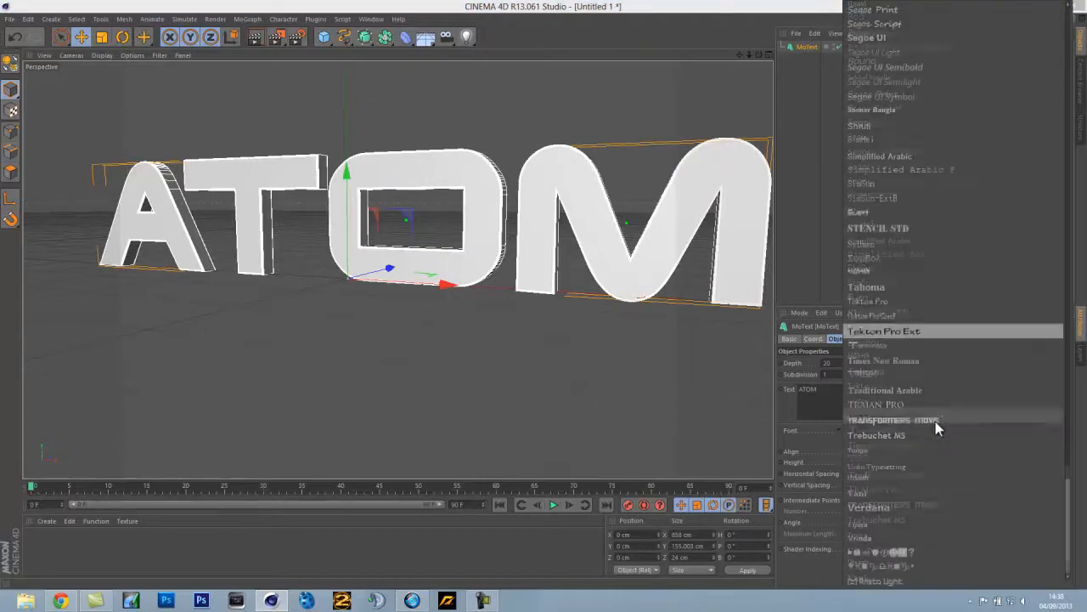
pyautogui.click(938, 423)
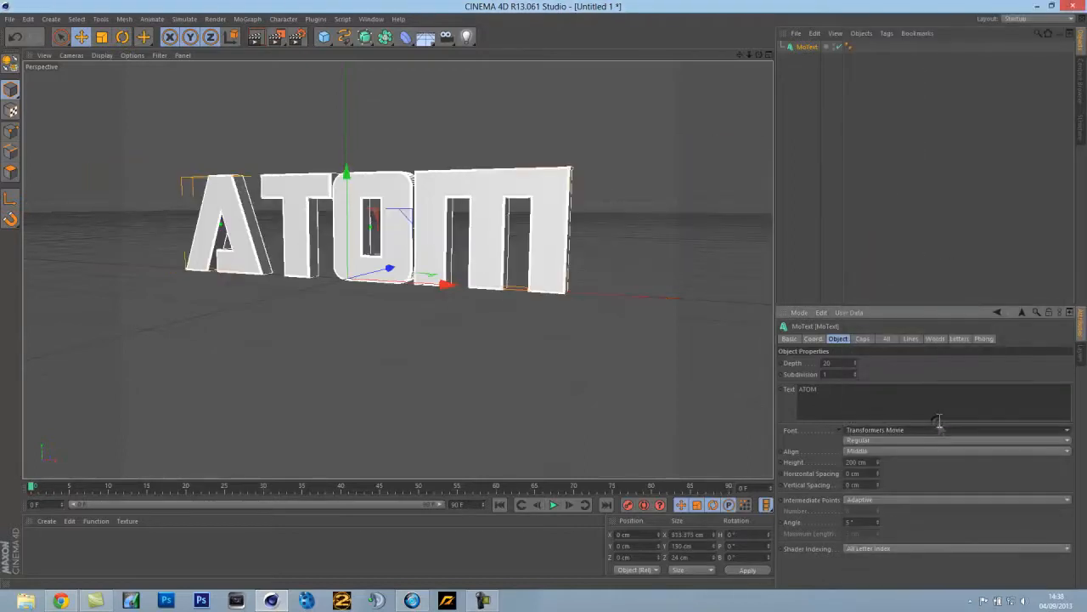
# Set the font of the ATOM text to Round
pyautogui.click(938, 427)
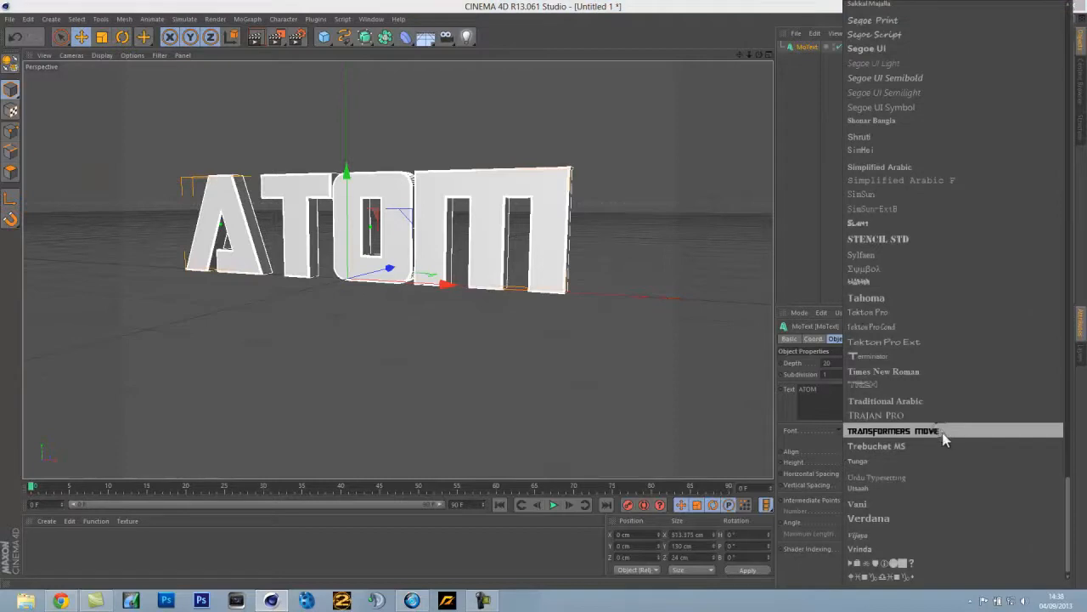
pyautogui.scroll(-1, 939, 429)
pyautogui.scroll(10, 922, 378)
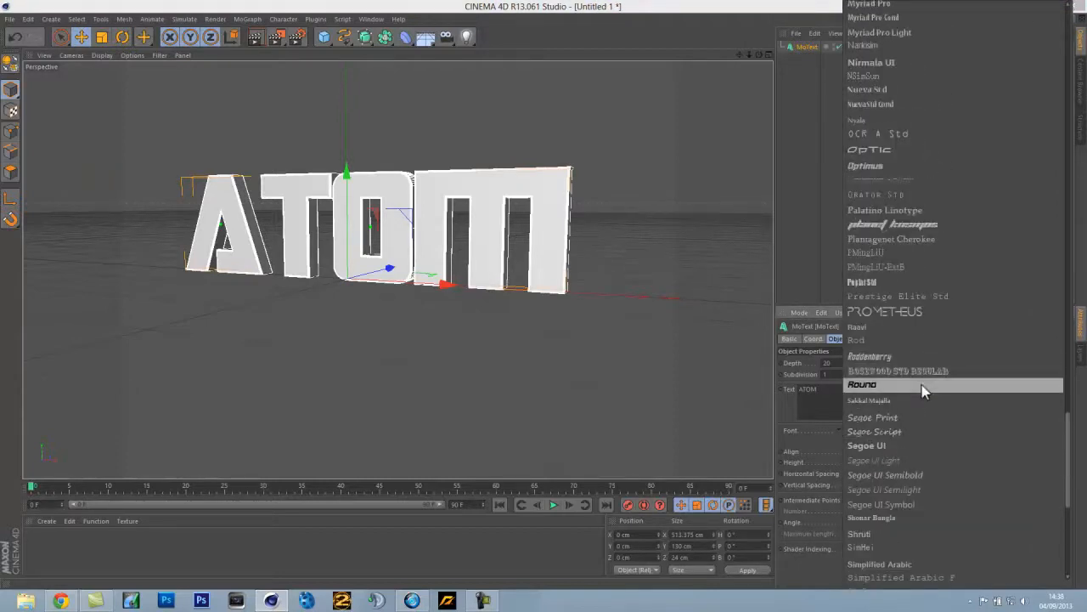
pyautogui.click(922, 386)
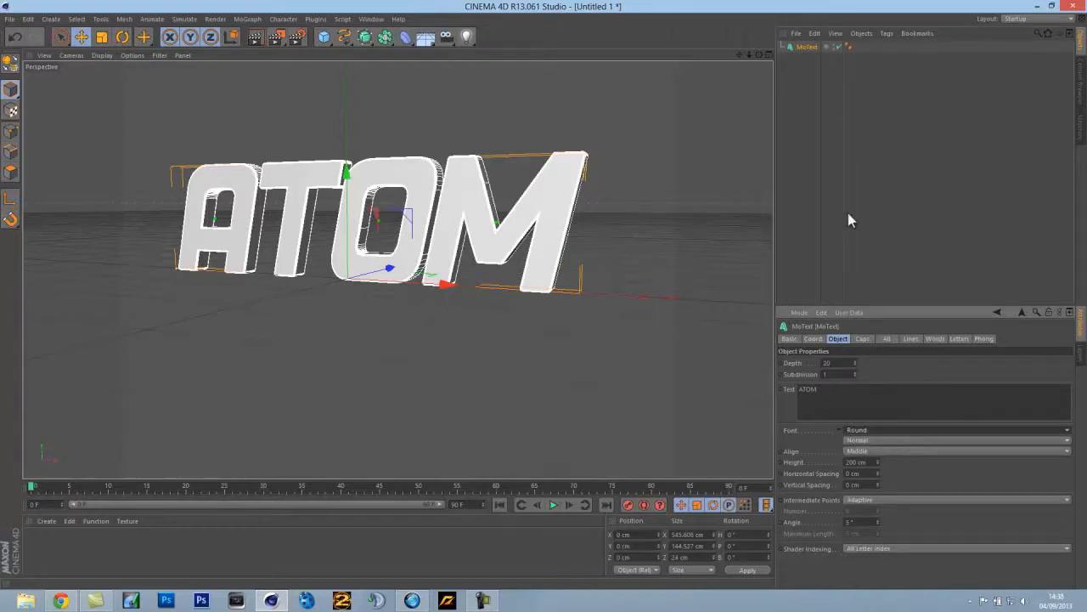
pyautogui.moveTo(759, 55); pyautogui.dragTo(791, 111)
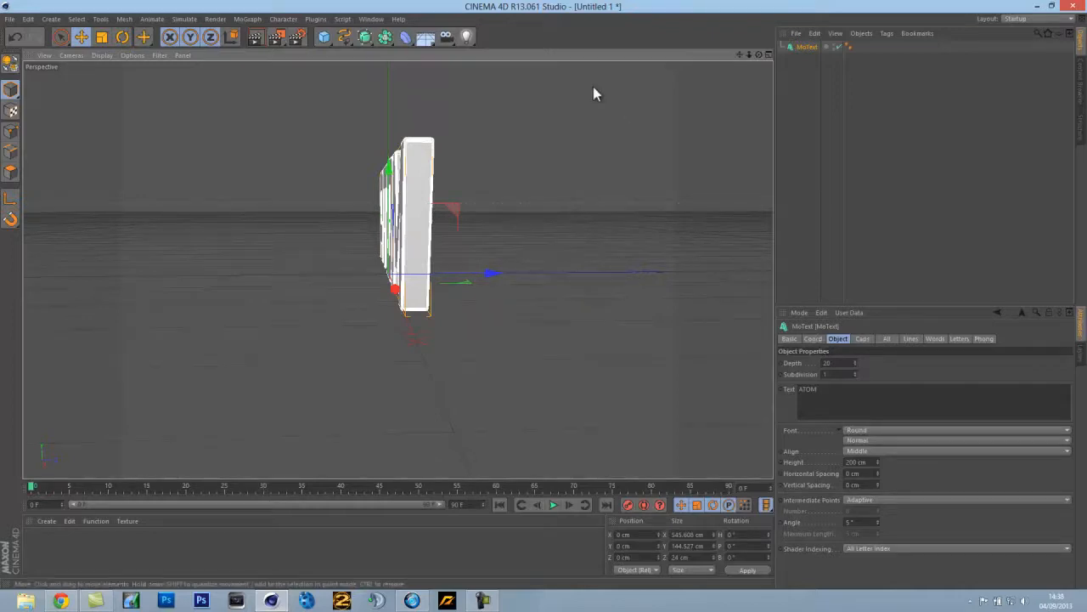
pyautogui.click(315, 19)
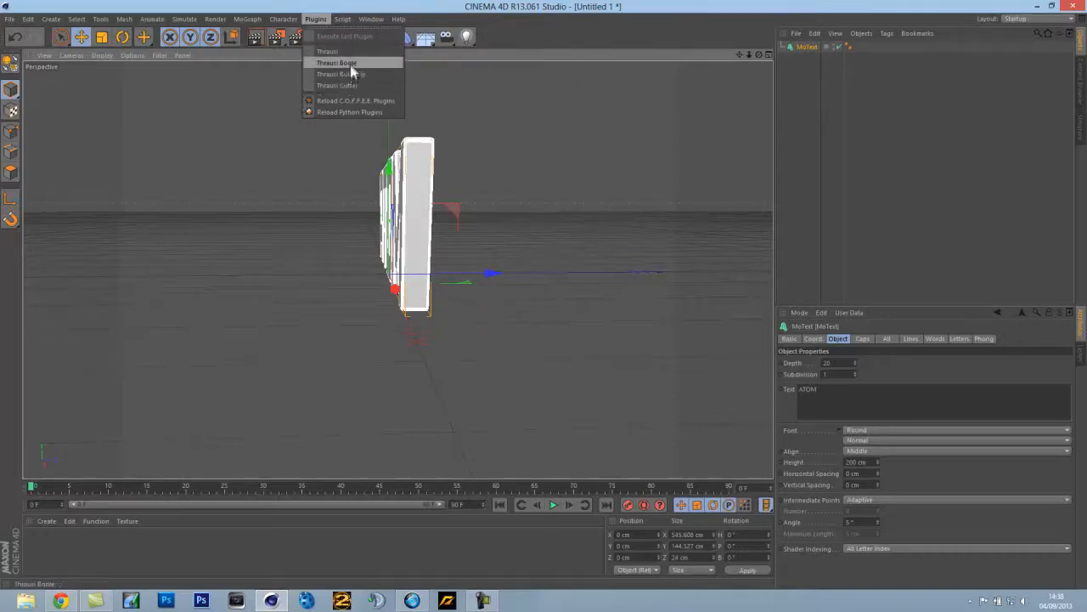
pyautogui.click(583, 38)
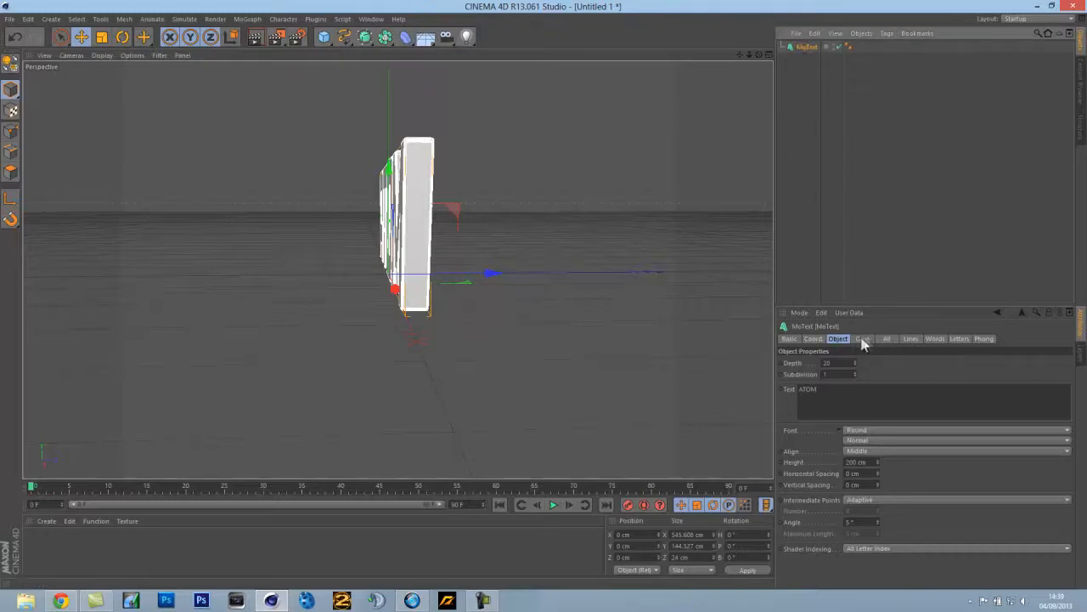
# Set the extrusion depth of the ATOM text to 60
pyautogui.click(825, 362)
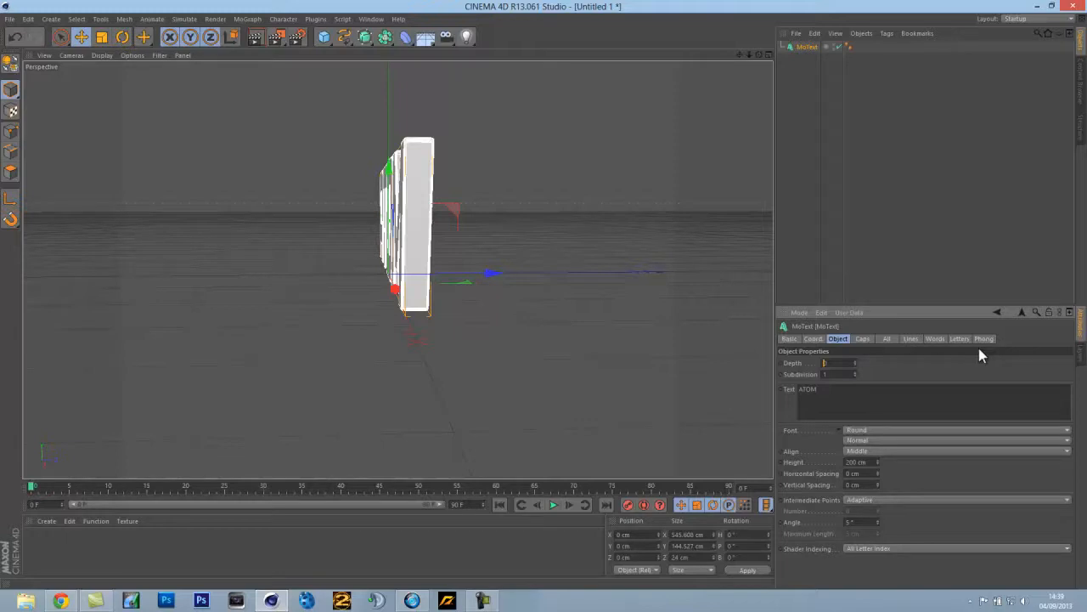
pyautogui.write('3')
pyautogui.press('BackSpace')
pyautogui.write('400')
pyautogui.press('Return')
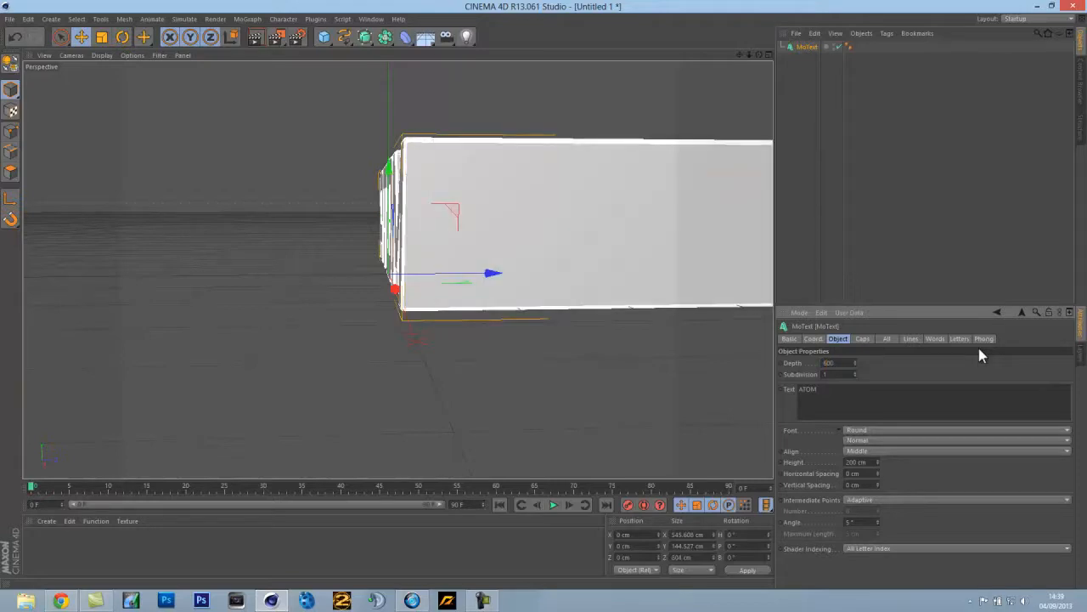
pyautogui.press('BackSpace')
pyautogui.press('Return')
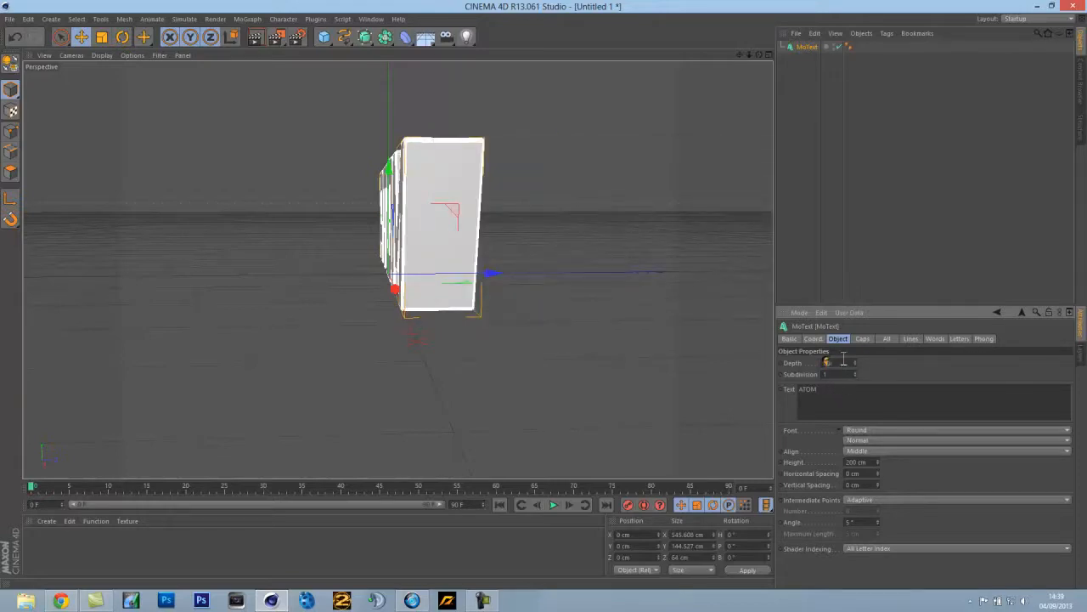
# Render a viewport preview of the ATOM text seen from the front at a slight angle
pyautogui.click(801, 228)
pyautogui.keyDown('alt'); pyautogui.moveTo(547, 299); pyautogui.dragTo(544, 295); pyautogui.keyUp('alt')
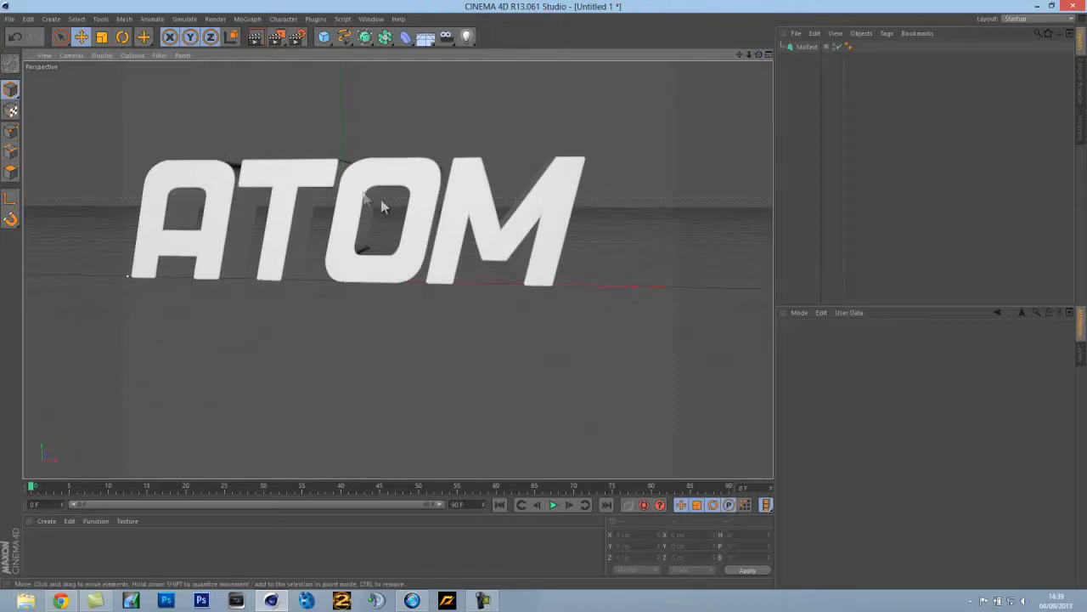
pyautogui.moveTo(749, 59); pyautogui.dragTo(545, 295)
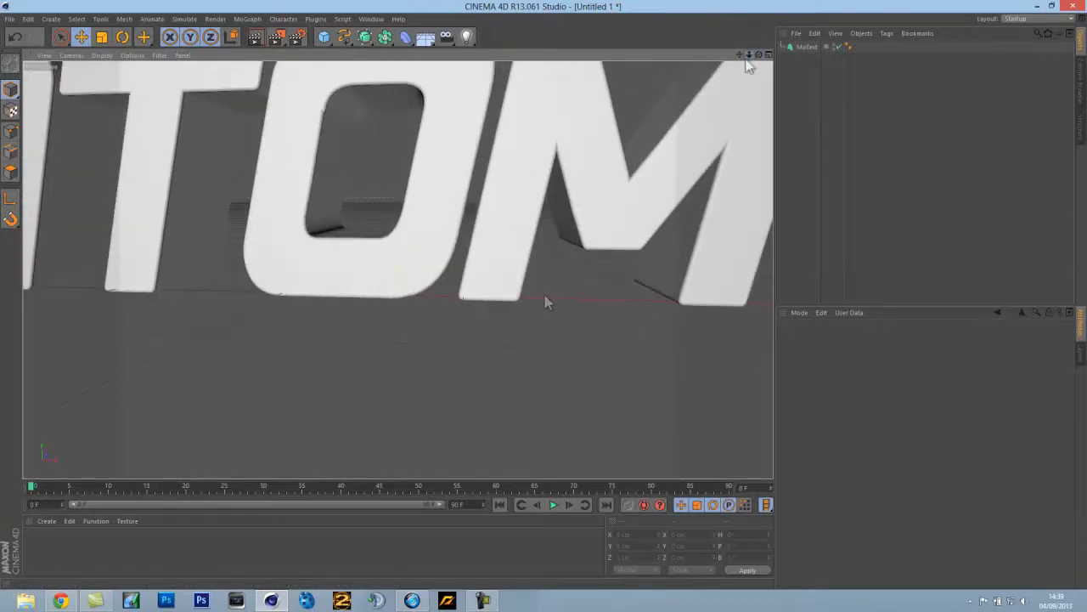
pyautogui.moveTo(748, 55); pyautogui.dragTo(545, 294)
pyautogui.moveTo(759, 55); pyautogui.dragTo(543, 295)
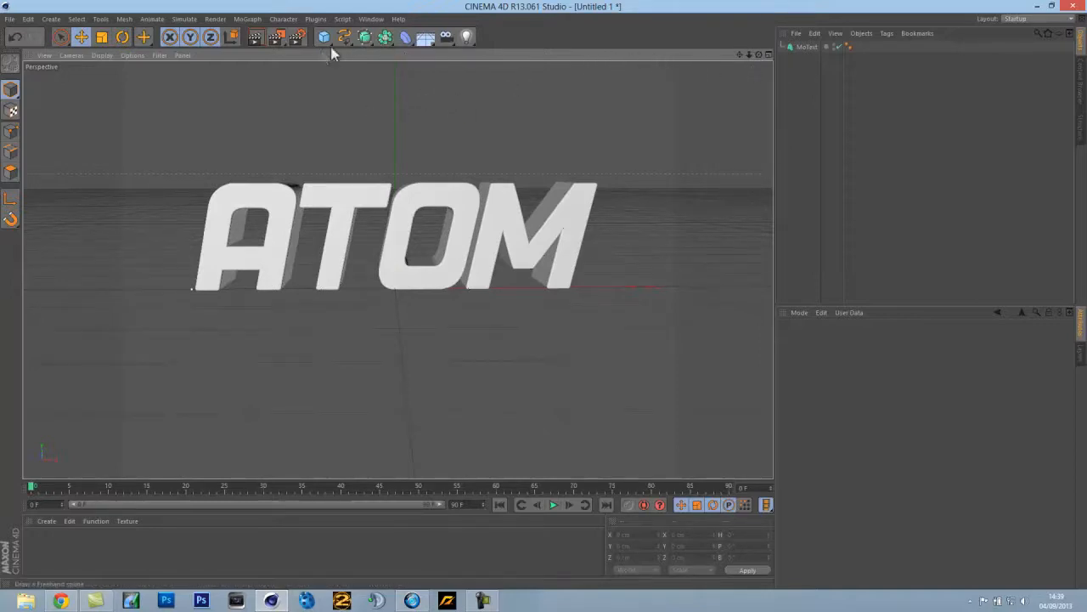
pyautogui.click(263, 39)
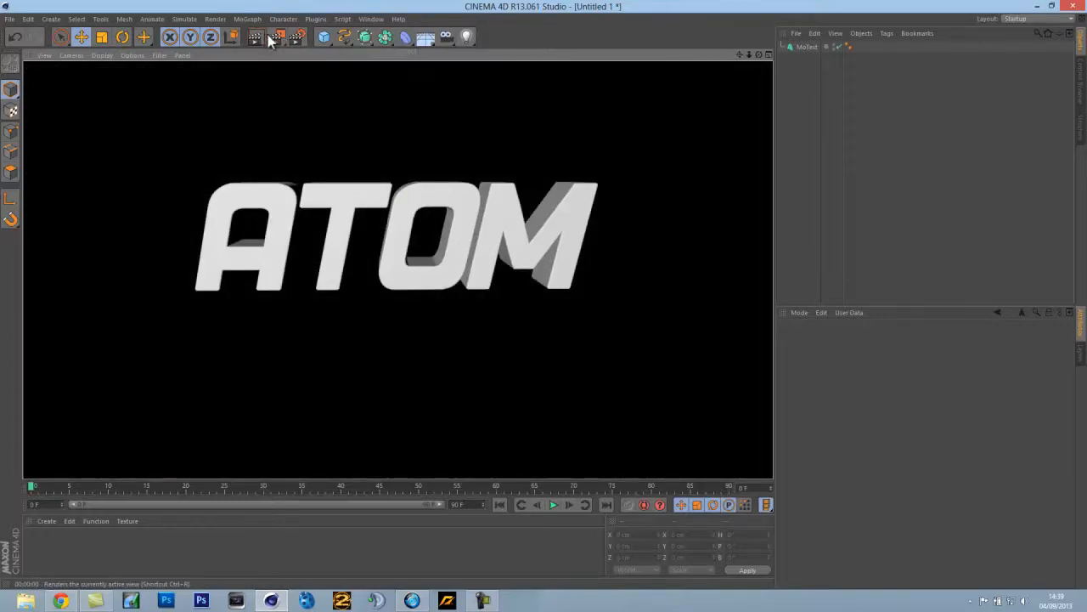
pyautogui.click(785, 129)
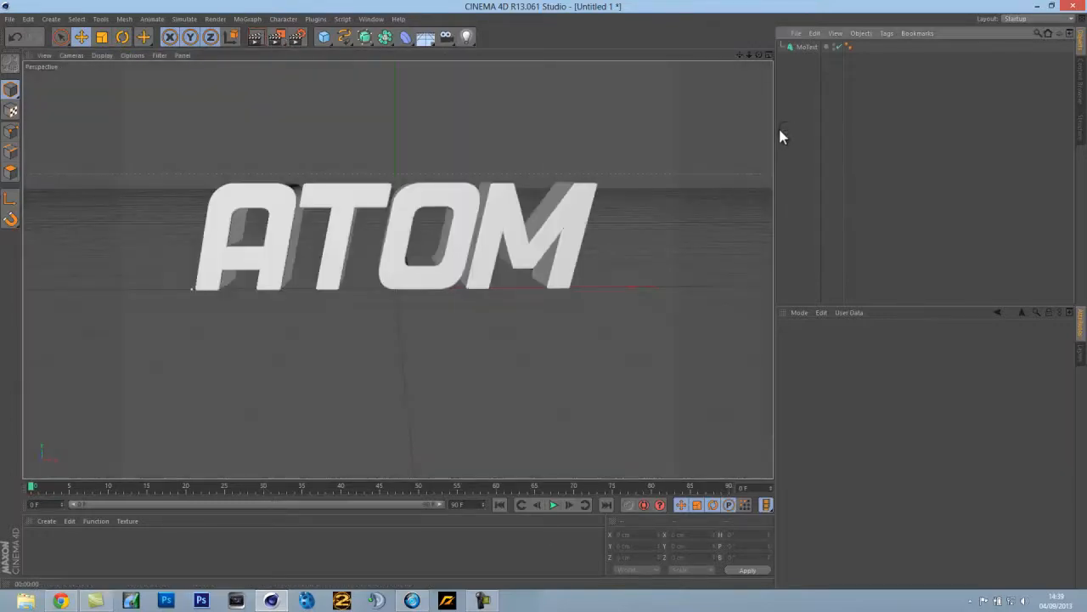
# Copy the ATOM text object and preview the scenes in the HDRI Light Kit Pro _Studios folder of the Content Browser
pyautogui.click(791, 49)
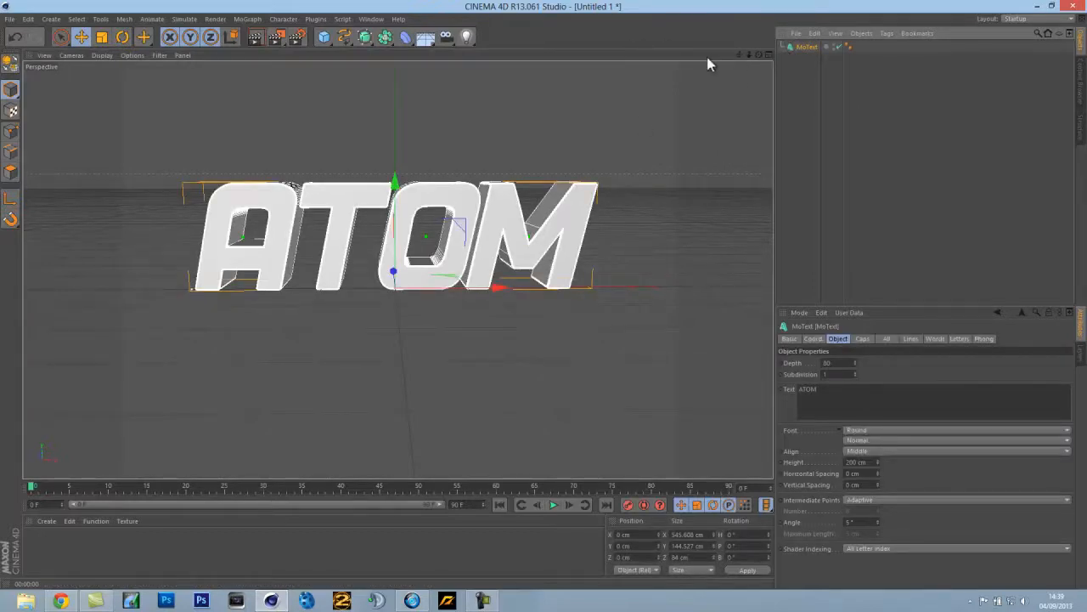
pyautogui.click(365, 20)
pyautogui.click(392, 77)
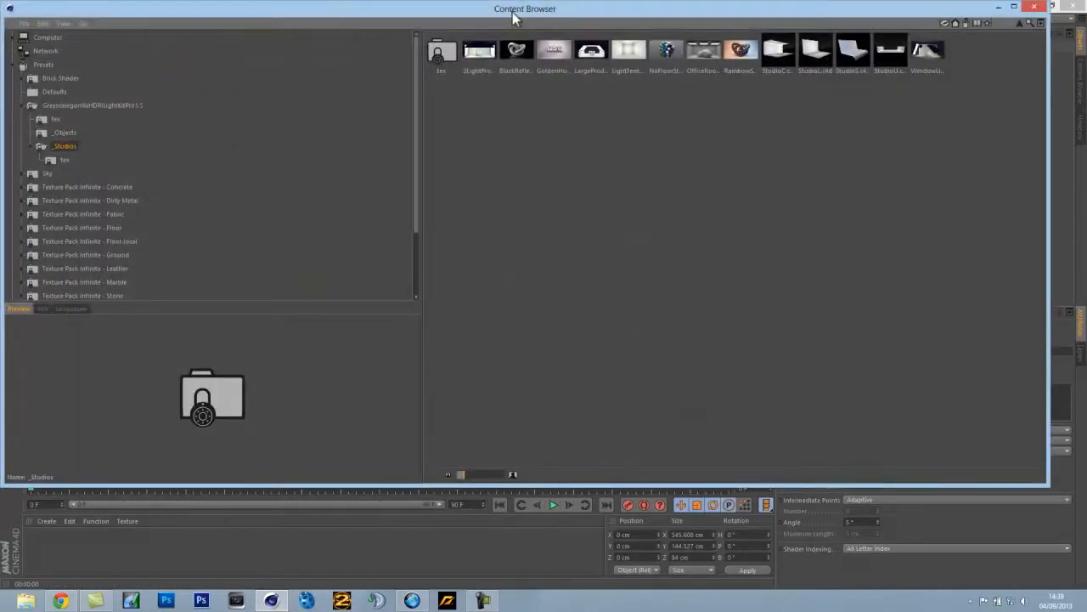
pyautogui.click(492, 53)
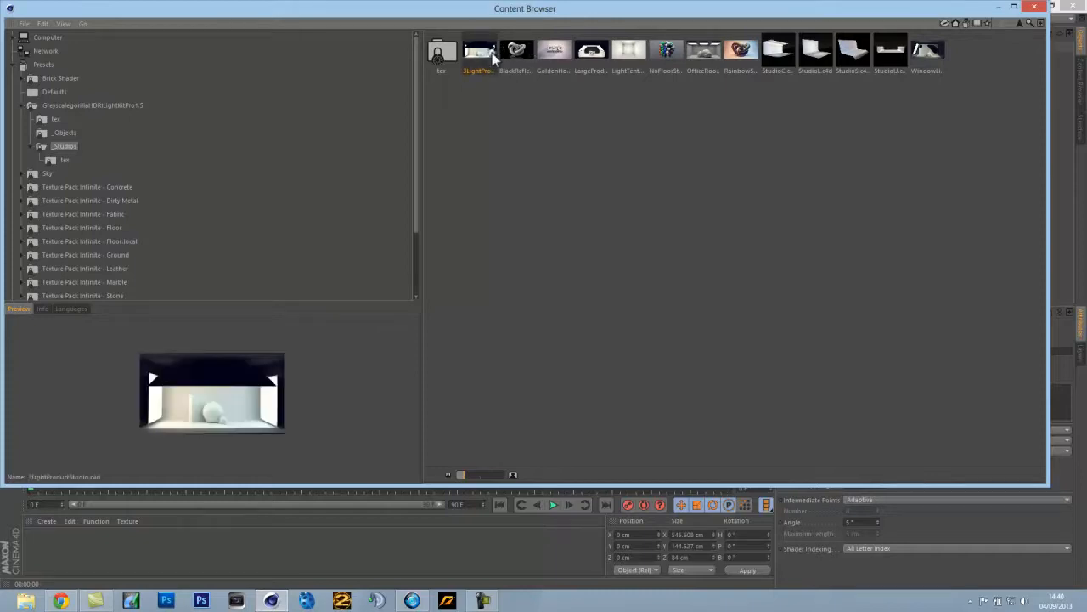
pyautogui.click(591, 52)
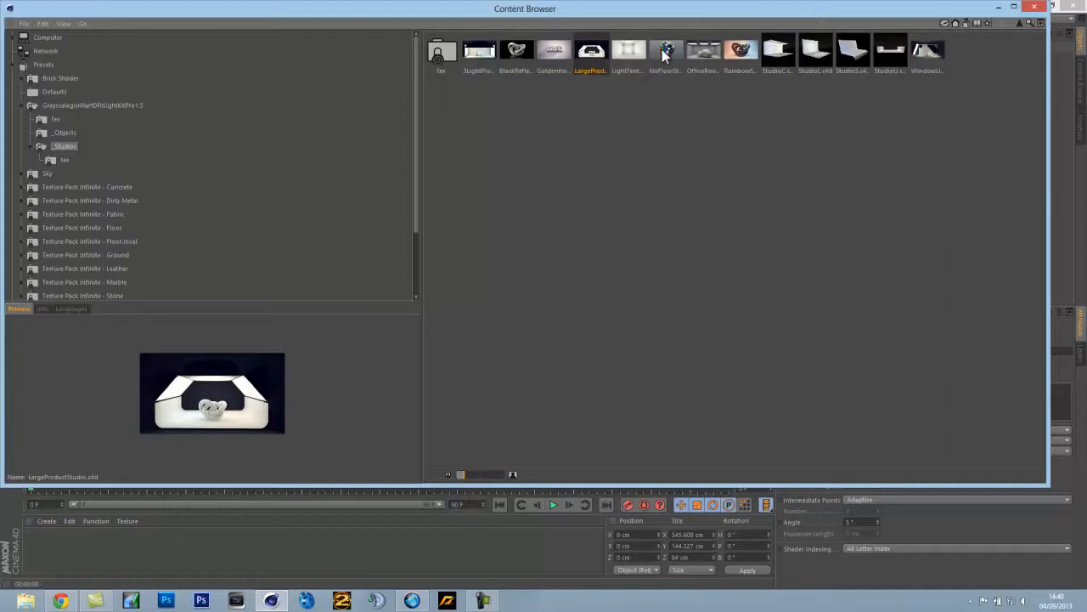
pyautogui.click(689, 56)
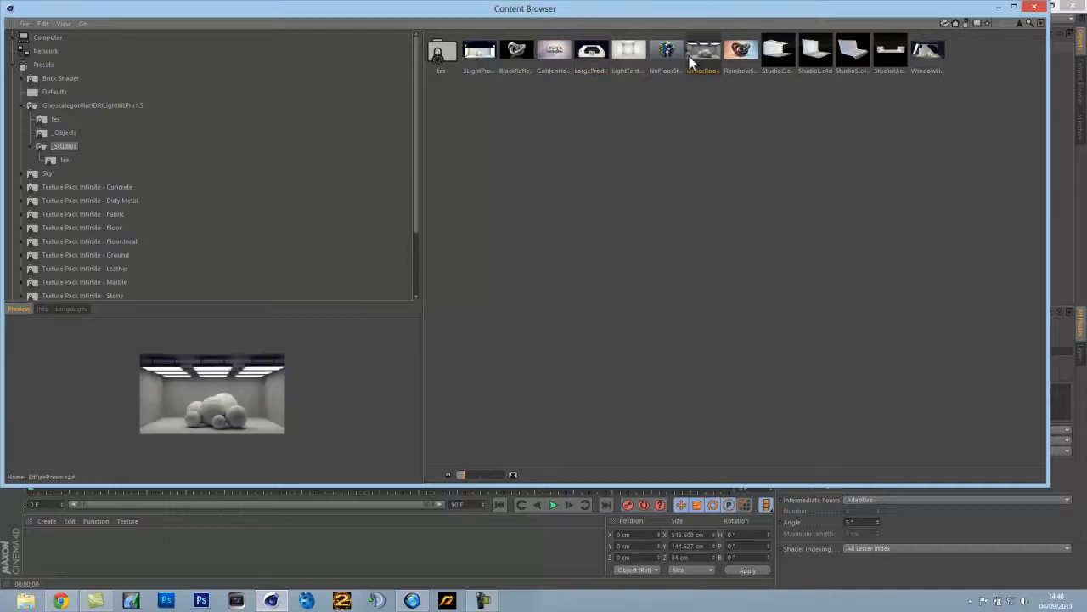
pyautogui.click(777, 56)
pyautogui.click(813, 54)
pyautogui.click(852, 52)
pyautogui.click(889, 53)
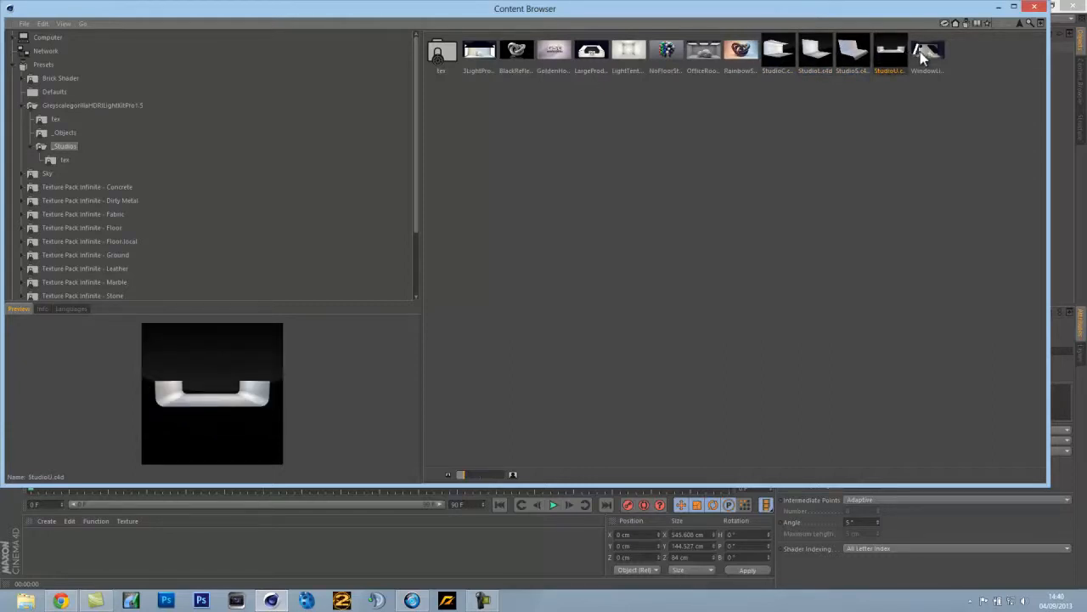
# Open the WindowLightStudio scene from the studio presets and close the Content Browser
pyautogui.click(920, 52)
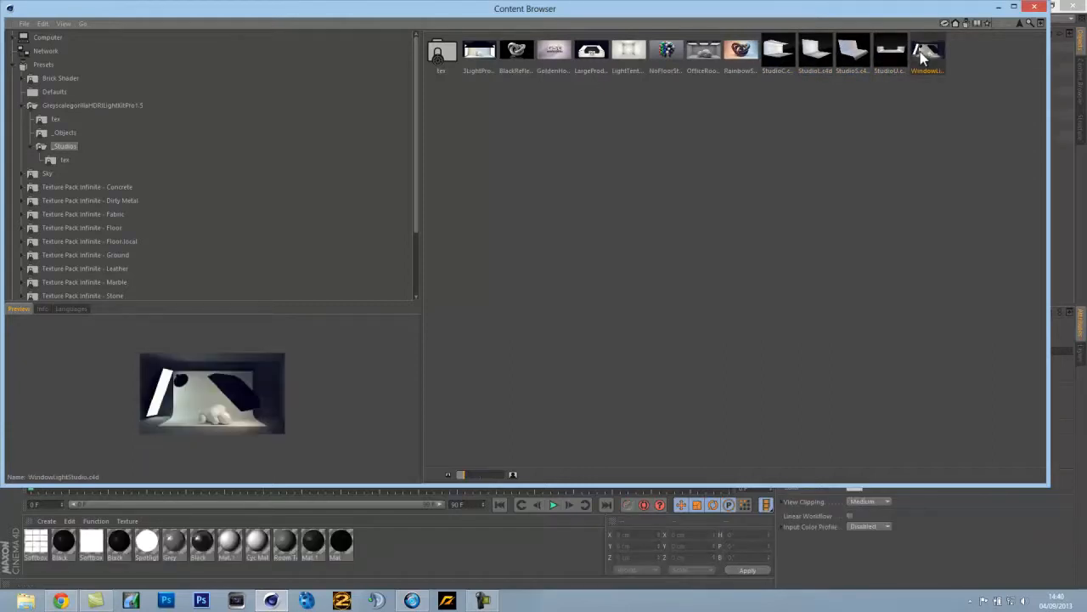
pyautogui.click(1033, 7)
pyautogui.scroll(-6, 544, 296)
pyautogui.scroll(-1, 544, 294)
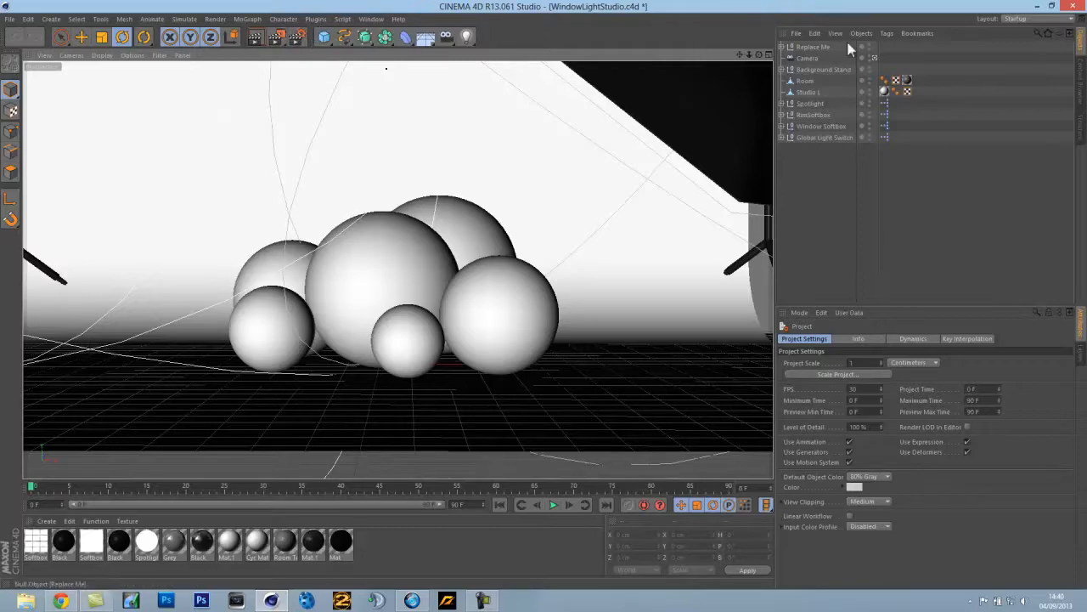
pyautogui.click(811, 47)
pyautogui.click(820, 194)
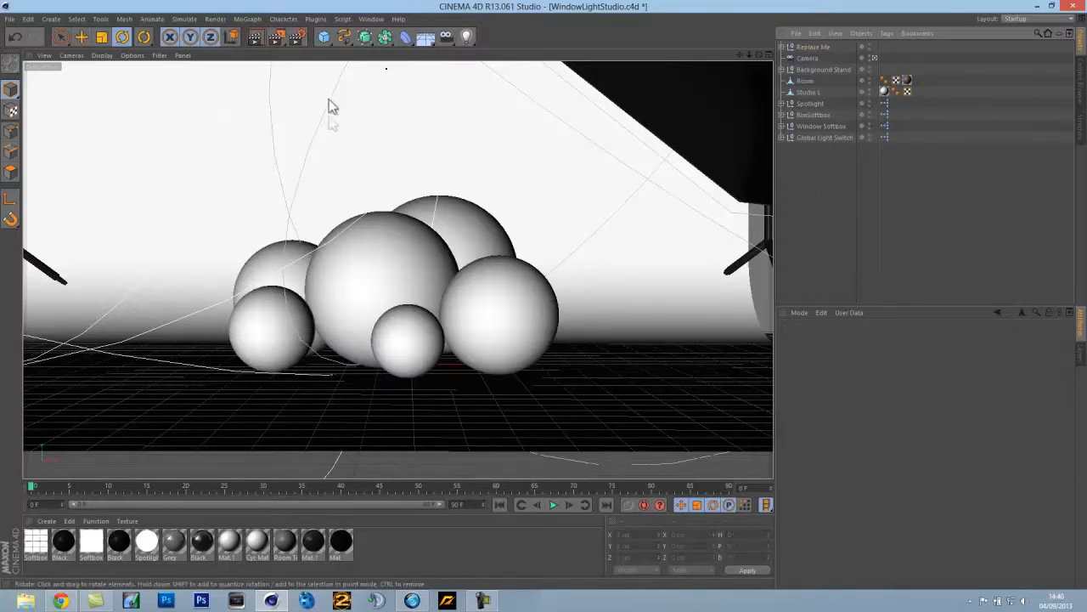
# Check the General and Irradiance Cache options of Global Illumination in the render settings
pyautogui.click(297, 37)
pyautogui.click(128, 106)
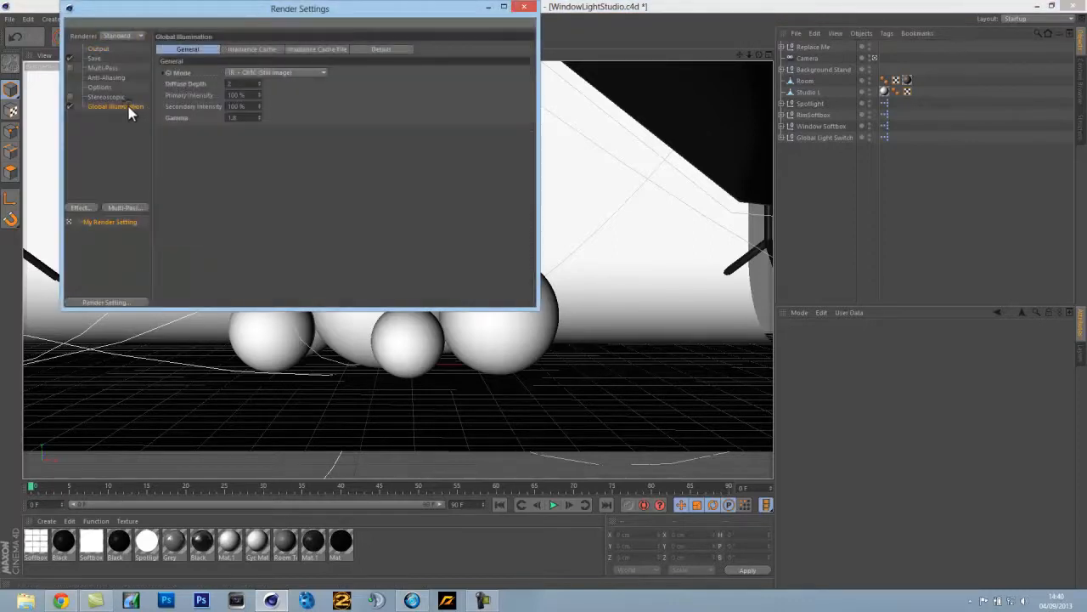
pyautogui.click(260, 50)
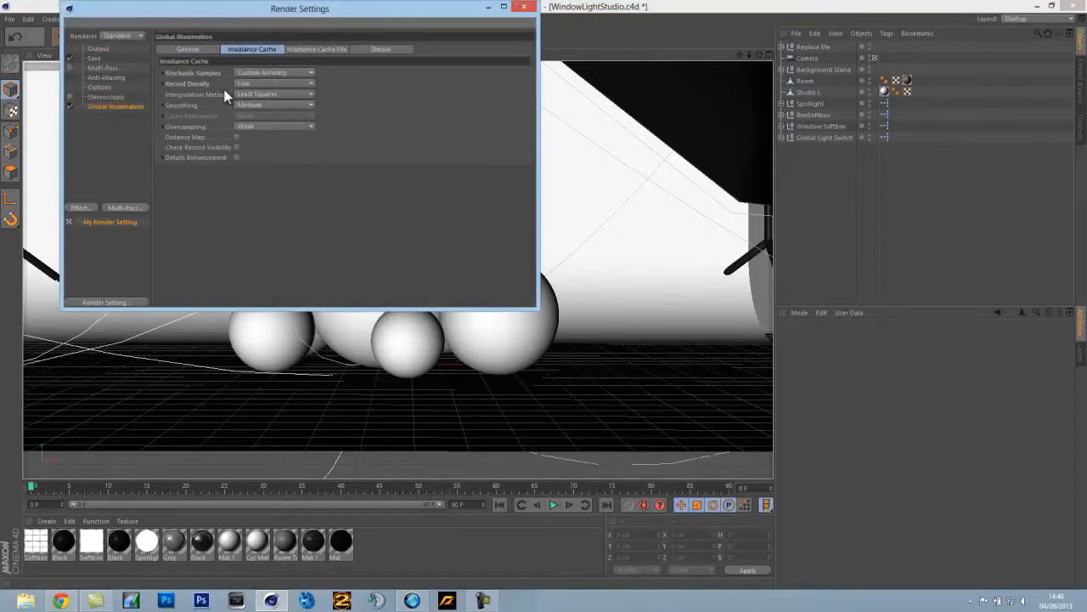
pyautogui.click(522, 10)
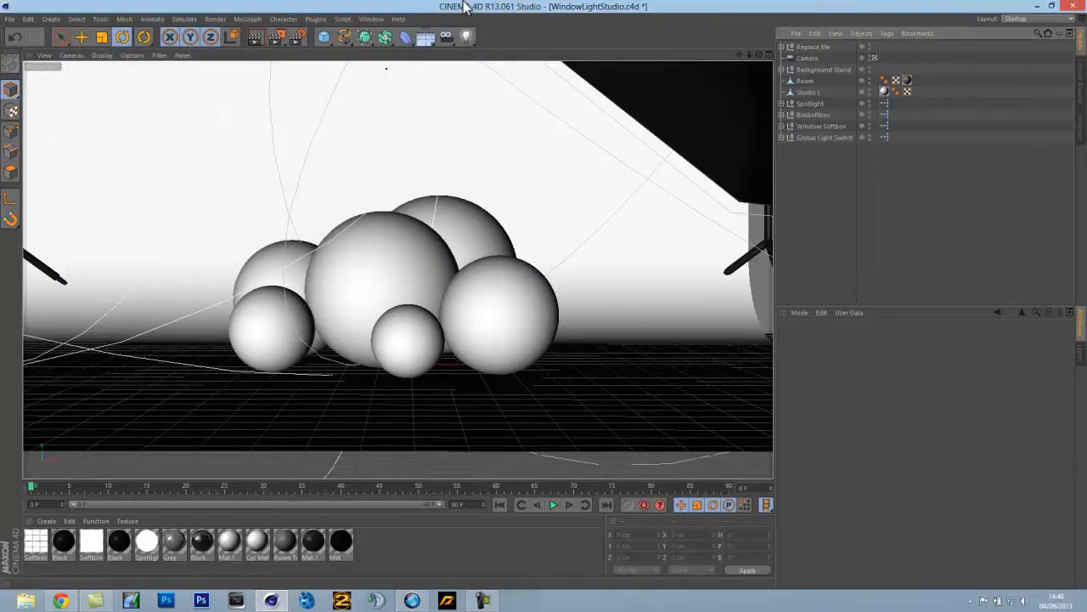
# Delete the Replace Me sphere group and paste the ATOM text into the studio scene
pyautogui.click(803, 46)
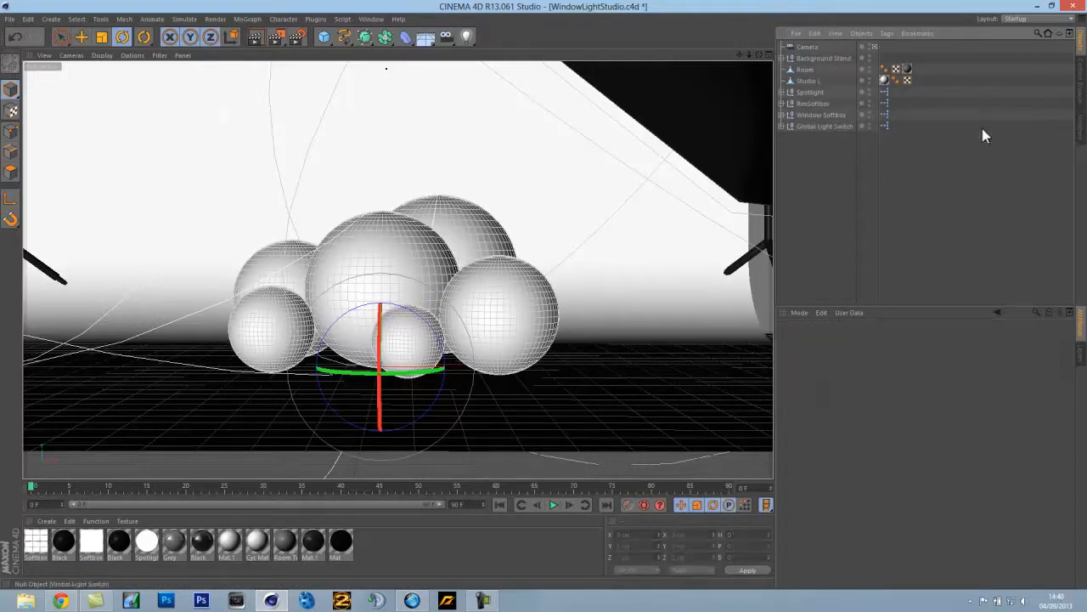
pyautogui.press('Delete')
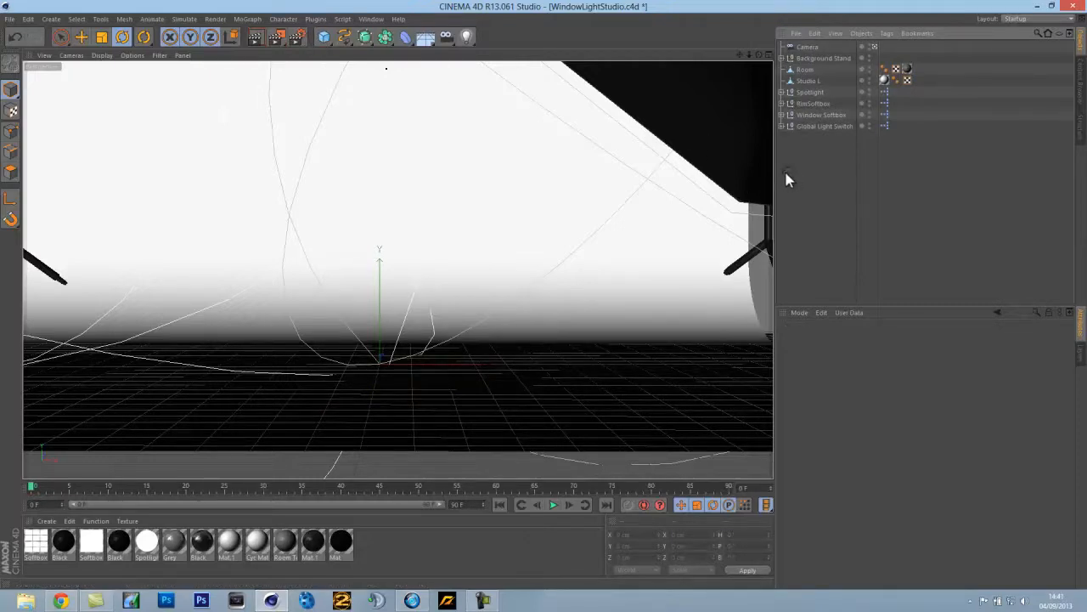
pyautogui.hotkey('ctrl', 'v')
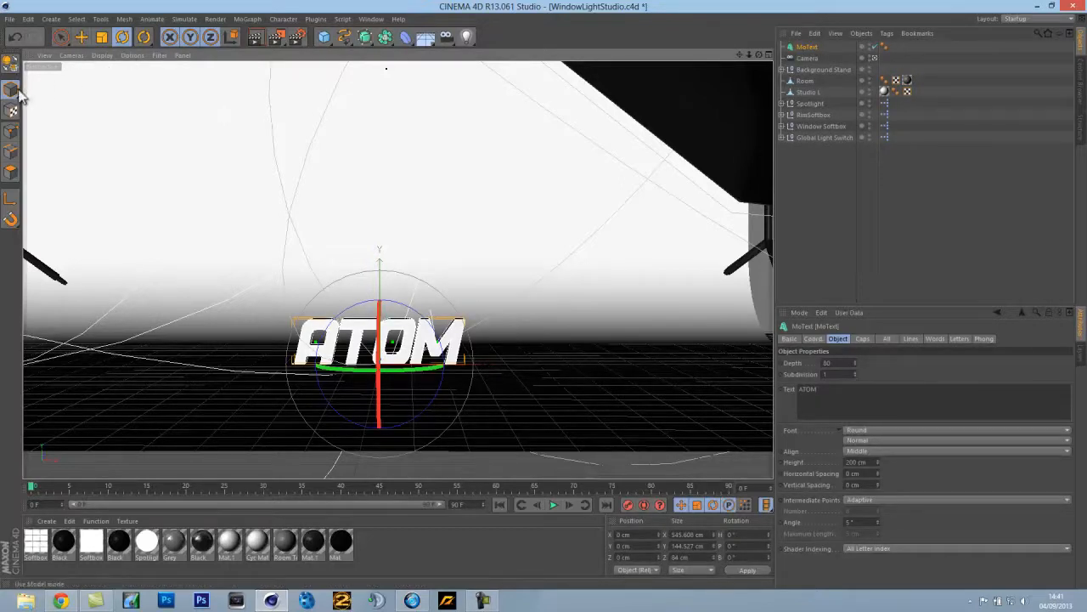
# Raise the ATOM text about 283 cm along the Y axis and frame it in the view
pyautogui.click(62, 39)
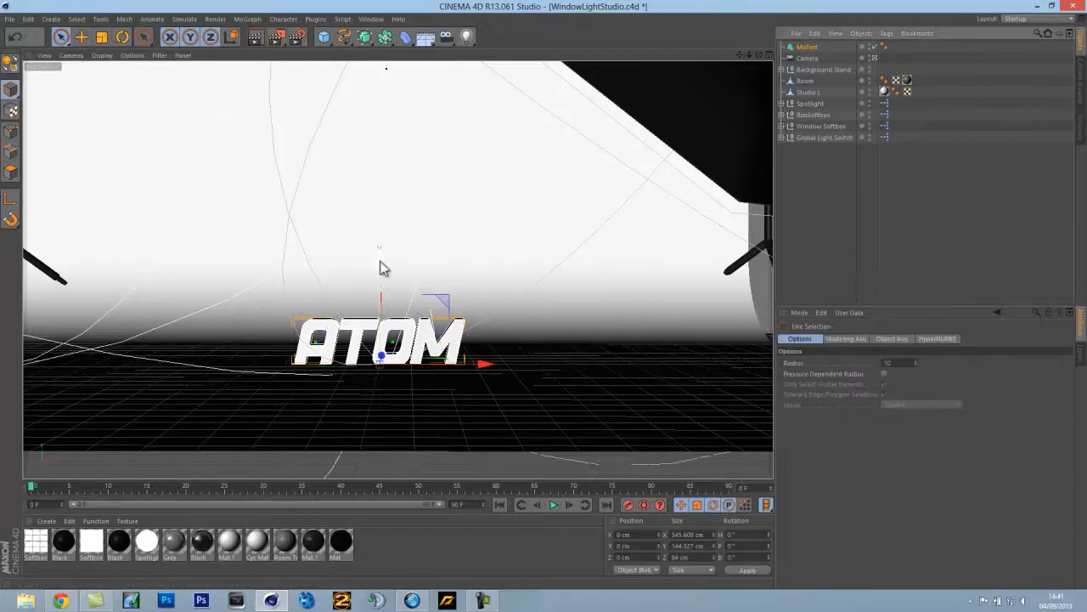
pyautogui.moveTo(379, 266); pyautogui.dragTo(394, 175)
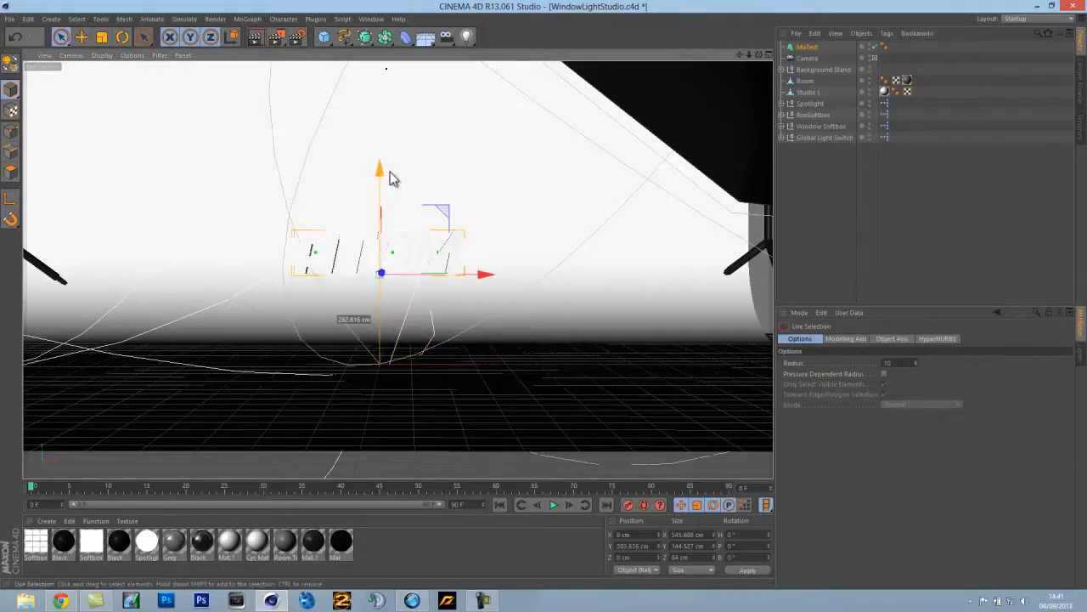
pyautogui.moveTo(749, 56); pyautogui.dragTo(544, 296)
pyautogui.moveTo(739, 56); pyautogui.dragTo(546, 303)
pyautogui.moveTo(751, 58); pyautogui.dragTo(801, 137)
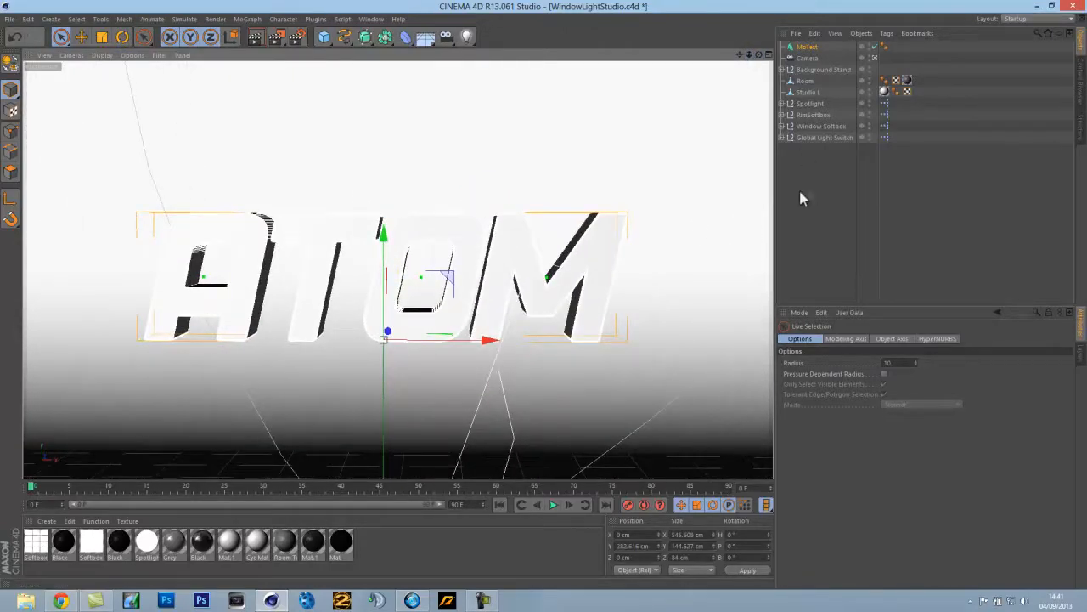
# Create a new material and set its color to red with RGB 214, 0, 0
pyautogui.doubleClick(387, 548)
pyautogui.doubleClick(35, 541)
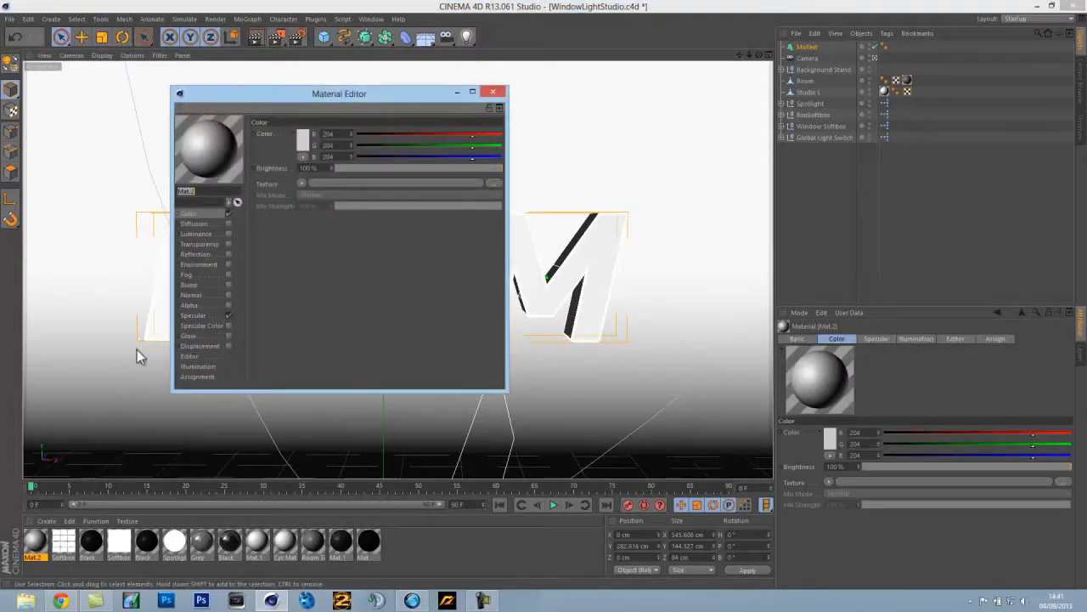
pyautogui.moveTo(490, 136); pyautogui.dragTo(346, 158)
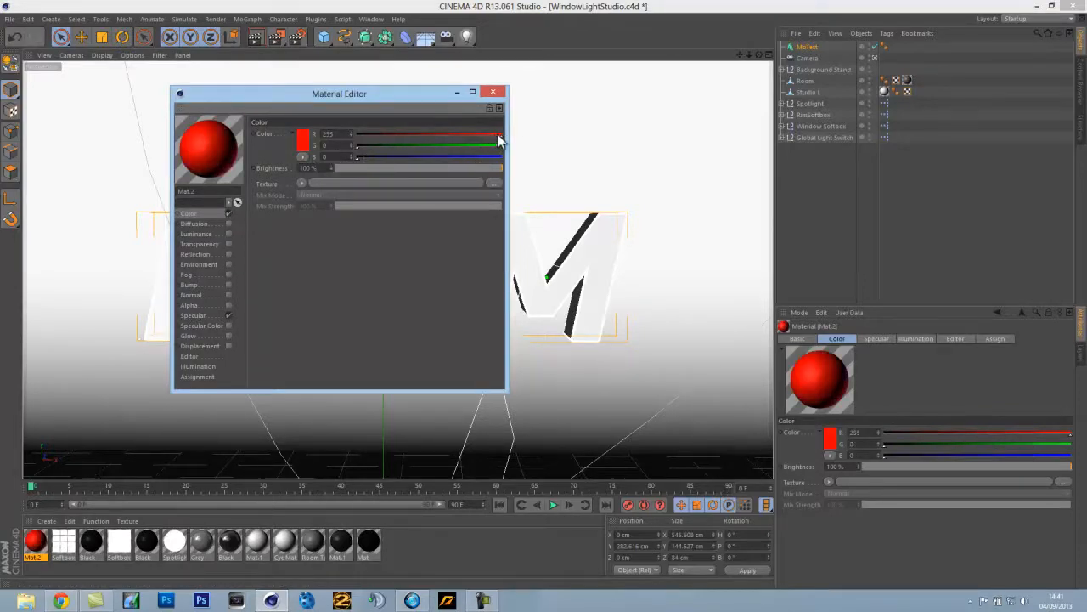
pyautogui.moveTo(486, 136); pyautogui.dragTo(479, 136)
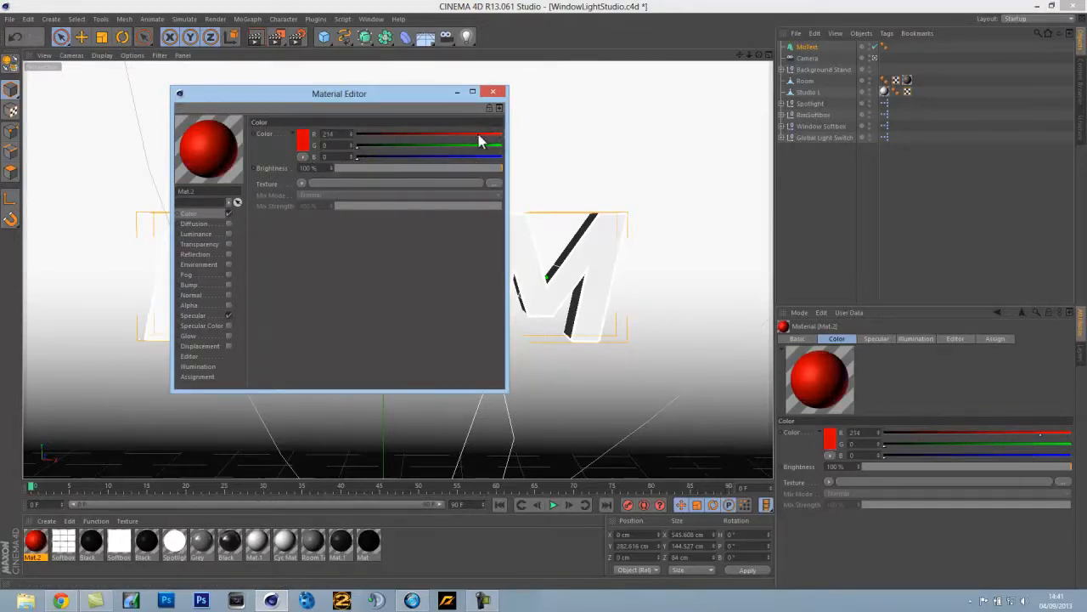
# Try full reflection on the red material with its specular channel off and on
pyautogui.click(228, 254)
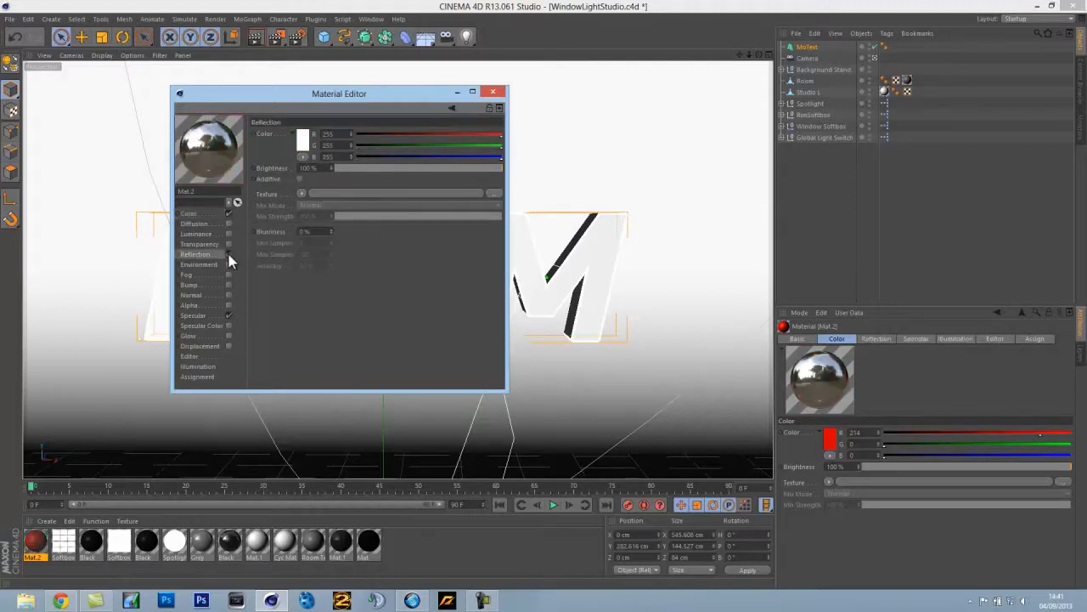
pyautogui.click(228, 316)
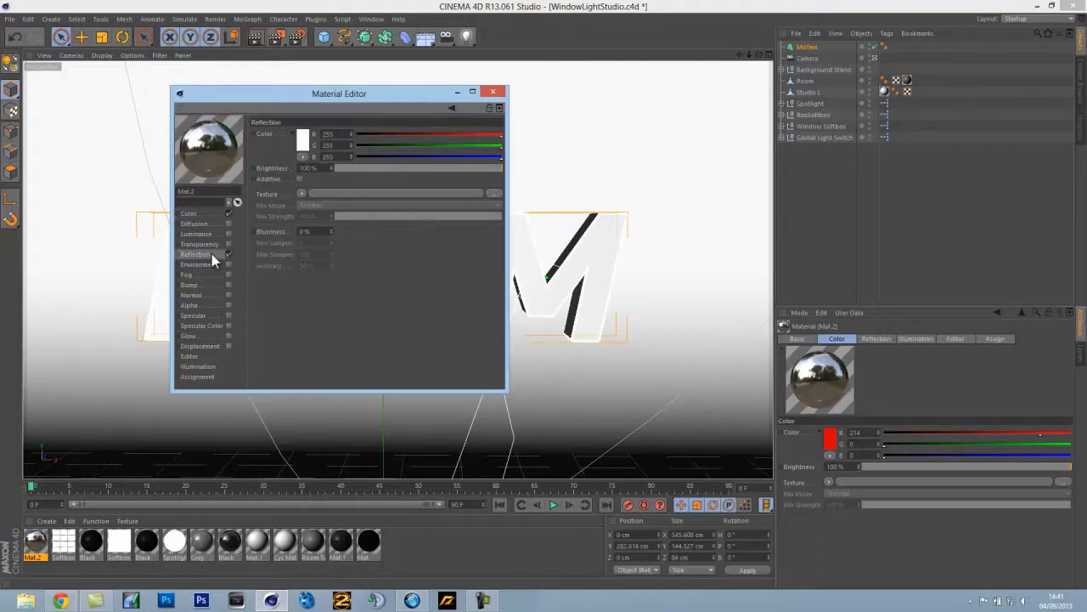
pyautogui.click(228, 315)
pyautogui.click(229, 316)
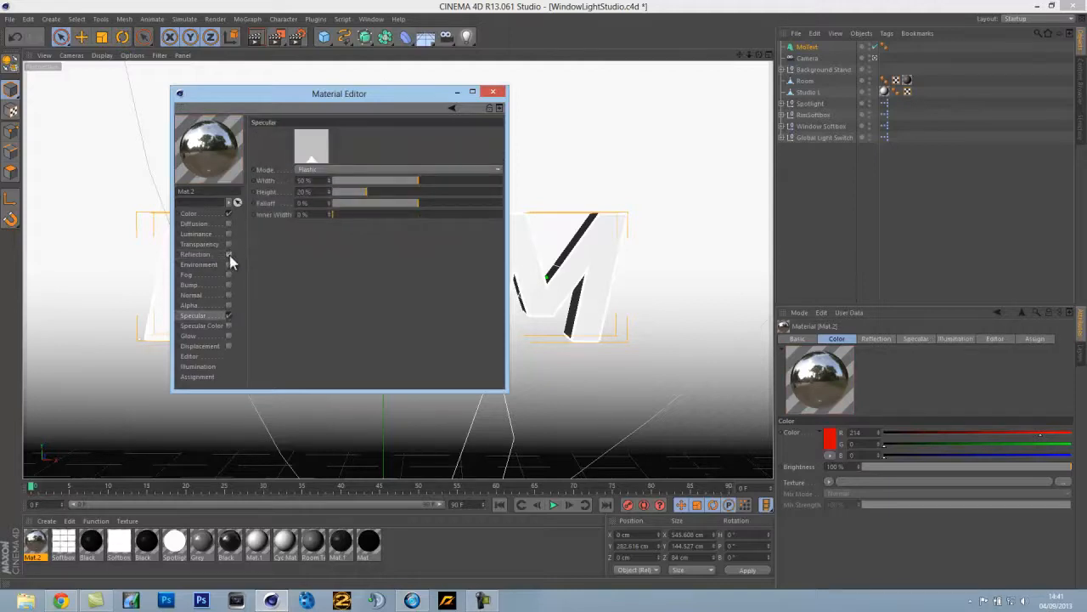
pyautogui.click(228, 255)
# Set the red material's specular height to 50% and falloff to -7%, keeping inner width at 0%, and close its editor
pyautogui.moveTo(427, 182); pyautogui.dragTo(412, 207)
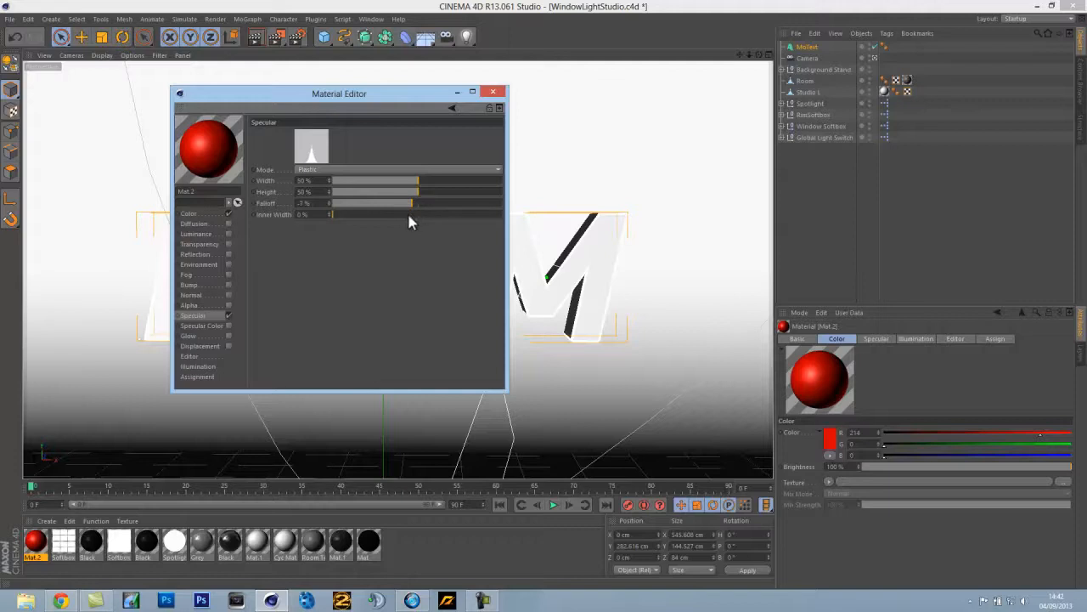
pyautogui.click(412, 214)
pyautogui.moveTo(411, 214); pyautogui.dragTo(283, 219)
pyautogui.click(492, 92)
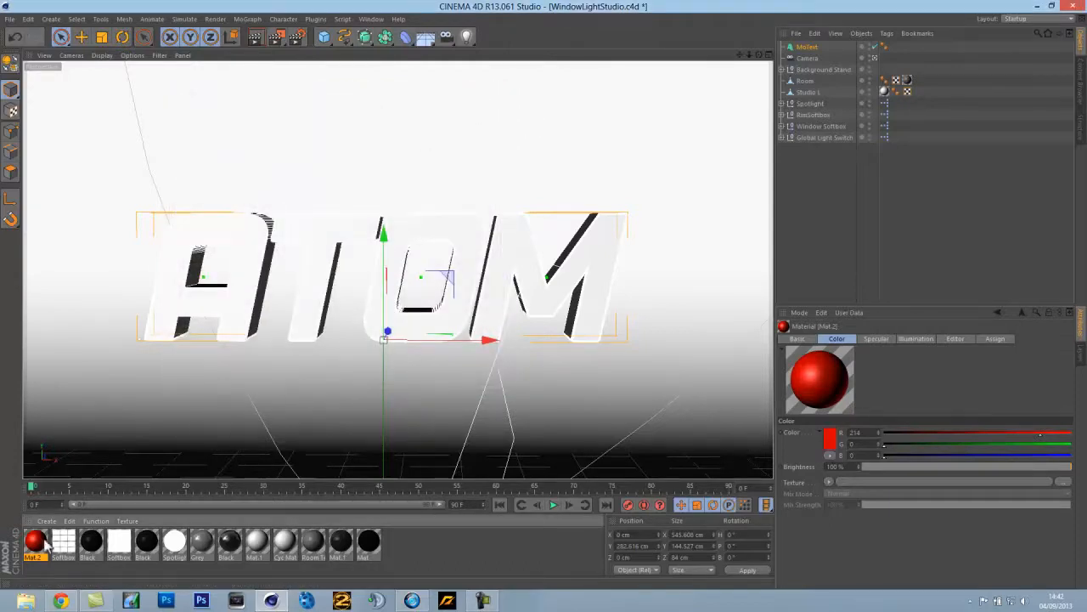
# Enable reflection on the red material and set its brightness to 10%
pyautogui.doubleClick(38, 542)
pyautogui.click(225, 236)
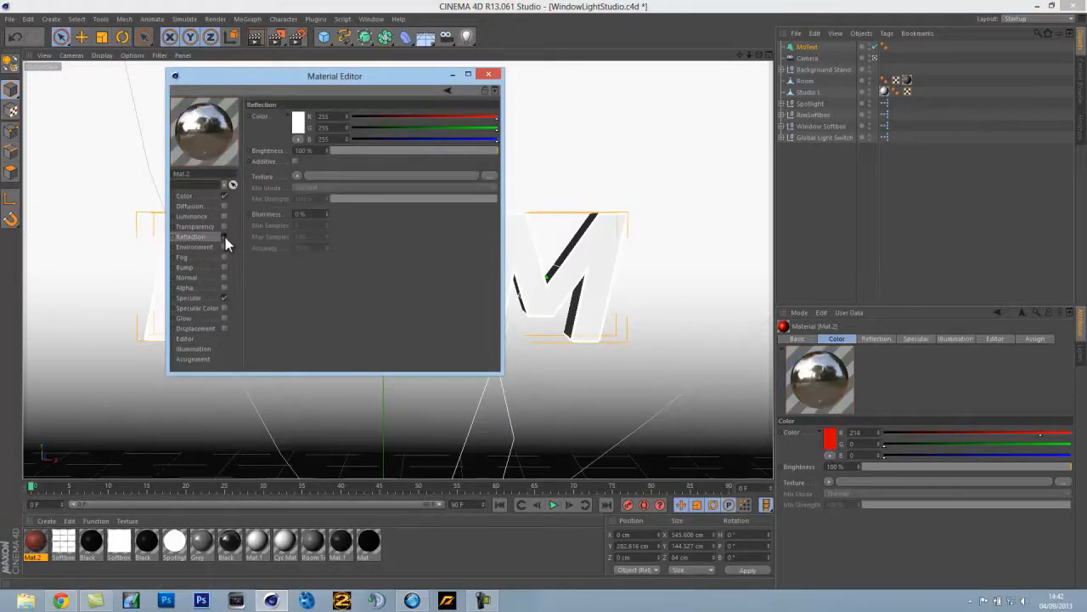
pyautogui.click(373, 158)
pyautogui.moveTo(373, 158); pyautogui.dragTo(347, 153)
# Add a Fresnel texture to the red material's reflection and set its mix strength to 30%
pyautogui.click(297, 176)
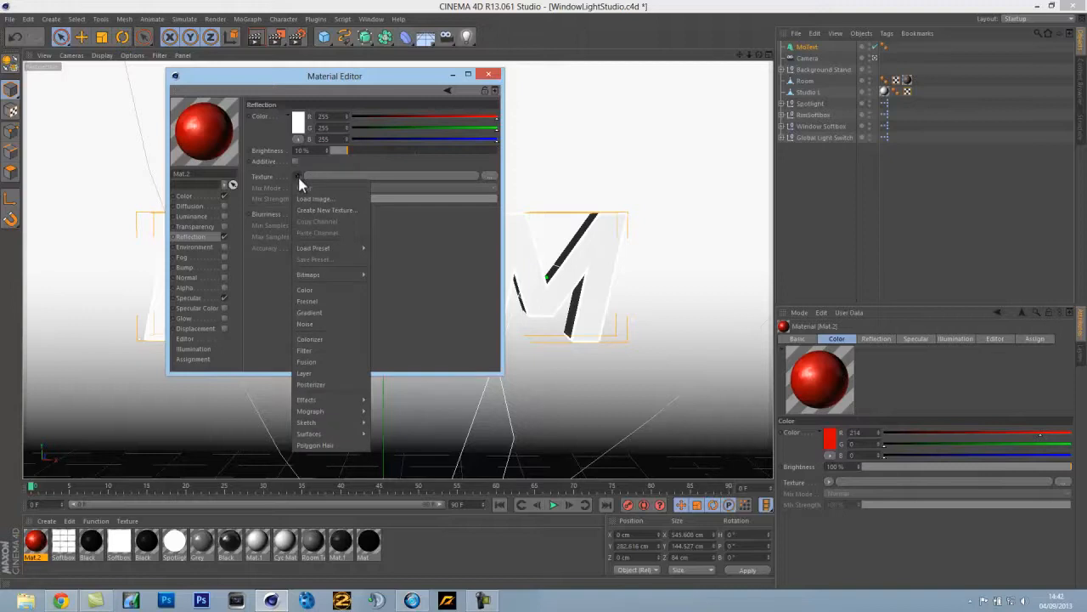
pyautogui.click(324, 302)
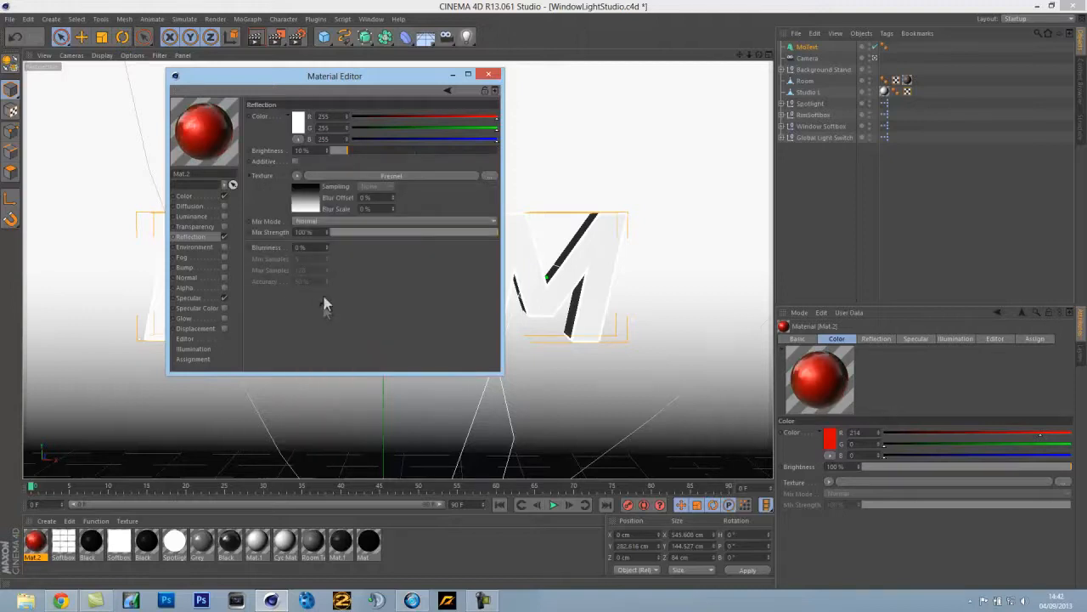
pyautogui.moveTo(353, 238); pyautogui.dragTo(382, 239)
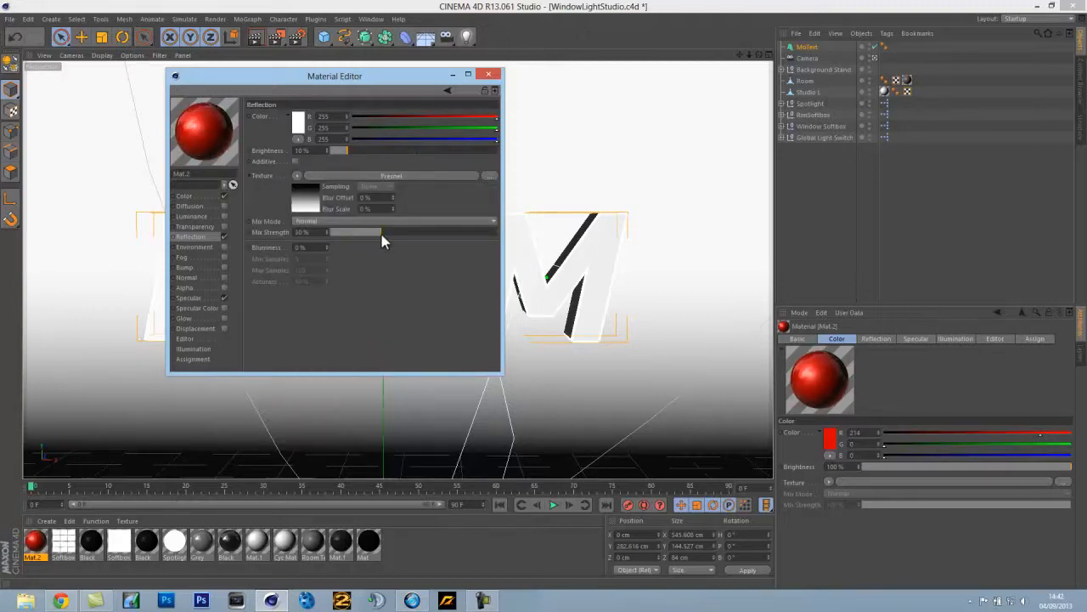
# Close the material editor and apply the red material to the ATOM text
pyautogui.click(488, 74)
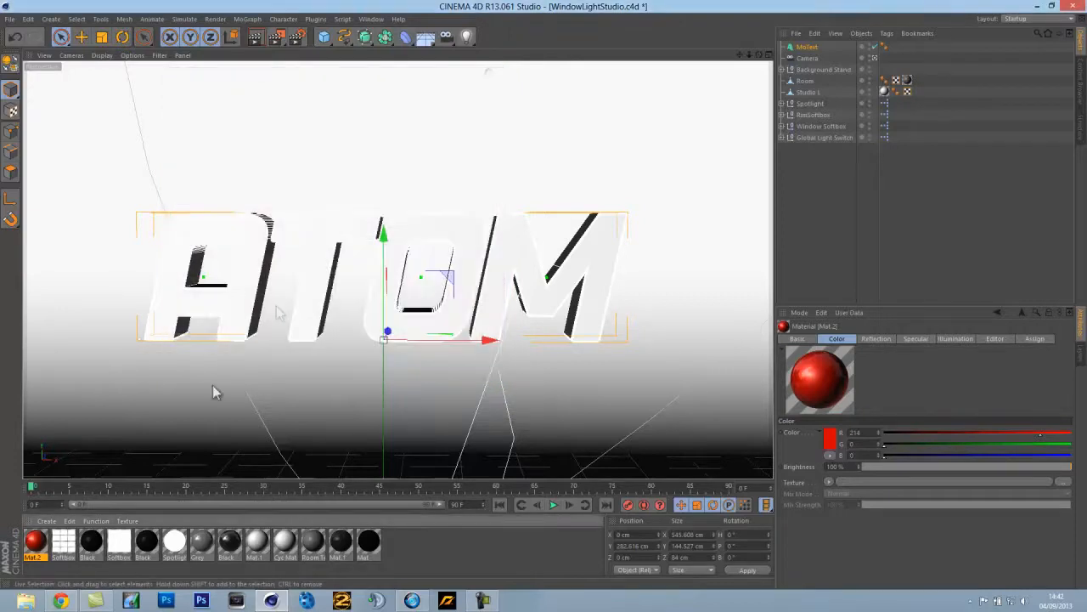
pyautogui.moveTo(47, 547); pyautogui.dragTo(245, 306)
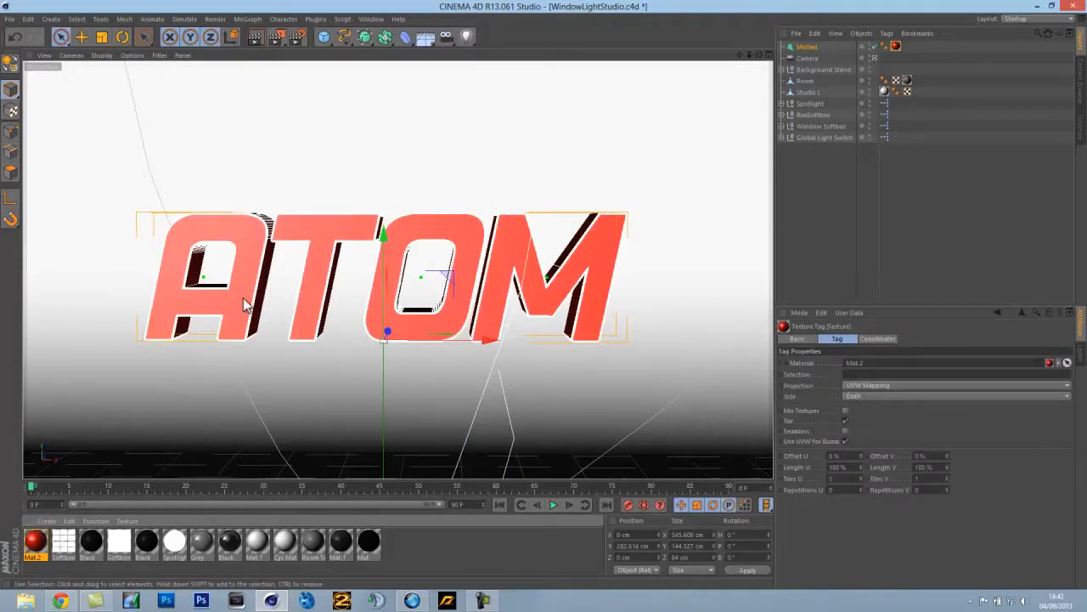
# Try Cubic projection on the text's material tag, then restore UVW Mapping
pyautogui.click(910, 385)
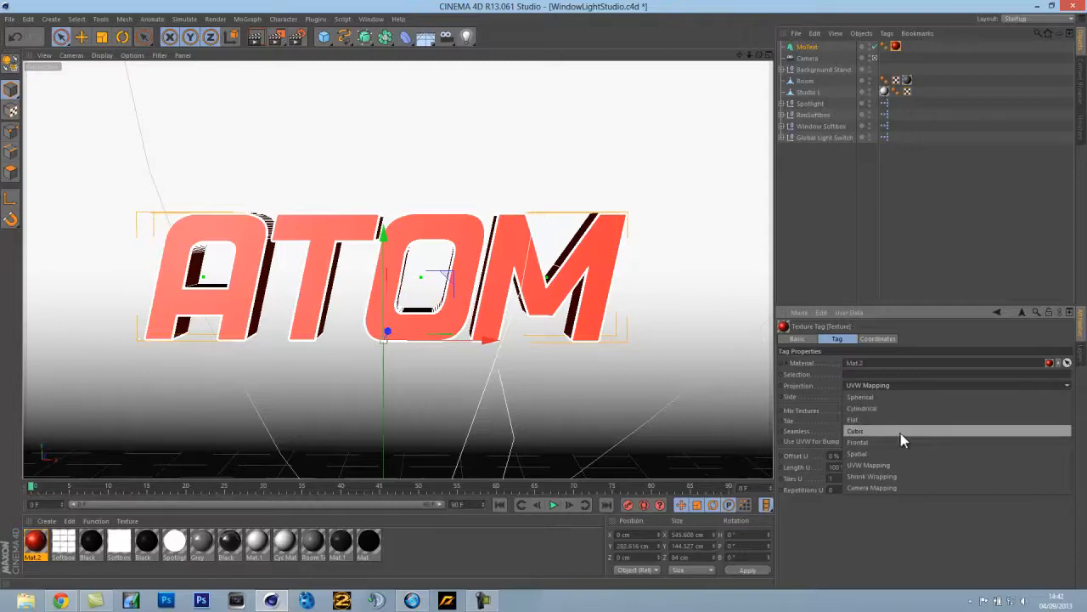
pyautogui.click(900, 432)
pyautogui.click(893, 386)
pyautogui.click(903, 464)
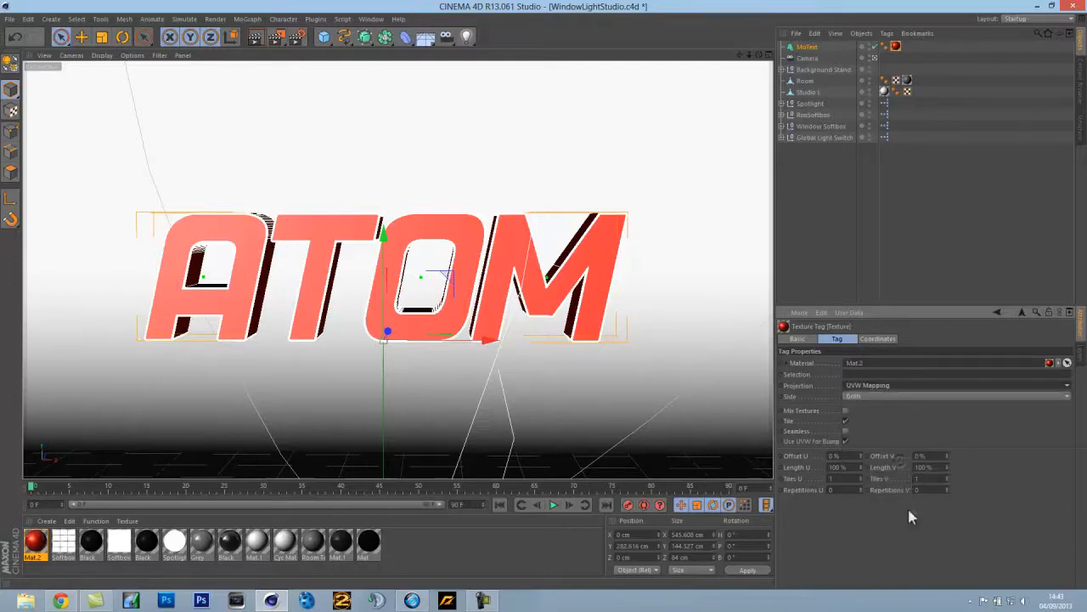
# Render a preview of the red text, then set the MoText depth to 150
pyautogui.click(258, 38)
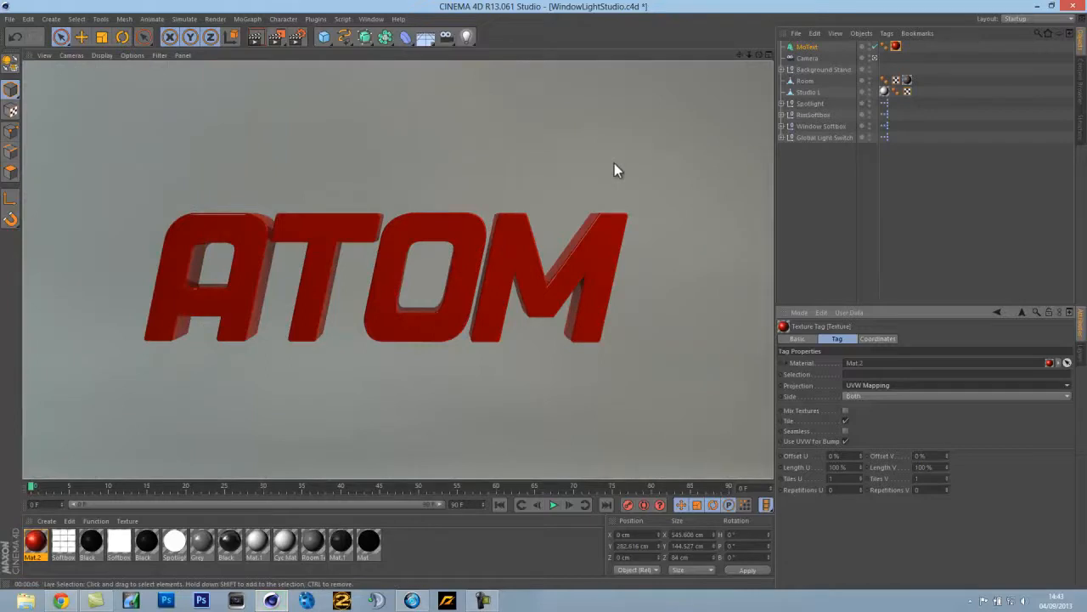
pyautogui.click(810, 47)
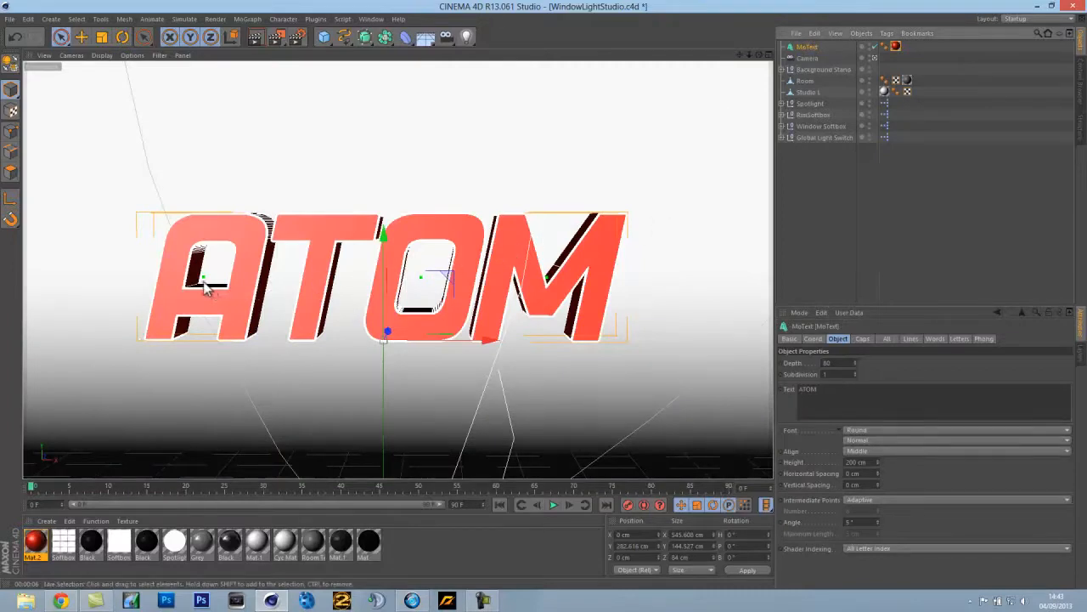
pyautogui.click(826, 364)
pyautogui.write('150')
pyautogui.press('Return')
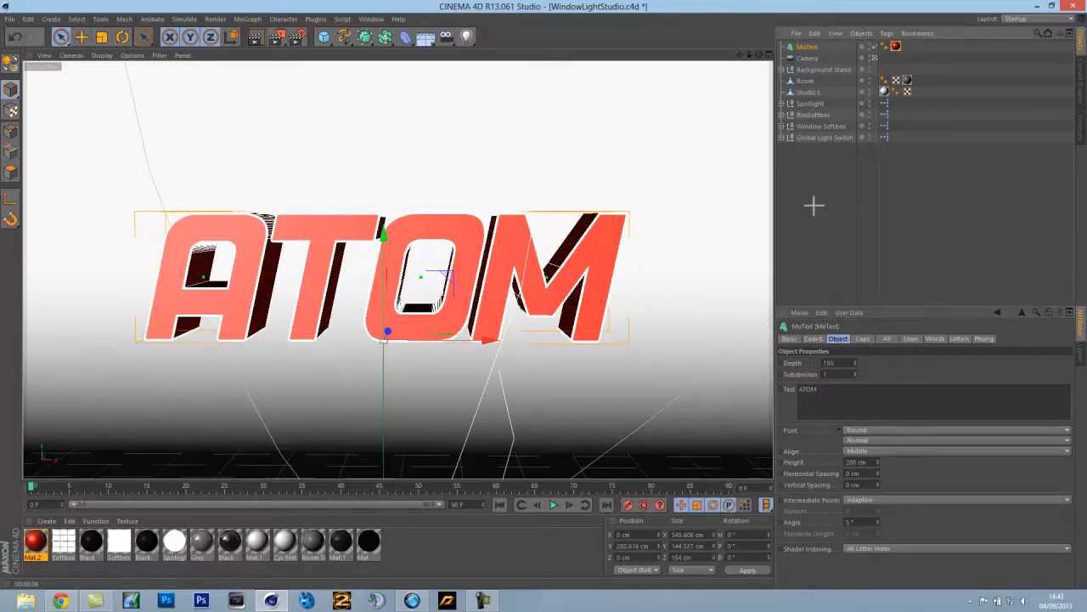
pyautogui.click(814, 205)
# Inspect the deeper ATOM text from an angle, render a preview of that view and return to a frontal view
pyautogui.moveTo(758, 54)
pyautogui.mouseDown()
pyautogui.moveTo(537, 300)
pyautogui.moveTo(549, 303)
pyautogui.moveTo(543, 294)
pyautogui.mouseUp()
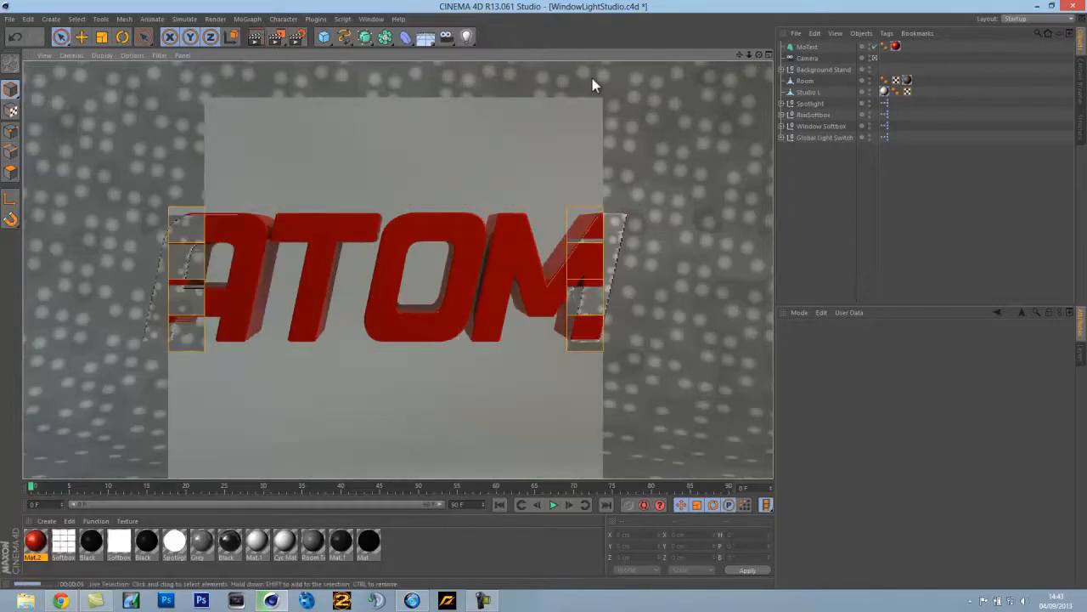
pyautogui.moveTo(758, 52); pyautogui.dragTo(546, 303)
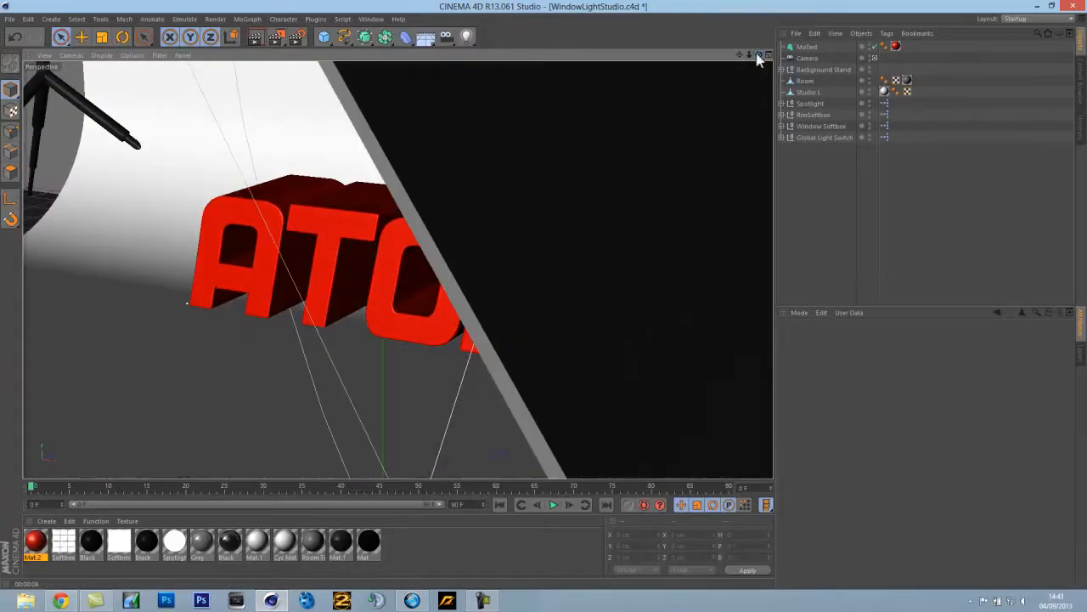
pyautogui.moveTo(748, 55); pyautogui.dragTo(547, 295)
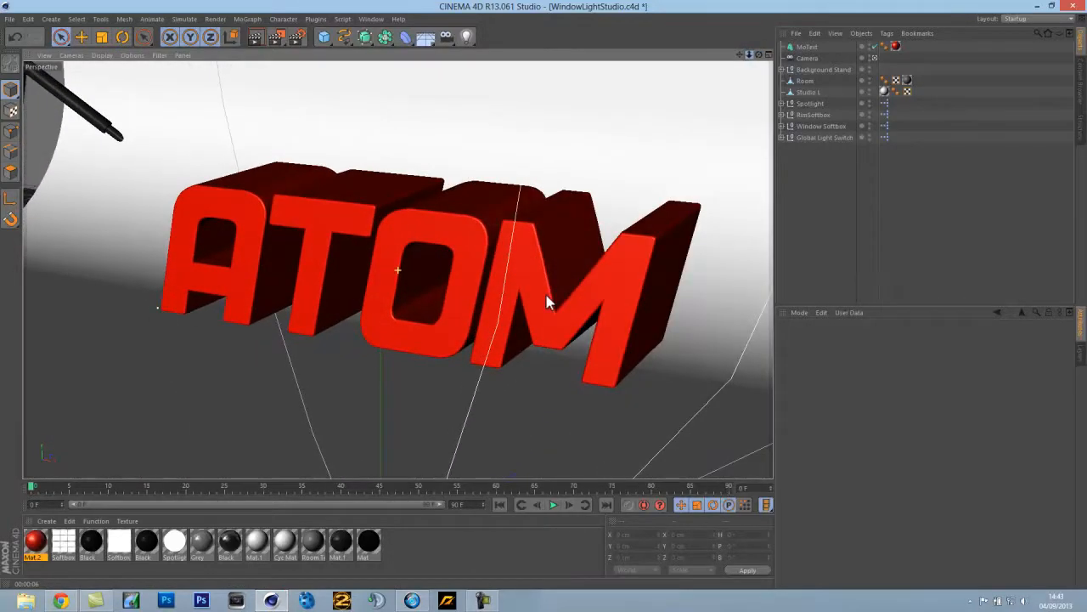
pyautogui.click(256, 37)
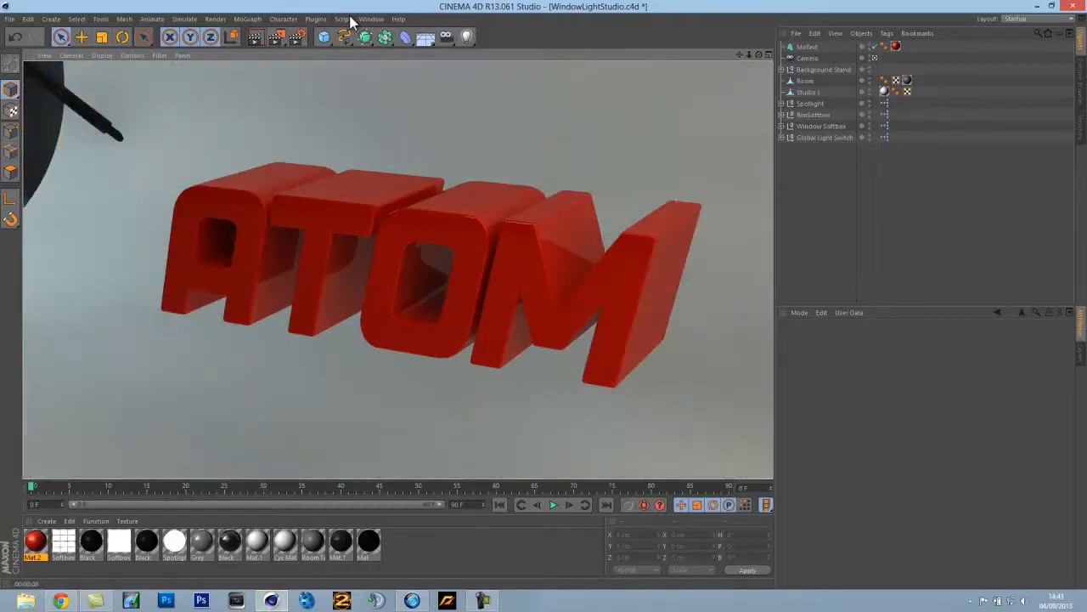
pyautogui.click(787, 233)
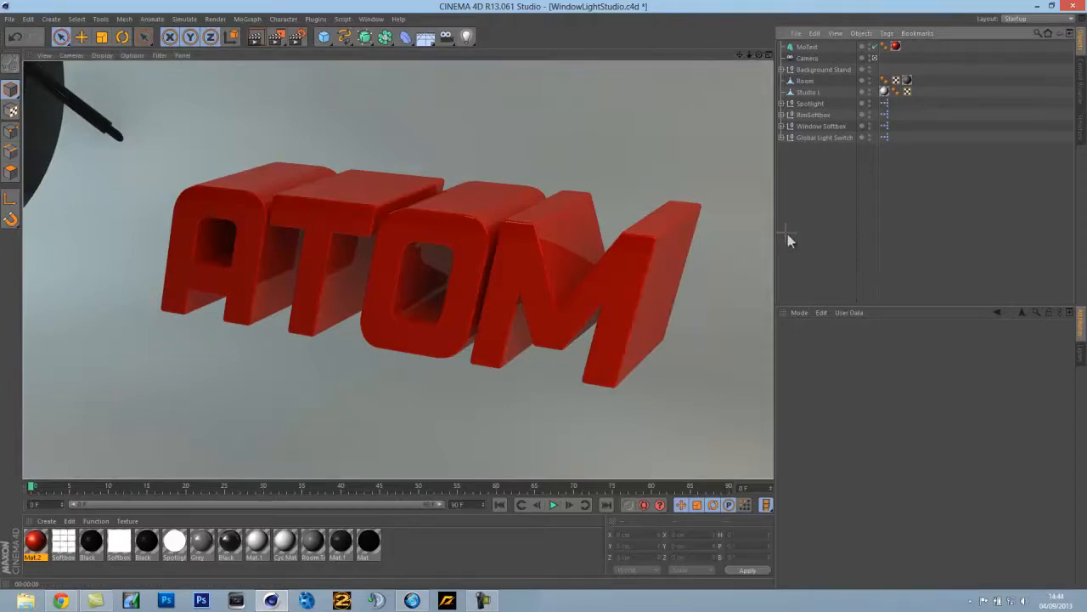
pyautogui.moveTo(759, 56); pyautogui.dragTo(544, 294)
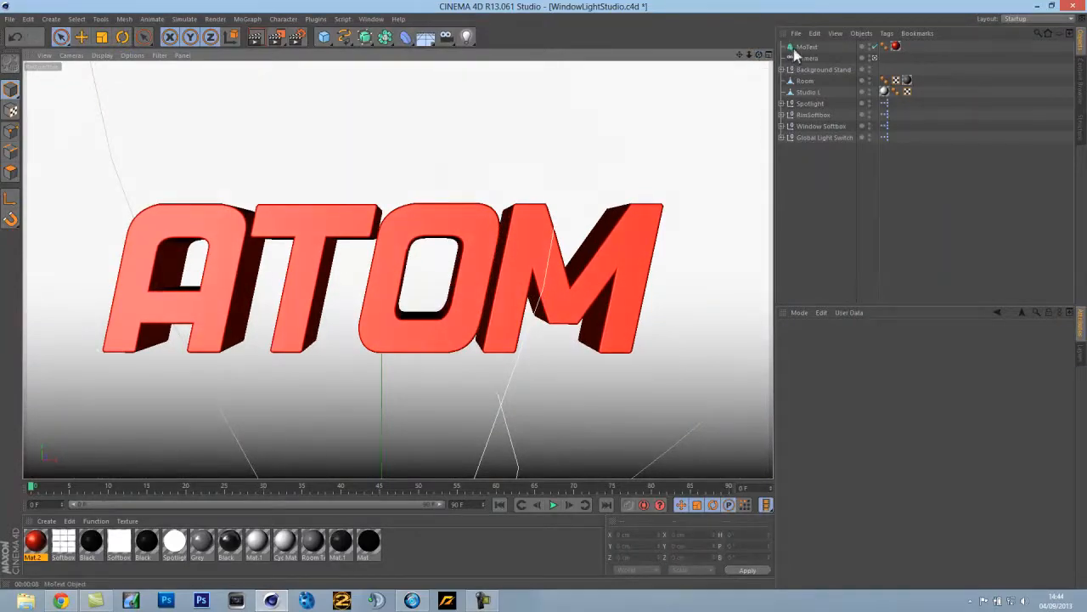
# Group all scene objects except the MoText and the Camera under a null and rename it NPT
pyautogui.click(793, 49)
pyautogui.moveTo(805, 61)
pyautogui.mouseDown()
pyautogui.moveTo(841, 176)
pyautogui.moveTo(803, 57)
pyautogui.moveTo(805, 66)
pyautogui.mouseUp()
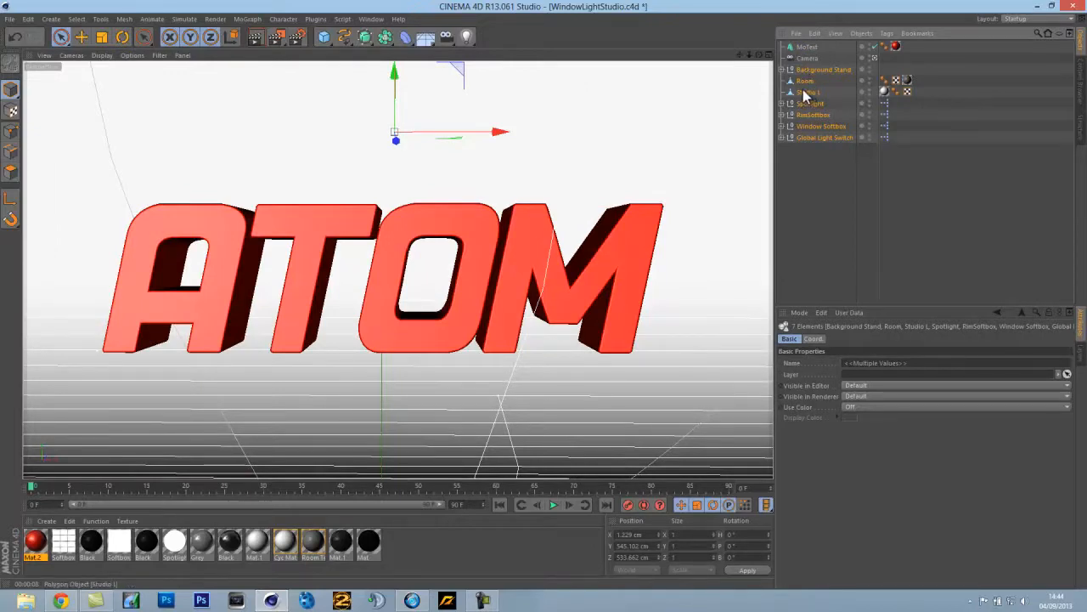
pyautogui.hotkey('alt', 'g')
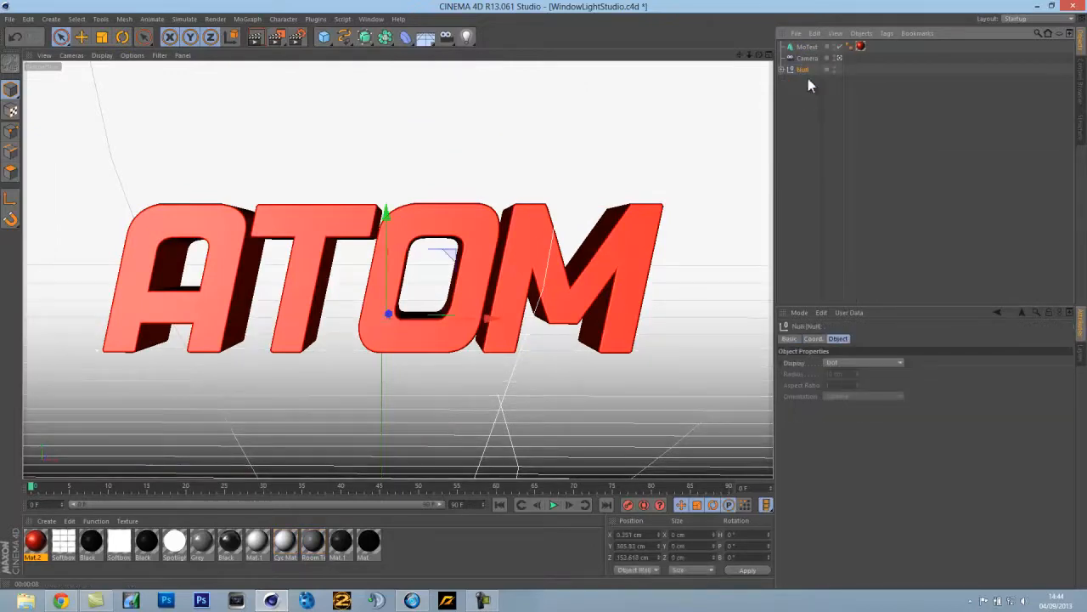
pyautogui.doubleClick(804, 68)
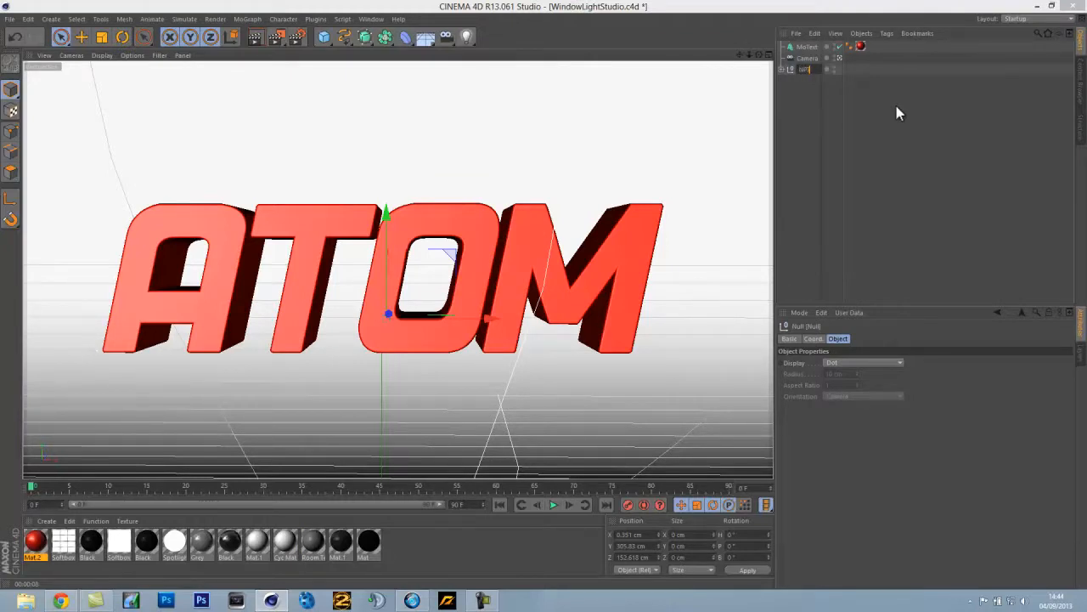
pyautogui.press('Return')
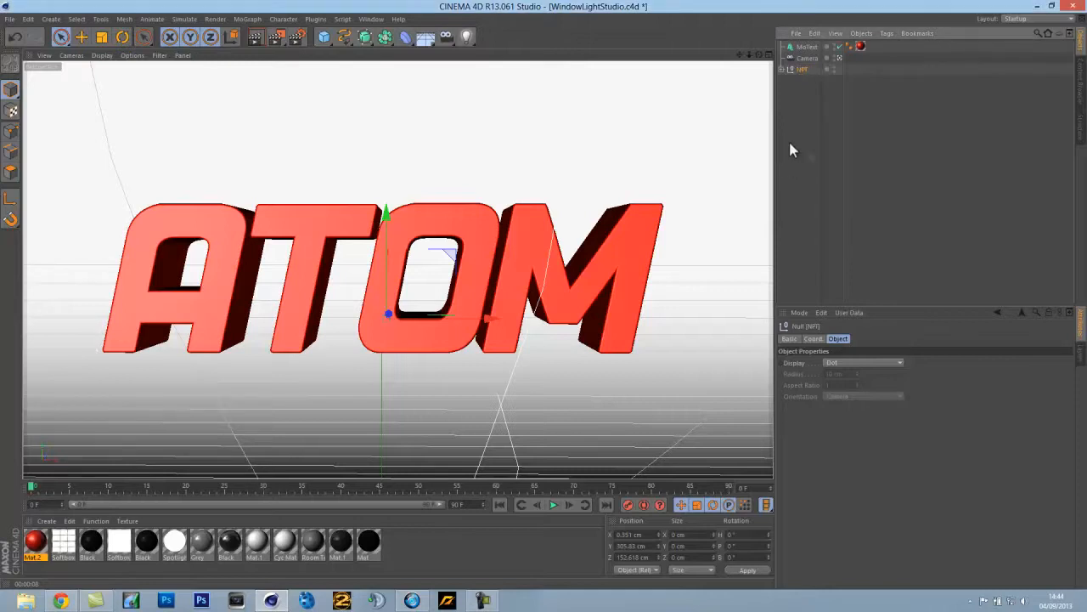
# Fracture the ATOM MoText with the Thrausi plugin into 80 random pieces, then close the plugin and deselect the letters
pyautogui.click(813, 46)
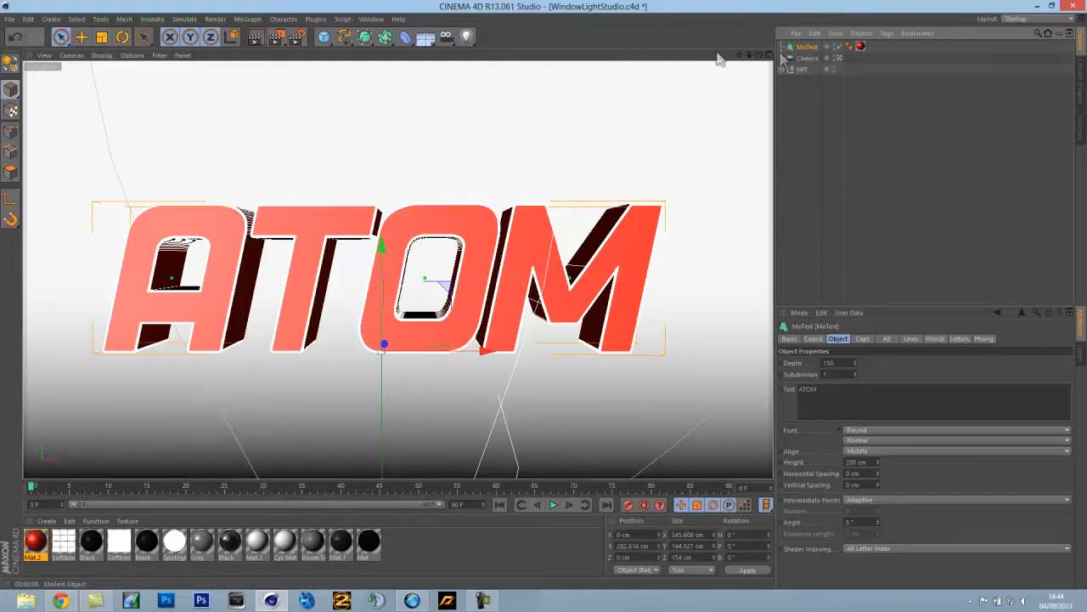
pyautogui.click(316, 19)
pyautogui.click(319, 109)
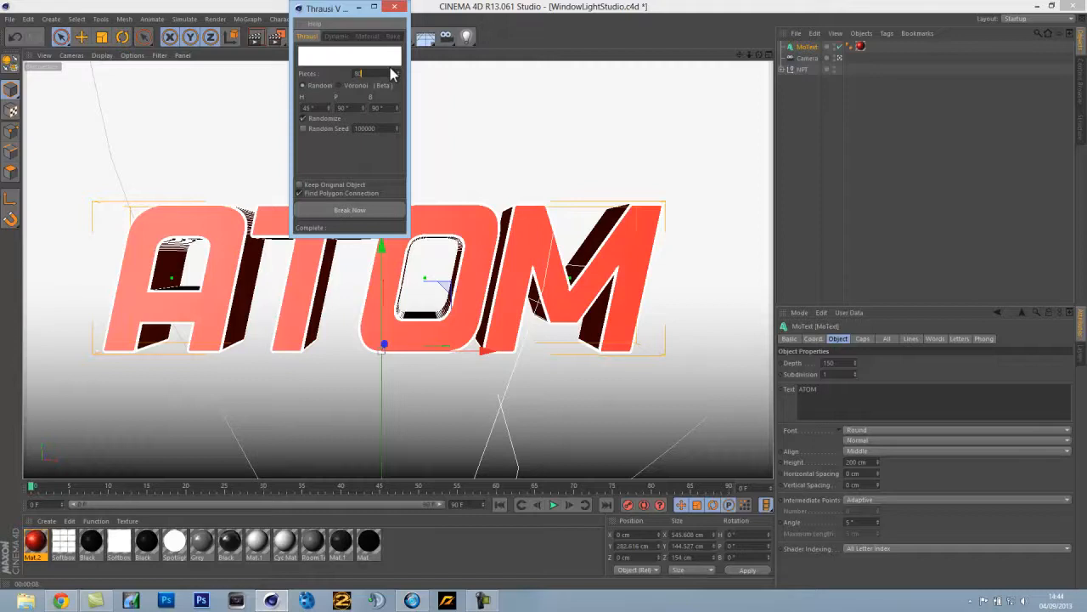
pyautogui.click(364, 211)
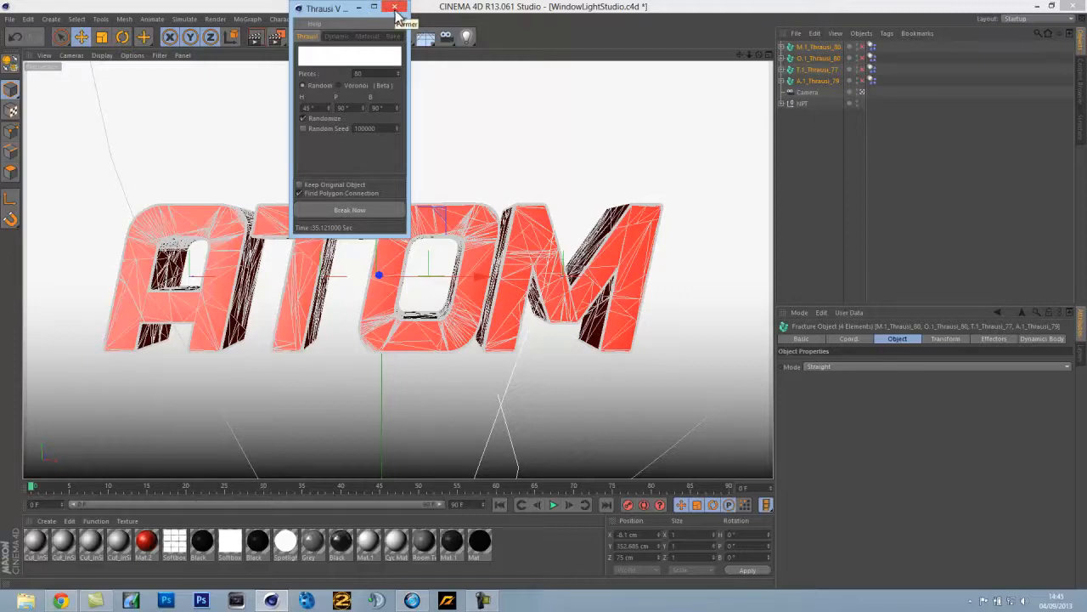
pyautogui.click(395, 9)
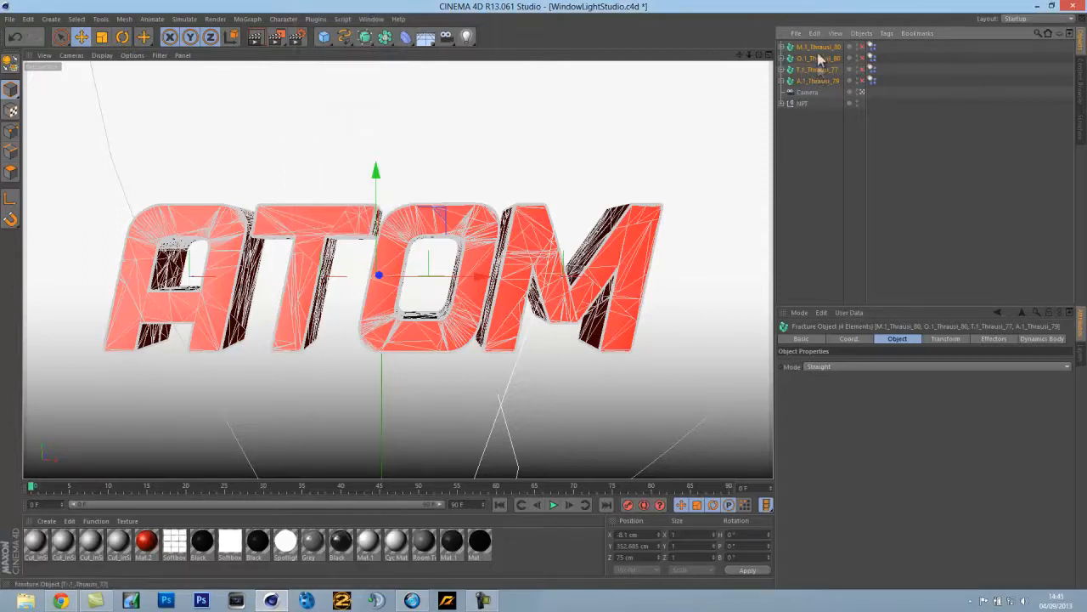
pyautogui.click(815, 133)
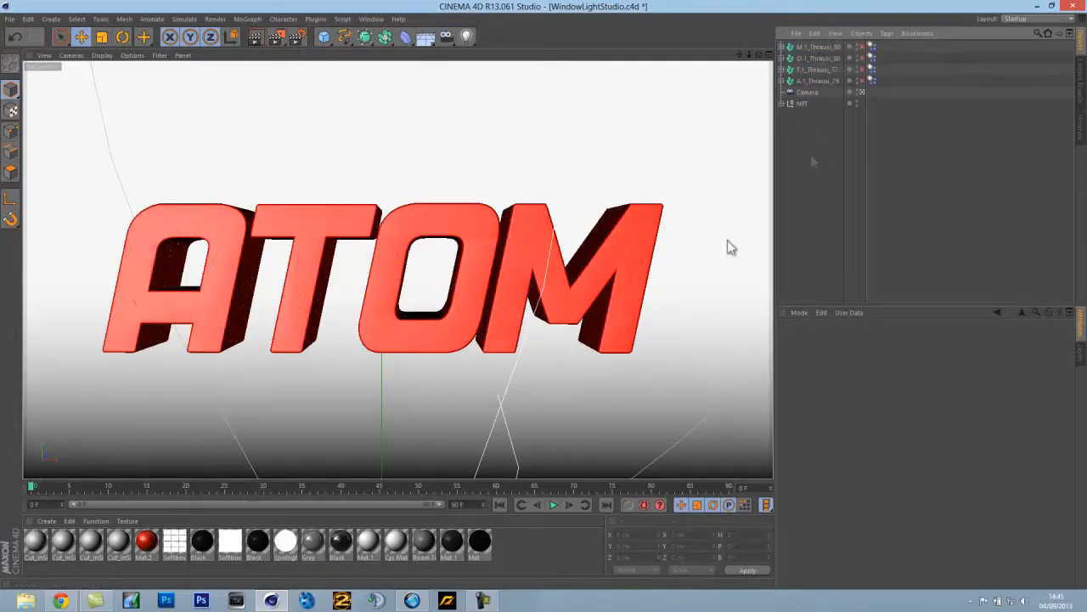
pyautogui.click(487, 600)
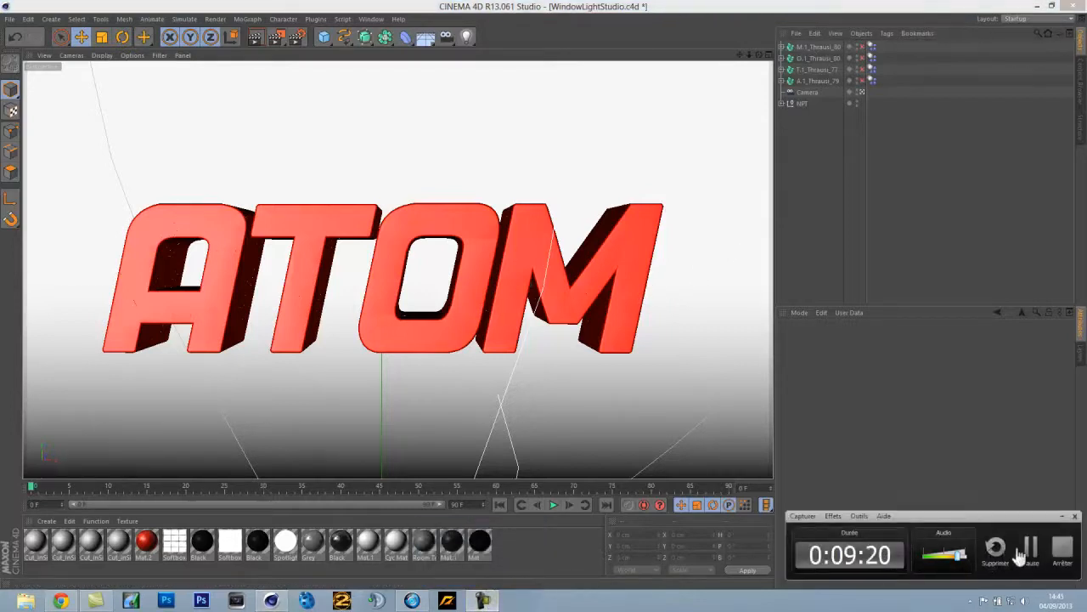
pyautogui.click(1029, 552)
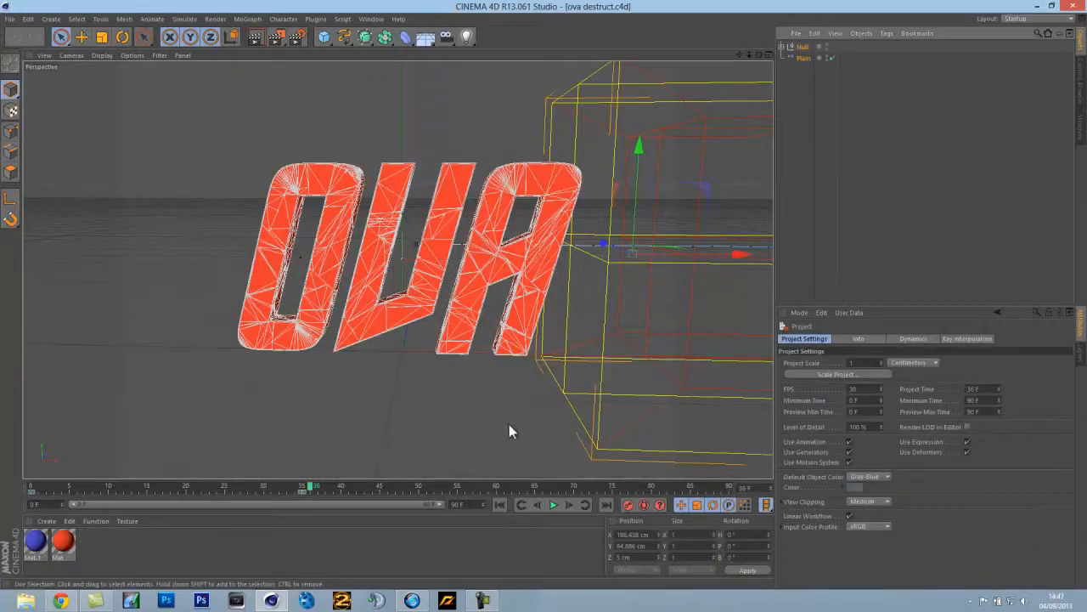
# Scrub the ova destruct.c4d example back to its first frames and examine the fractured letters inside its Null group
pyautogui.moveTo(308, 489); pyautogui.dragTo(31, 489)
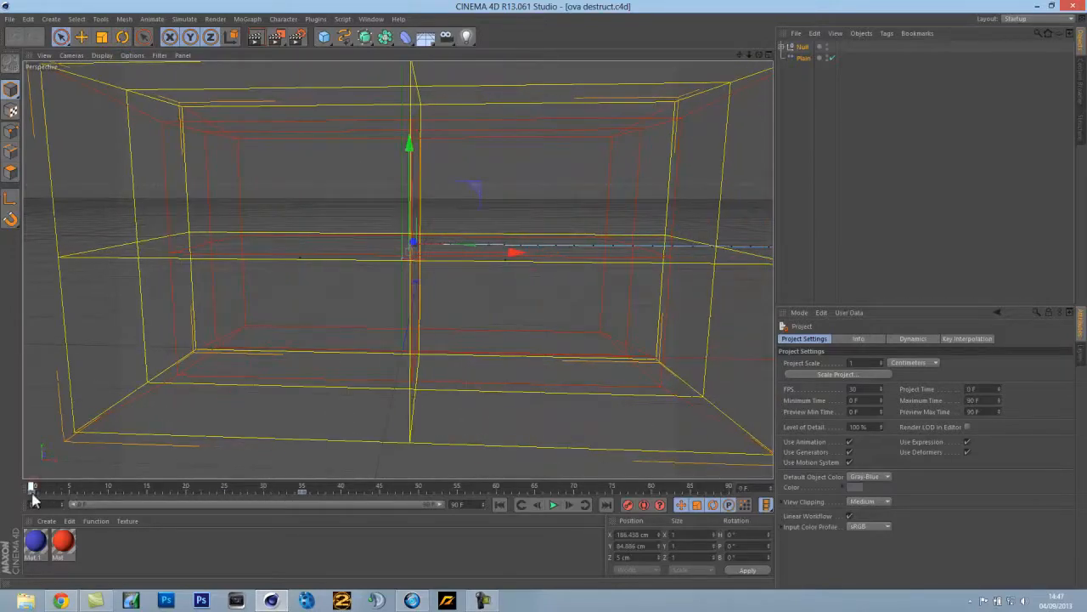
pyautogui.click(779, 47)
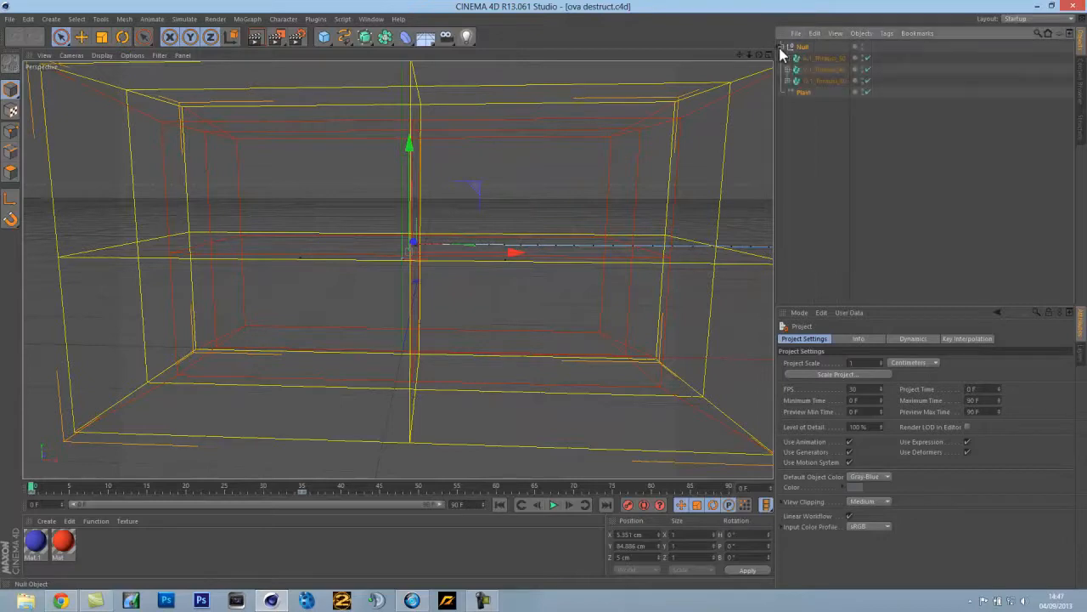
pyautogui.click(780, 47)
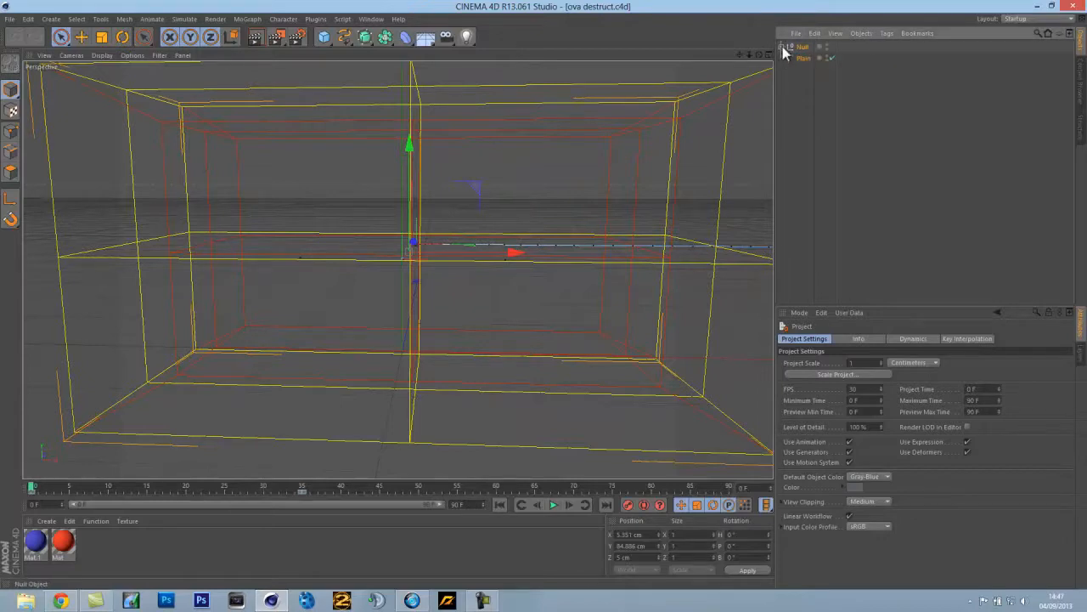
pyautogui.click(780, 46)
pyautogui.click(779, 46)
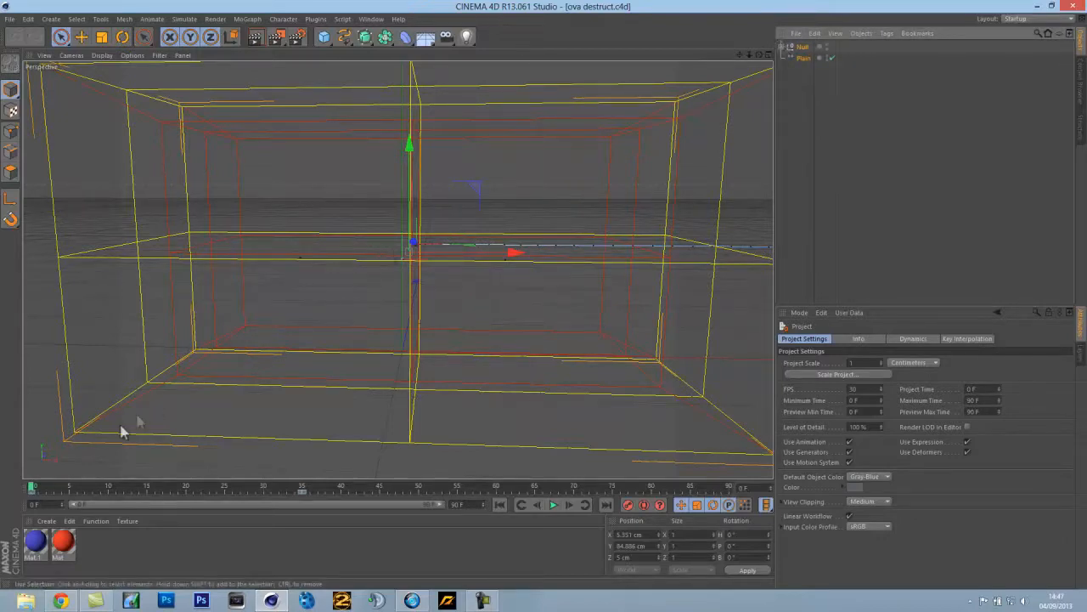
pyautogui.moveTo(31, 486); pyautogui.dragTo(45, 466)
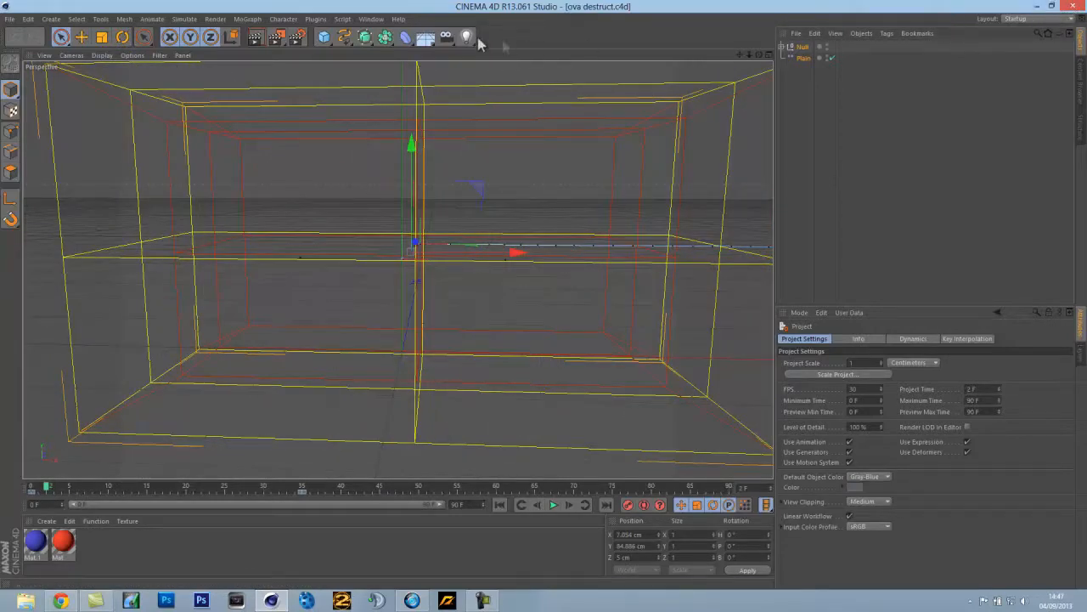
# Switch back to WindowLightStudio.c4d and group the four fractured ATOM letters under one null
pyautogui.click(371, 18)
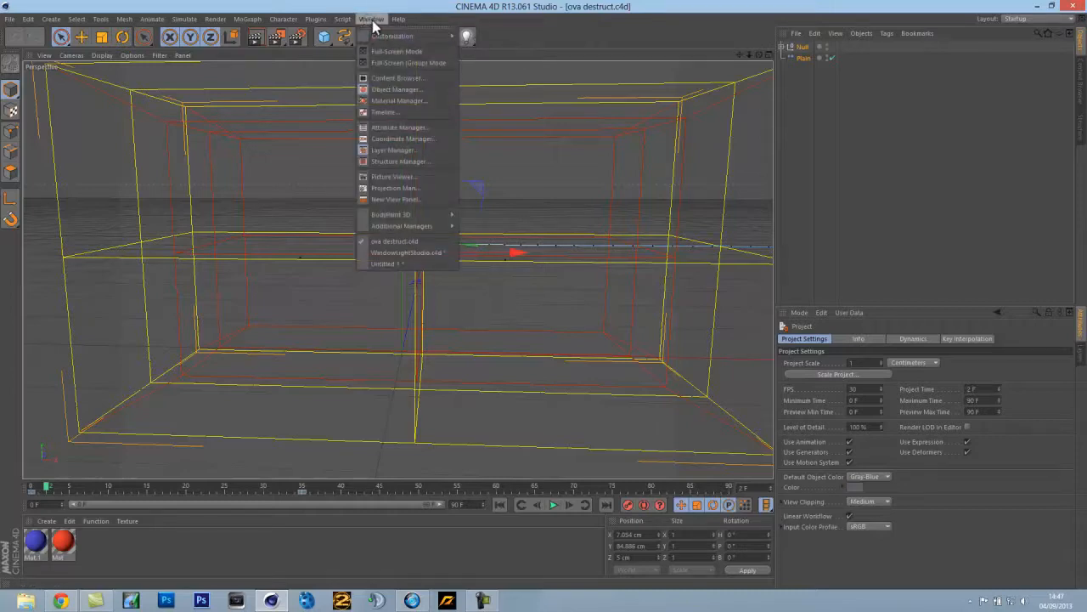
pyautogui.click(390, 254)
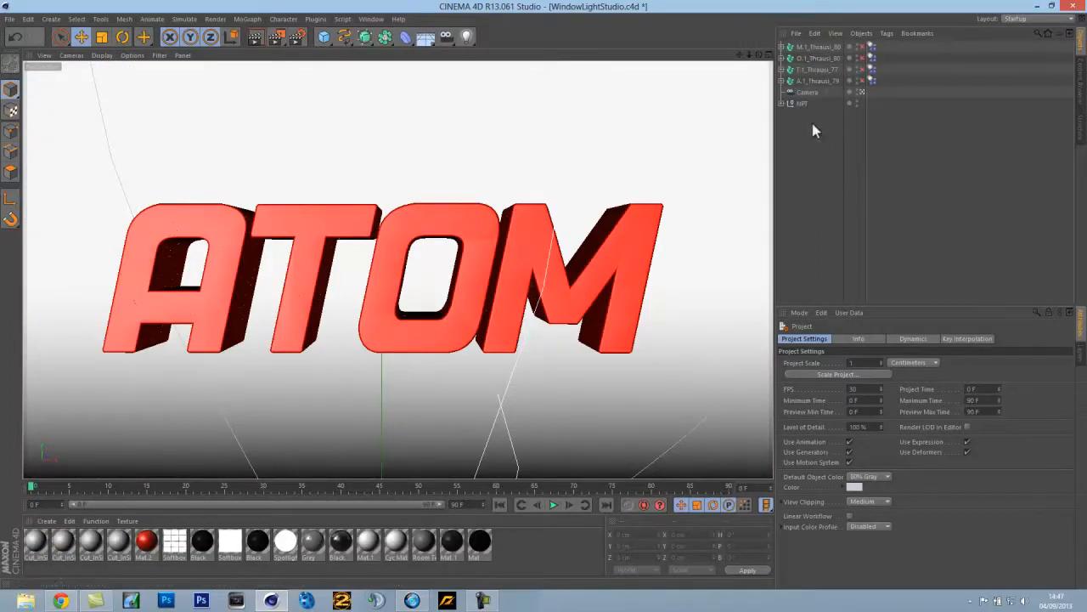
pyautogui.click(811, 81)
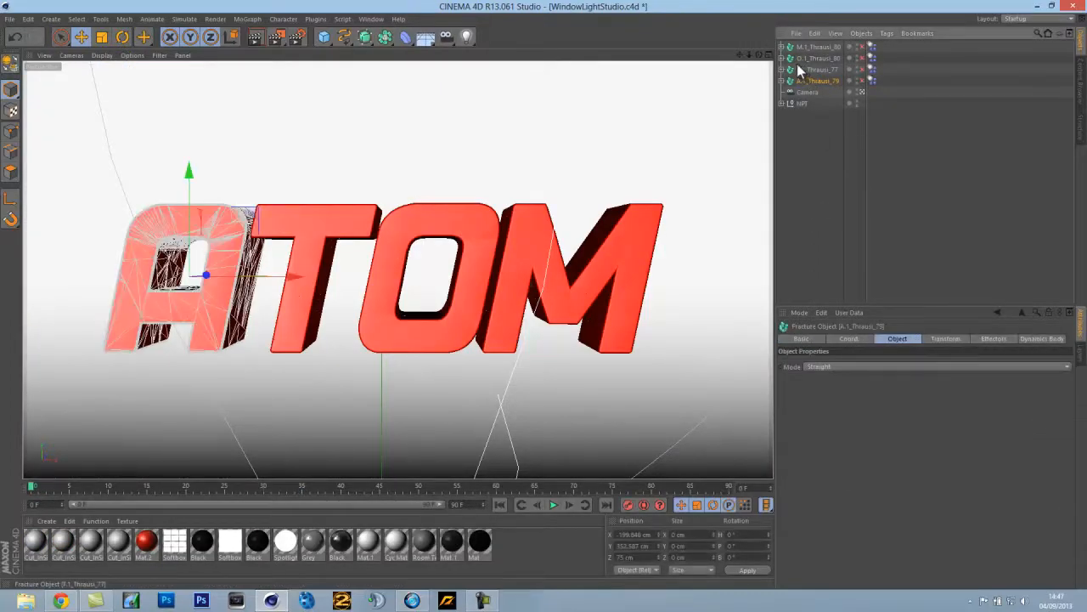
pyautogui.keyDown('shift'); pyautogui.click(811, 47); pyautogui.keyUp('shift')
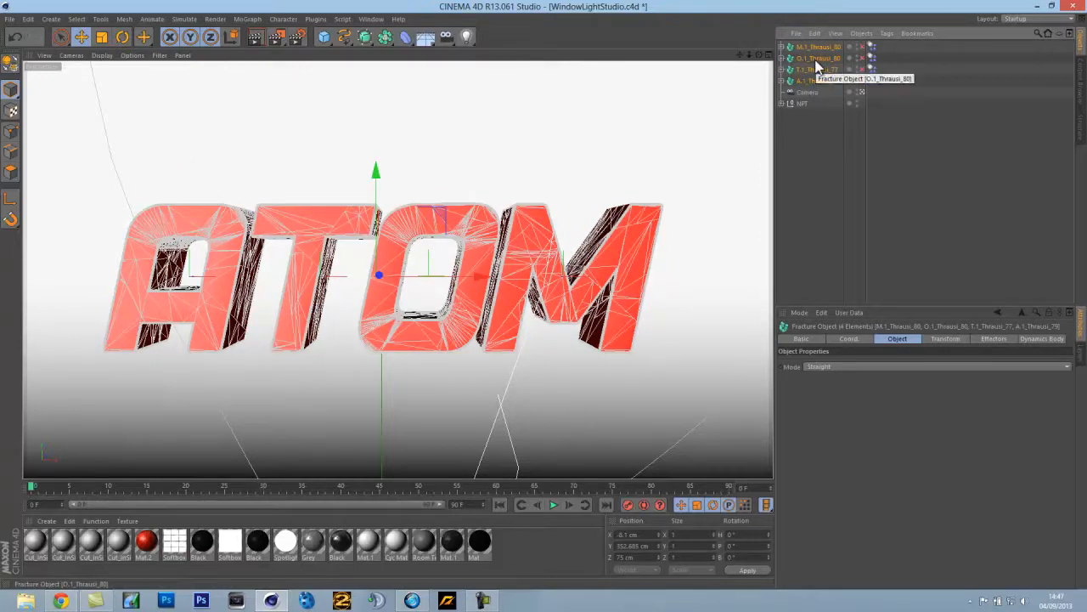
pyautogui.hotkey('alt', 'g')
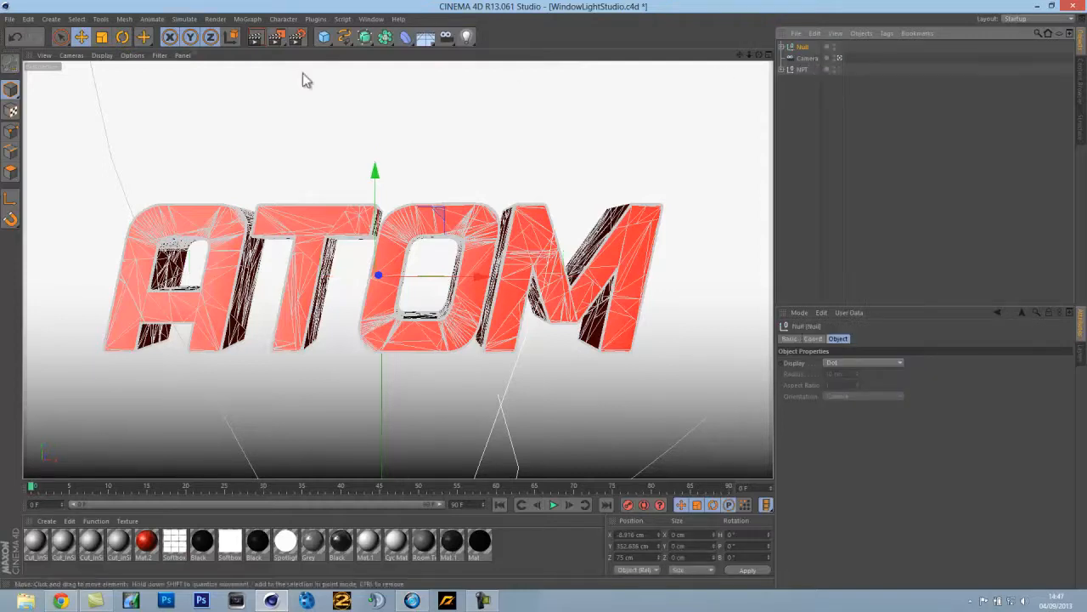
pyautogui.click(323, 37)
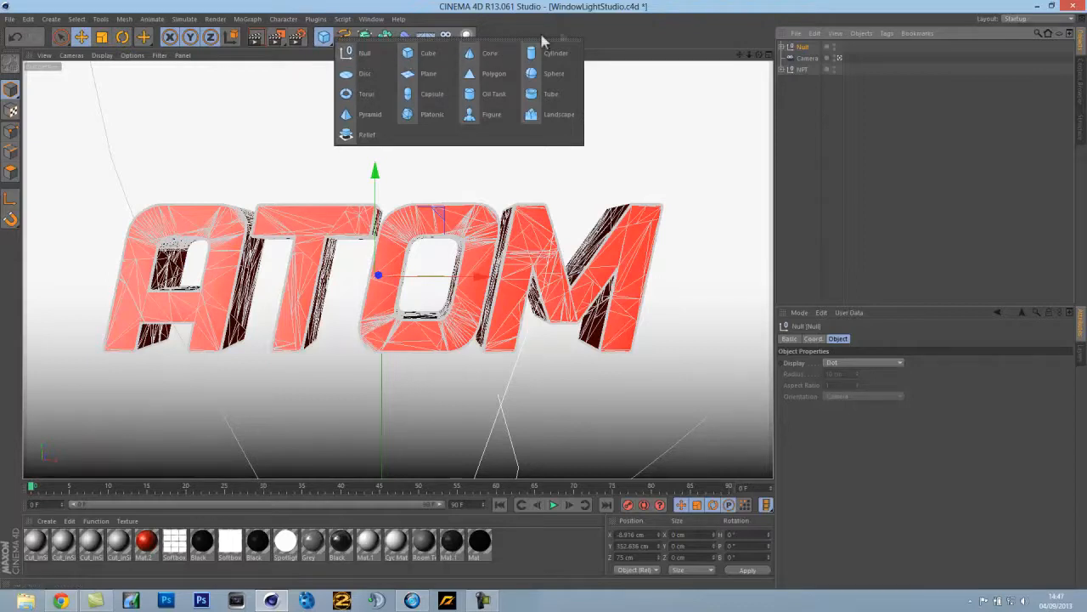
pyautogui.click(782, 46)
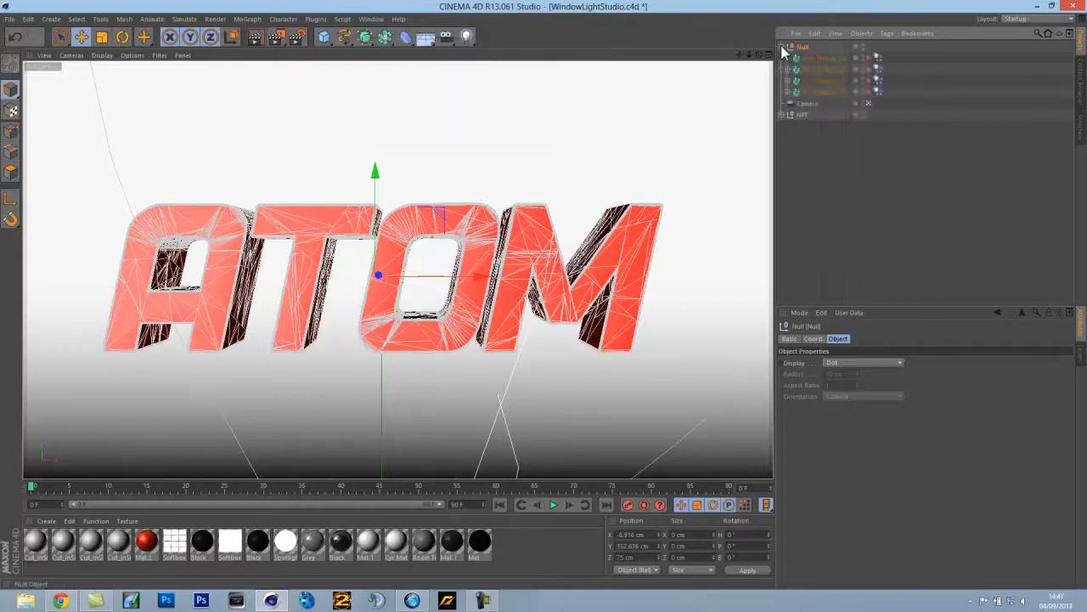
pyautogui.click(838, 153)
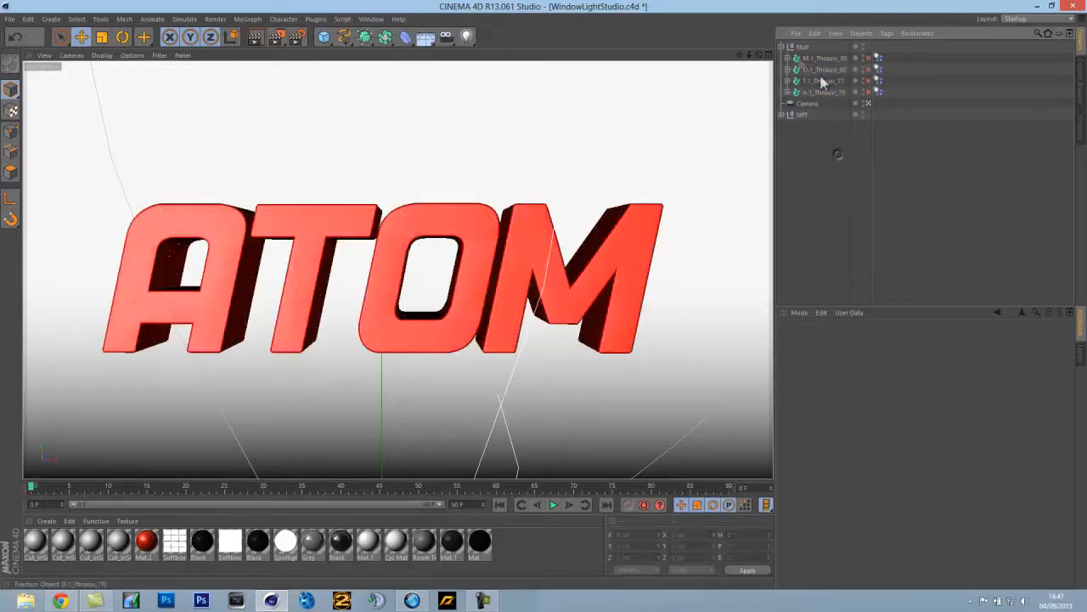
pyautogui.click(783, 47)
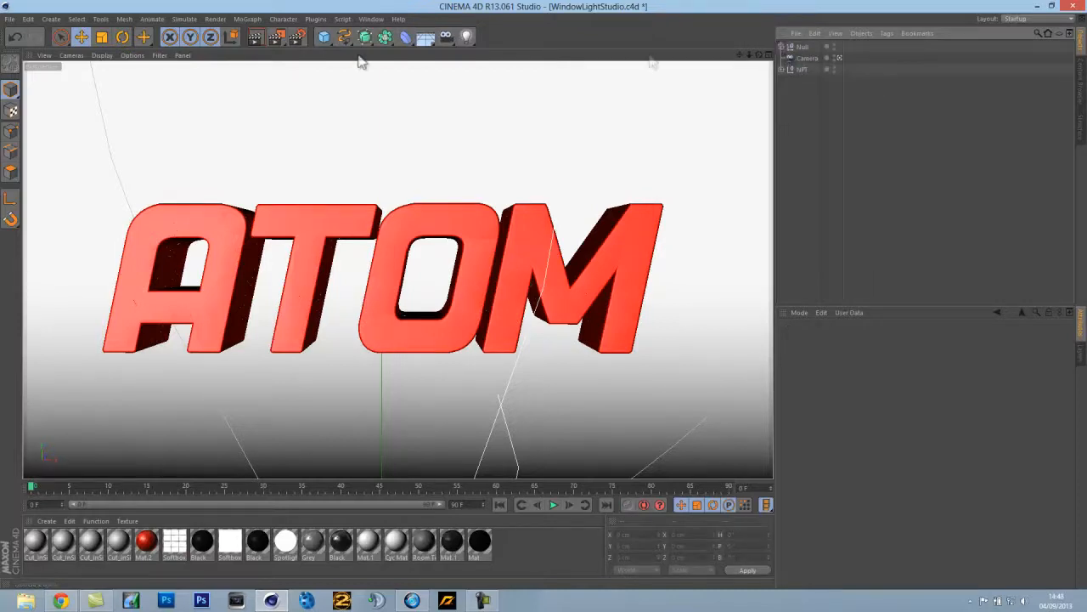
# Add a MoGraph Plain effector and place it below the Null of fractured letters in the object list
pyautogui.click(247, 18)
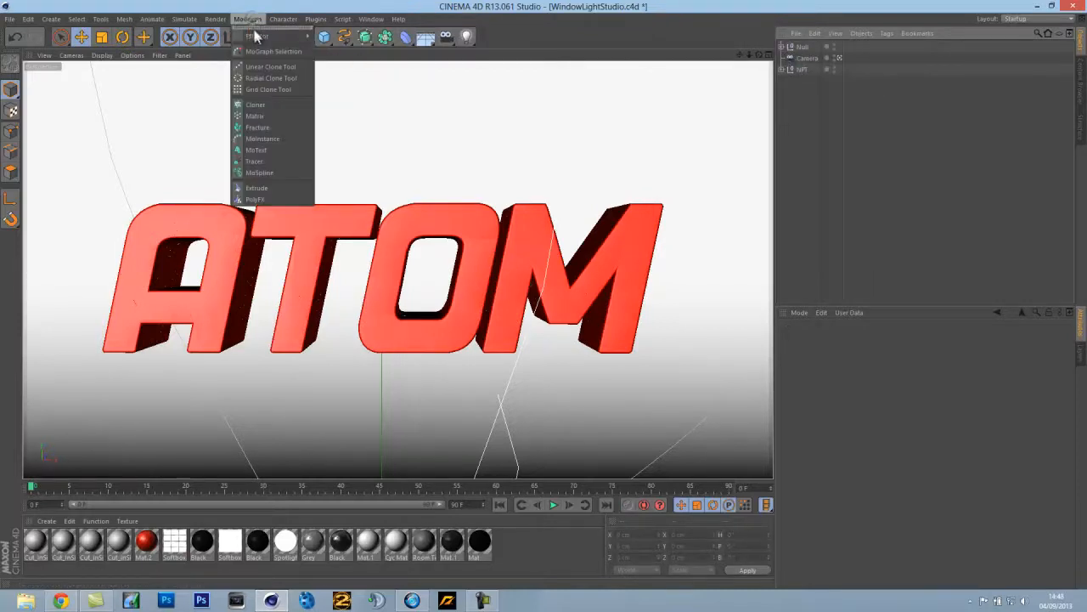
pyautogui.moveTo(259, 38)
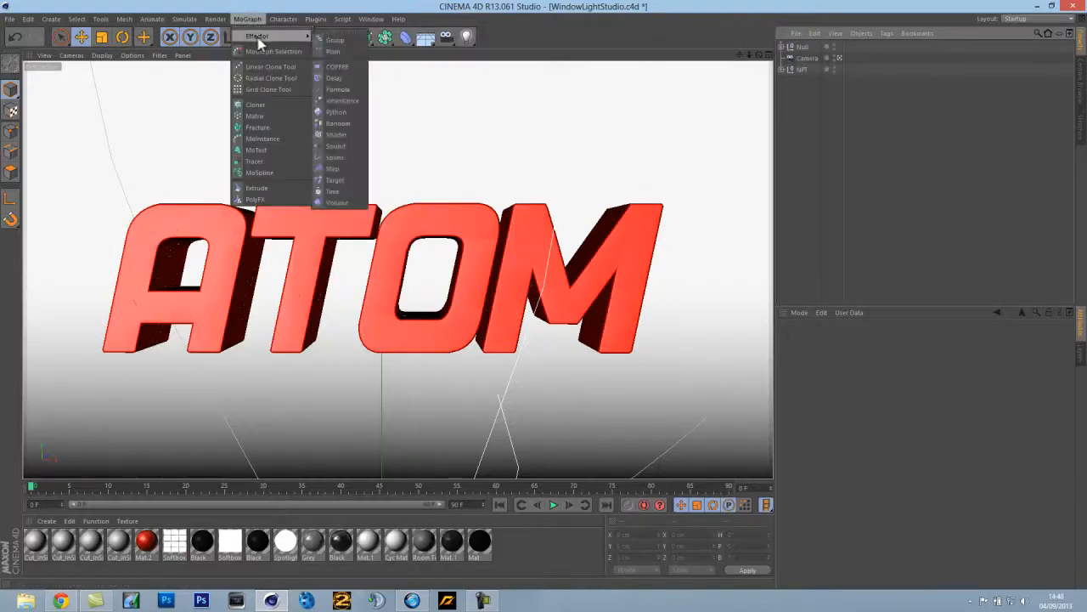
pyautogui.click(336, 55)
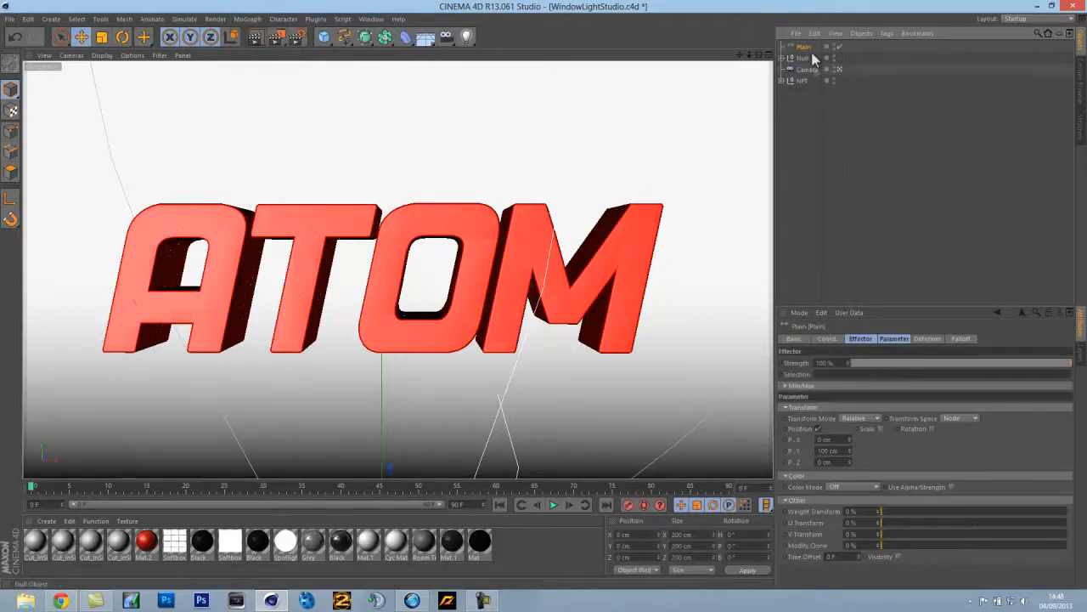
pyautogui.moveTo(802, 47); pyautogui.dragTo(803, 68)
# Try Point deformation on the Plain effector, return it to Off and deselect the effector
pyautogui.click(916, 339)
pyautogui.click(888, 363)
pyautogui.click(877, 397)
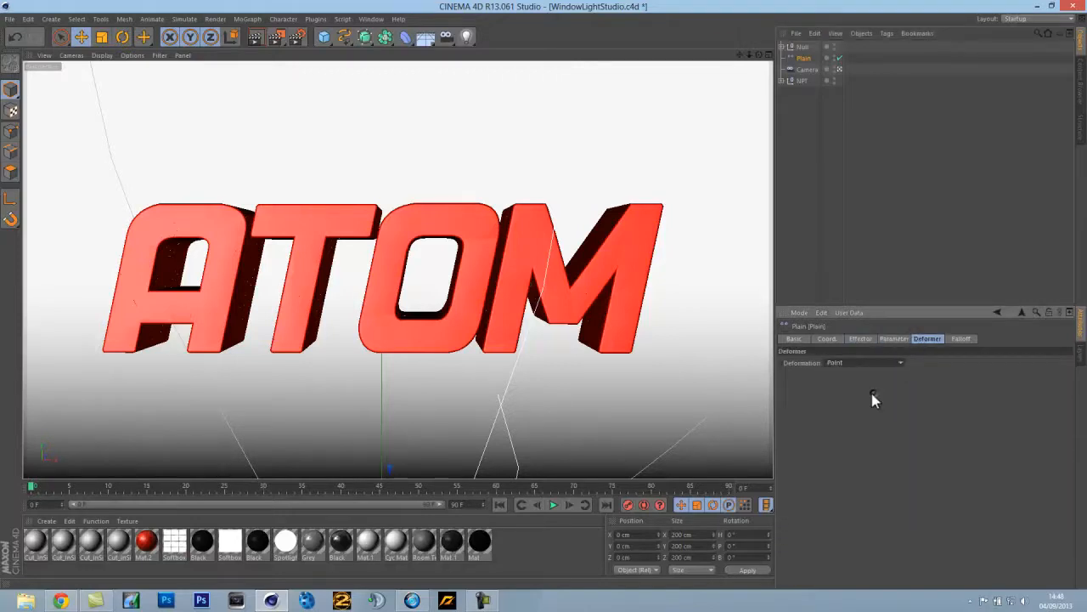
pyautogui.click(888, 340)
pyautogui.click(868, 339)
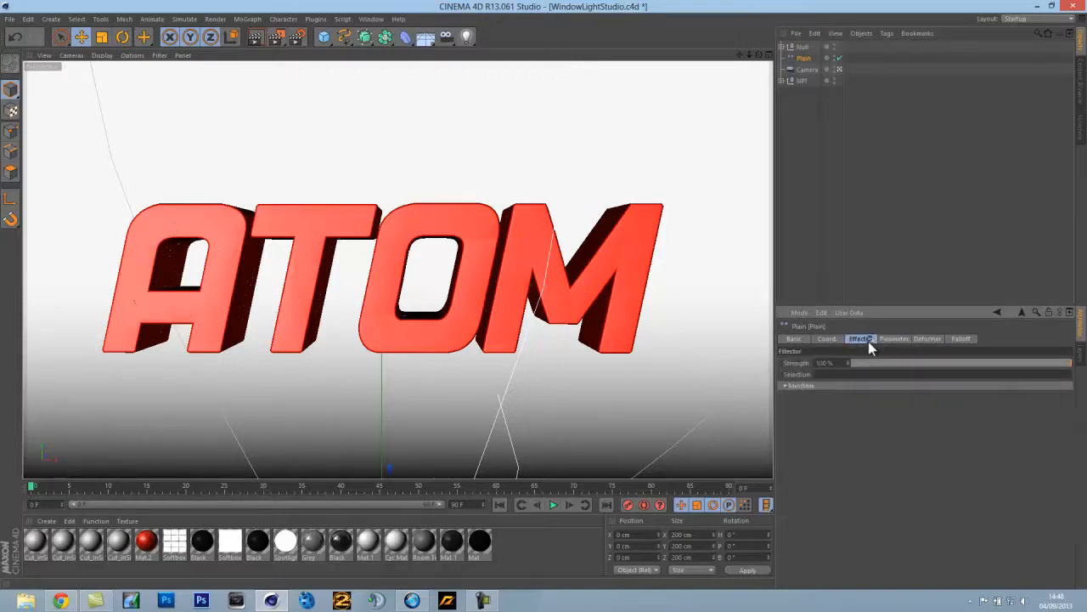
pyautogui.click(834, 339)
pyautogui.click(871, 340)
pyautogui.click(926, 340)
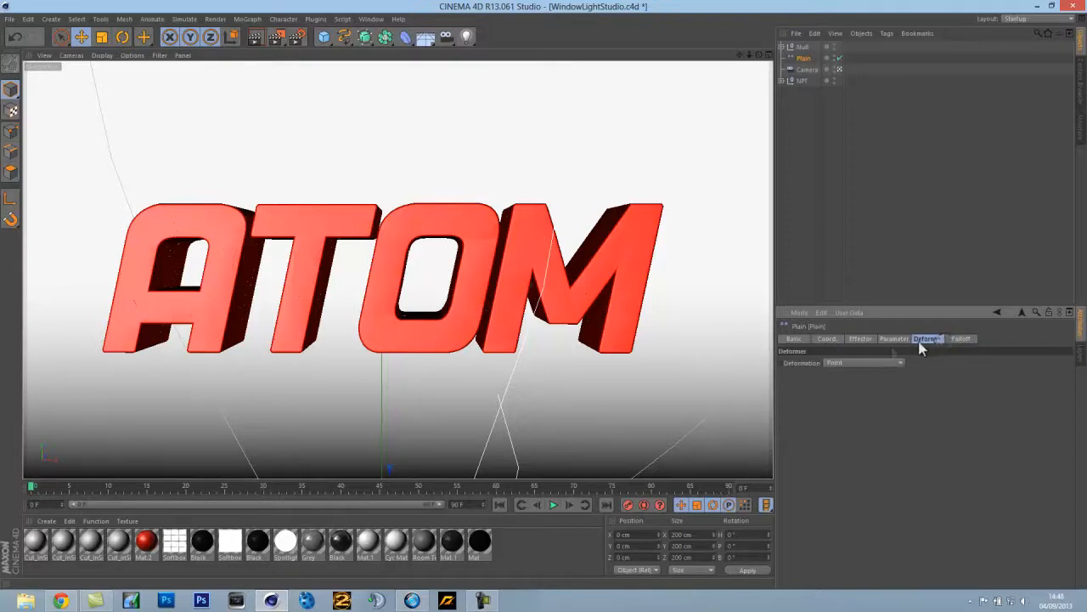
pyautogui.click(874, 363)
pyautogui.click(869, 376)
pyautogui.click(831, 268)
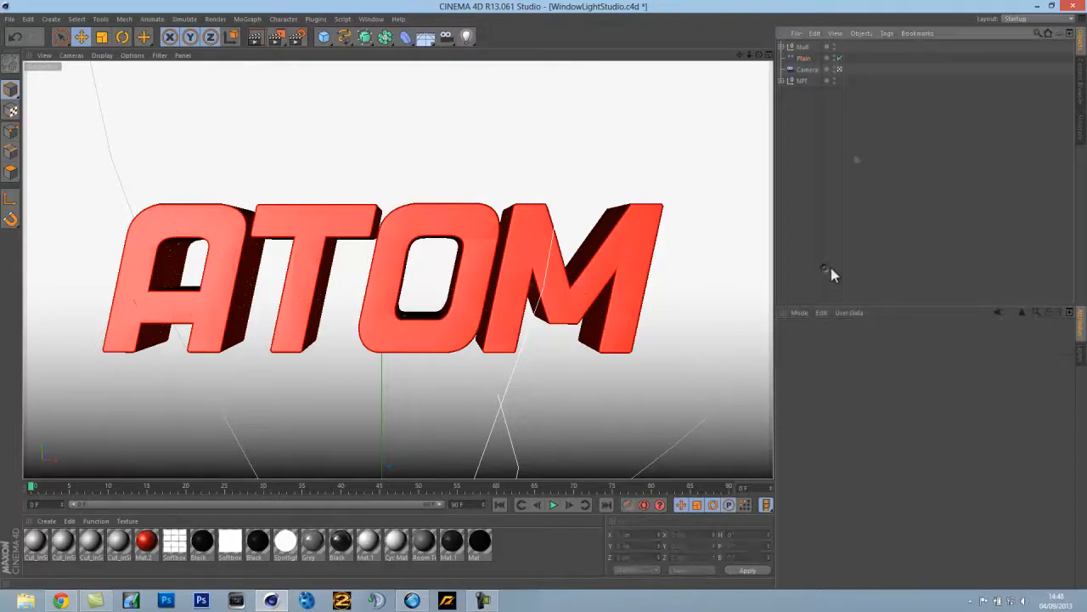
# Assign the Plain effector to all four fractured ATOM letters and check the assignment on the individual letters
pyautogui.click(781, 46)
pyautogui.click(806, 58)
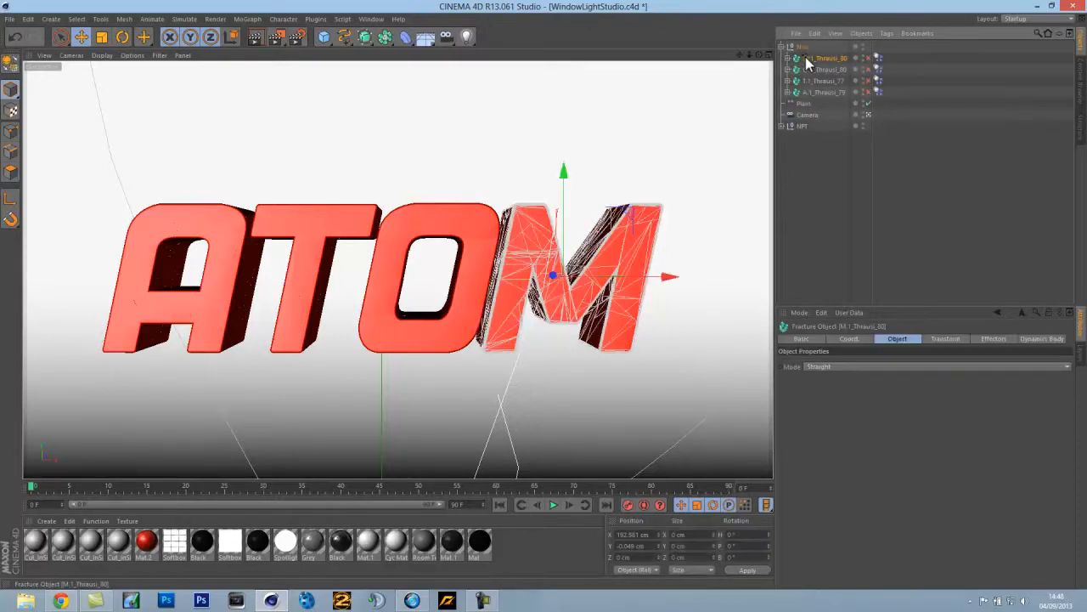
pyautogui.click(994, 338)
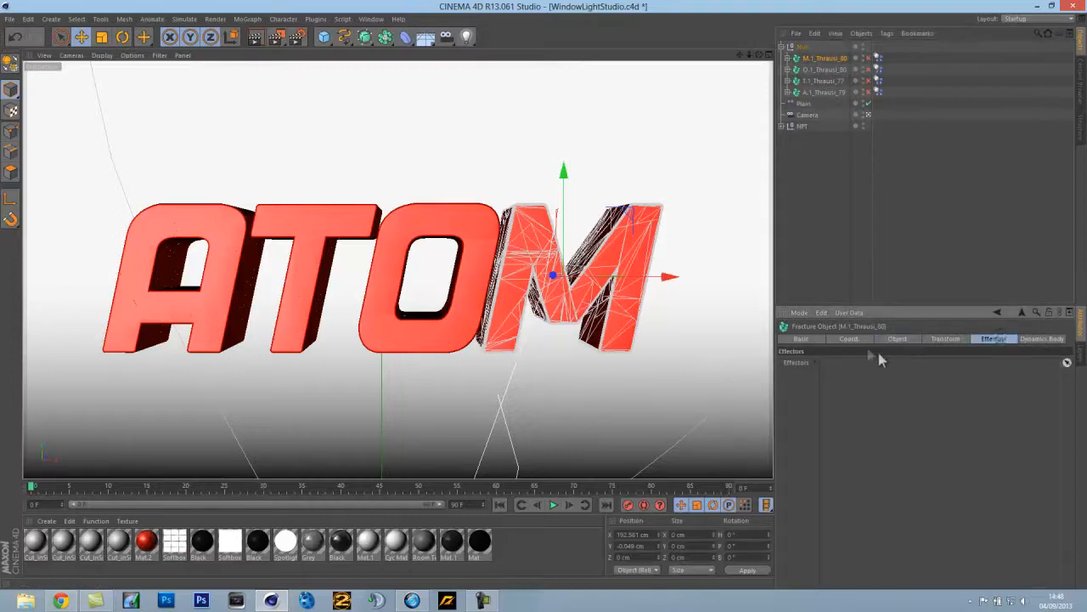
pyautogui.keyDown('shift'); pyautogui.click(826, 90); pyautogui.keyUp('shift')
pyautogui.moveTo(805, 105); pyautogui.dragTo(916, 440)
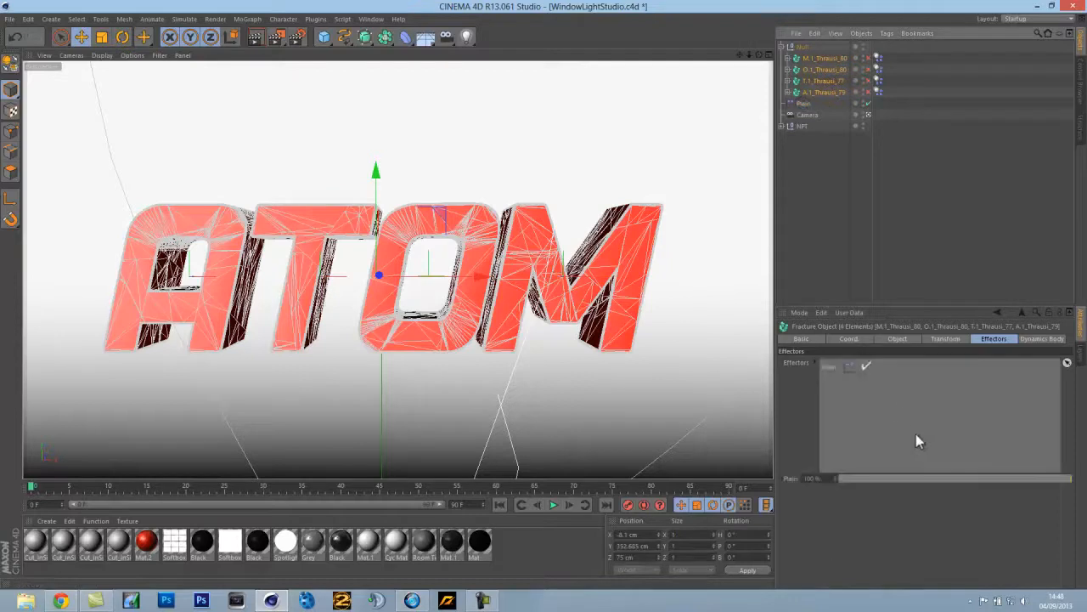
pyautogui.click(821, 80)
pyautogui.click(815, 68)
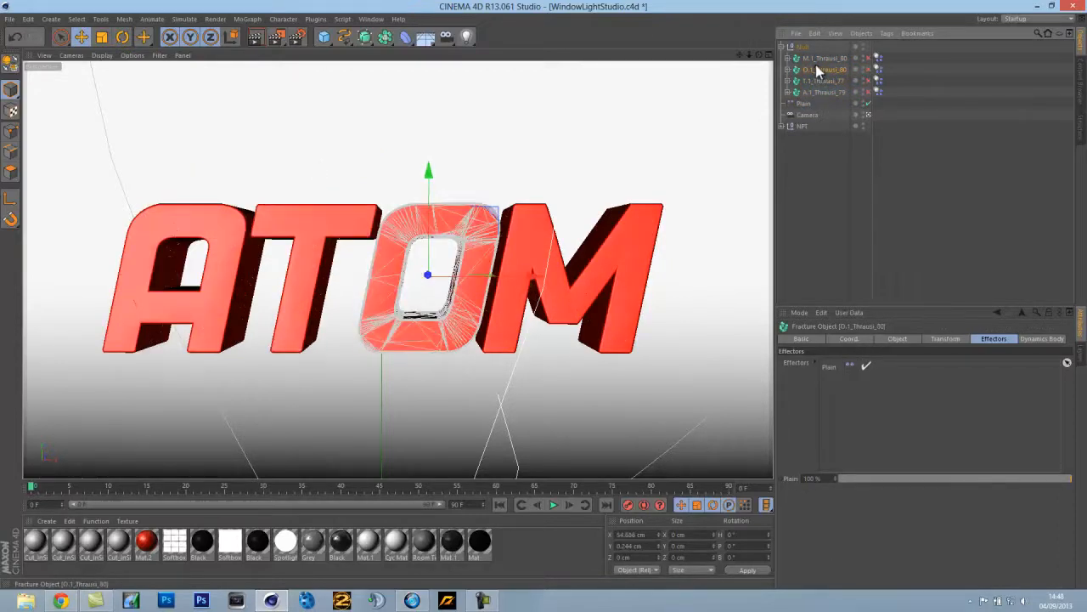
pyautogui.click(815, 58)
pyautogui.click(782, 47)
# Select the Plain effector, test its Point deformation again and switch the deformation back to Off
pyautogui.click(800, 58)
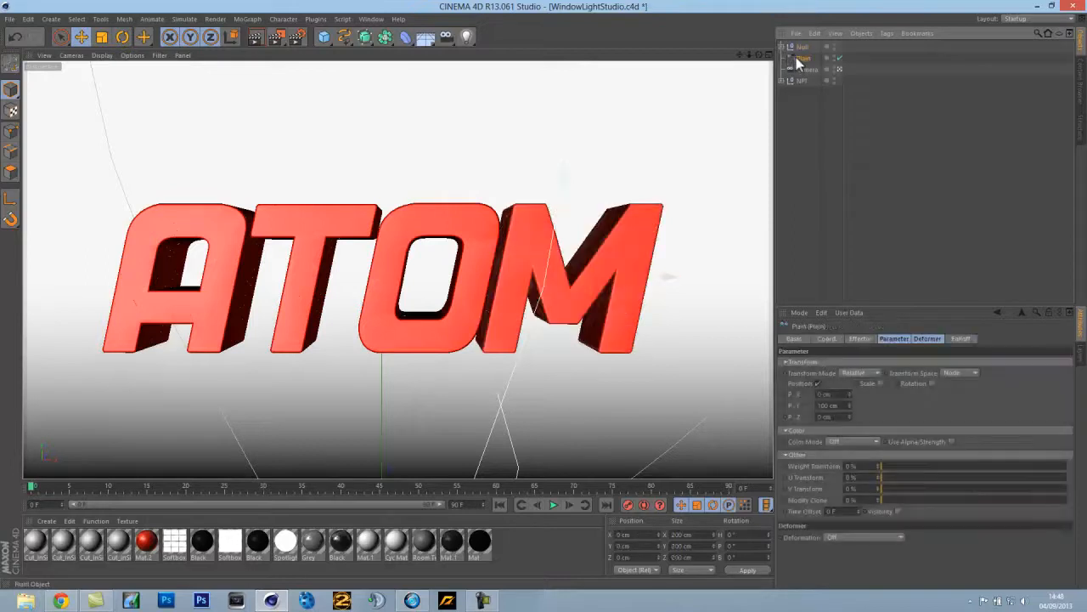
pyautogui.click(918, 338)
pyautogui.click(891, 363)
pyautogui.click(880, 395)
pyautogui.click(874, 364)
pyautogui.click(869, 372)
pyautogui.click(852, 338)
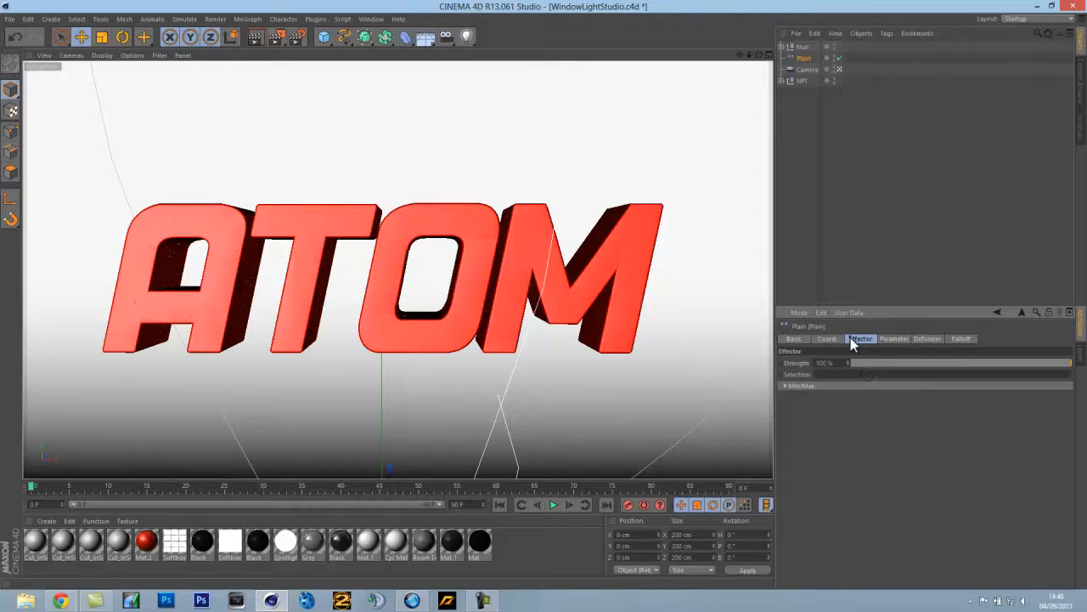
# Try the Plain effector's scale transform with values of 0, and disable the scale option again
pyautogui.click(840, 340)
pyautogui.click(892, 339)
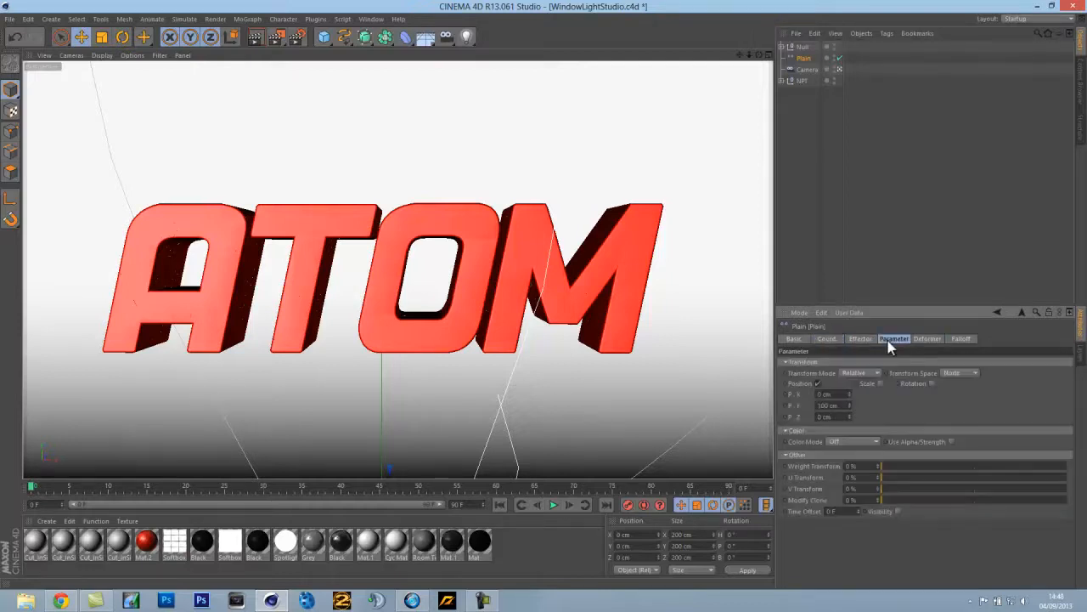
pyautogui.click(881, 383)
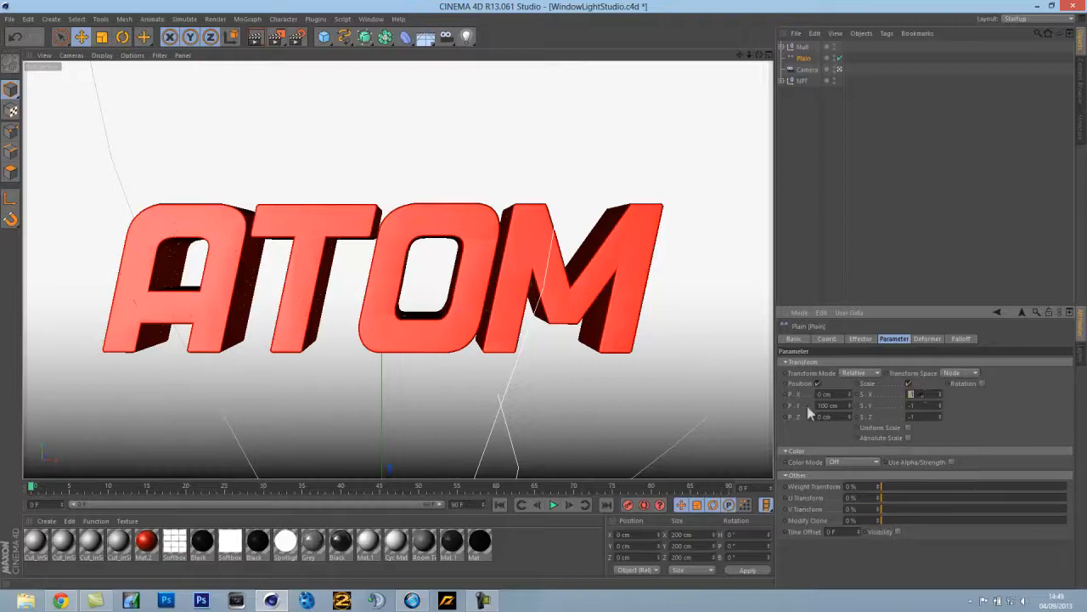
pyautogui.moveTo(924, 406); pyautogui.dragTo(888, 417)
pyautogui.write('00')
pyautogui.click(908, 383)
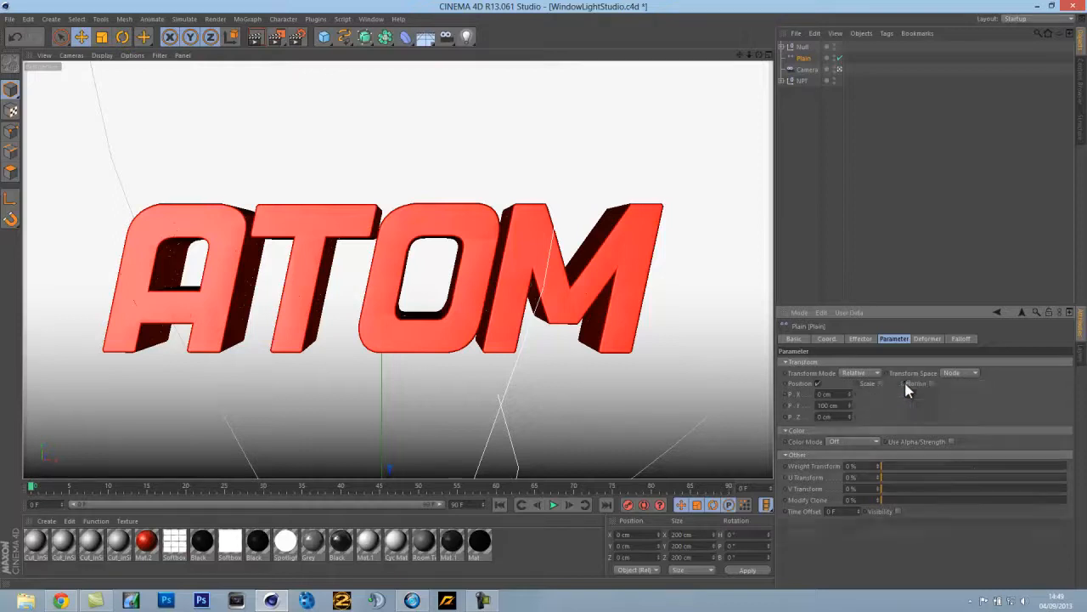
# Try an X scale of 0 in the Plain effector's coordinates and restore it to 1
pyautogui.click(827, 339)
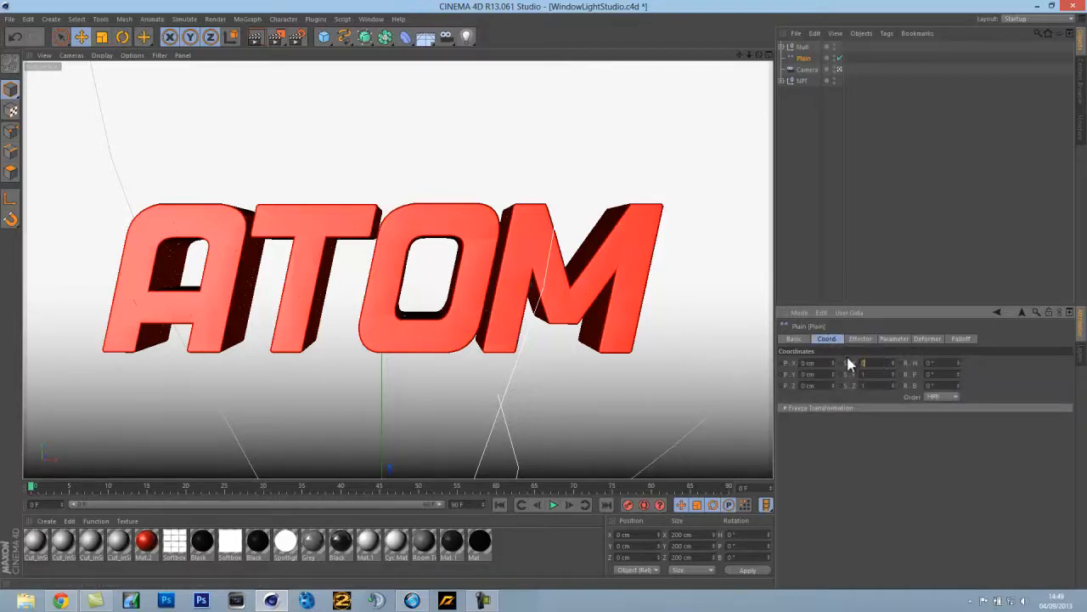
pyautogui.moveTo(866, 365); pyautogui.dragTo(843, 372)
pyautogui.click(894, 339)
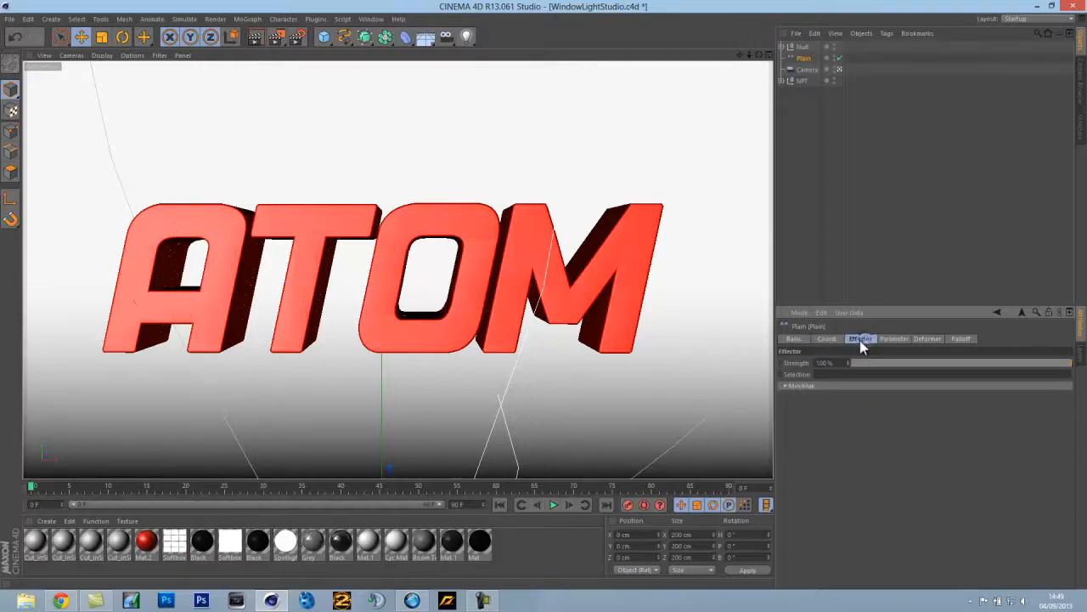
pyautogui.click(827, 339)
pyautogui.click(805, 343)
pyautogui.click(821, 343)
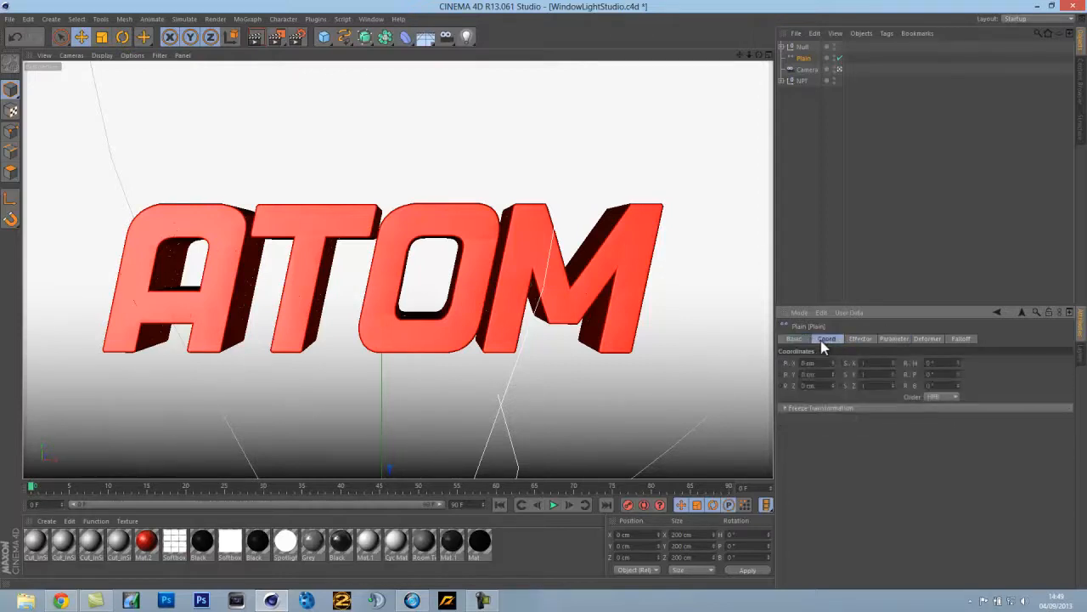
# Set the Plain effector's falloff shape to Box
pyautogui.click(856, 340)
pyautogui.click(897, 341)
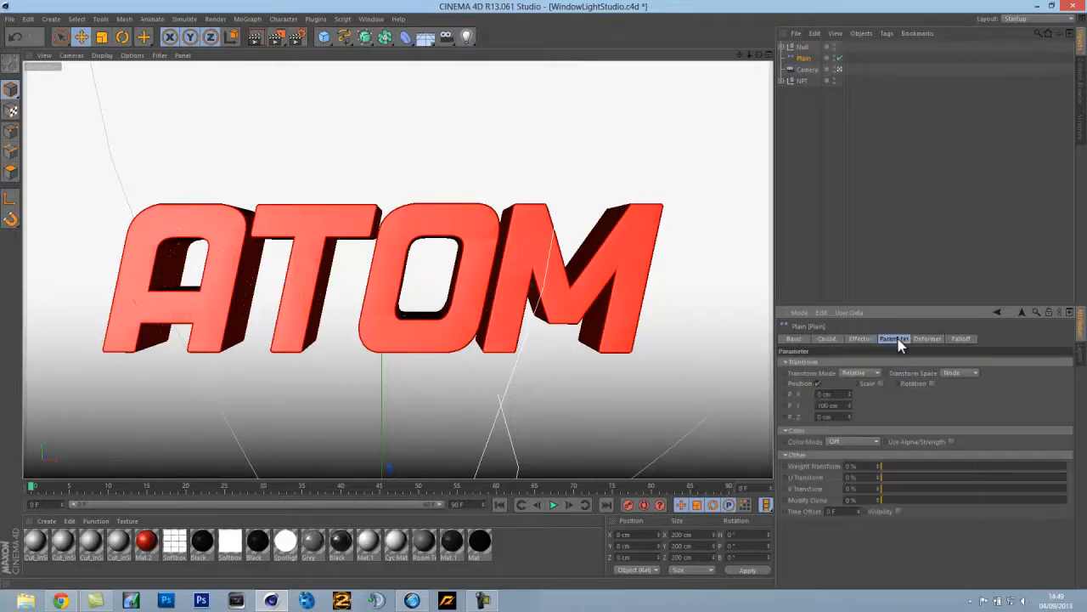
pyautogui.click(921, 343)
pyautogui.click(955, 340)
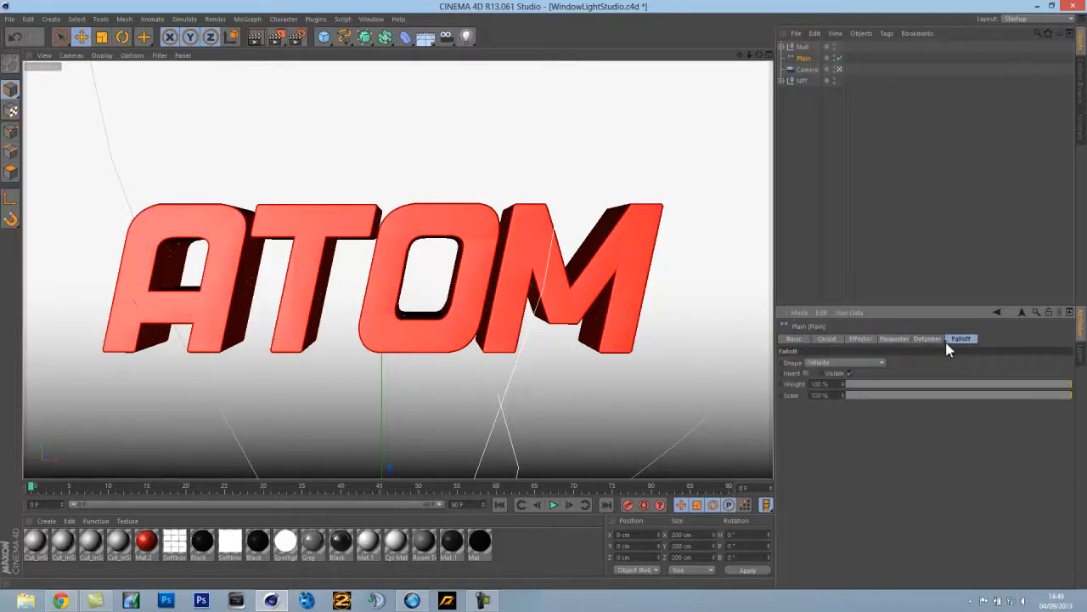
pyautogui.click(860, 363)
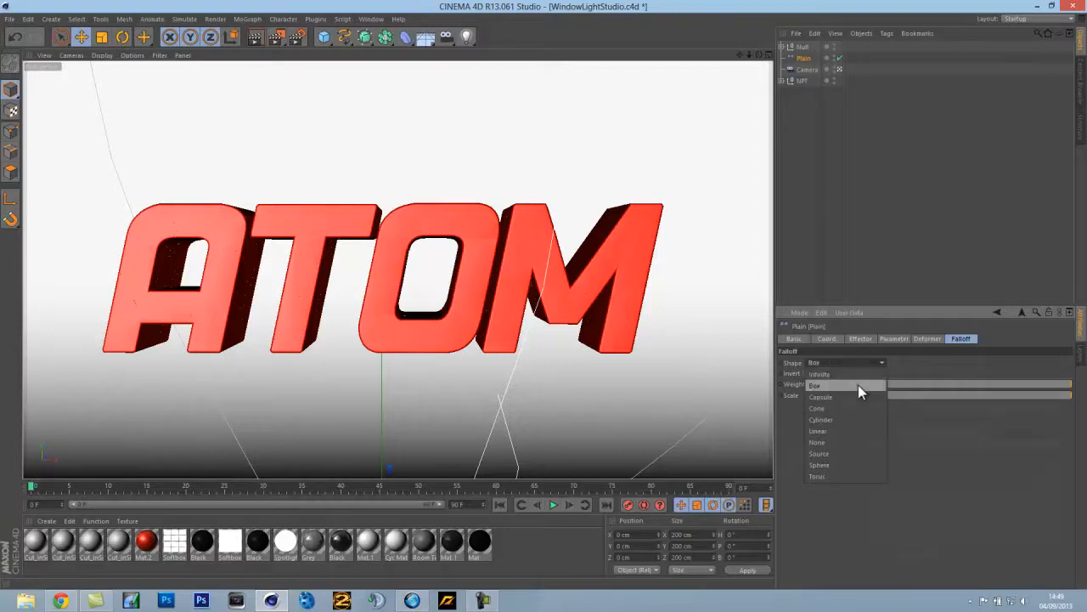
pyautogui.click(858, 385)
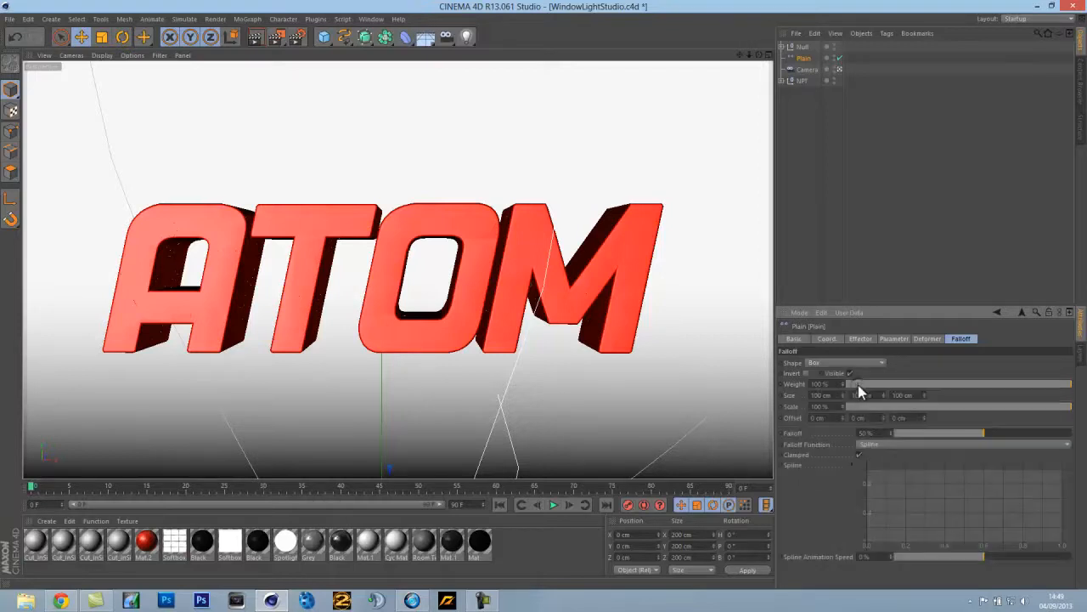
# Enable the Plain effector's scale transform with 1 on X, Y and Z, and set its Y position offset to 0 cm
pyautogui.click(897, 341)
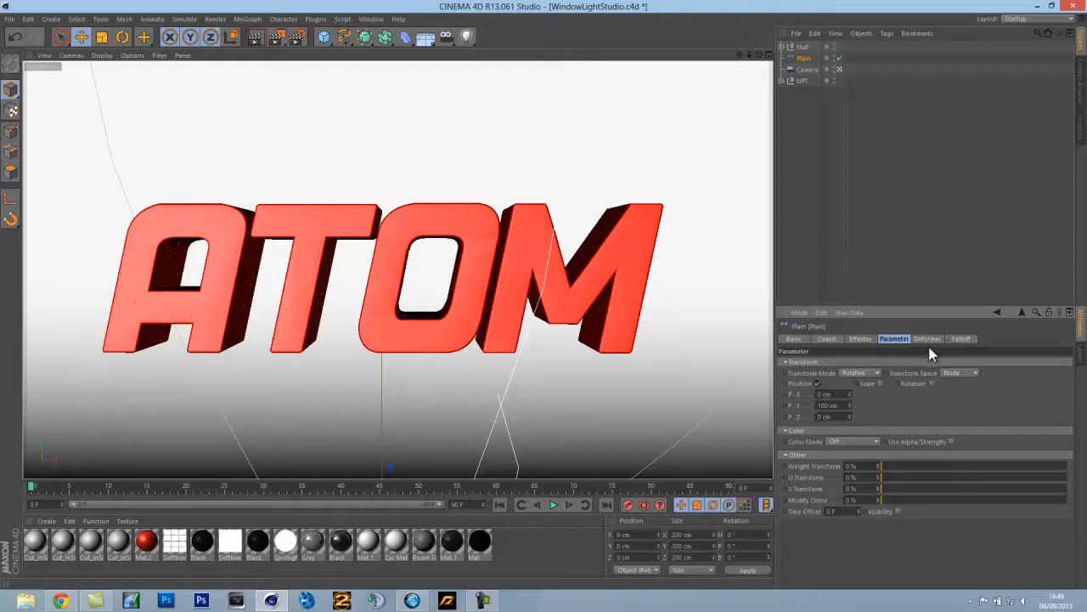
pyautogui.click(877, 375)
pyautogui.click(877, 375)
pyautogui.click(873, 338)
pyautogui.click(891, 343)
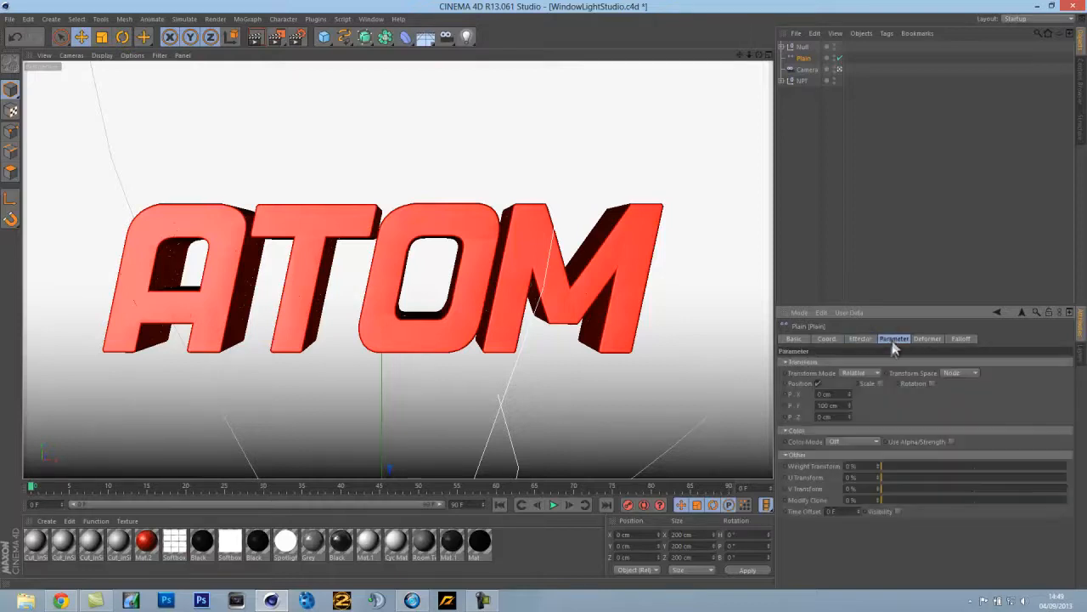
pyautogui.click(880, 383)
pyautogui.click(915, 394)
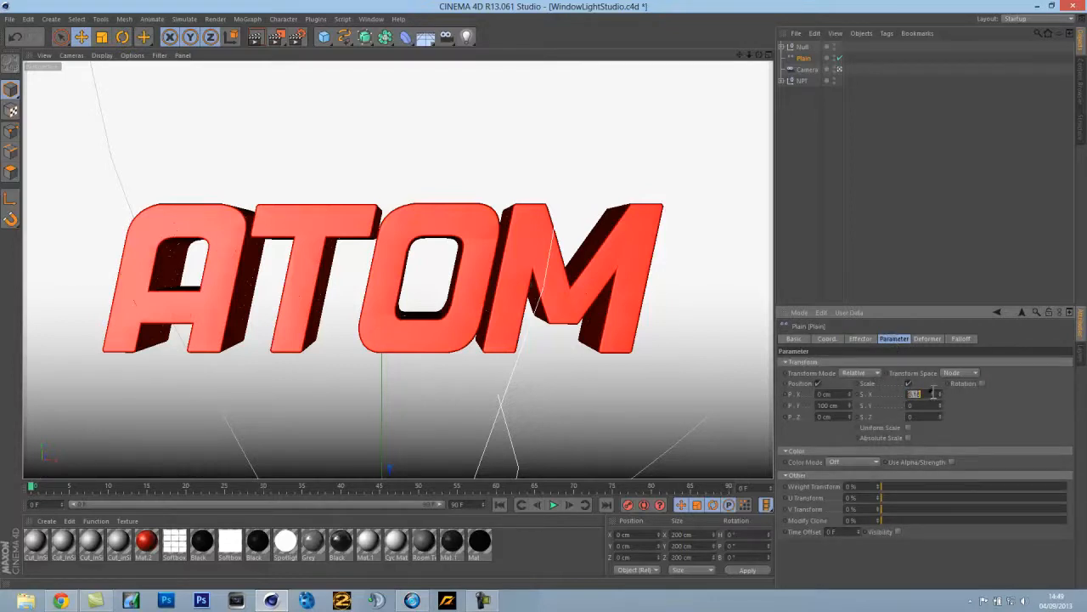
pyautogui.doubleClick(935, 398)
pyautogui.write('1')
pyautogui.doubleClick(844, 406)
pyautogui.write('0')
pyautogui.press('Return')
# Raise the Plain effector's falloff box along the Y axis to the middle of the ATOM text
pyautogui.moveTo(751, 61); pyautogui.dragTo(607, 102)
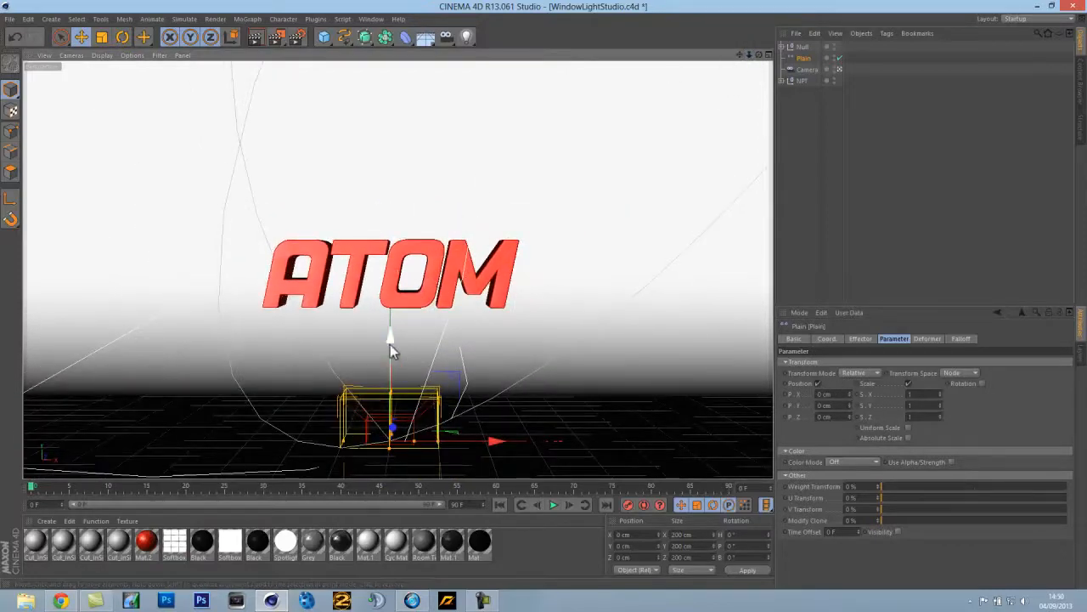
pyautogui.moveTo(390, 344); pyautogui.dragTo(391, 175)
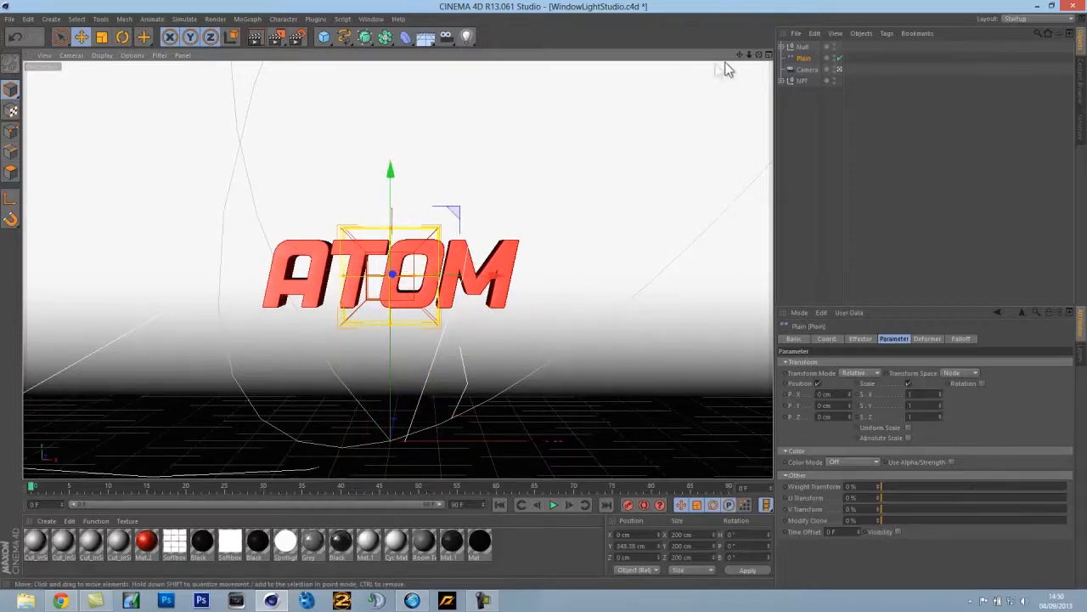
pyautogui.moveTo(751, 55); pyautogui.dragTo(546, 301)
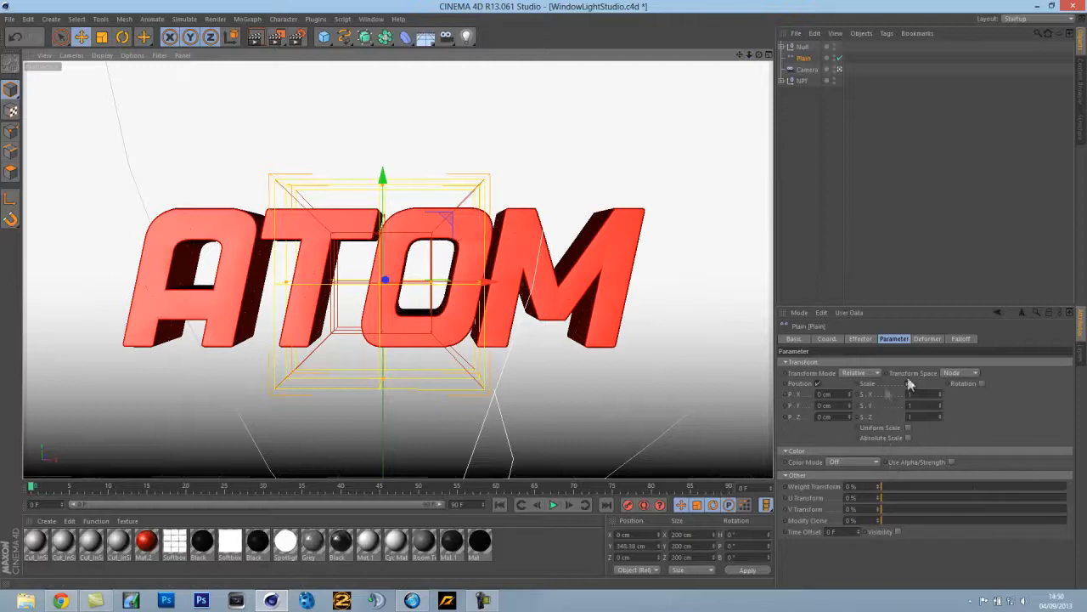
# Try several deformation modes on the Plain effector, starting with Object, and return it to Off
pyautogui.click(861, 338)
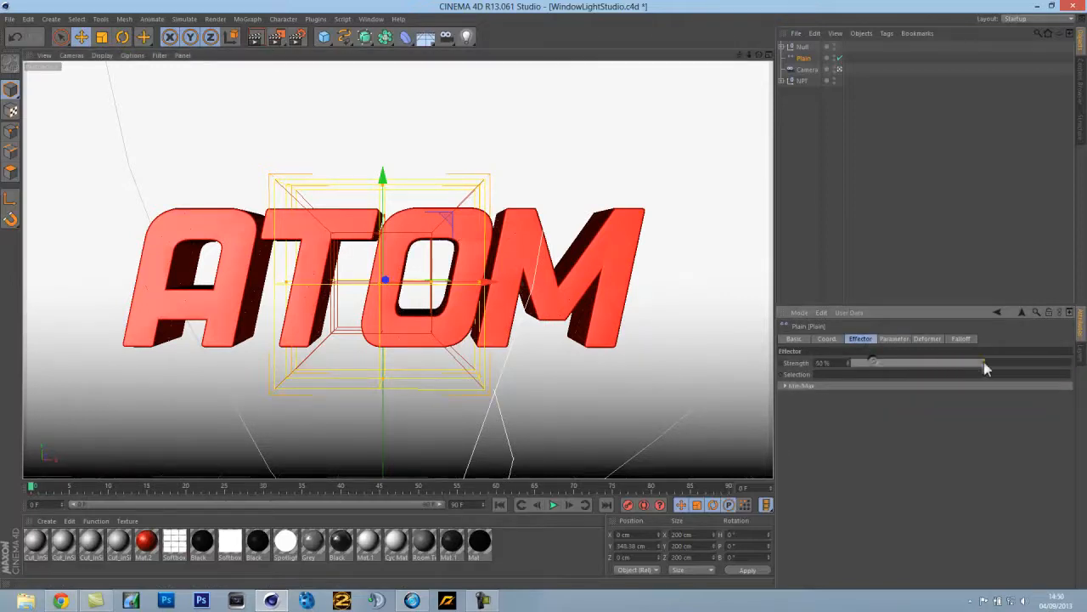
pyautogui.click(919, 339)
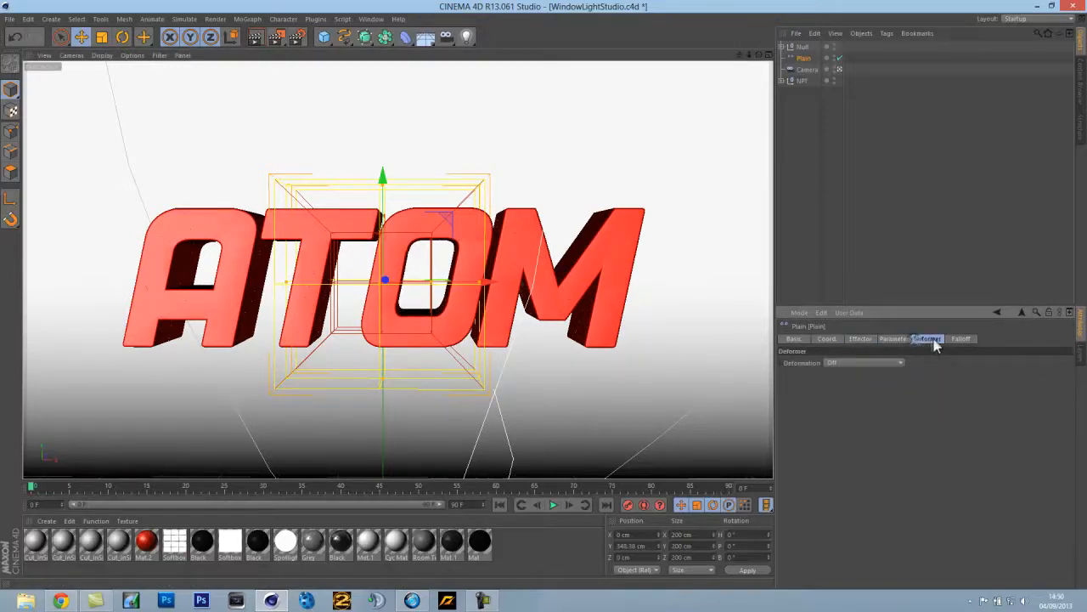
pyautogui.click(837, 363)
pyautogui.click(879, 386)
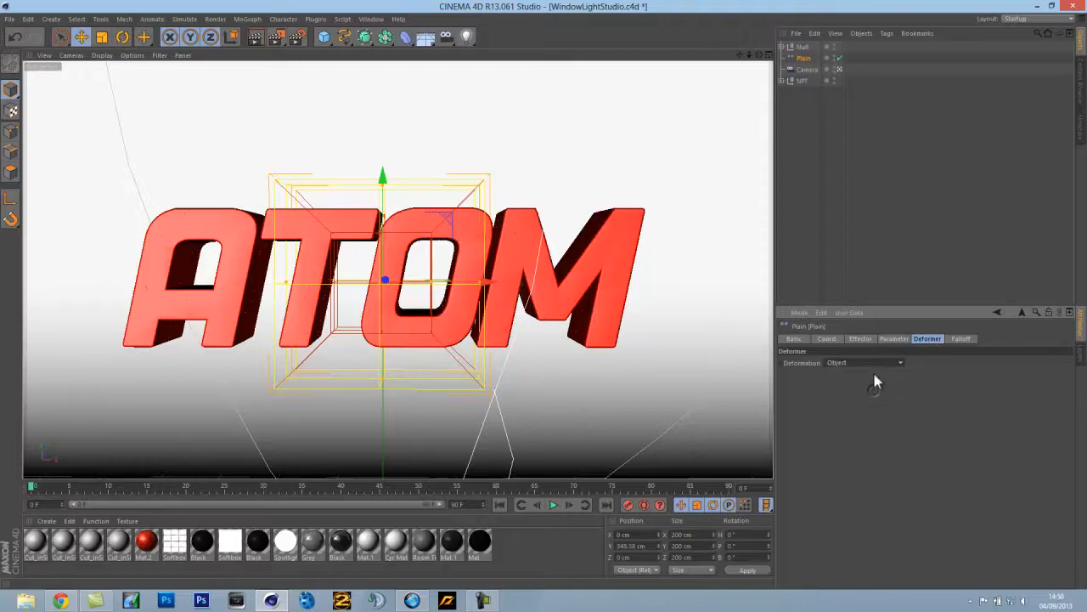
pyautogui.click(872, 364)
pyautogui.click(877, 394)
pyautogui.click(870, 364)
pyautogui.click(869, 408)
pyautogui.click(868, 364)
pyautogui.click(865, 373)
pyautogui.click(959, 339)
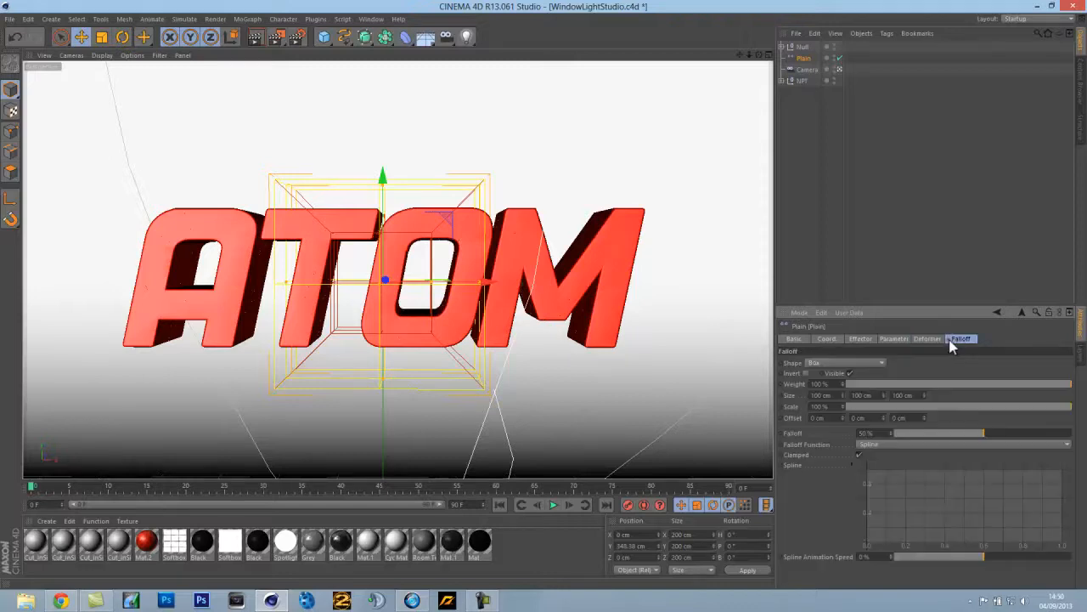
pyautogui.click(851, 374)
pyautogui.click(850, 374)
pyautogui.click(926, 338)
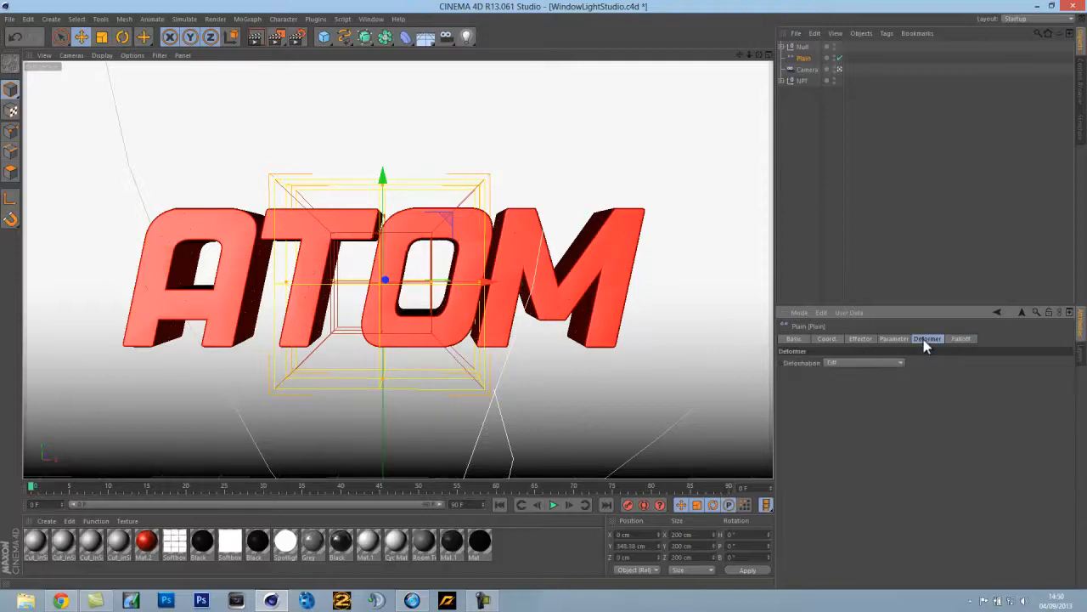
pyautogui.click(894, 339)
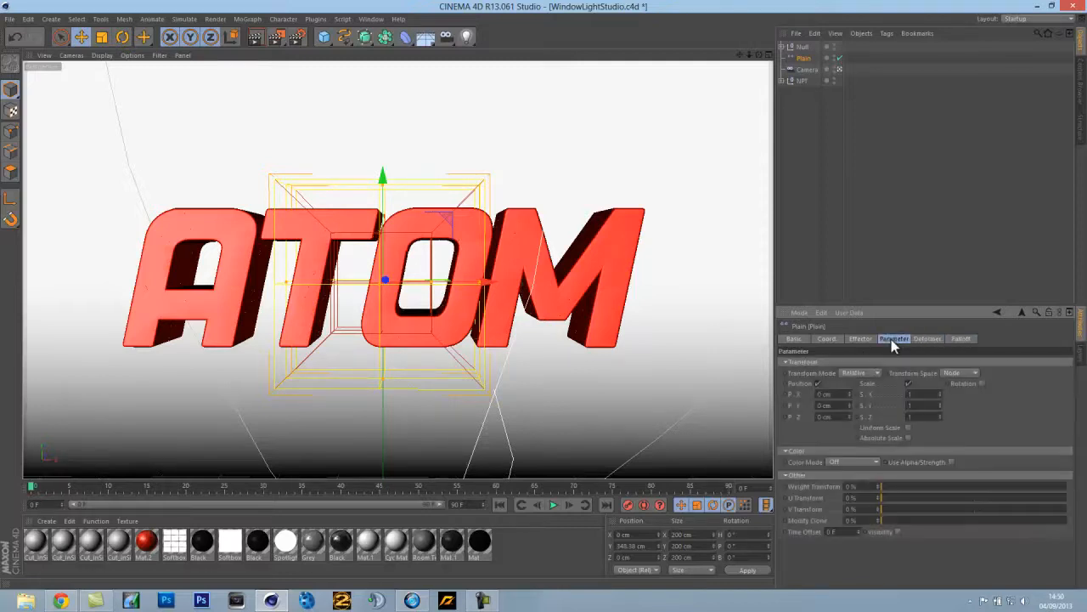
pyautogui.click(908, 383)
pyautogui.click(484, 602)
pyautogui.click(1030, 548)
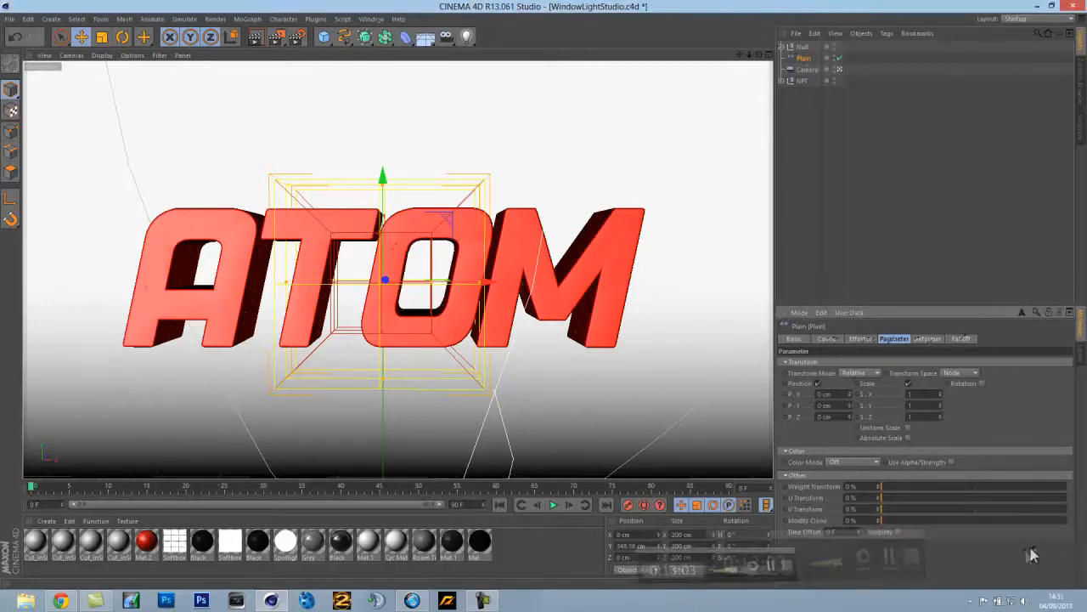
# Set the Plain effector's scale transform to -1 on X, Y and Z
pyautogui.click(805, 68)
pyautogui.click(804, 57)
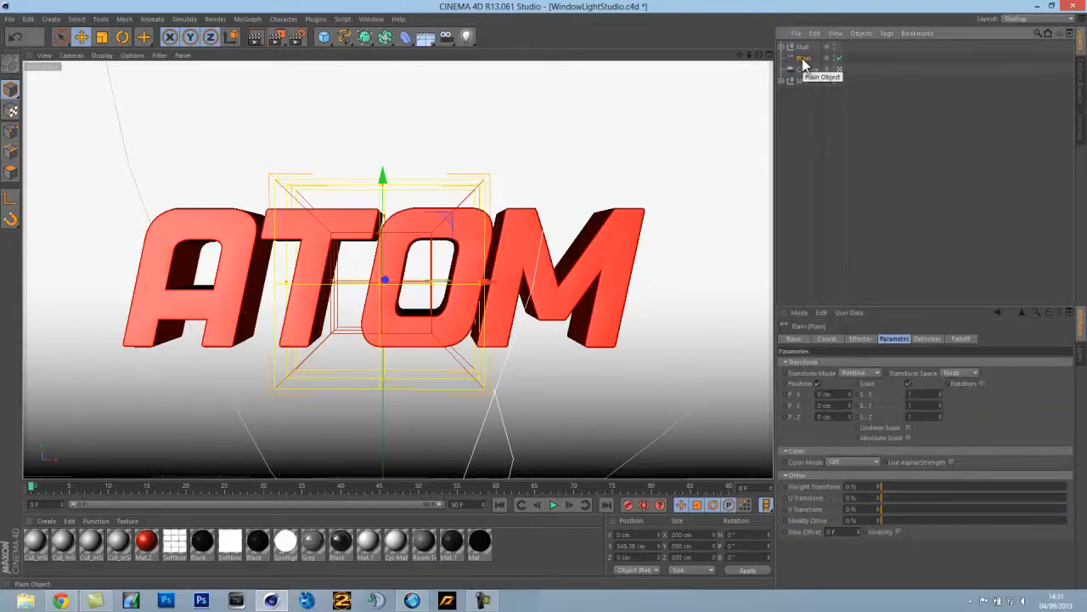
pyautogui.click(911, 394)
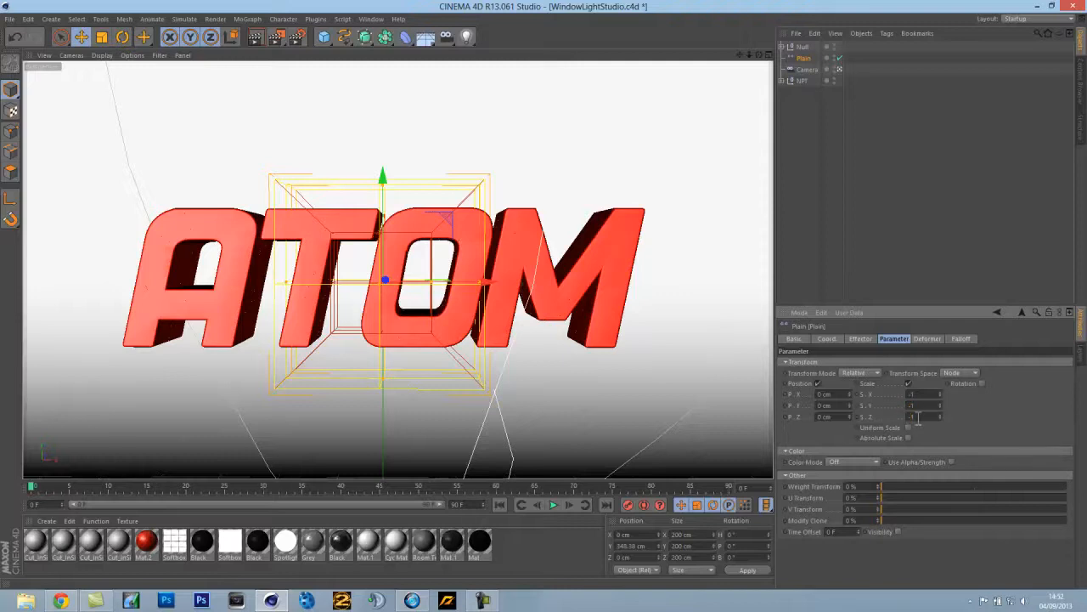
# Enable the Plain effector's rotation transform and set H, P and B to 50° each
pyautogui.click(983, 384)
pyautogui.moveTo(992, 395); pyautogui.dragTo(963, 415)
pyautogui.write('50')
pyautogui.write('50')
pyautogui.write('50')
pyautogui.press('Return')
pyautogui.click(862, 339)
pyautogui.click(898, 340)
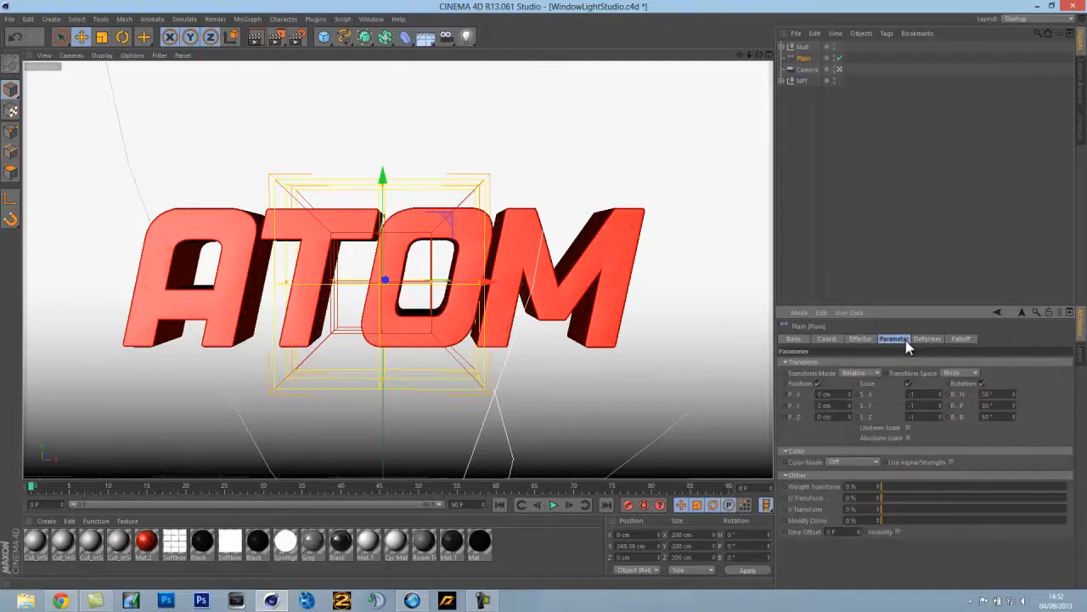
pyautogui.click(827, 338)
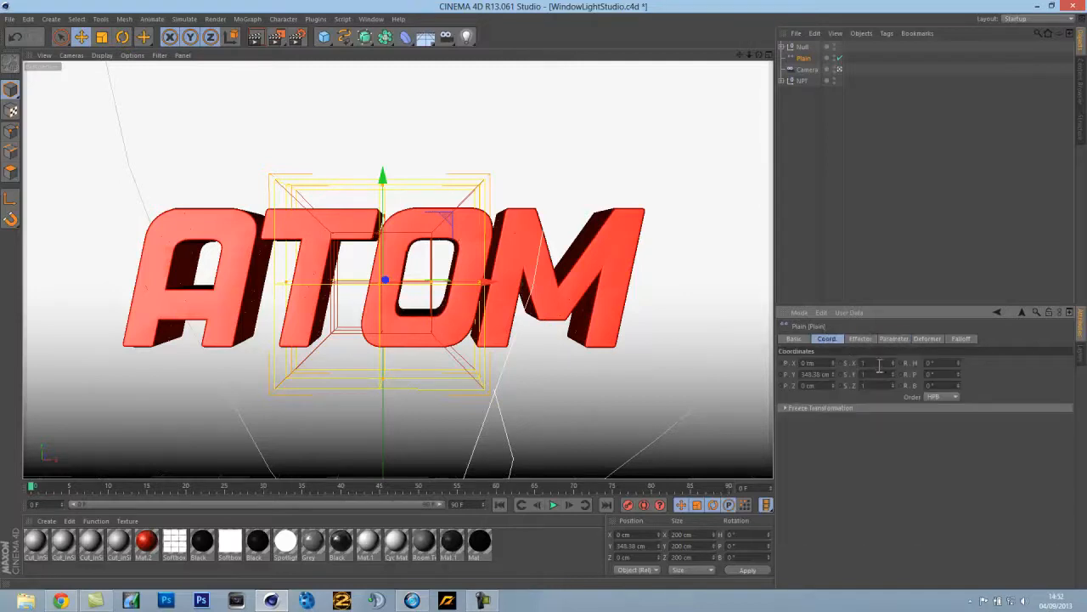
# Check the effector assigned to the M fracture object and enable the Thrausi fracture objects of all four ATOM letters in the Null
pyautogui.click(782, 47)
pyautogui.click(820, 58)
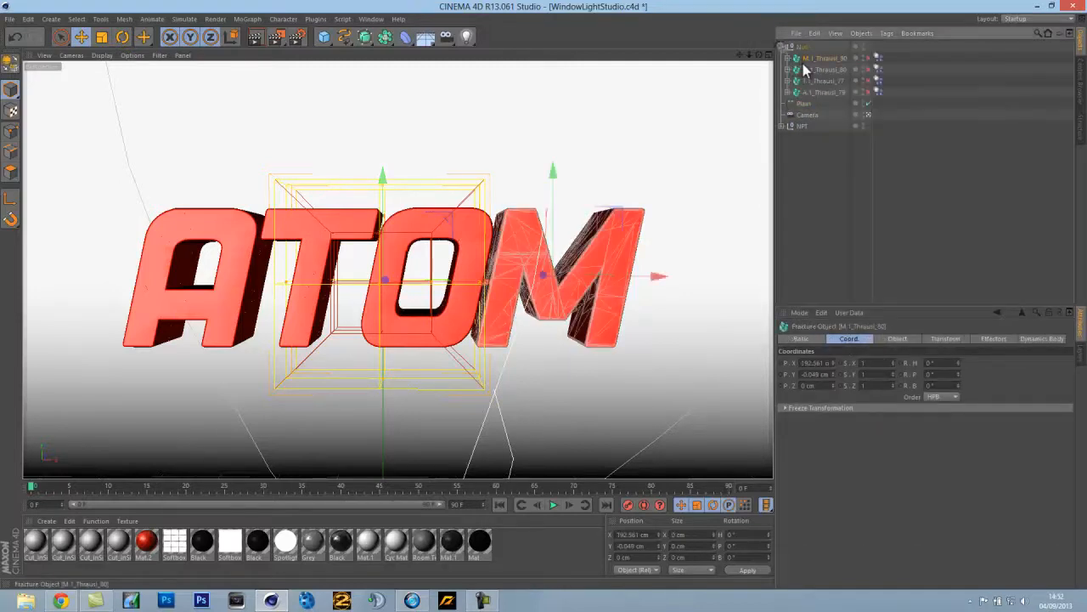
pyautogui.click(1039, 338)
pyautogui.click(993, 338)
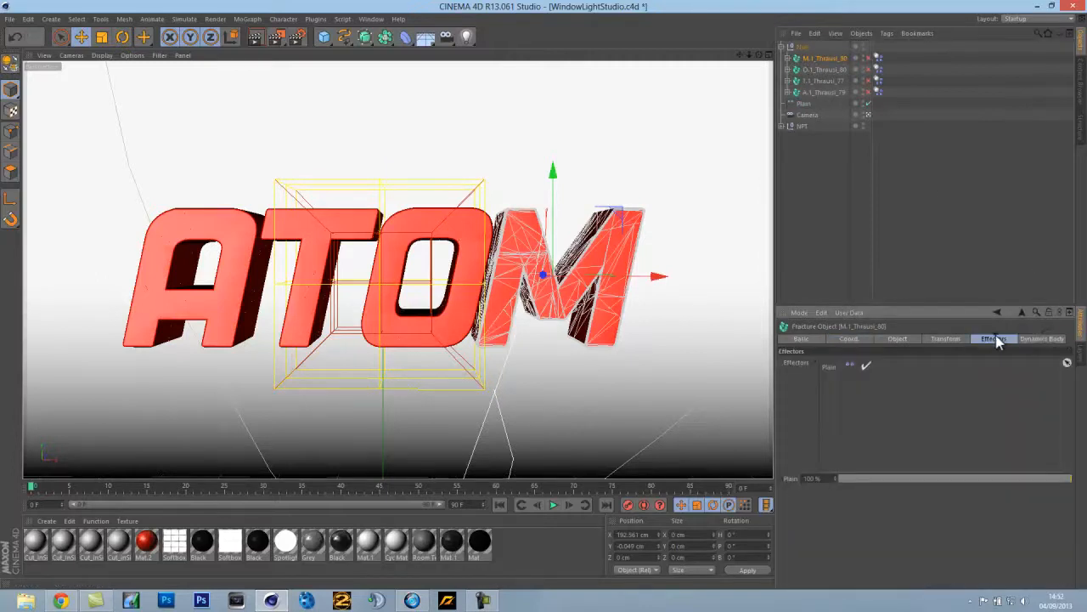
pyautogui.click(869, 62)
pyautogui.click(867, 68)
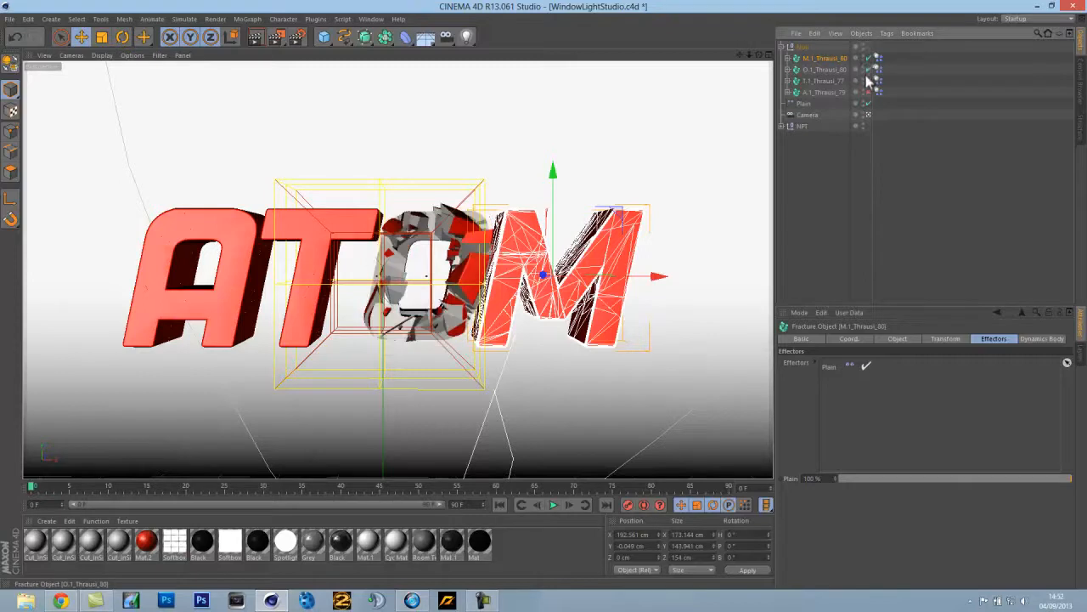
pyautogui.click(867, 80)
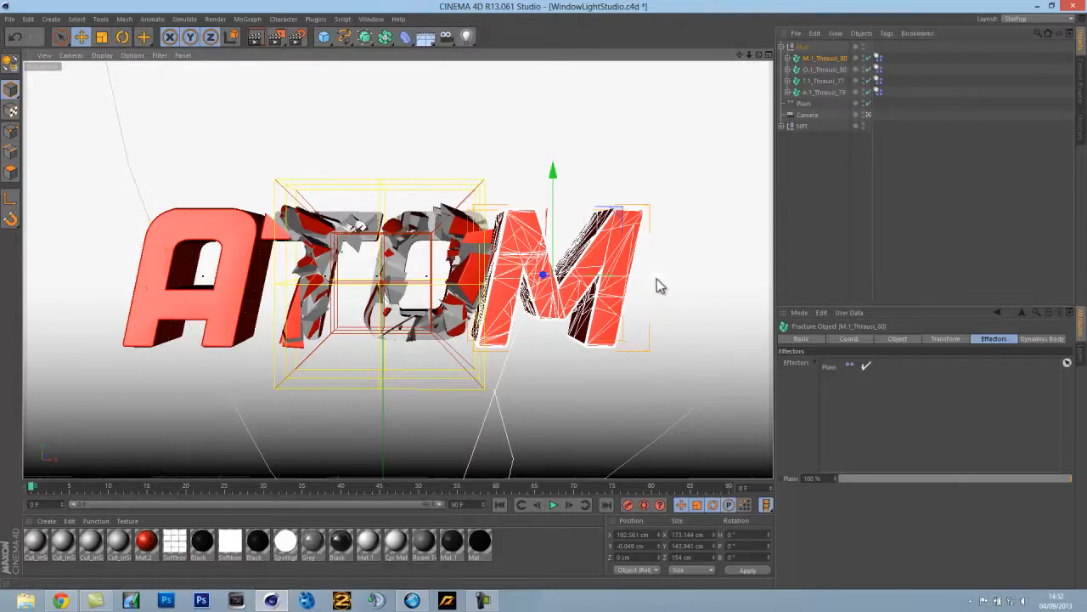
# Move the Plain effector along the X axis to about 157 cm, over the letter M
pyautogui.moveTo(657, 279); pyautogui.dragTo(688, 273)
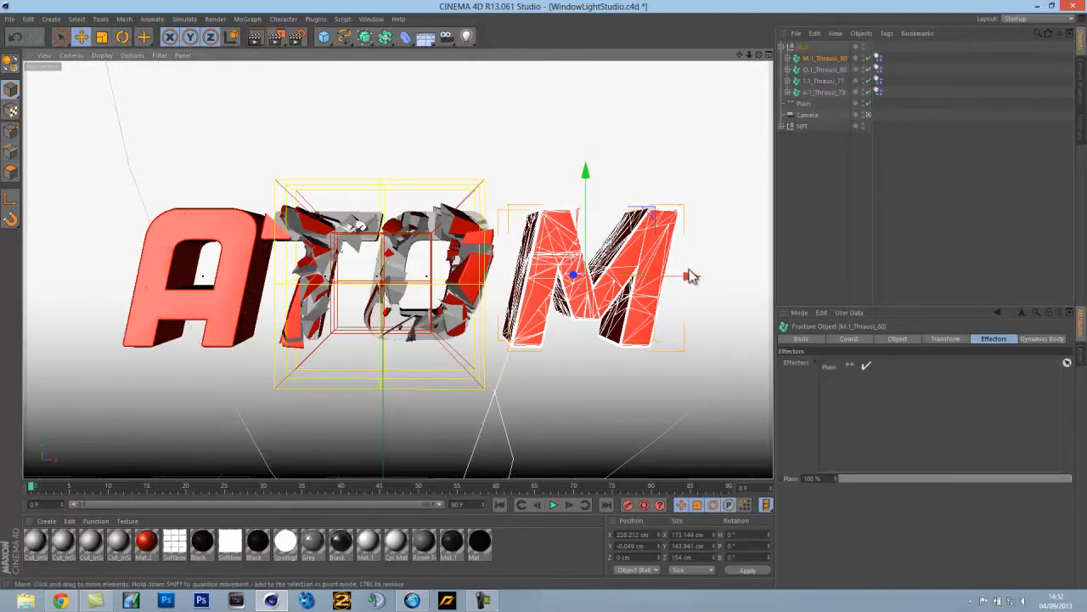
pyautogui.hotkey('ctrl', 'z')
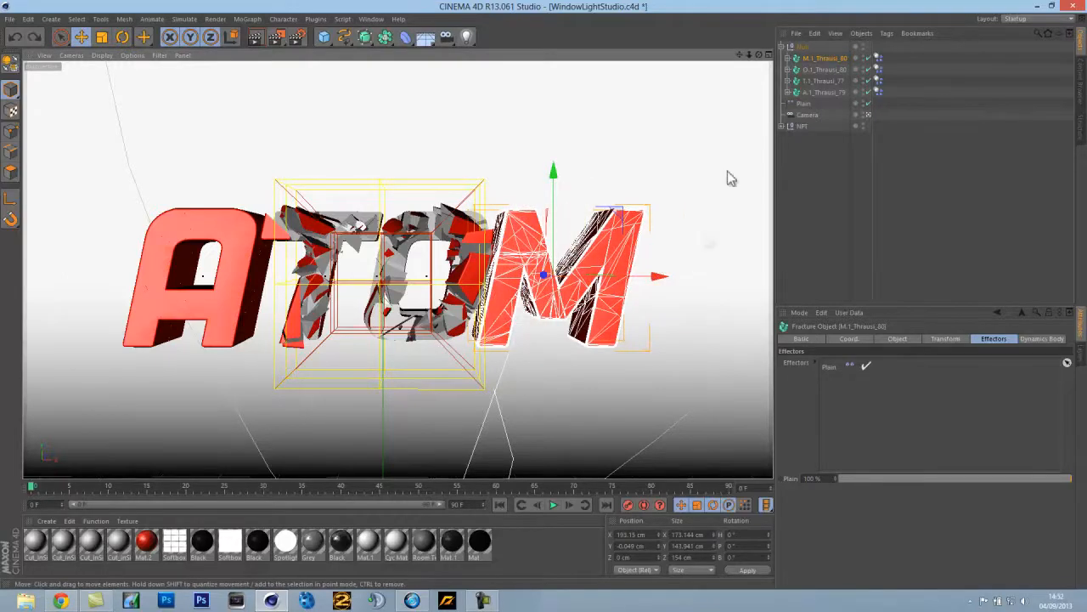
pyautogui.click(805, 104)
pyautogui.moveTo(557, 289); pyautogui.dragTo(639, 287)
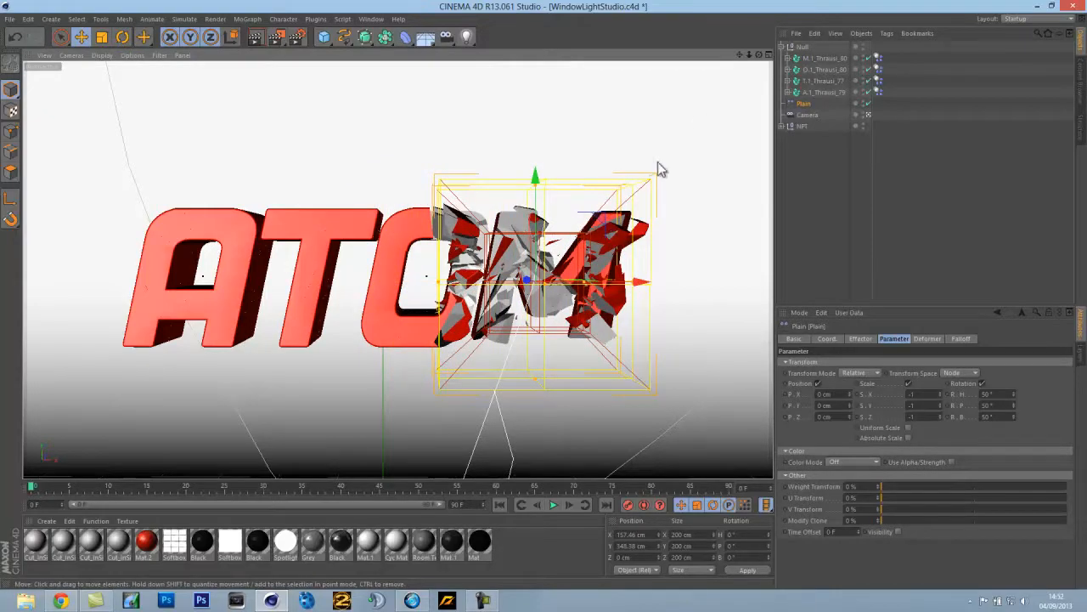
# Stretch the Plain effector's falloff box to about 567 cm along Z and move it to about 58 cm on the Z axis
pyautogui.keyDown('alt'); pyautogui.moveTo(546, 302); pyautogui.dragTo(526, 294); pyautogui.keyUp('alt')
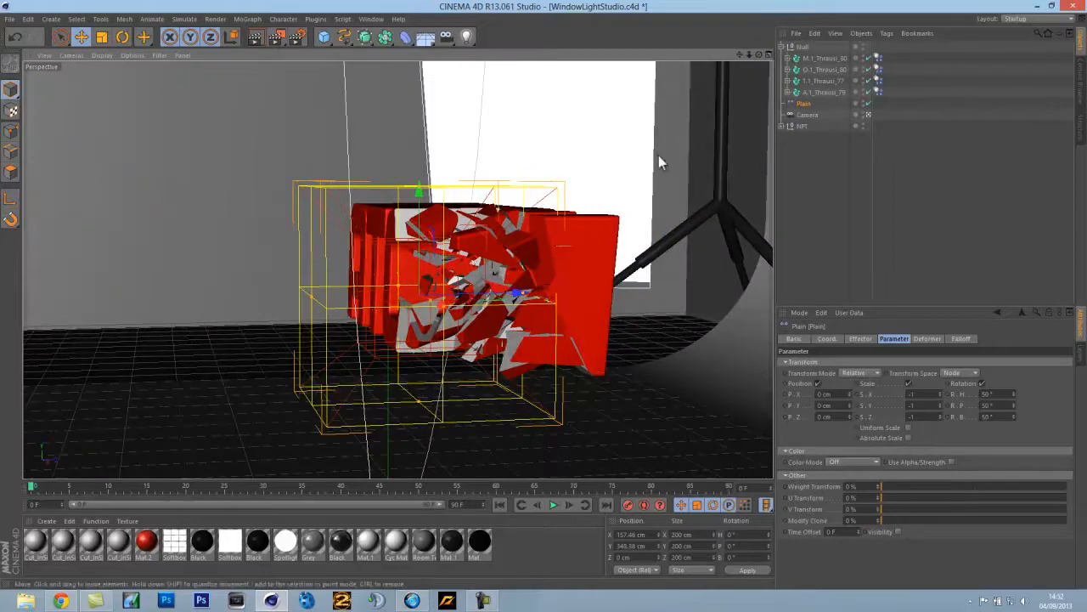
pyautogui.moveTo(530, 299); pyautogui.dragTo(705, 290)
pyautogui.moveTo(515, 295); pyautogui.dragTo(578, 294)
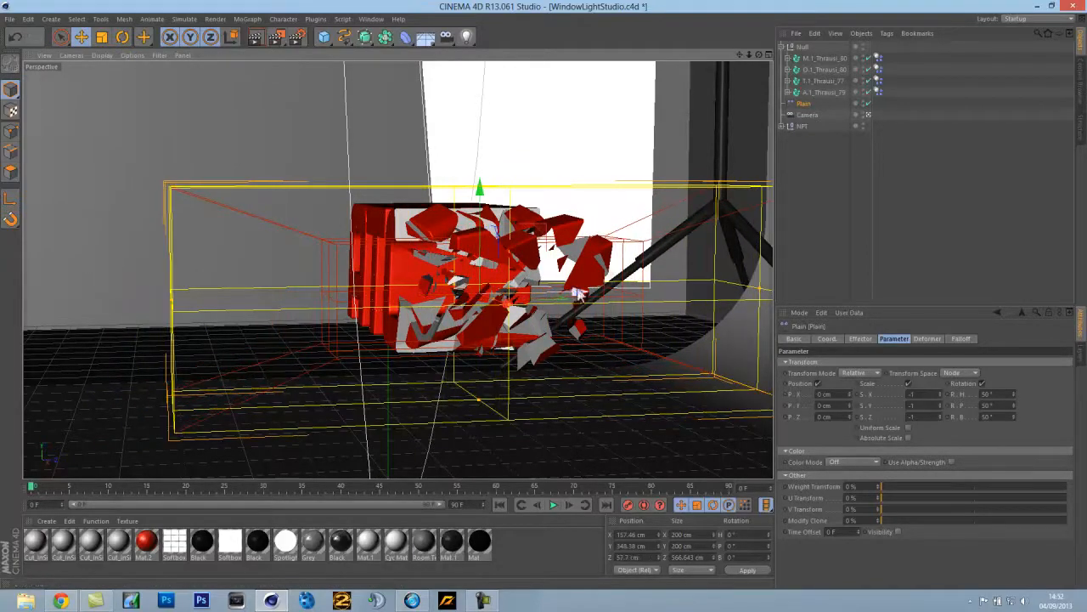
pyautogui.moveTo(759, 55); pyautogui.dragTo(551, 298)
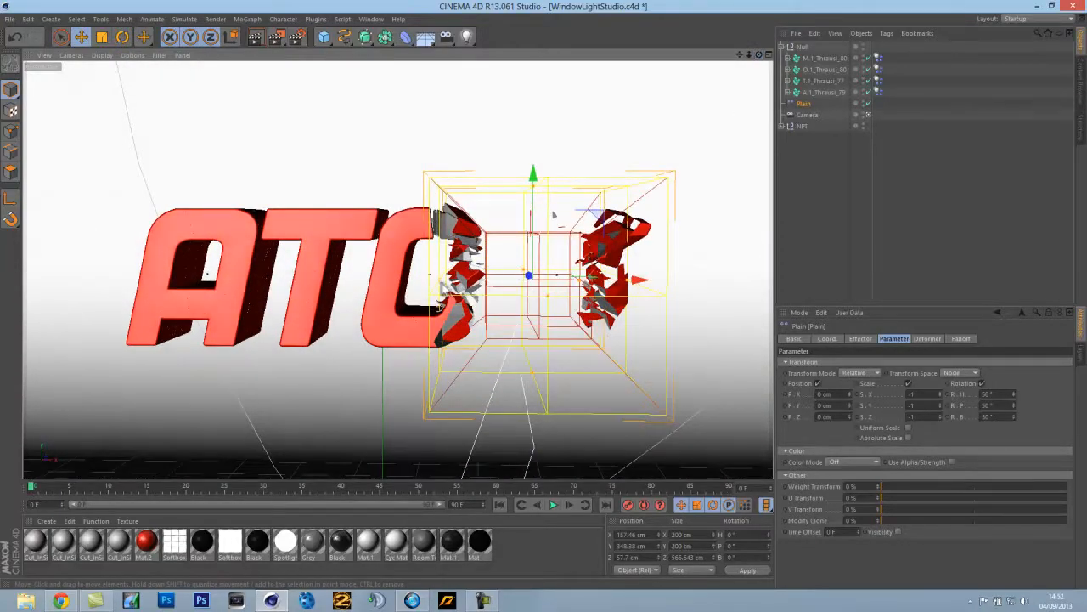
# Widen the falloff box to about 977 cm along X and move the effector to about 5 cm on X, covering the whole ATOM text
pyautogui.moveTo(437, 284); pyautogui.dragTo(92, 272)
pyautogui.moveTo(571, 286); pyautogui.dragTo(505, 281)
pyautogui.moveTo(621, 287); pyautogui.dragTo(674, 287)
pyautogui.moveTo(397, 192); pyautogui.dragTo(516, 181)
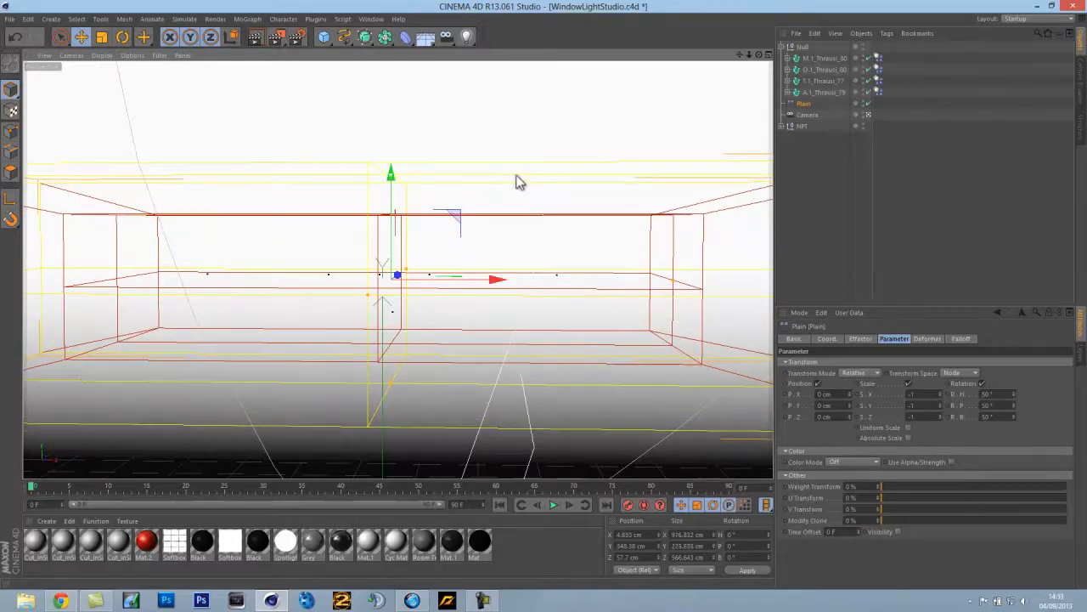
# Deselect the Plain effector and render the current view to check the scene
pyautogui.click(778, 244)
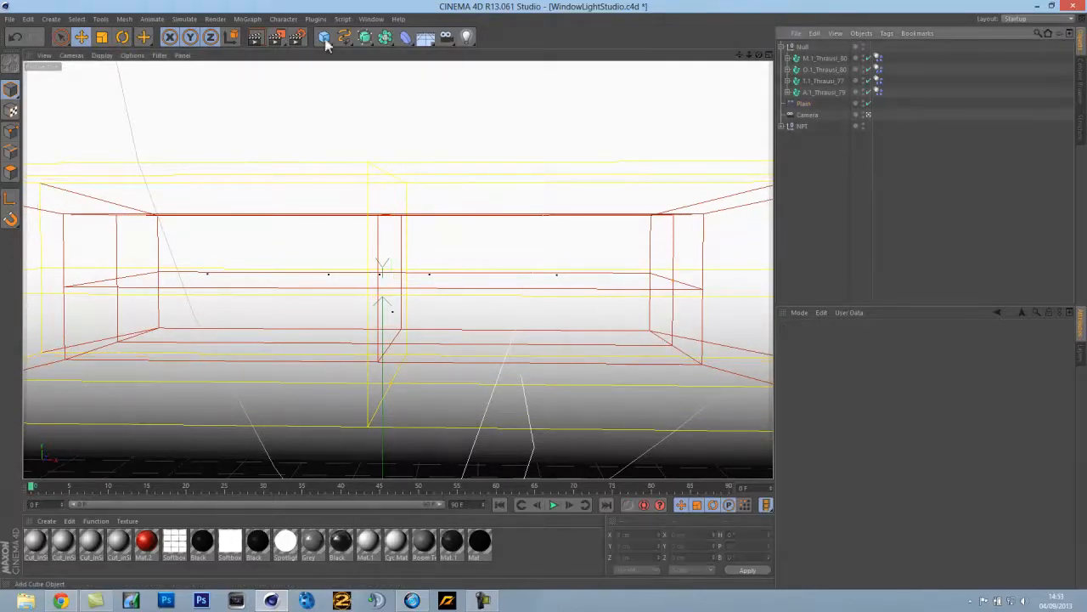
pyautogui.click(255, 36)
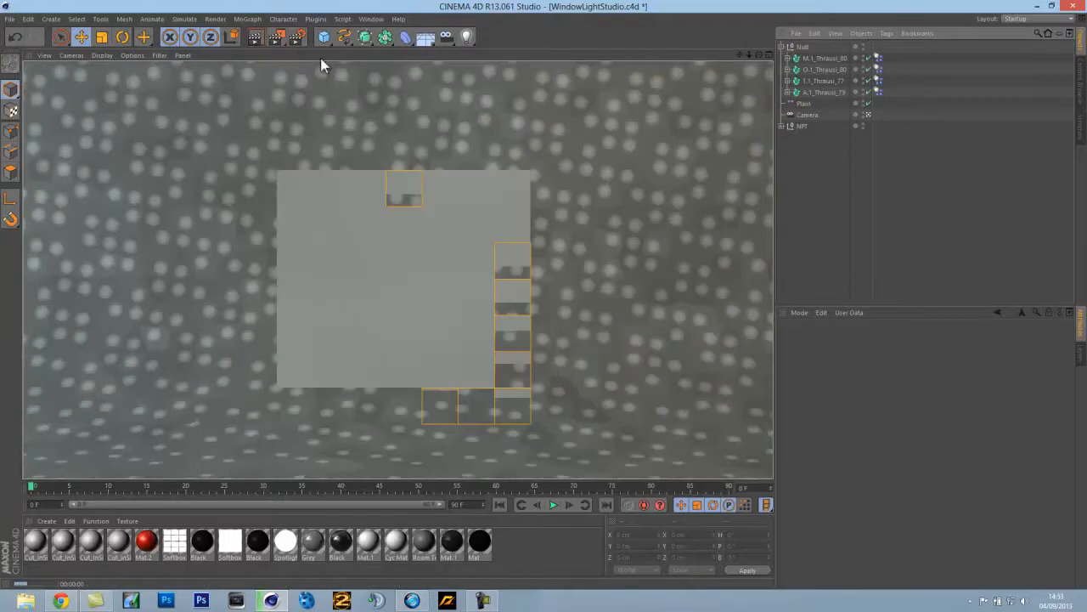
pyautogui.click(821, 199)
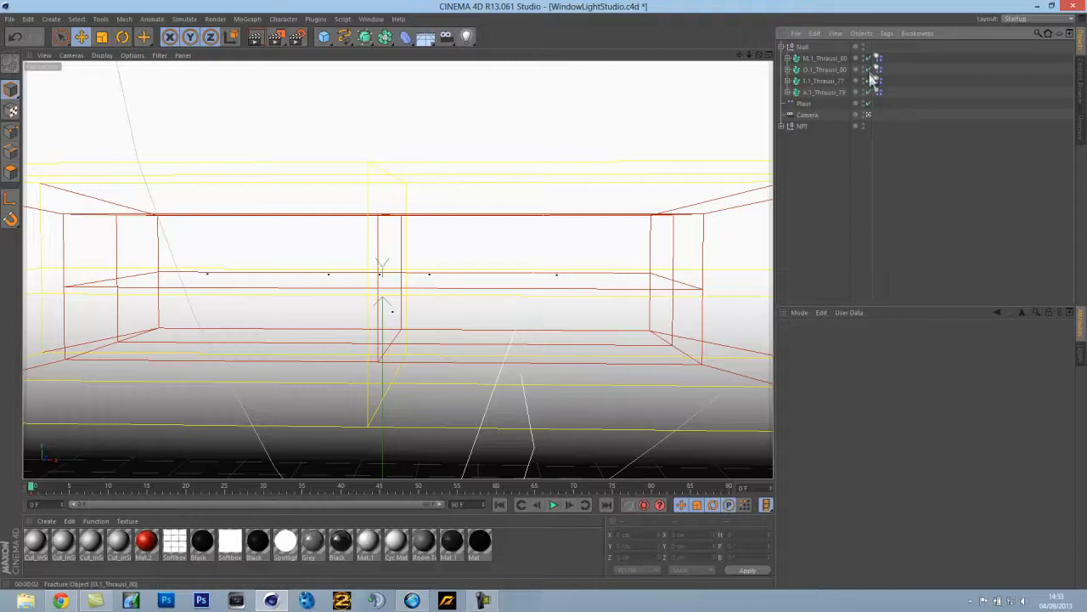
# Expand the M letter's fracture object inside the Null to inspect its pieces and their material tags
pyautogui.click(782, 47)
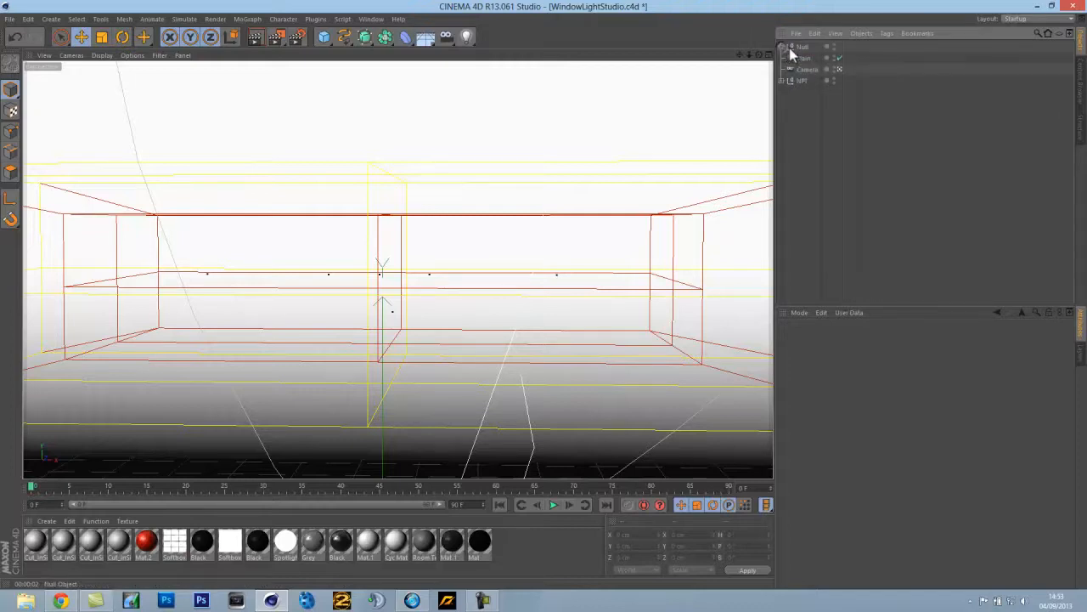
pyautogui.click(781, 47)
pyautogui.click(791, 58)
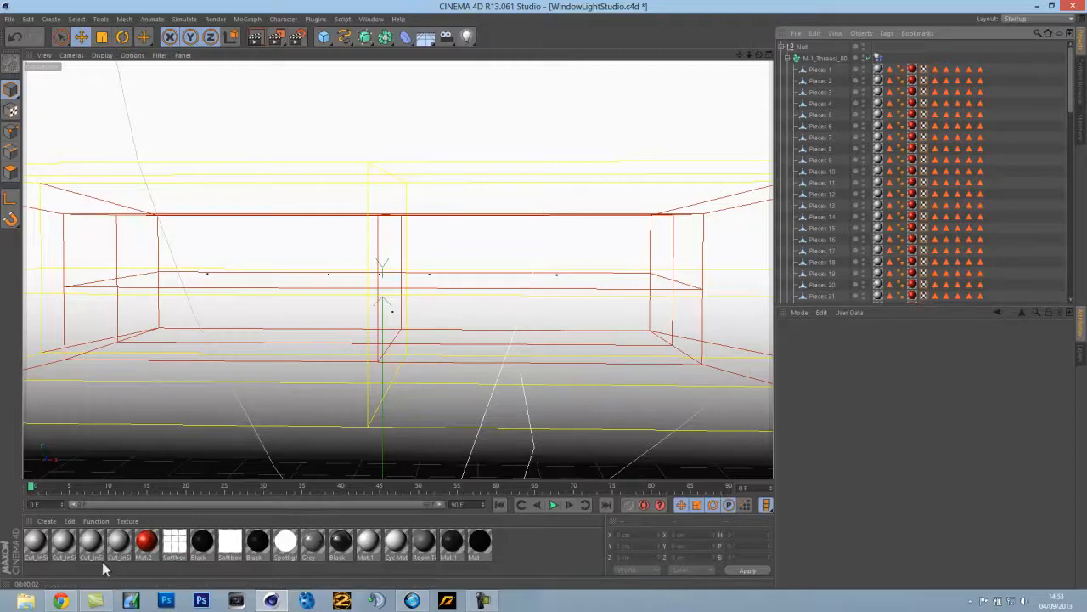
# Open the fourth Cut_InSide material and enable its reflection with a brightness of about 11%
pyautogui.doubleClick(125, 544)
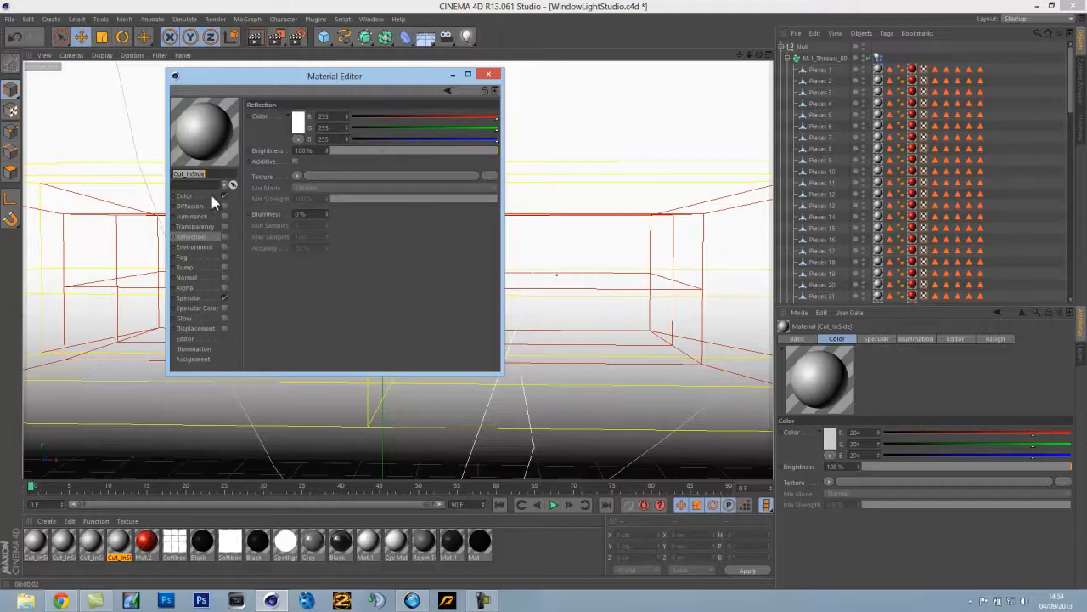
pyautogui.click(185, 195)
pyautogui.click(224, 236)
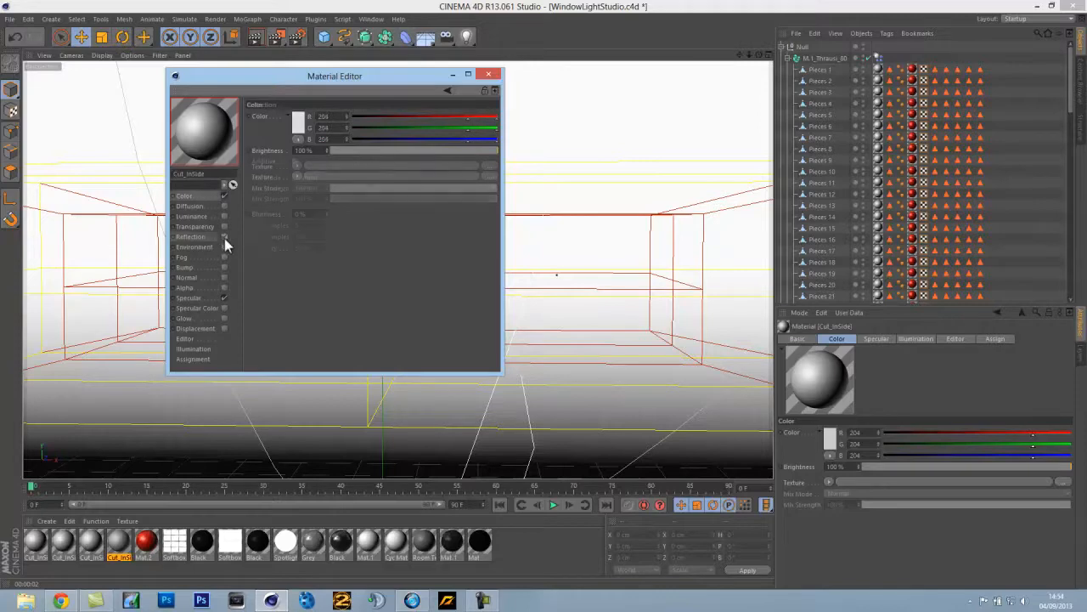
pyautogui.click(339, 153)
pyautogui.moveTo(337, 155); pyautogui.dragTo(348, 157)
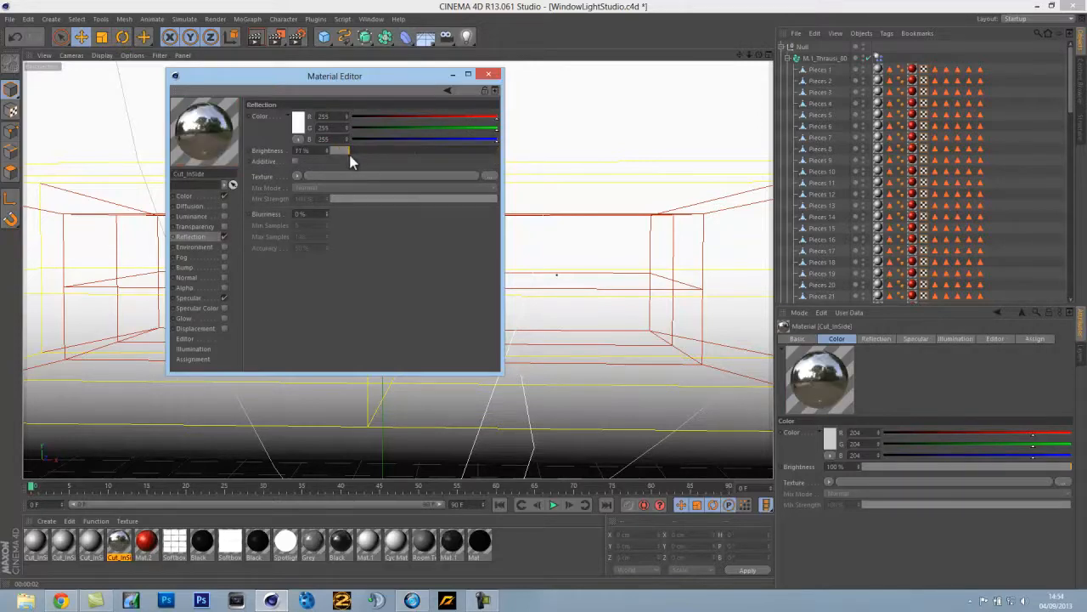
# Set the Cut_InSide material's color to pure white (255, 255, 255) and disable its specular channel
pyautogui.click(199, 195)
pyautogui.click(297, 126)
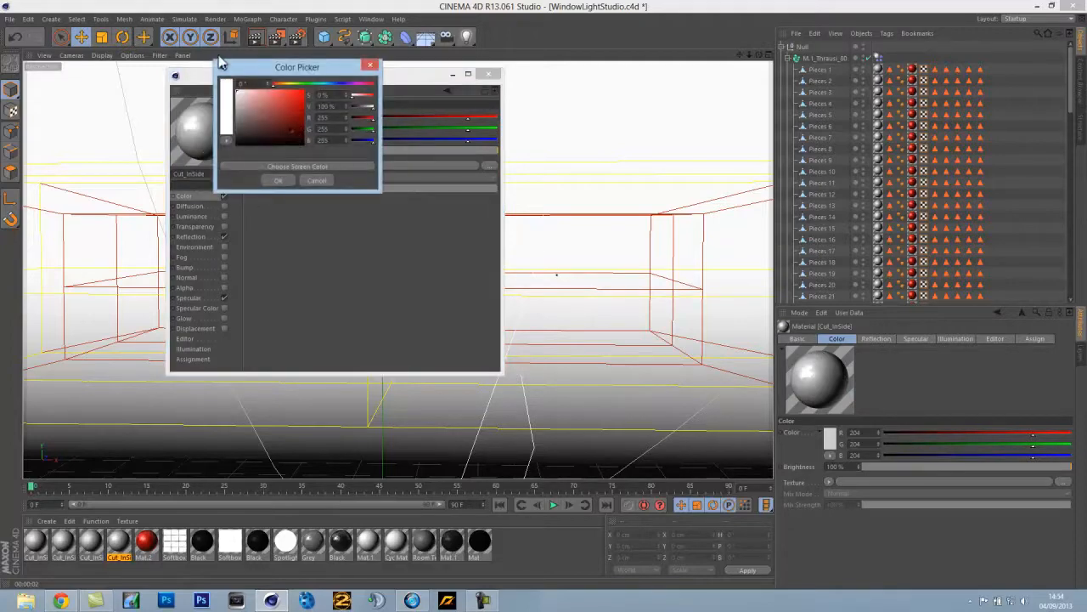
pyautogui.click(280, 181)
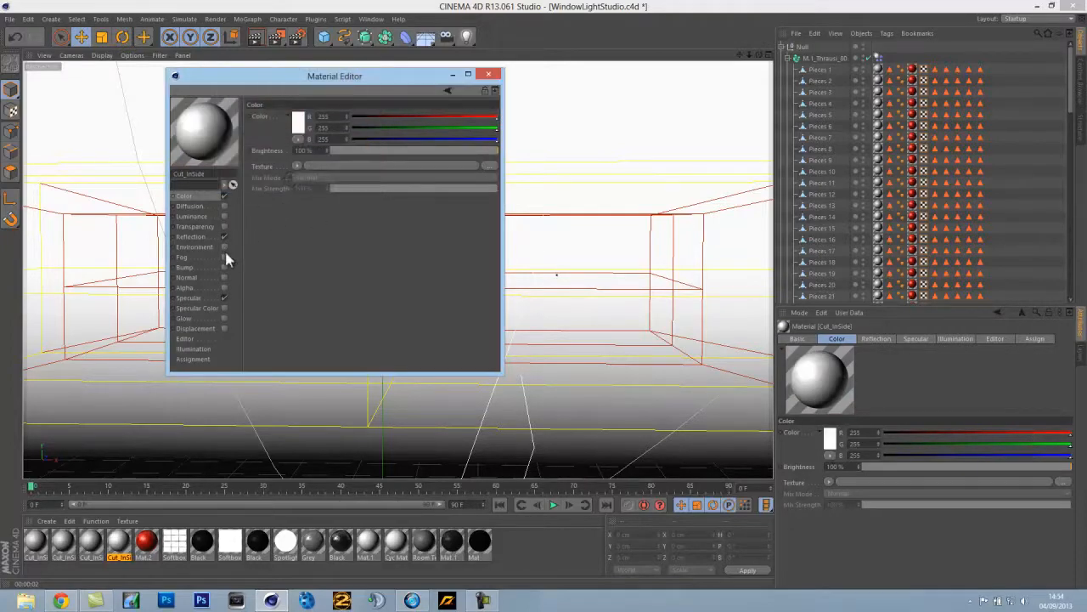
pyautogui.click(224, 297)
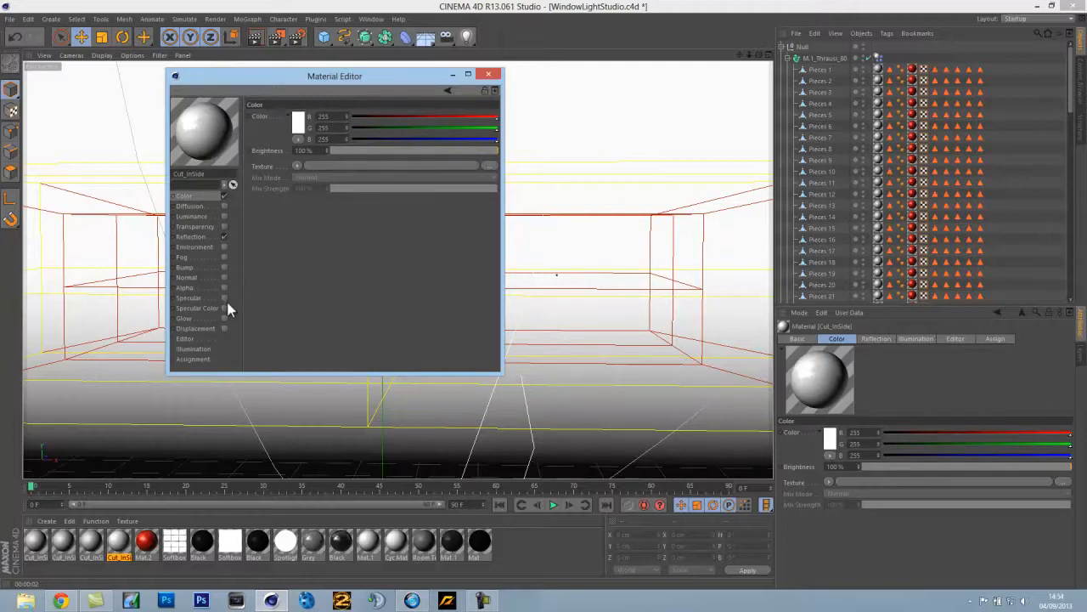
# Enable glow on the Cut_InSide material and set its outer strength to 0%
pyautogui.click(224, 318)
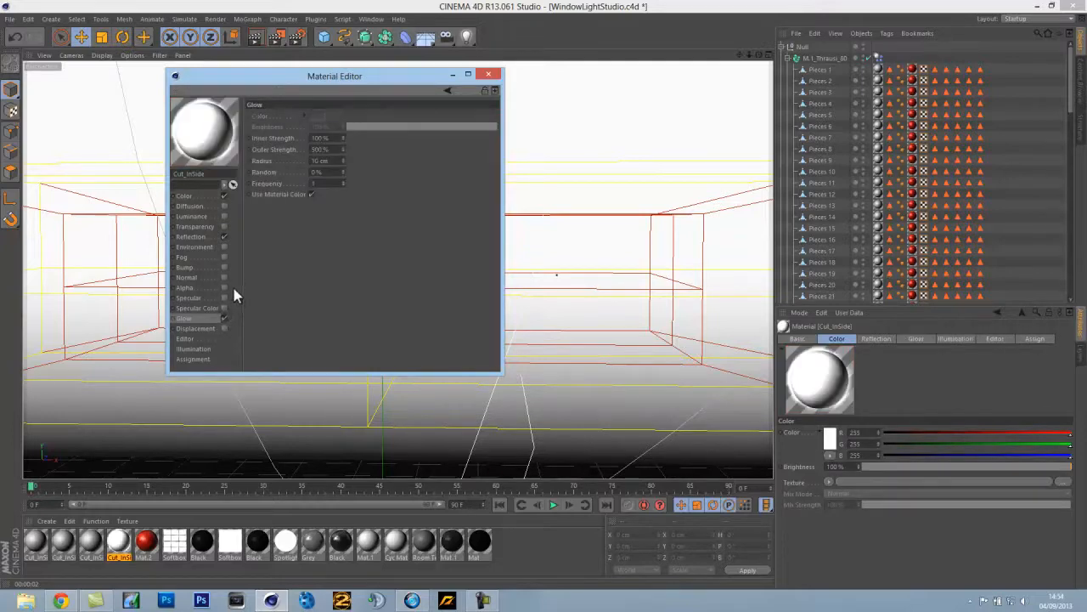
pyautogui.click(326, 148)
pyautogui.press('Return')
pyautogui.write('0')
pyautogui.press('Return')
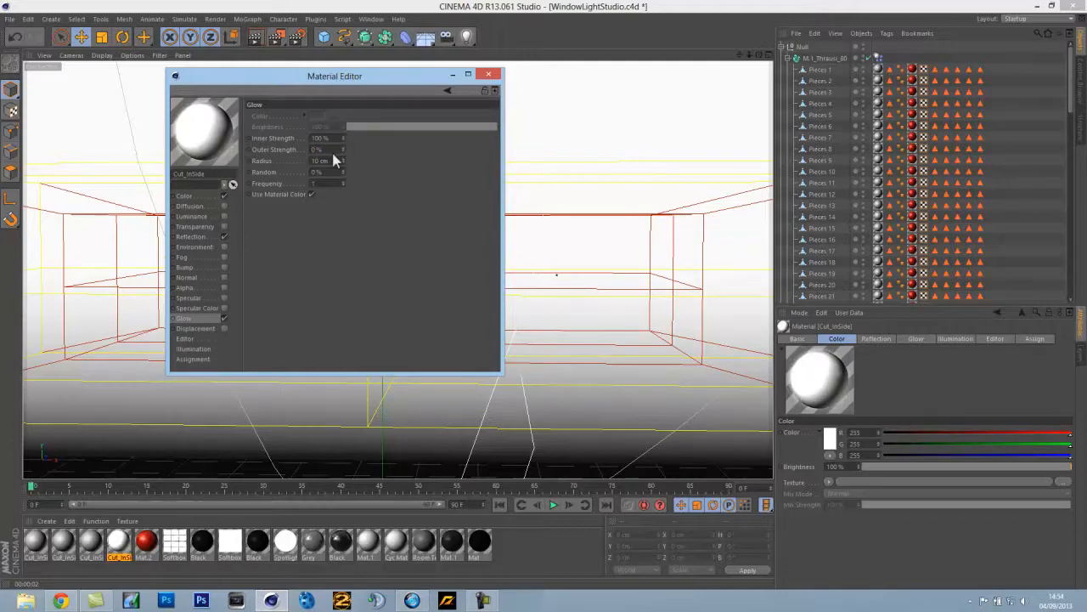
# Close the material editor and inspect the letter fracture objects' pieces to see which Cut_InSide material each letter uses
pyautogui.click(489, 75)
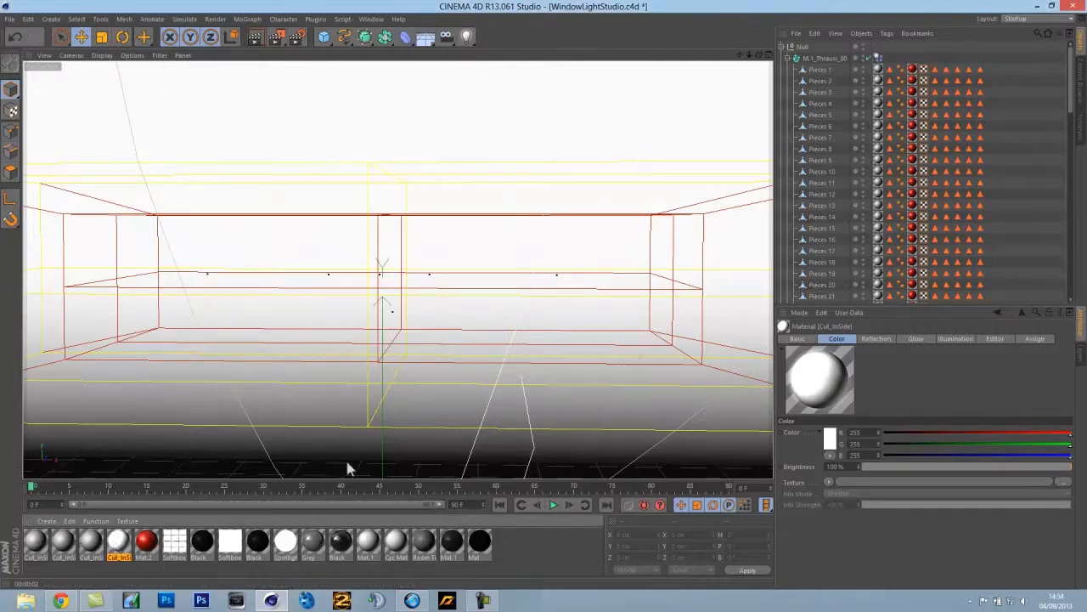
pyautogui.click(787, 58)
pyautogui.click(788, 69)
pyautogui.click(787, 69)
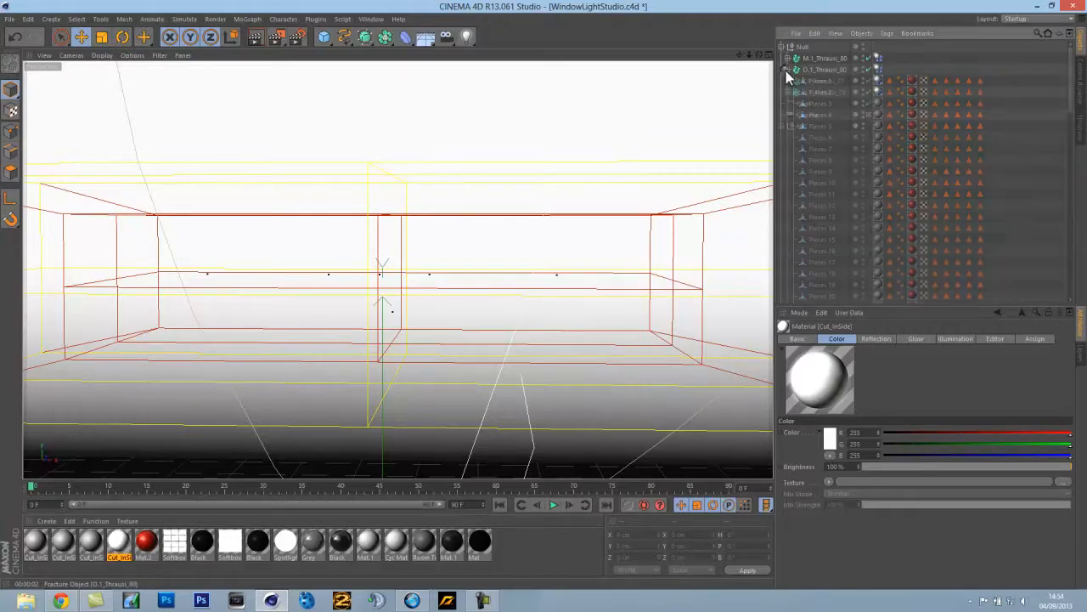
pyautogui.click(787, 81)
pyautogui.click(787, 81)
pyautogui.click(788, 91)
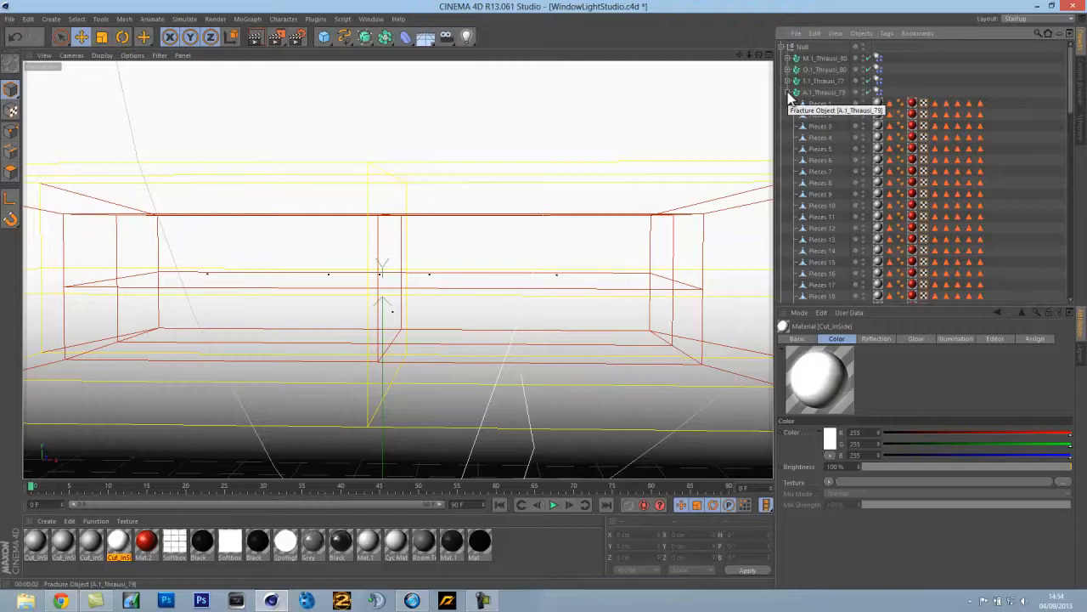
pyautogui.click(879, 126)
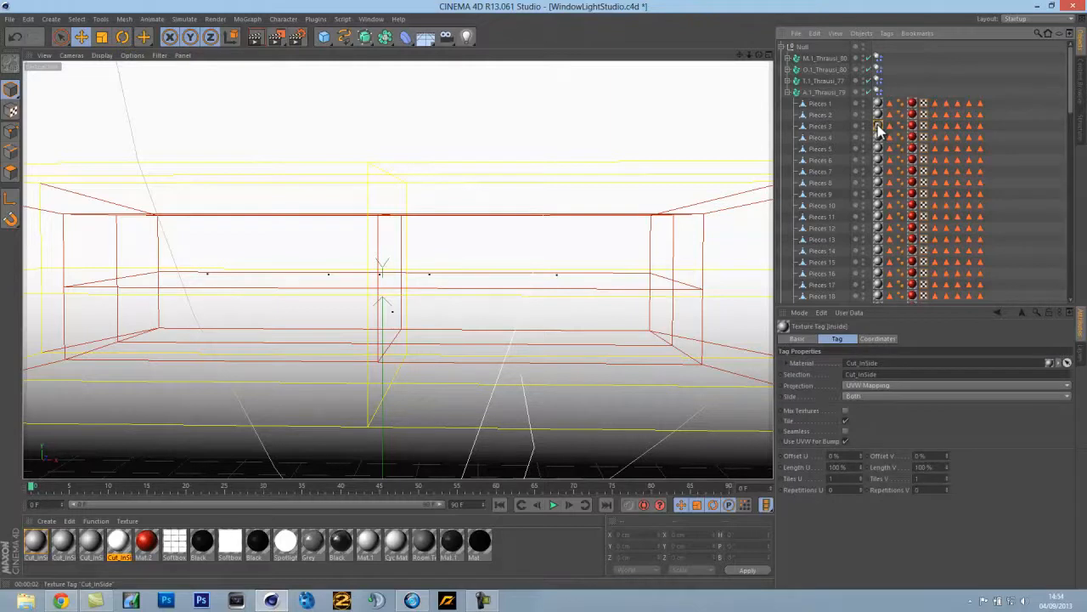
pyautogui.click(787, 80)
pyautogui.click(787, 58)
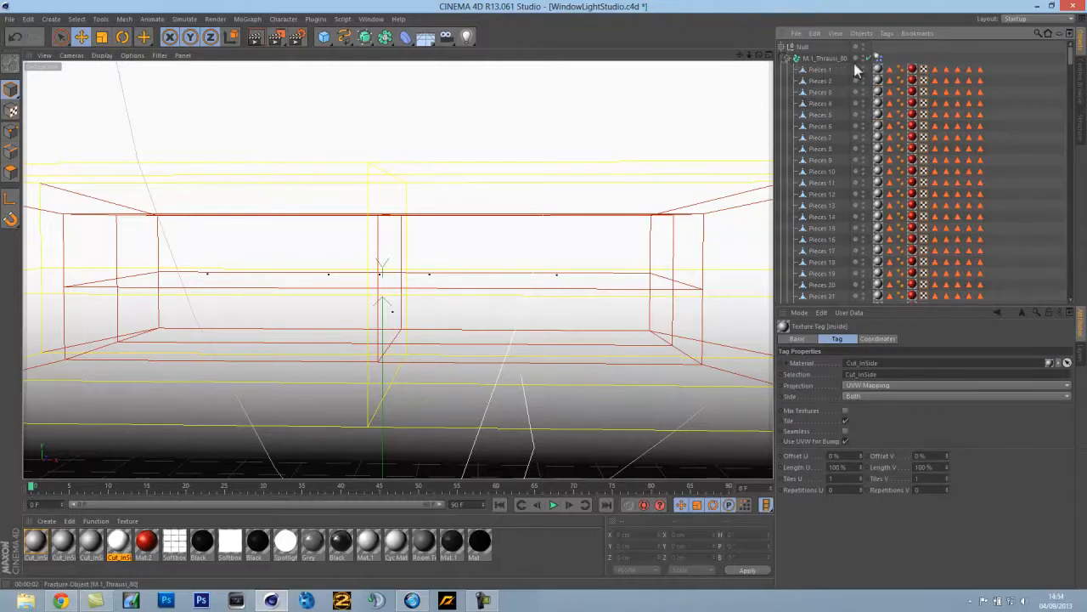
pyautogui.moveTo(117, 544); pyautogui.dragTo(119, 544)
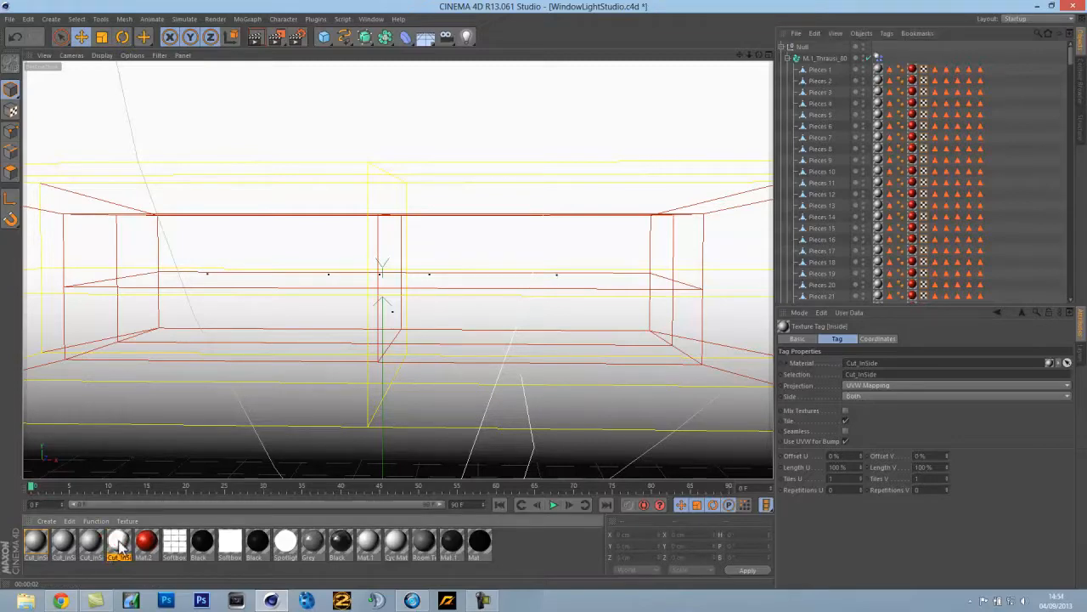
# Set the first Cut_InSide material's color to pure white (255, 255, 255) and enable its reflection at 10% brightness
pyautogui.doubleClick(36, 544)
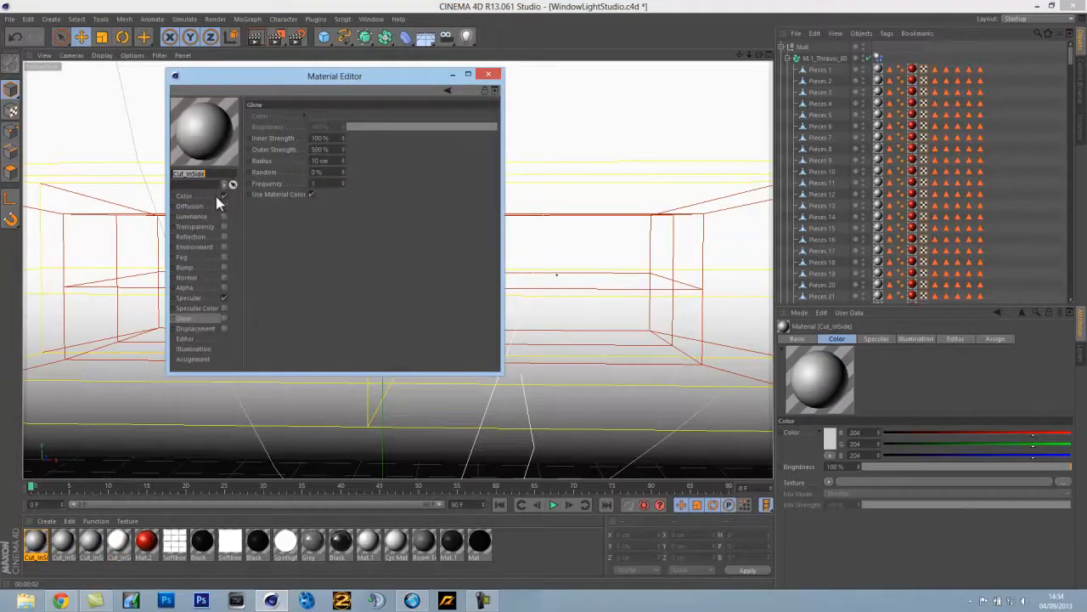
pyautogui.click(214, 196)
pyautogui.click(298, 123)
pyautogui.moveTo(303, 121); pyautogui.dragTo(255, 150)
pyautogui.click(274, 177)
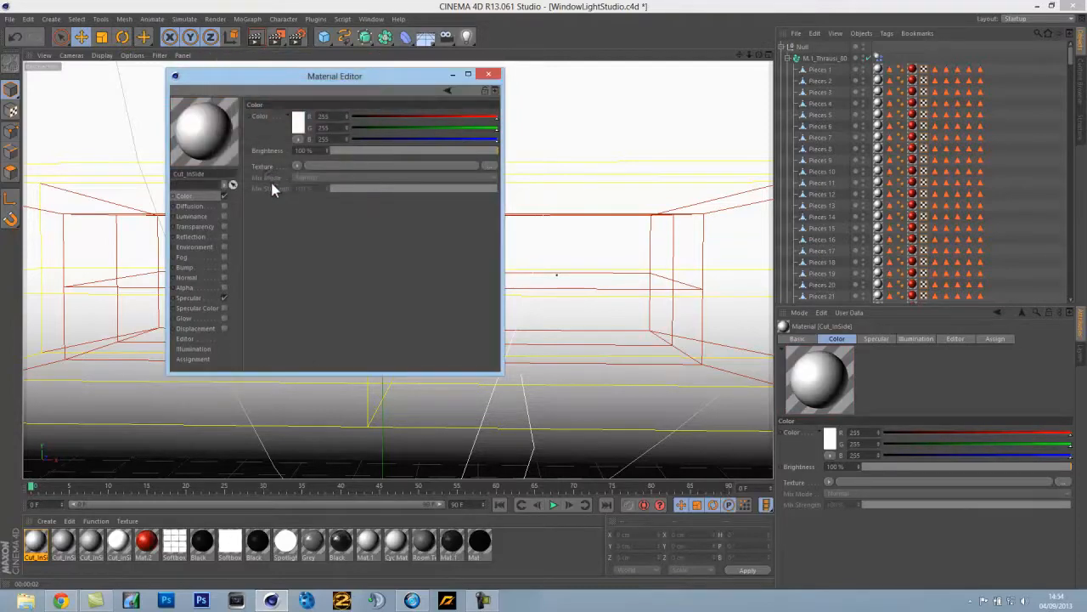
pyautogui.click(224, 236)
pyautogui.moveTo(338, 151); pyautogui.dragTo(347, 153)
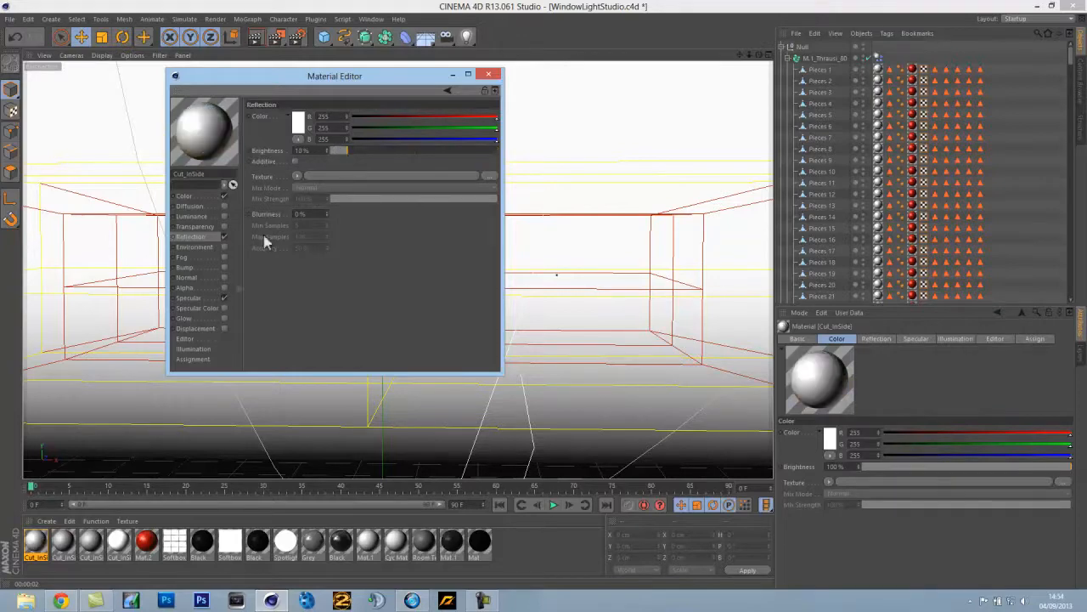
# Disable the first Cut_InSide material's specular channel and enable its glow with an outer strength of 0%
pyautogui.click(224, 318)
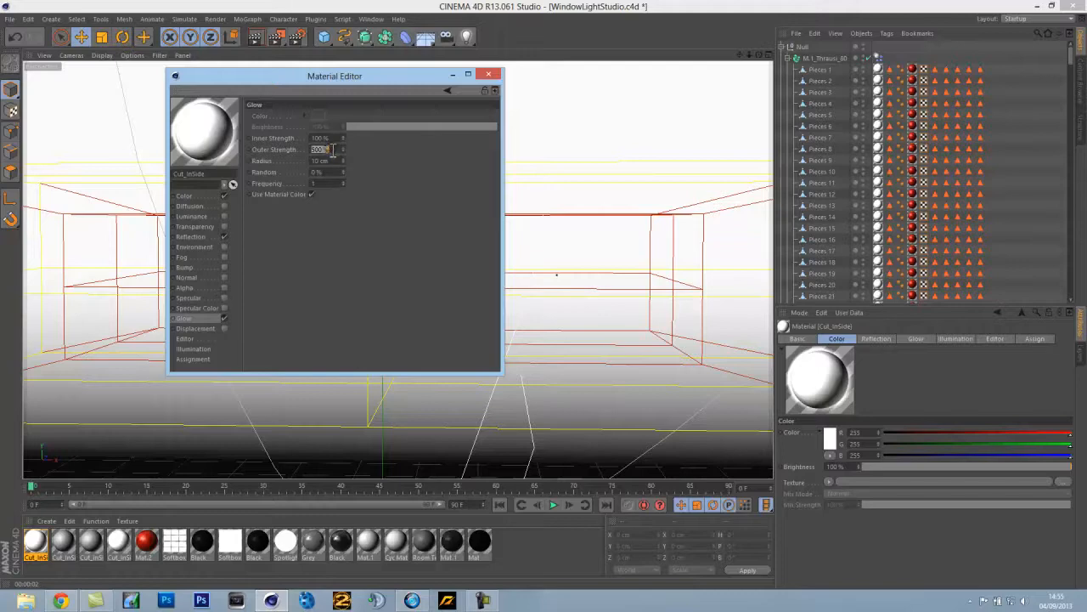
pyautogui.write('0')
pyautogui.press('Return')
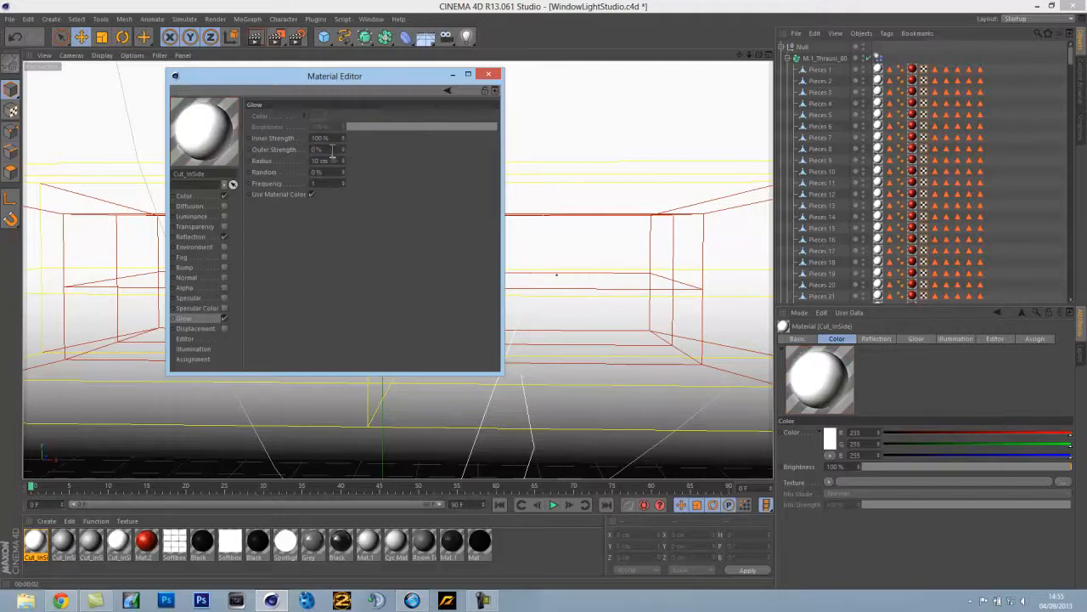
pyautogui.click(490, 76)
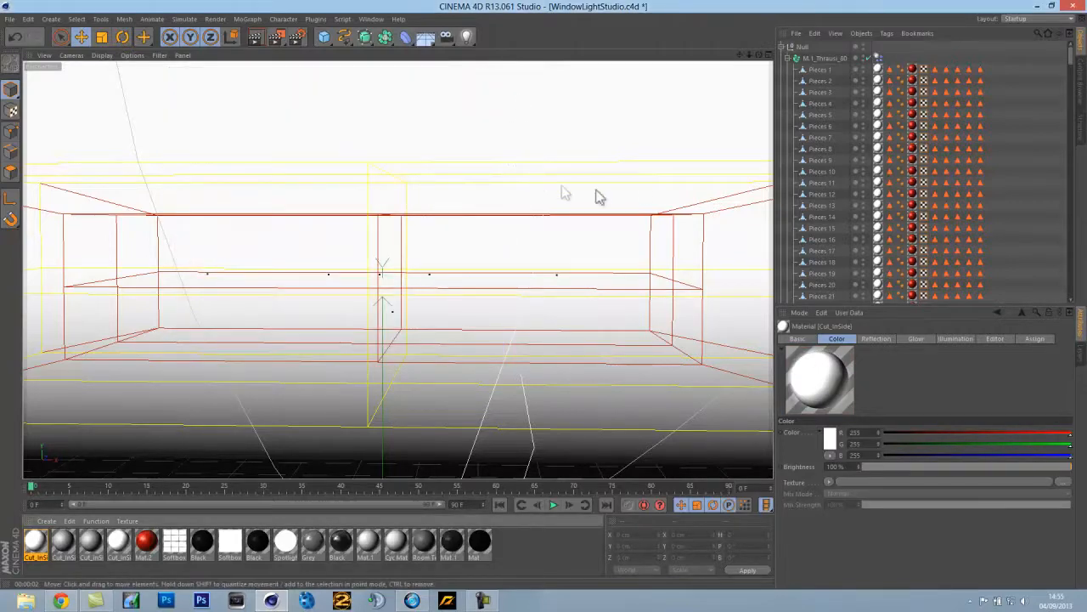
# Collapse the letters' fracture objects and their parent Null in the object hierarchy
pyautogui.click(785, 58)
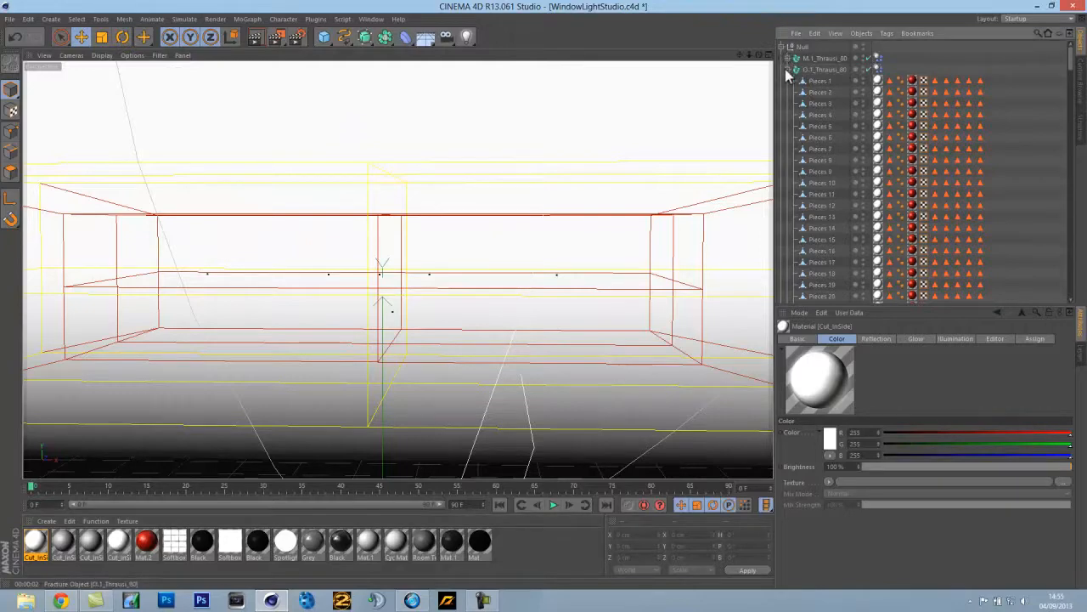
pyautogui.click(787, 80)
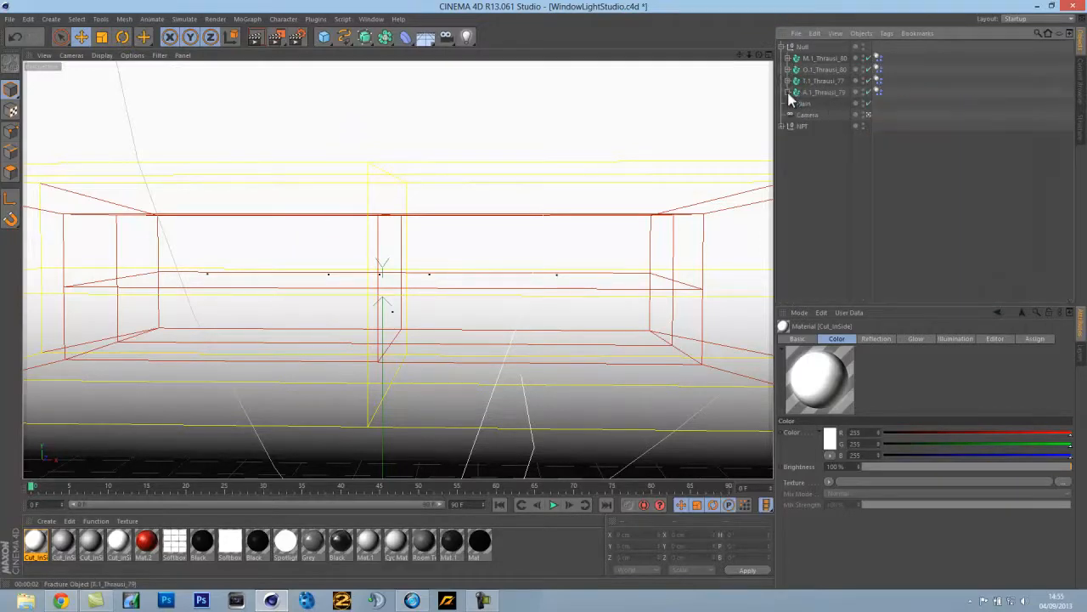
pyautogui.click(782, 47)
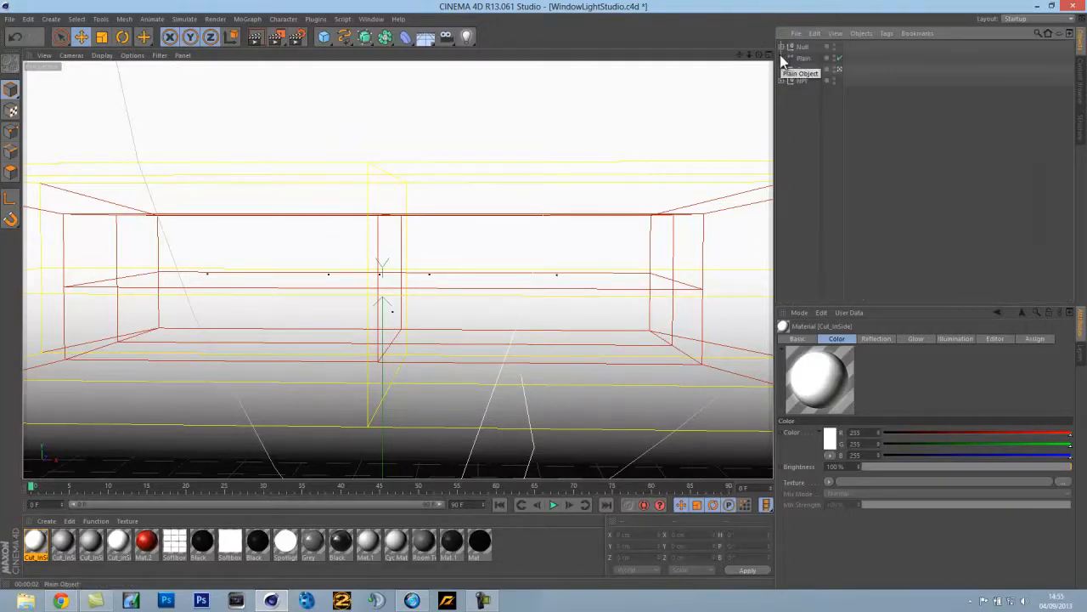
# Move the Plain effector along X to about 246.5 cm and render the view to preview the shattering letters
pyautogui.click(800, 48)
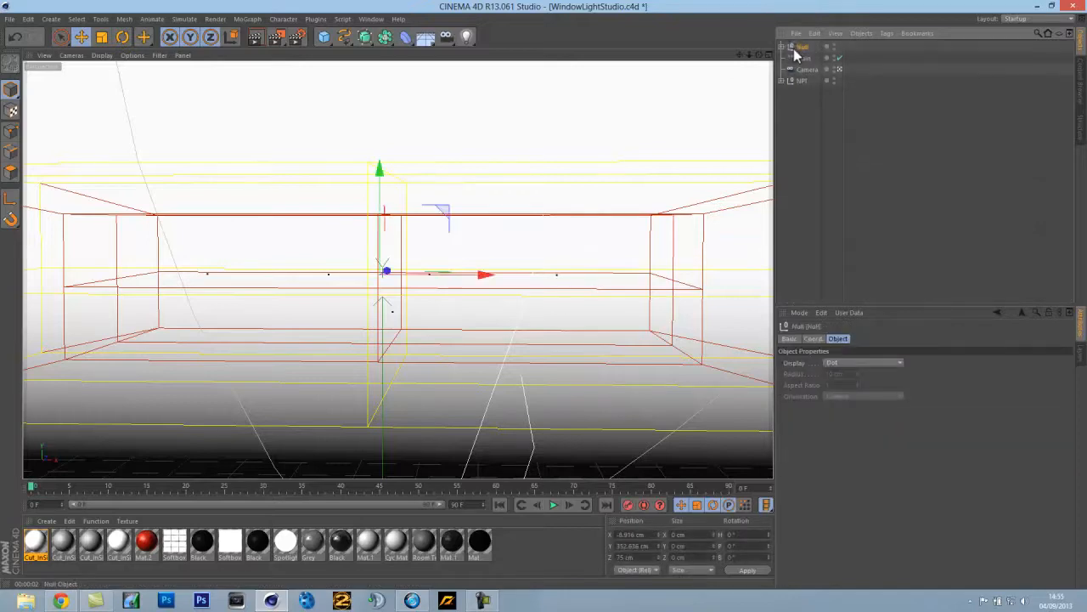
pyautogui.click(802, 57)
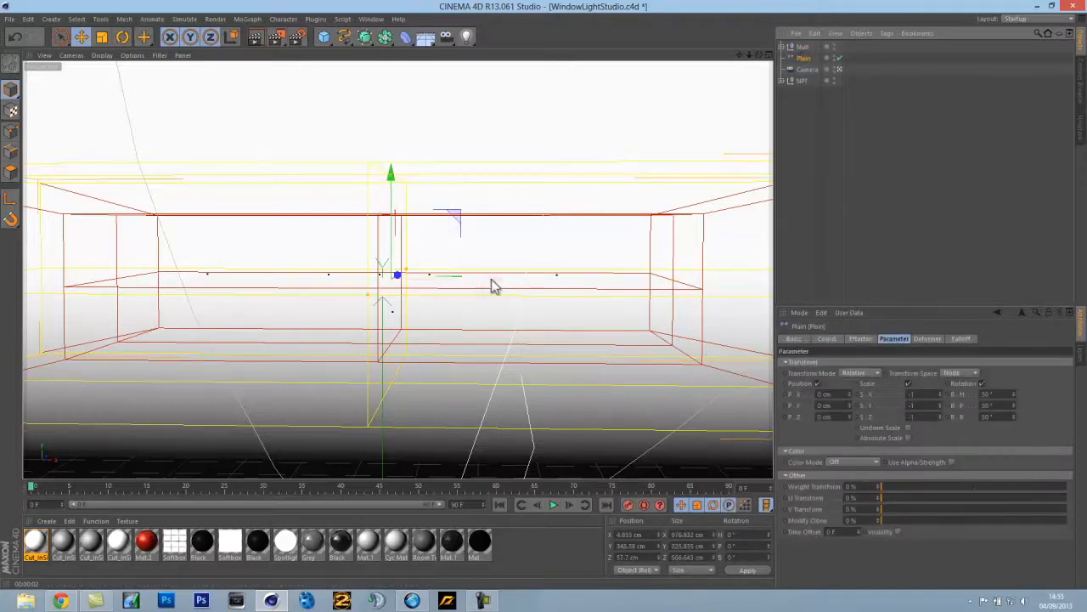
pyautogui.moveTo(550, 286); pyautogui.dragTo(723, 280)
pyautogui.click(255, 37)
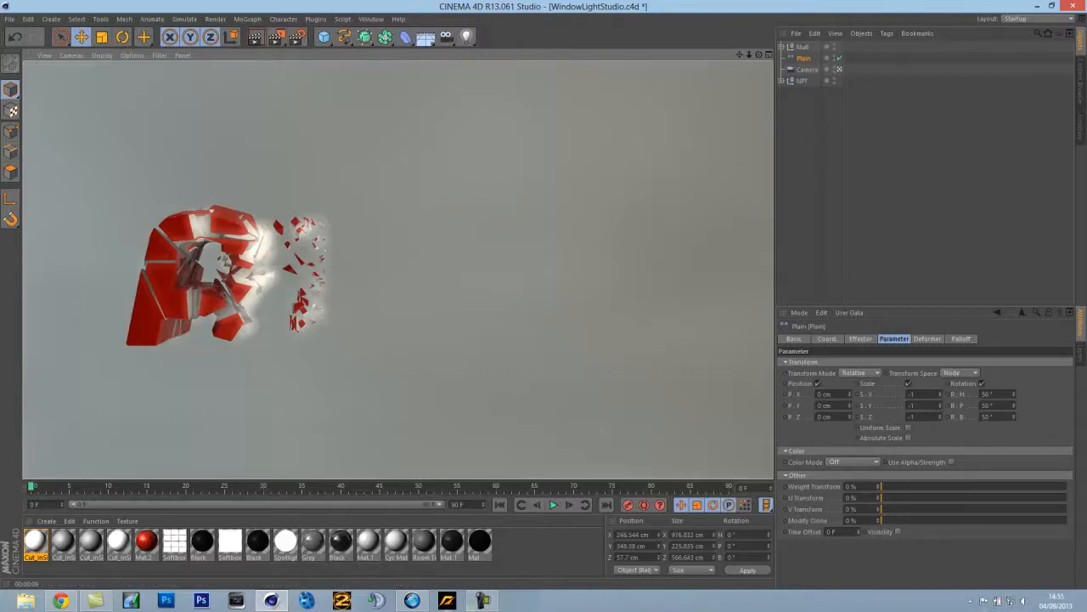
pyautogui.click(480, 601)
pyautogui.click(1024, 551)
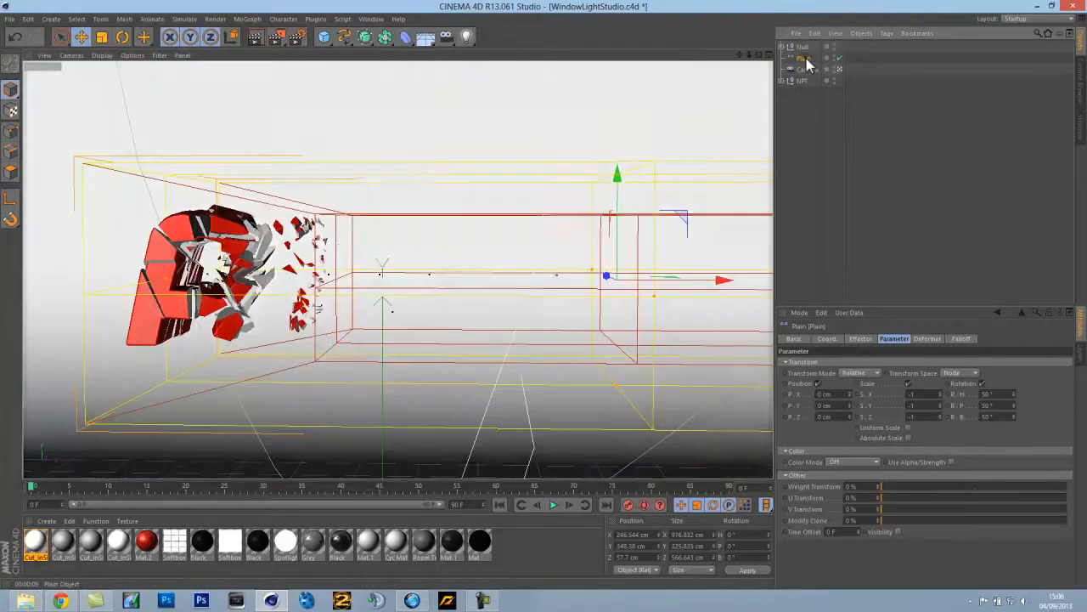
# Move the Plain effector along X to about -2.5 cm and record a keyframe at frame 0
pyautogui.click(803, 58)
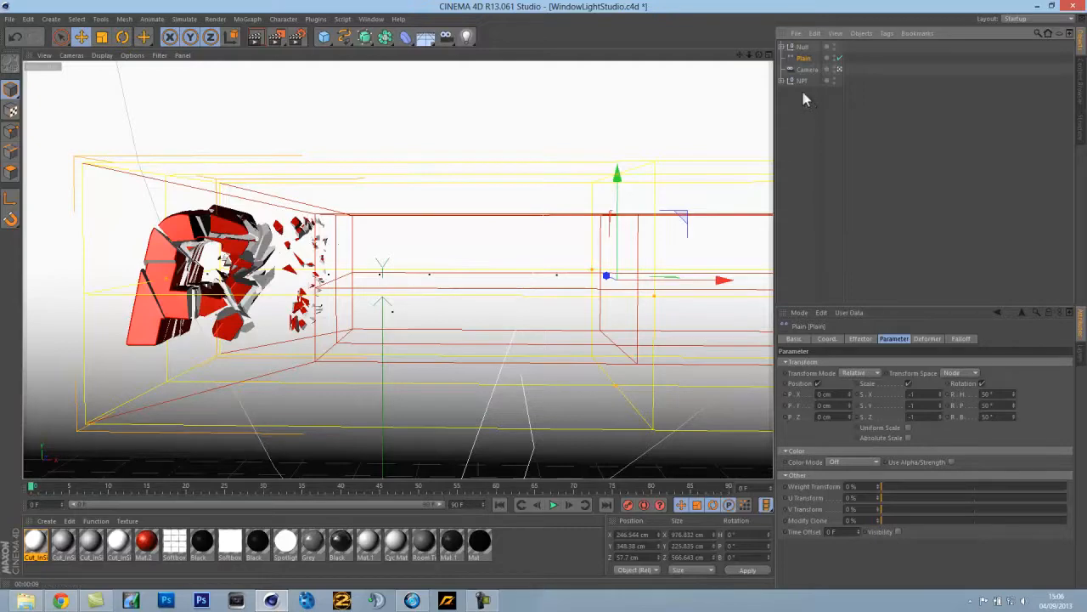
pyautogui.moveTo(722, 291); pyautogui.dragTo(490, 299)
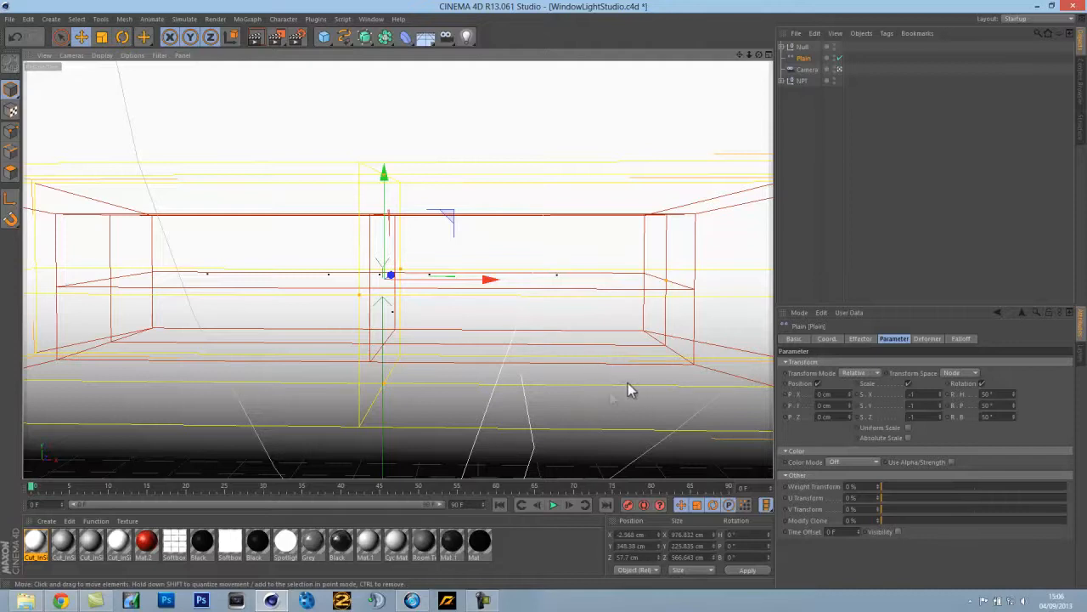
pyautogui.click(627, 508)
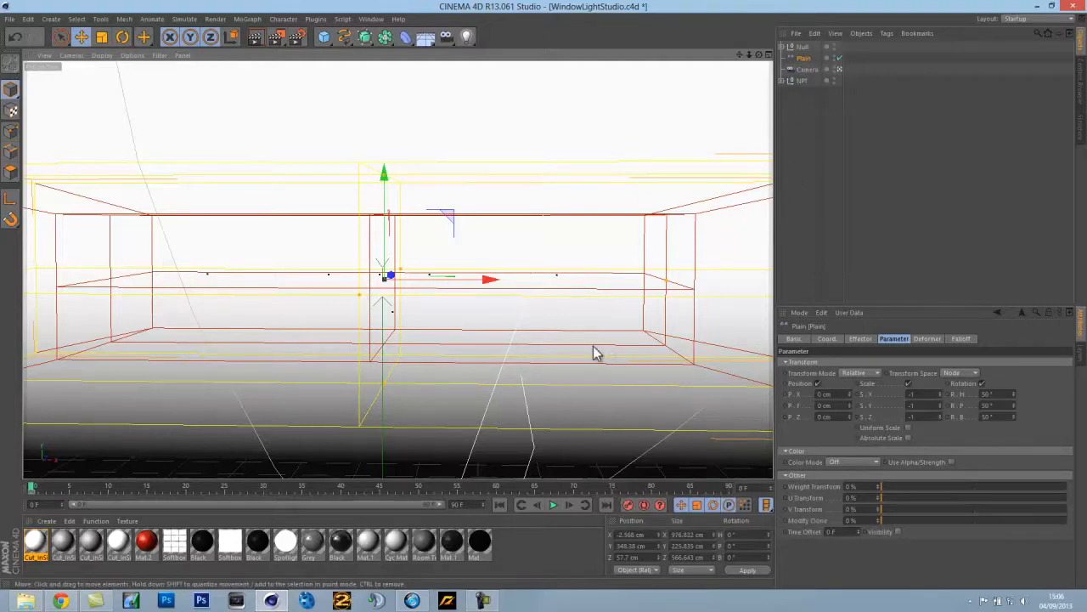
# At frame 90, move the Plain effector along X to about 770 cm and record a keyframe
pyautogui.moveTo(34, 487); pyautogui.dragTo(722, 489)
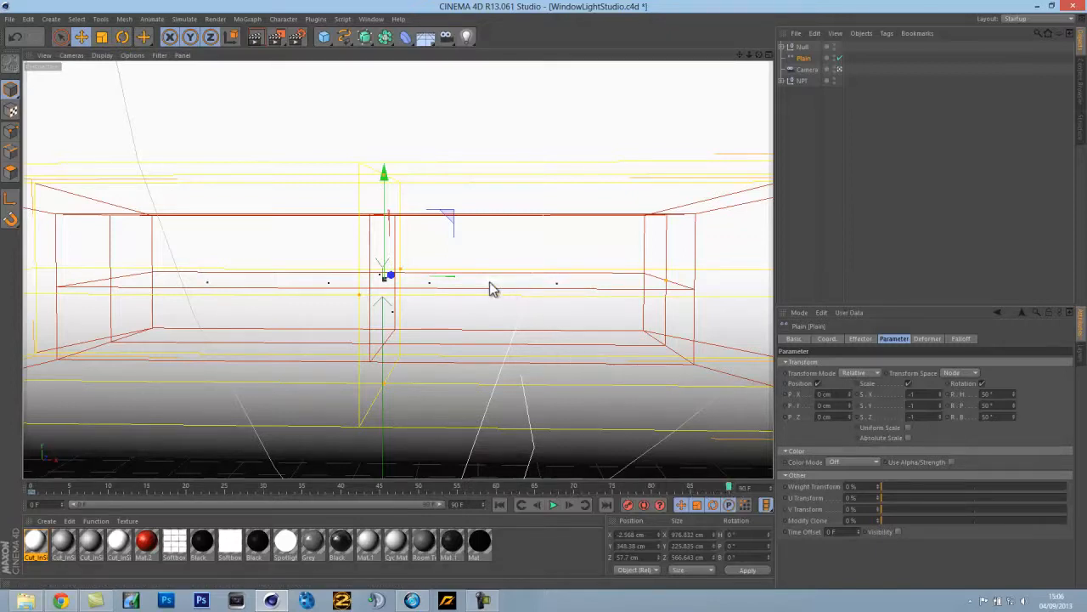
pyautogui.moveTo(491, 288); pyautogui.dragTo(544, 295)
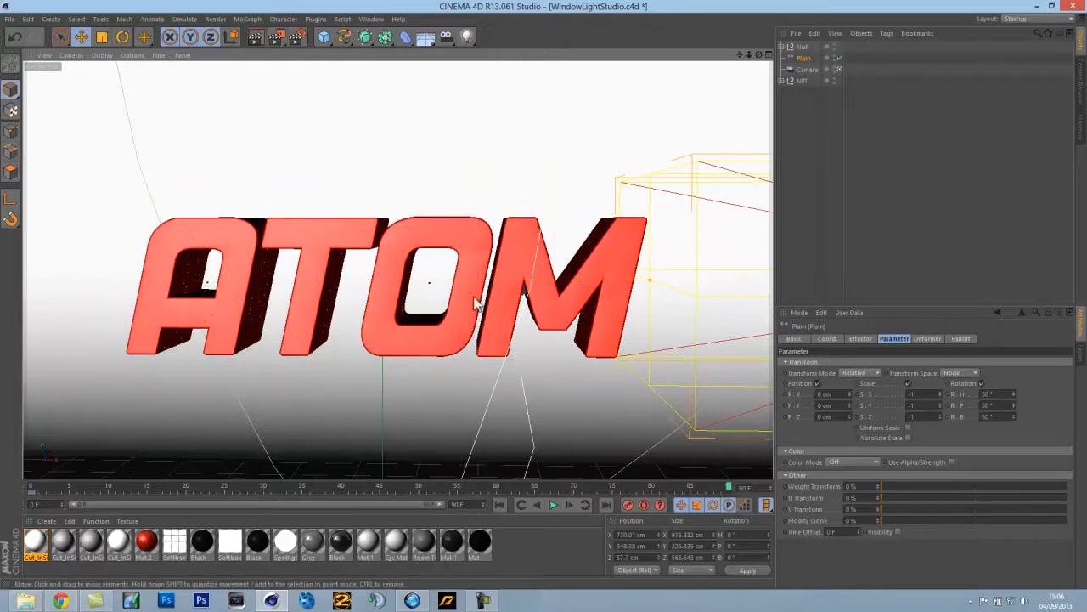
pyautogui.click(626, 506)
# Render the view at frame 90 and play back the animation to check the letters' motion
pyautogui.click(257, 37)
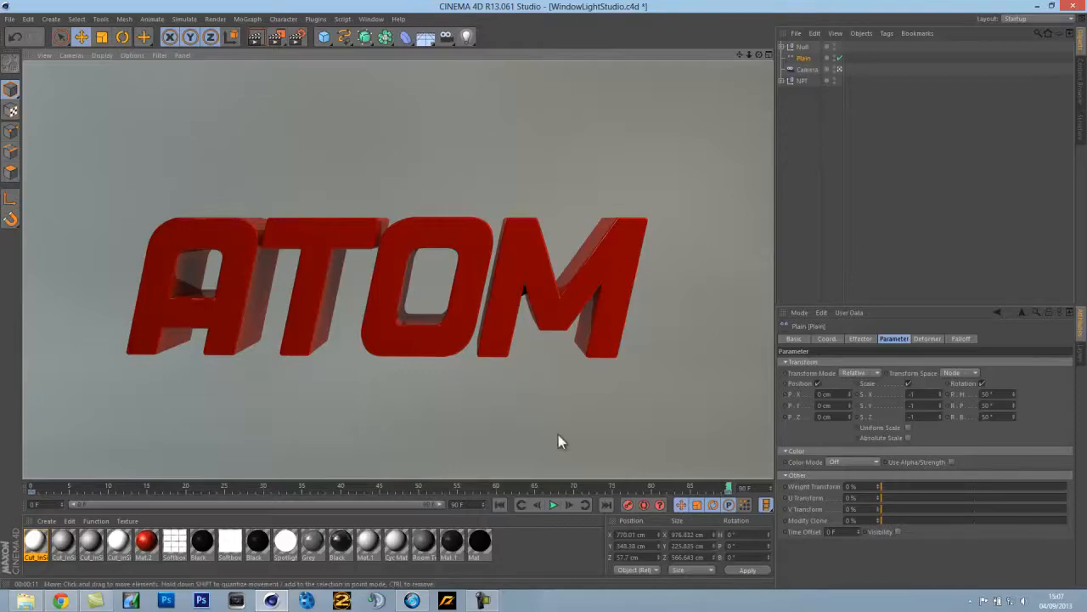
pyautogui.click(552, 504)
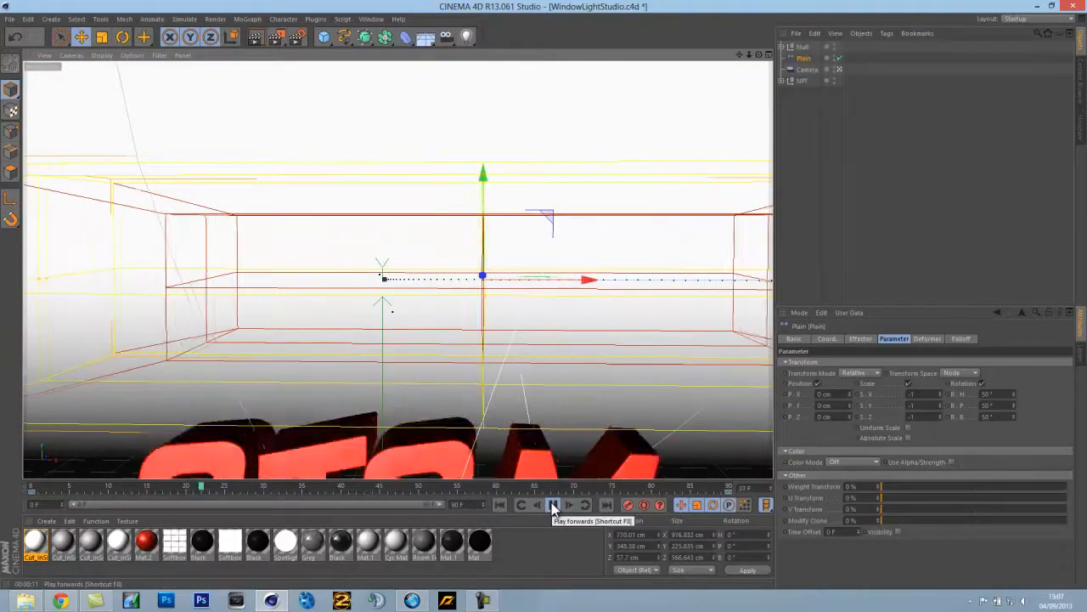
pyautogui.click(553, 505)
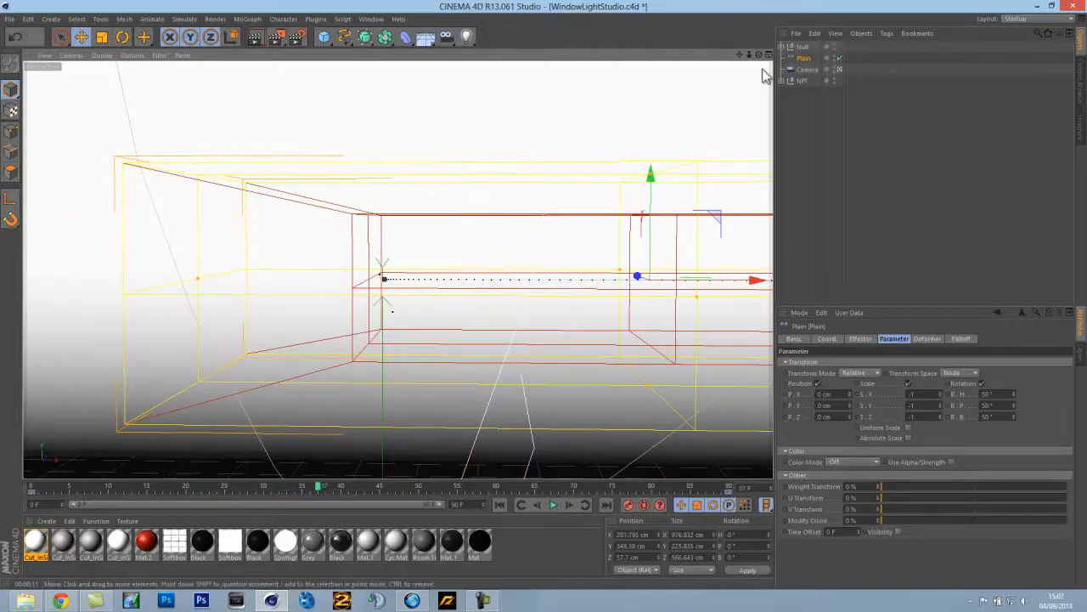
# Delete the Dynamics Body tags from the four letter fracture objects inside the Null
pyautogui.click(787, 46)
pyautogui.moveTo(880, 53); pyautogui.dragTo(883, 95)
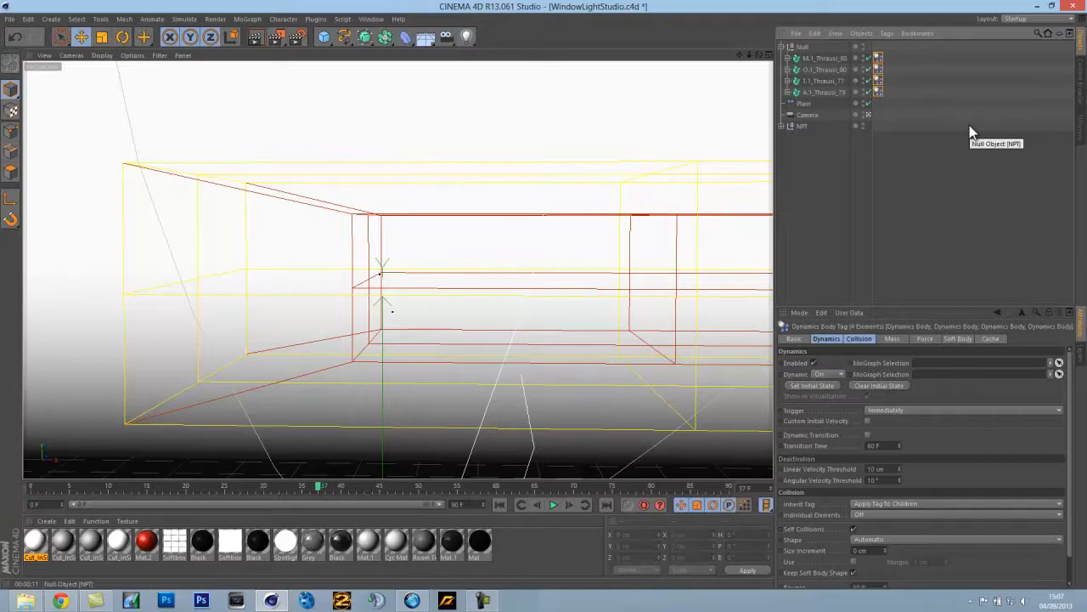
pyautogui.press('Delete')
pyautogui.click(781, 46)
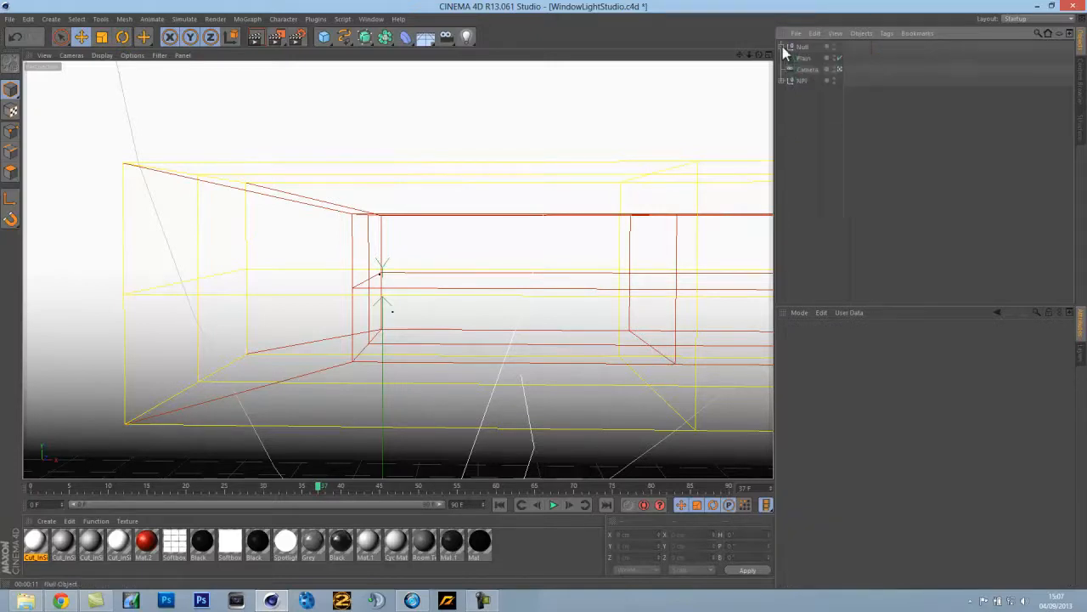
# Return to frame 0 and play the animation without the dynamics tags to check the letters
pyautogui.moveTo(317, 491); pyautogui.dragTo(32, 488)
pyautogui.click(554, 505)
pyautogui.click(554, 506)
# Undo the deletion of the Dynamics Body tags on the letter fracture objects
pyautogui.click(781, 47)
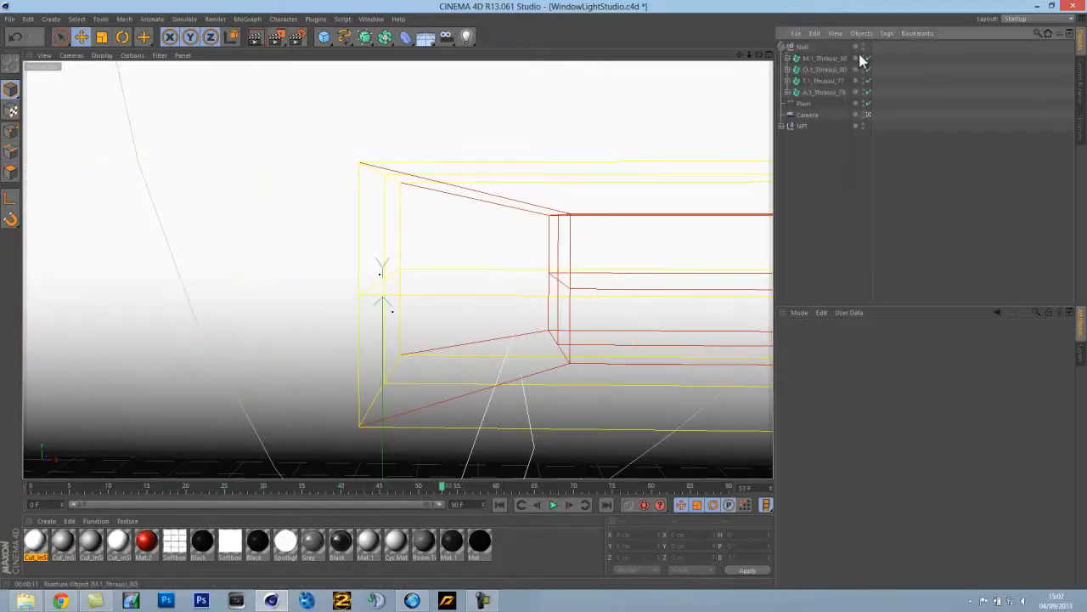
pyautogui.click(821, 58)
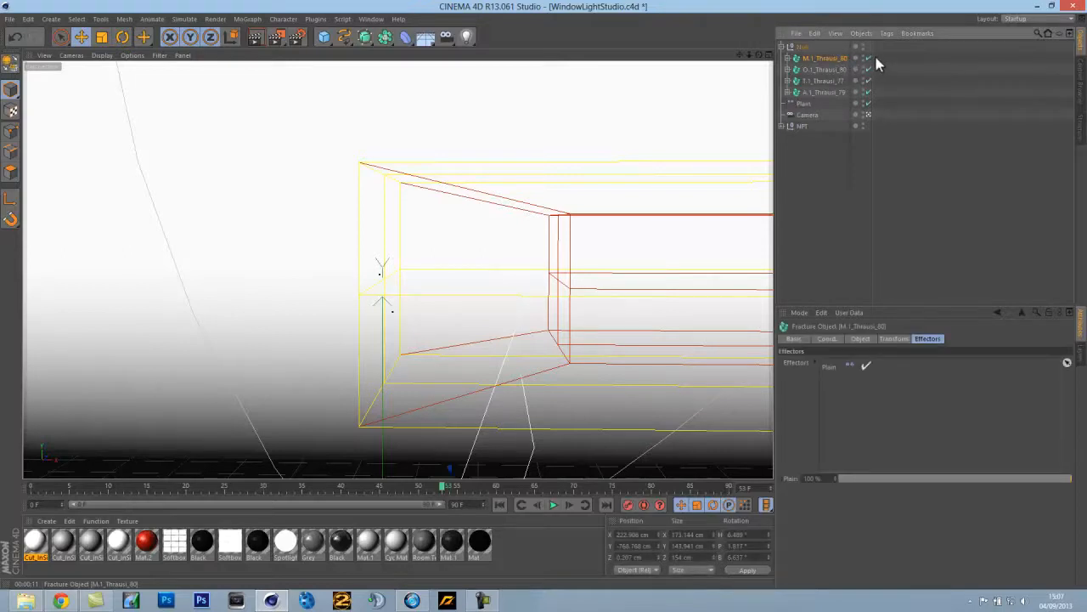
pyautogui.hotkey('ctrl', 'z')
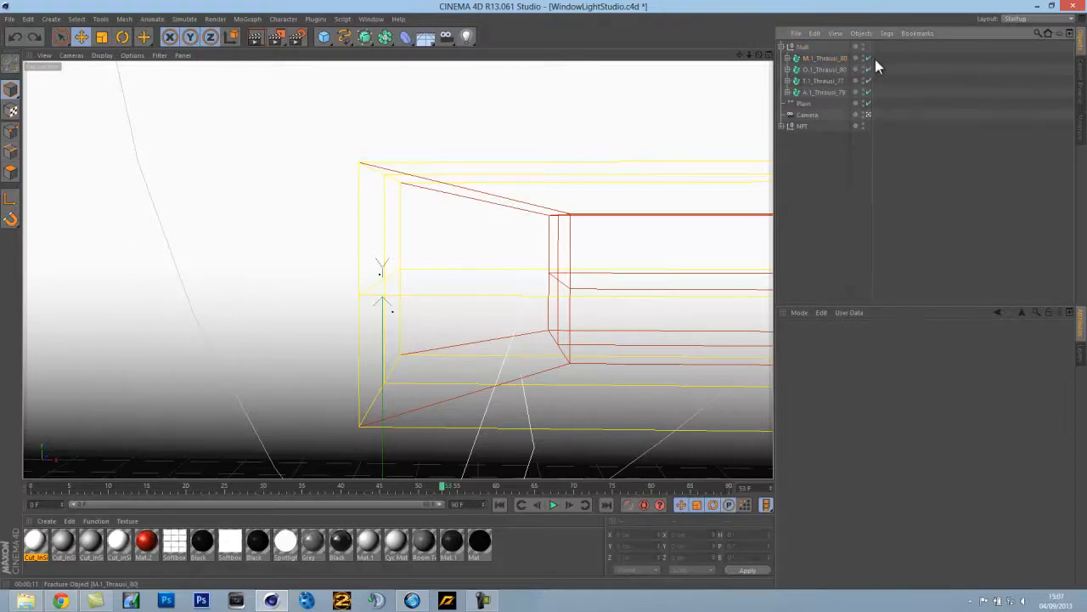
pyautogui.hotkey('ctrl', 'z')
# Set Dynamic to Off in the Dynamics Body tags of all four letter fracture objects
pyautogui.click(878, 61)
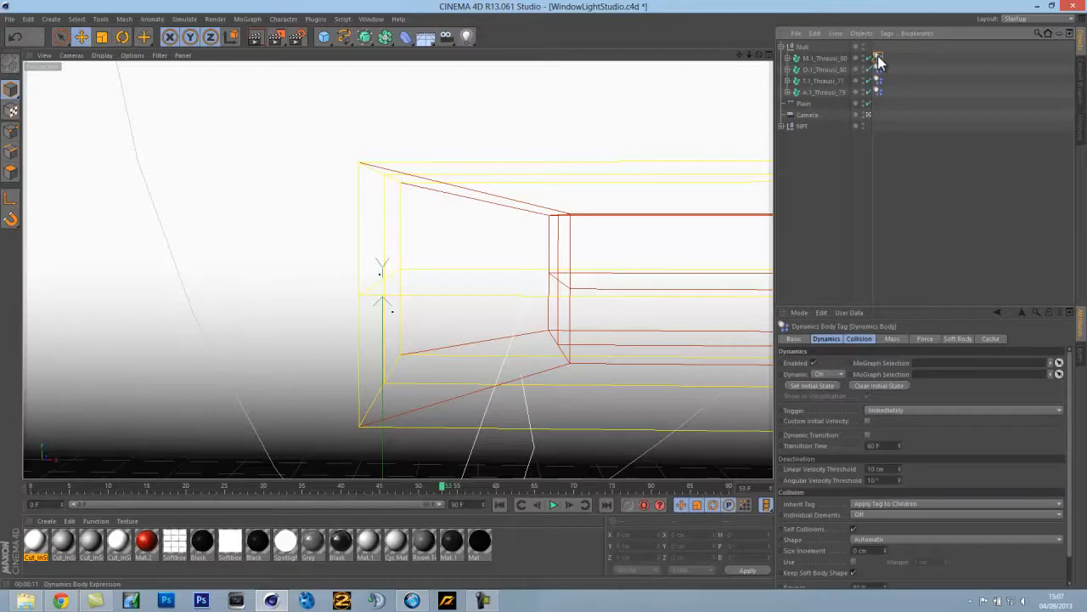
pyautogui.keyDown('shift'); pyautogui.click(878, 92); pyautogui.keyUp('shift')
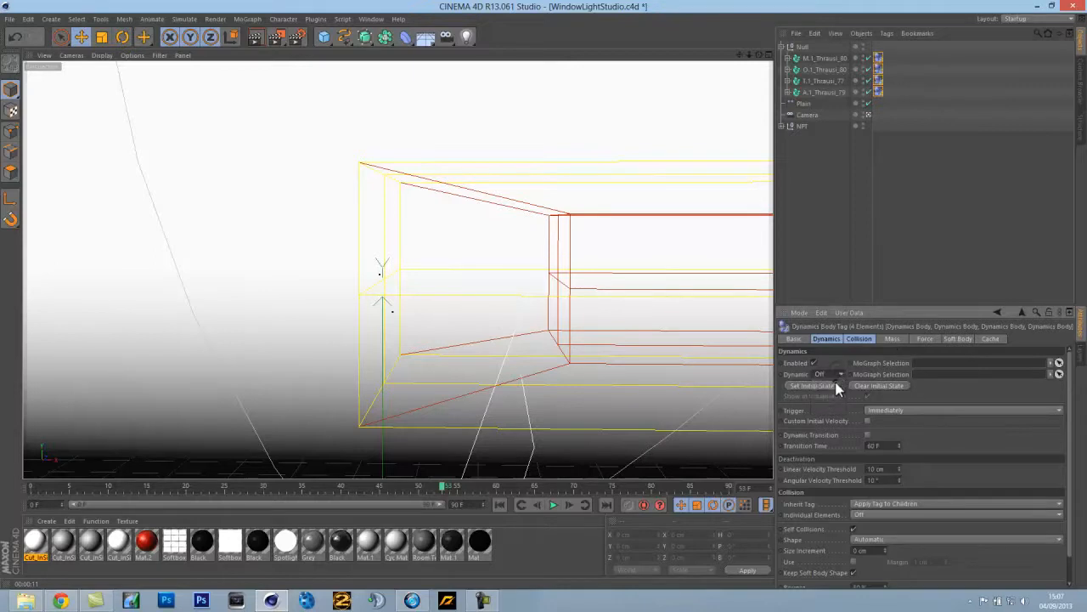
pyautogui.click(816, 285)
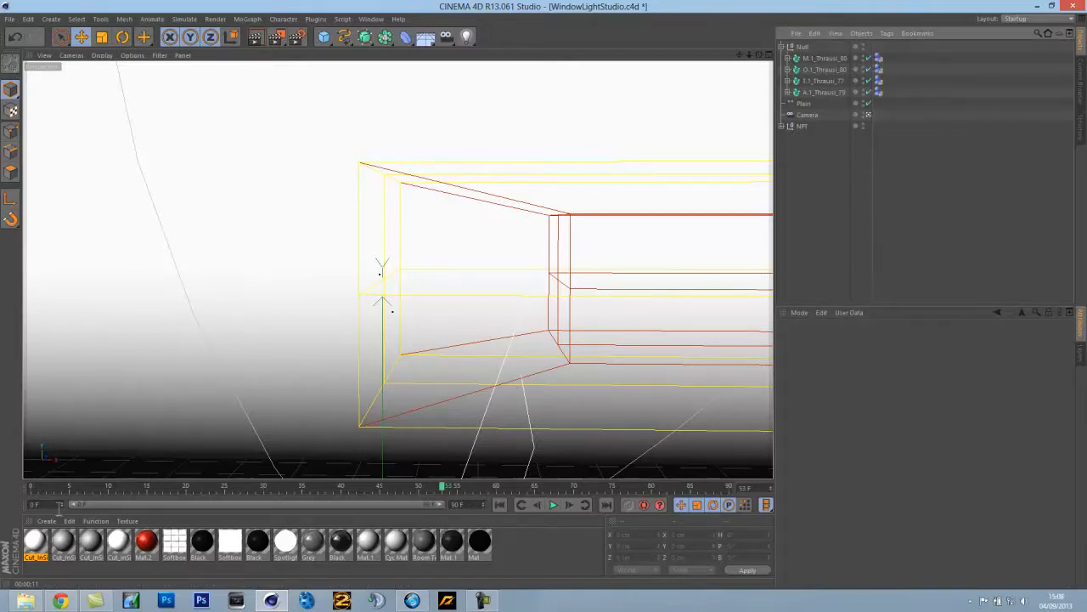
# Play the animation from frame 0 to check the letters assembling, and stop it near frame 84
pyautogui.click(36, 489)
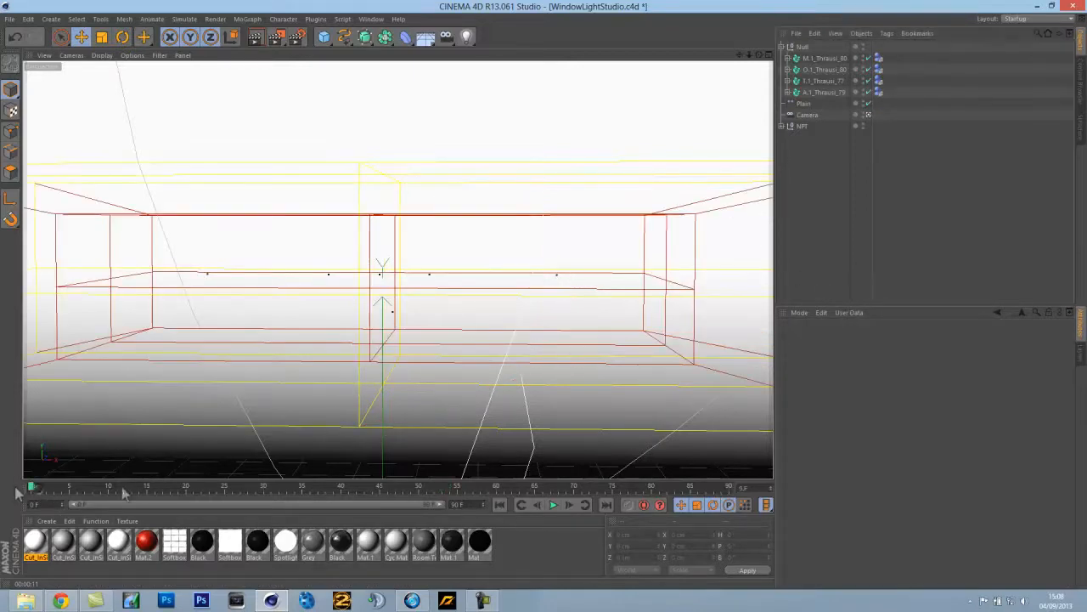
pyautogui.click(552, 506)
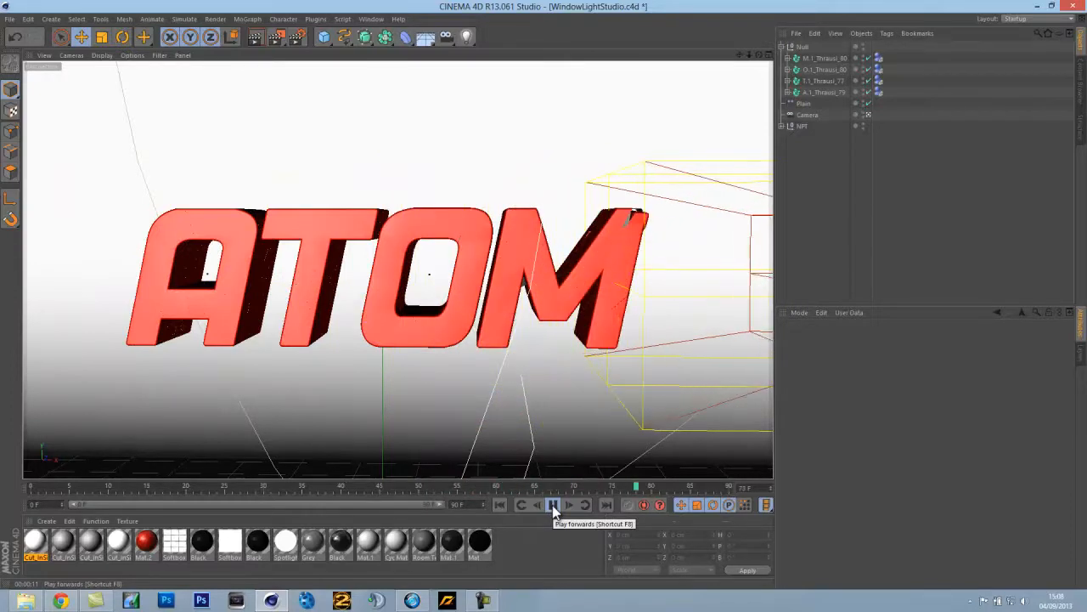
pyautogui.click(553, 504)
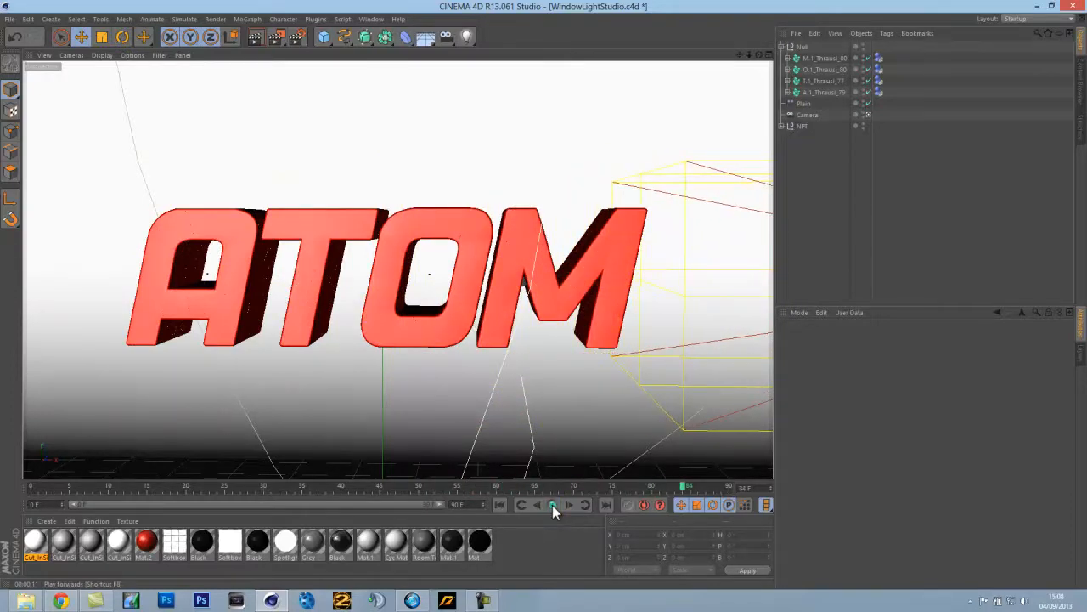
# Collapse the Null and reframe the Camera to a close, angled view of the first letters, with a heading of about -24°
pyautogui.click(781, 47)
pyautogui.click(802, 71)
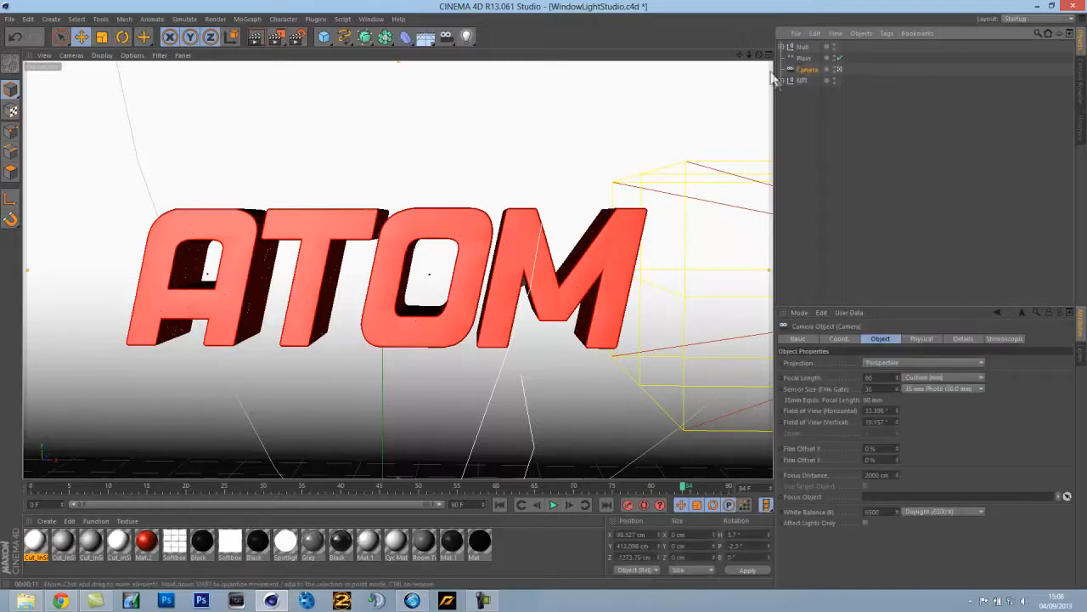
pyautogui.moveTo(759, 55); pyautogui.dragTo(544, 296)
pyautogui.click(801, 47)
pyautogui.moveTo(740, 55); pyautogui.dragTo(548, 304)
pyautogui.moveTo(741, 54); pyautogui.dragTo(552, 299)
pyautogui.moveTo(748, 58); pyautogui.dragTo(548, 301)
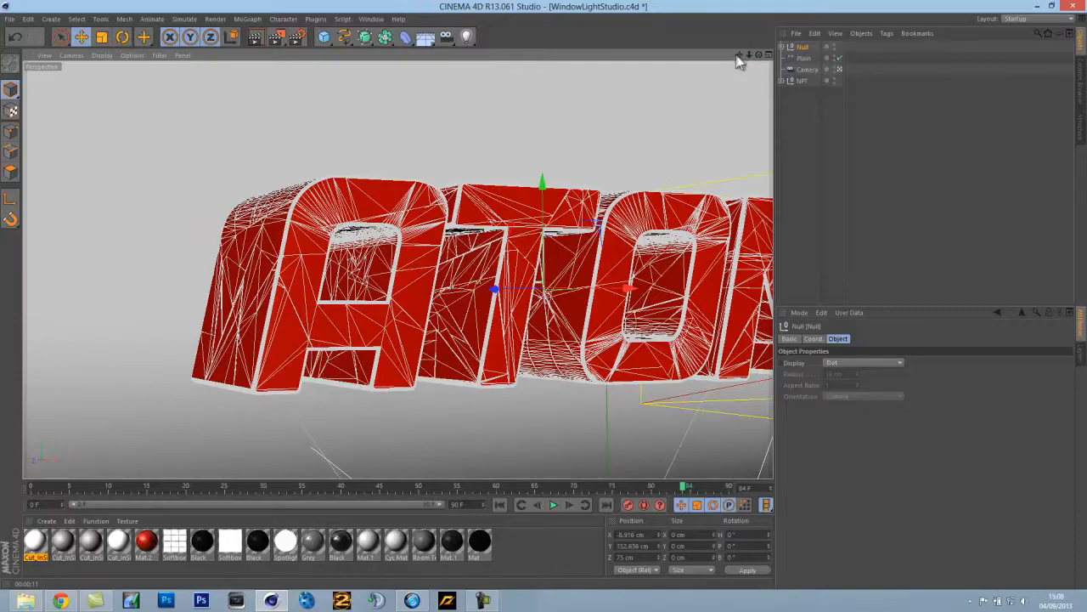
pyautogui.moveTo(737, 56); pyautogui.dragTo(544, 301)
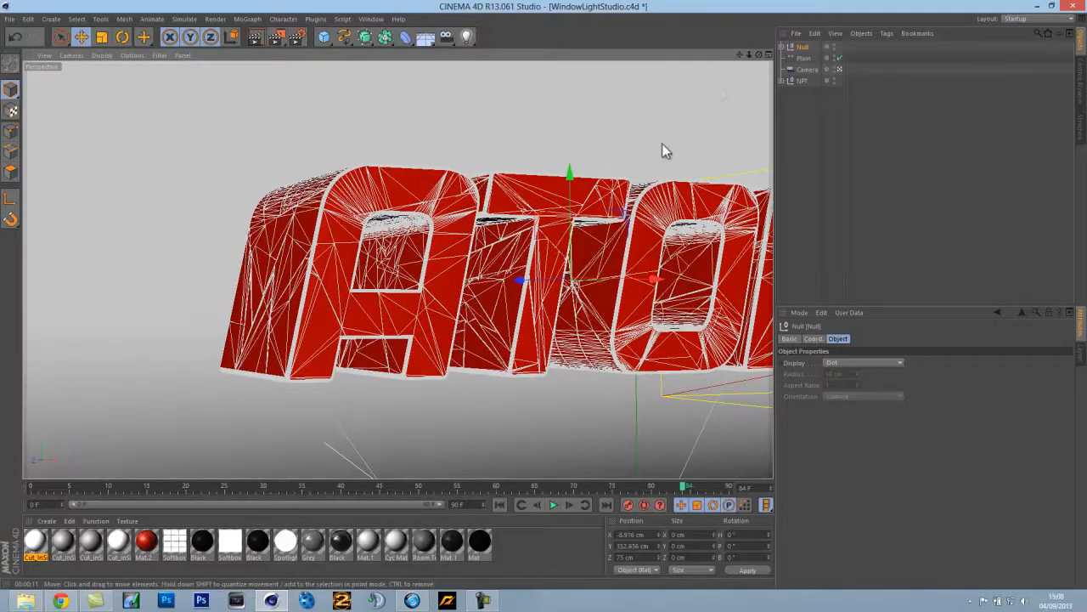
# Scrub the timeline from frame 0 to frame 90 to examine the assembly from the new camera angle
pyautogui.moveTo(42, 482); pyautogui.dragTo(12, 479)
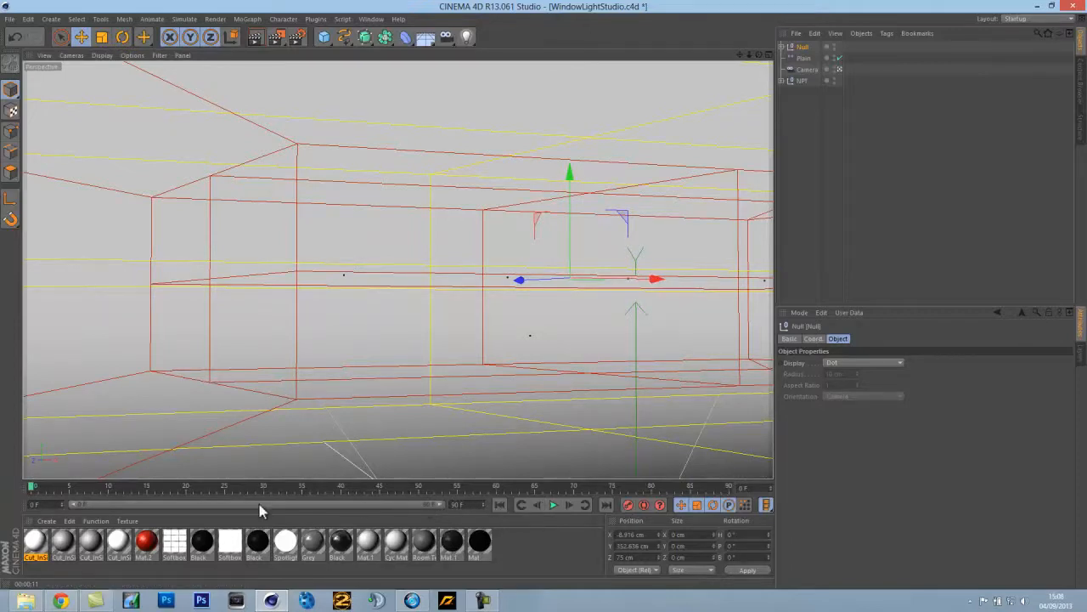
pyautogui.click(308, 489)
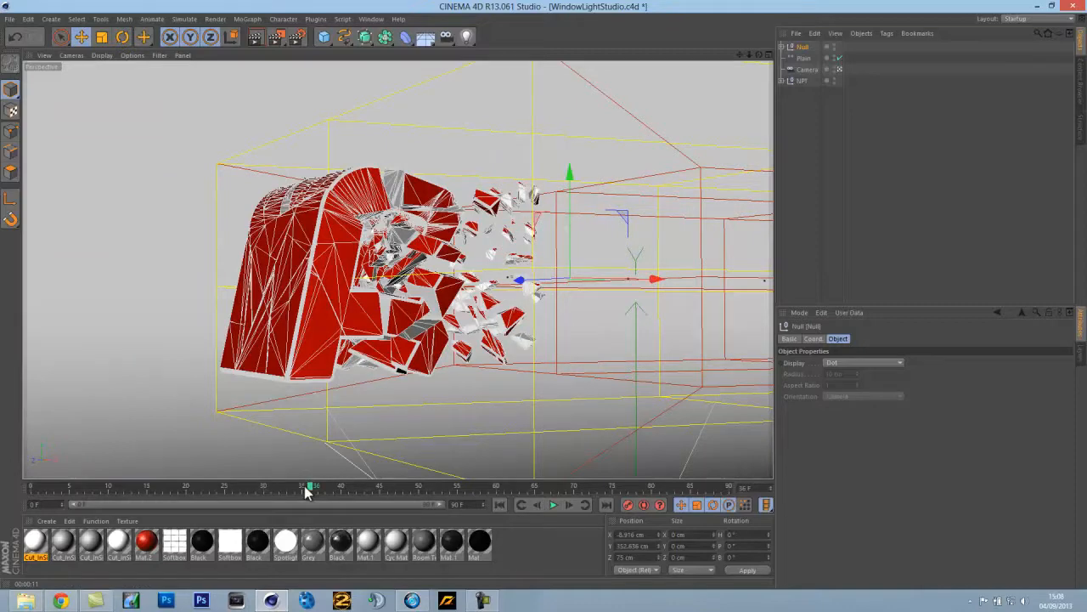
pyautogui.moveTo(342, 494); pyautogui.dragTo(504, 491)
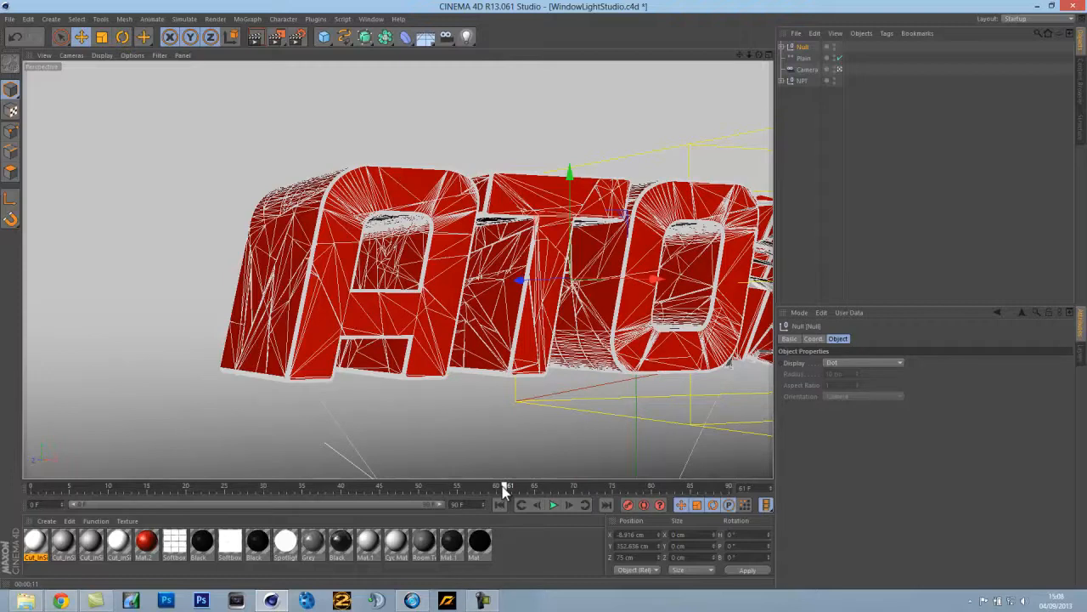
pyautogui.moveTo(510, 485); pyautogui.dragTo(742, 481)
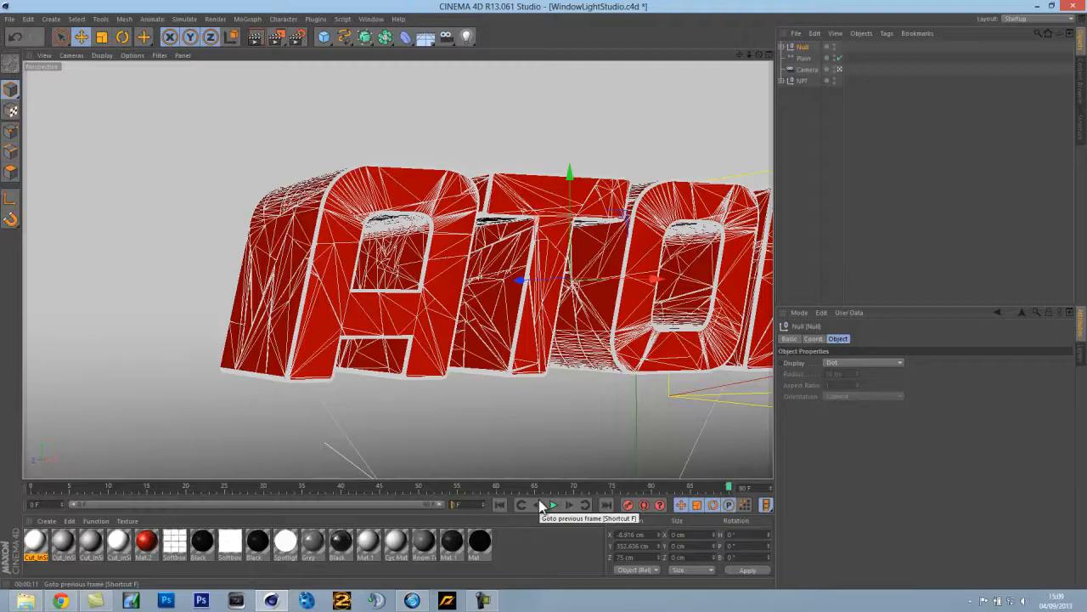
# Extend the timeline and its visible range to 200 frames and move the Plain effector's last keyframe to frame 200
pyautogui.write('200')
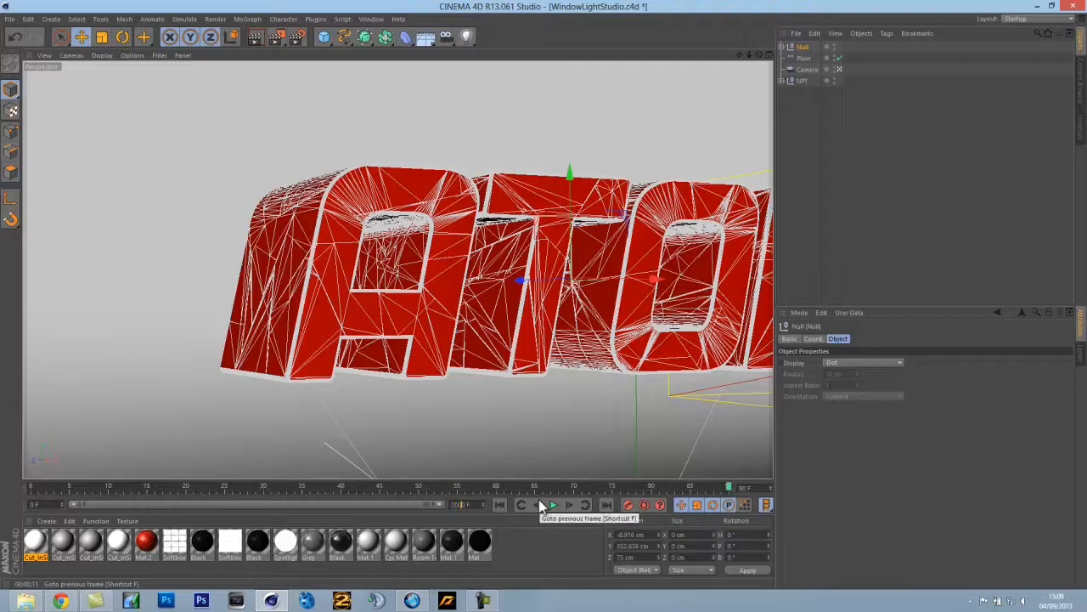
pyautogui.press('Return')
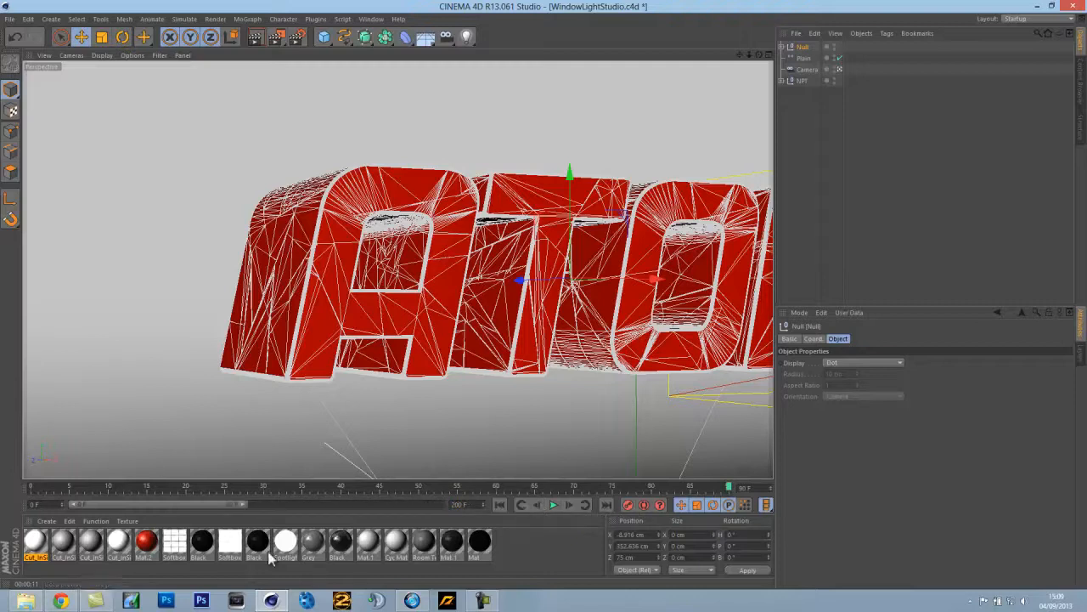
pyautogui.moveTo(244, 506); pyautogui.dragTo(444, 493)
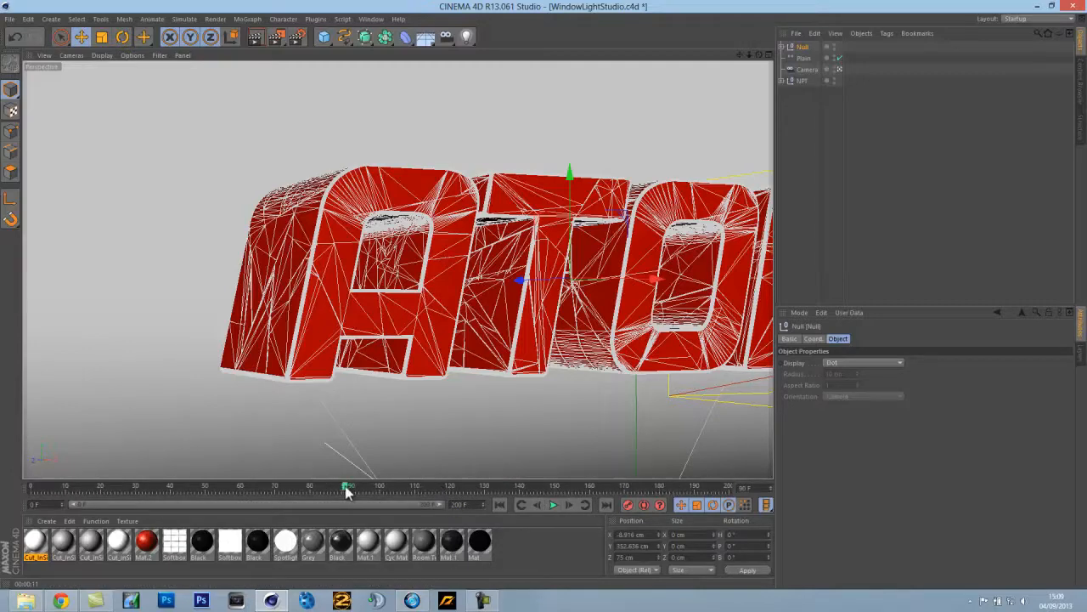
pyautogui.click(803, 57)
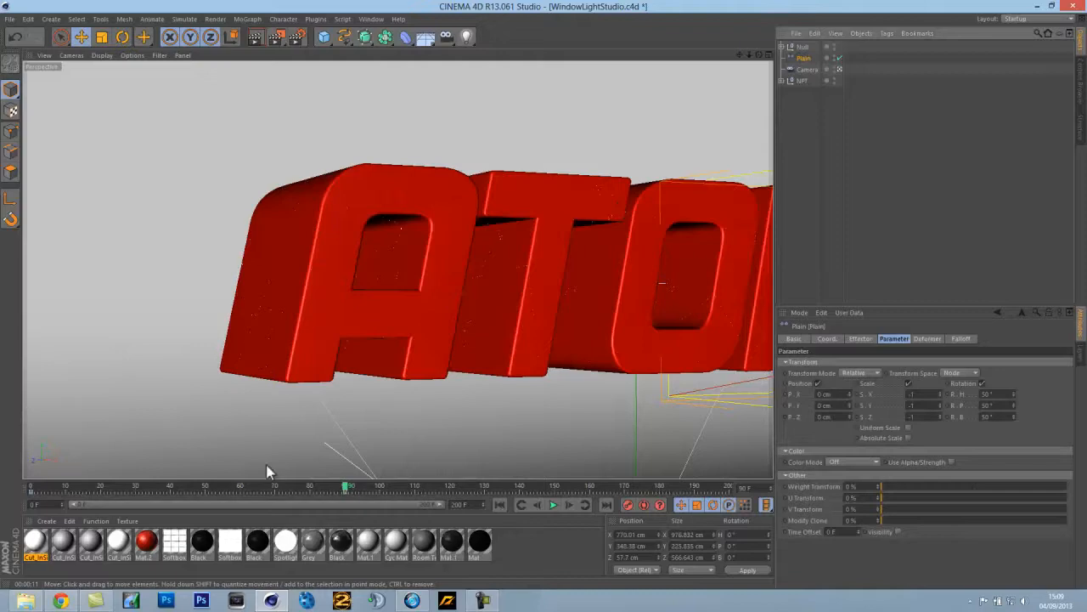
pyautogui.moveTo(347, 493); pyautogui.dragTo(732, 491)
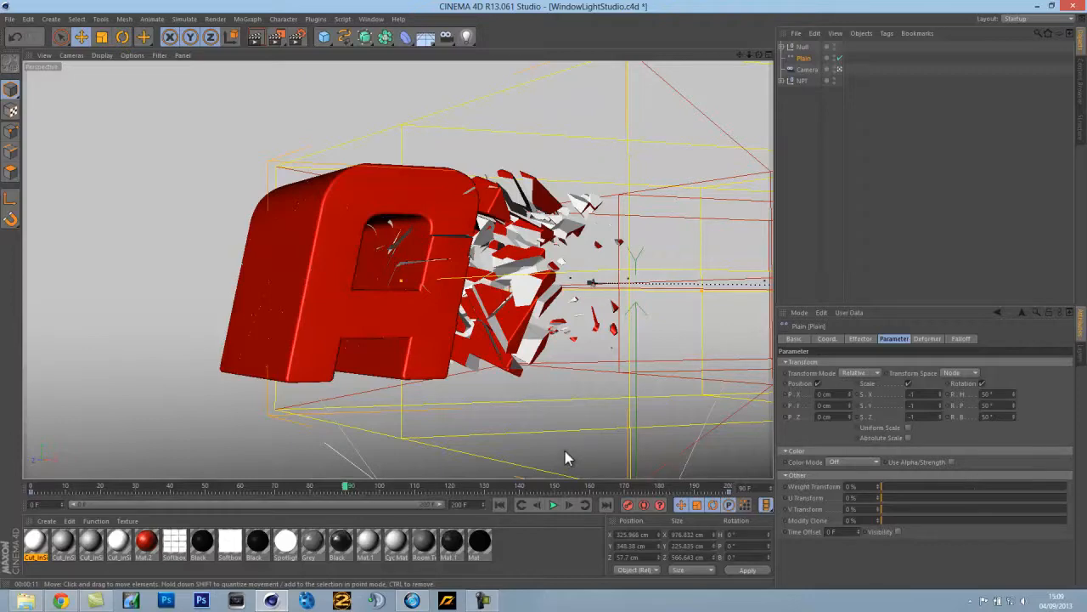
# Record a keyframe for the Plain effector at frame 31, just before the first pieces appear
pyautogui.moveTo(346, 487); pyautogui.dragTo(154, 501)
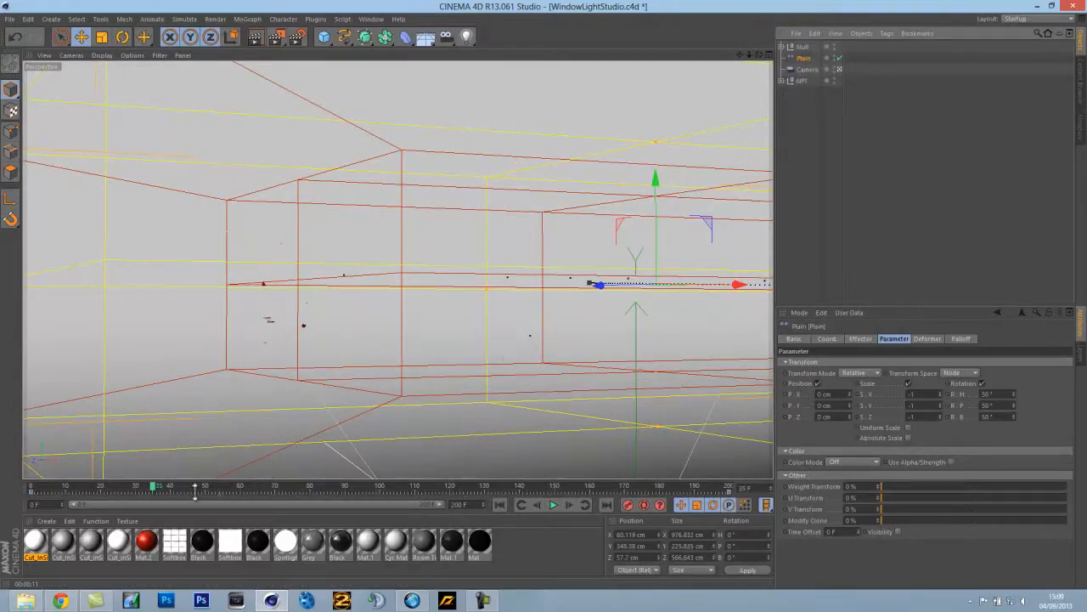
pyautogui.moveTo(154, 493); pyautogui.dragTo(142, 489)
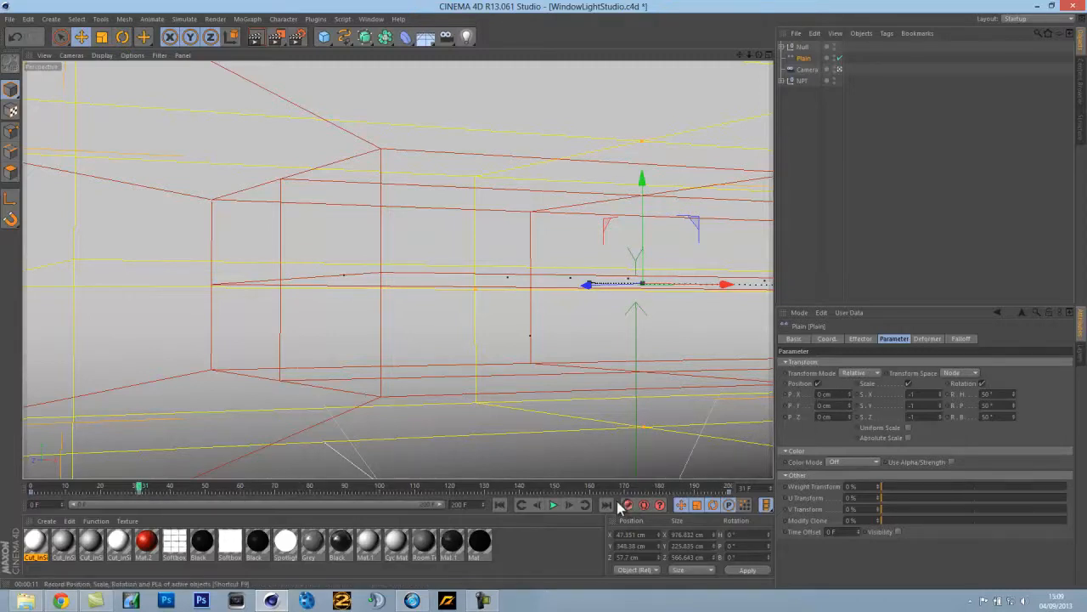
pyautogui.click(34, 495)
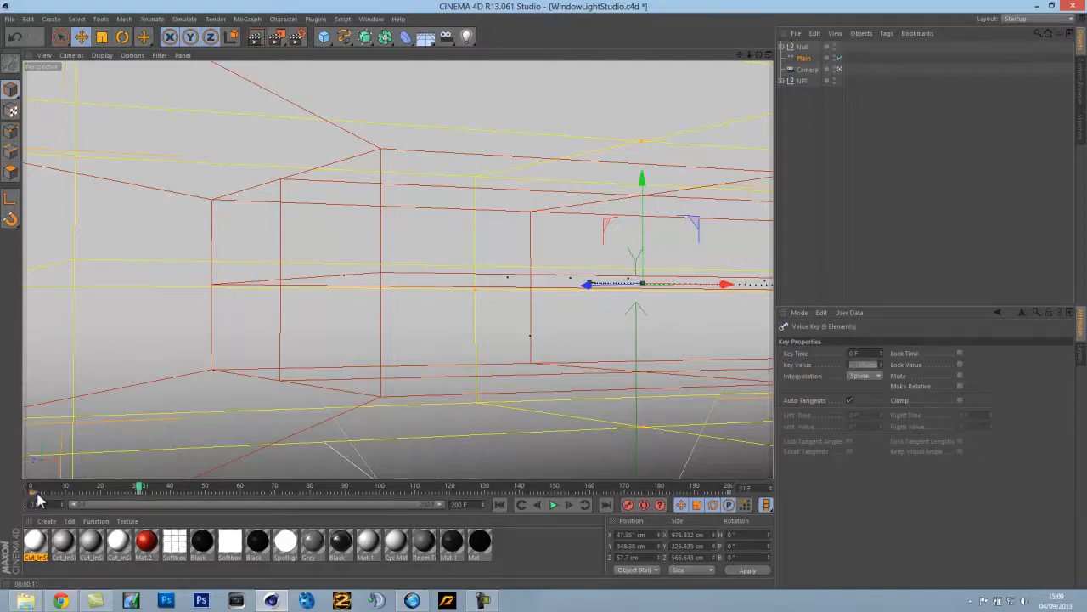
# Scrub to frame 166 and leave the Camera view to examine the whole text and the effector's falloff
pyautogui.click(157, 489)
pyautogui.moveTo(174, 491); pyautogui.dragTo(610, 487)
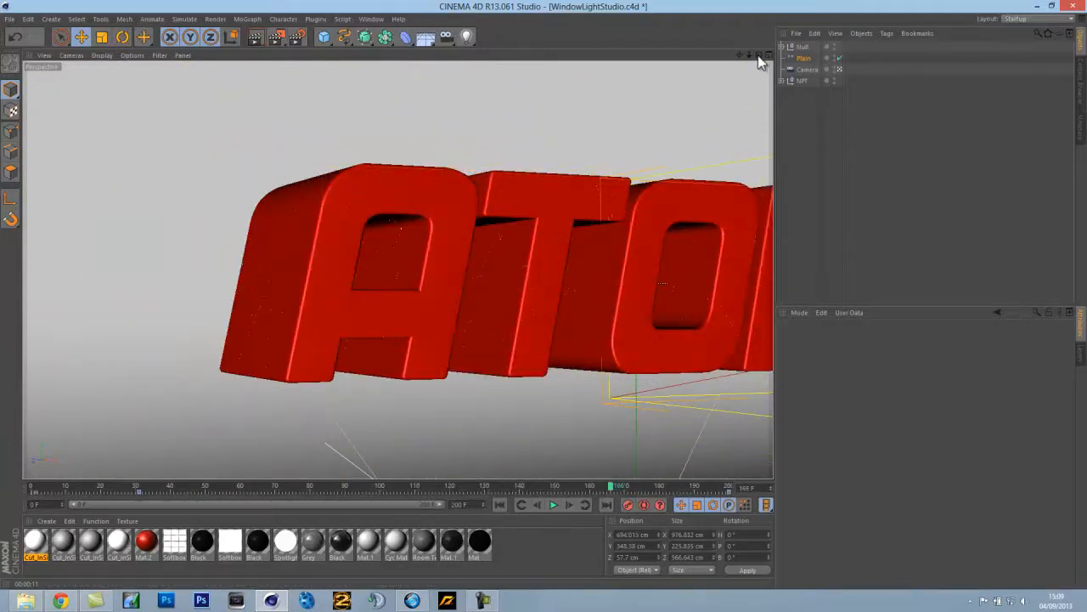
pyautogui.click(838, 69)
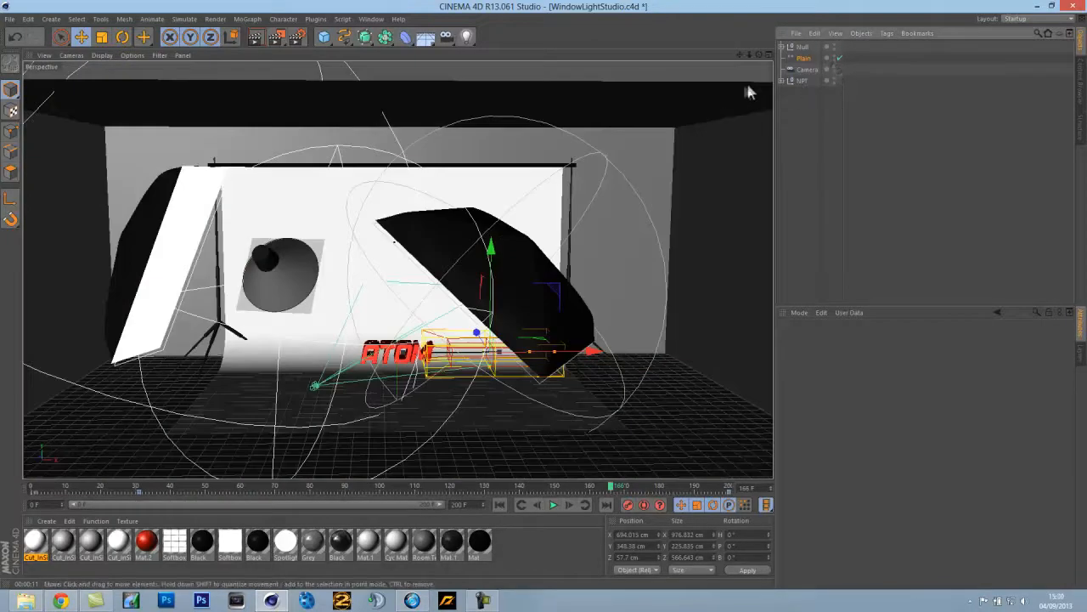
pyautogui.moveTo(749, 56); pyautogui.dragTo(546, 301)
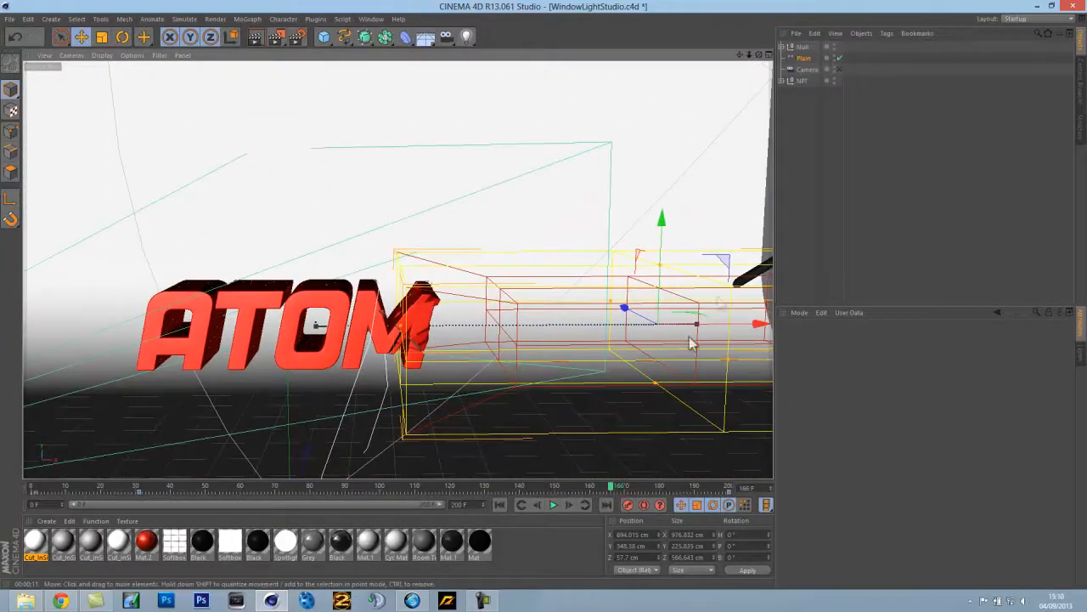
# Try moving the Plain effector along X to about 762 cm at frame 166, and scrub on to frame 186
pyautogui.moveTo(758, 324); pyautogui.dragTo(791, 332)
pyautogui.moveTo(546, 301); pyautogui.dragTo(552, 301)
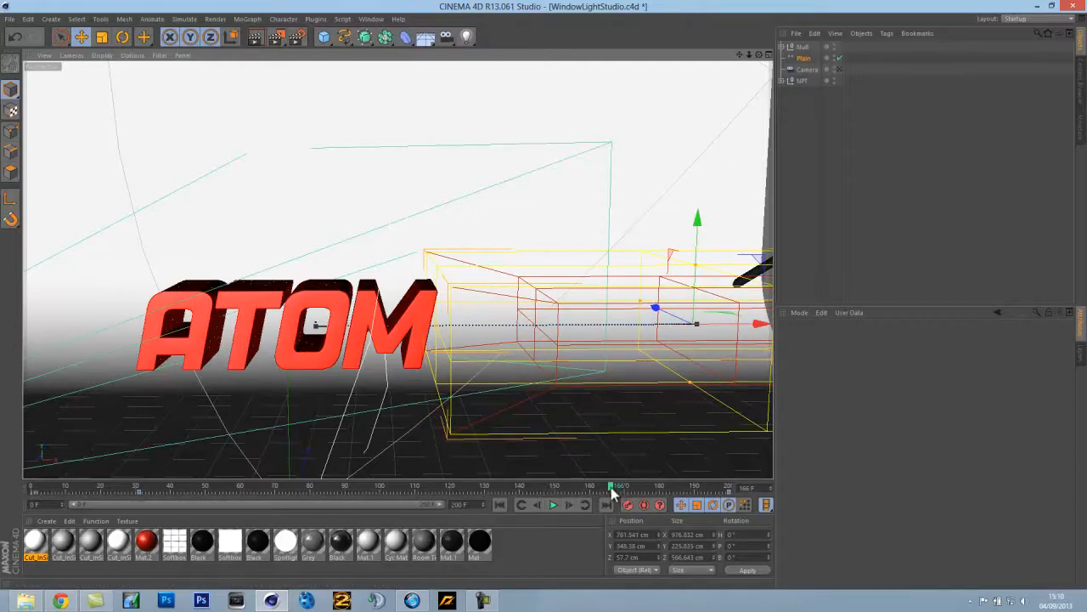
pyautogui.moveTo(612, 491); pyautogui.dragTo(681, 478)
pyautogui.click(486, 600)
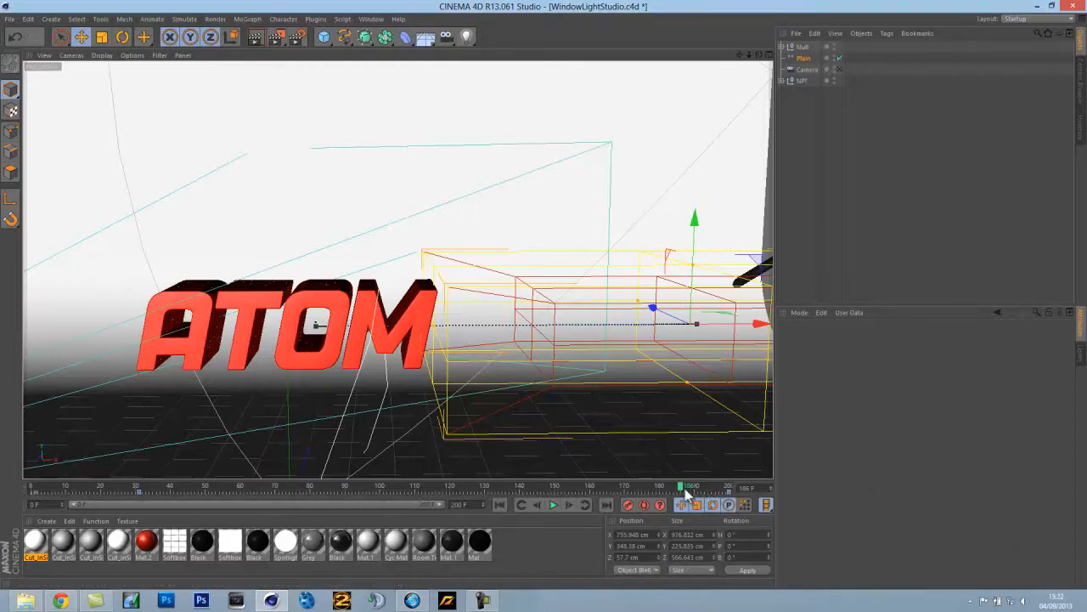
# Move the Plain effector's keyframe from frame 31 to frame 0 and record another keyframe at frame 184
pyautogui.moveTo(139, 493); pyautogui.dragTo(1, 480)
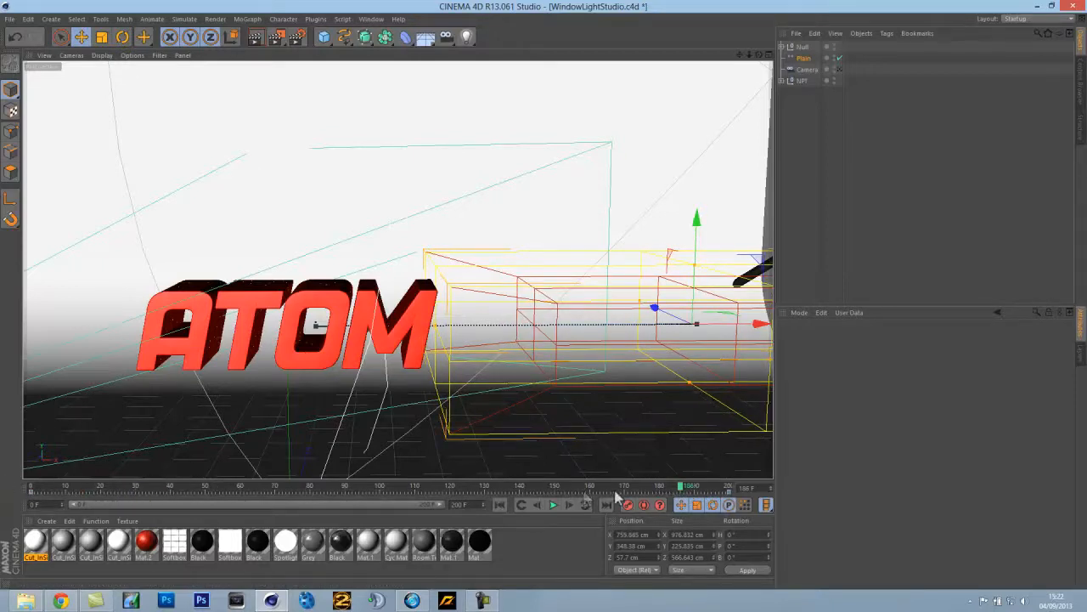
pyautogui.moveTo(682, 487); pyautogui.dragTo(673, 488)
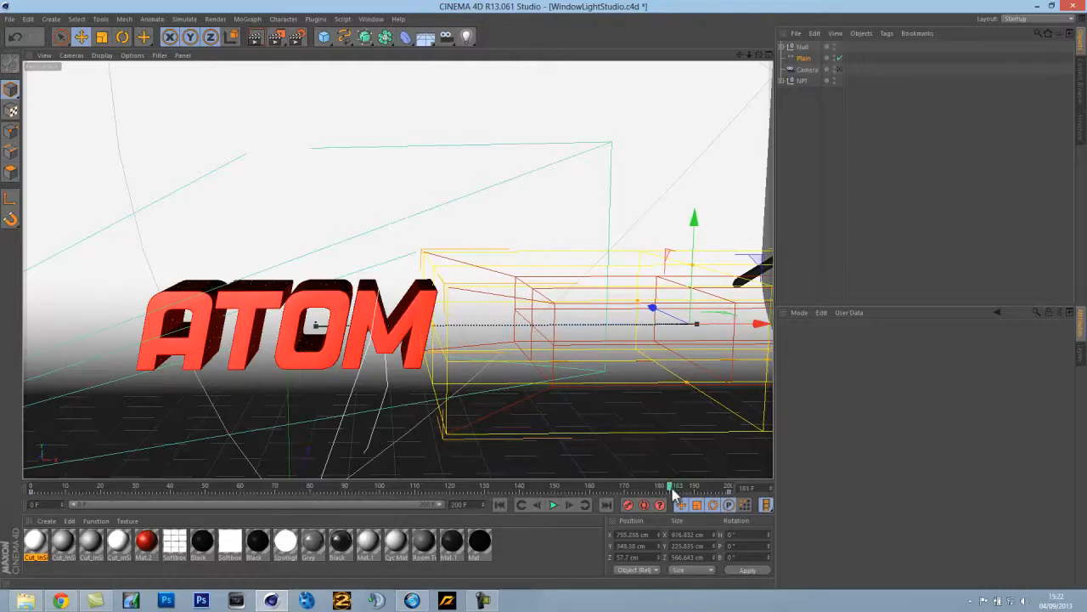
pyautogui.moveTo(673, 490); pyautogui.dragTo(675, 490)
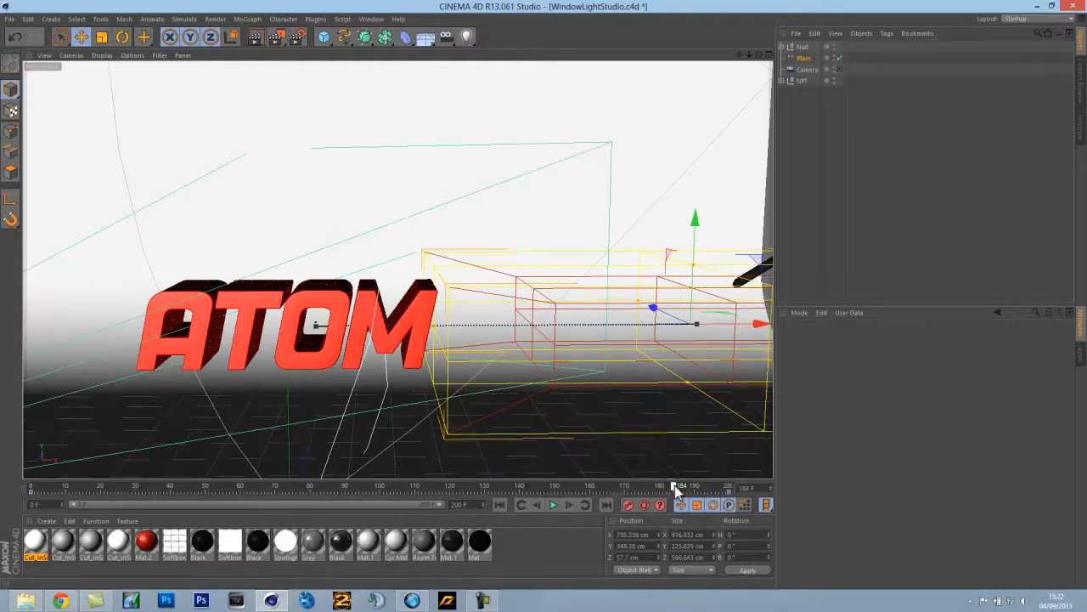
# Try to delete the Plain effector's keyframe at frame 200, and undo the deletion
pyautogui.click(728, 491)
pyautogui.press('Delete')
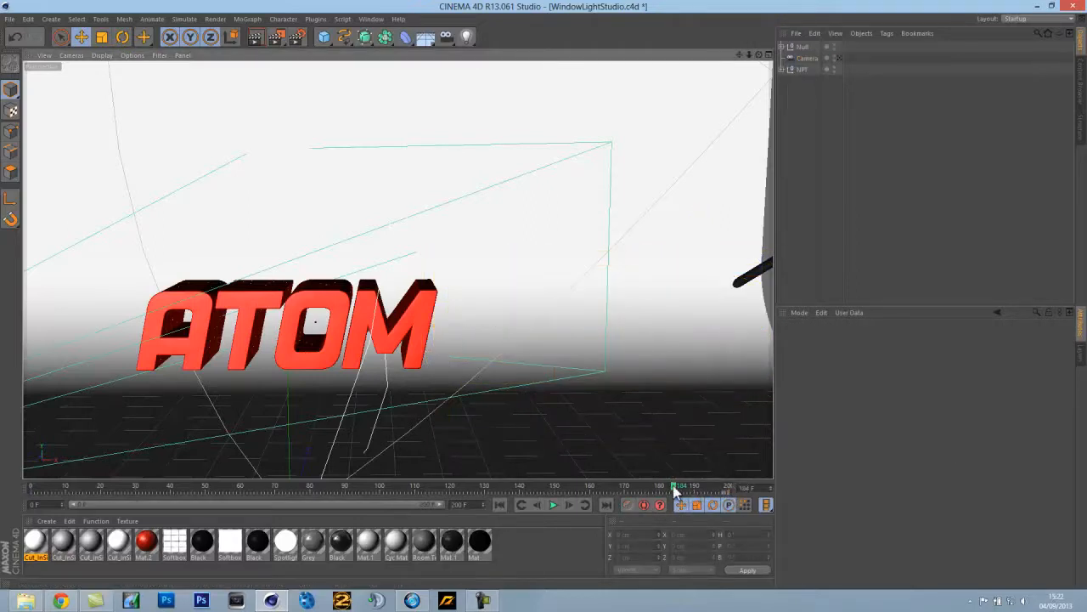
pyautogui.hotkey('ctrl', 'z')
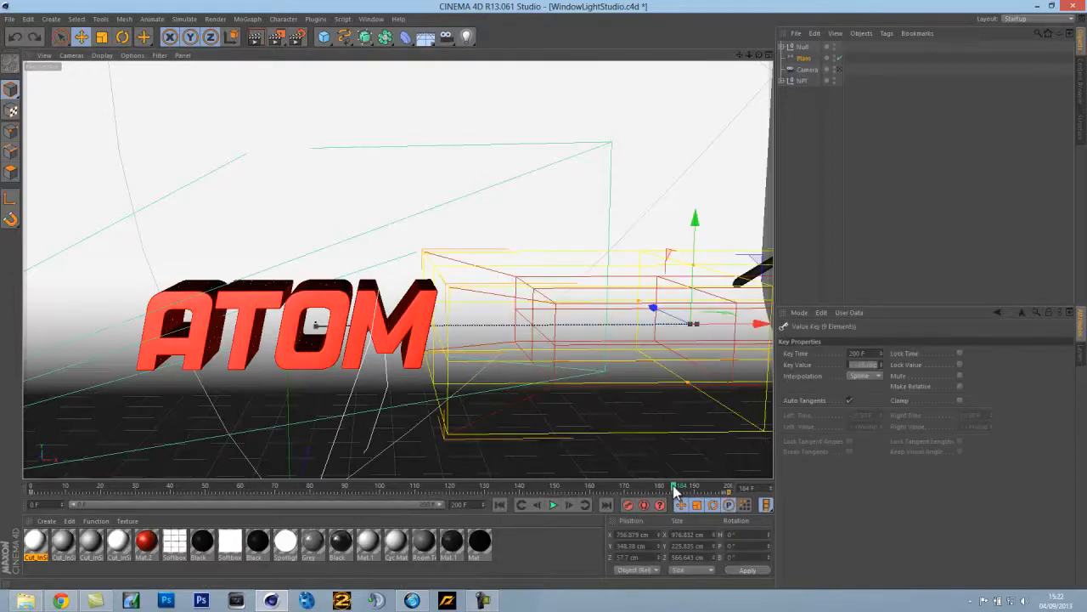
# Move the Plain effector's frame 184 keyframe to frame 200 and scrub the full animation to check its timing
pyautogui.click(728, 497)
pyautogui.moveTo(677, 493); pyautogui.dragTo(748, 494)
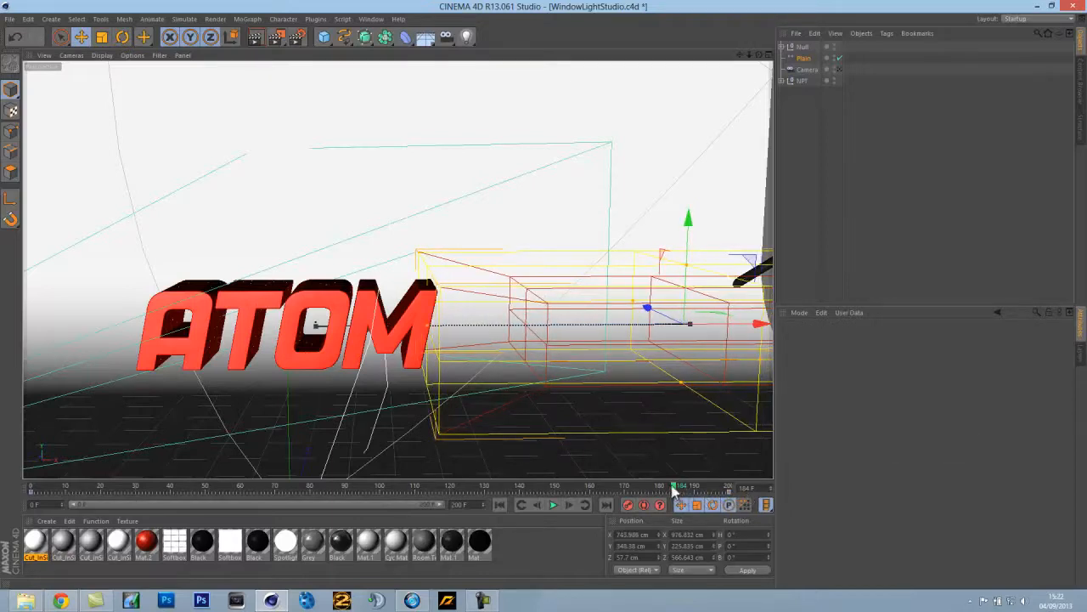
pyautogui.moveTo(639, 491); pyautogui.dragTo(22, 500)
pyautogui.moveTo(236, 475); pyautogui.dragTo(751, 416)
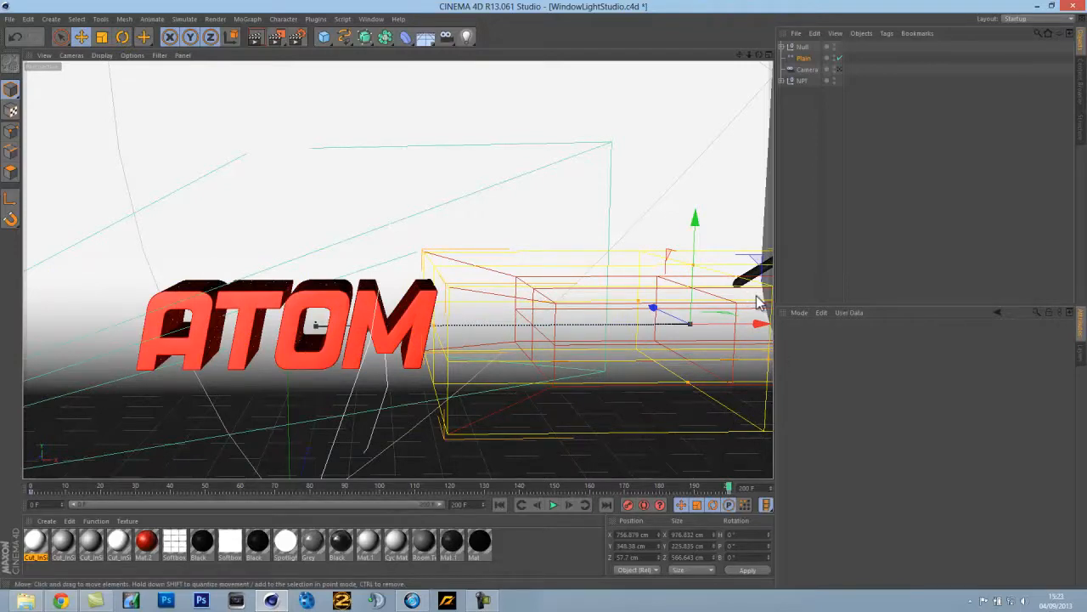
# Look through the first camera, reframe it at frame 80 to about X -467, Y 332, Z -1016 cm, and record a keyframe
pyautogui.click(807, 69)
pyautogui.click(838, 69)
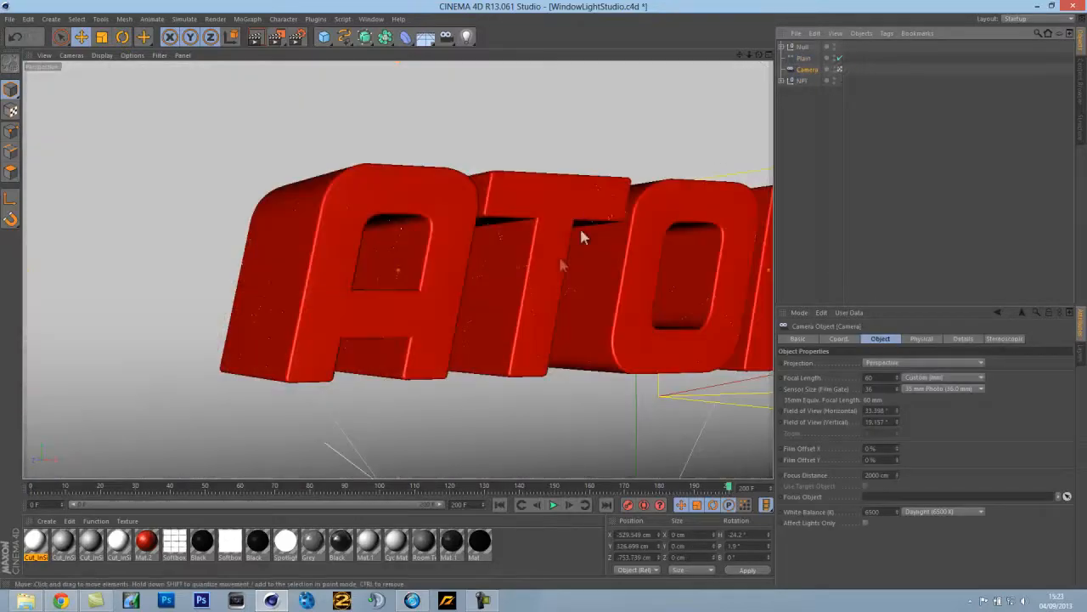
pyautogui.click(30, 485)
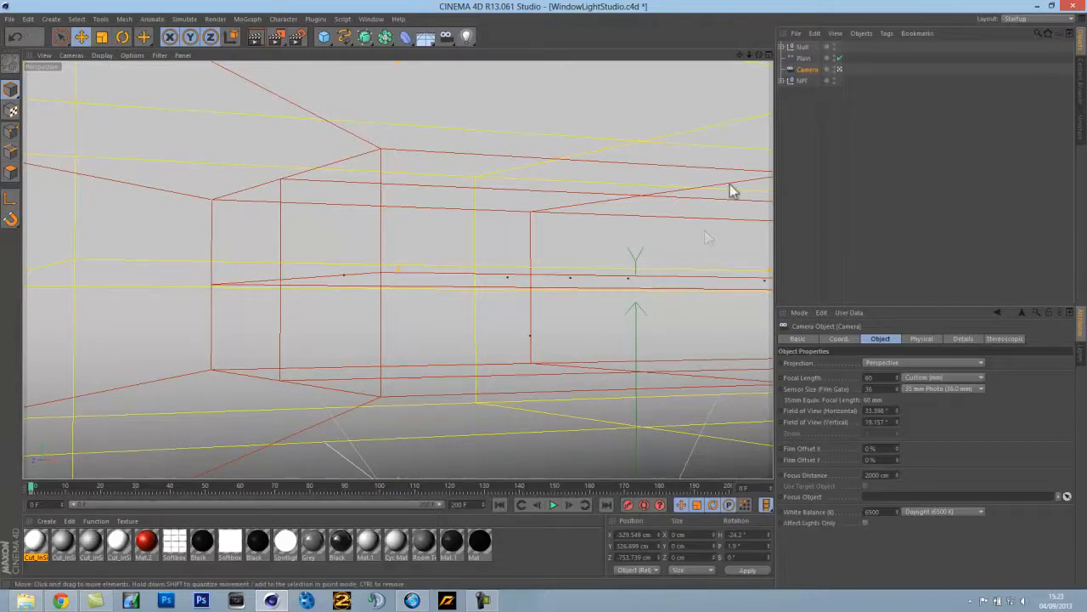
pyautogui.click(242, 489)
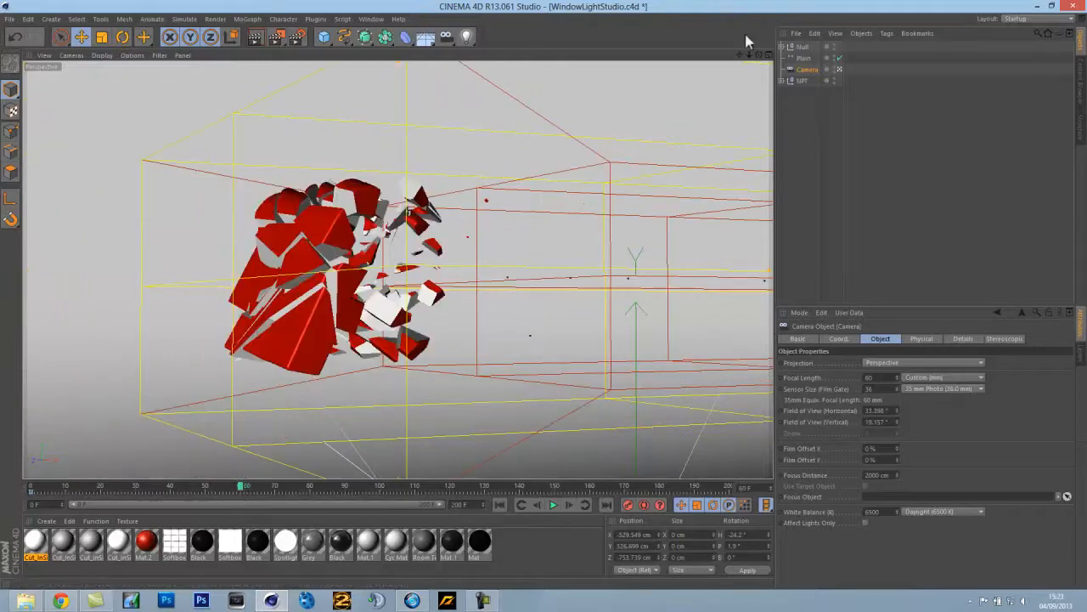
pyautogui.moveTo(242, 490); pyautogui.dragTo(313, 489)
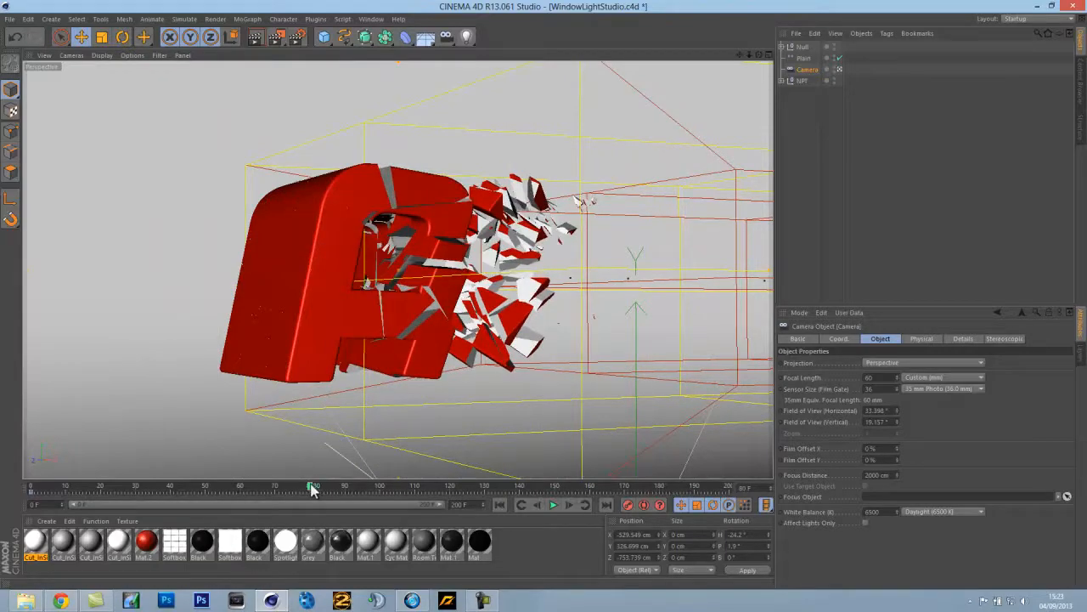
pyautogui.moveTo(739, 57); pyautogui.dragTo(543, 294)
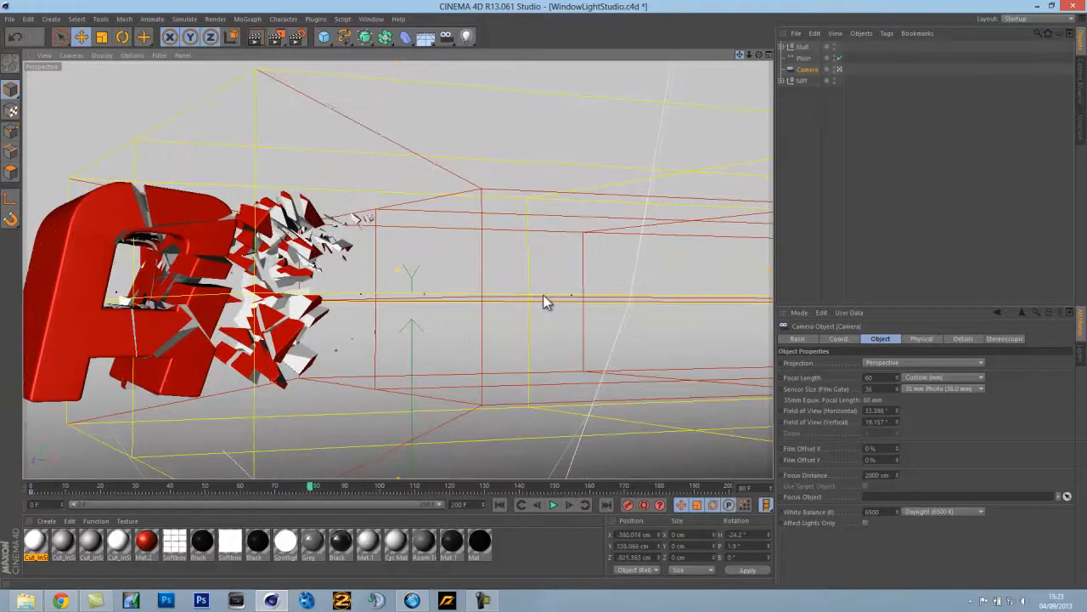
pyautogui.moveTo(748, 56); pyautogui.dragTo(544, 295)
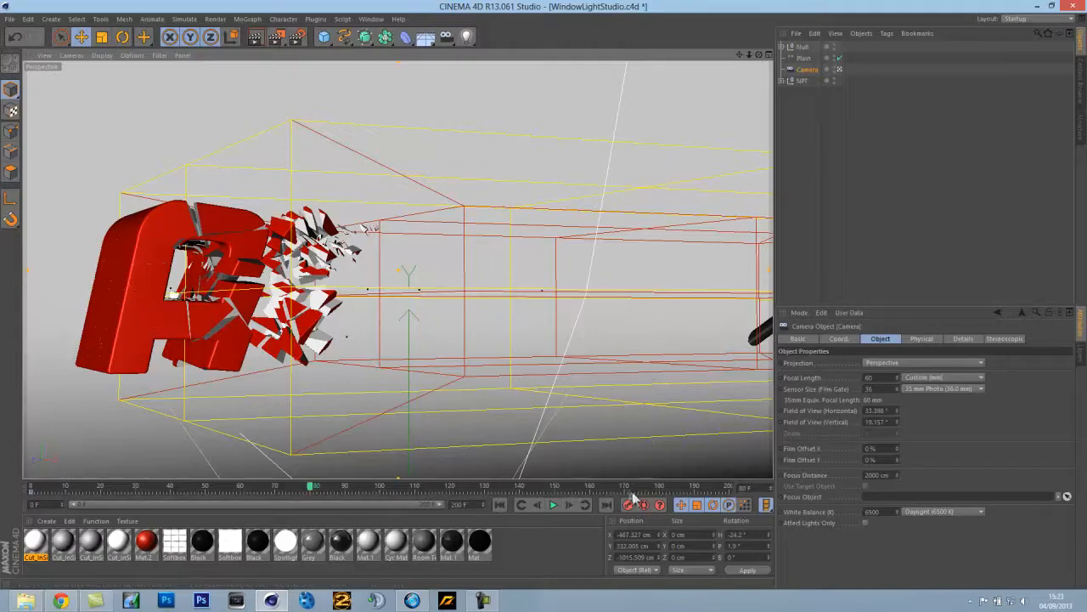
# Record a closer first-camera view at frame 0, about Z -441 cm, and move the camera's frame 80 keyframe to frame 120
pyautogui.moveTo(313, 486); pyautogui.dragTo(30, 512)
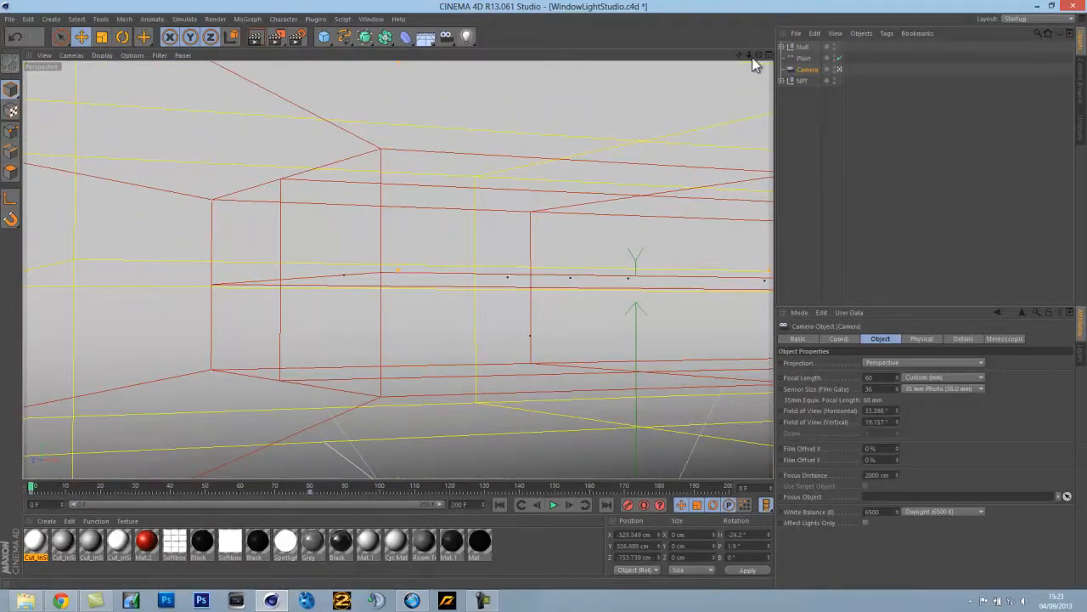
pyautogui.moveTo(746, 57); pyautogui.dragTo(547, 297)
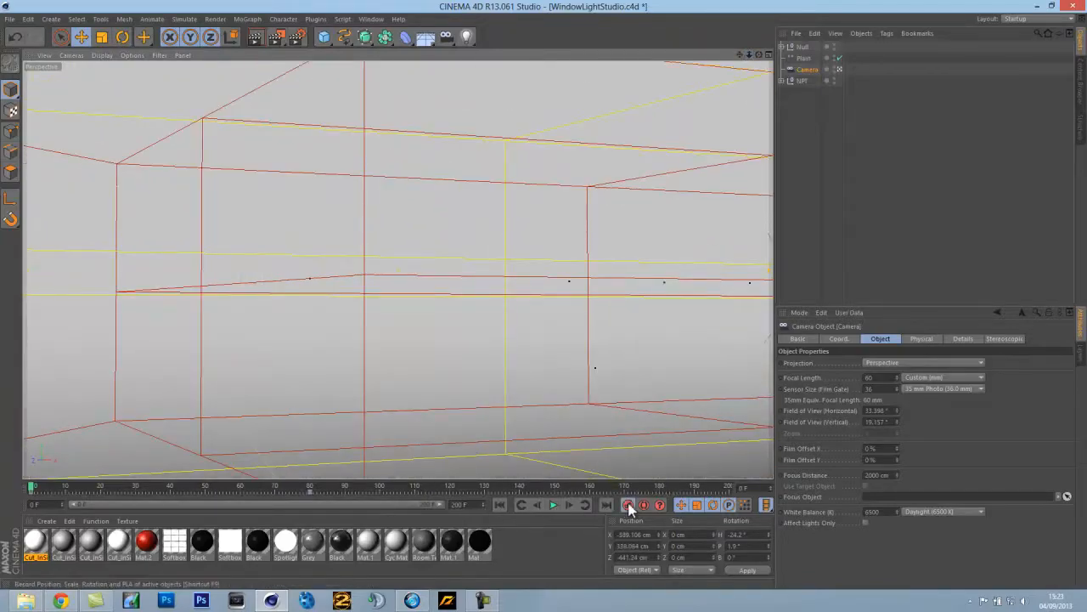
pyautogui.moveTo(32, 491)
pyautogui.mouseDown()
pyautogui.moveTo(309, 481)
pyautogui.moveTo(451, 499)
pyautogui.mouseUp()
pyautogui.moveTo(315, 490); pyautogui.dragTo(452, 498)
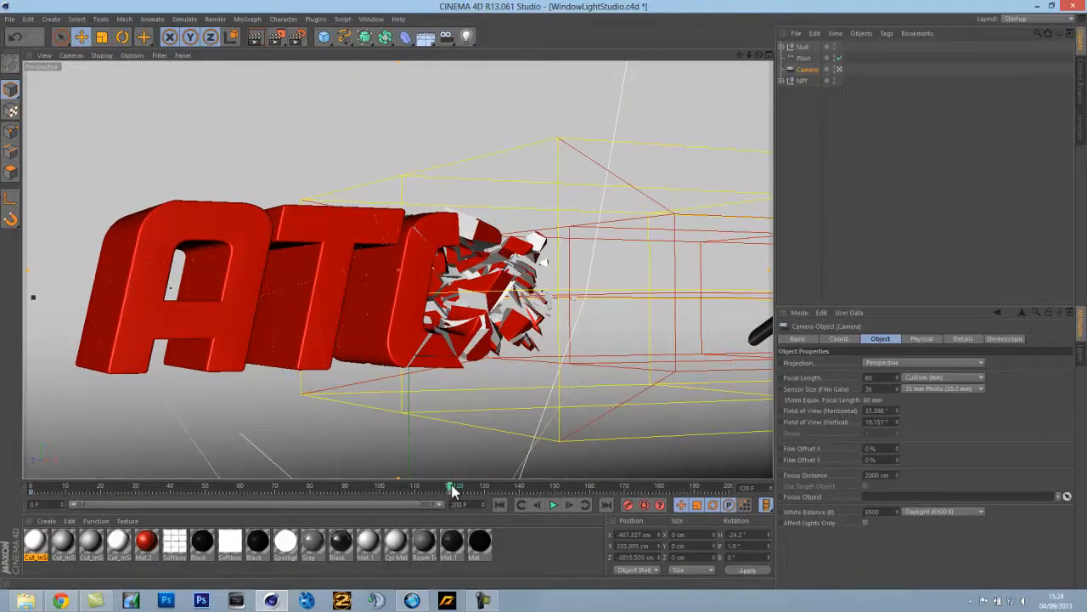
# Add a second camera from the view at frame 120, look through it, and scrub back to frame 97
pyautogui.click(446, 37)
pyautogui.click(844, 47)
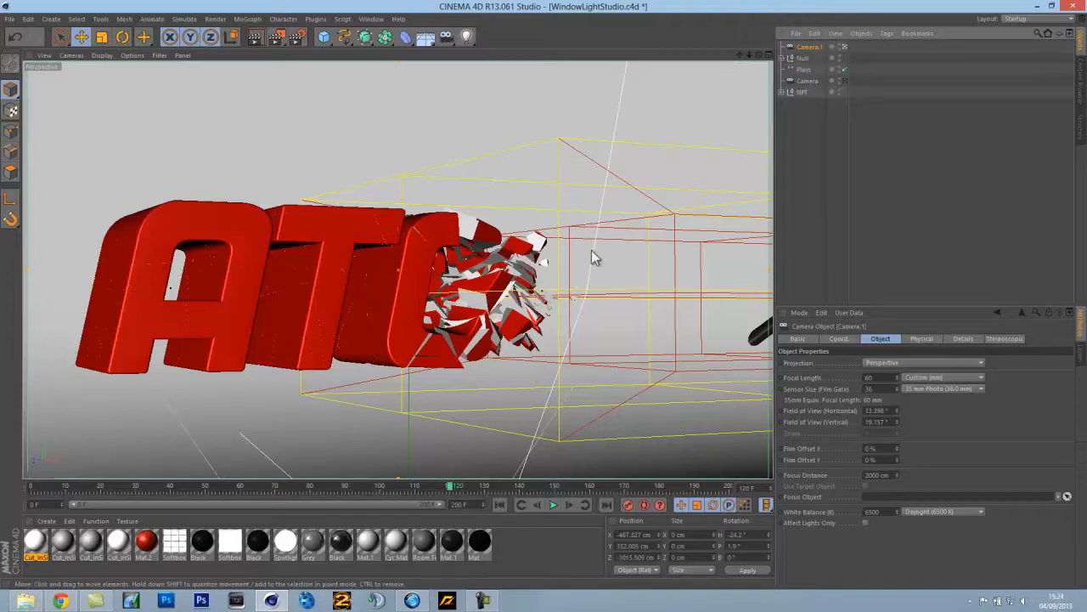
pyautogui.moveTo(450, 491); pyautogui.dragTo(371, 489)
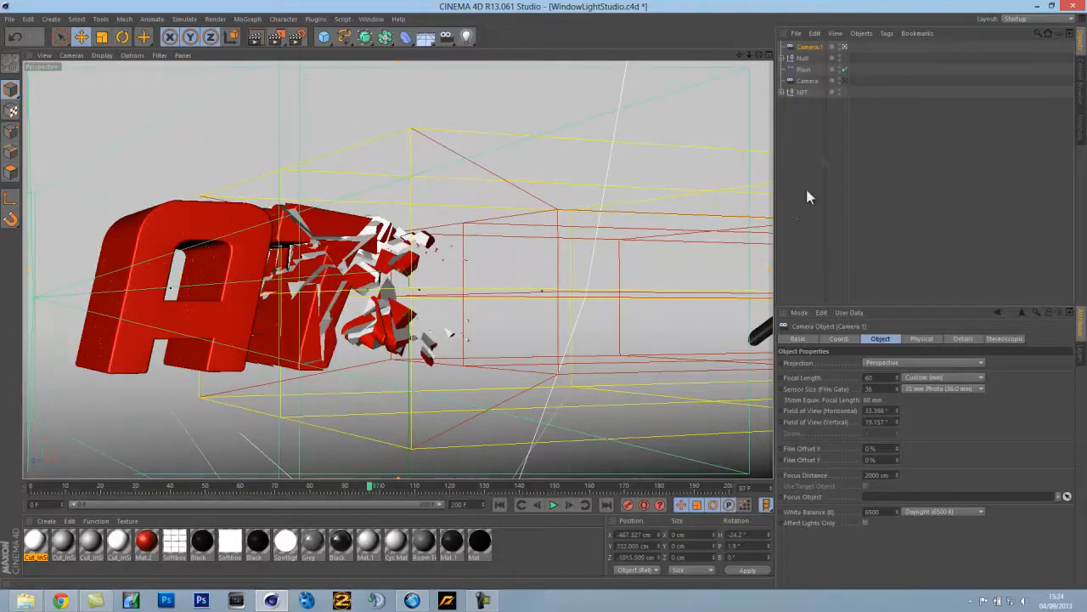
# Check the first camera's move between frames 120 and 80, and switch the view to Camera.1 at frame 80
pyautogui.click(844, 80)
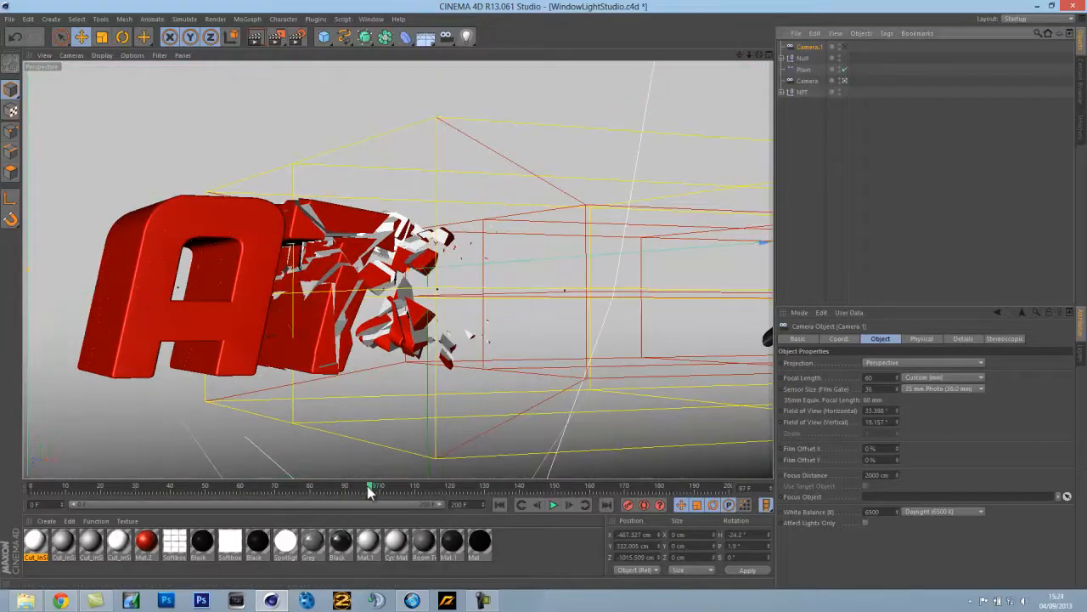
pyautogui.click(812, 81)
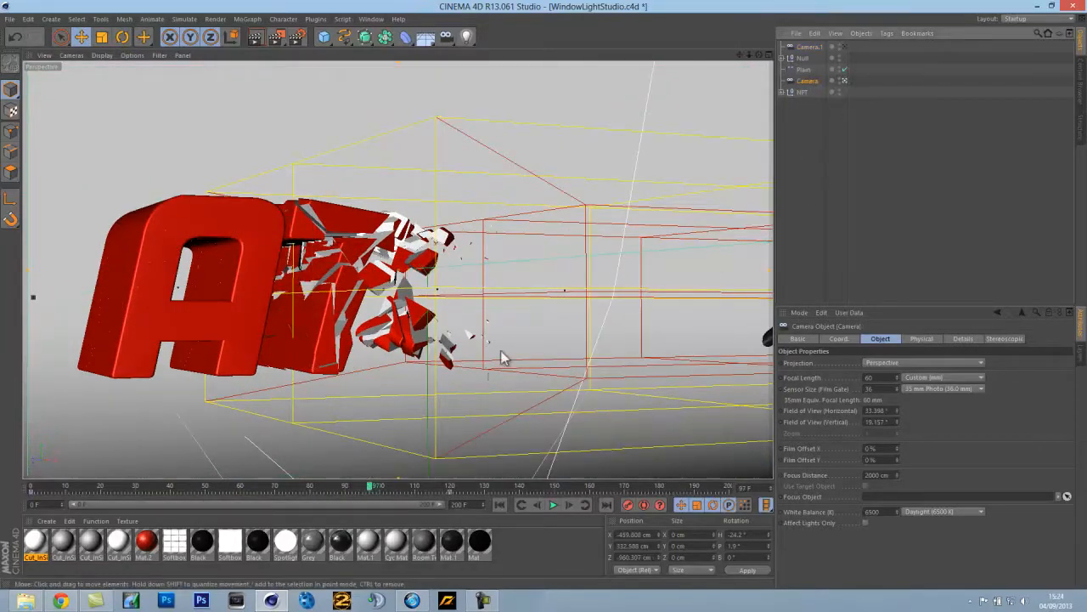
pyautogui.moveTo(399, 487); pyautogui.dragTo(449, 466)
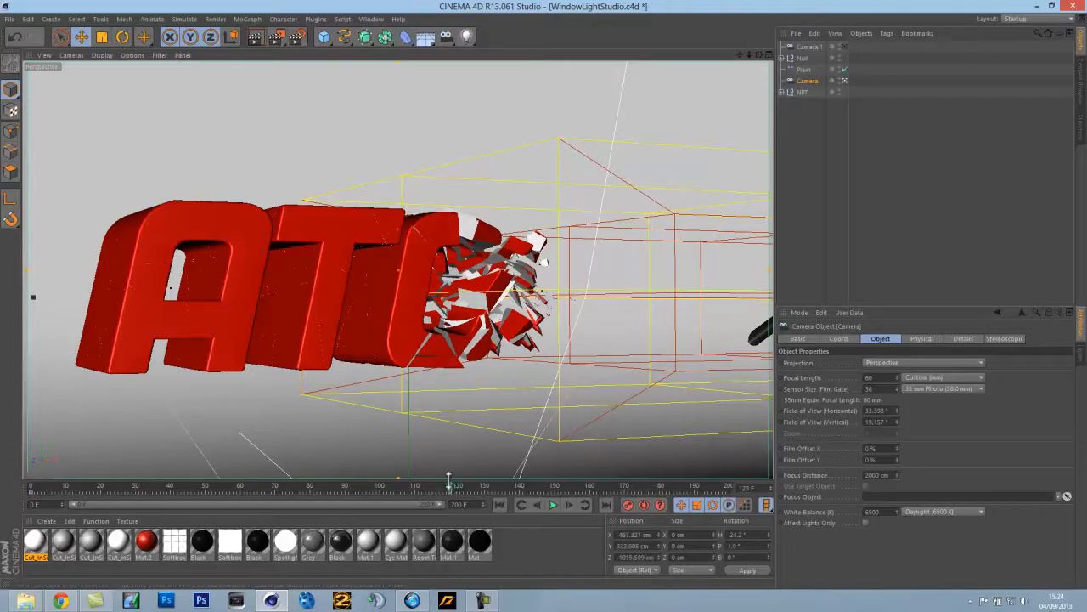
pyautogui.moveTo(451, 491); pyautogui.dragTo(312, 489)
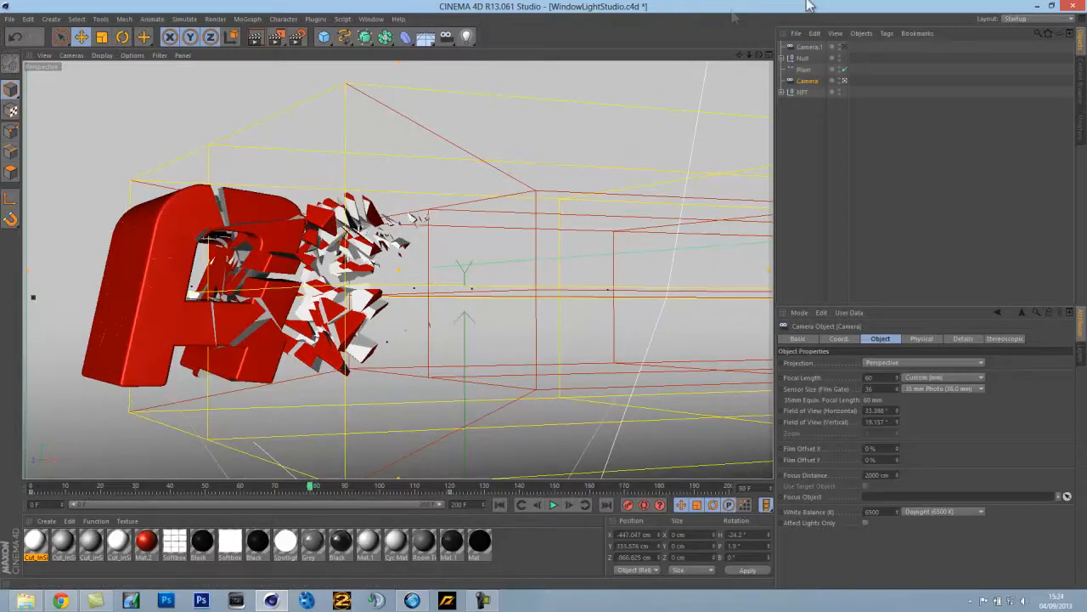
pyautogui.click(814, 47)
pyautogui.click(844, 47)
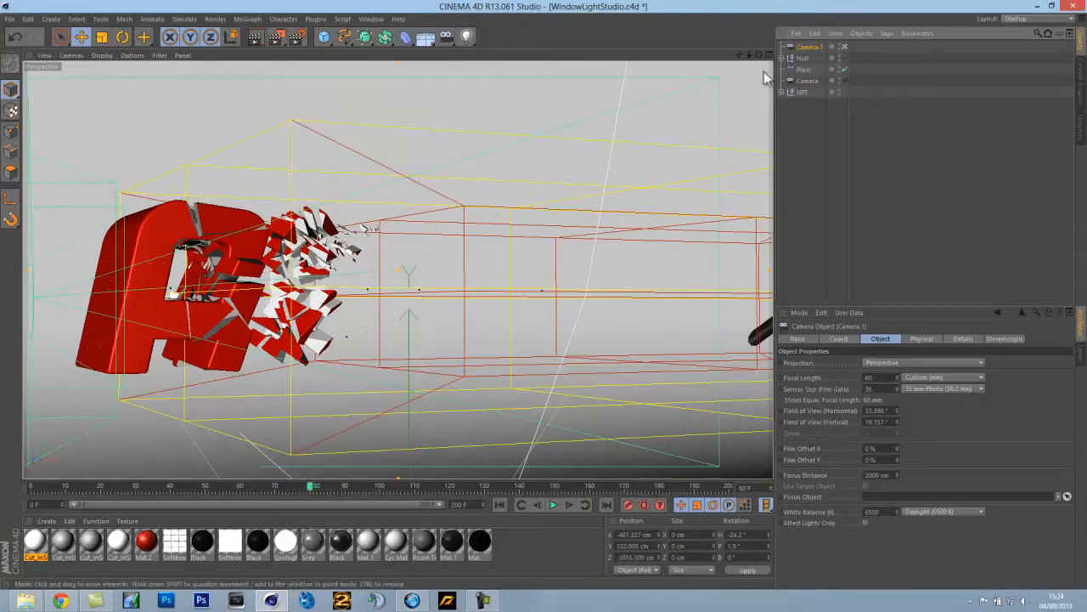
# With the Null selected, orbit and zoom Camera.1 to a close side view of the fragments and record a keyframe at frame 80
pyautogui.moveTo(760, 58); pyautogui.dragTo(547, 303)
pyautogui.click(801, 58)
pyautogui.moveTo(760, 55); pyautogui.dragTo(546, 301)
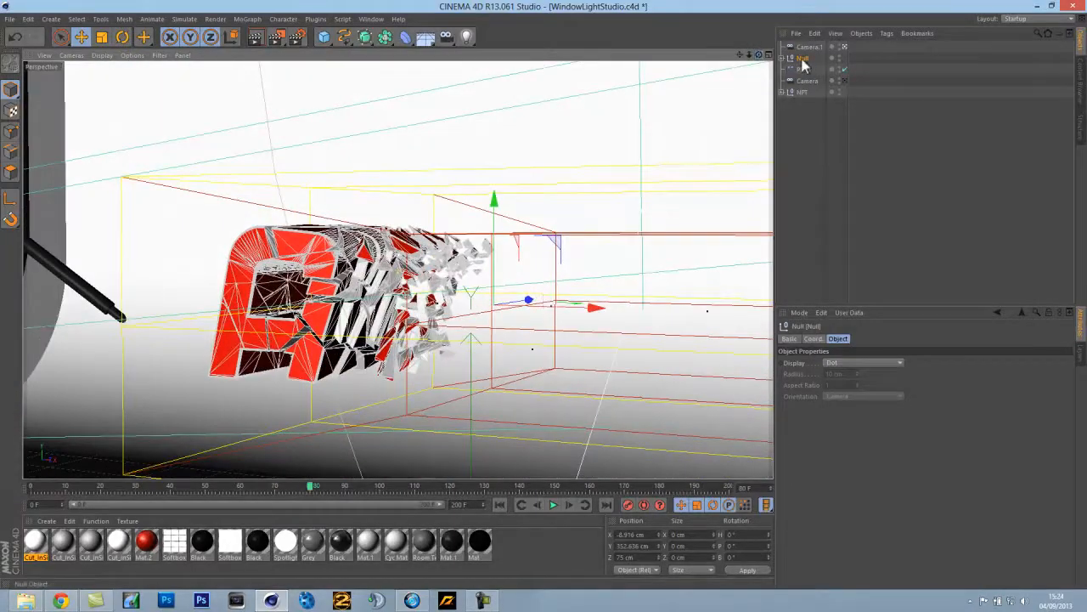
pyautogui.click(805, 80)
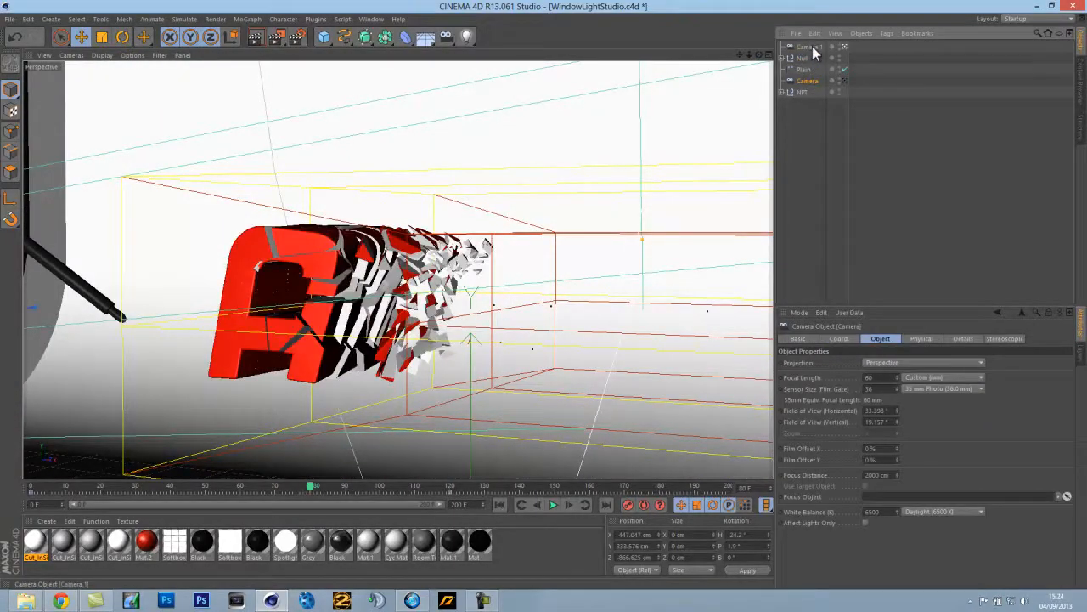
pyautogui.click(806, 57)
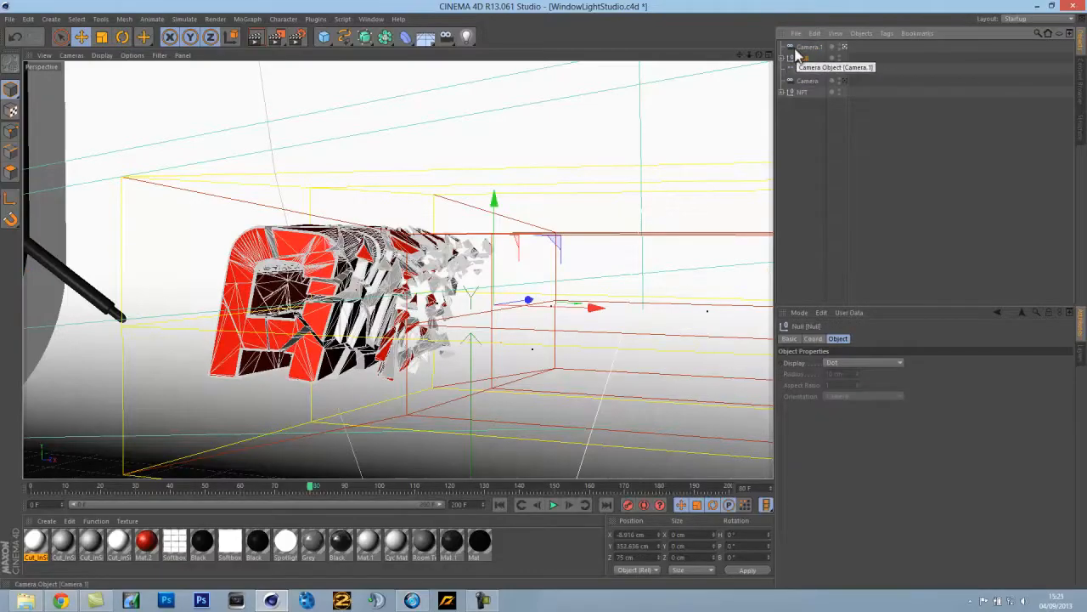
pyautogui.moveTo(759, 54)
pyautogui.mouseDown()
pyautogui.moveTo(546, 301)
pyautogui.moveTo(339, 259)
pyautogui.moveTo(752, 58)
pyautogui.mouseUp()
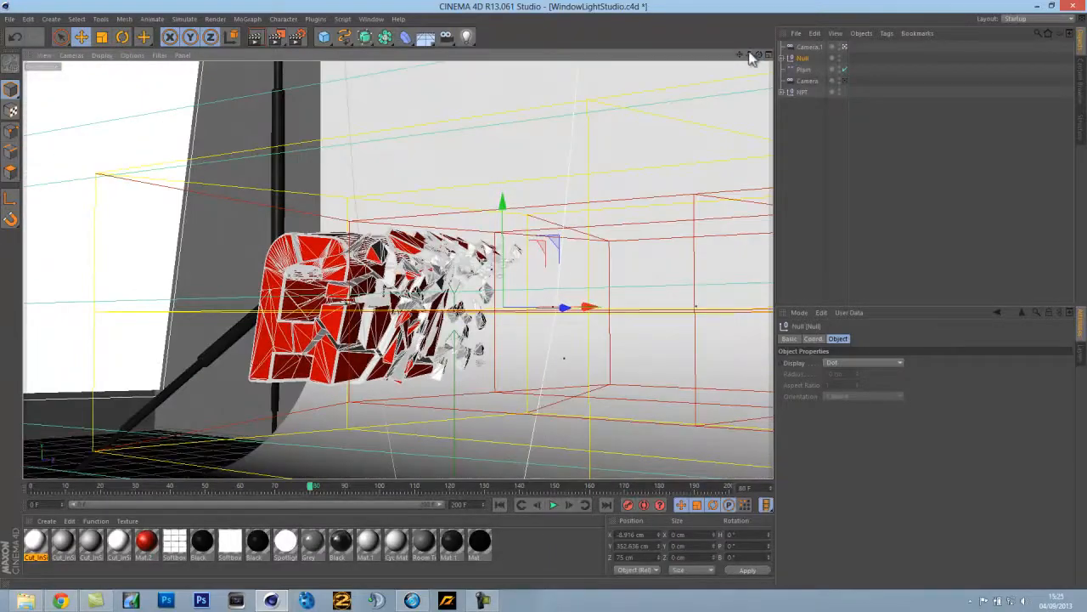
pyautogui.moveTo(544, 295)
pyautogui.mouseDown()
pyautogui.moveTo(749, 60)
pyautogui.moveTo(544, 301)
pyautogui.moveTo(556, 301)
pyautogui.moveTo(544, 301)
pyautogui.moveTo(750, 59)
pyautogui.moveTo(544, 296)
pyautogui.mouseUp()
pyautogui.moveTo(748, 56); pyautogui.dragTo(548, 295)
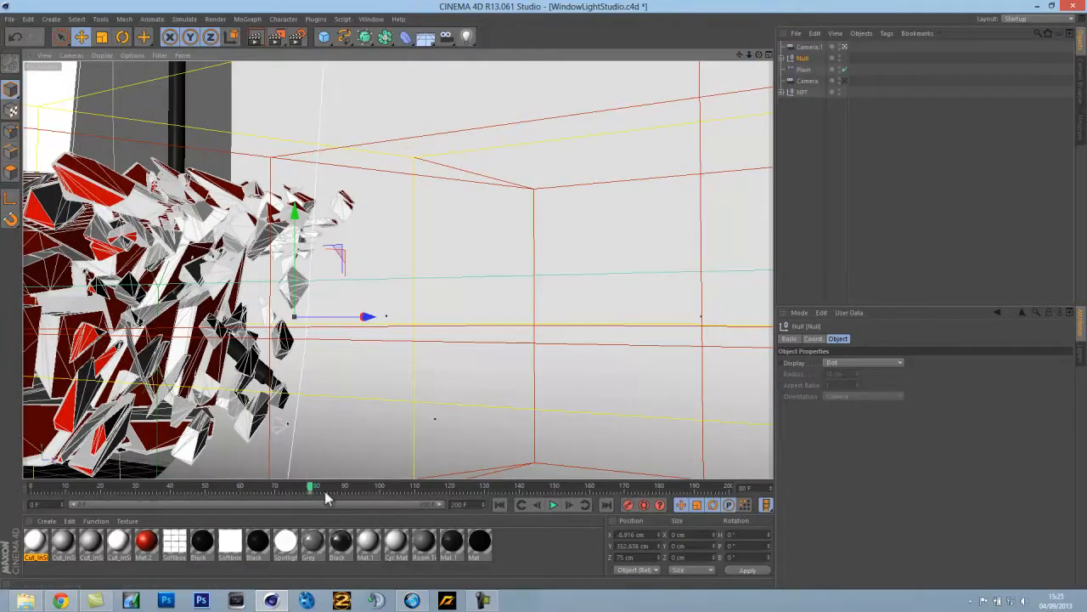
# Zoom out and orbit Camera.1 around the text at frame 150 and record a keyframe with the Null still selected
pyautogui.moveTo(313, 491); pyautogui.dragTo(555, 482)
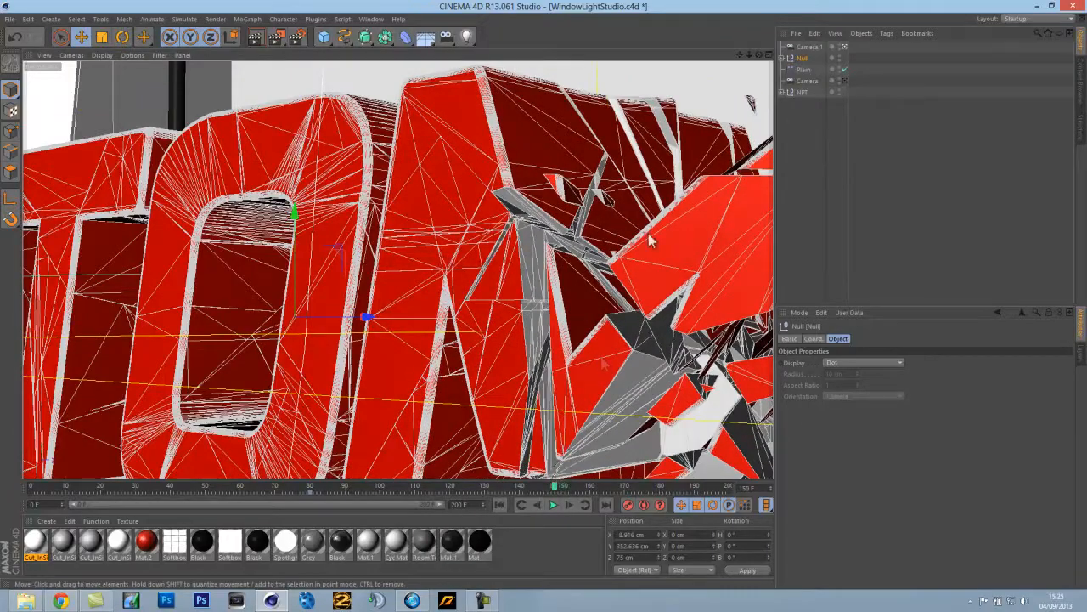
pyautogui.scroll(-10, 547, 302)
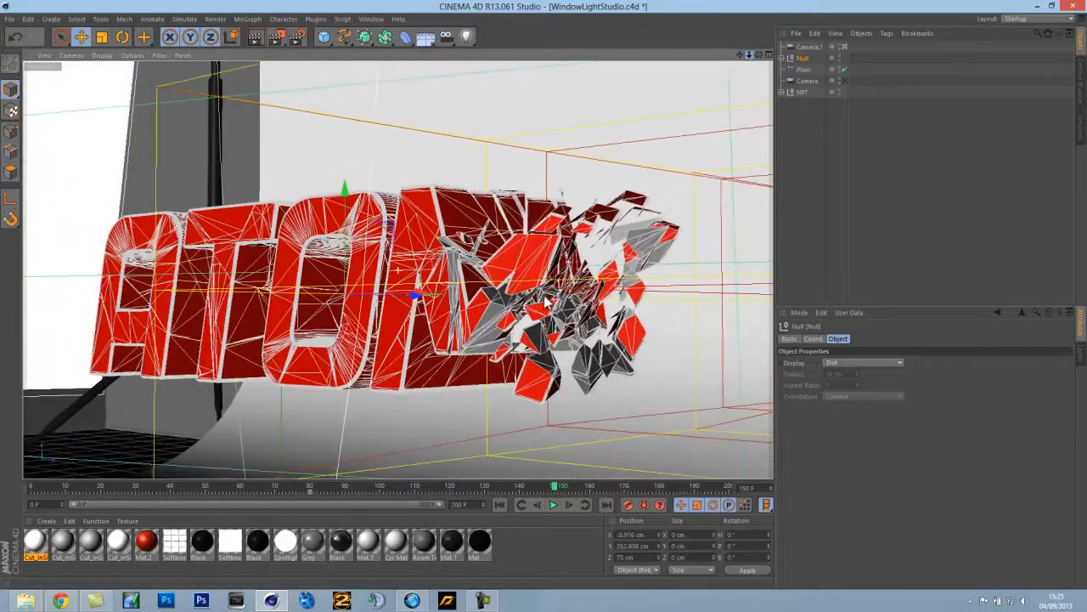
pyautogui.keyDown('alt'); pyautogui.moveTo(547, 303); pyautogui.dragTo(547, 303, button='right'); pyautogui.keyUp('alt')
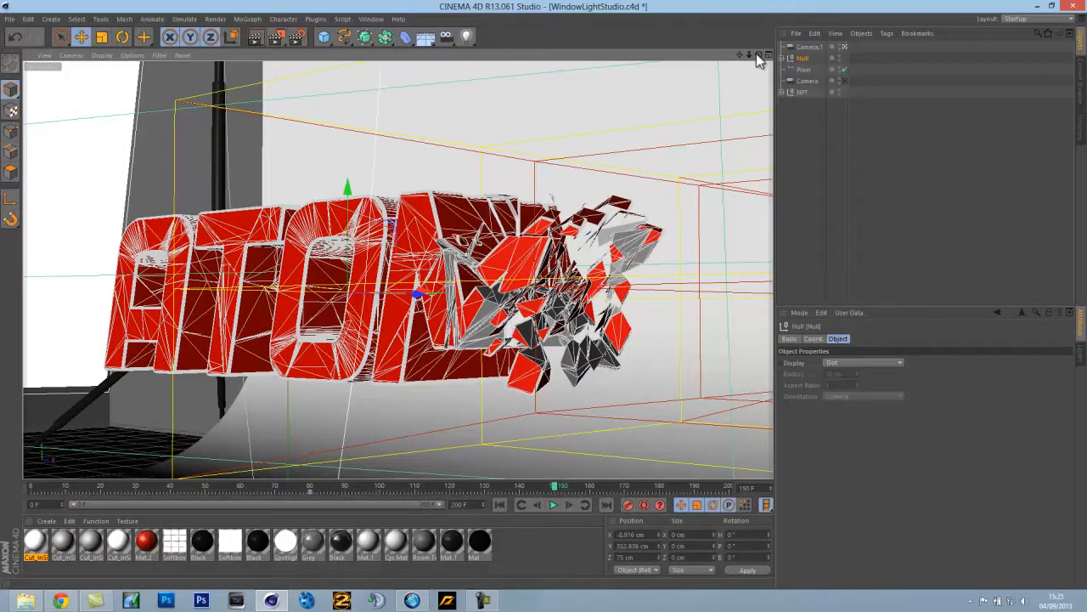
pyautogui.moveTo(756, 53); pyautogui.dragTo(546, 299)
pyautogui.moveTo(749, 56); pyautogui.dragTo(749, 56)
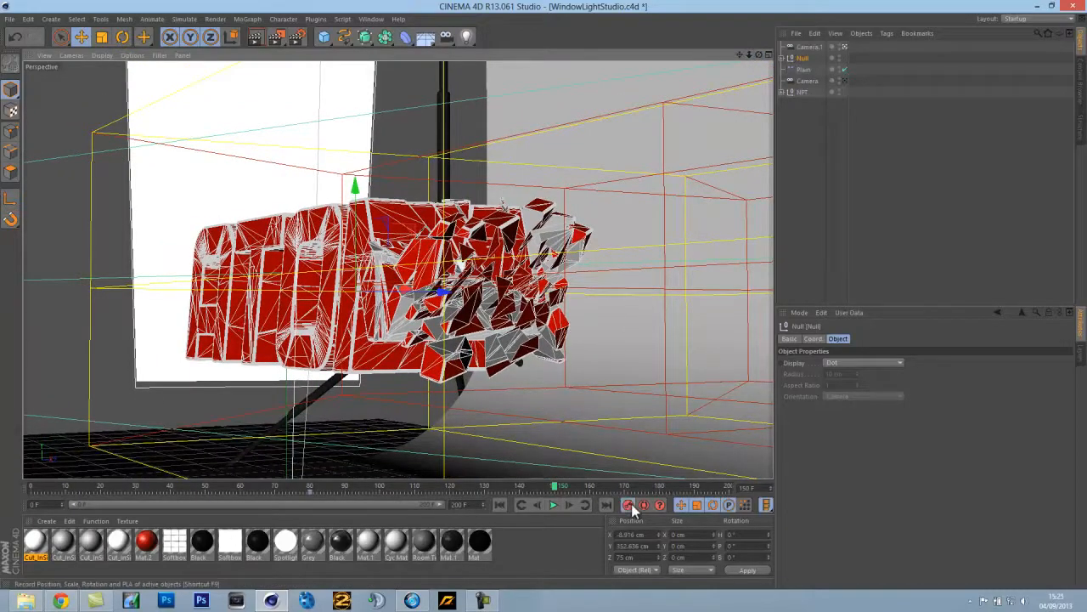
# Scrub back to frame 93 and delete the Null's keyframes at frames 150 and 80
pyautogui.moveTo(558, 491); pyautogui.dragTo(355, 487)
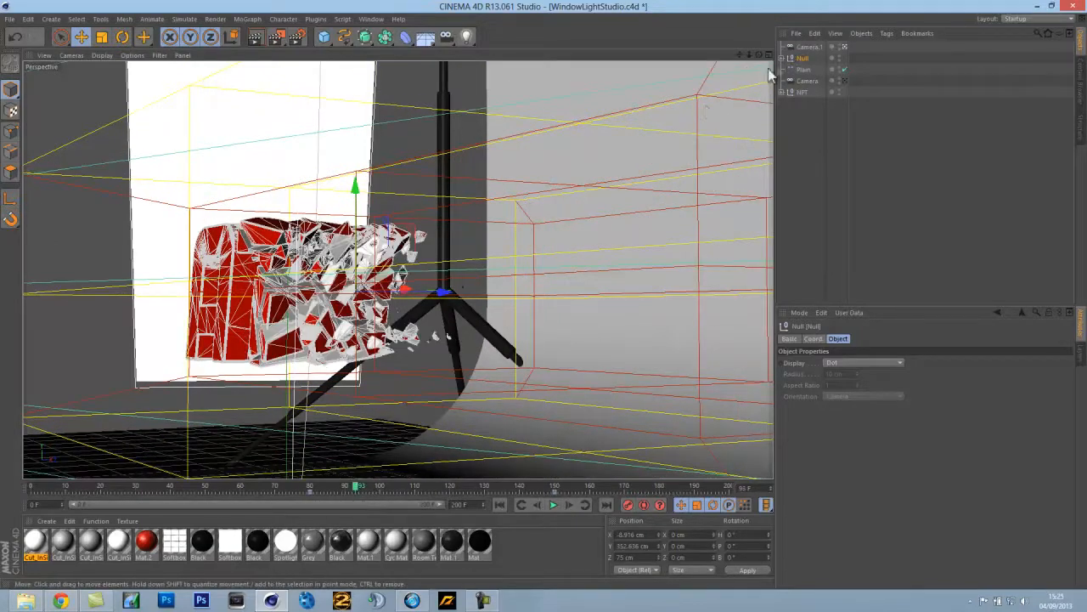
pyautogui.click(805, 47)
pyautogui.click(805, 58)
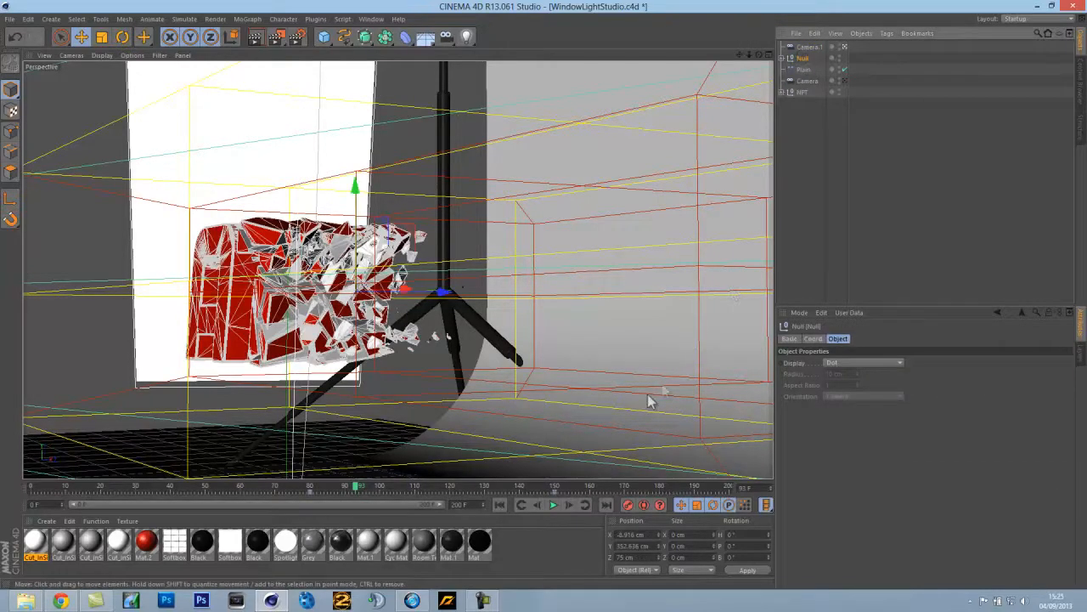
pyautogui.click(555, 493)
pyautogui.press('Delete')
pyautogui.click(311, 493)
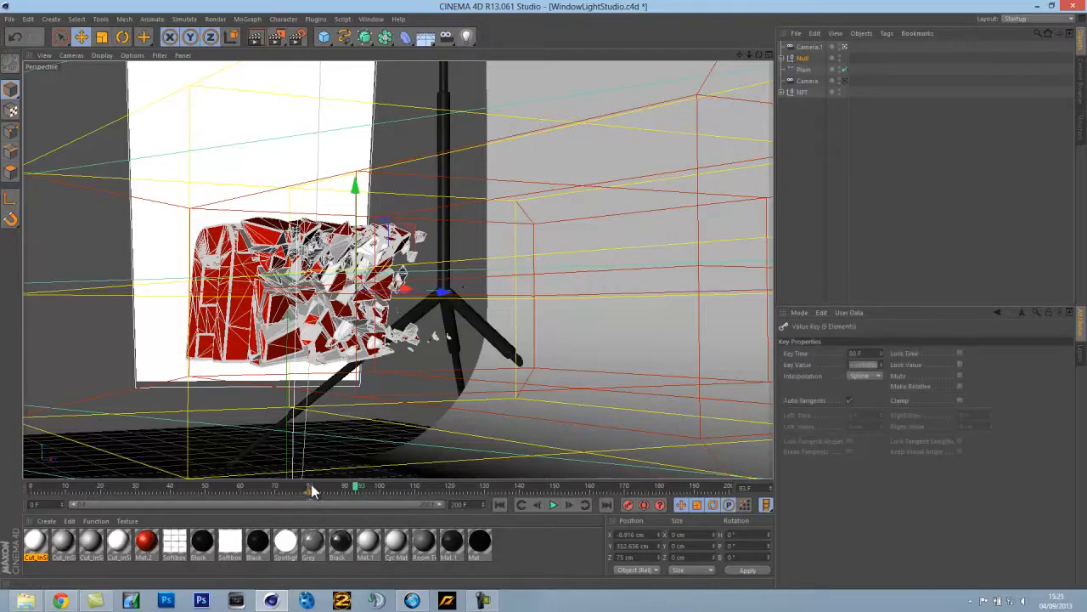
pyautogui.press('Delete')
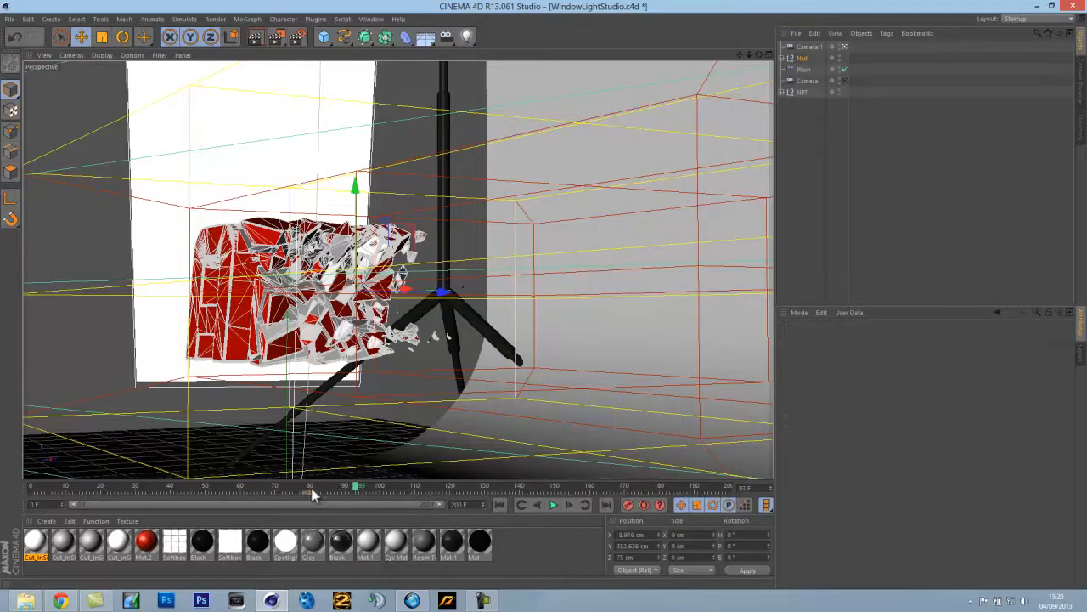
# Reframe Camera.1 close to the fragments at frame 80, with heading about 49°, and record a keyframe for the camera
pyautogui.click(312, 488)
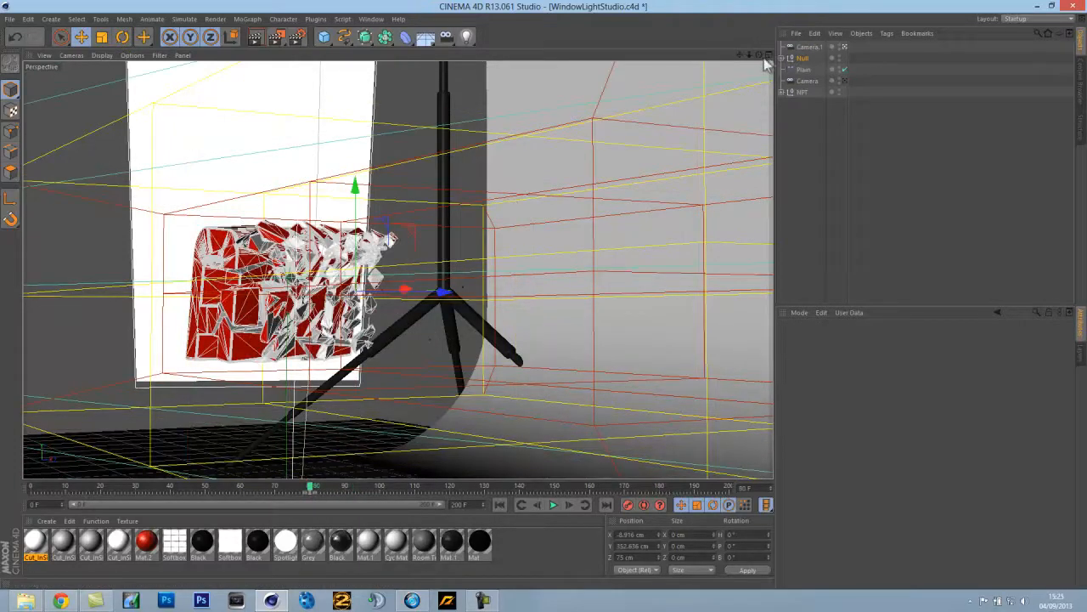
pyautogui.moveTo(745, 54); pyautogui.dragTo(544, 295)
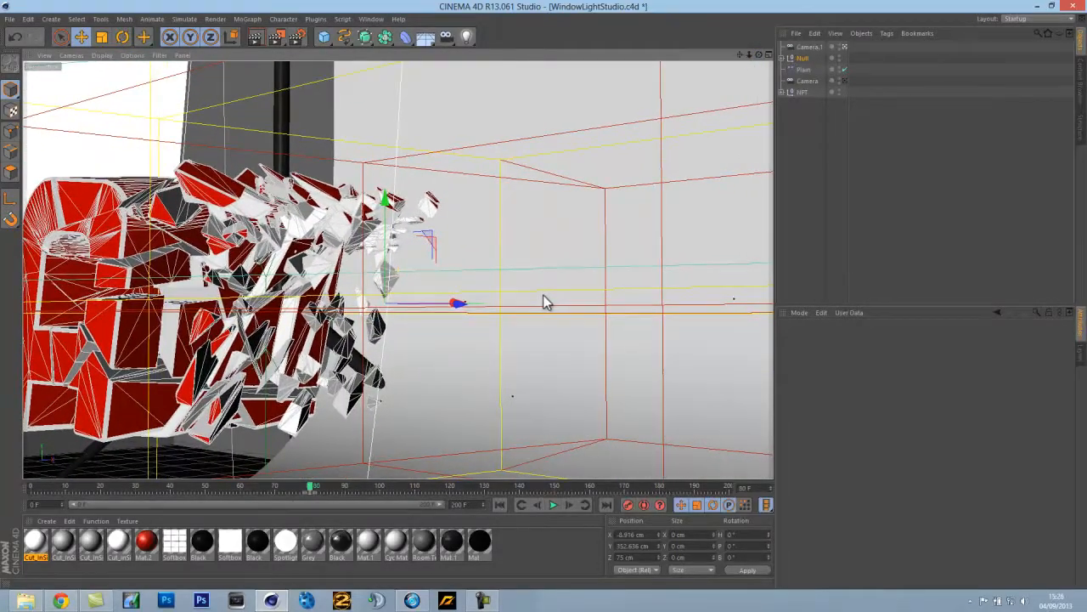
pyautogui.moveTo(749, 57); pyautogui.dragTo(545, 295)
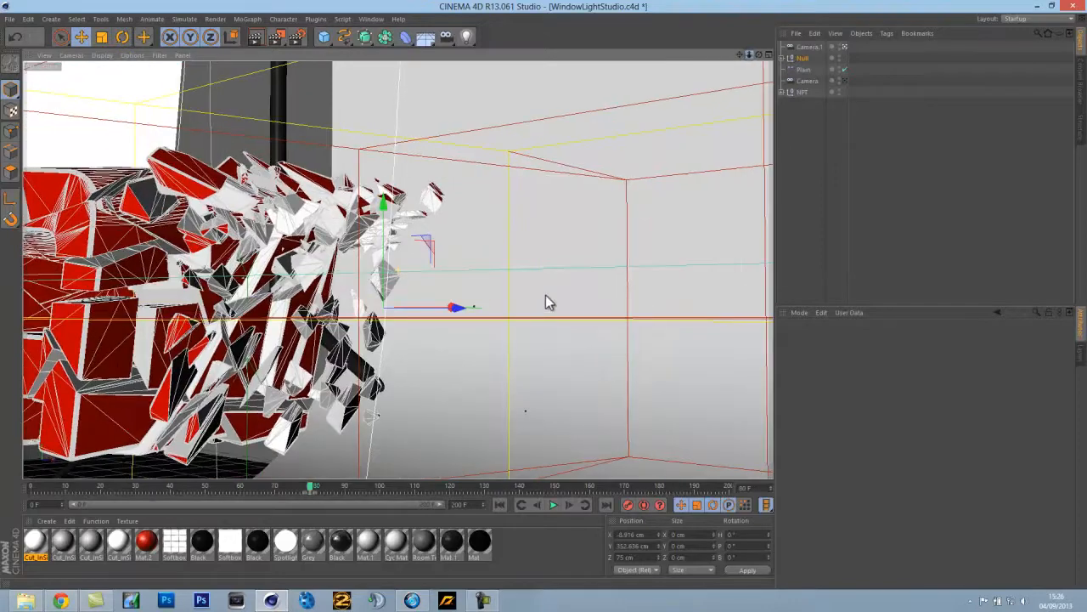
pyautogui.click(819, 48)
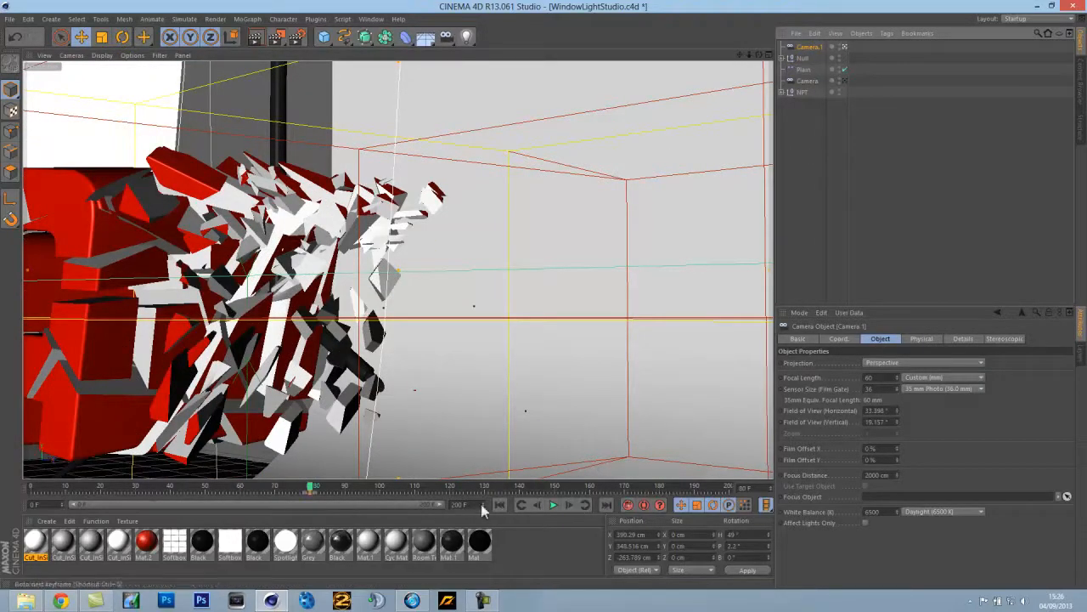
# Advance to frame 150, pull Camera.1 back and orbit it to a heading of about 62° so the whole text fits the view
pyautogui.moveTo(312, 489); pyautogui.dragTo(554, 485)
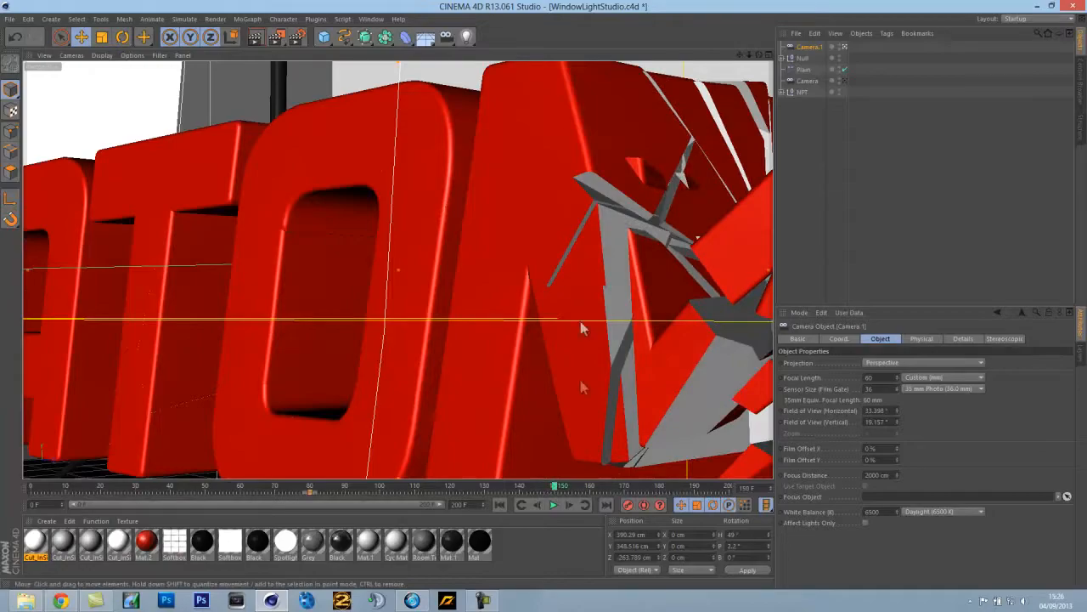
pyautogui.moveTo(750, 55); pyautogui.dragTo(546, 305)
pyautogui.moveTo(759, 55); pyautogui.dragTo(546, 303)
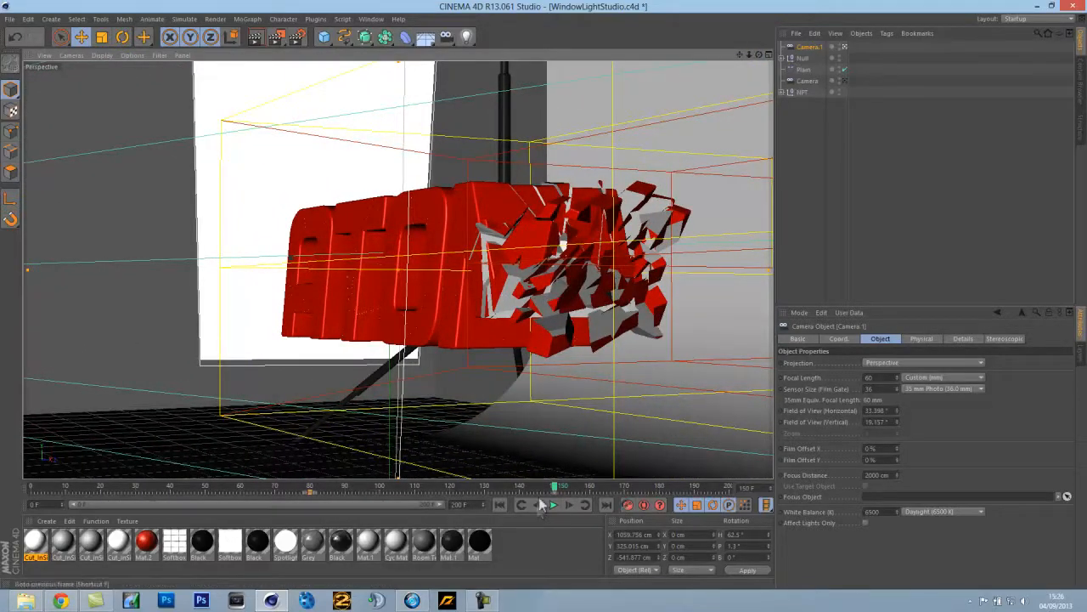
# Add a third camera at frame 130, look through it and orbit it around the Null to face the ATOM text from the front
pyautogui.moveTo(553, 487)
pyautogui.mouseDown()
pyautogui.moveTo(285, 491)
pyautogui.moveTo(567, 487)
pyautogui.moveTo(553, 486)
pyautogui.mouseUp()
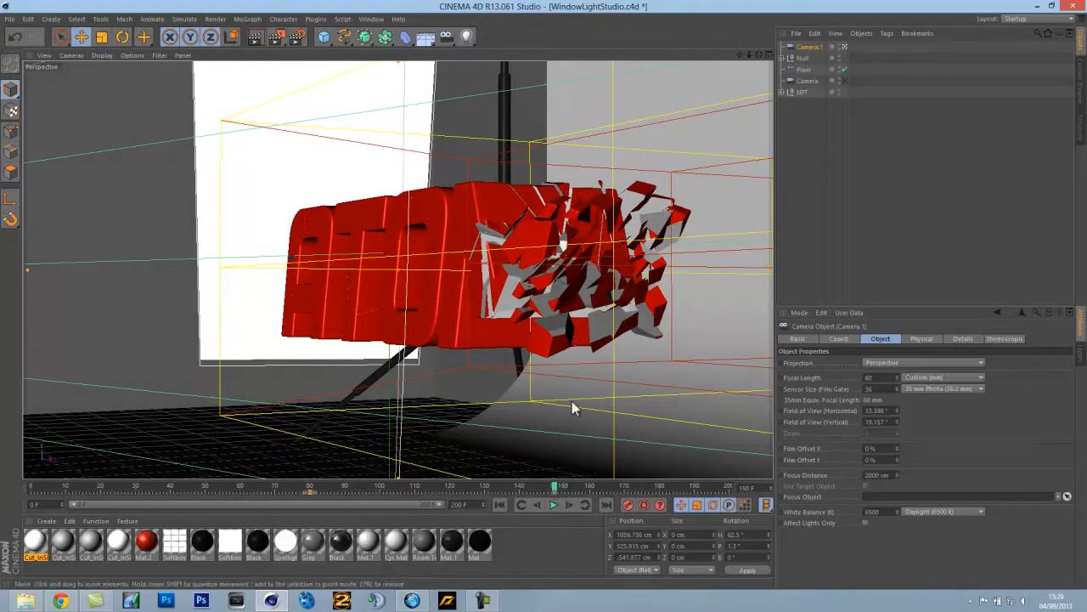
pyautogui.moveTo(553, 488); pyautogui.dragTo(486, 491)
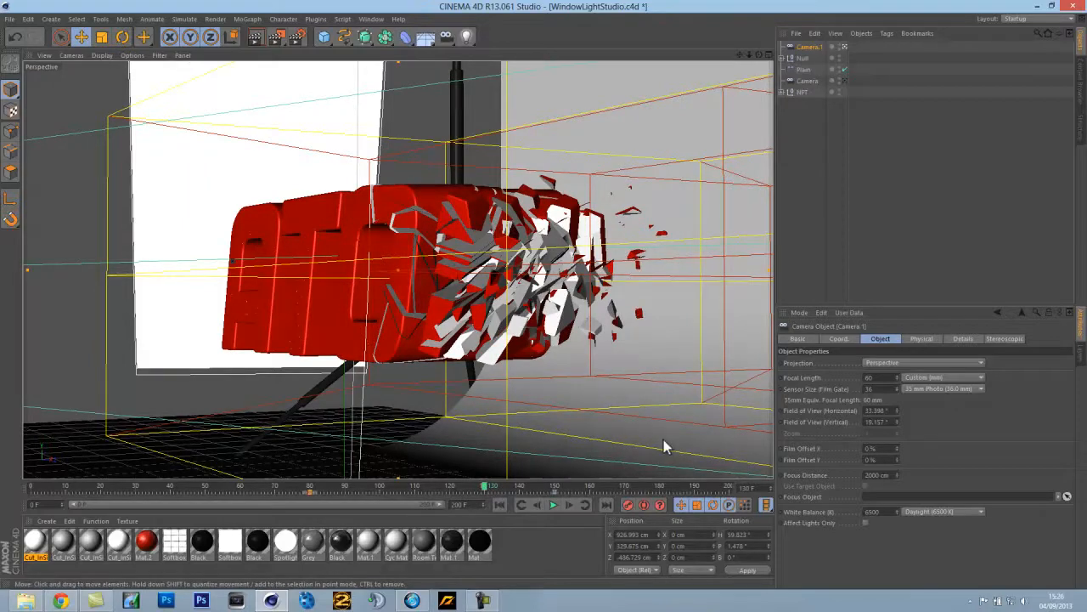
pyautogui.click(445, 37)
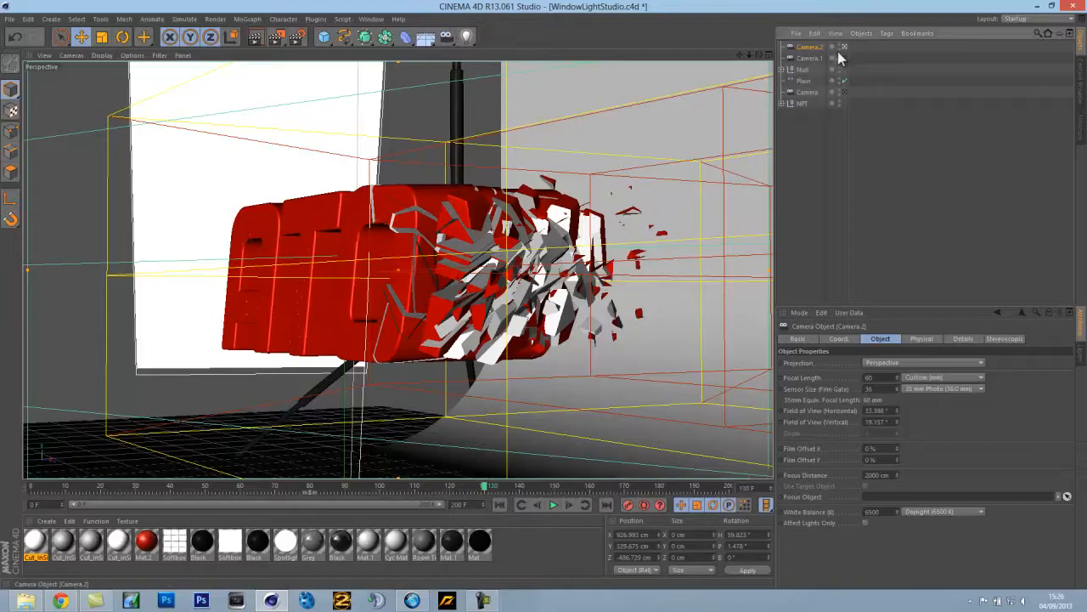
pyautogui.moveTo(758, 54); pyautogui.dragTo(546, 293)
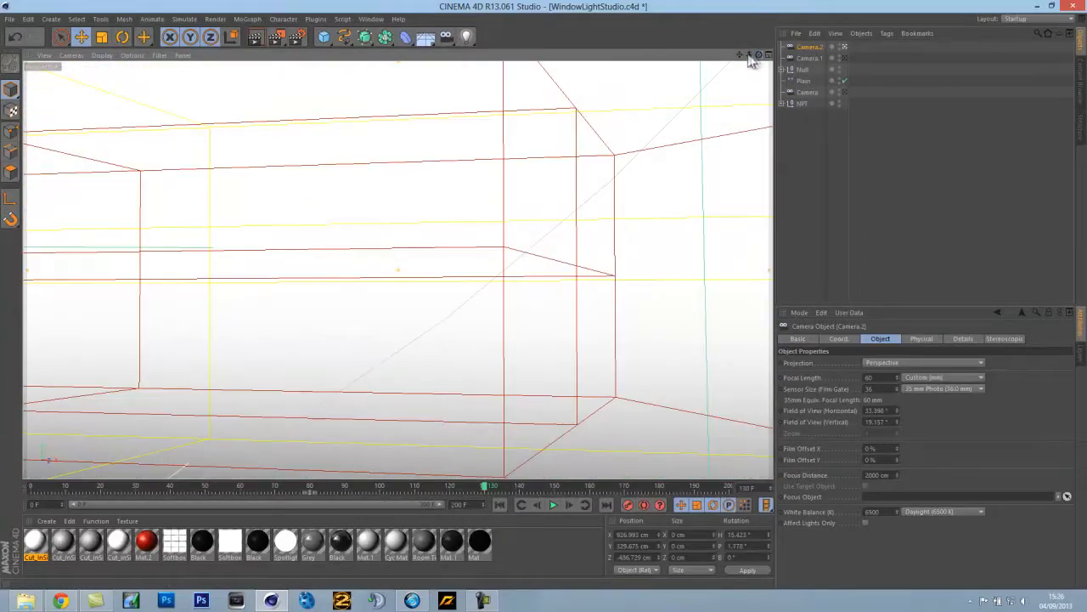
pyautogui.click(802, 70)
pyautogui.moveTo(742, 61); pyautogui.dragTo(546, 301)
pyautogui.moveTo(758, 55); pyautogui.dragTo(551, 299)
pyautogui.moveTo(737, 62); pyautogui.dragTo(759, 56)
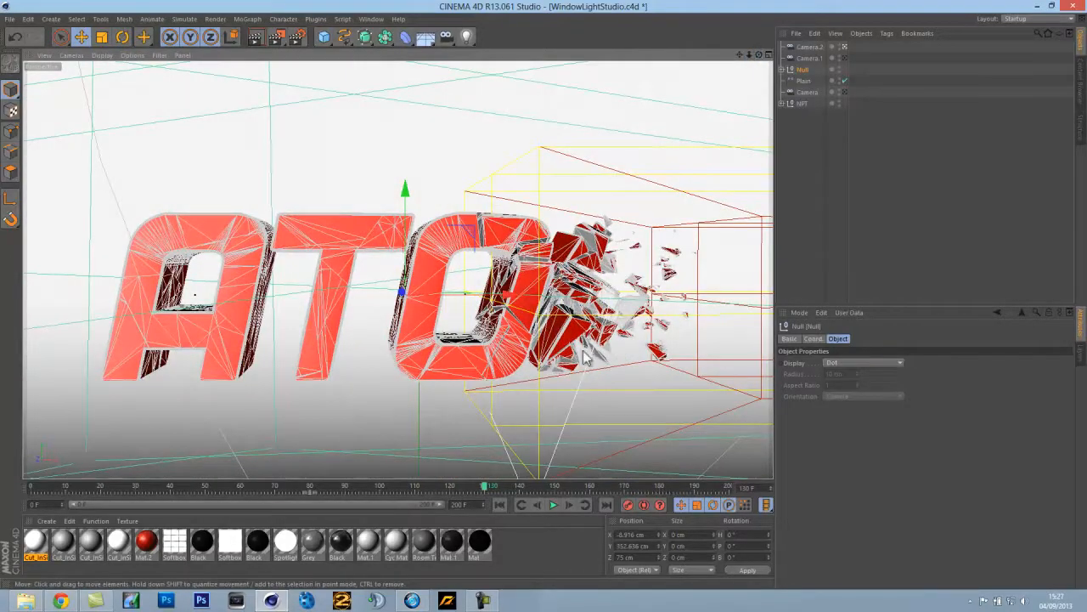
# At frame 200, frame the whole text frontally, pull Camera.2 back to about Z -2283 cm and record a keyframe
pyautogui.moveTo(487, 493); pyautogui.dragTo(739, 490)
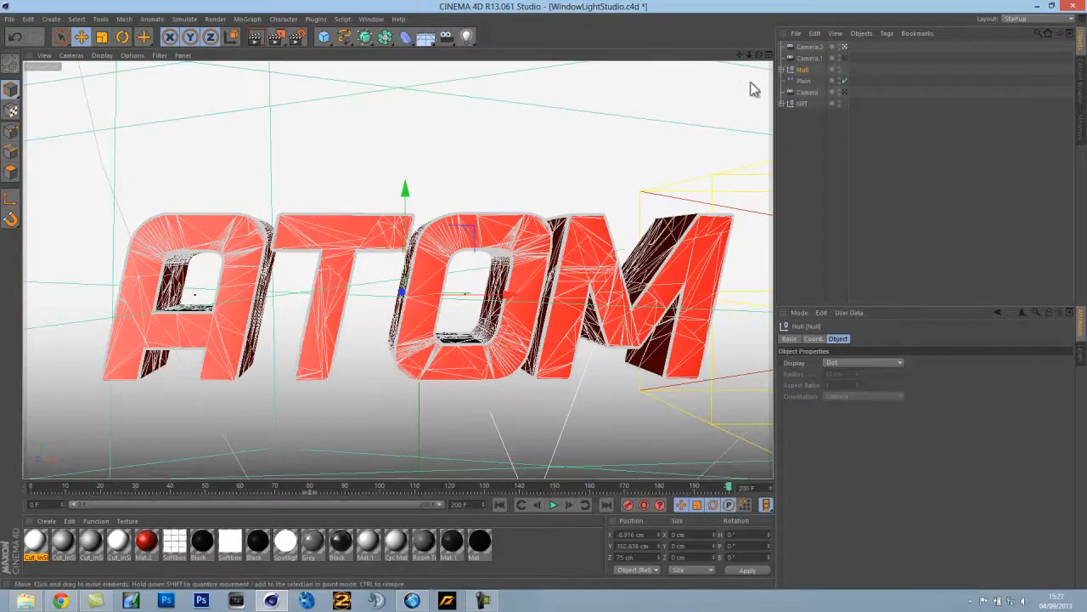
pyautogui.moveTo(758, 54); pyautogui.dragTo(545, 302)
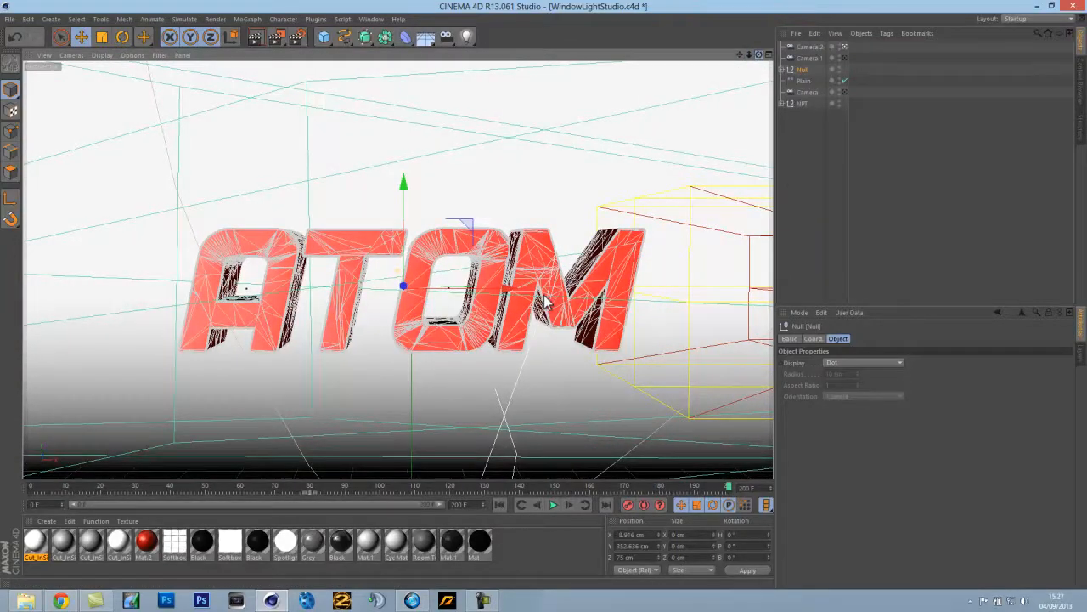
pyautogui.moveTo(740, 55); pyautogui.dragTo(545, 302)
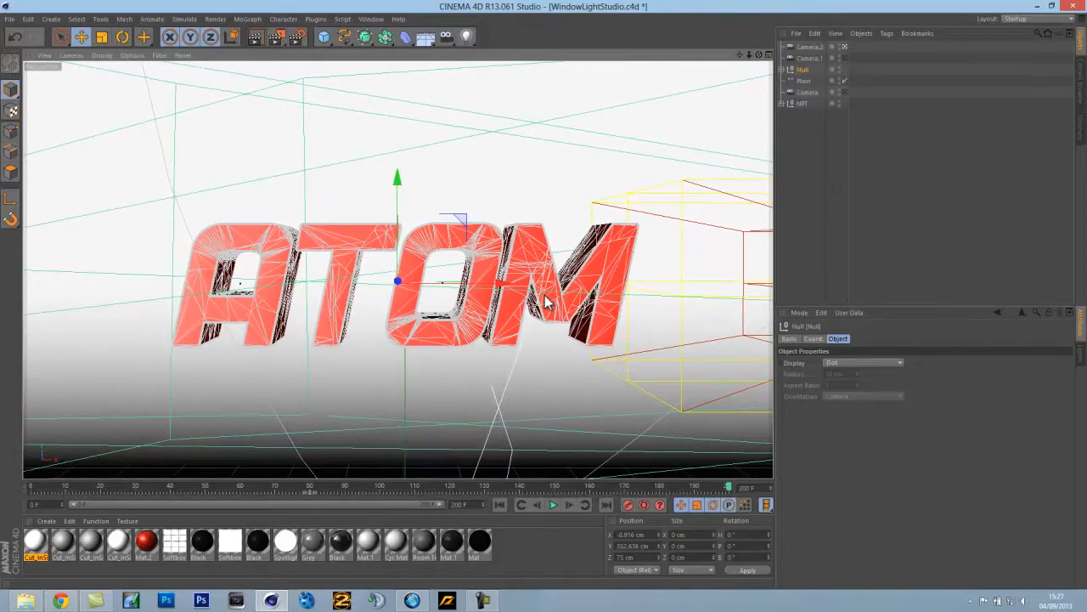
pyautogui.moveTo(744, 59); pyautogui.dragTo(546, 302)
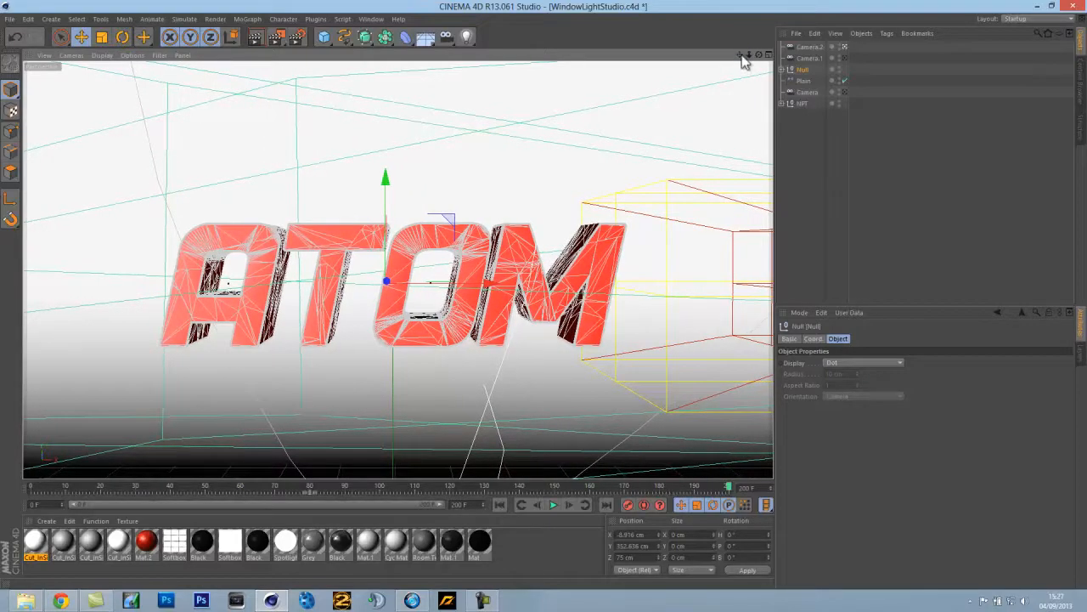
pyautogui.moveTo(751, 58); pyautogui.dragTo(546, 300)
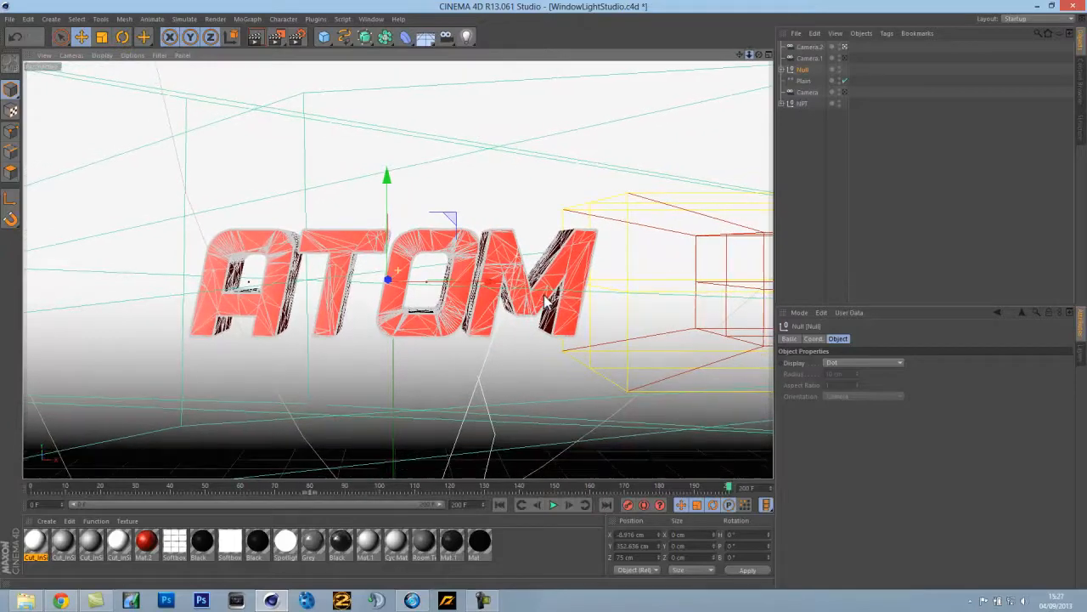
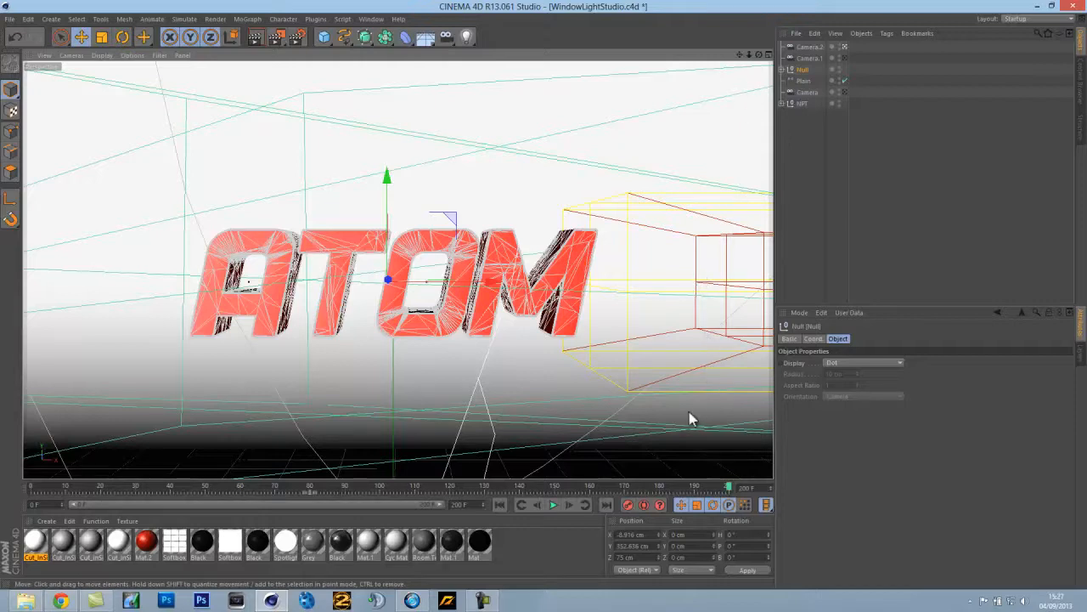
pyautogui.click(805, 46)
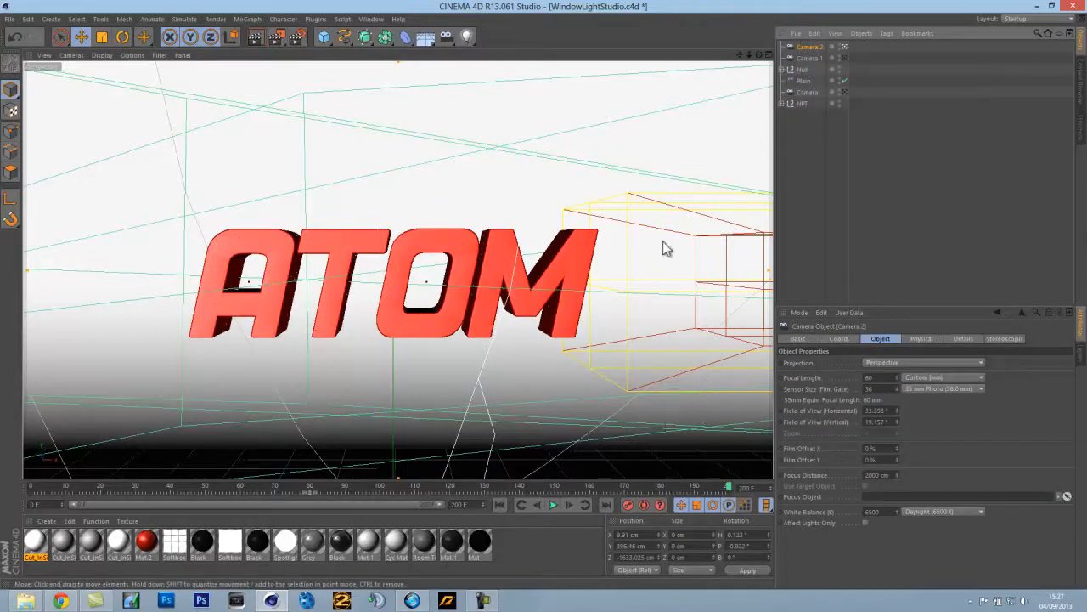
pyautogui.moveTo(749, 55); pyautogui.dragTo(544, 295)
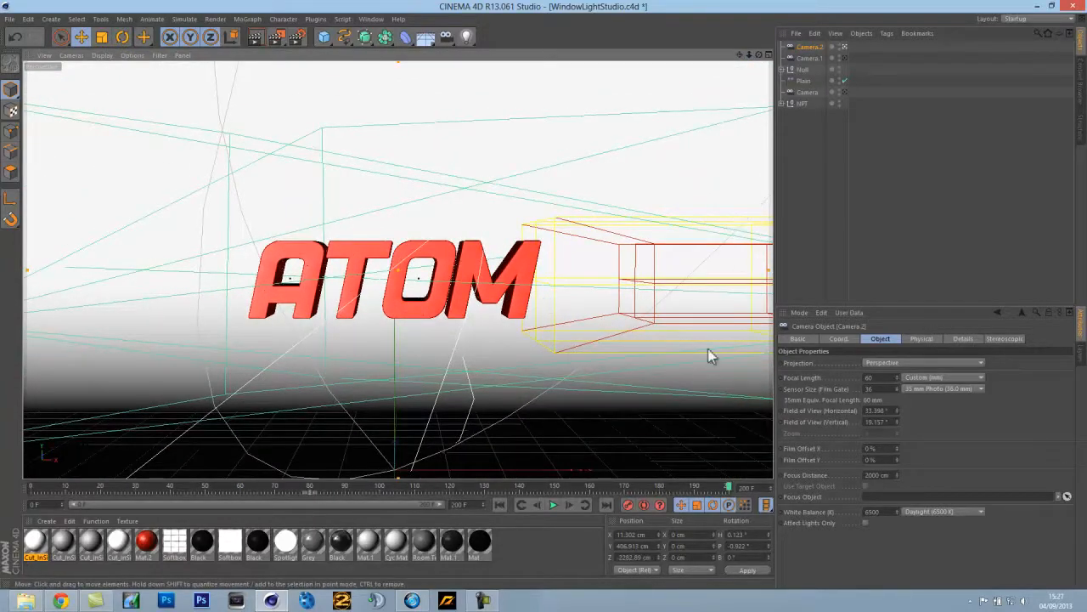
pyautogui.click(629, 504)
# At frame 120, move Camera.2 in close to the flying fragments with a heading of about -15° and record a keyframe
pyautogui.moveTo(729, 490); pyautogui.dragTo(486, 490)
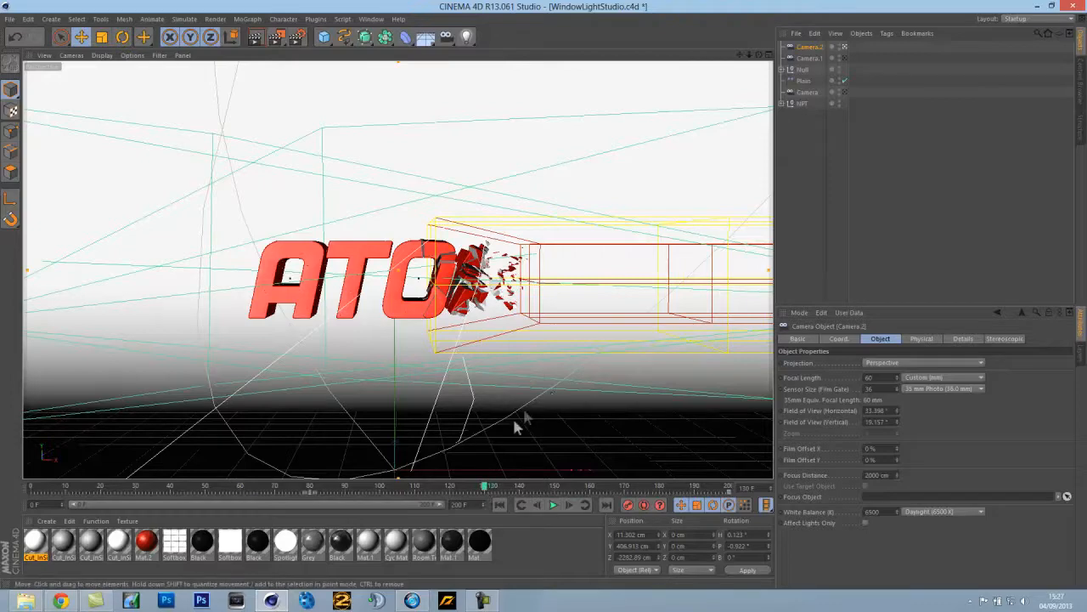
pyautogui.moveTo(485, 490); pyautogui.dragTo(452, 489)
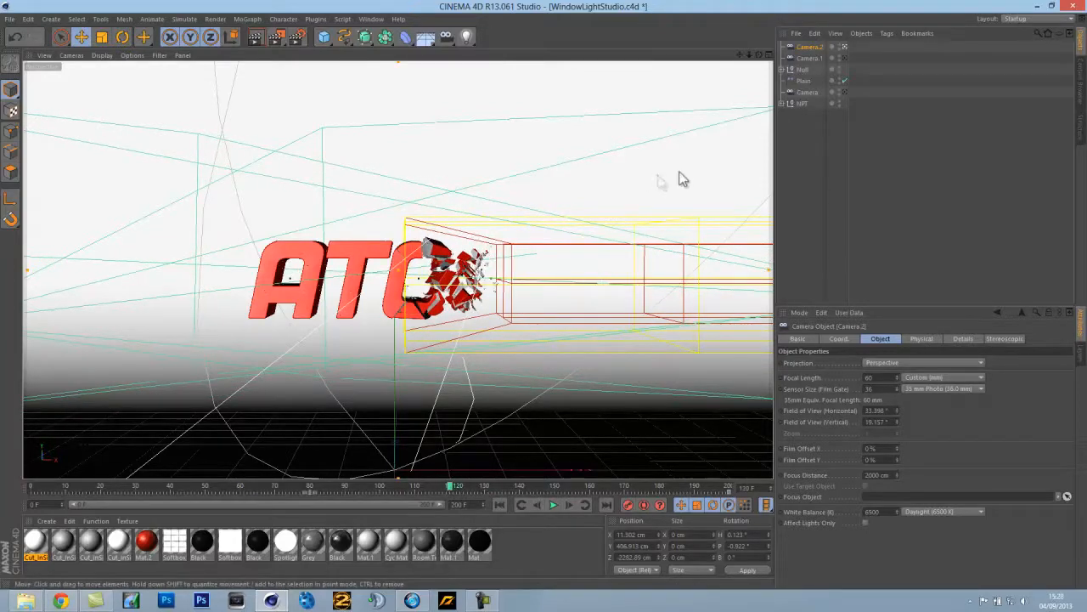
pyautogui.moveTo(745, 55); pyautogui.dragTo(544, 294)
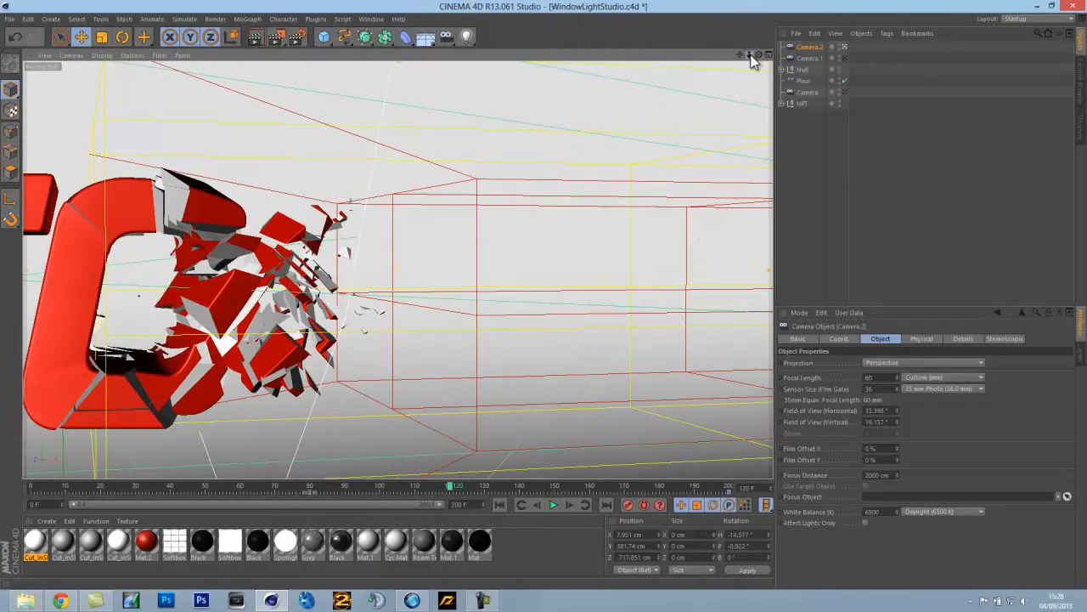
pyautogui.moveTo(751, 55); pyautogui.dragTo(544, 295)
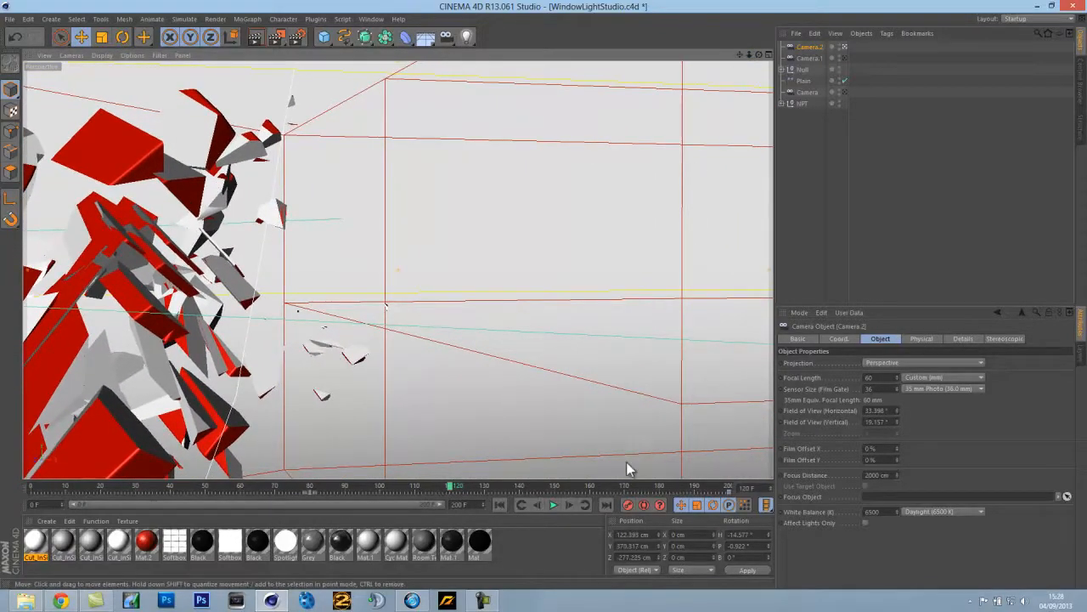
# Scrub through Camera.2's move towards the end of the timeline and render a preview of the view at frame 142
pyautogui.moveTo(450, 486); pyautogui.dragTo(724, 399)
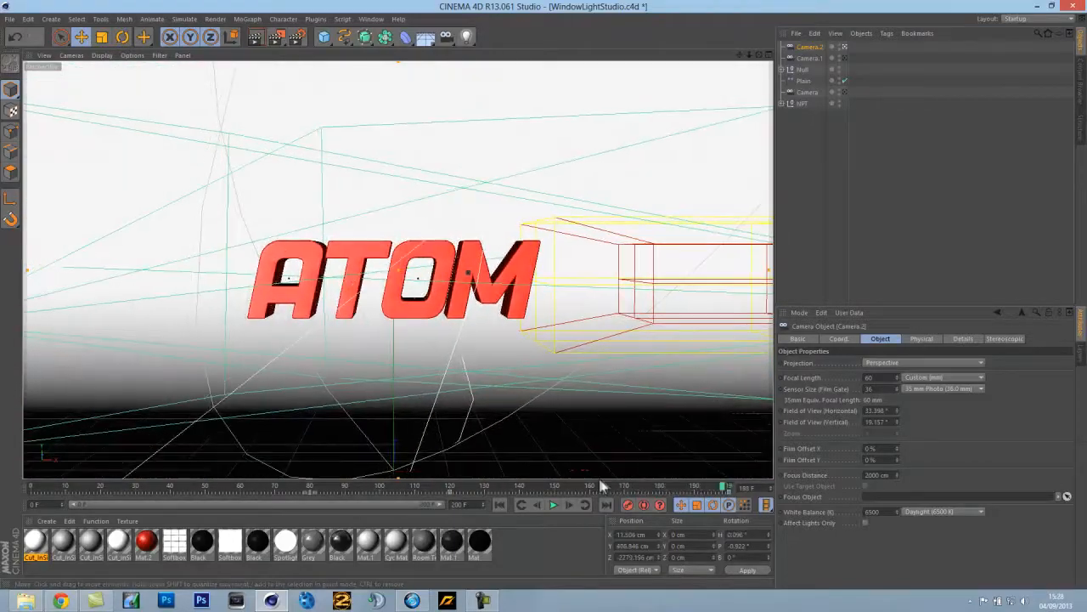
pyautogui.moveTo(723, 491); pyautogui.dragTo(528, 490)
pyautogui.click(255, 36)
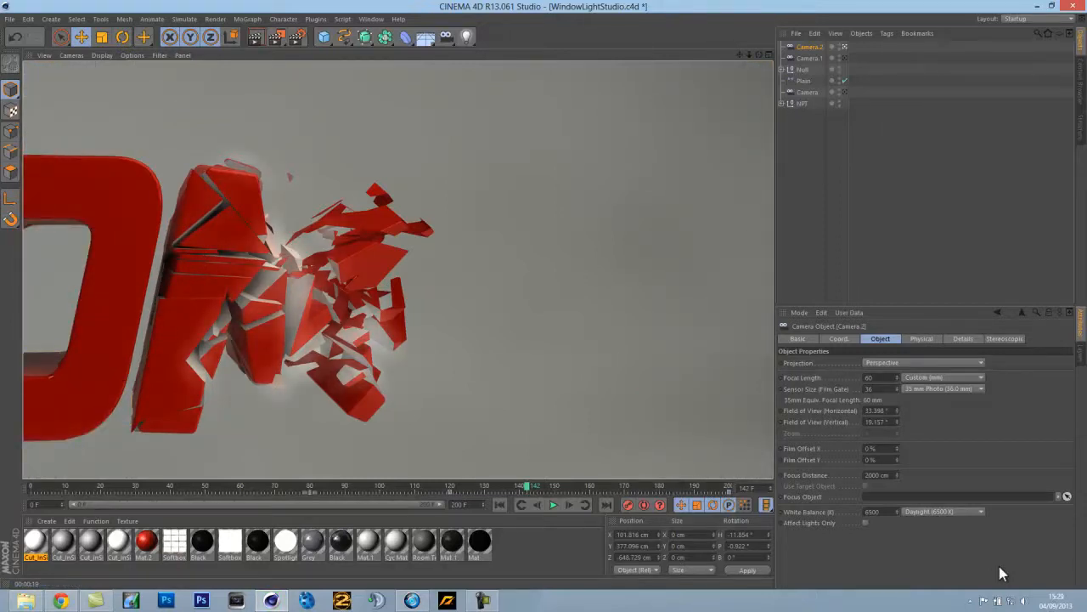
pyautogui.click(824, 199)
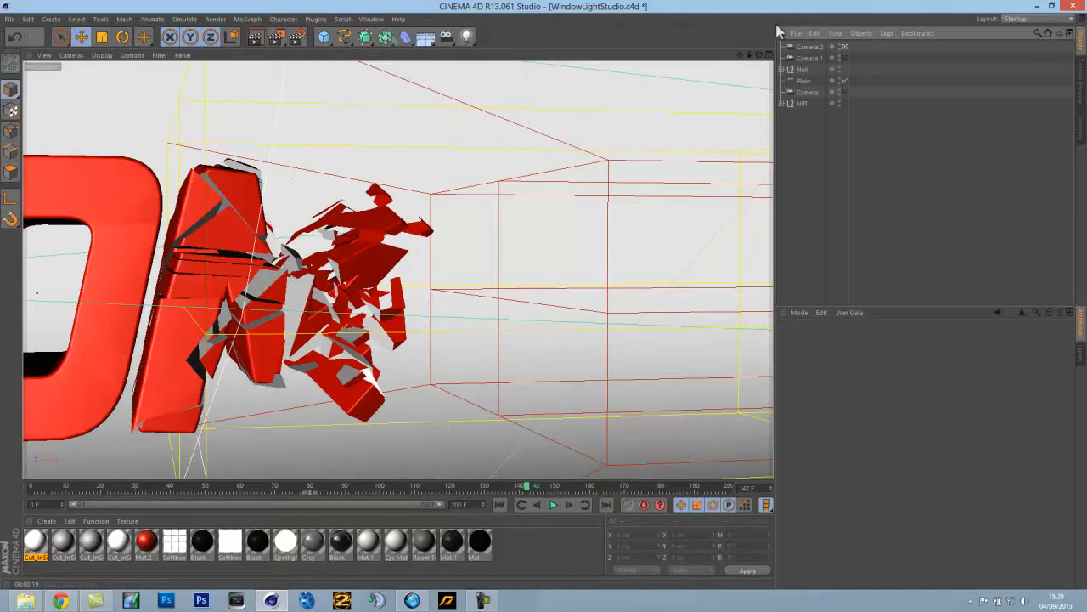
# Minimize Cinema 4D and create a desktop folder named INTRO TUTO ATOM
pyautogui.click(1037, 7)
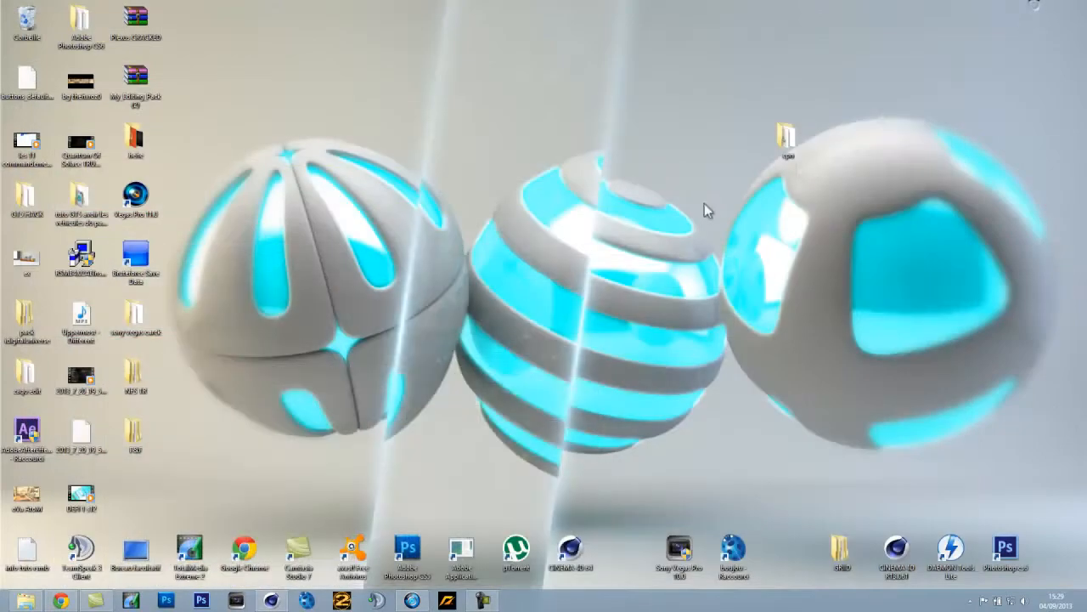
pyautogui.rightClick(515, 243)
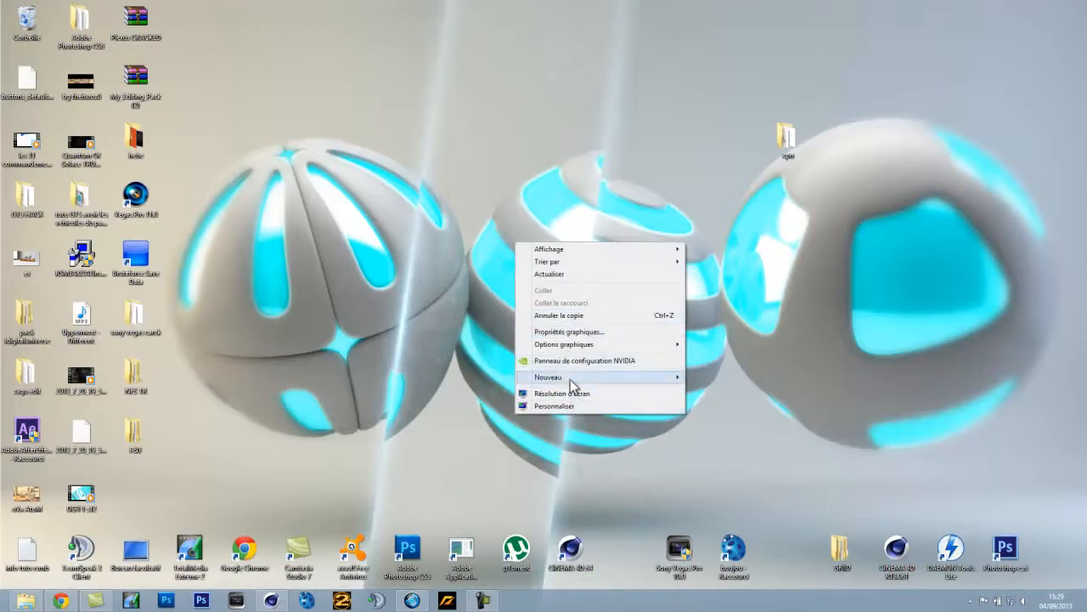
pyautogui.moveTo(574, 377)
pyautogui.click(704, 374)
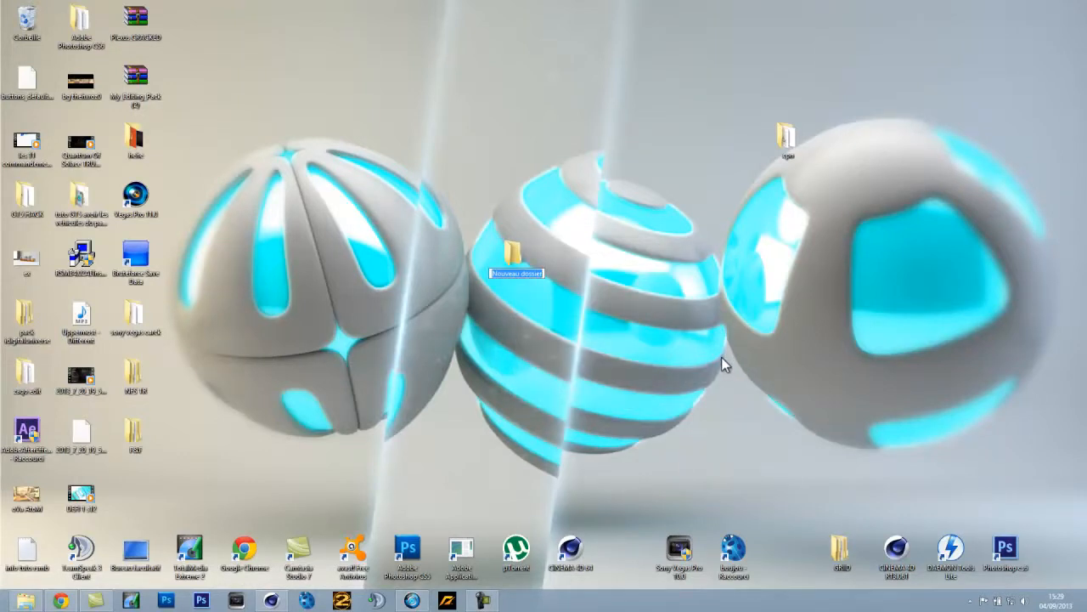
pyautogui.press('BackSpace')
pyautogui.write('INTRO TUTO ATOM')
pyautogui.press('Return')
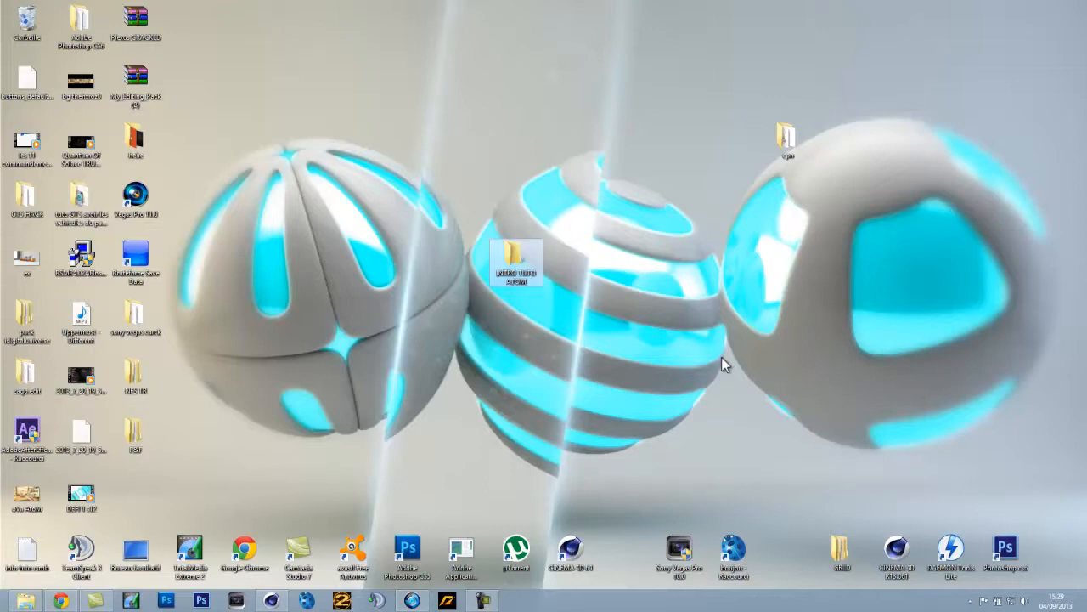
# Open the INTRO TUTO ATOM folder and create three new subfolders in it
pyautogui.doubleClick(518, 265)
pyautogui.rightClick(469, 224)
pyautogui.moveTo(543, 353)
pyautogui.click(633, 358)
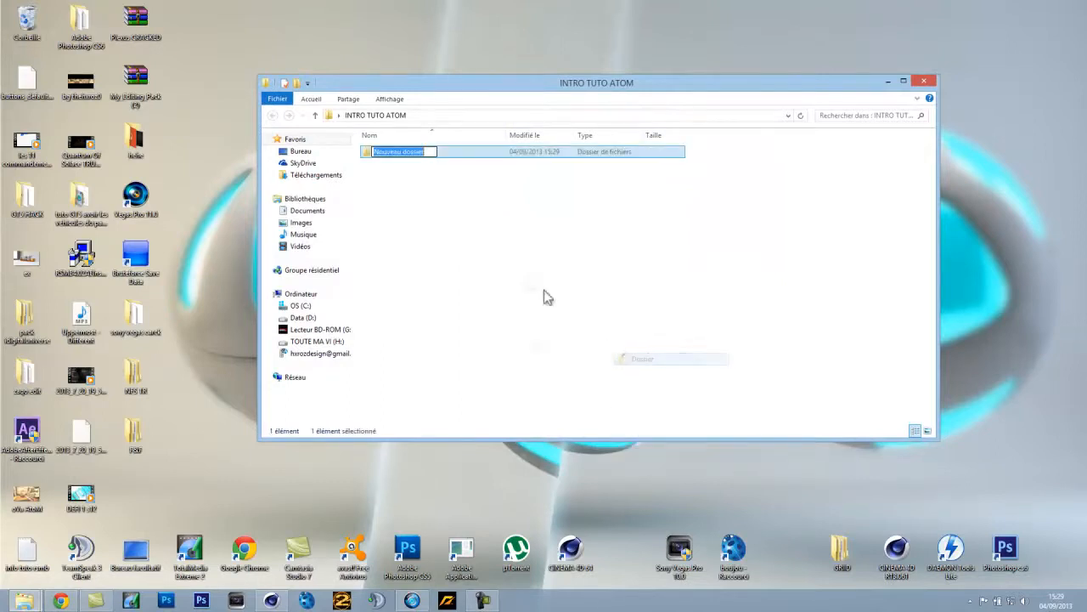
pyautogui.click(482, 241)
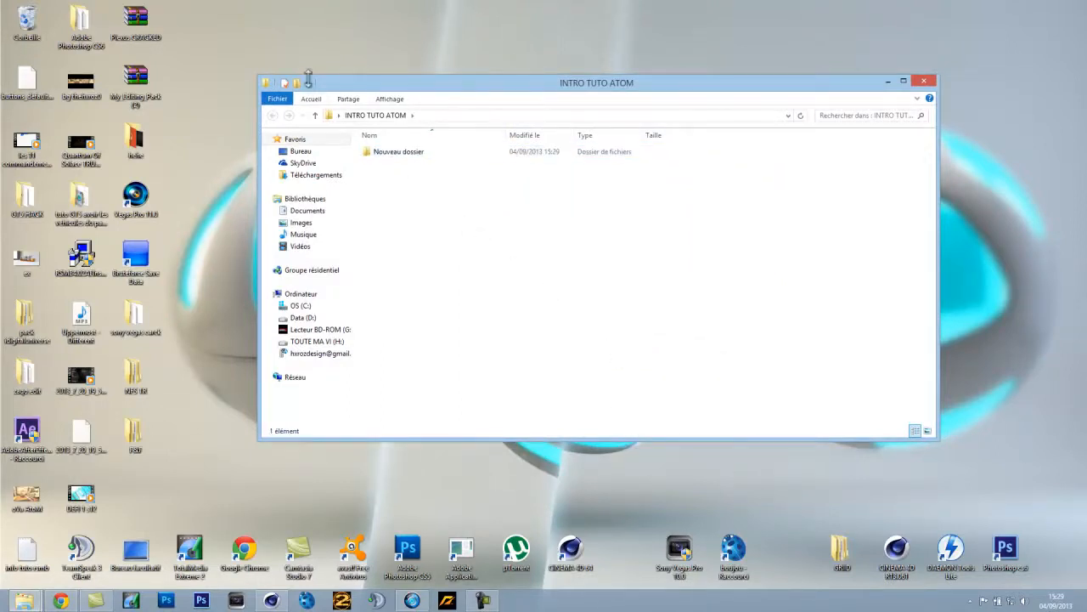
pyautogui.click(297, 83)
pyautogui.click(297, 83)
pyautogui.click(434, 224)
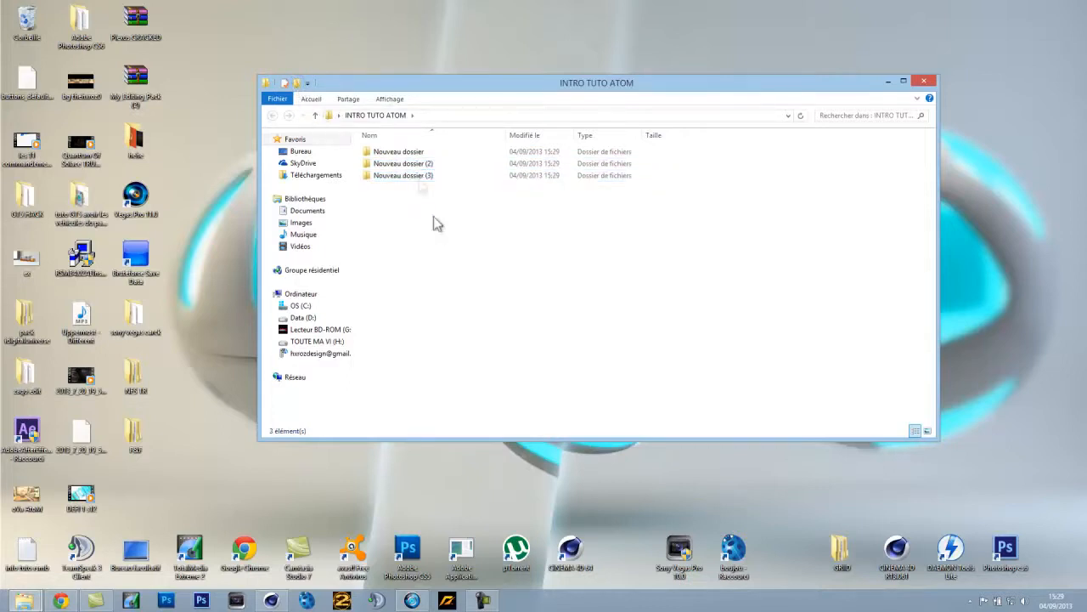
# Rename the first subfolder, Nouveau dossier, as "cam 1"
pyautogui.rightClick(415, 153)
pyautogui.click(489, 411)
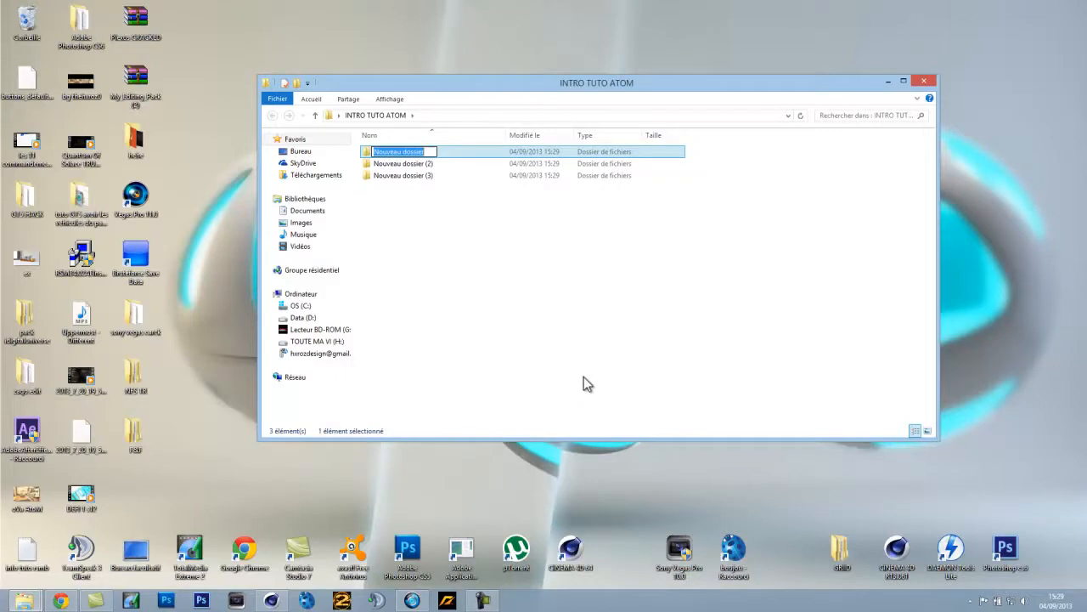
pyautogui.write('cam')
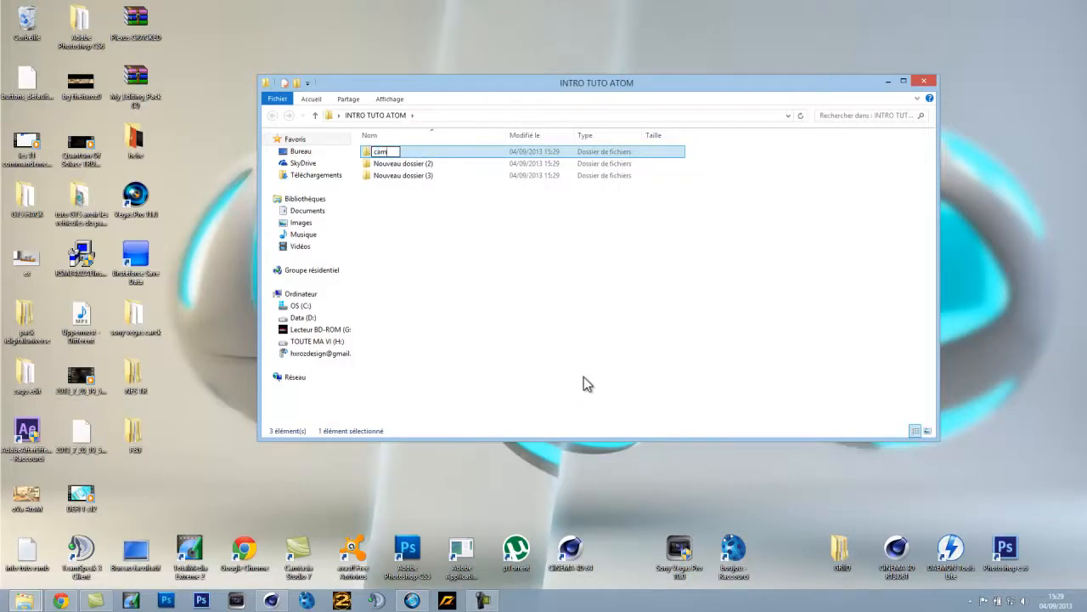
pyautogui.write(' 1')
pyautogui.press('Return')
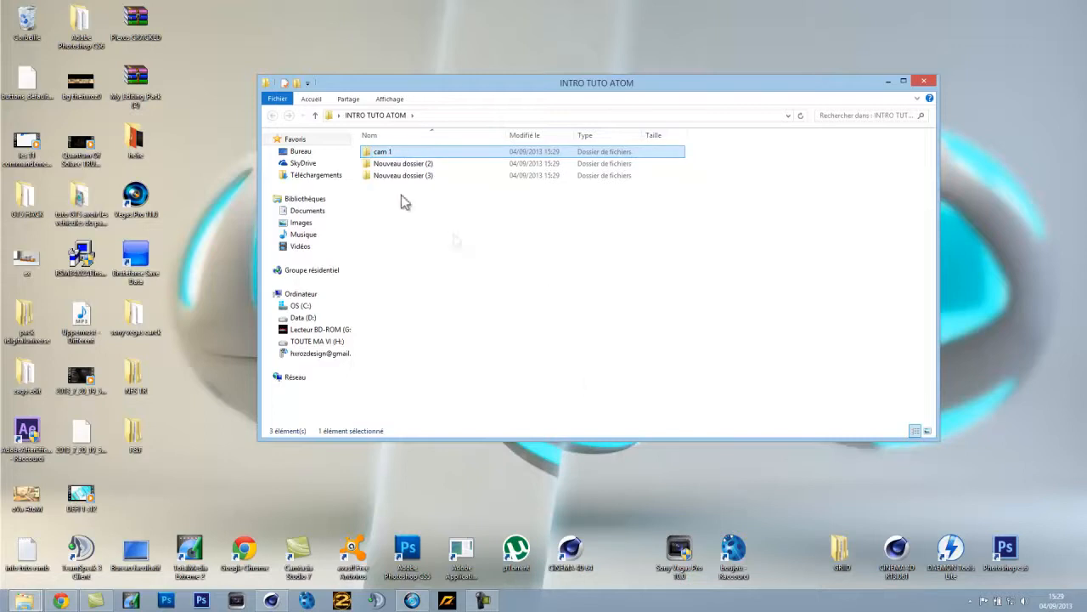
# Rename Nouveau dossier (2) as "cam2" and Nouveau dossier (3) as "cam3"
pyautogui.rightClick(406, 172)
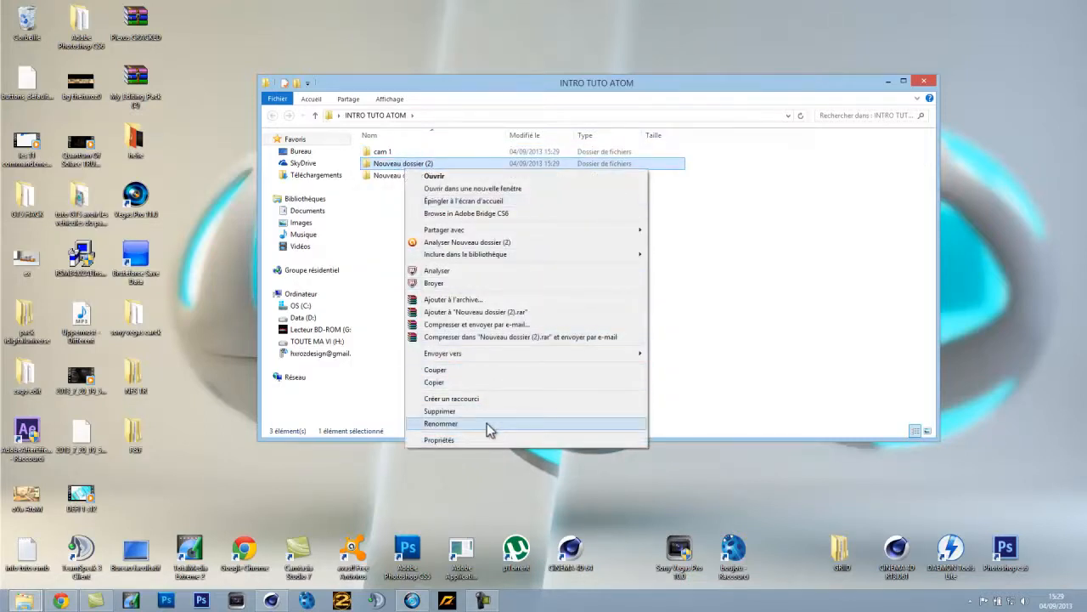
pyautogui.click(480, 423)
pyautogui.write('cam2')
pyautogui.press('Return')
pyautogui.rightClick(400, 178)
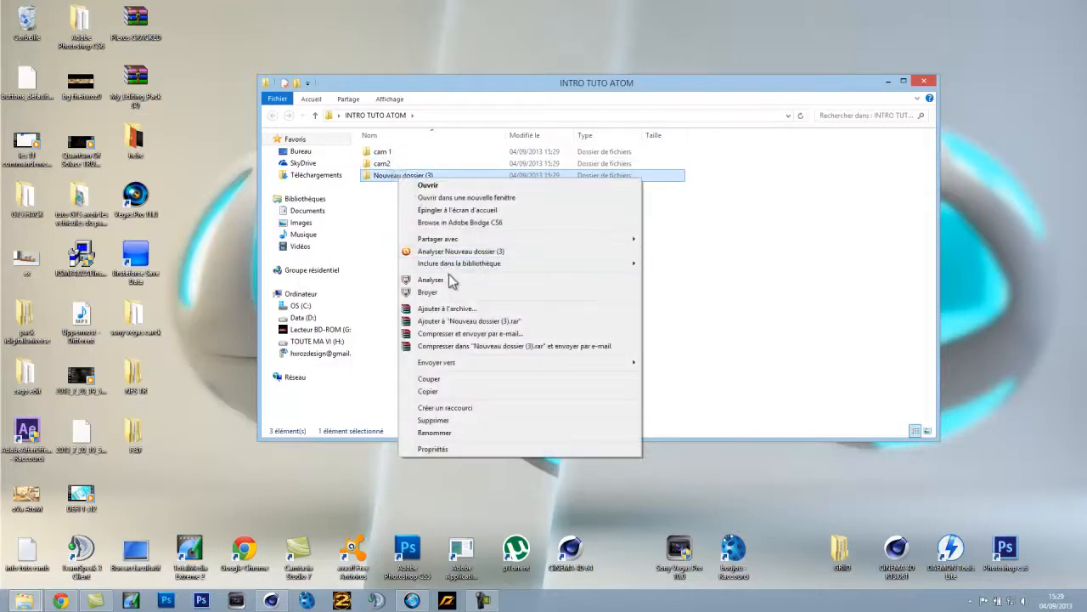
pyautogui.click(495, 431)
pyautogui.write('cam3')
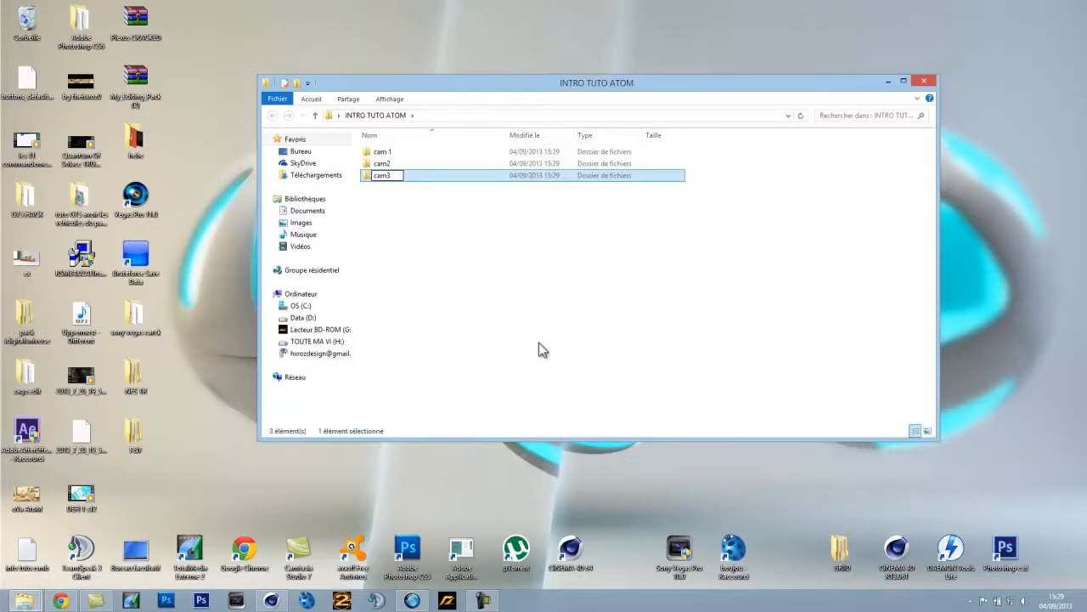
pyautogui.click(544, 350)
# Rename the "cam 1" subfolder as "cam1", without the space
pyautogui.rightClick(388, 156)
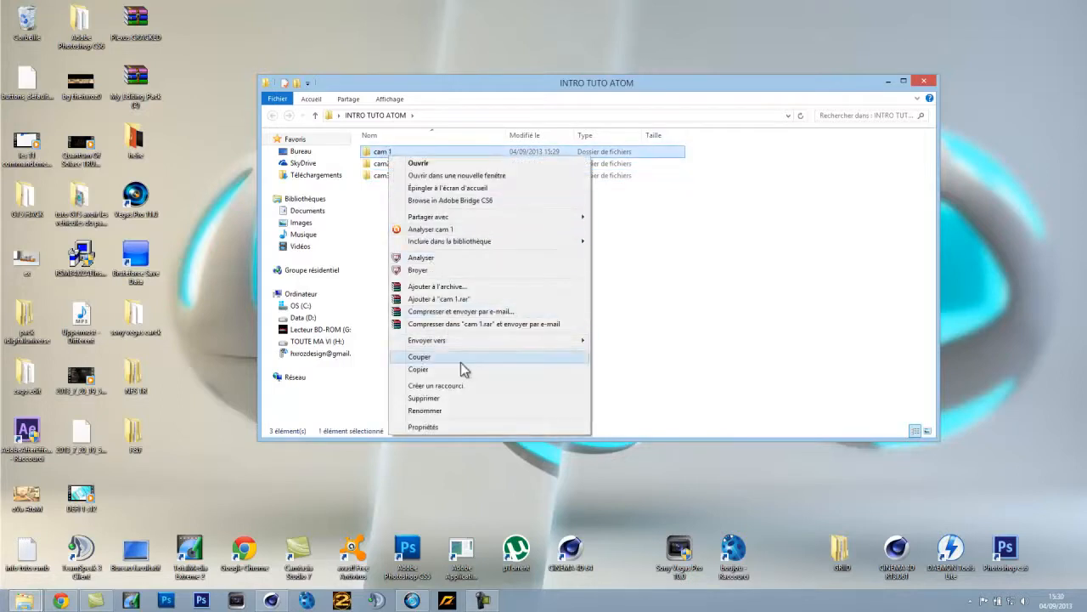
pyautogui.click(466, 411)
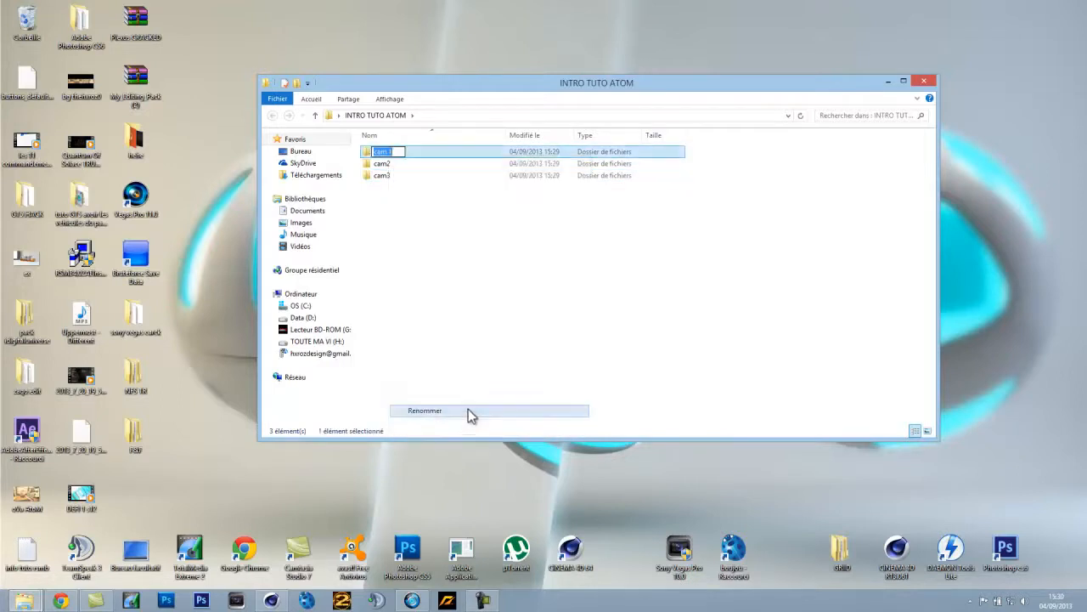
pyautogui.press('Return')
pyautogui.click(459, 287)
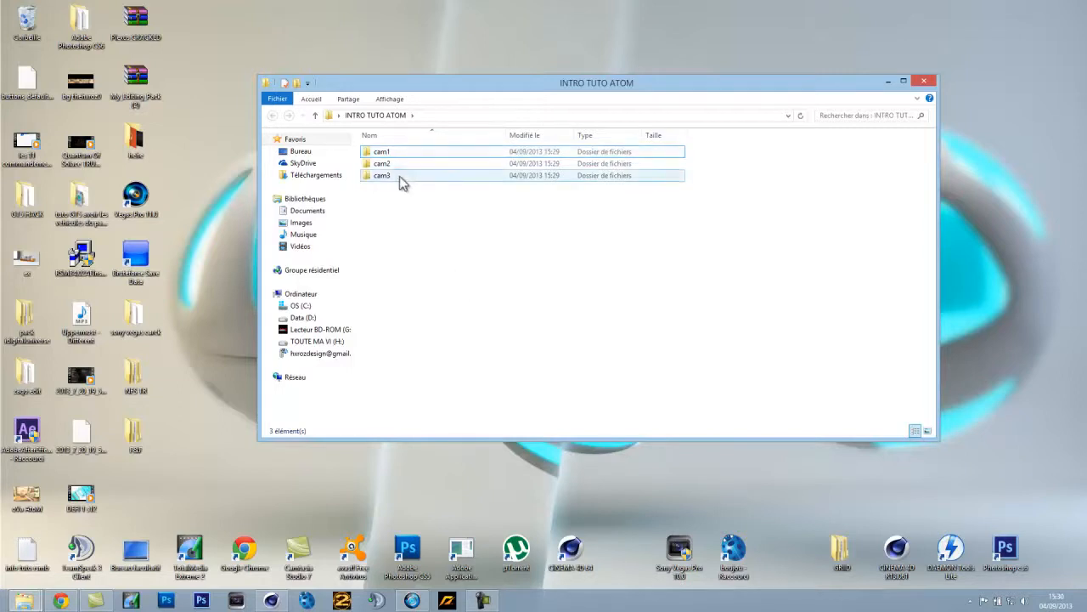
# Look inside the cam1 folder, return to INTRO TUTO ATOM and close the folder window
pyautogui.click(382, 154)
pyautogui.doubleClick(382, 155)
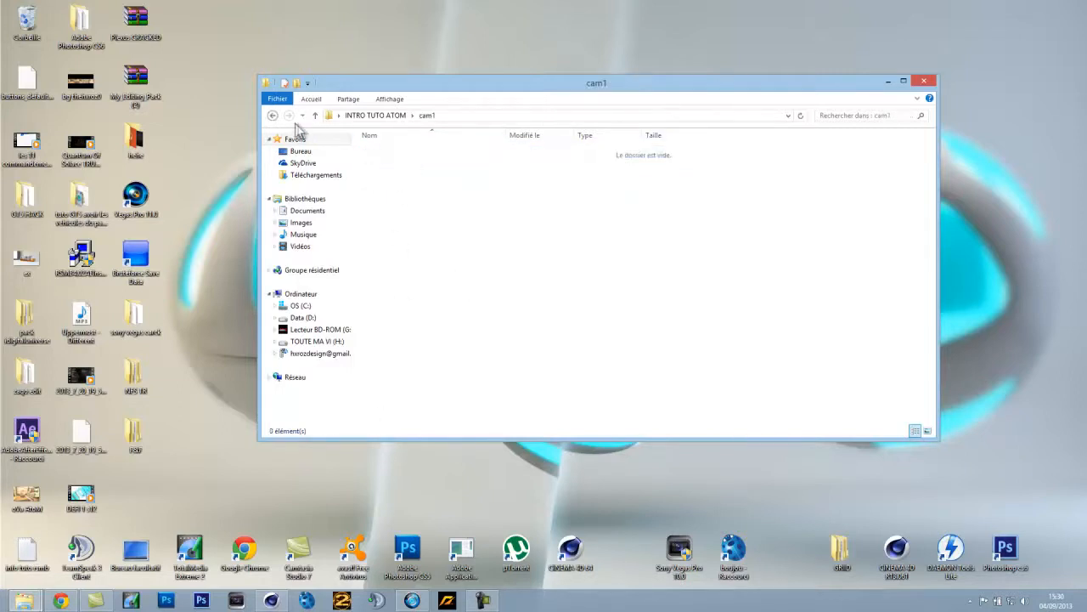
pyautogui.click(273, 116)
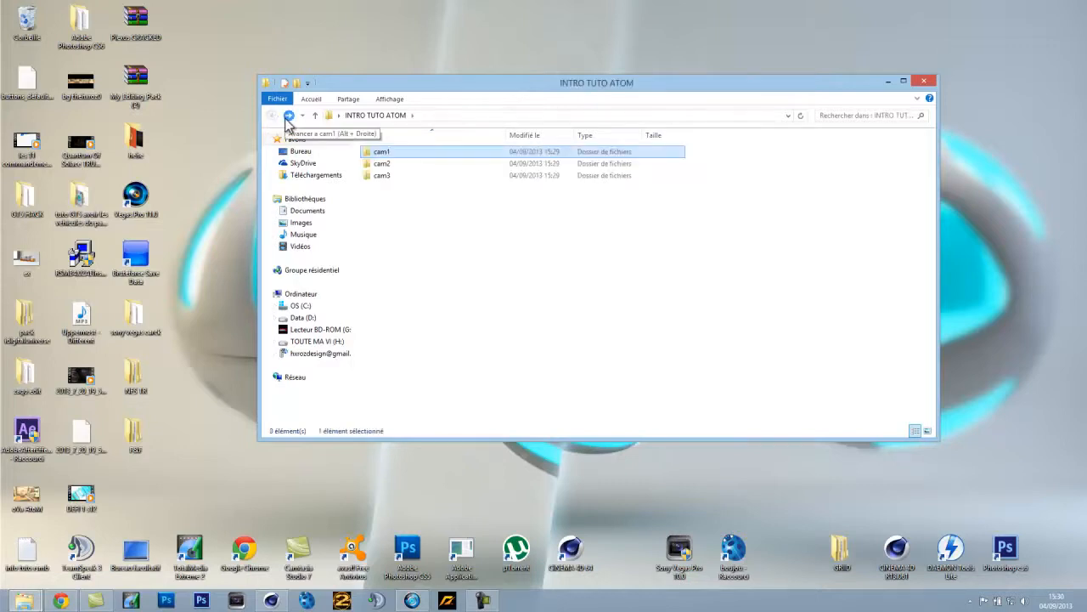
pyautogui.click(923, 82)
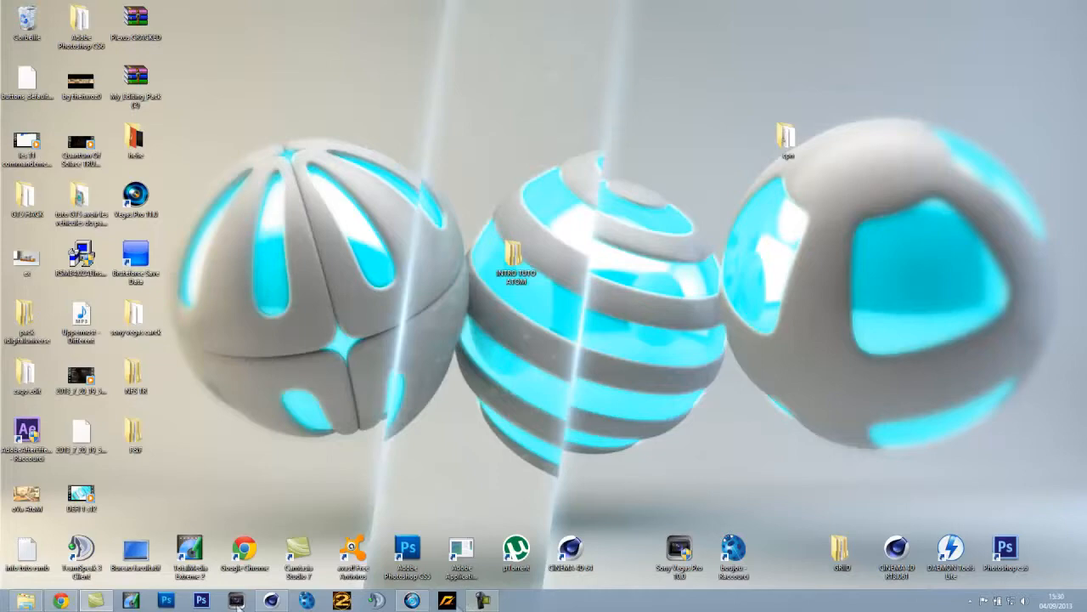
# Switch back to Cinema 4D and apply the HDV/HDTV 720 29.97 film/video preset to the render output settings
pyautogui.moveTo(73, 602)
pyautogui.click(272, 601)
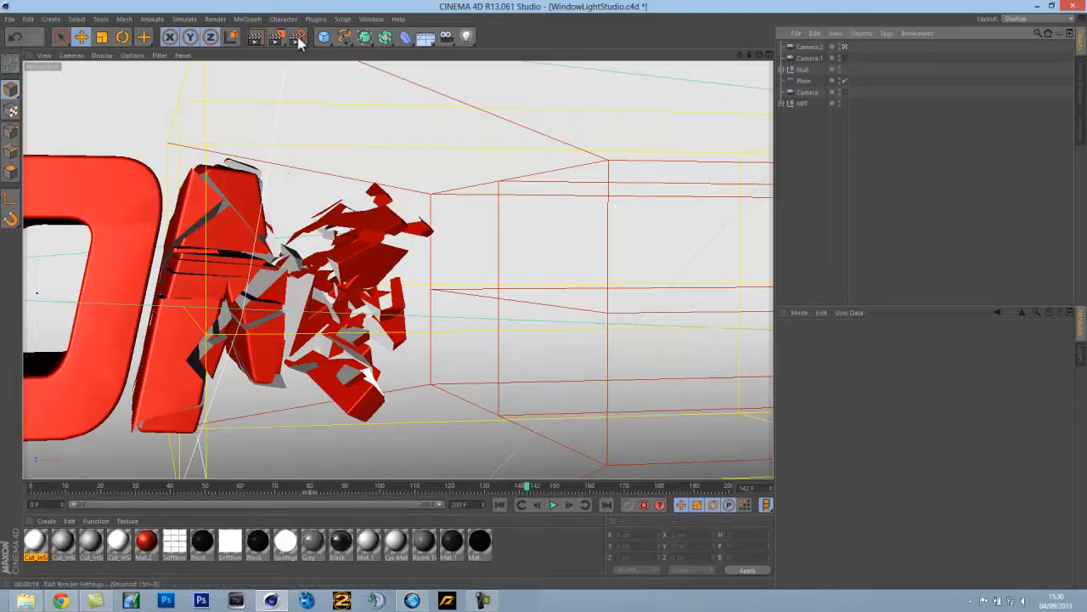
pyautogui.click(297, 38)
pyautogui.click(98, 49)
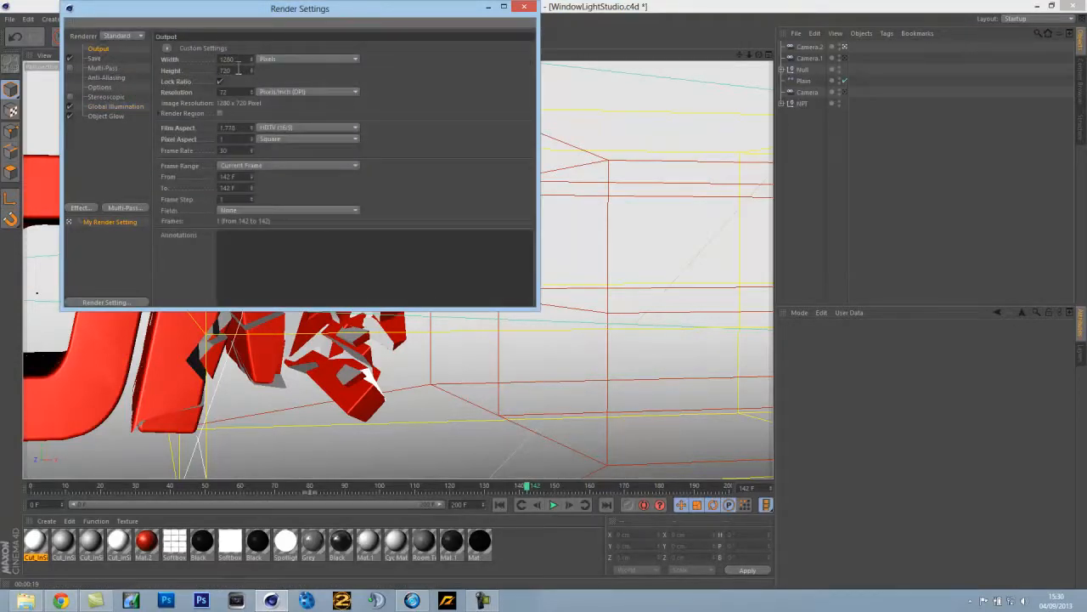
pyautogui.click(284, 167)
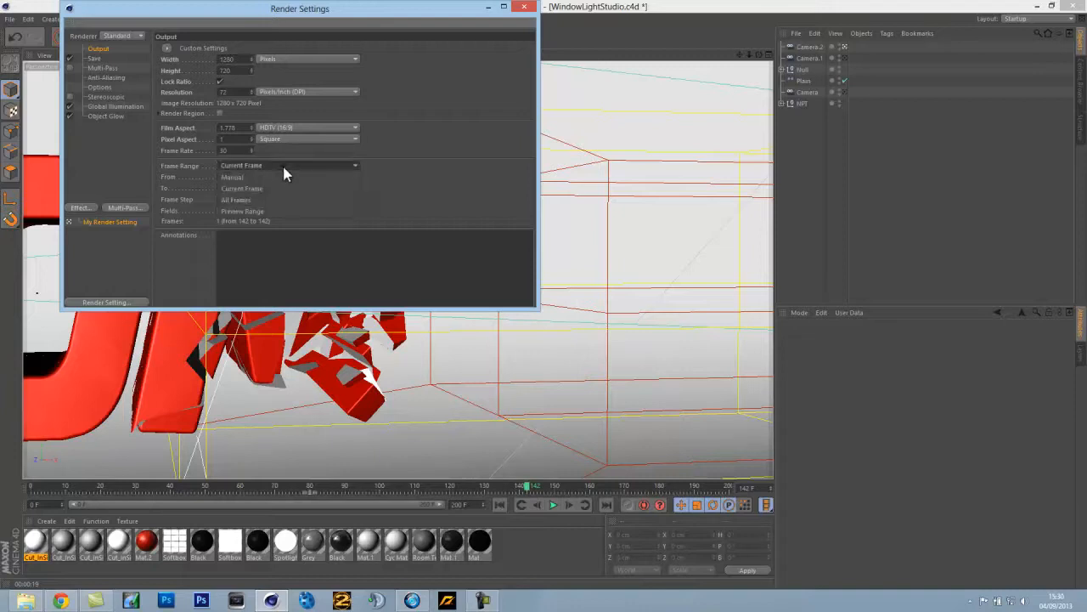
pyautogui.click(284, 167)
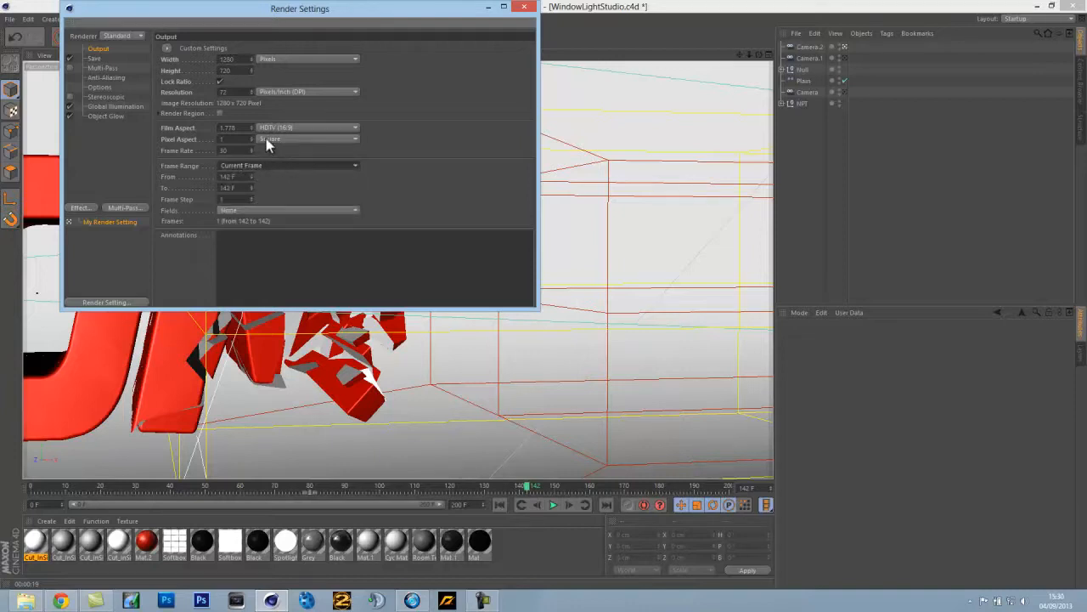
pyautogui.click(168, 48)
pyautogui.moveTo(201, 82)
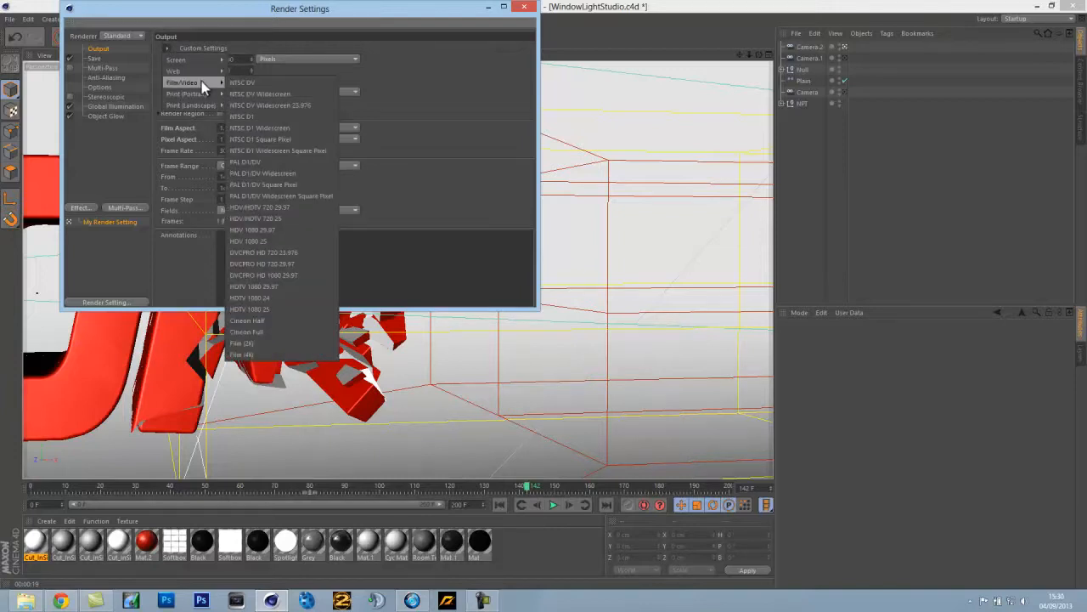
pyautogui.click(319, 208)
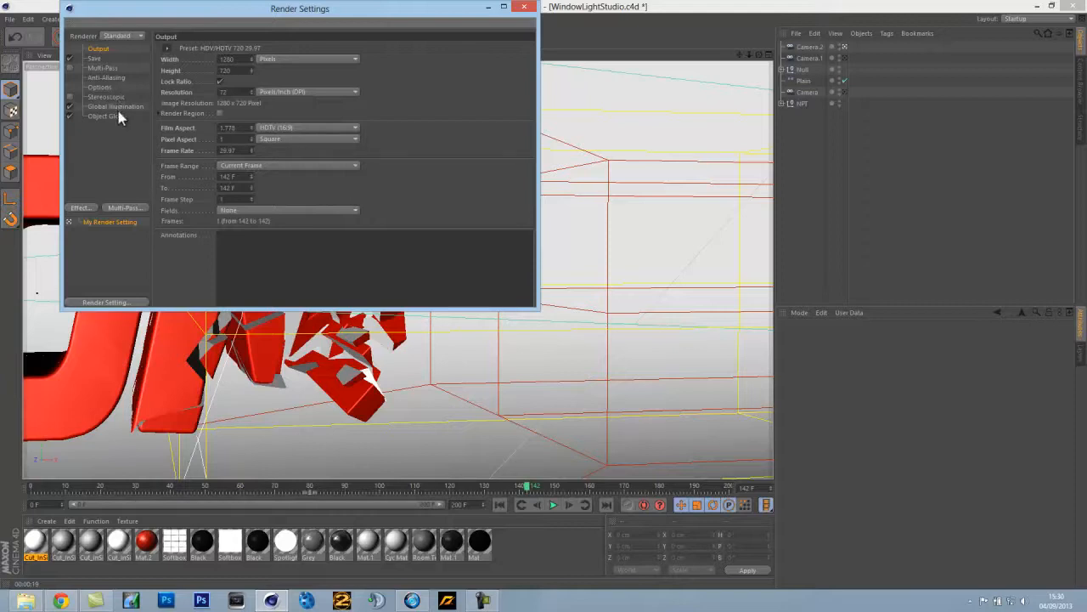
# Set the render's saved image format to PNG and review the anti-aliasing and output settings
pyautogui.click(95, 58)
pyautogui.click(255, 81)
pyautogui.click(278, 192)
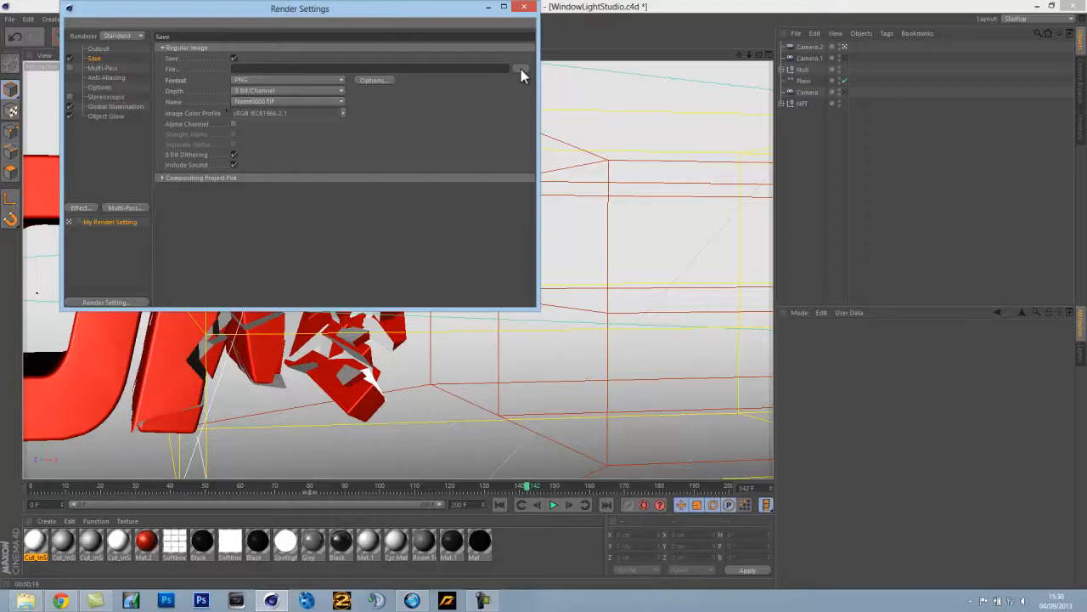
pyautogui.click(106, 78)
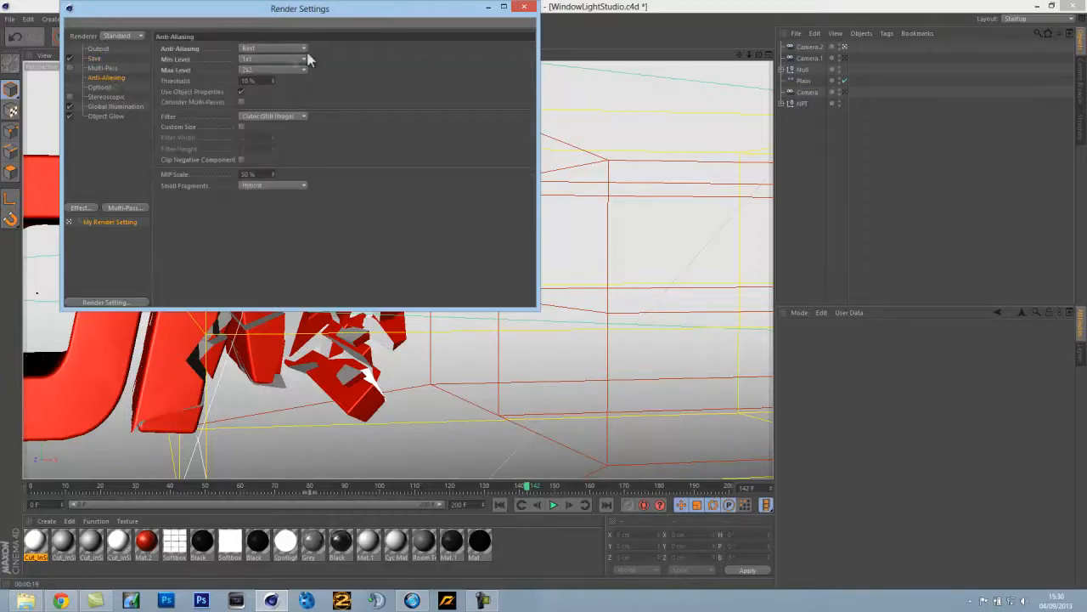
pyautogui.click(98, 49)
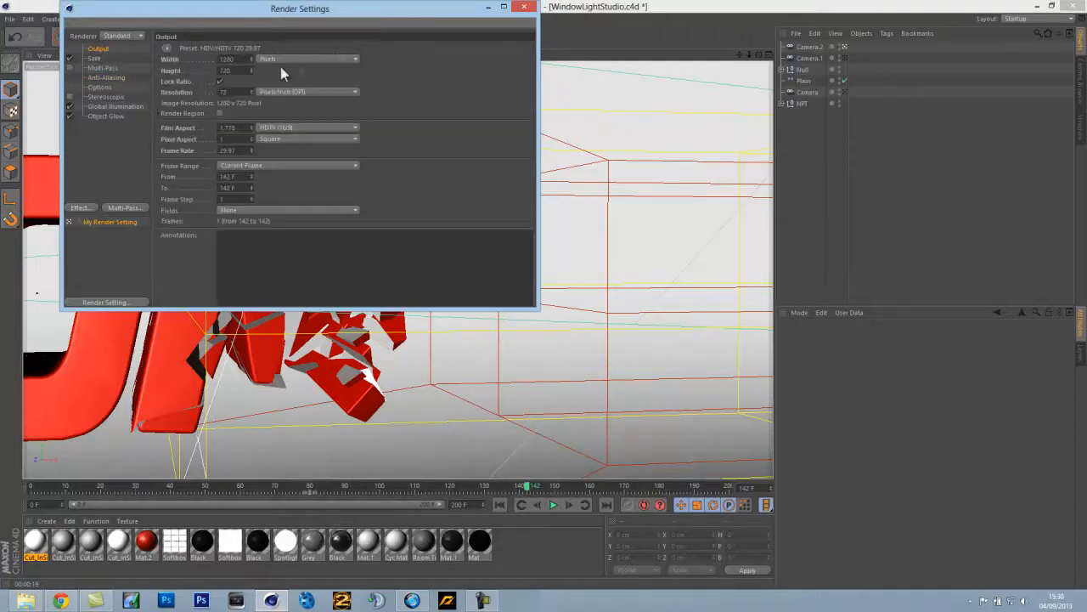
pyautogui.click(94, 59)
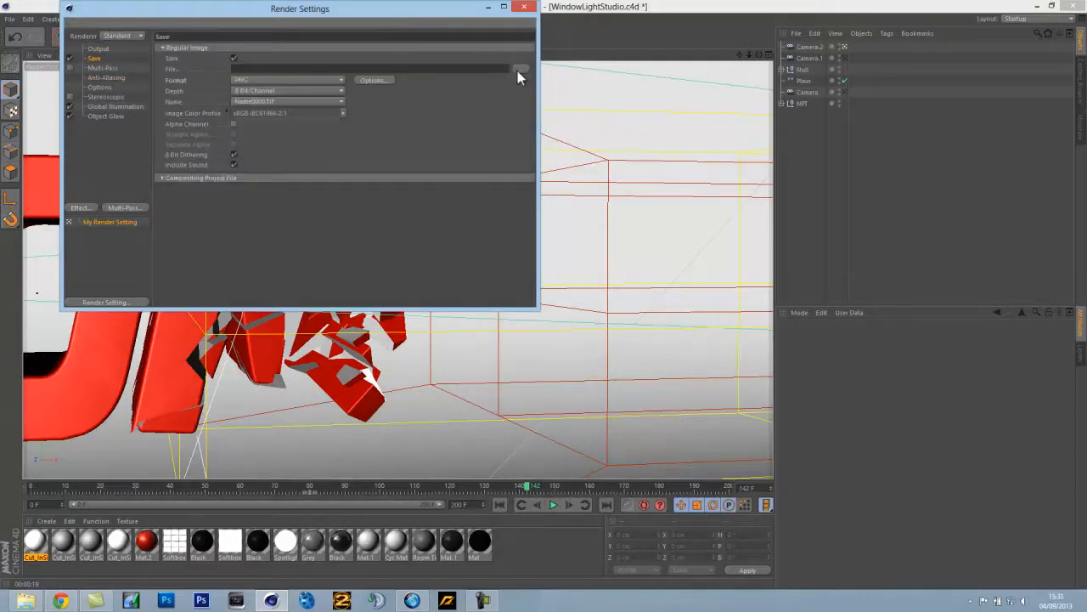
# Set the render save file to "c1" in the desktop folder INTRO TUTO ATOM\cam1 and close the render settings
pyautogui.click(519, 68)
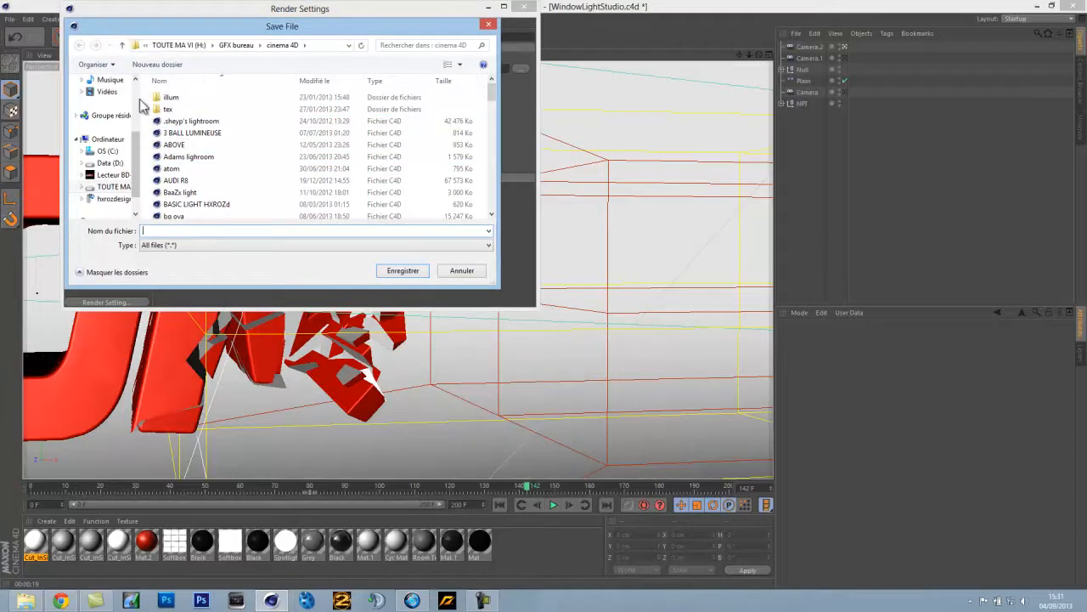
pyautogui.click(489, 25)
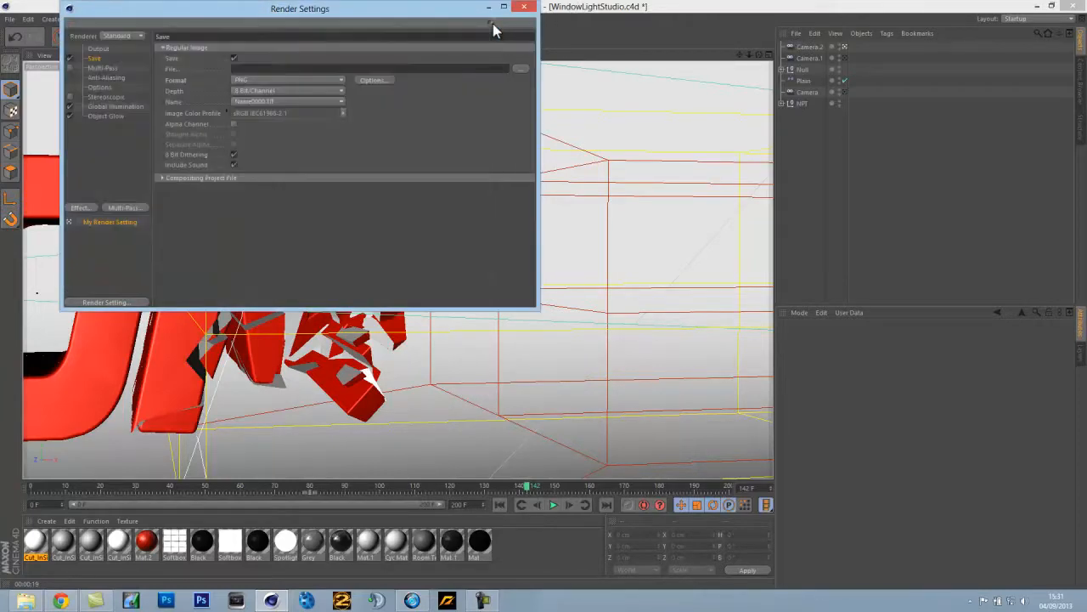
pyautogui.click(518, 68)
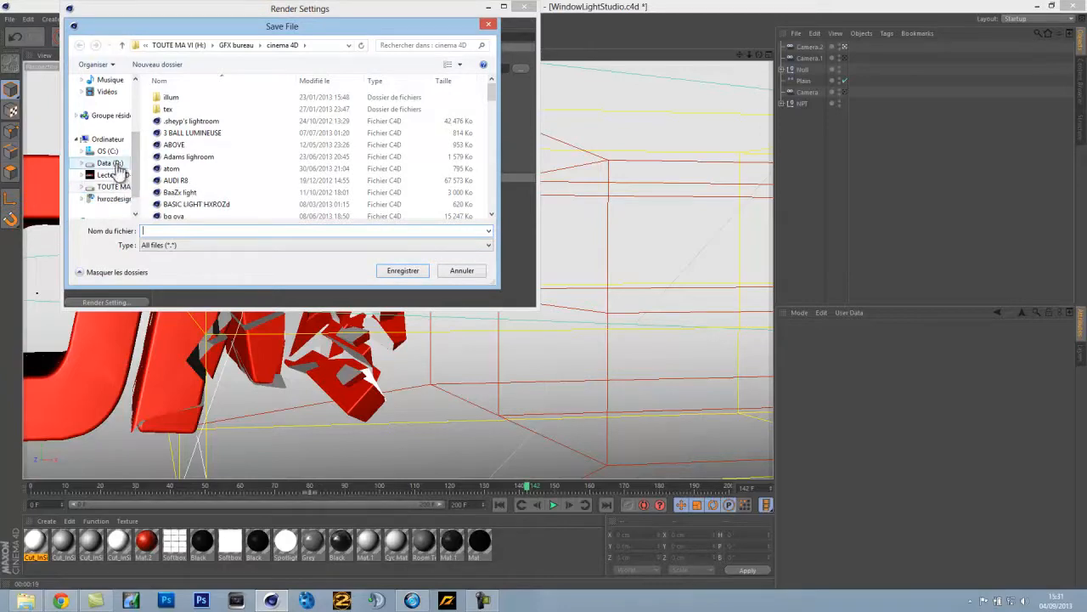
pyautogui.scroll(3, 133, 100)
pyautogui.click(109, 100)
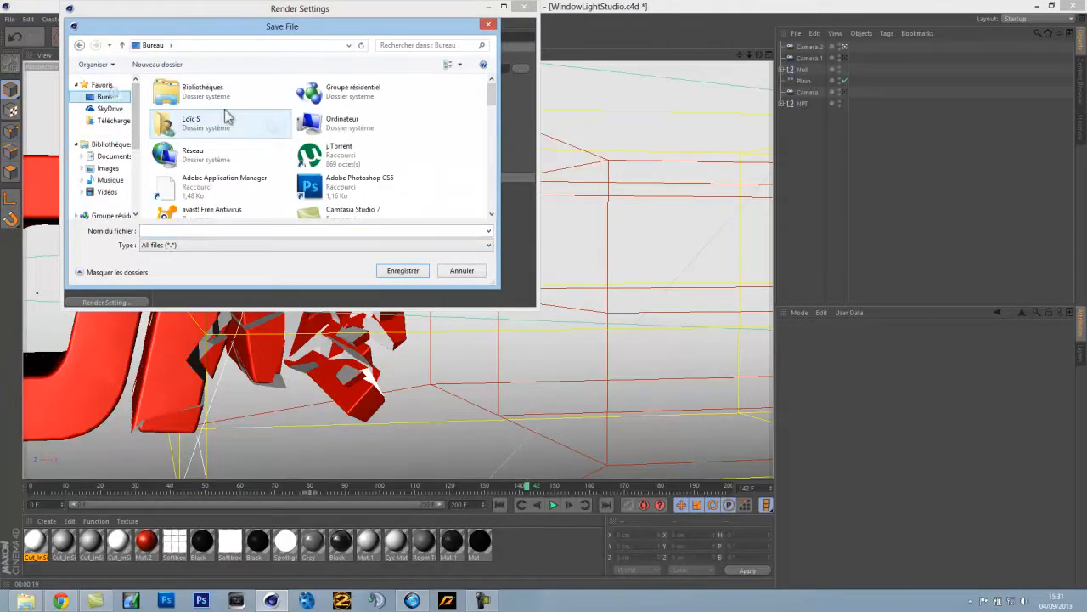
pyautogui.moveTo(491, 92); pyautogui.dragTo(485, 158)
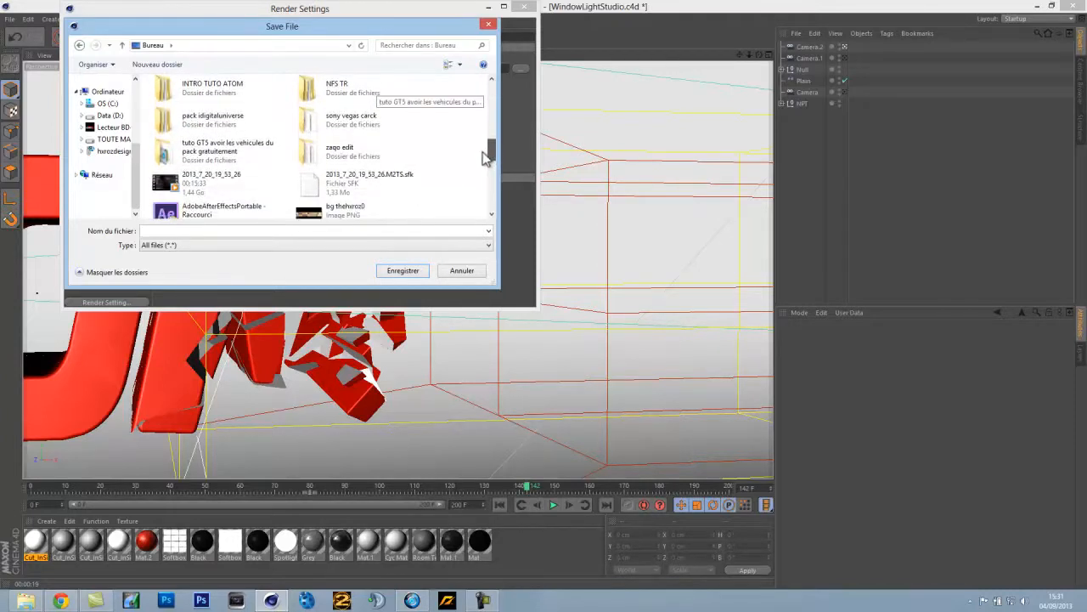
pyautogui.doubleClick(210, 85)
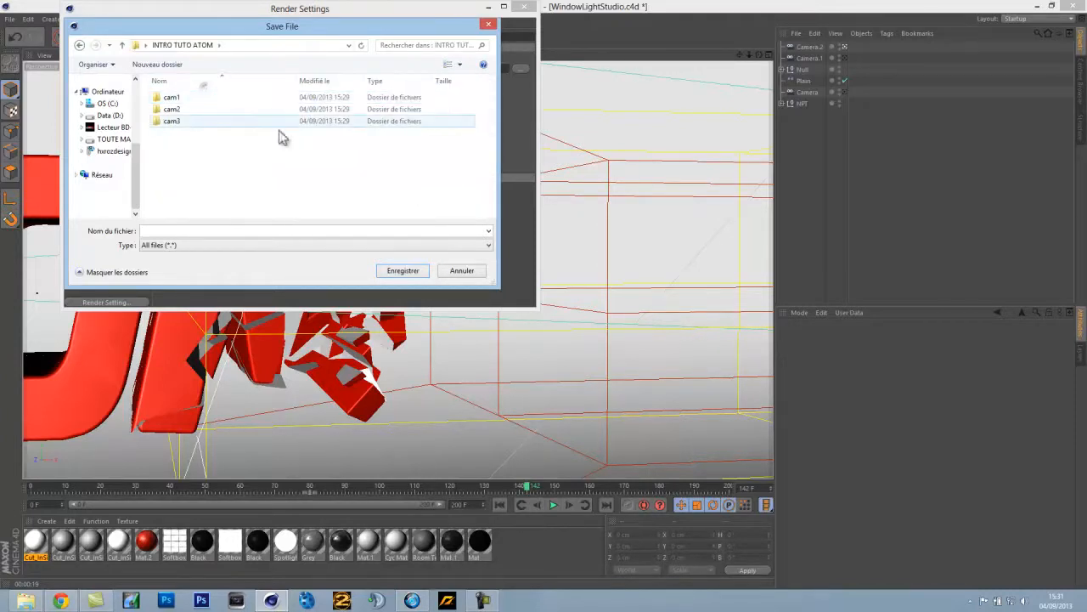
pyautogui.doubleClick(218, 101)
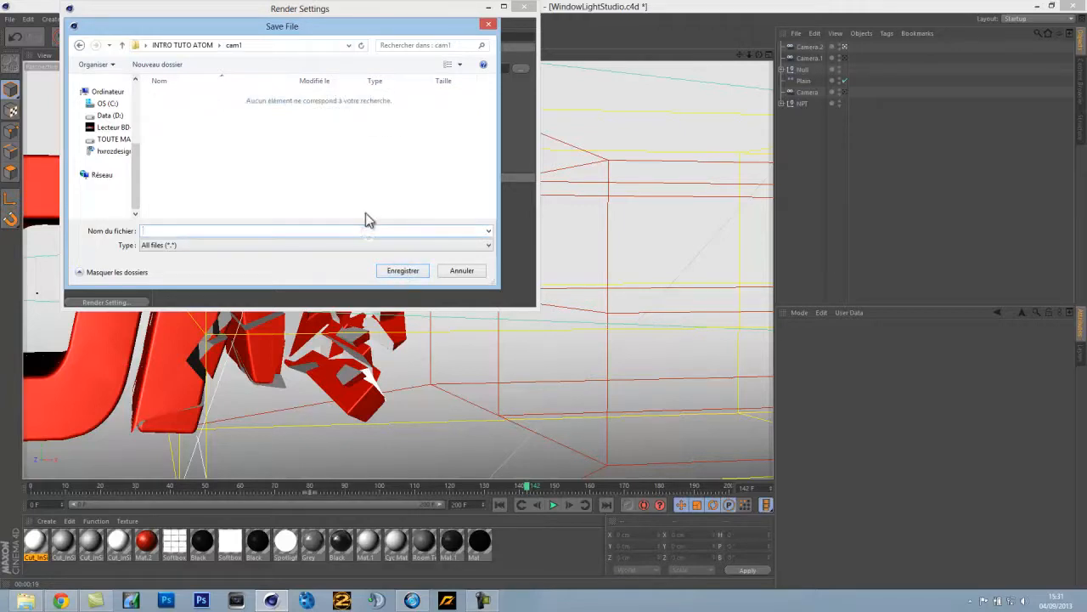
pyautogui.write('1')
pyautogui.press('Return')
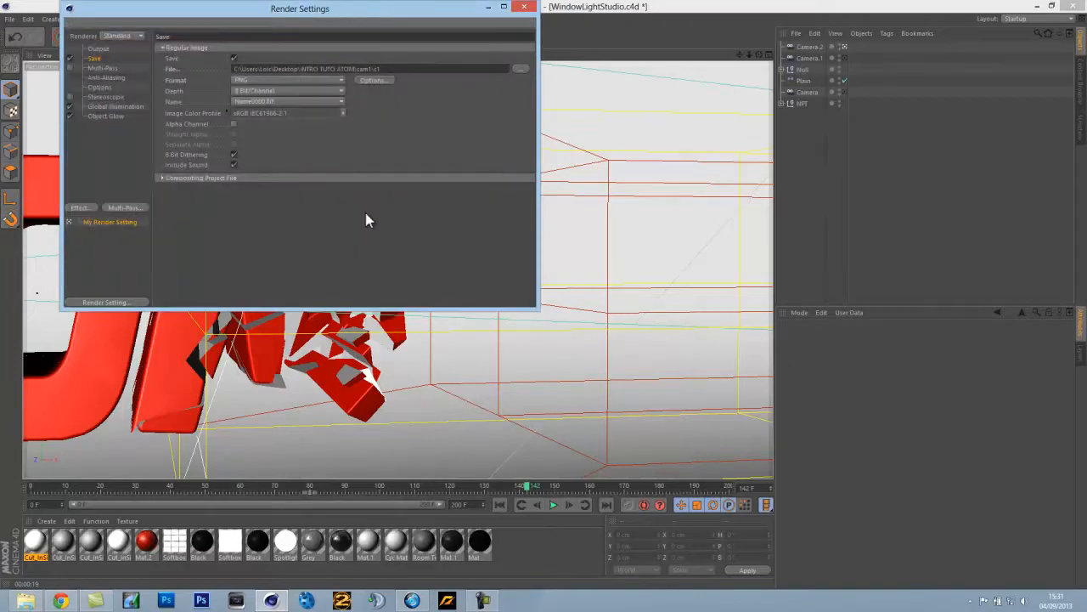
pyautogui.click(524, 8)
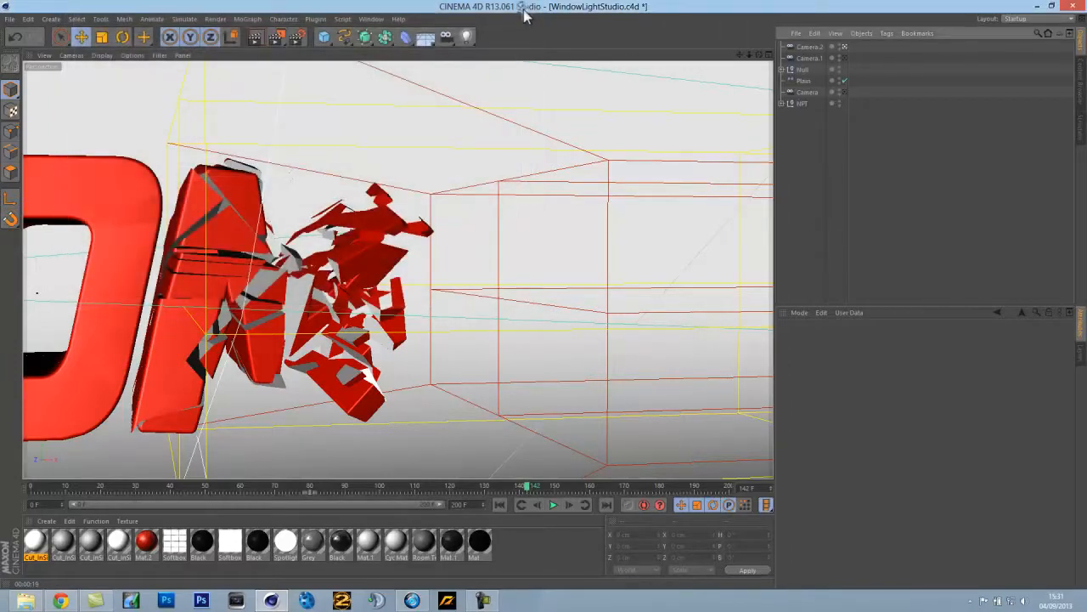
# Make Camera the active view and move the timeline to its last keyframe at frame 120
pyautogui.click(807, 58)
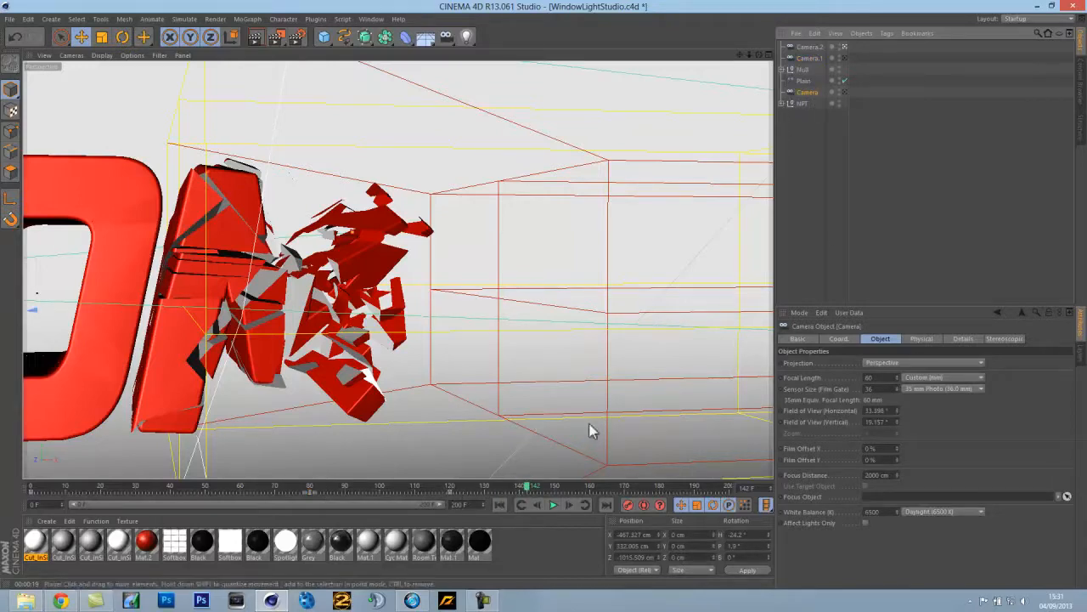
pyautogui.click(843, 92)
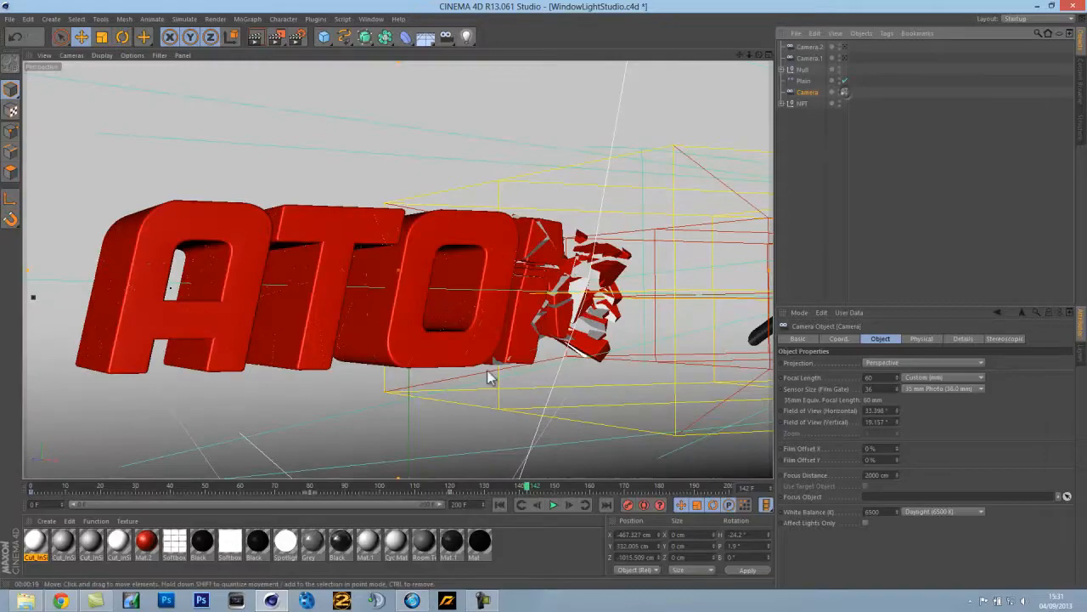
pyautogui.moveTo(527, 491); pyautogui.dragTo(453, 504)
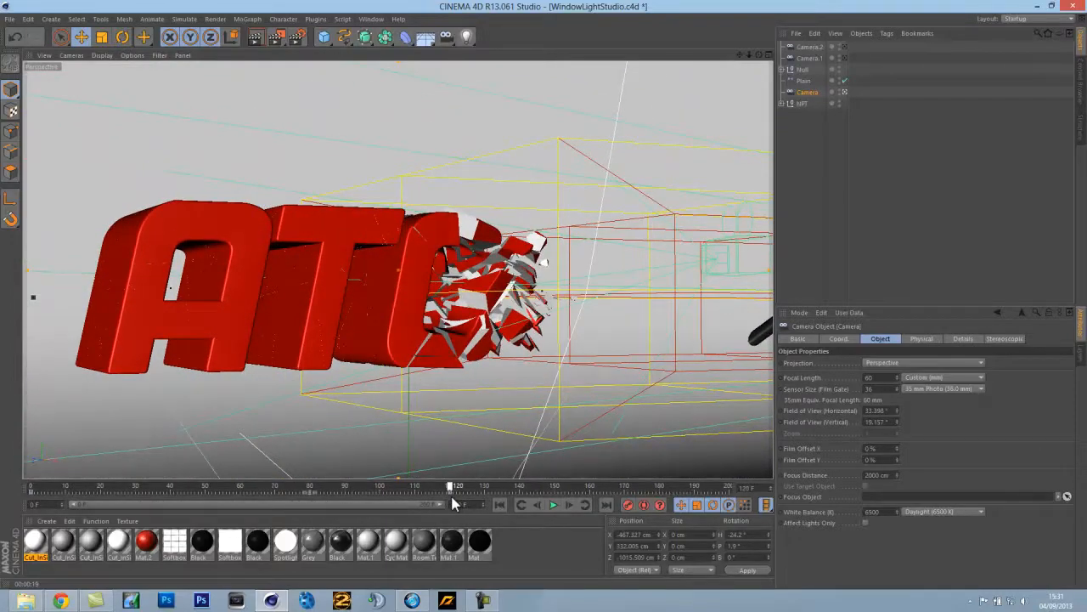
pyautogui.moveTo(452, 493)
pyautogui.mouseDown()
pyautogui.moveTo(413, 494)
pyautogui.moveTo(450, 487)
pyautogui.mouseUp()
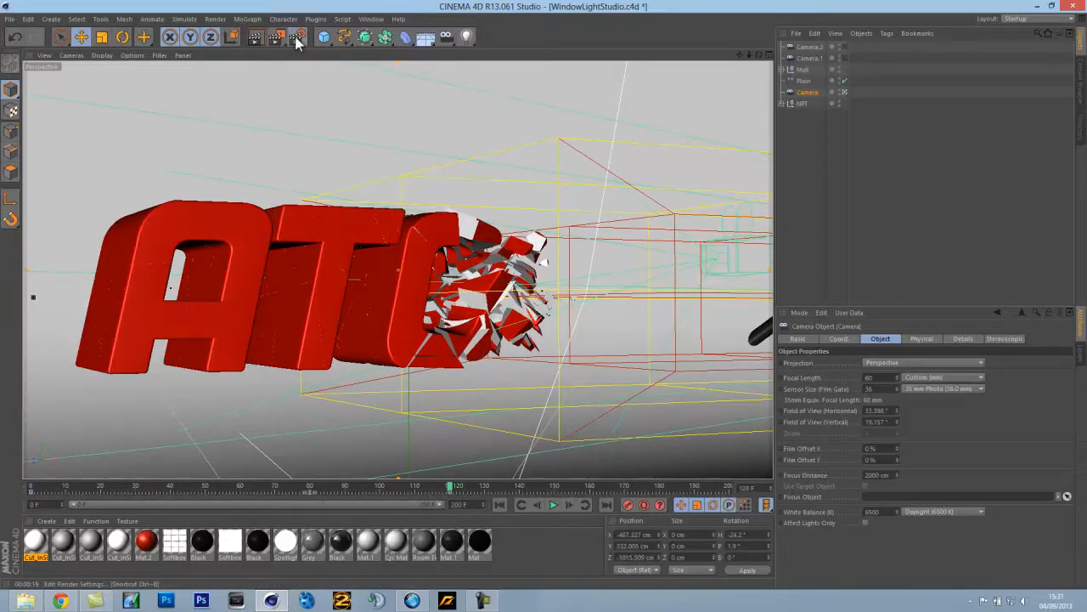
# Set the render frame range to Manual, from 0 F to 120 F, and close the render settings
pyautogui.click(296, 40)
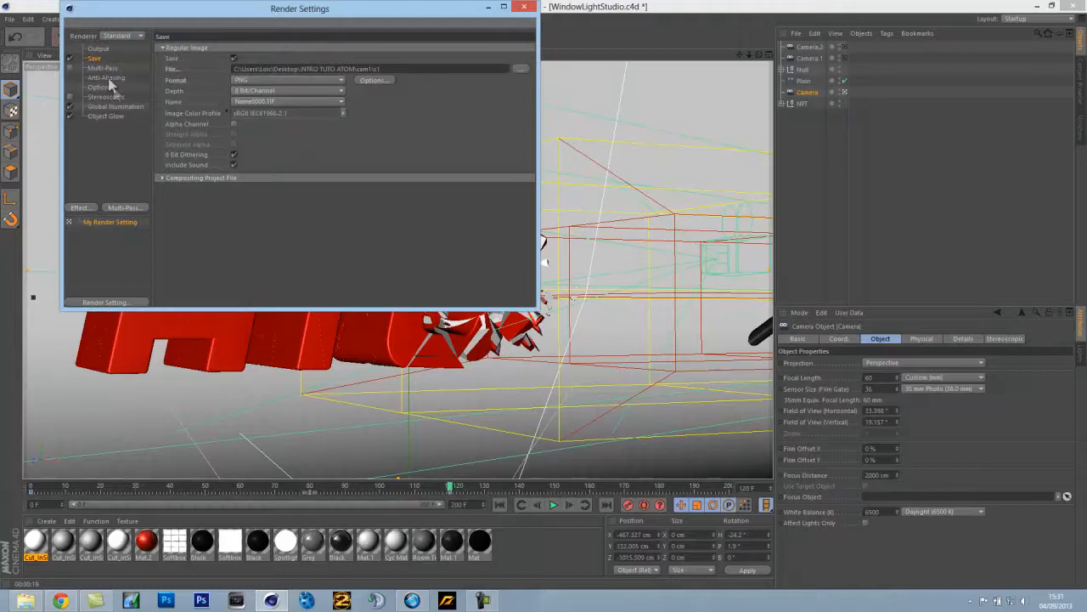
pyautogui.click(100, 49)
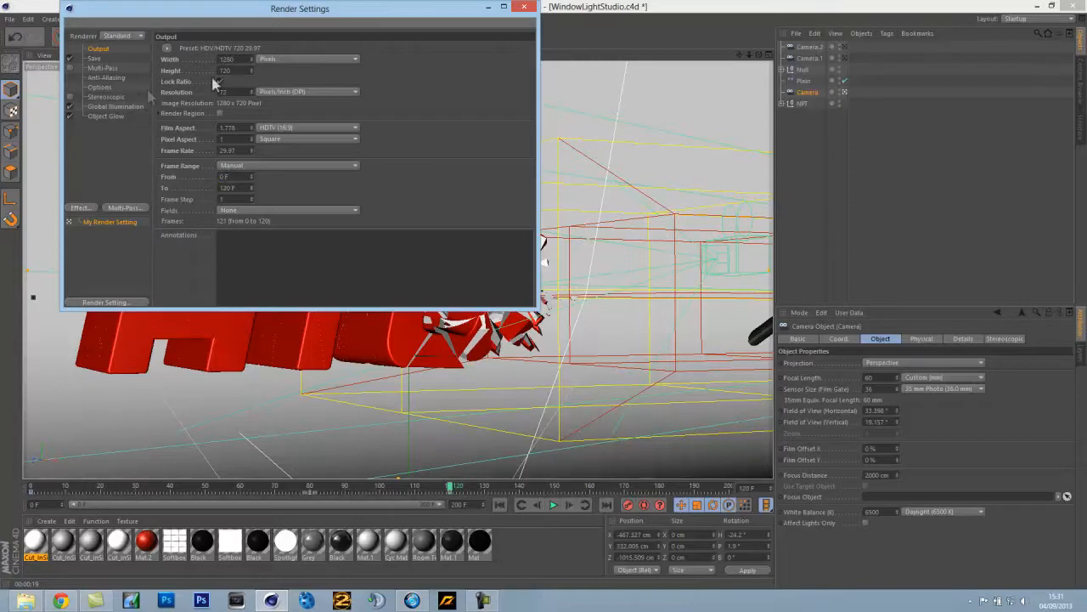
pyautogui.click(525, 8)
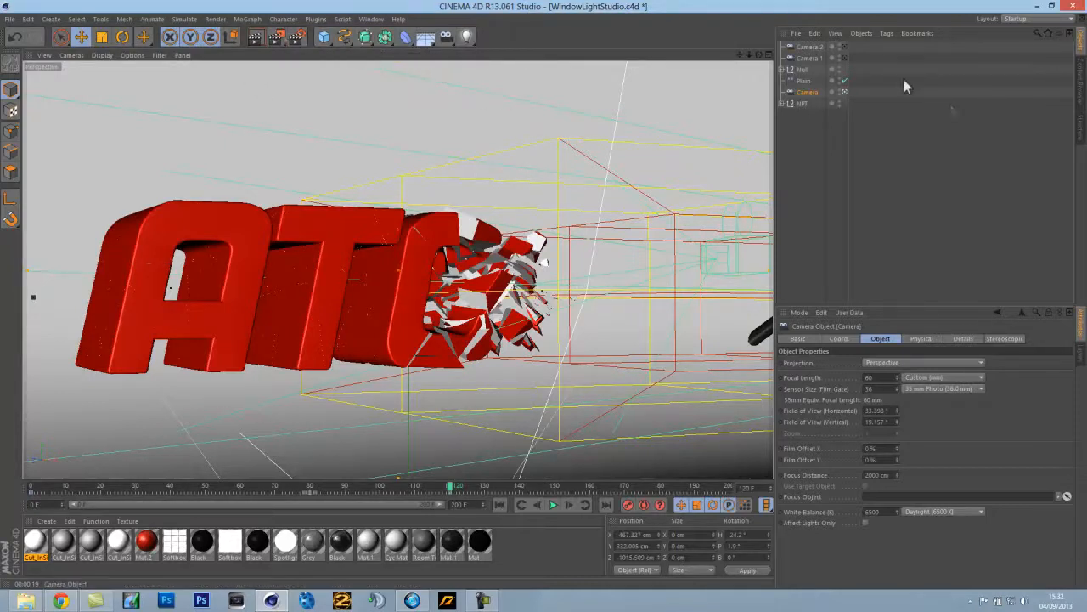
# Select Camera.2 and Camera.1 in turn to examine their keyframe ranges on the timeline
pyautogui.click(808, 47)
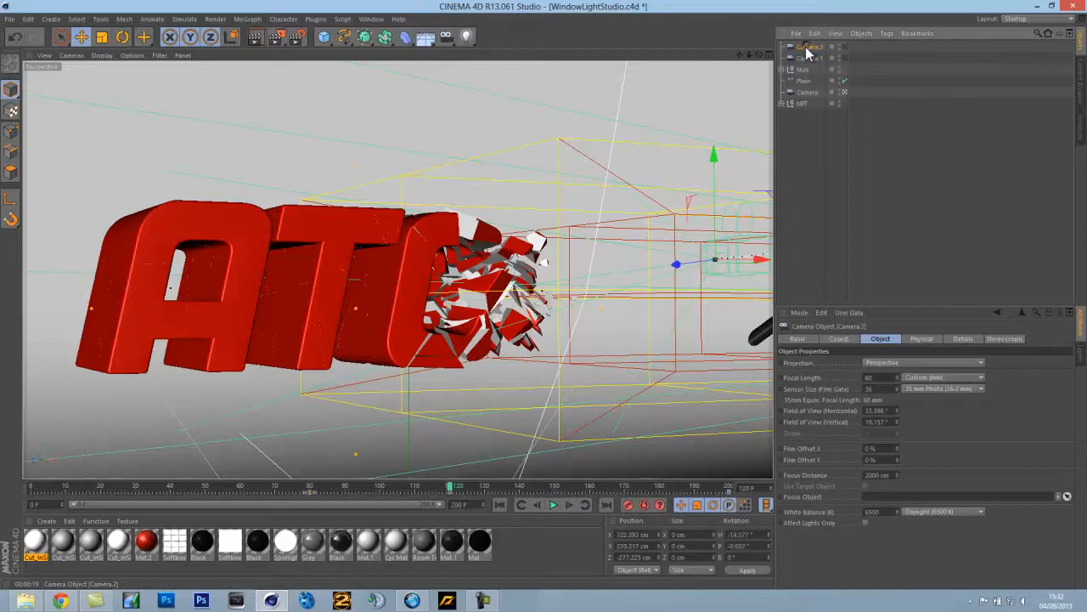
pyautogui.click(809, 58)
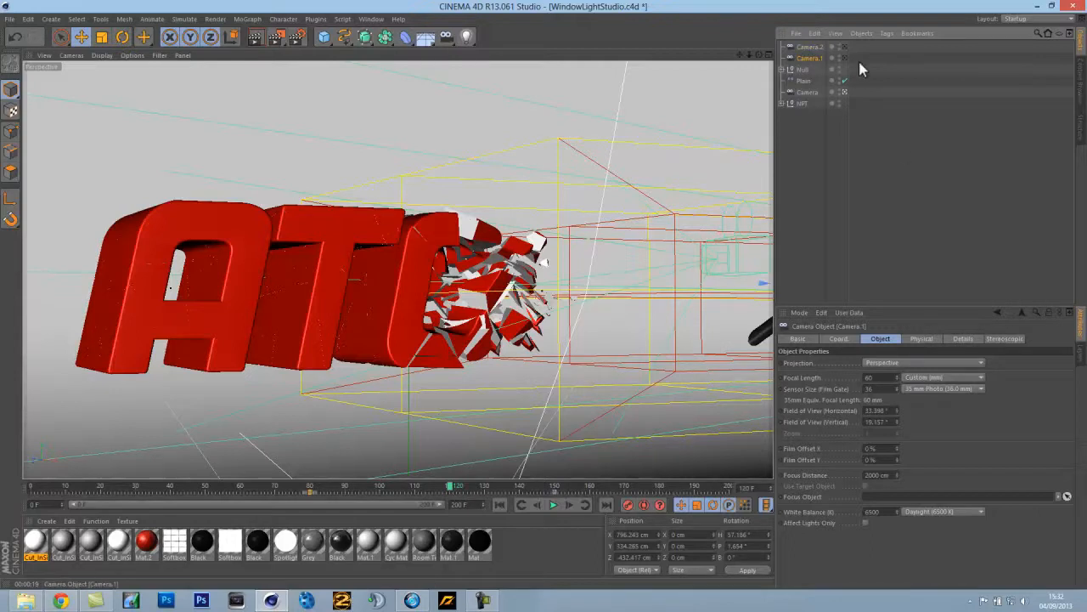
pyautogui.click(809, 47)
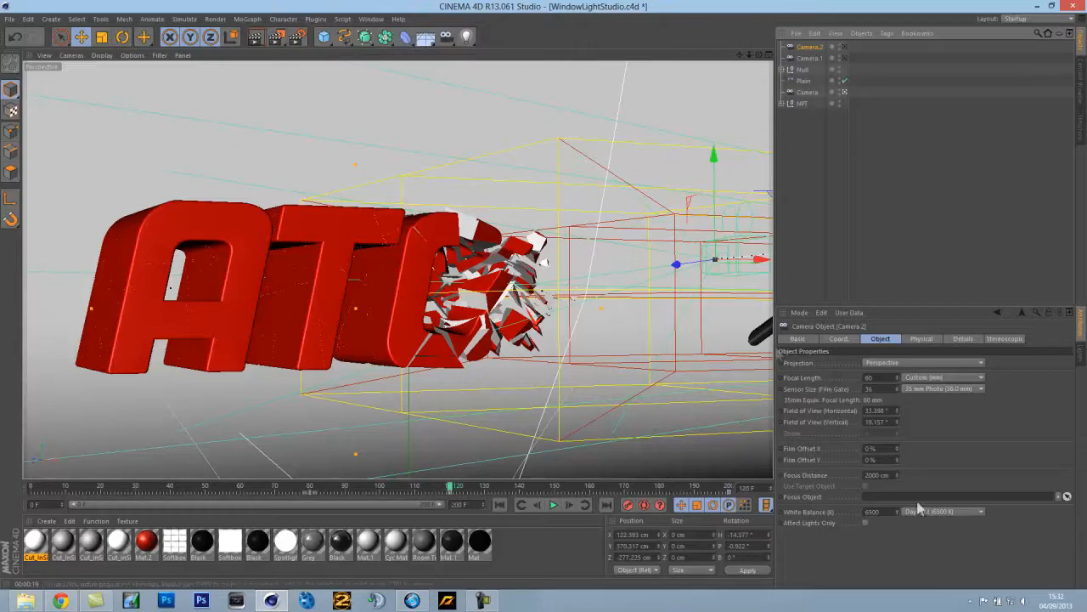
# Render the active camera's frame sequence to the Picture Viewer and close the viewer once all frames are finished
pyautogui.click(279, 38)
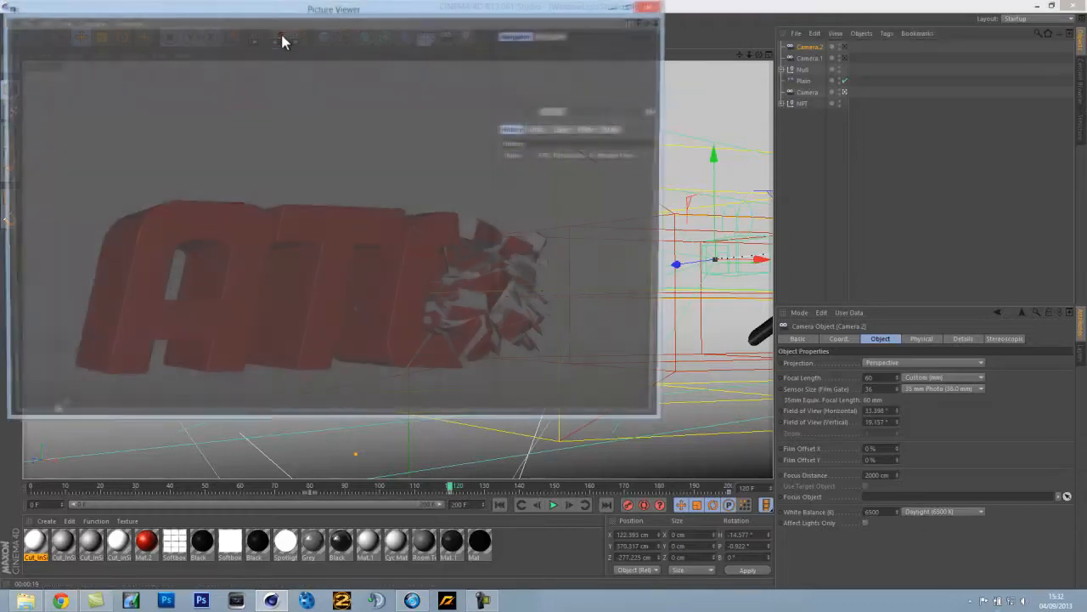
pyautogui.click(477, 597)
pyautogui.click(1027, 549)
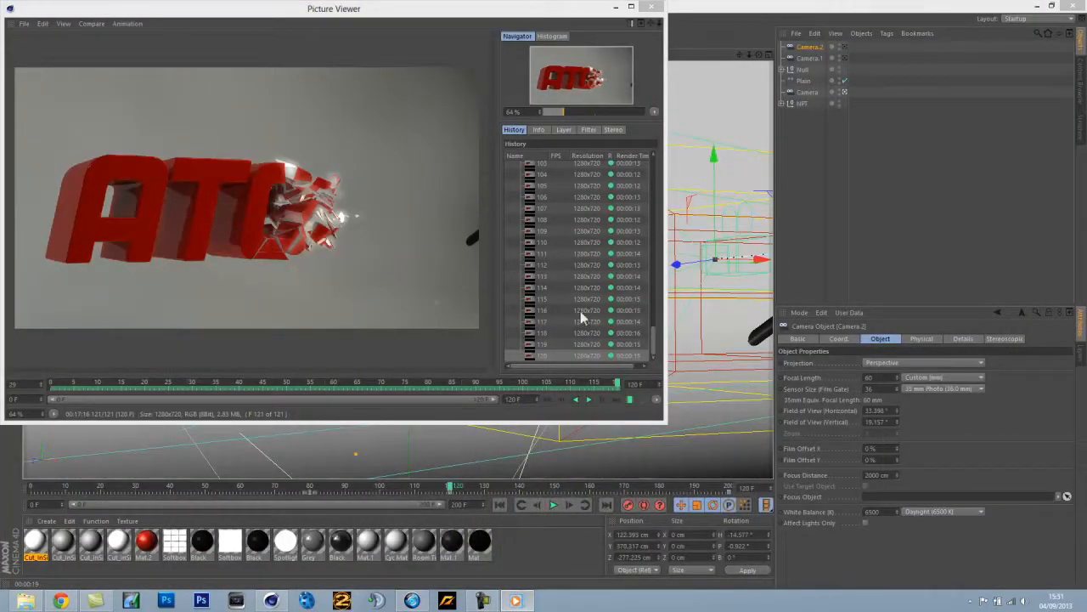
pyautogui.click(651, 8)
# Set the render save file to "c2" in the INTRO TUTO ATOM\cam2 folder and the frame range from 80 F to 150 F for Camera.1
pyautogui.click(297, 37)
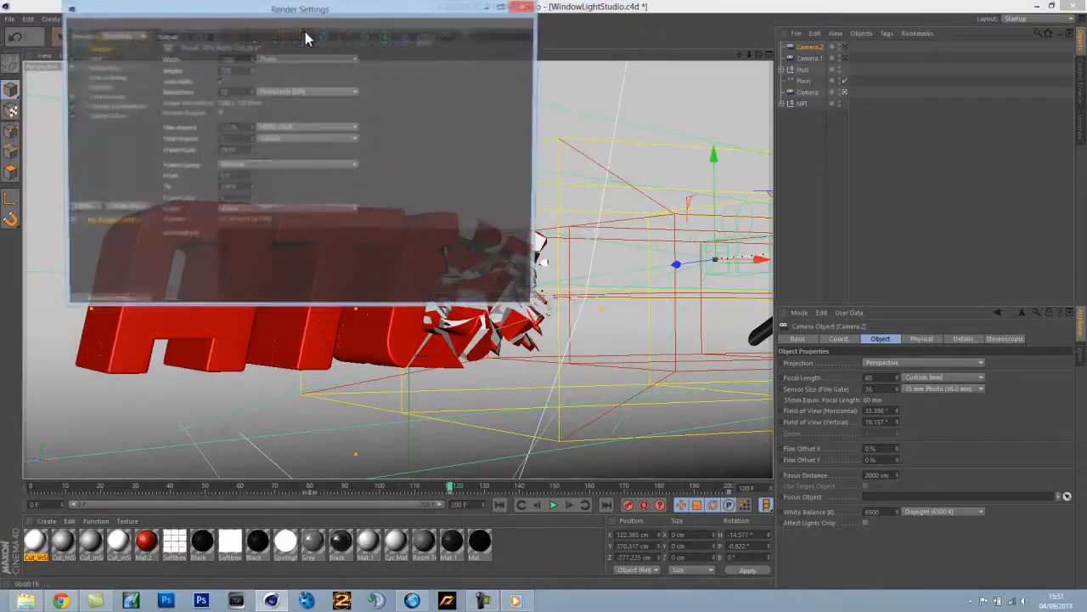
pyautogui.click(94, 58)
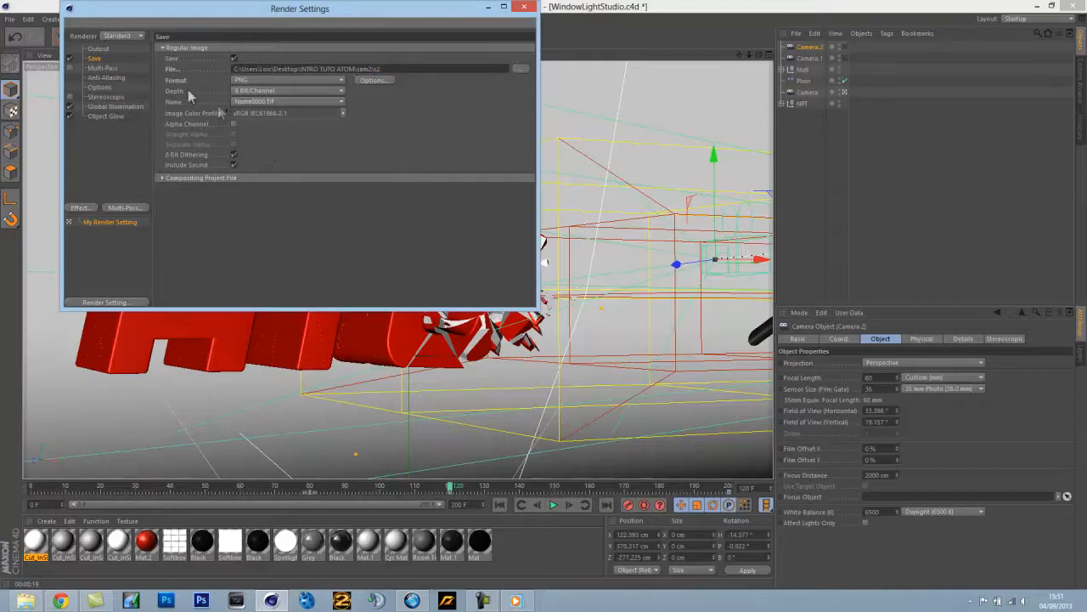
pyautogui.click(98, 50)
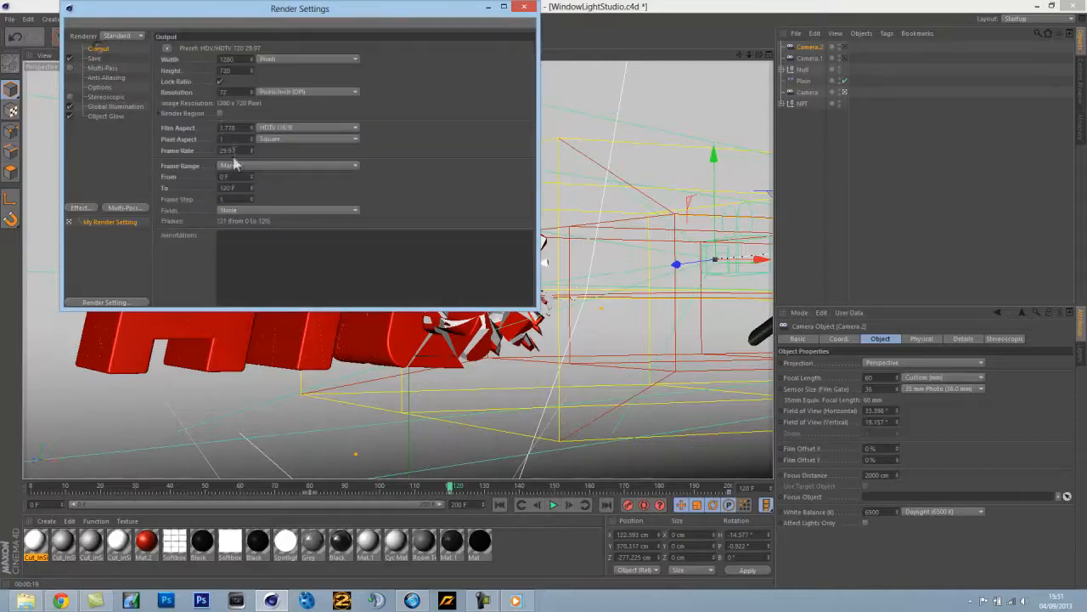
pyautogui.click(809, 58)
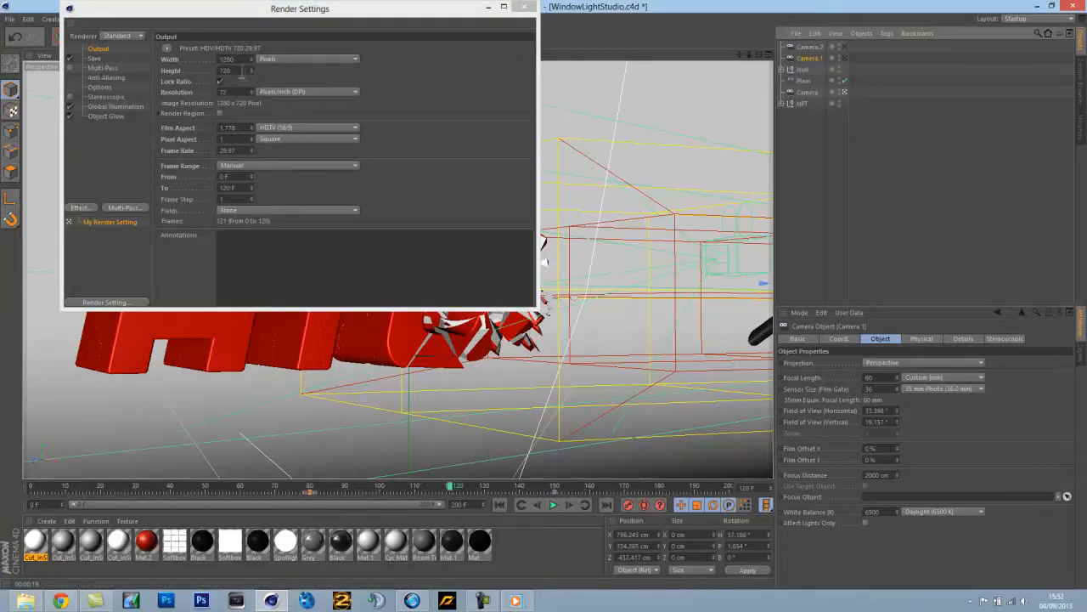
pyautogui.click(227, 176)
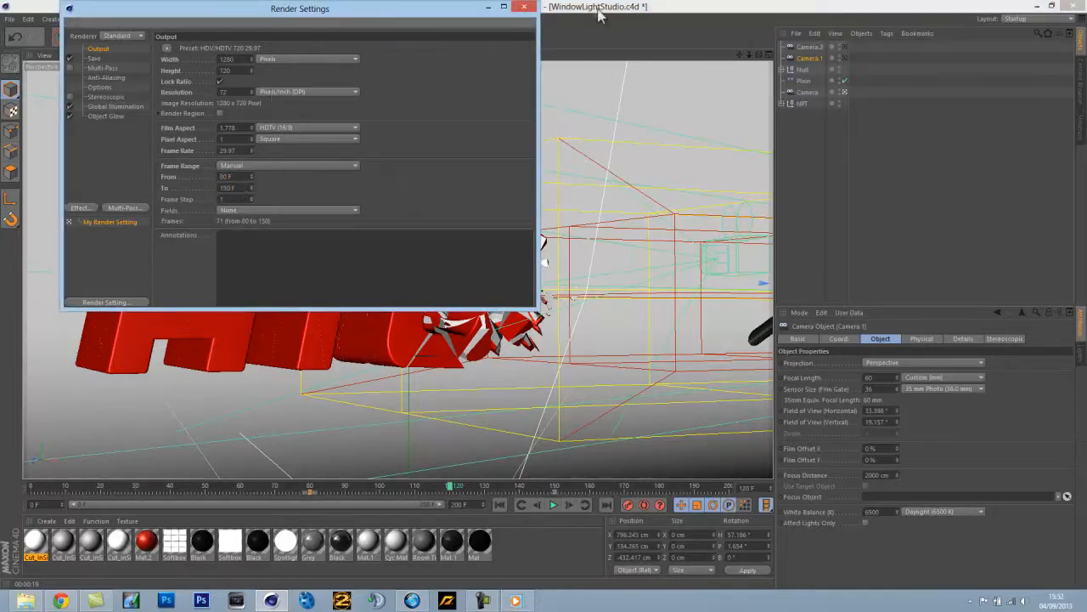
pyautogui.click(525, 9)
# Render the second camera sequence to the Picture Viewer and close the viewer after rendering is complete
pyautogui.click(281, 36)
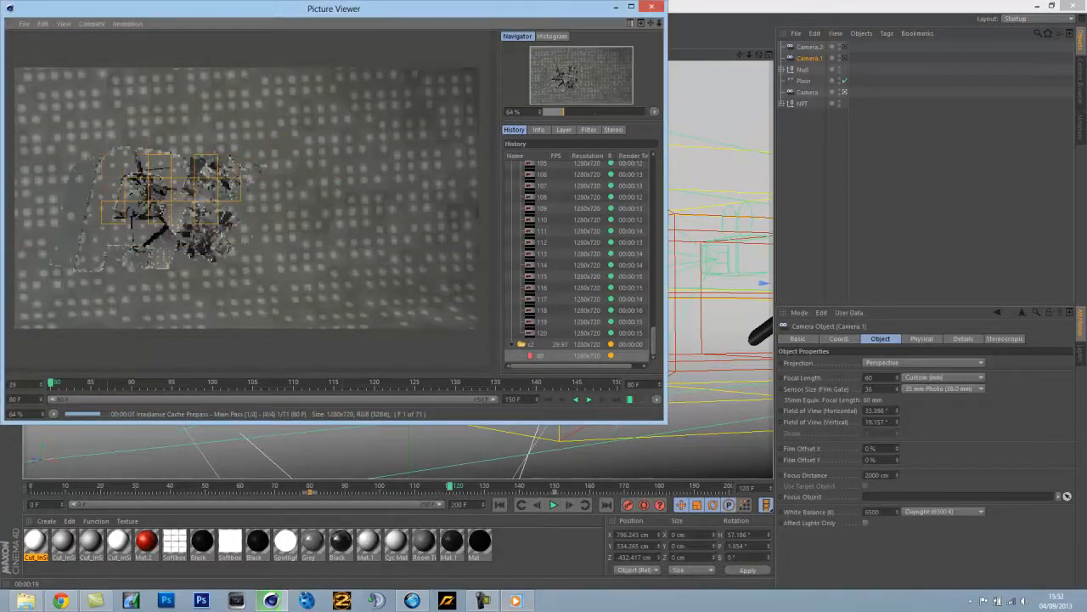
pyautogui.moveTo(1053, 534)
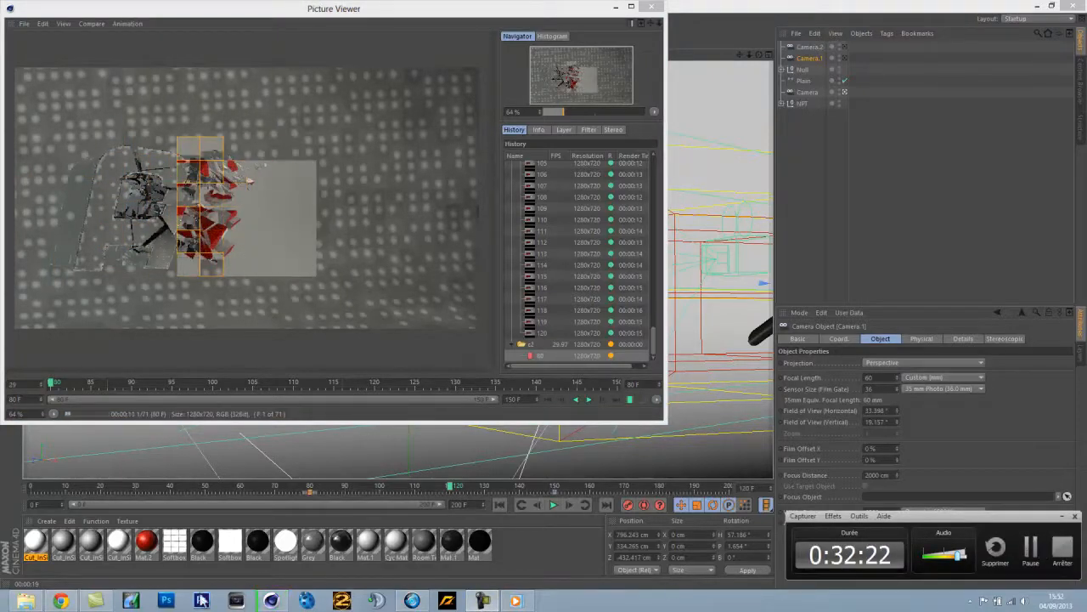
pyautogui.click(1033, 548)
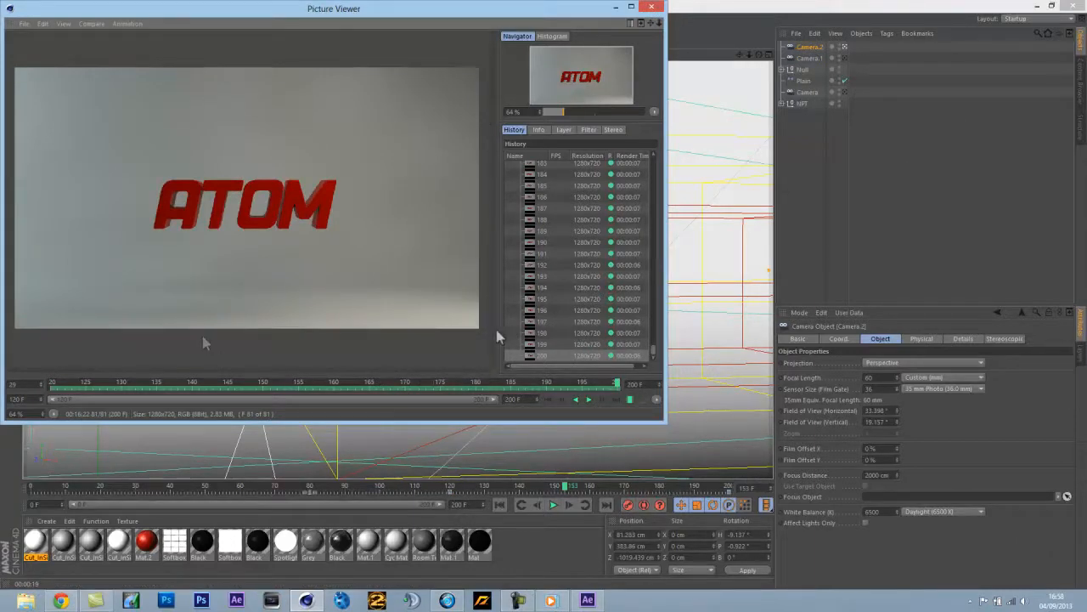
pyautogui.click(650, 6)
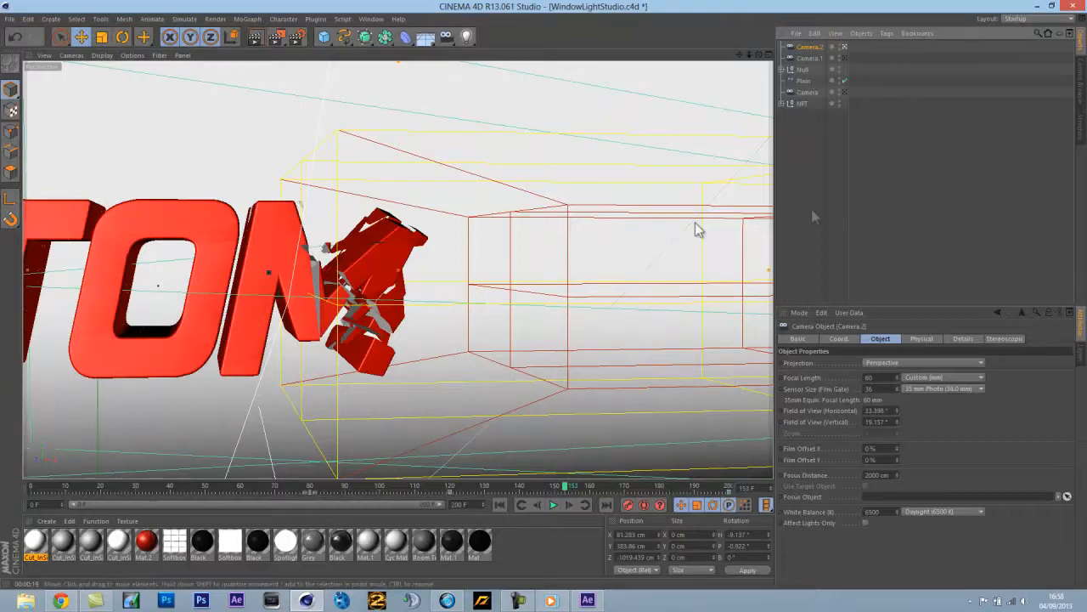
# Switch to After Effects and start a new composition with a duration of 3 seconds
pyautogui.click(1037, 5)
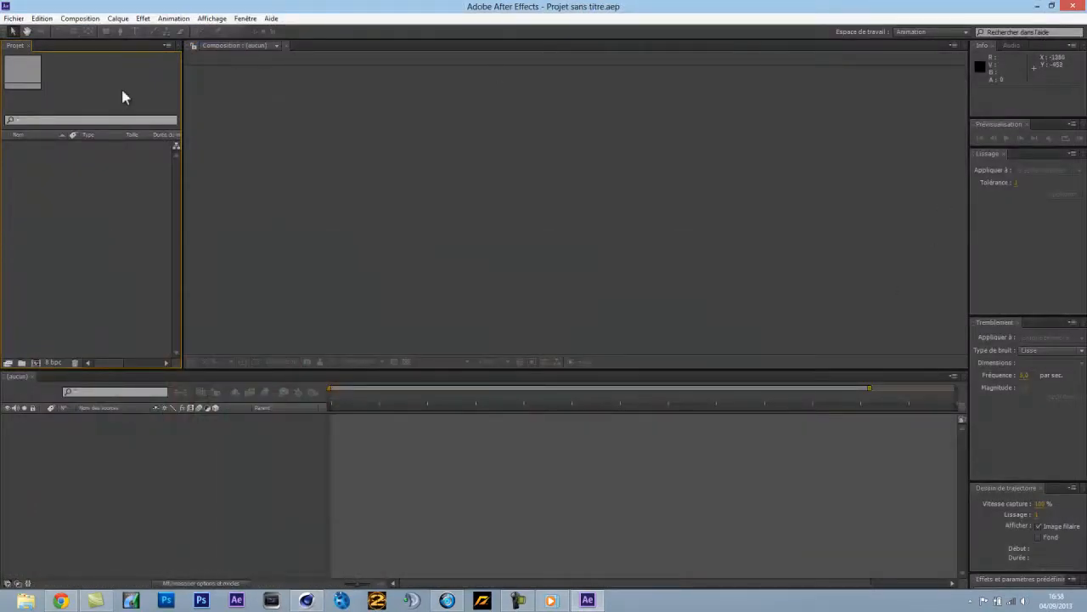
pyautogui.click(78, 18)
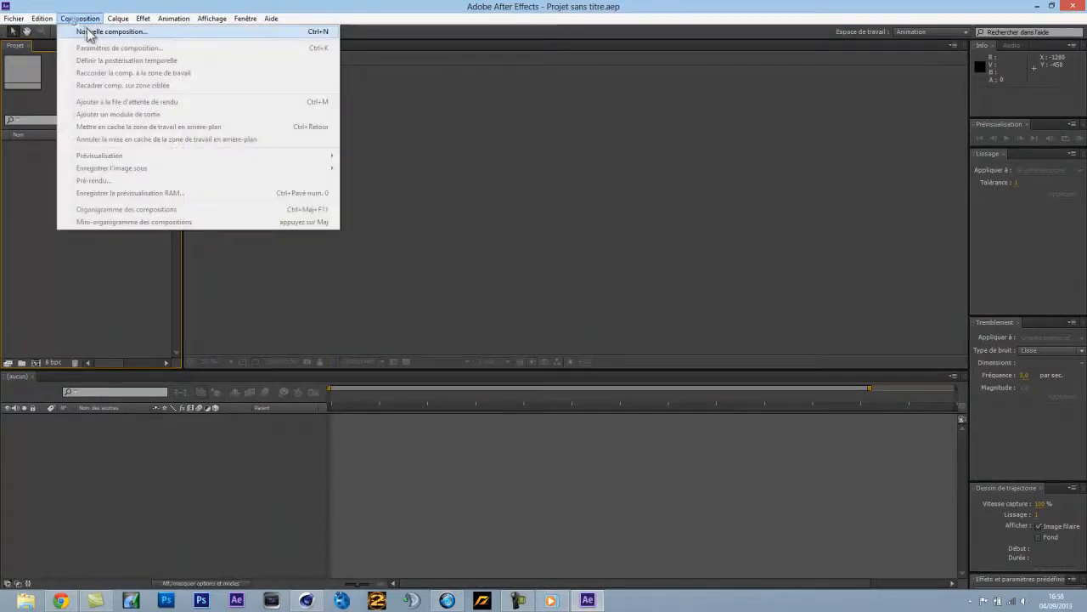
pyautogui.click(107, 33)
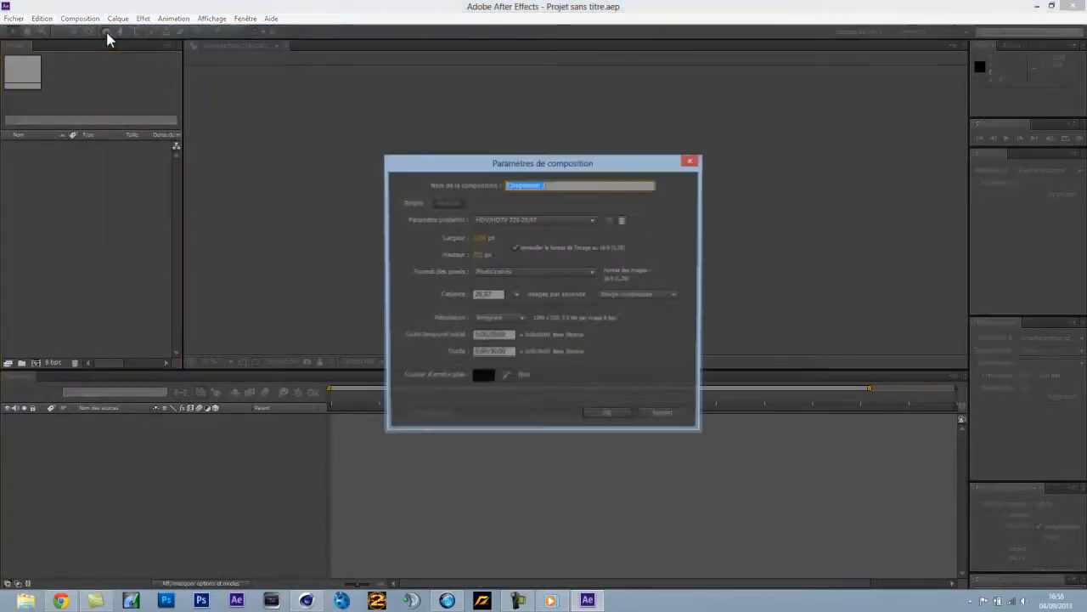
pyautogui.doubleClick(492, 353)
pyautogui.write('3')
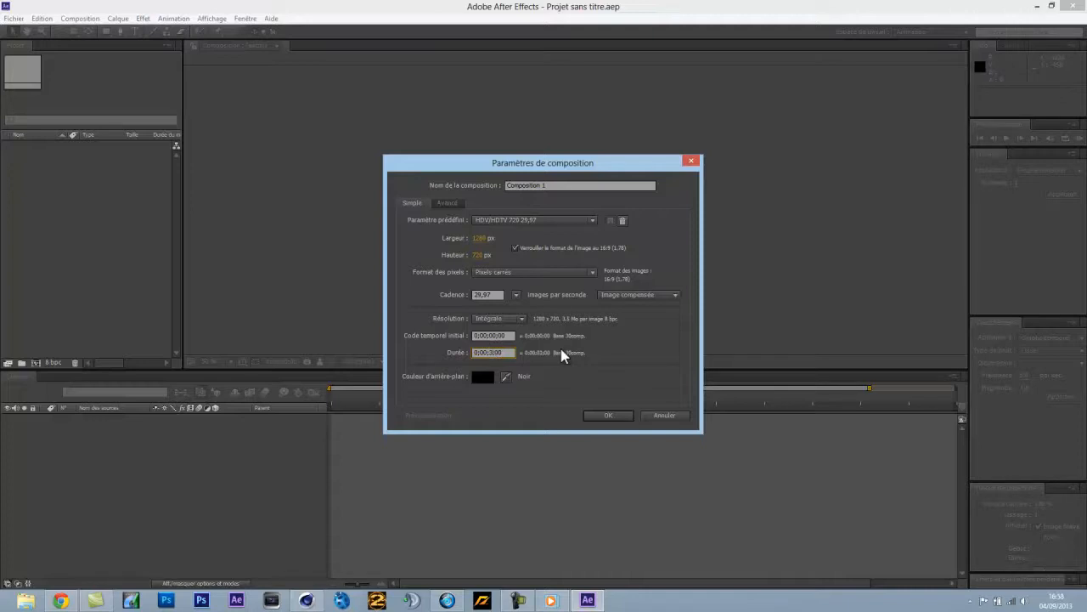
# Create Composition 1 from the HDV/HDTV 720 29,97 preset with a duration of 20 seconds
pyautogui.write('0')
pyautogui.click(608, 416)
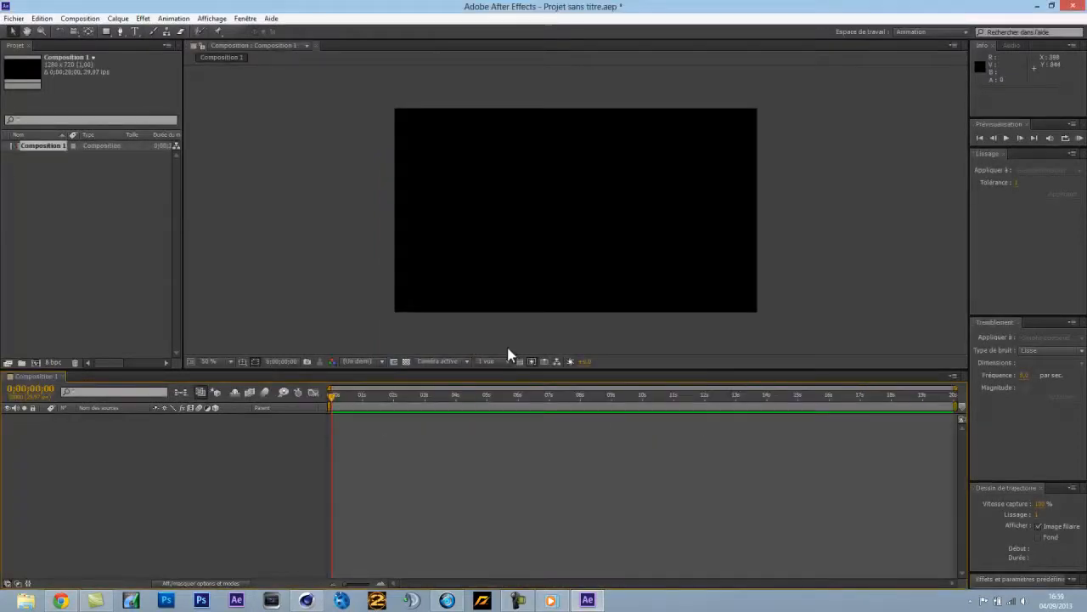
pyautogui.click(14, 18)
pyautogui.moveTo(42, 18)
pyautogui.click(355, 145)
# Import the c1 PNG sequence, starting at c1_0000, from the cam1 folder in INTRO TUTO ATOM on the desktop
pyautogui.click(14, 18)
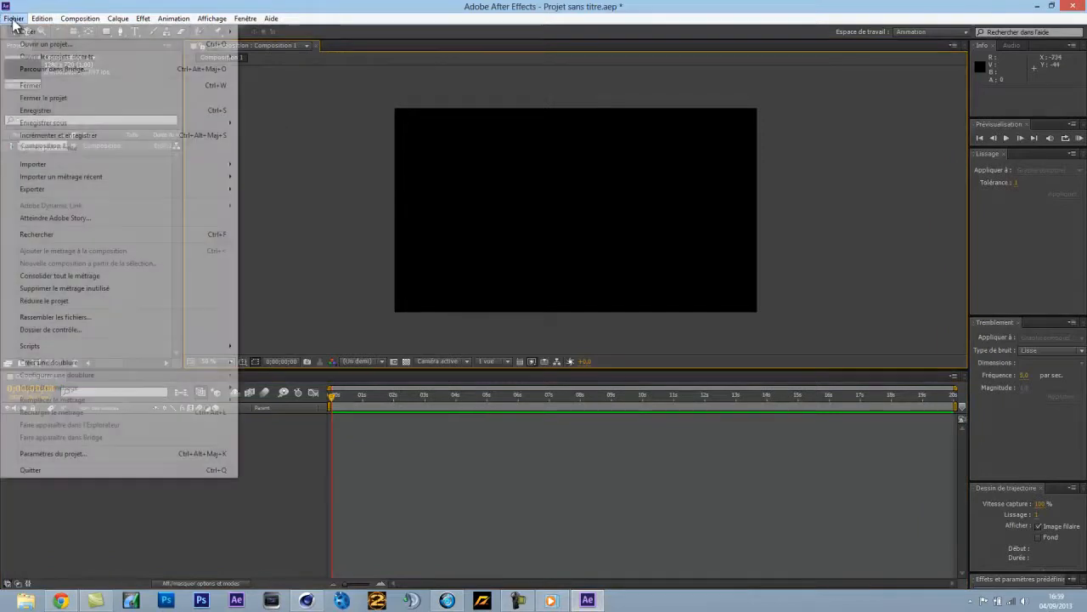
pyautogui.moveTo(212, 164)
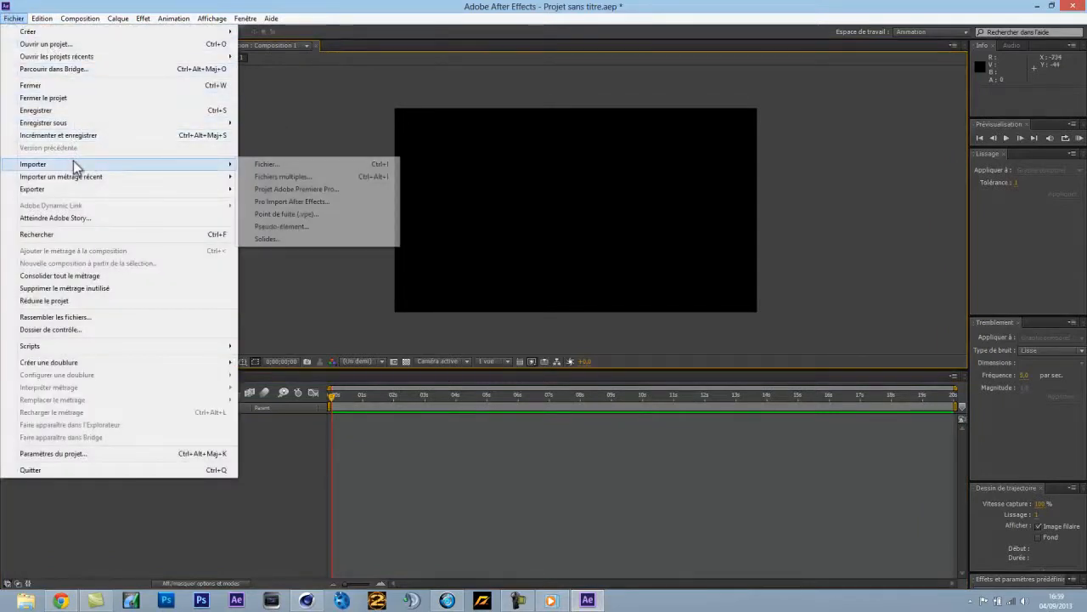
pyautogui.click(274, 166)
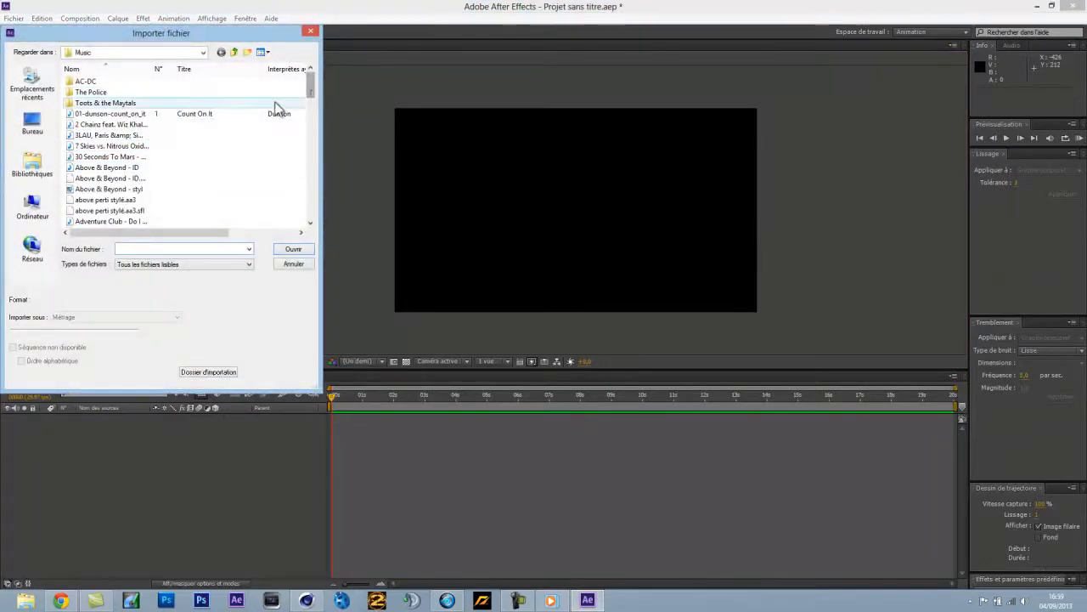
pyautogui.click(32, 123)
pyautogui.moveTo(312, 118); pyautogui.dragTo(309, 146)
pyautogui.doubleClick(146, 121)
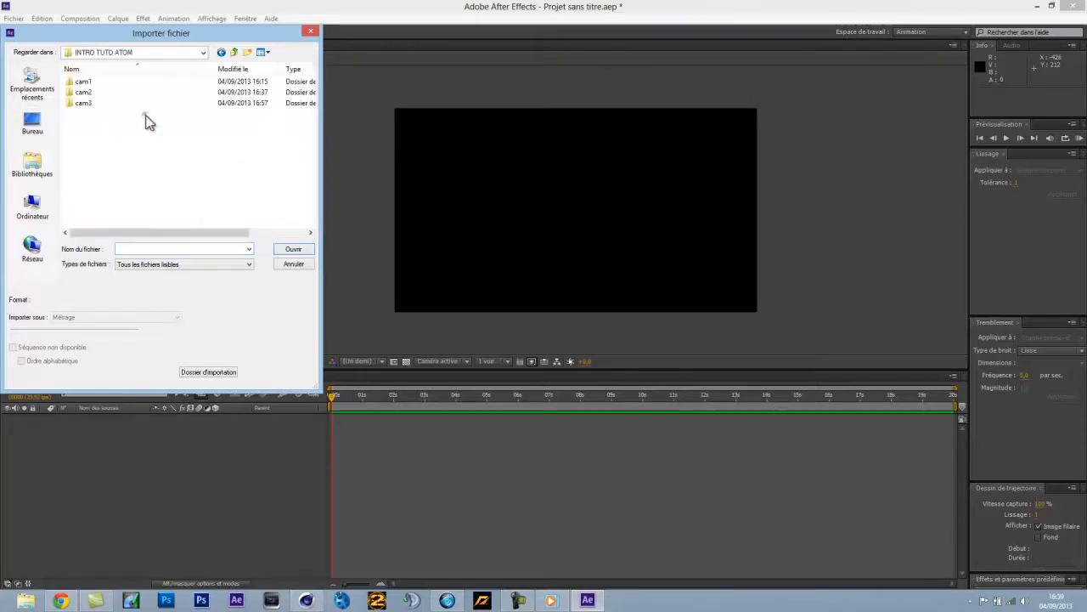
pyautogui.moveTo(123, 39); pyautogui.dragTo(400, 51)
pyautogui.doubleClick(362, 100)
pyautogui.click(364, 111)
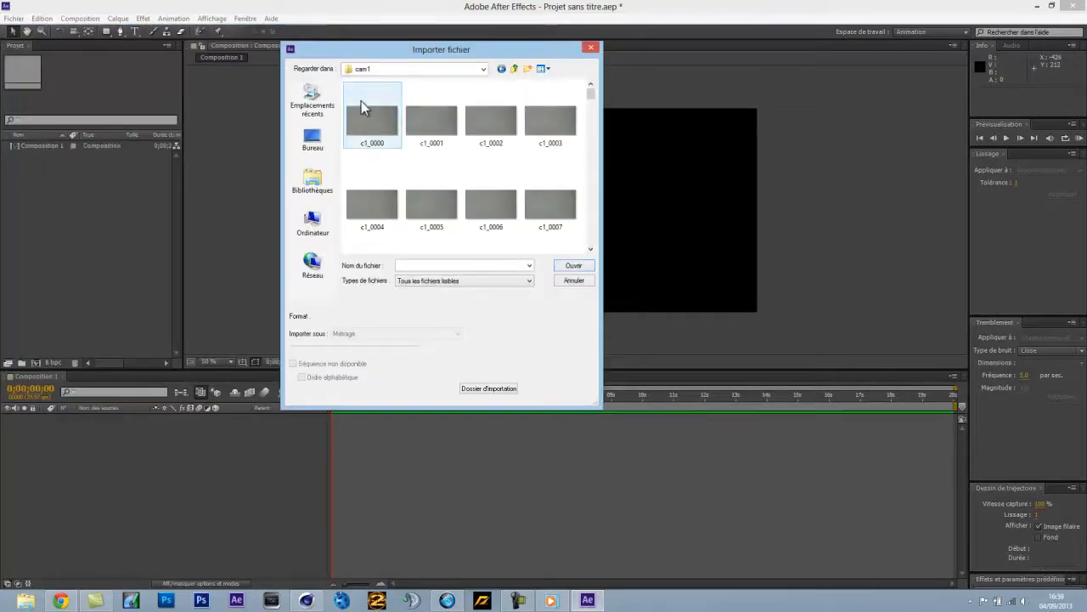
pyautogui.doubleClick(365, 116)
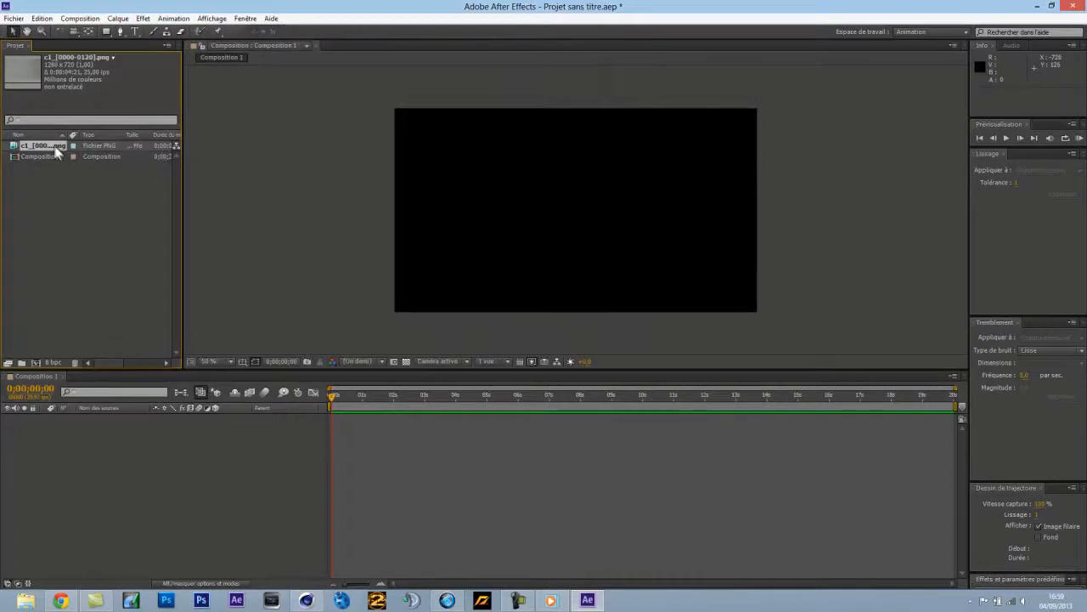
# Import the c2 PNG sequence from the cam2 folder in INTRO TUTO ATOM
pyautogui.click(13, 18)
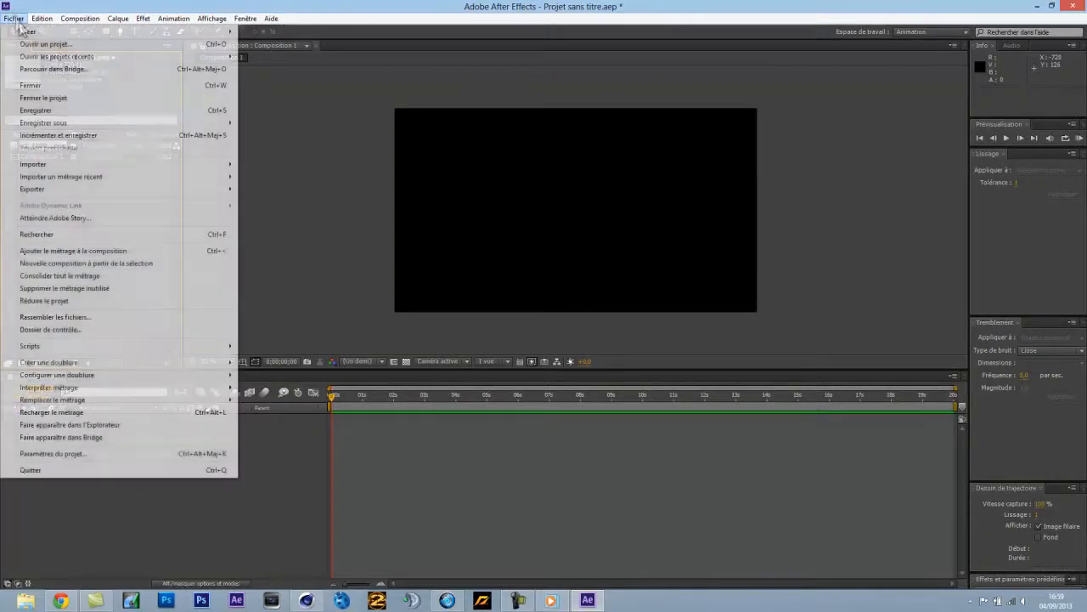
pyautogui.moveTo(83, 165)
pyautogui.click(271, 165)
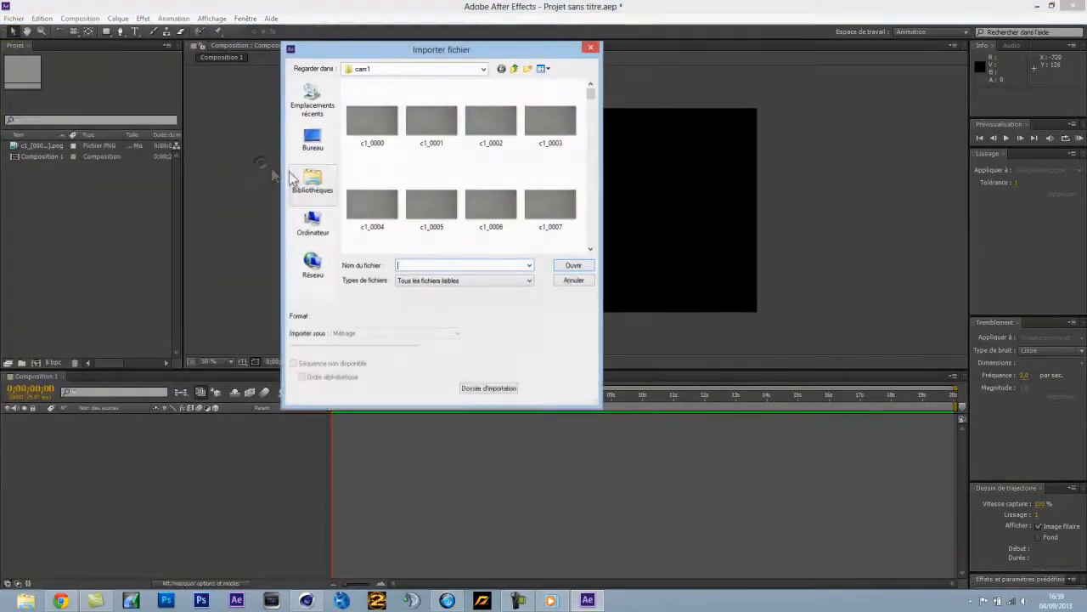
pyautogui.click(483, 69)
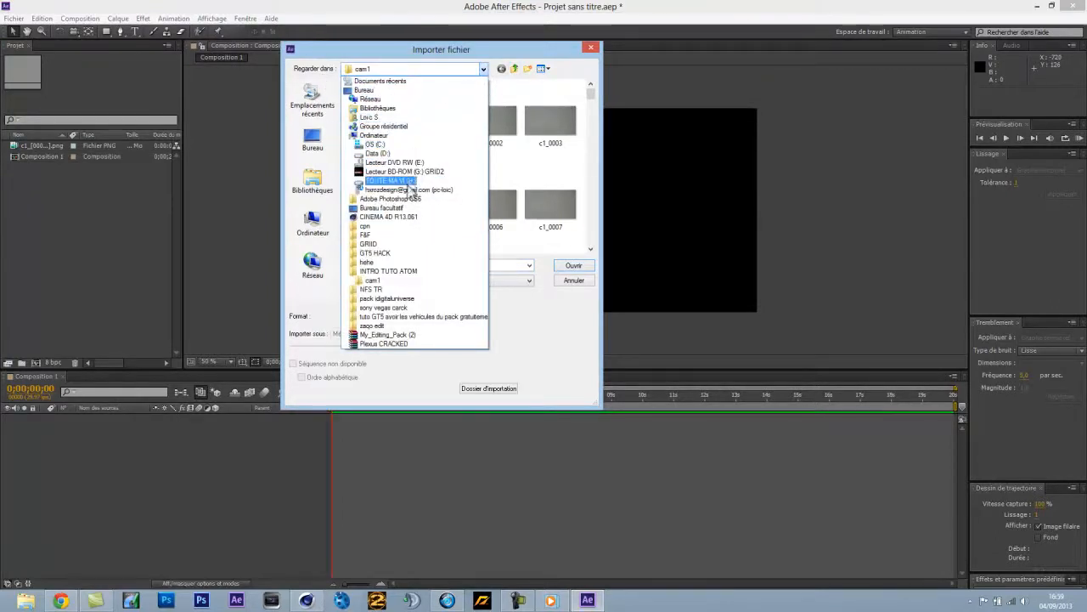
pyautogui.click(388, 272)
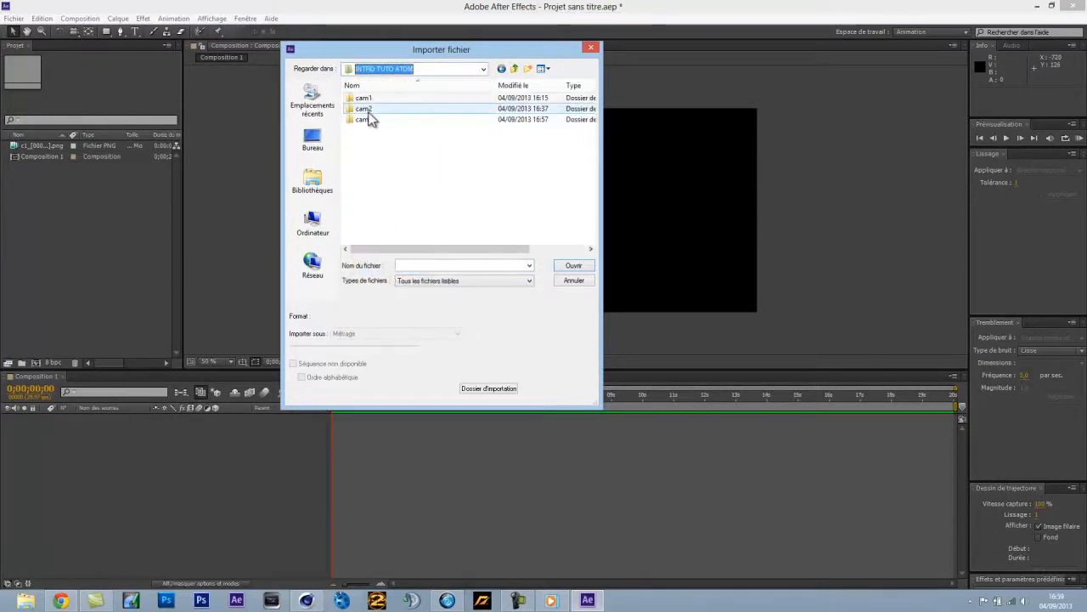
pyautogui.doubleClick(371, 112)
pyautogui.doubleClick(368, 115)
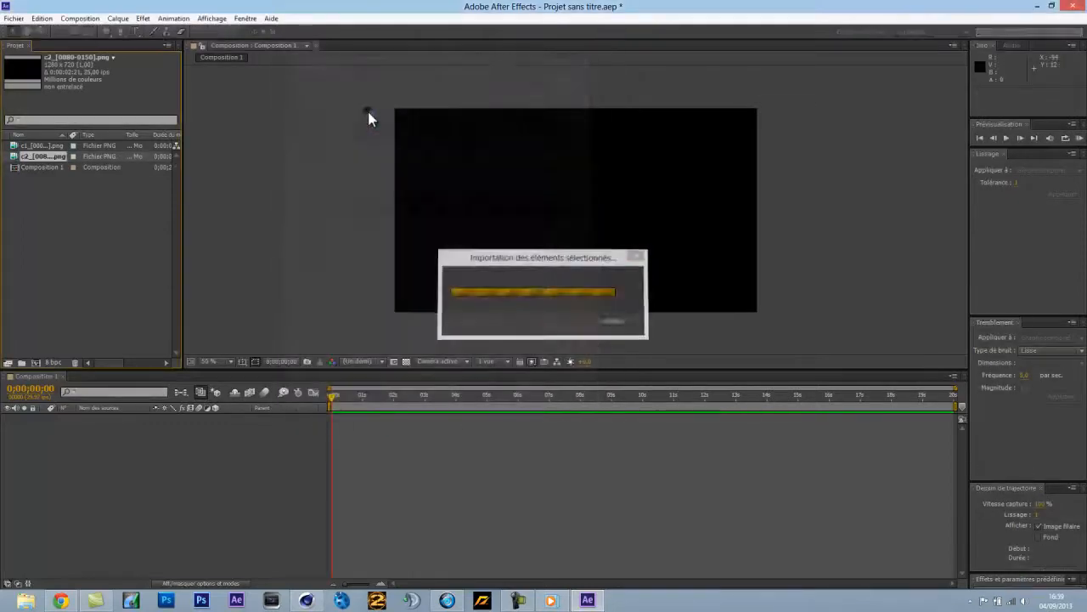
# Import the c3 PNG sequence from the cam3 folder in INTRO TUTO ATOM
pyautogui.click(14, 18)
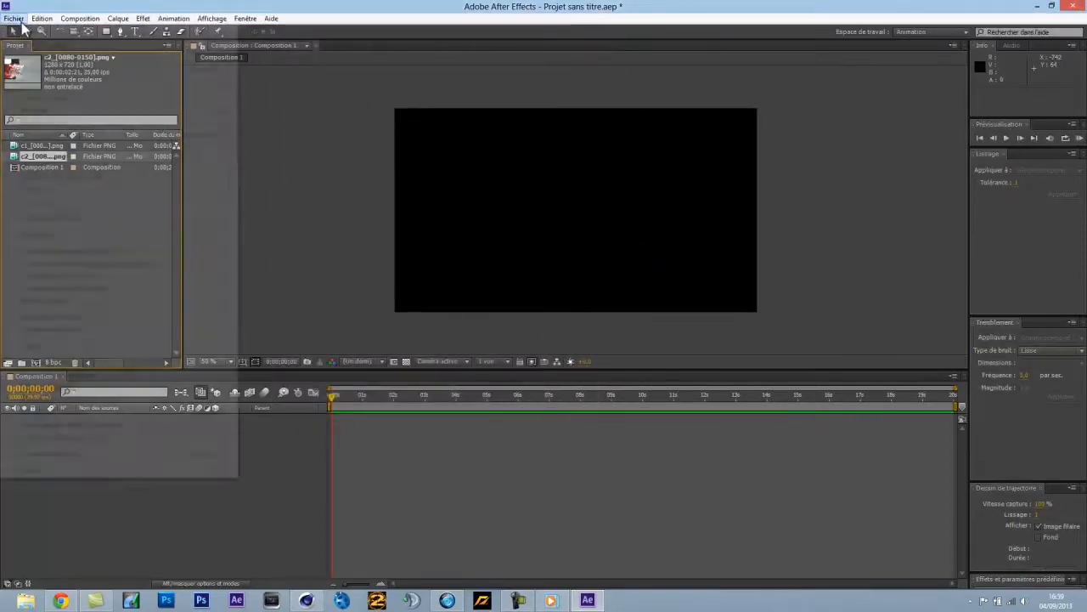
pyautogui.moveTo(232, 167)
pyautogui.click(266, 164)
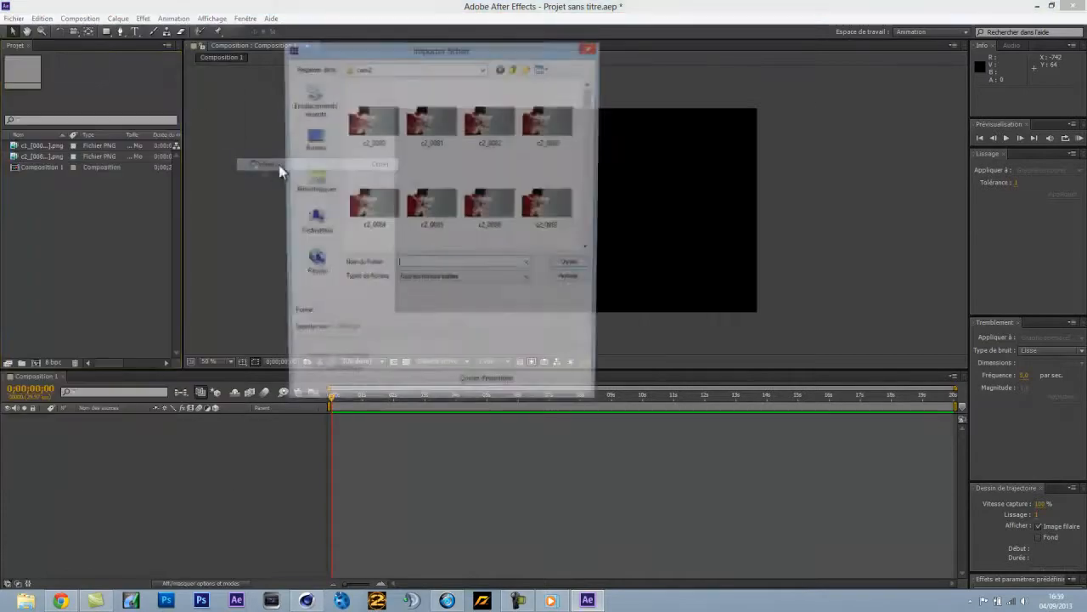
pyautogui.click(484, 69)
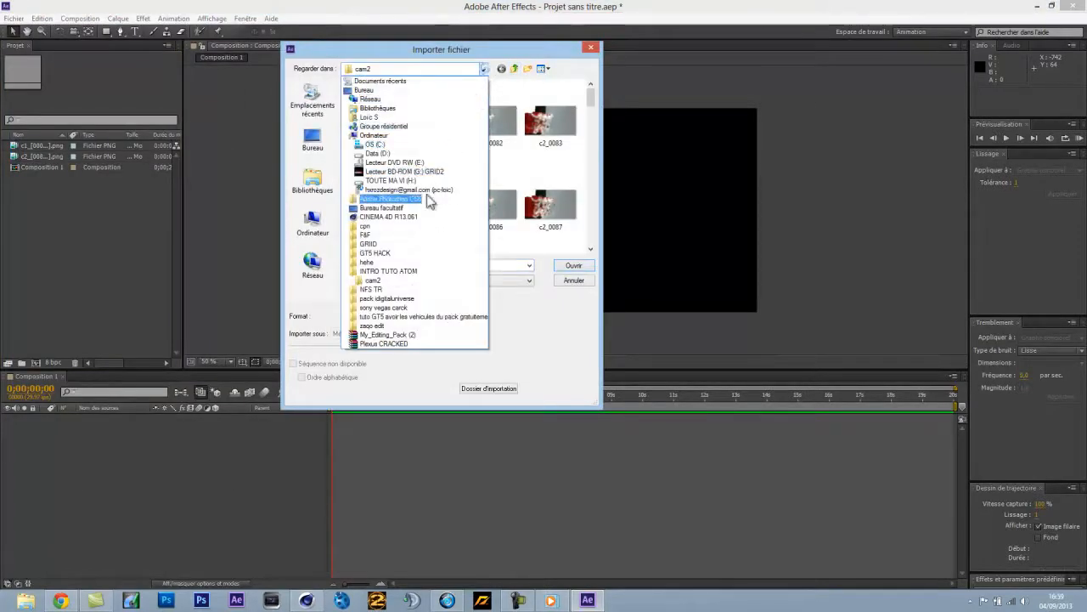
pyautogui.click(378, 270)
pyautogui.doubleClick(370, 120)
pyautogui.doubleClick(370, 119)
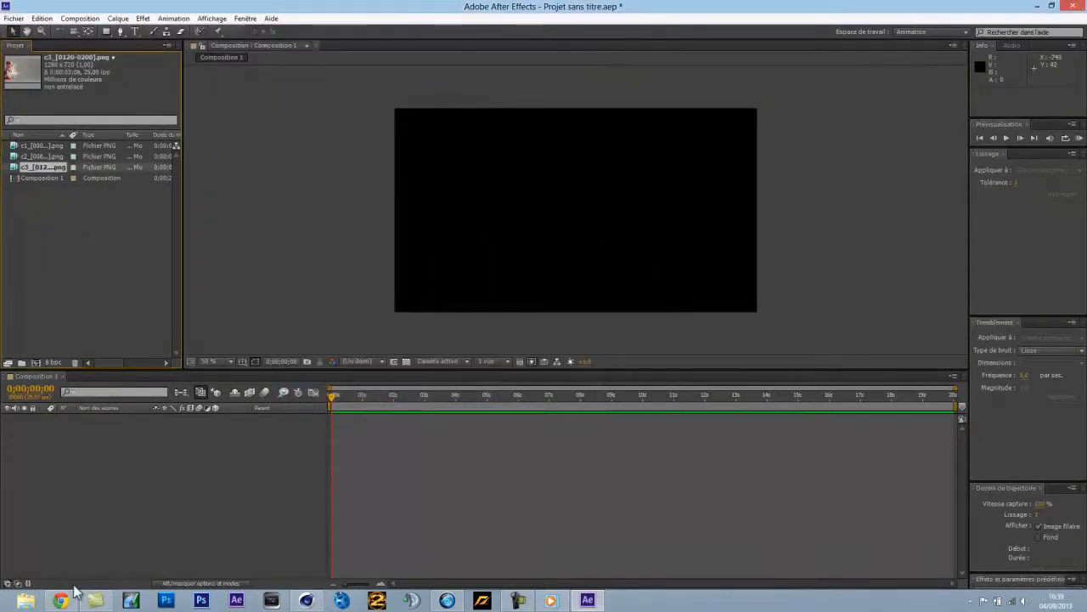
# Switch to File Explorer and open the cam3 folder inside INTRO TUTO ATOM on the desktop
pyautogui.click(15, 21)
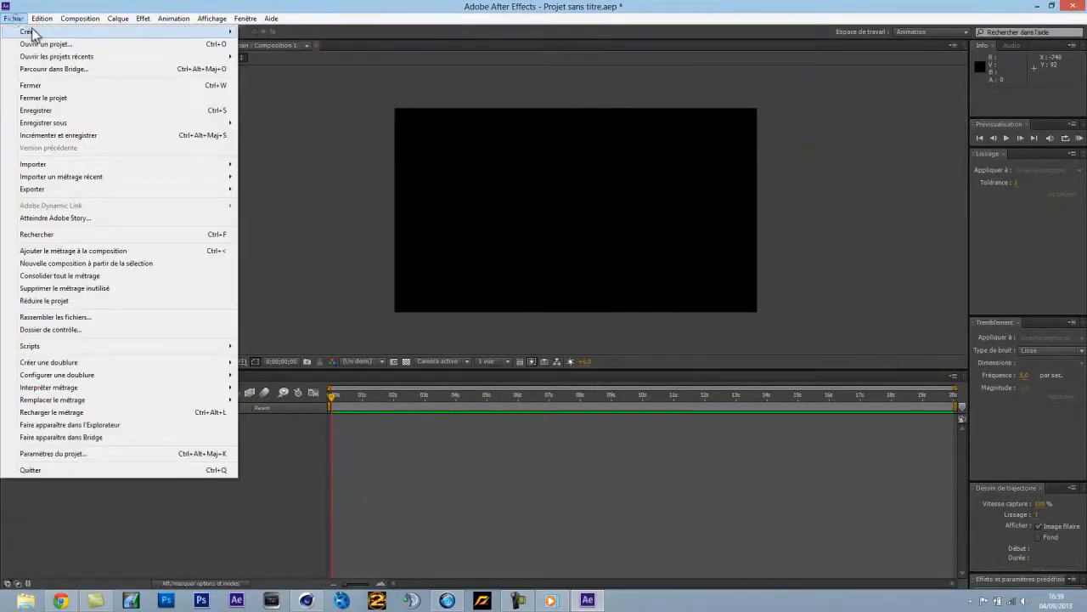
pyautogui.click(281, 286)
pyautogui.click(26, 602)
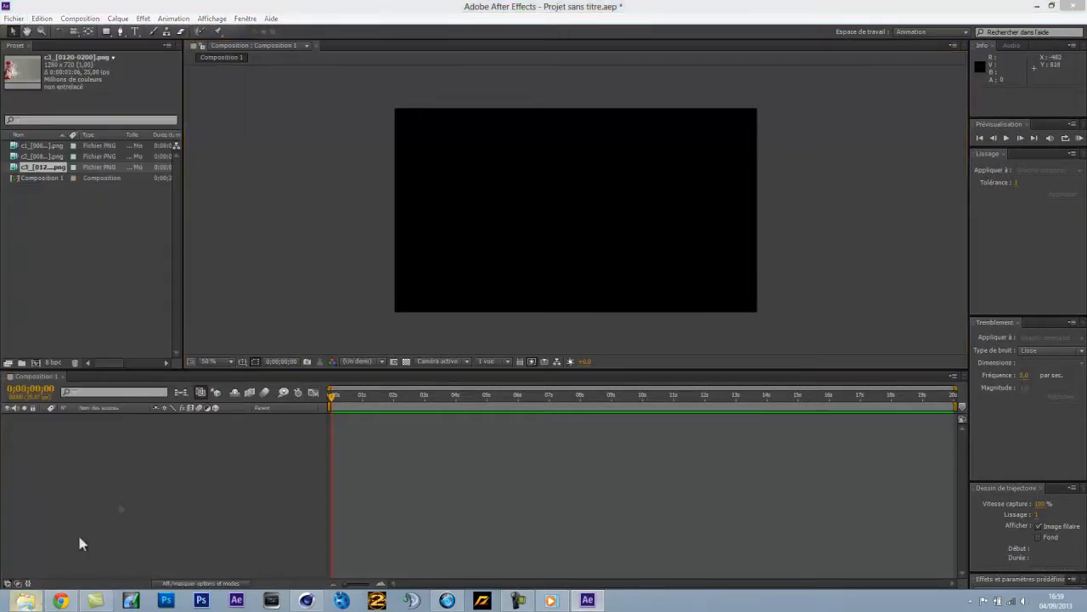
pyautogui.click(297, 148)
pyautogui.click(289, 136)
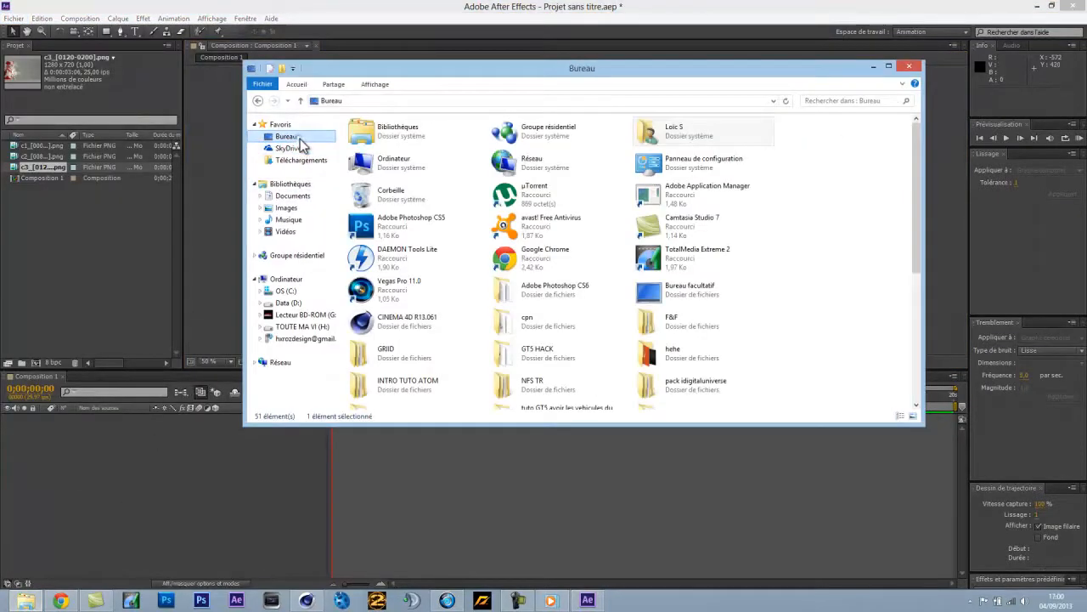
pyautogui.click(649, 384)
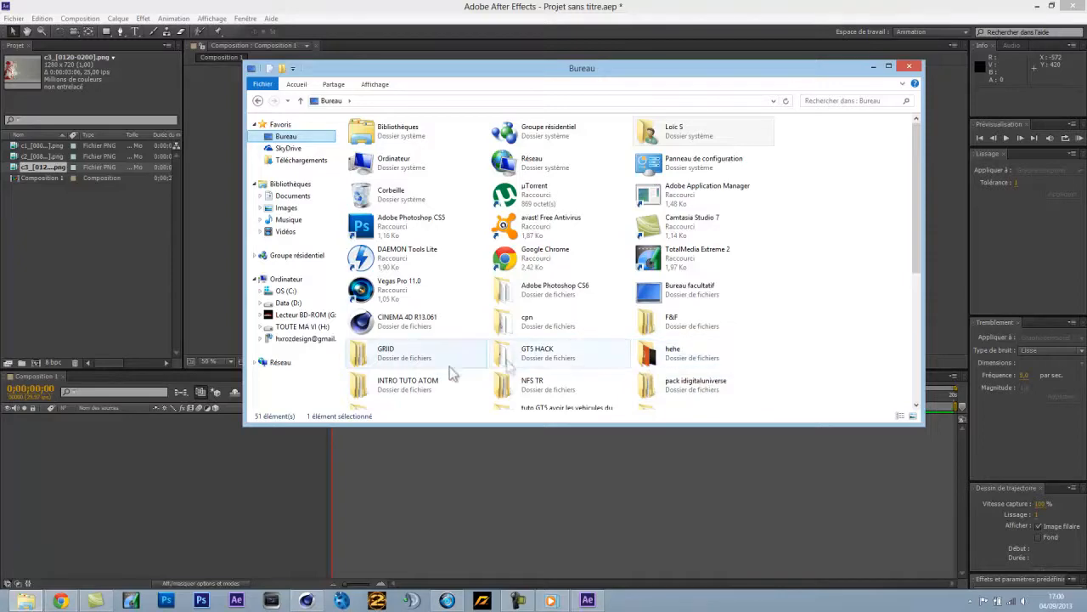
pyautogui.doubleClick(417, 382)
pyautogui.doubleClick(394, 162)
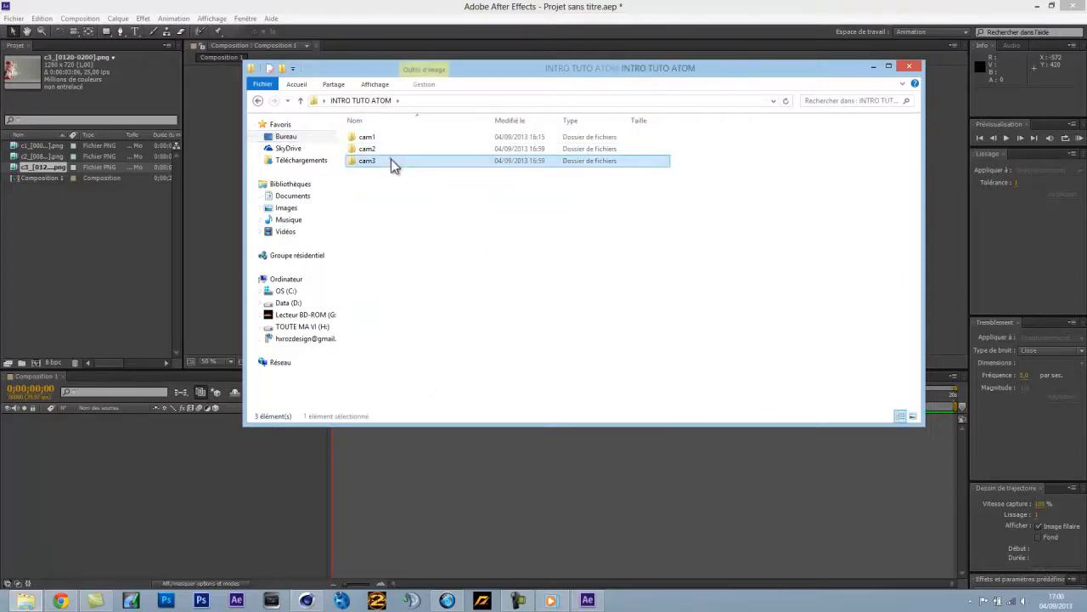
# Copy the last rendered frame, c3_0200, from cam3 into the INTRO TUTO ATOM folder and close File Explorer
pyautogui.moveTo(915, 140); pyautogui.dragTo(910, 286)
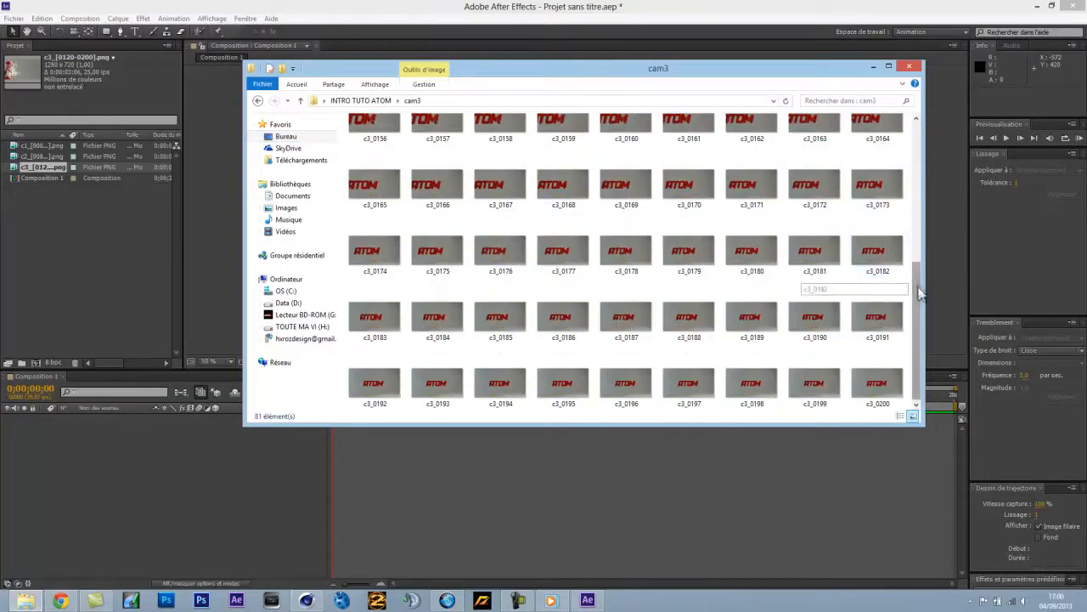
pyautogui.click(886, 385)
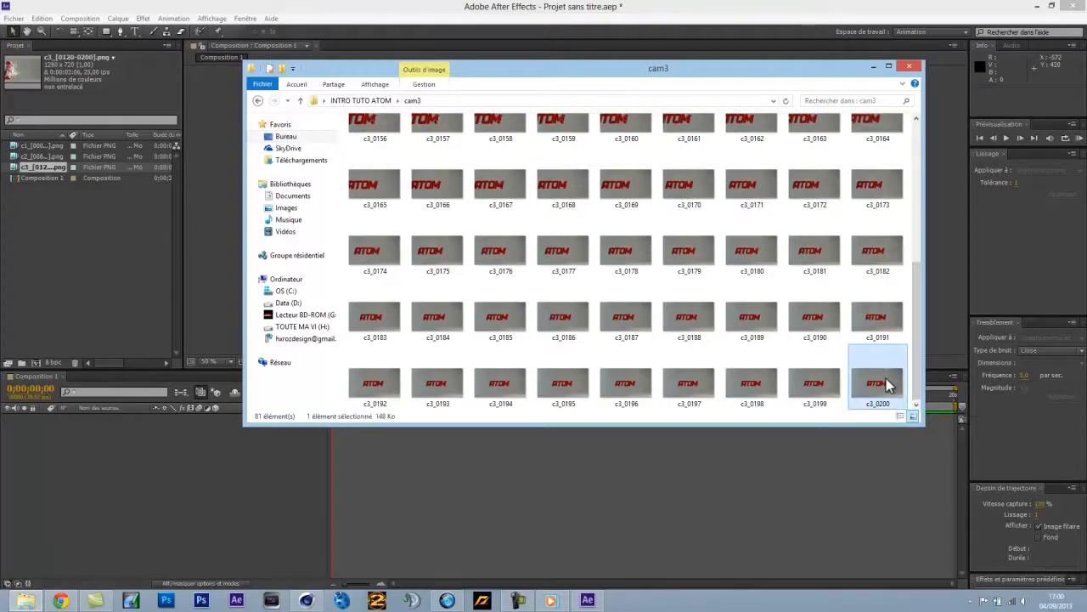
pyautogui.click(258, 100)
pyautogui.click(473, 270)
pyautogui.hotkey('ctrl', 'v')
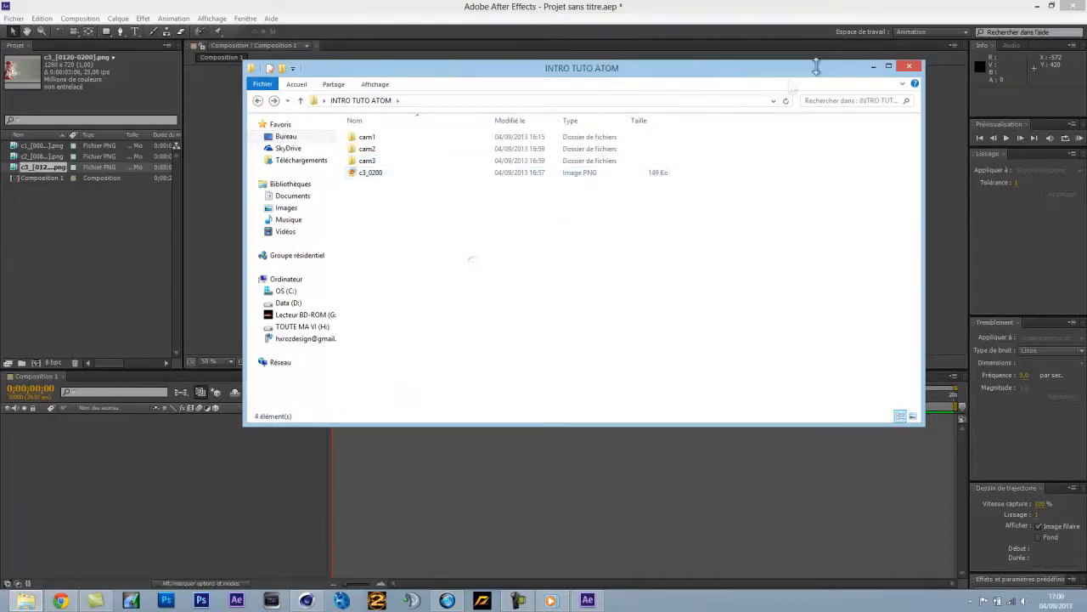
pyautogui.click(908, 67)
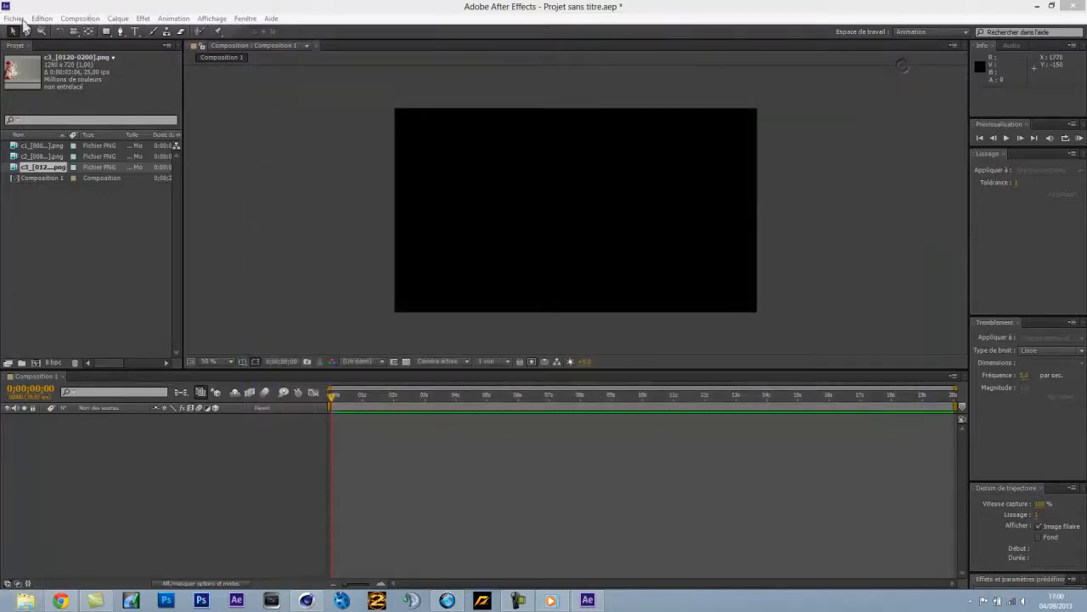
# Import the copied still image c3_0200.png from the INTRO TUTO ATOM folder into the project
pyautogui.click(14, 18)
pyautogui.moveTo(67, 166)
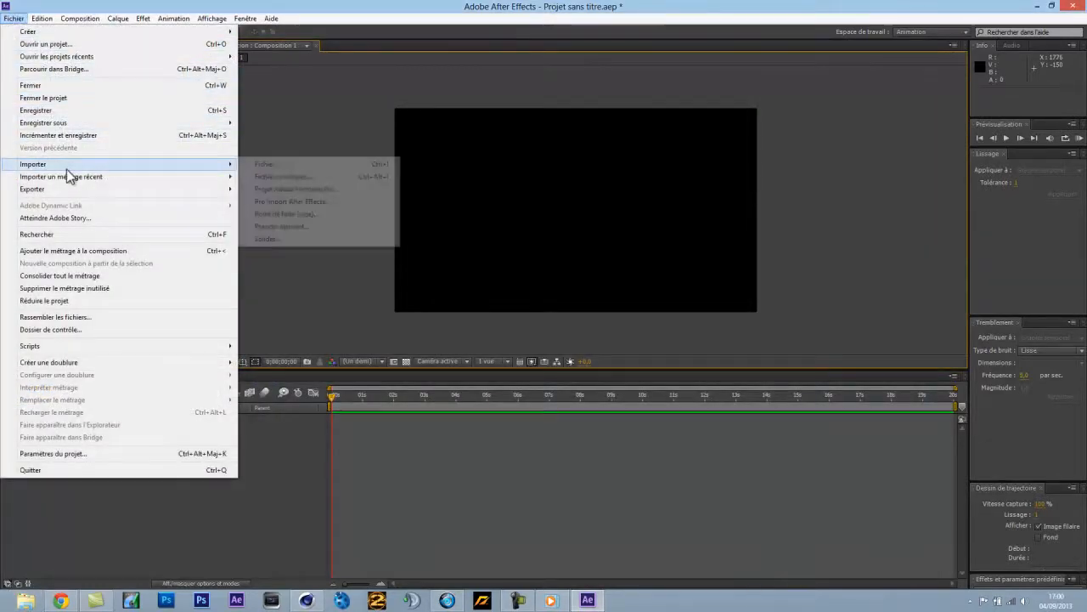
pyautogui.click(330, 166)
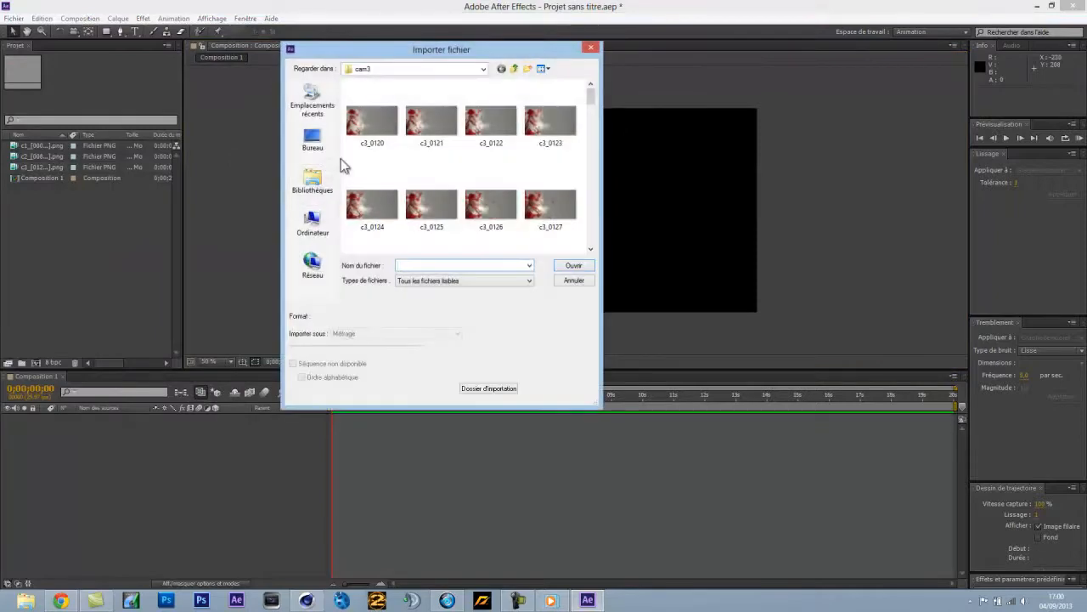
pyautogui.click(483, 69)
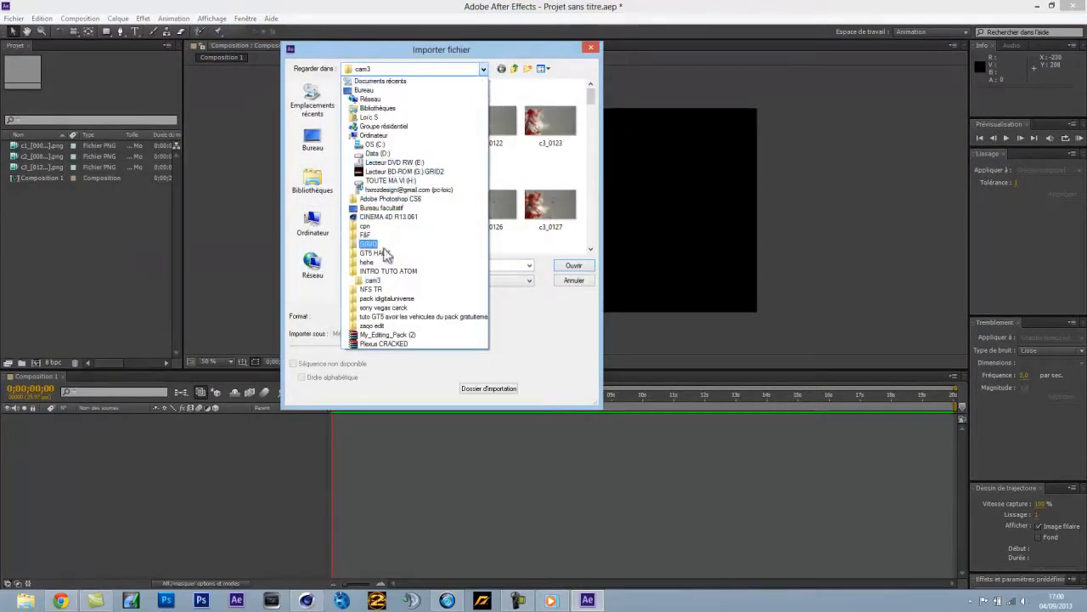
pyautogui.click(378, 277)
pyautogui.doubleClick(377, 132)
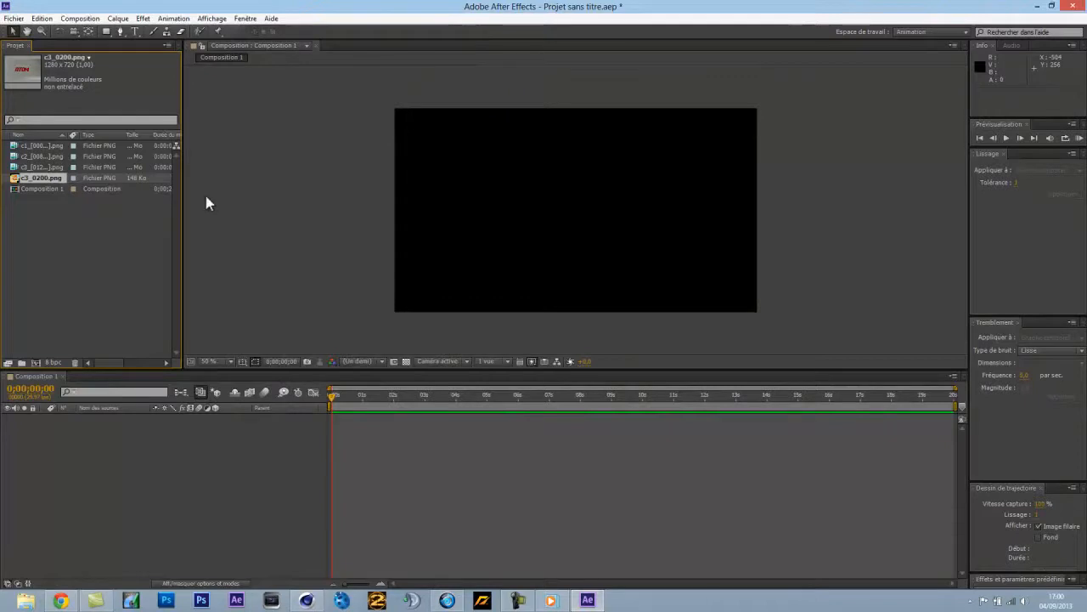
# Add the c1, c2 and c3 image sequences to the Composition 1 timeline, stacked in that order from top to bottom
pyautogui.click(47, 146)
pyautogui.moveTo(36, 145); pyautogui.dragTo(93, 418)
pyautogui.moveTo(53, 164); pyautogui.dragTo(110, 497)
pyautogui.moveTo(39, 168); pyautogui.dragTo(127, 499)
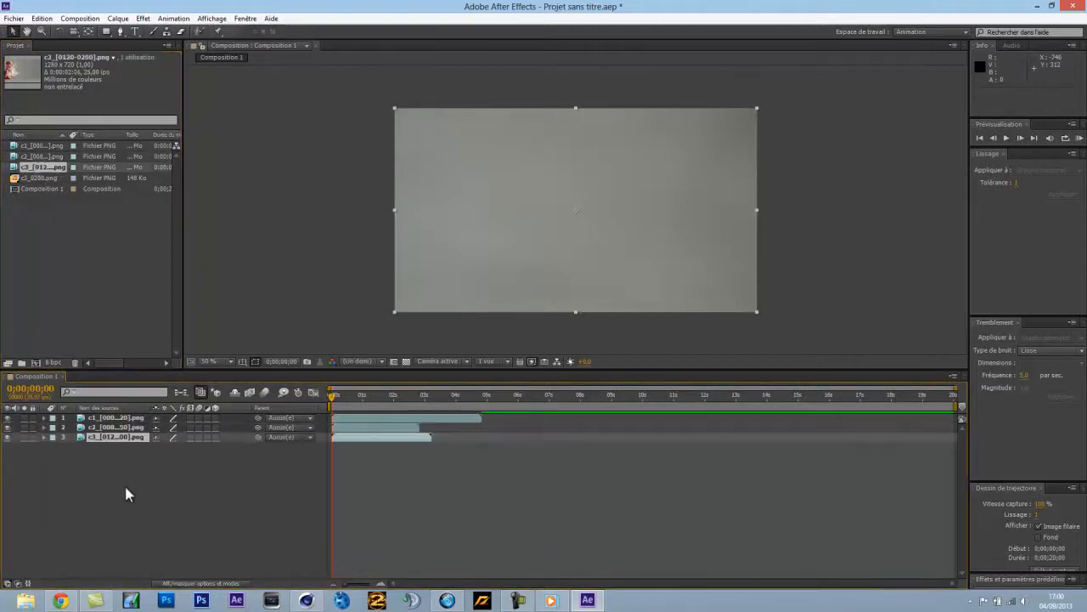
# Arrange the layers end to end in time, starting c2 where c1 ends and c3 where c2 ends
pyautogui.moveTo(352, 426); pyautogui.dragTo(497, 431)
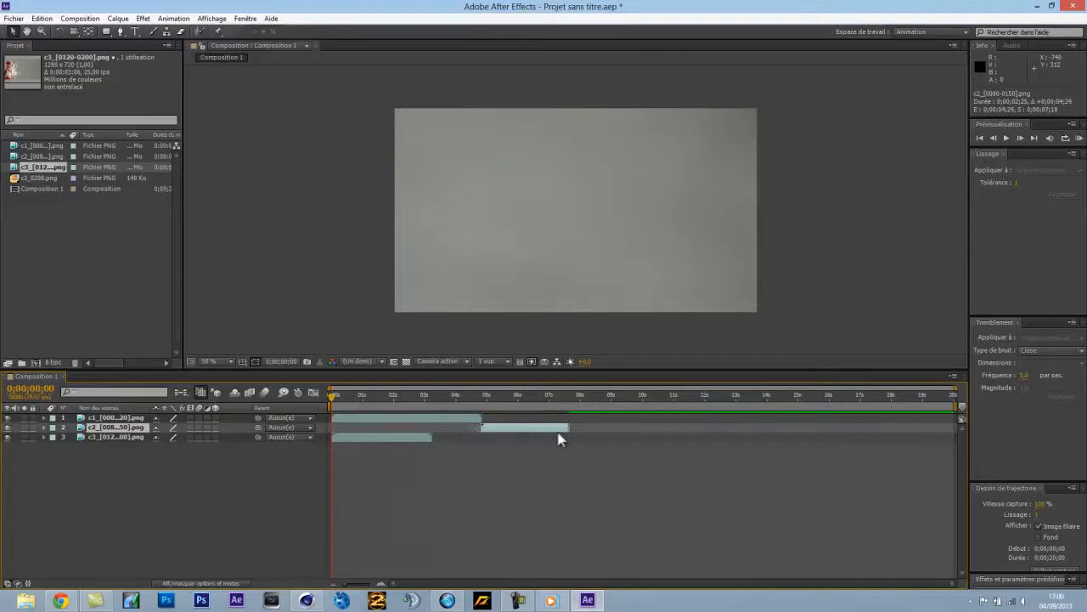
pyautogui.moveTo(550, 429); pyautogui.dragTo(553, 430)
pyautogui.moveTo(551, 429); pyautogui.dragTo(550, 429)
pyautogui.moveTo(379, 443); pyautogui.dragTo(615, 440)
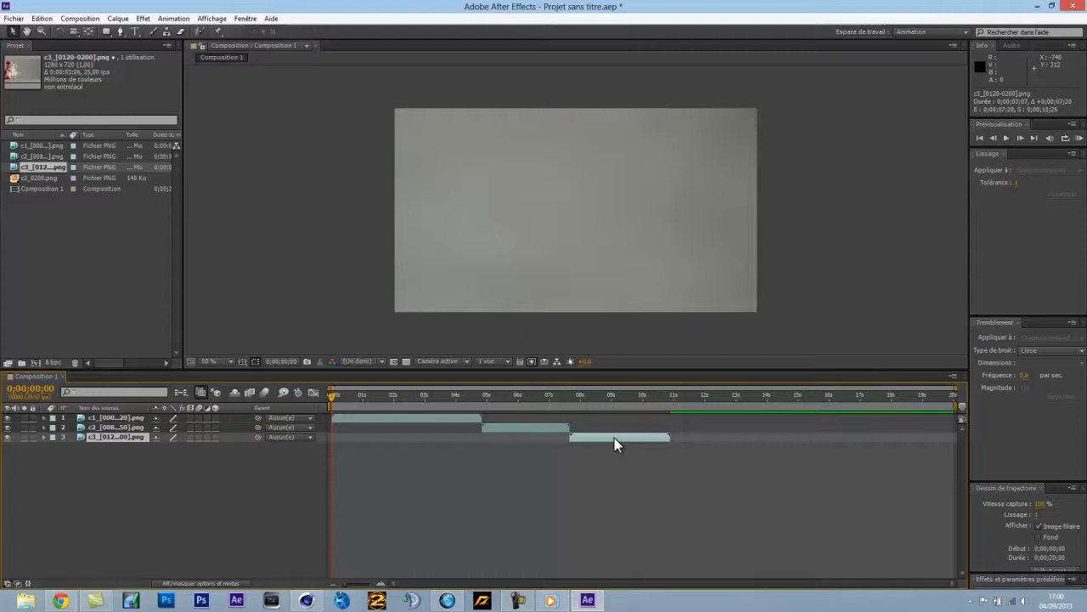
# Place the still c3_0200.png beneath the other layers in the timeline, starting where the c3 sequence ends
pyautogui.moveTo(340, 403); pyautogui.dragTo(548, 406)
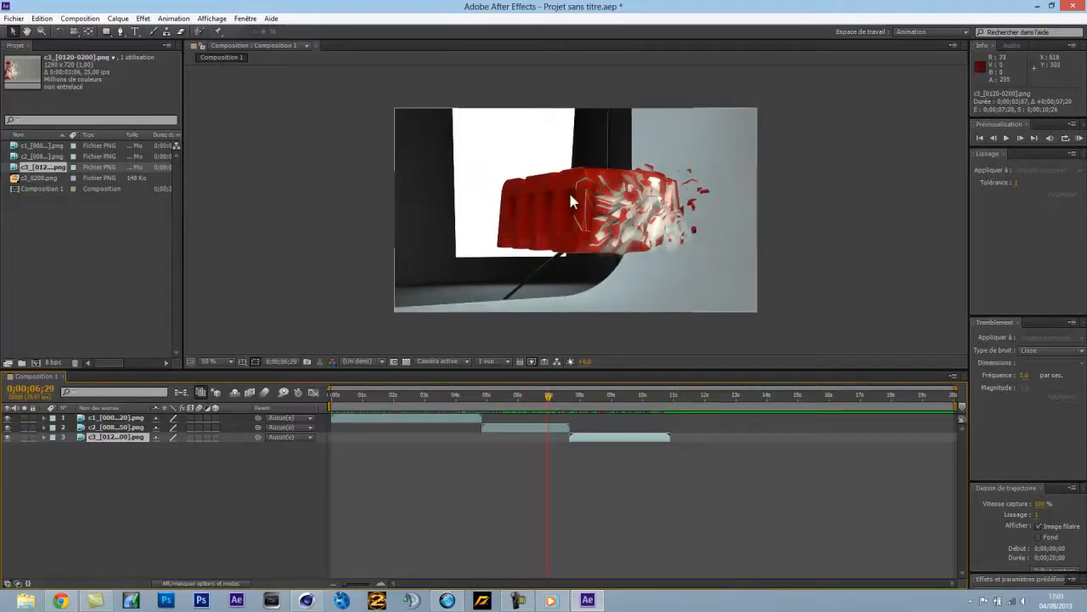
pyautogui.moveTo(548, 406); pyautogui.dragTo(482, 397)
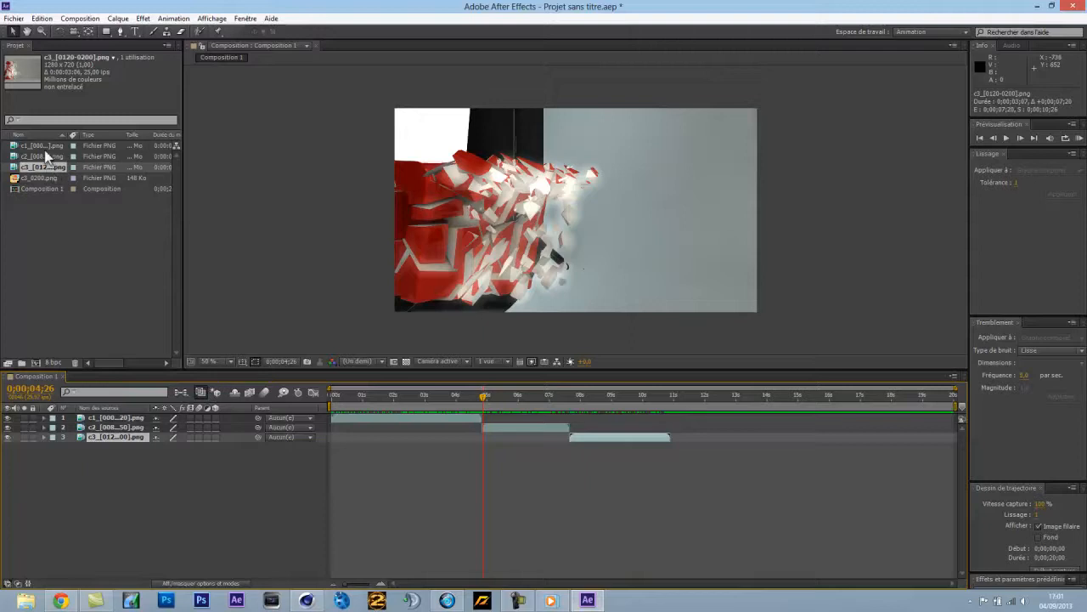
pyautogui.moveTo(48, 176); pyautogui.dragTo(745, 456)
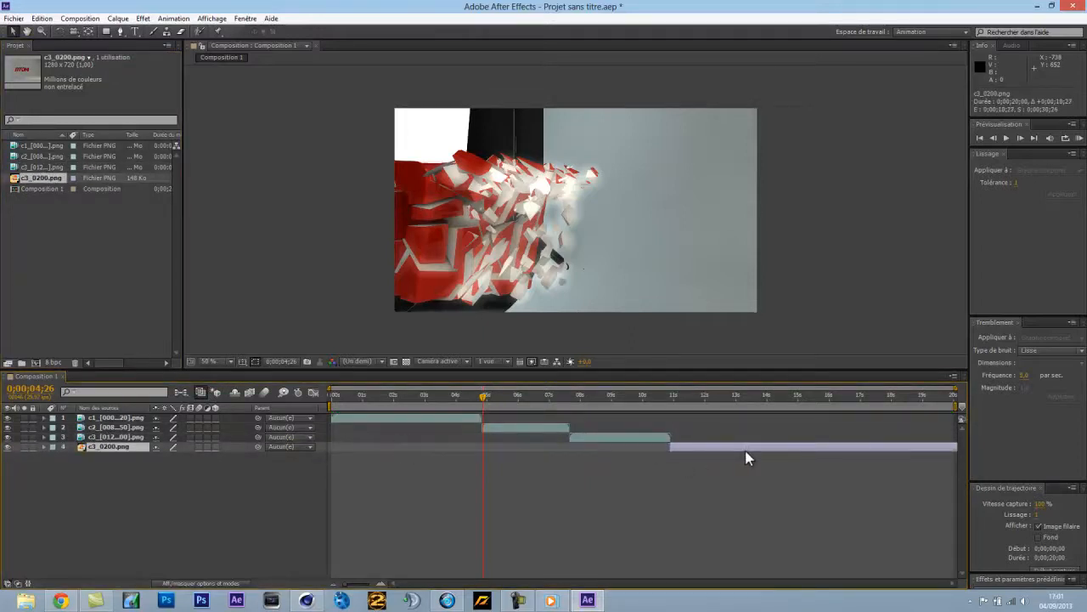
# Create an adjustment layer above all the image layers in Composition 1
pyautogui.moveTo(485, 396); pyautogui.dragTo(380, 385)
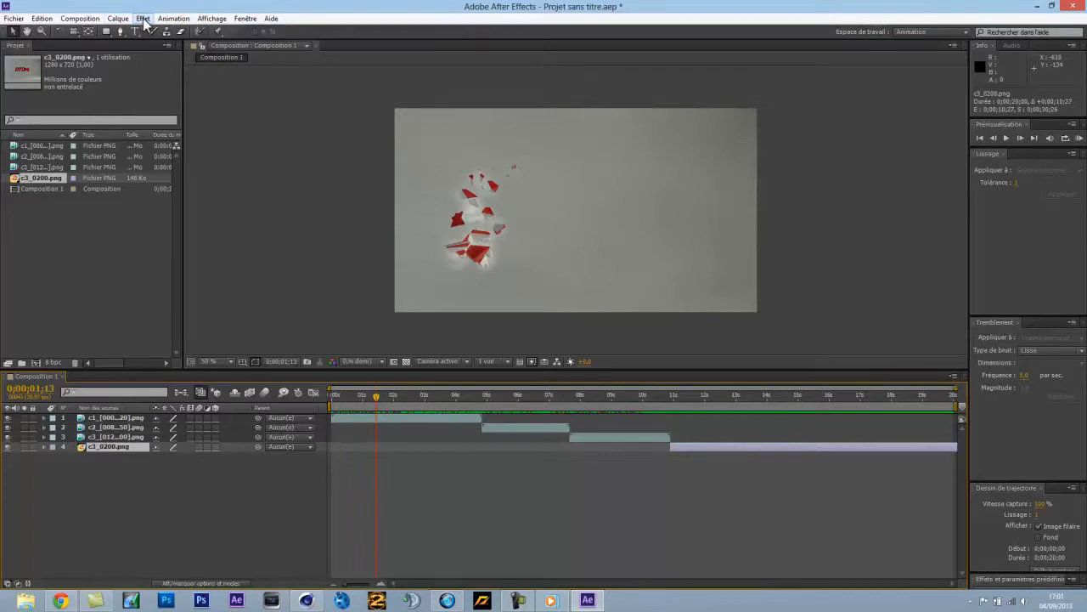
pyautogui.click(118, 18)
pyautogui.moveTo(132, 26)
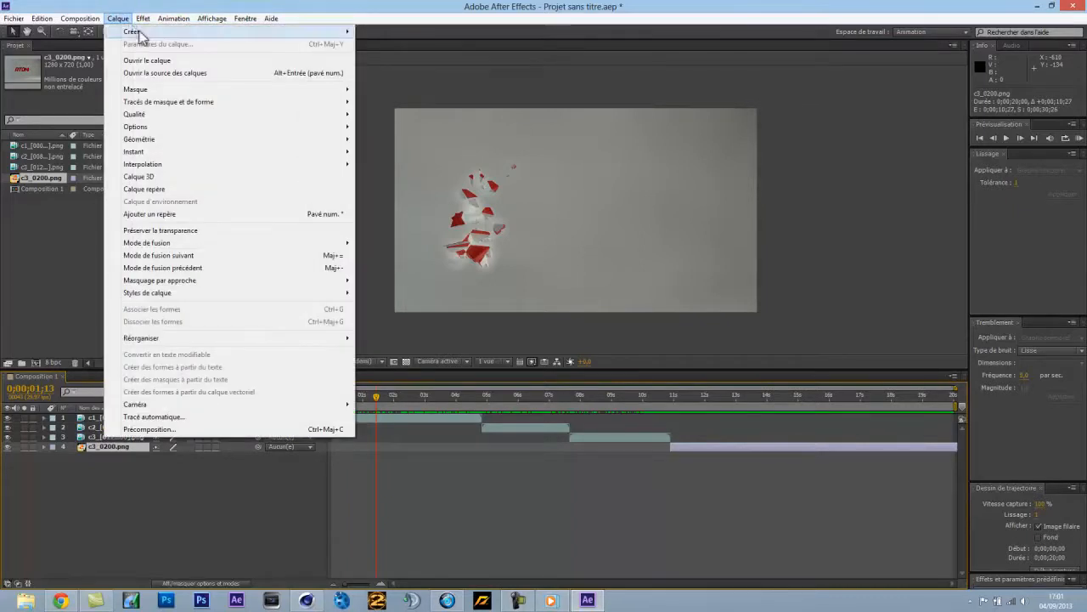
pyautogui.moveTo(192, 168)
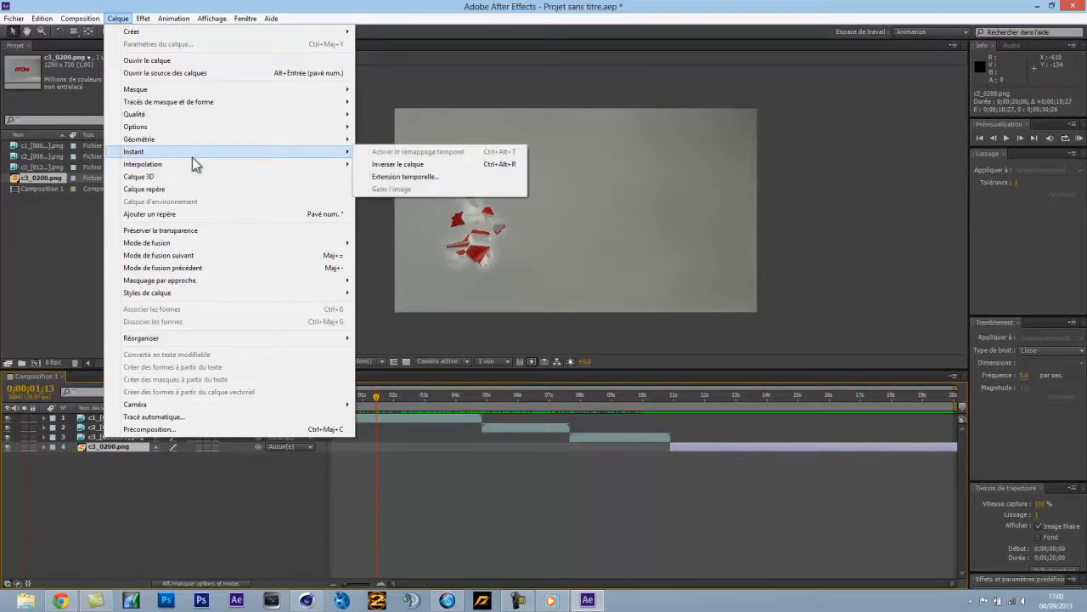
pyautogui.moveTo(271, 18)
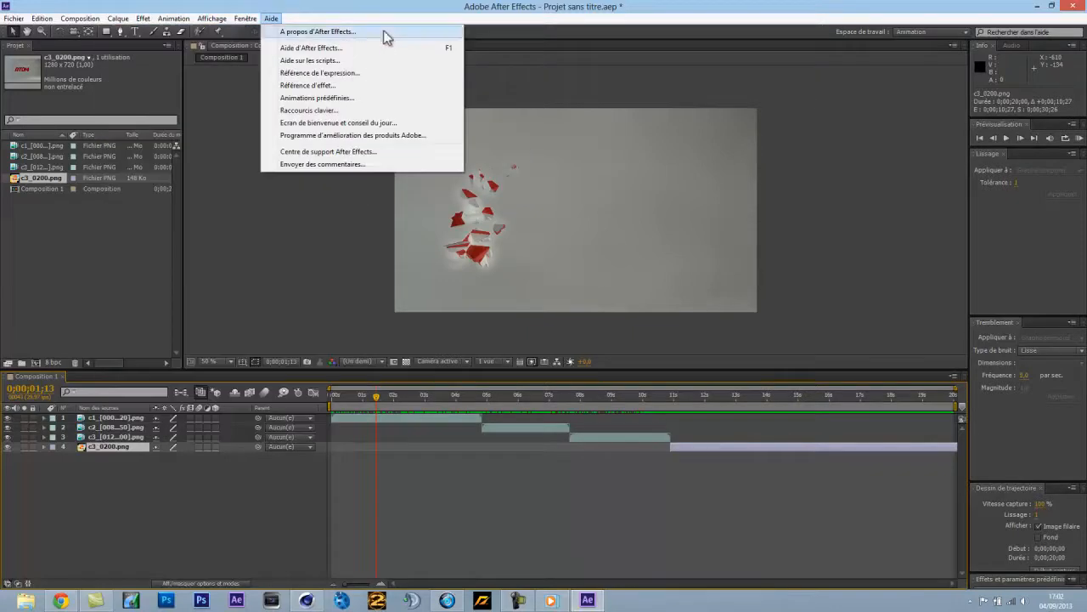
pyautogui.moveTo(178, 34)
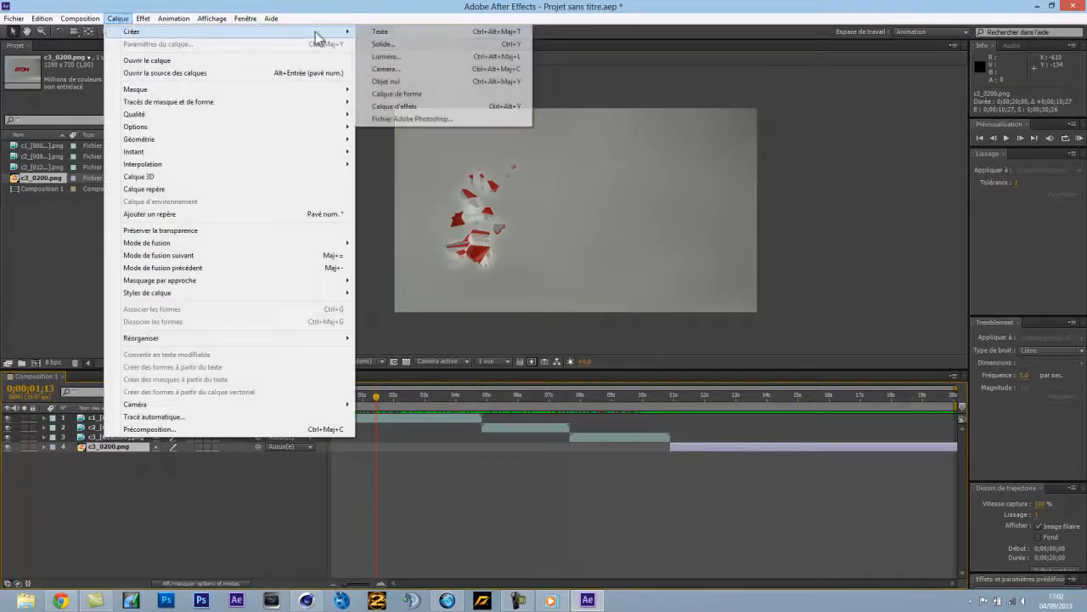
pyautogui.click(415, 105)
# Apply the Looks effect from Magic Bullet Looks to the adjustment layer
pyautogui.click(144, 19)
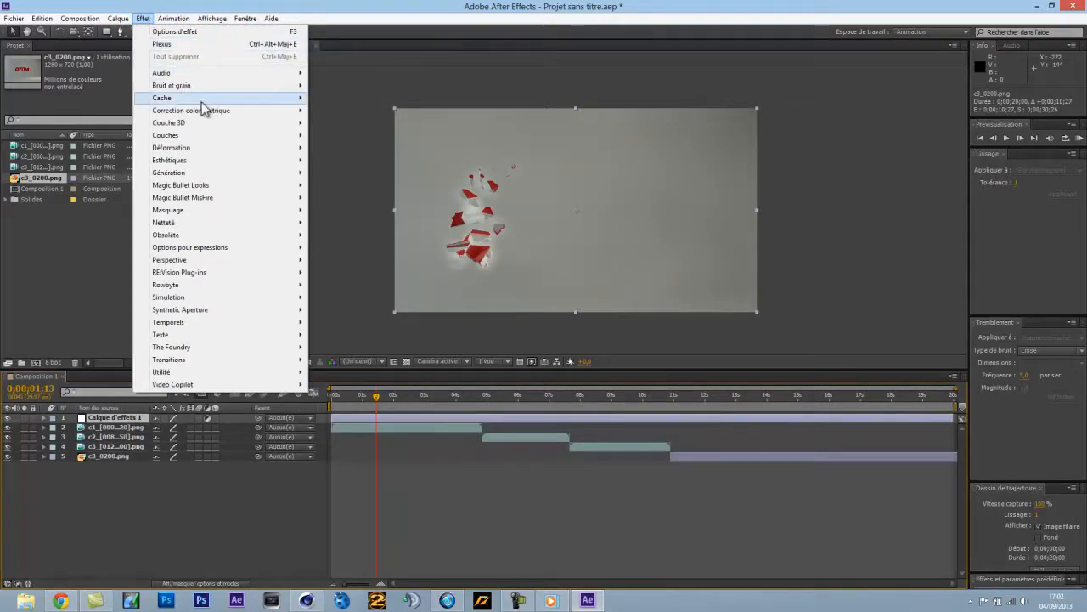
pyautogui.moveTo(208, 112)
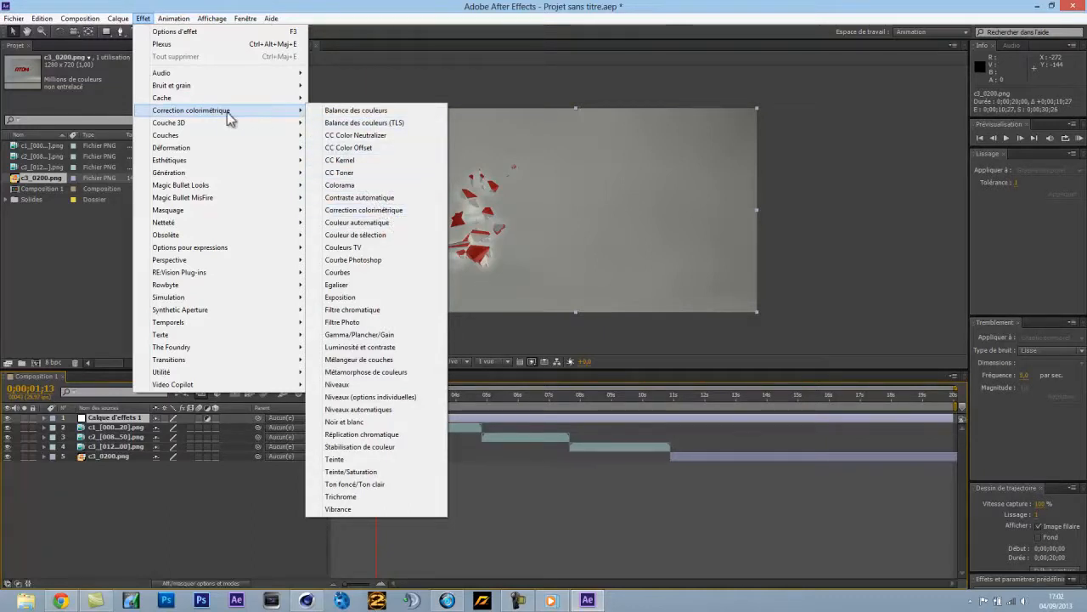
pyautogui.moveTo(242, 185)
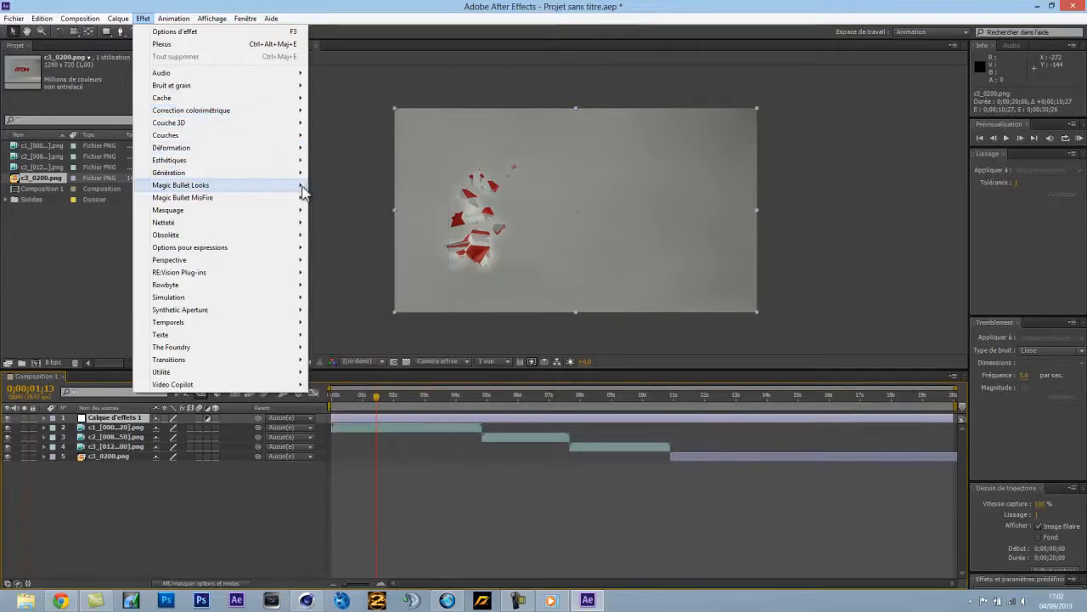
pyautogui.click(329, 185)
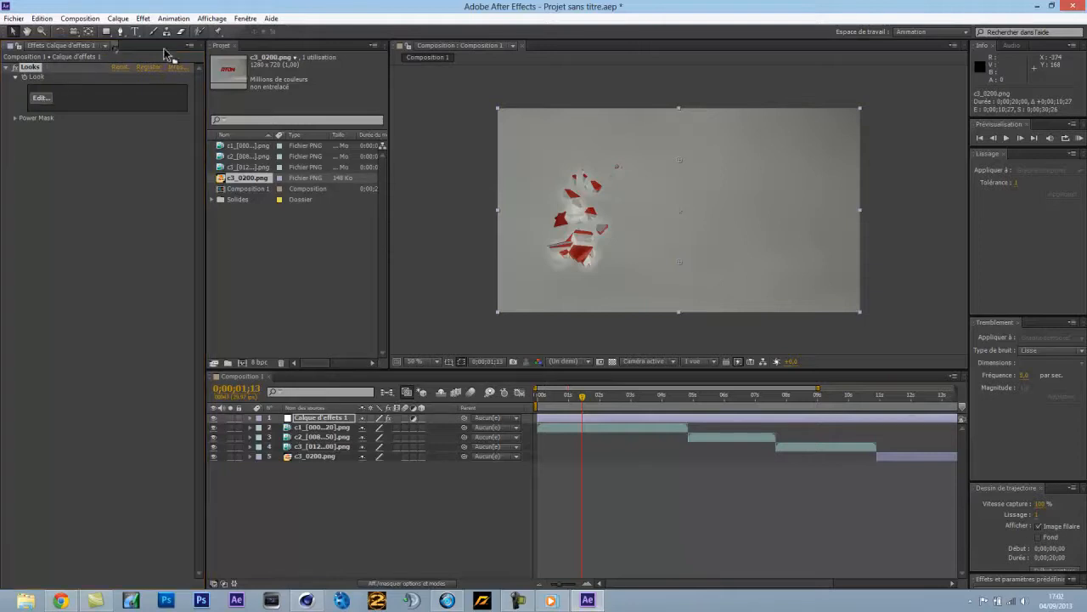
# Group the adjustment layer's effect controls and the project panel as tabs in one narrow frame
pyautogui.moveTo(242, 43); pyautogui.dragTo(250, 42)
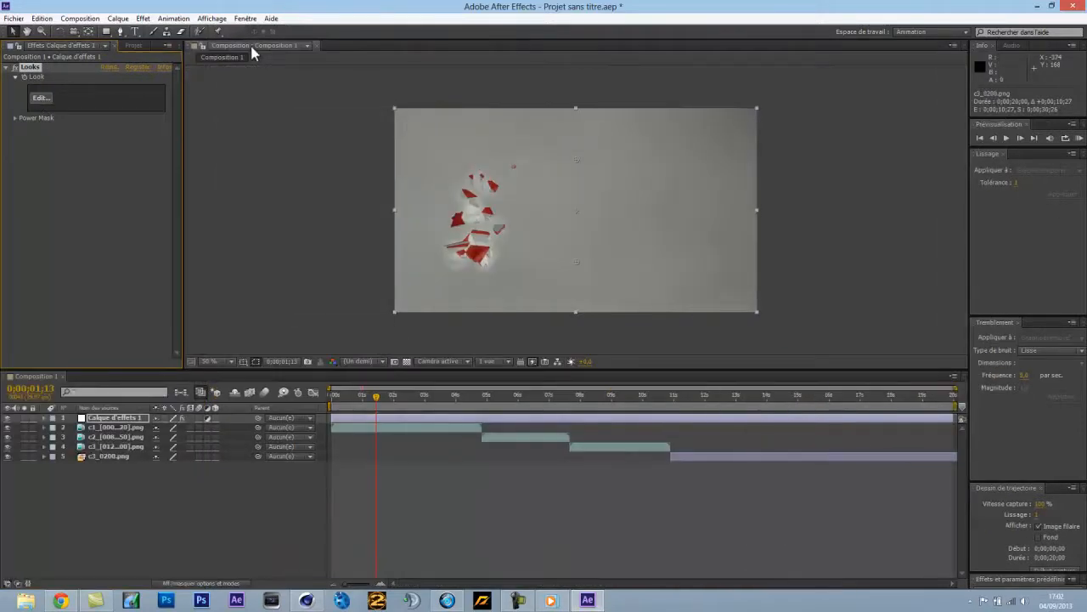
pyautogui.click(134, 45)
pyautogui.click(71, 47)
pyautogui.click(72, 46)
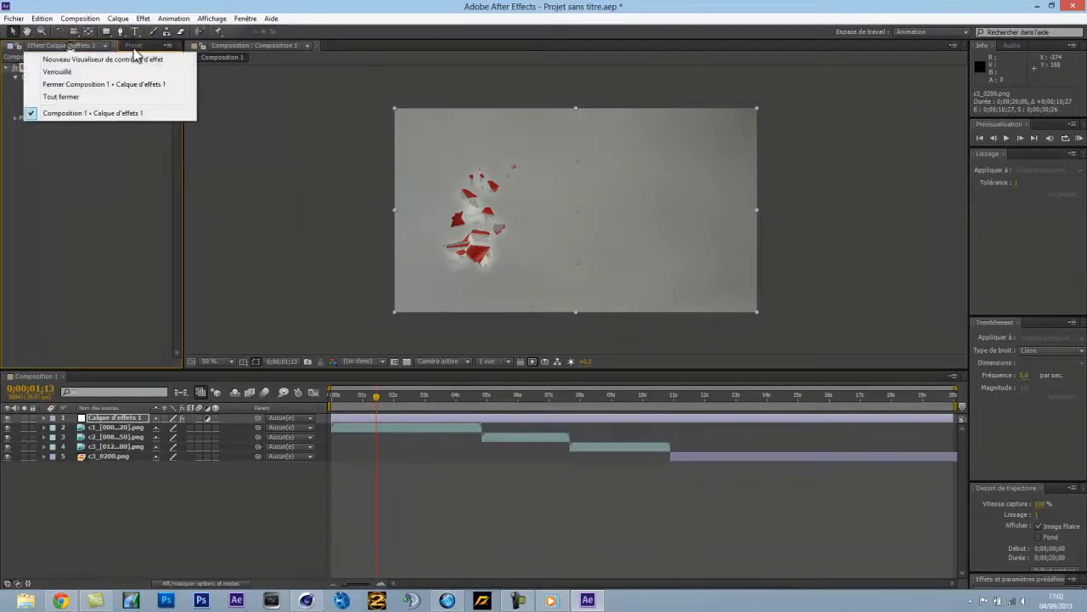
pyautogui.click(81, 46)
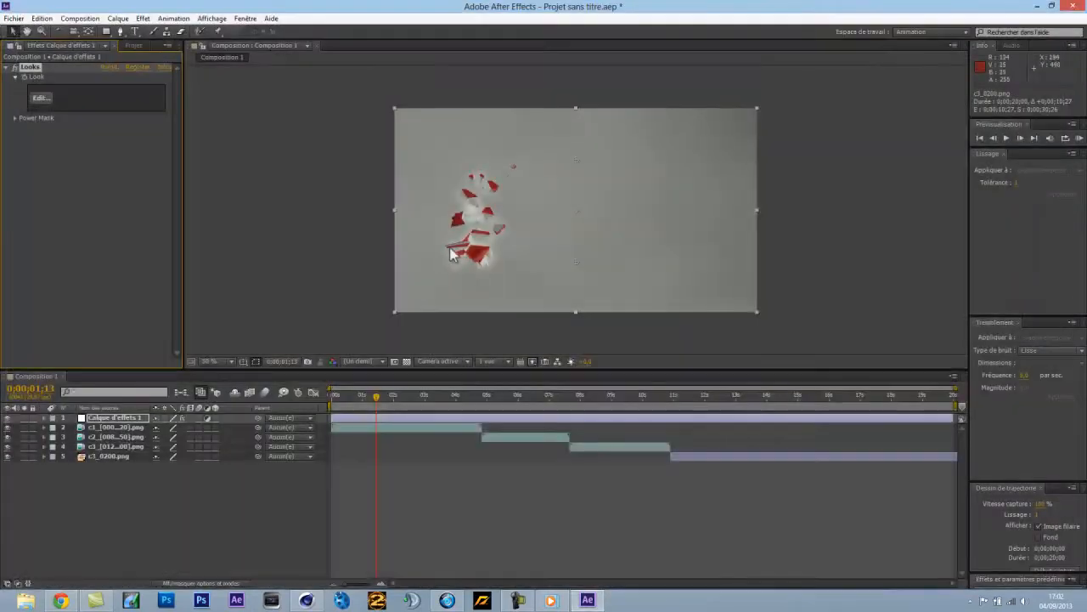
# Open the Looks effect's editor on the frame at 0;00;03;19 and browse the Corleone Colors presets
pyautogui.moveTo(378, 397); pyautogui.dragTo(447, 396)
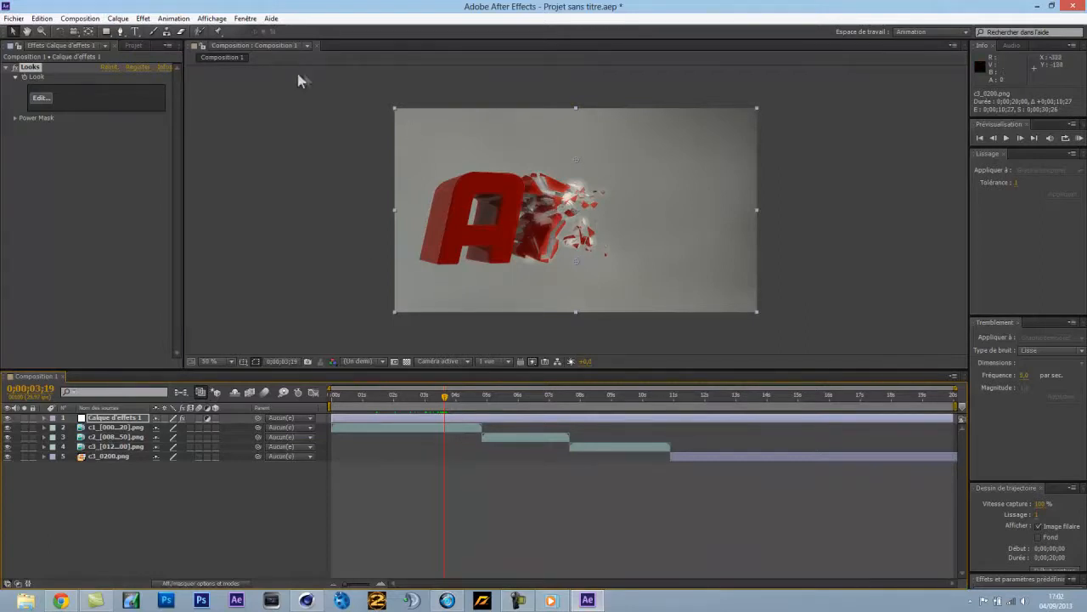
pyautogui.click(40, 97)
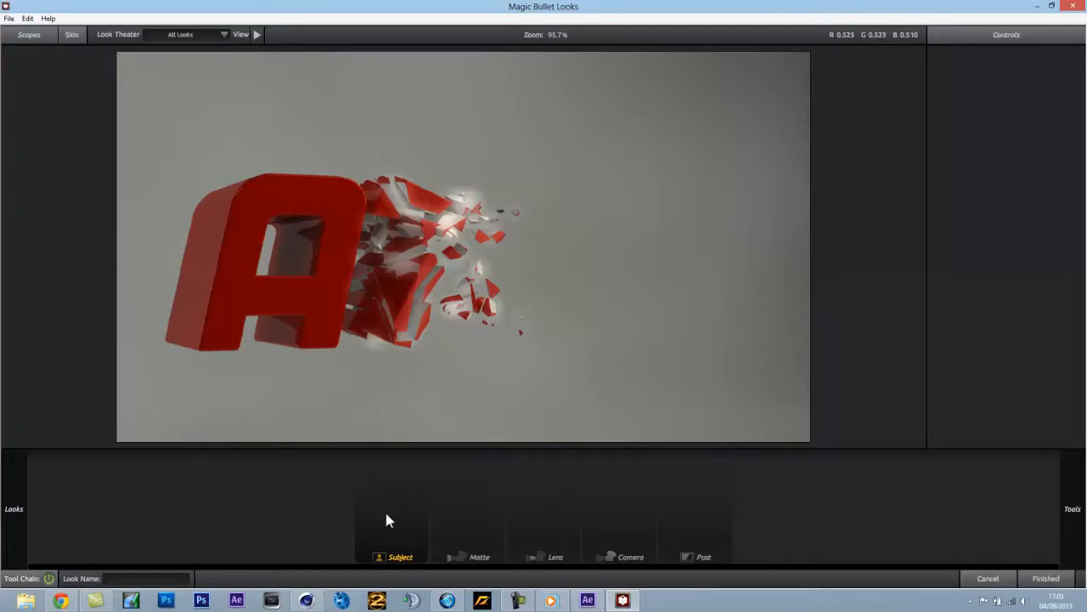
pyautogui.moveTo(2, 88)
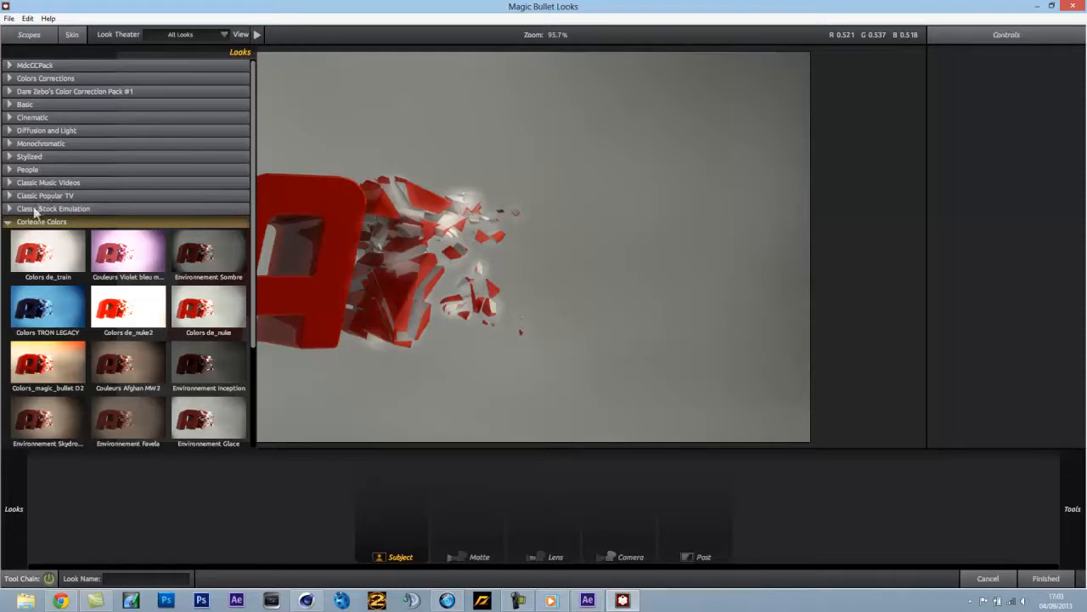
pyautogui.click(8, 224)
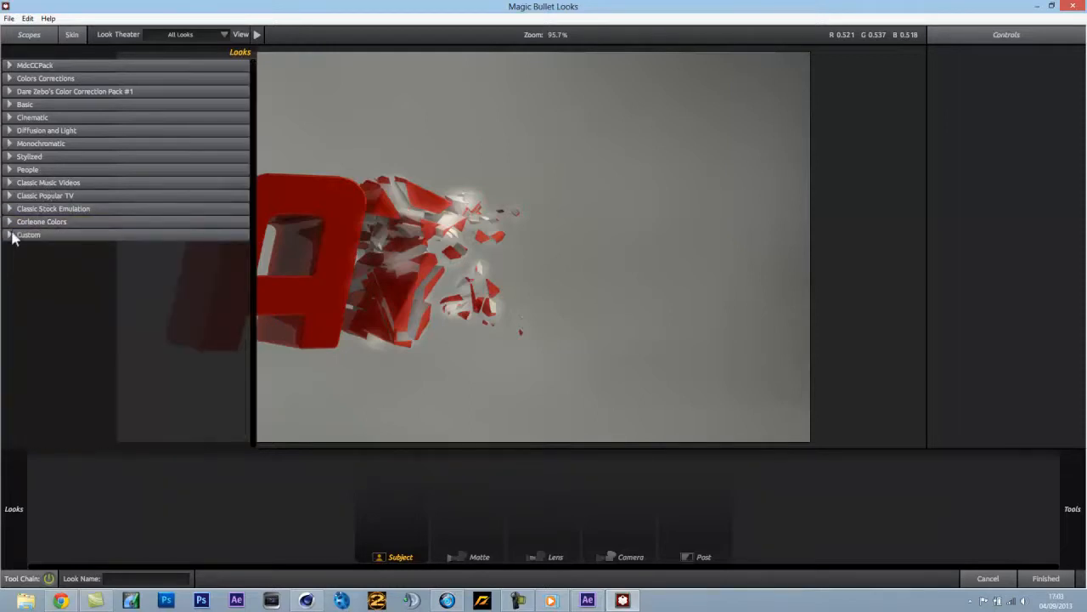
pyautogui.click(8, 224)
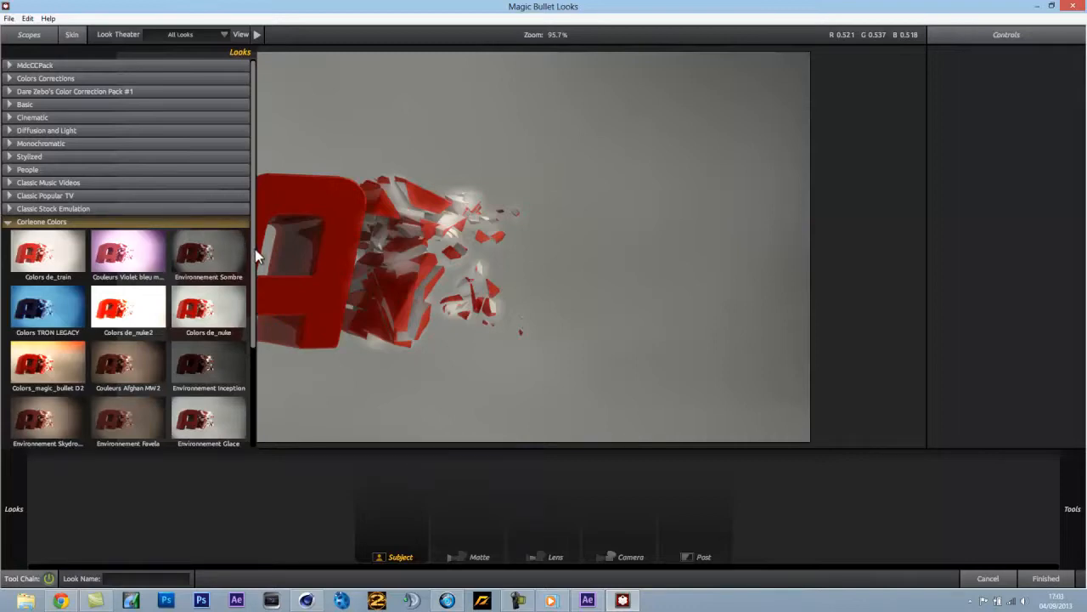
pyautogui.moveTo(255, 248); pyautogui.dragTo(252, 327)
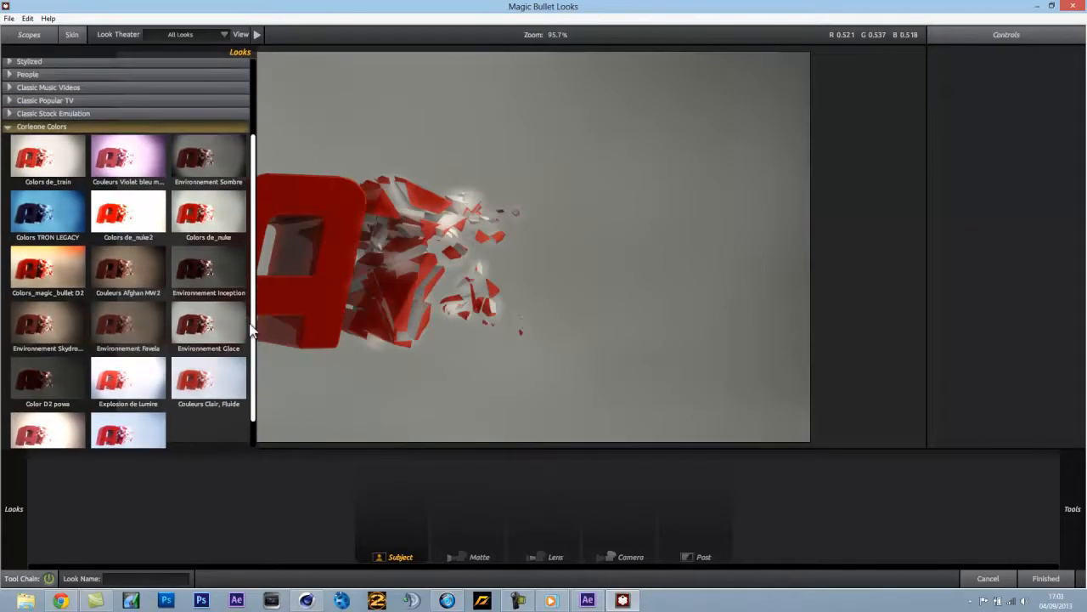
# Try the Corleone Colors presets Colors TRON LEGACY, Colors de_nuke2, Colors de_train, Colors de_nuke and Colors_magic_bullet D2 on the frame
pyautogui.click(53, 216)
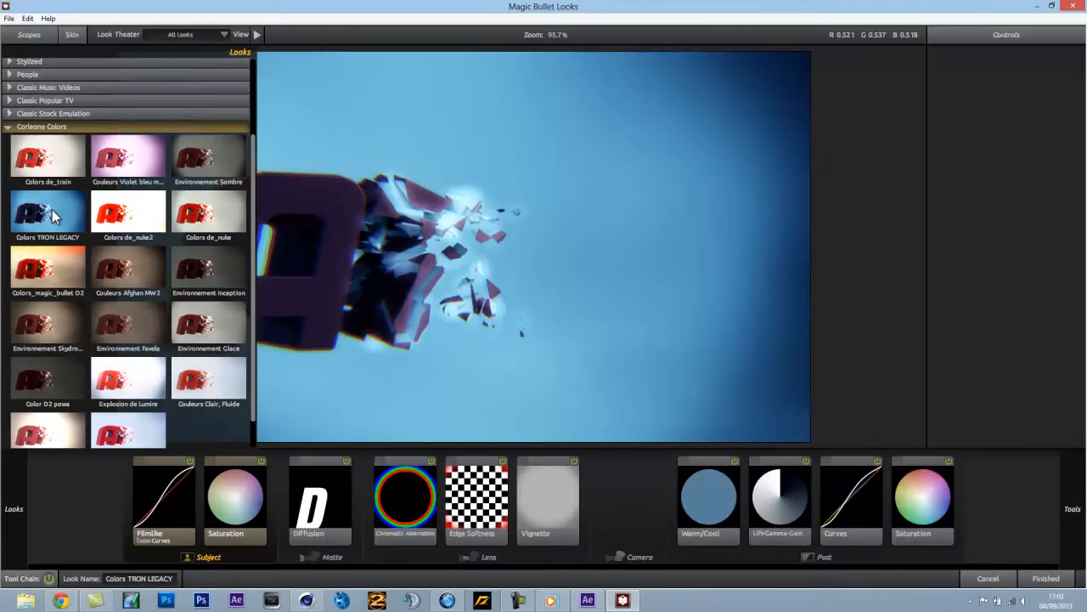
pyautogui.click(110, 217)
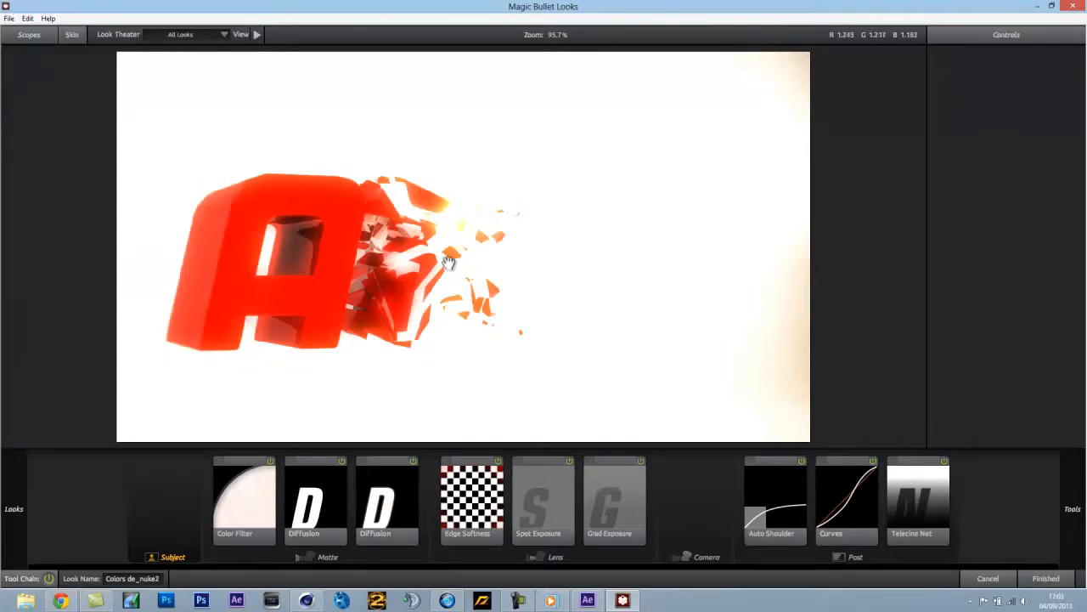
pyautogui.moveTo(109, 265)
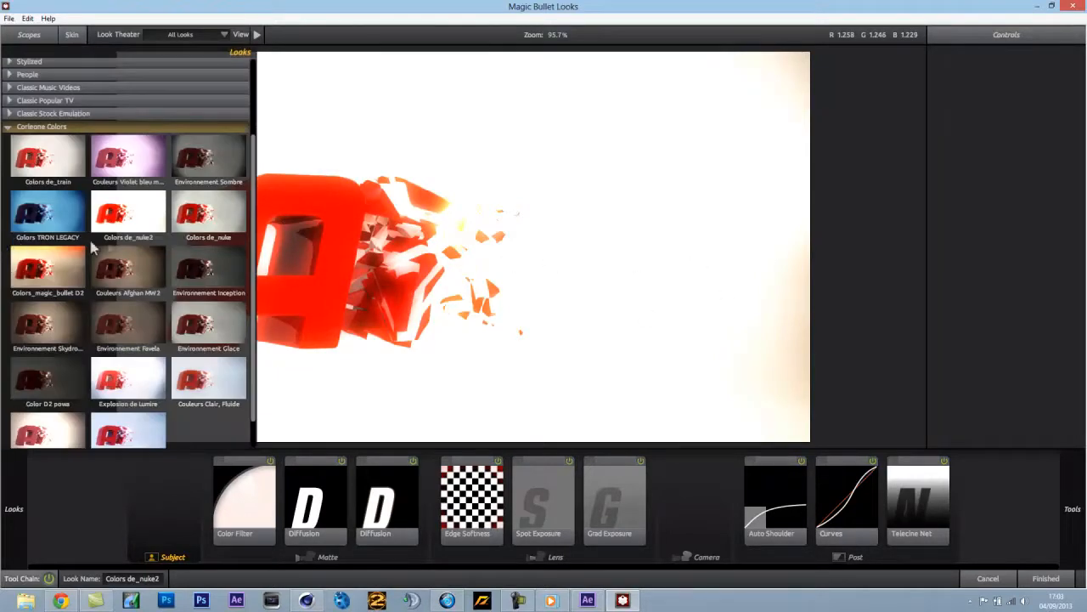
pyautogui.click(58, 170)
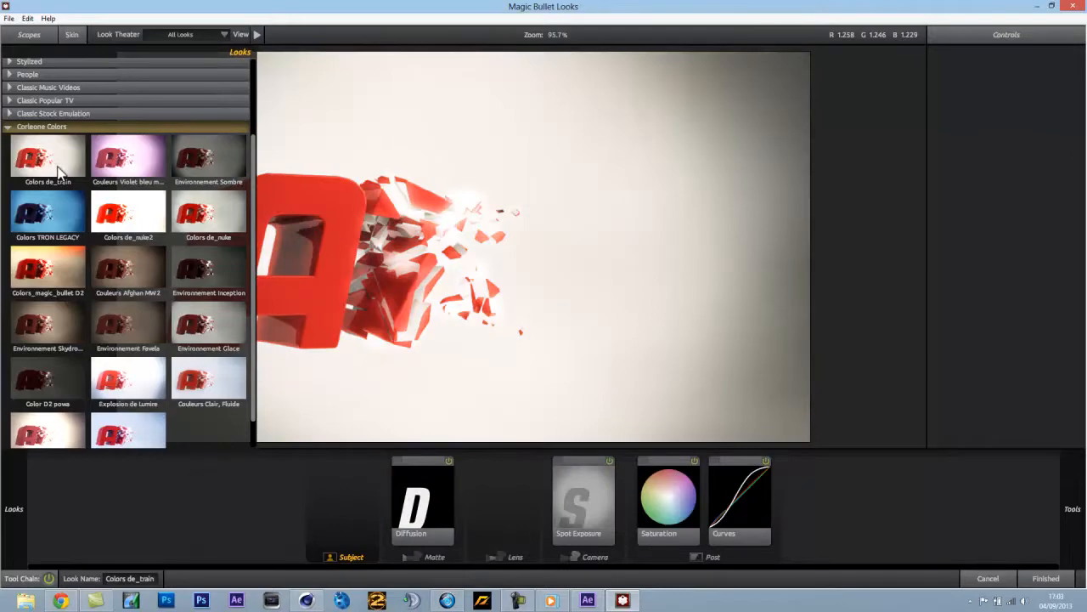
pyautogui.click(197, 227)
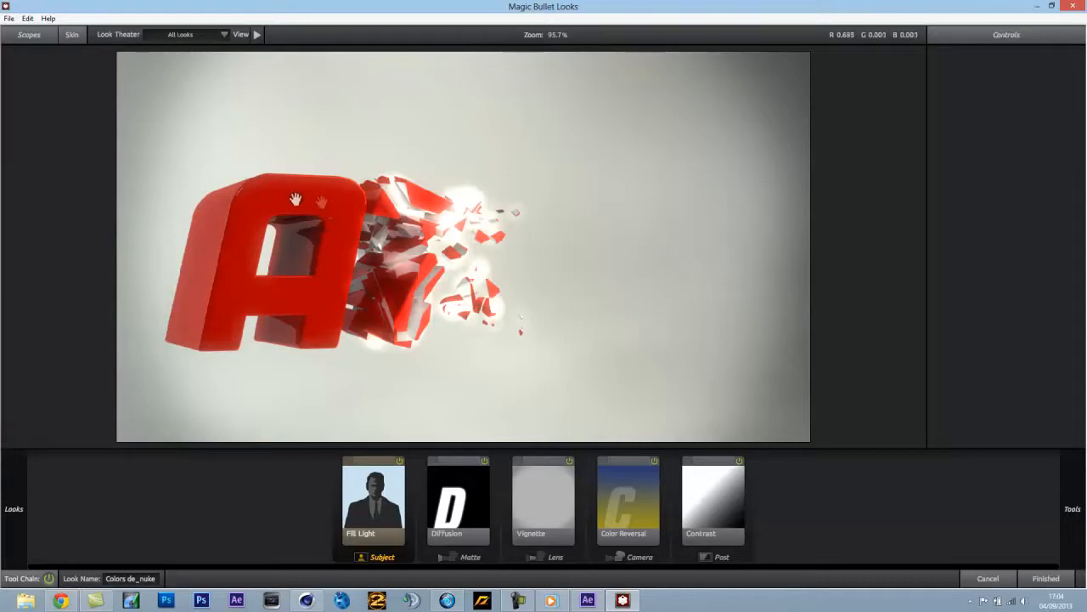
pyautogui.moveTo(17, 253)
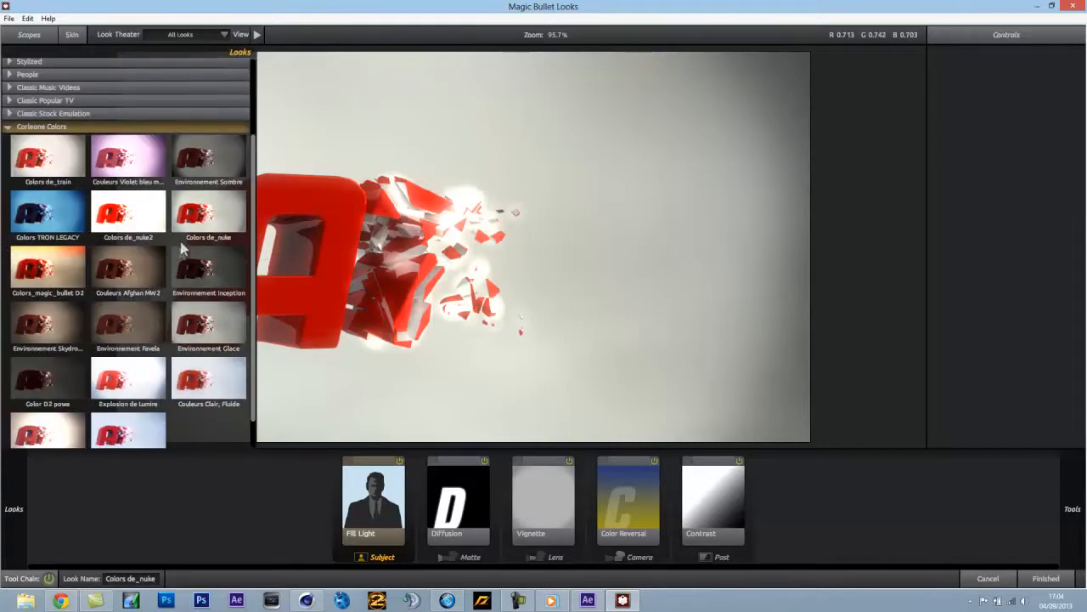
pyautogui.click(51, 270)
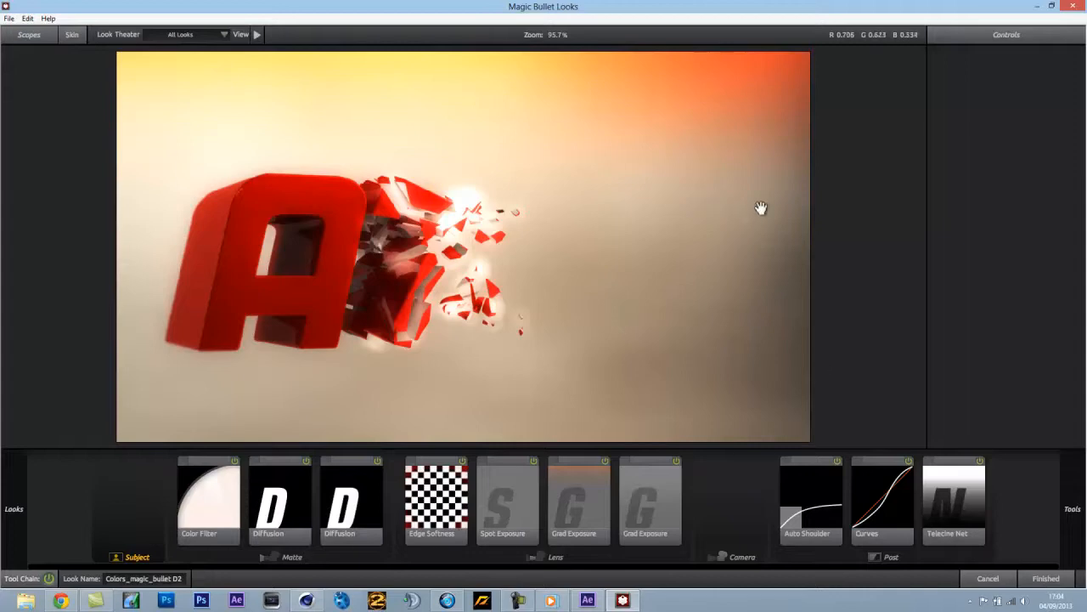
pyautogui.moveTo(2, 204)
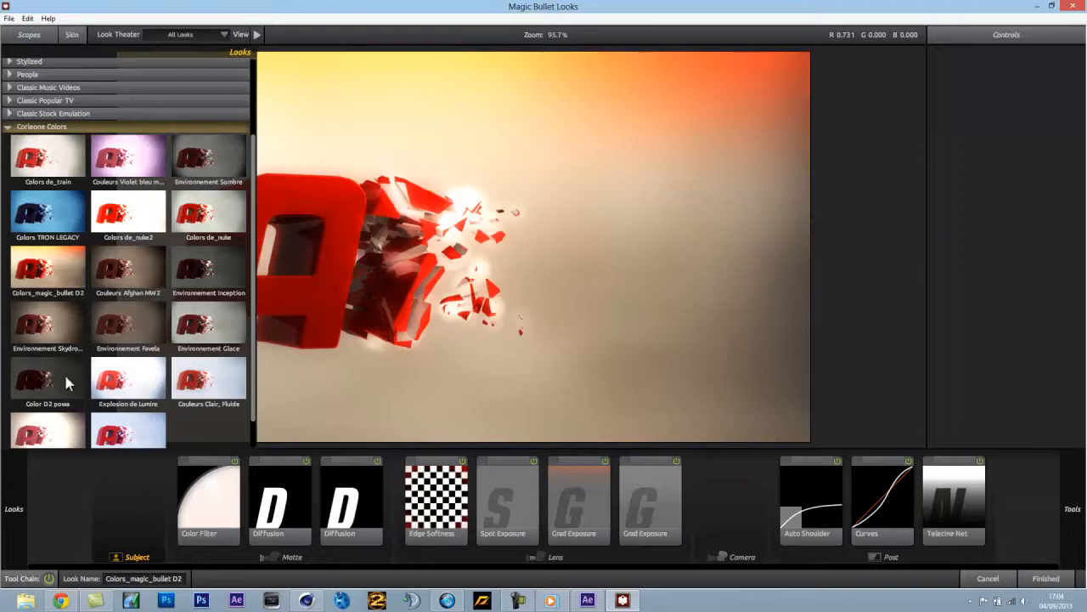
# Delete all the tools of the Colors_magic_bullet D2 look, from Color Filter through Telecine Net, to empty the tool chain
pyautogui.click(188, 507)
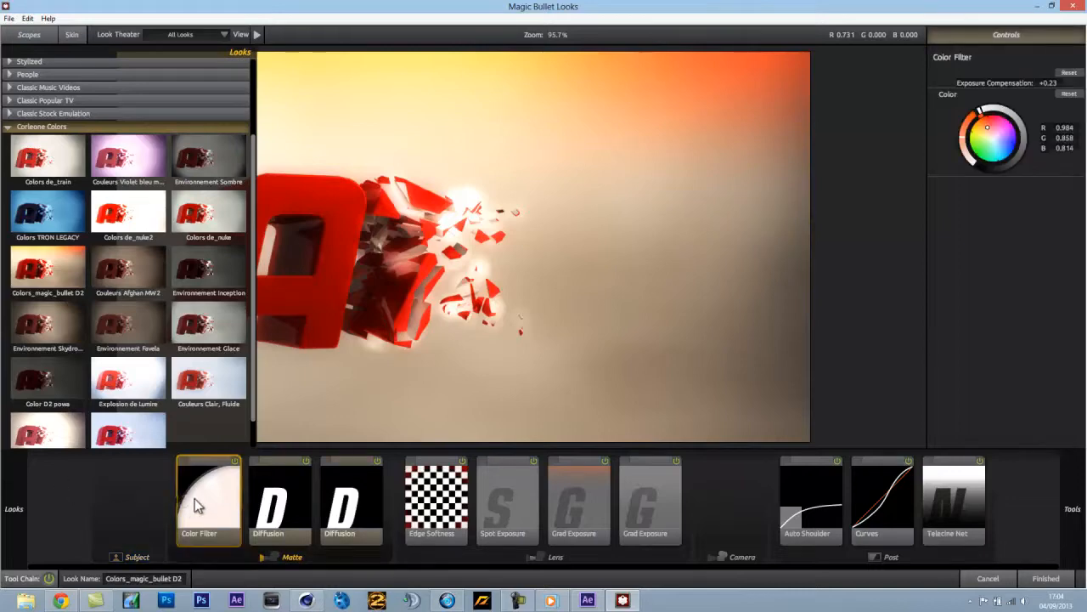
pyautogui.press('Delete')
pyautogui.click(263, 498)
pyautogui.press('Delete')
pyautogui.click(282, 498)
pyautogui.press('Delete')
pyautogui.click(331, 491)
pyautogui.press('Delete')
pyautogui.click(386, 484)
pyautogui.press('Delete')
pyautogui.click(453, 501)
pyautogui.press('Delete')
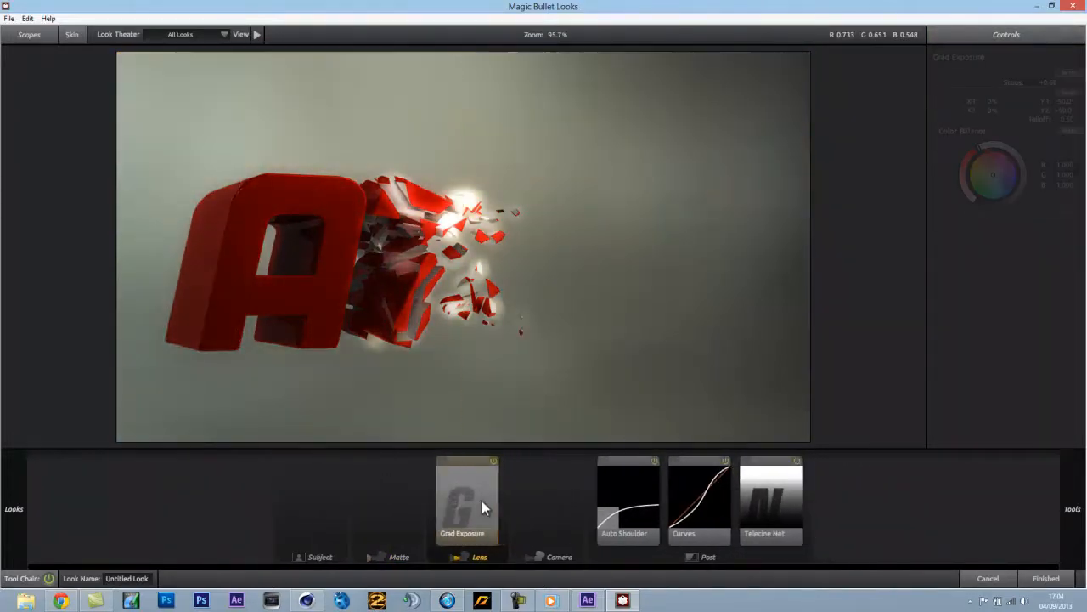
pyautogui.click(482, 500)
pyautogui.press('Delete')
pyautogui.click(586, 508)
pyautogui.press('Delete')
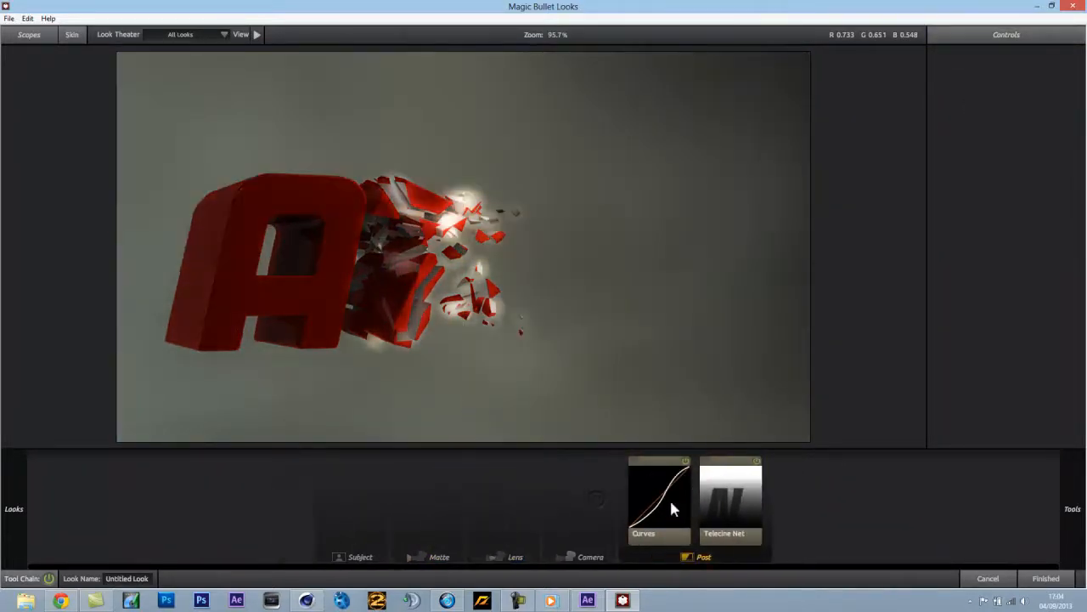
pyautogui.click(698, 508)
pyautogui.press('Delete')
pyautogui.press('Delete')
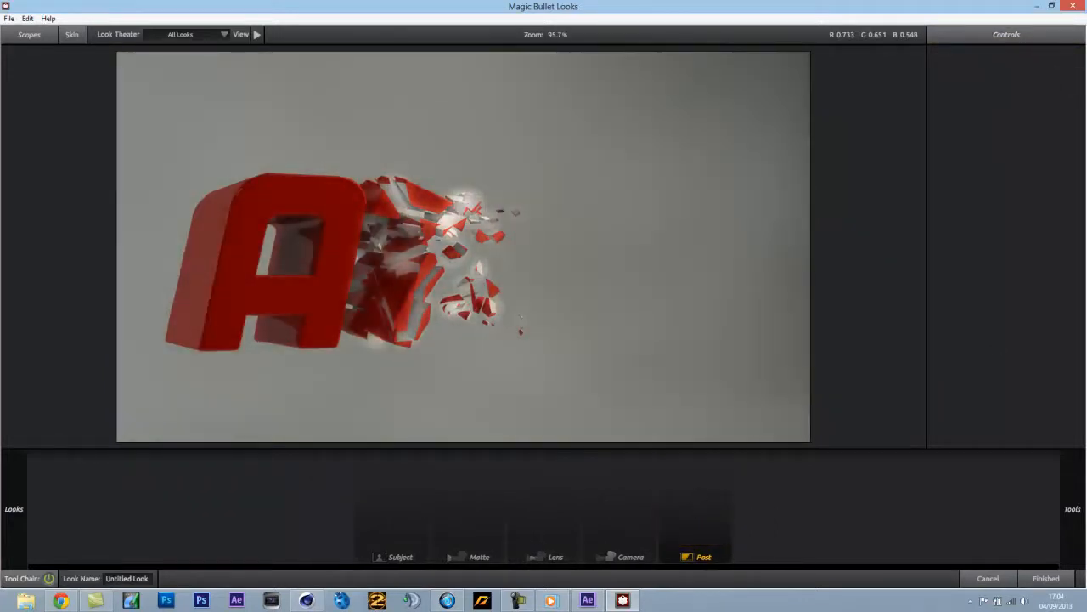
# Add Color Ranges to the Post stage and tint the highlights teal, the midtones pinkish and the shadows violet-blue
pyautogui.moveTo(1073, 508)
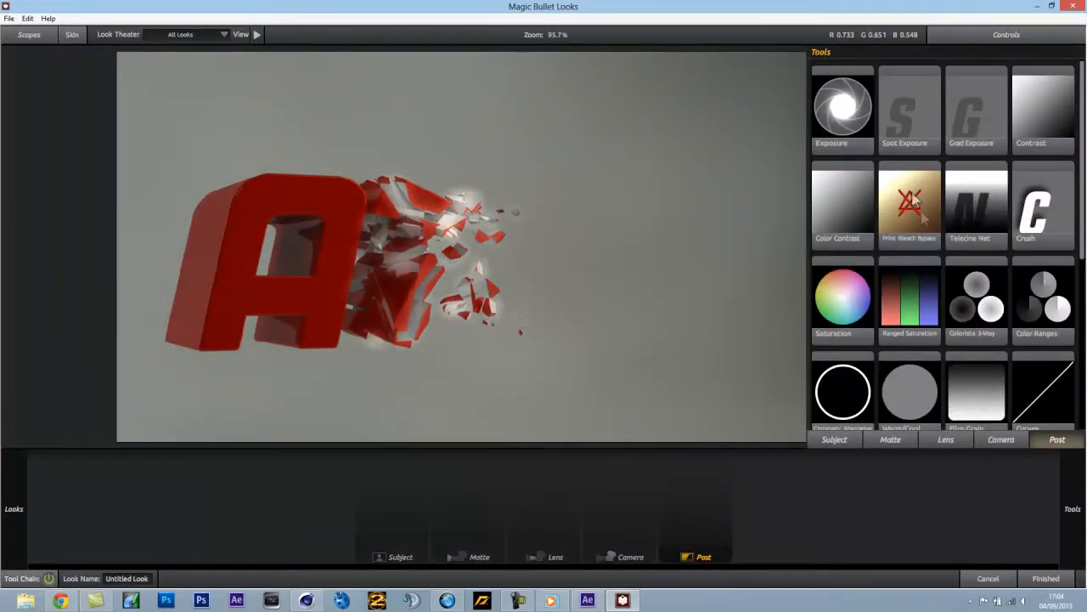
pyautogui.doubleClick(1042, 311)
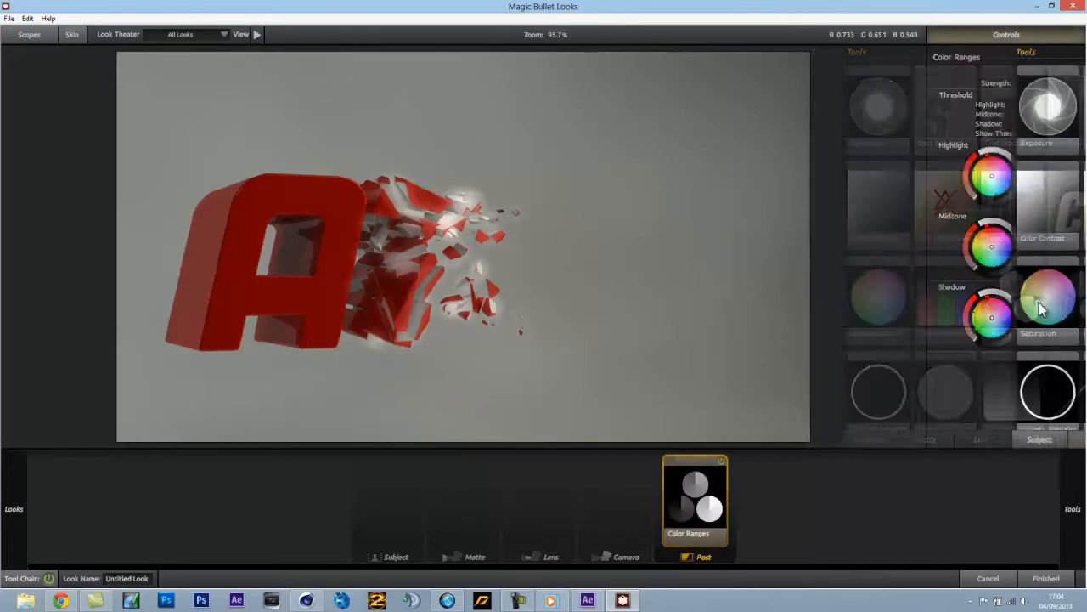
pyautogui.moveTo(990, 251)
pyautogui.mouseDown()
pyautogui.moveTo(989, 277)
pyautogui.moveTo(932, 268)
pyautogui.moveTo(926, 245)
pyautogui.moveTo(779, 306)
pyautogui.moveTo(756, 355)
pyautogui.moveTo(815, 301)
pyautogui.moveTo(797, 270)
pyautogui.moveTo(835, 138)
pyautogui.moveTo(808, 76)
pyautogui.moveTo(983, 237)
pyautogui.moveTo(991, 260)
pyautogui.mouseUp()
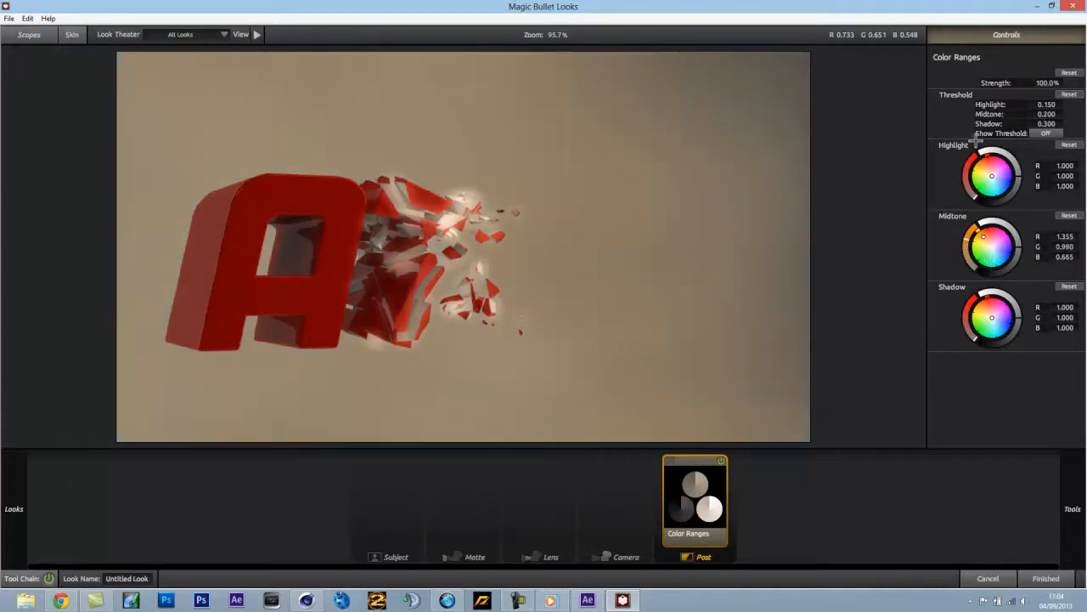
pyautogui.moveTo(993, 177); pyautogui.dragTo(988, 336)
pyautogui.moveTo(990, 319); pyautogui.dragTo(1083, 342)
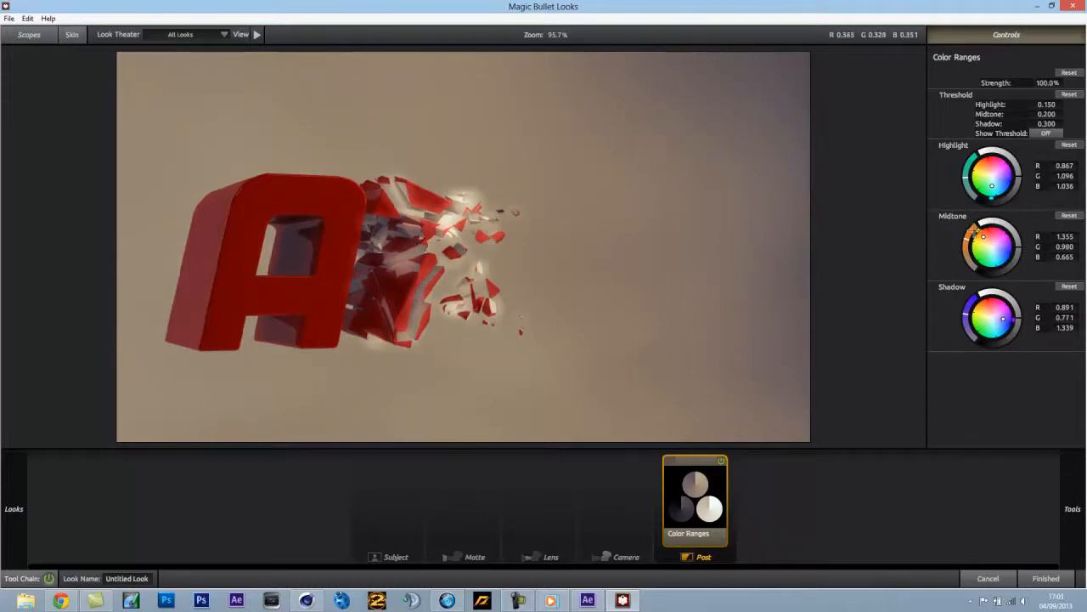
pyautogui.moveTo(985, 236); pyautogui.dragTo(1060, 229)
# Add Edge Softness to the Lens stage and adjust it to radius 1.060, aspect 1.077 and spread 0.334
pyautogui.click(629, 498)
pyautogui.moveTo(1084, 174)
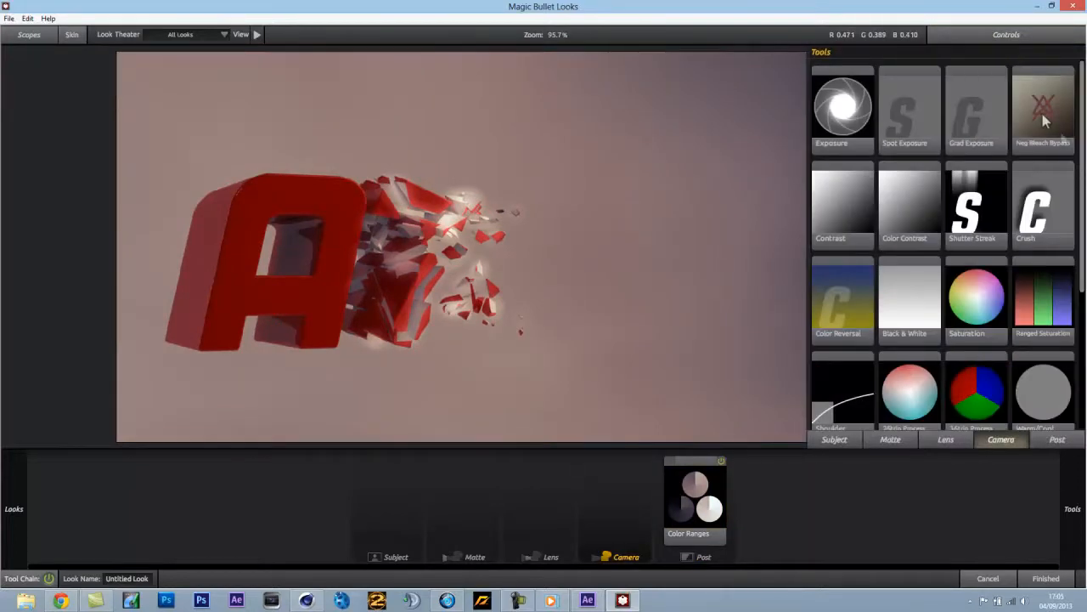
pyautogui.click(956, 441)
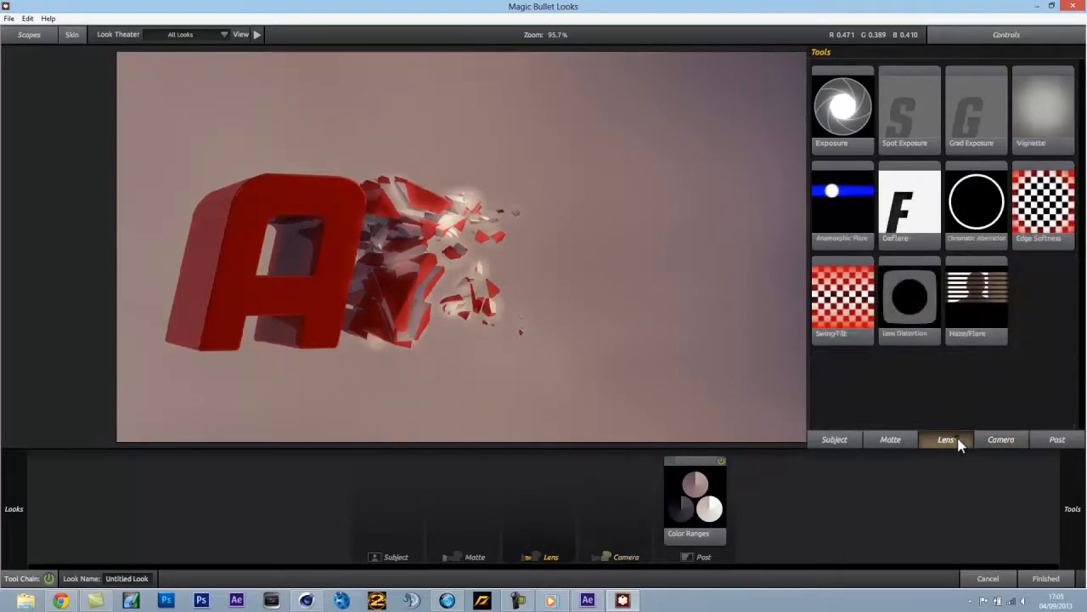
pyautogui.doubleClick(1045, 223)
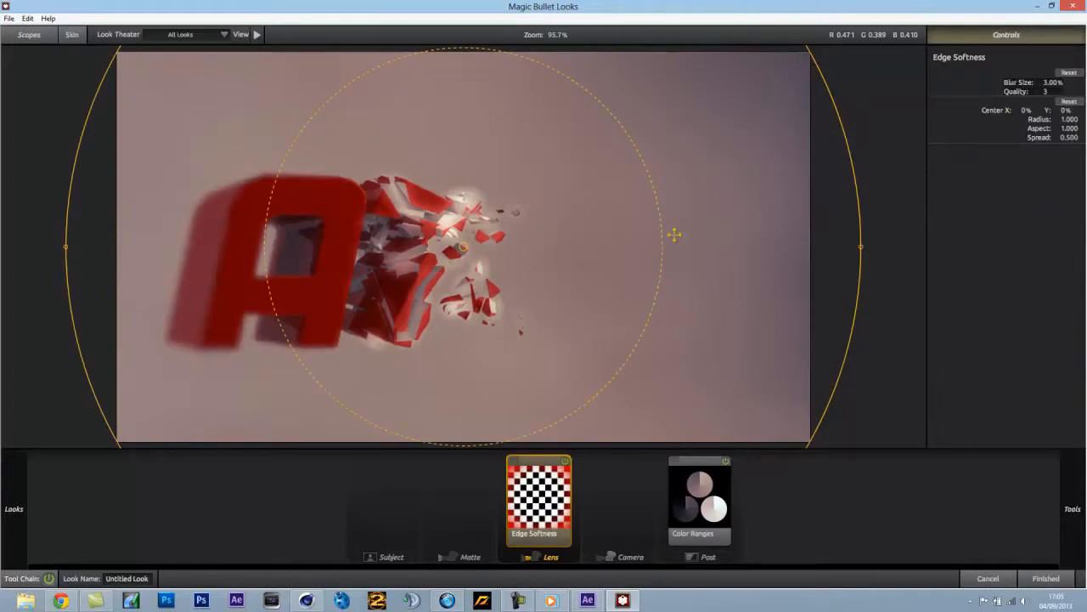
pyautogui.moveTo(662, 236); pyautogui.dragTo(750, 226)
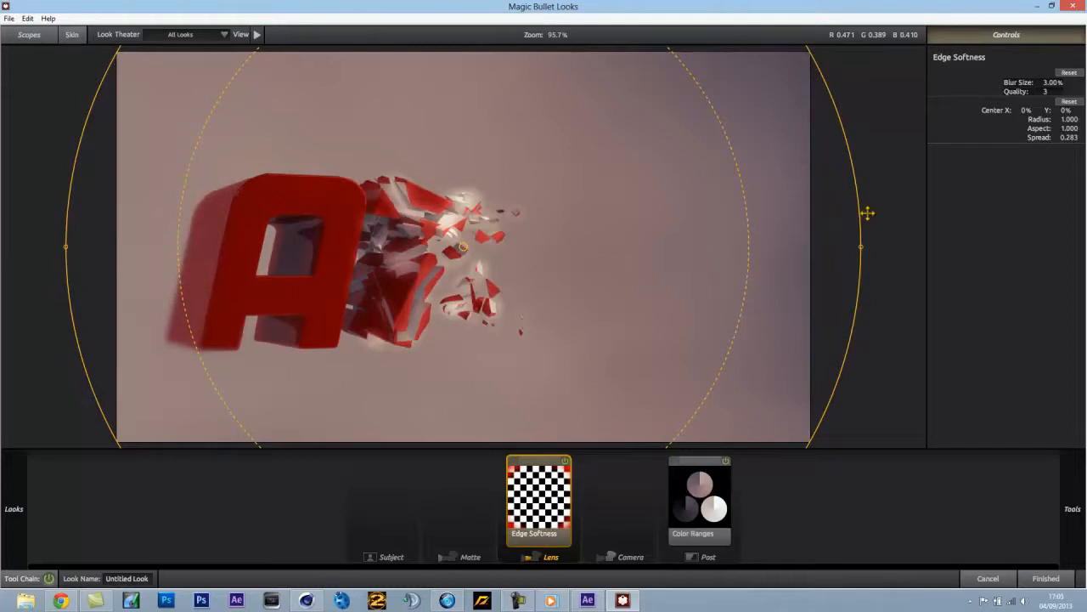
pyautogui.moveTo(858, 218); pyautogui.dragTo(884, 218)
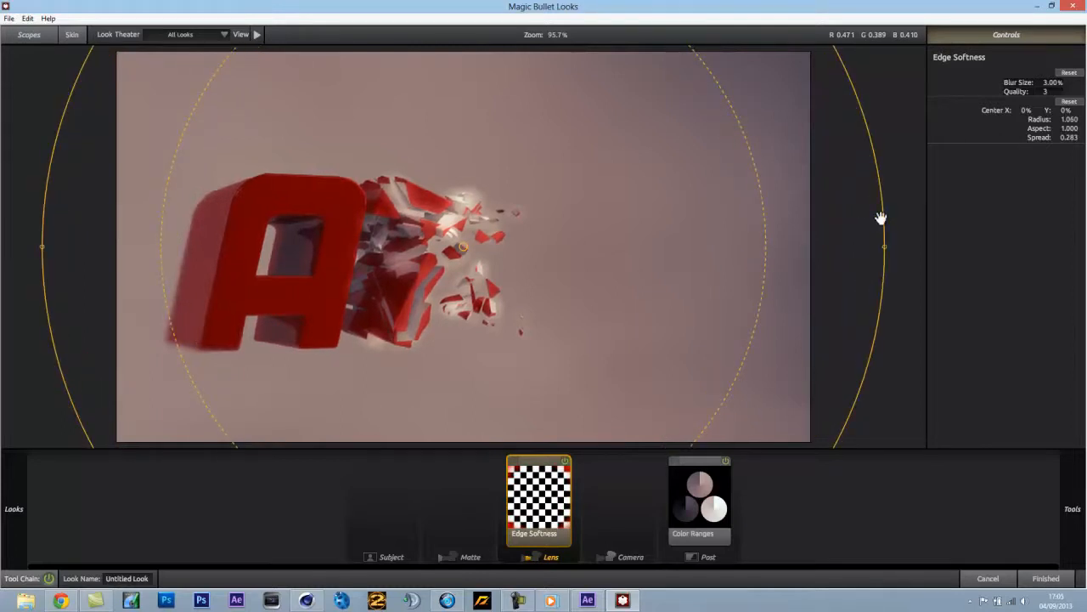
pyautogui.moveTo(759, 237); pyautogui.dragTo(744, 239)
pyautogui.moveTo(884, 247); pyautogui.dragTo(917, 247)
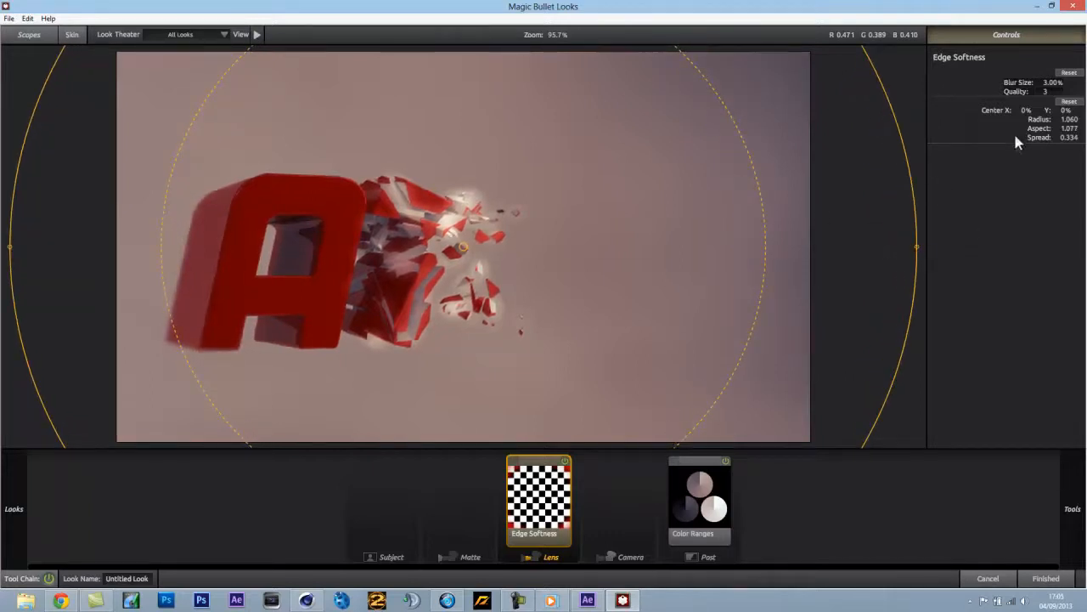
# Look through the available tools of the Subject, Matte, Lens, Camera and Post stages
pyautogui.moveTo(1085, 76)
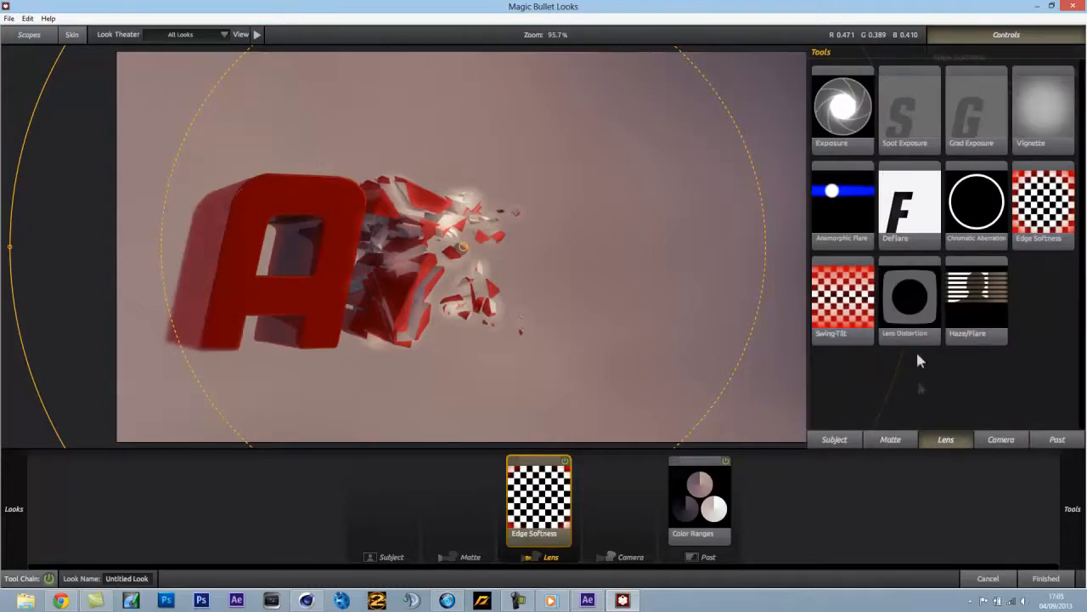
pyautogui.click(890, 440)
pyautogui.click(837, 439)
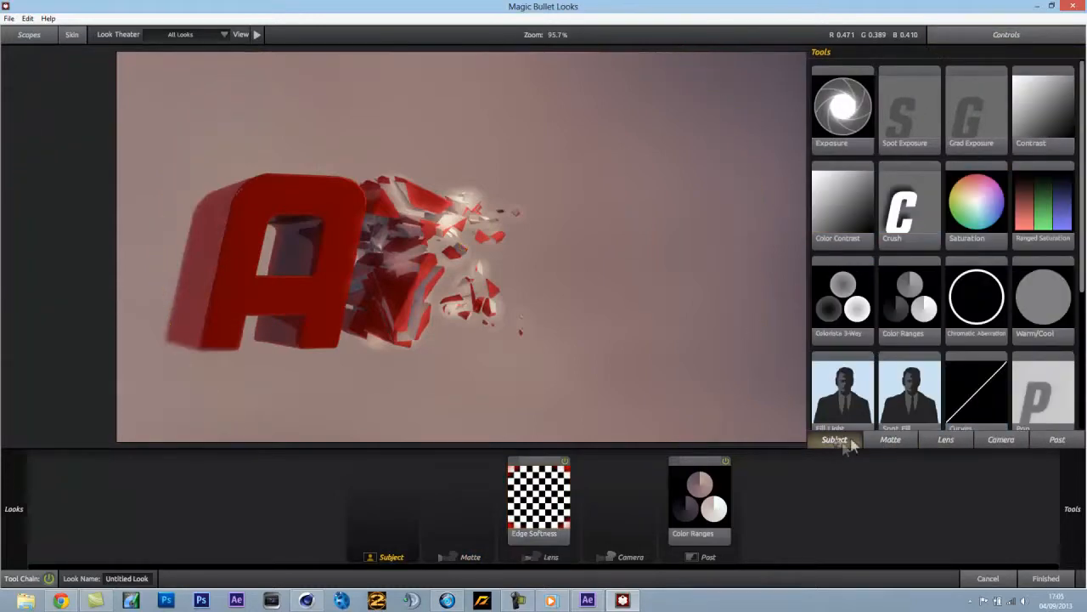
pyautogui.scroll(-3, 1054, 289)
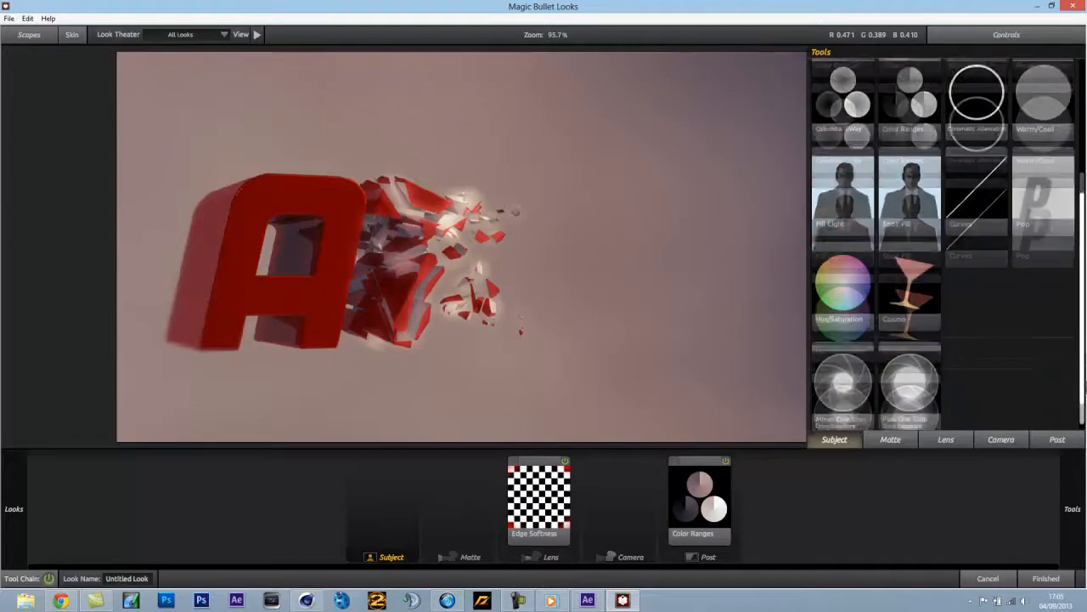
pyautogui.scroll(3, 1053, 288)
pyautogui.click(883, 442)
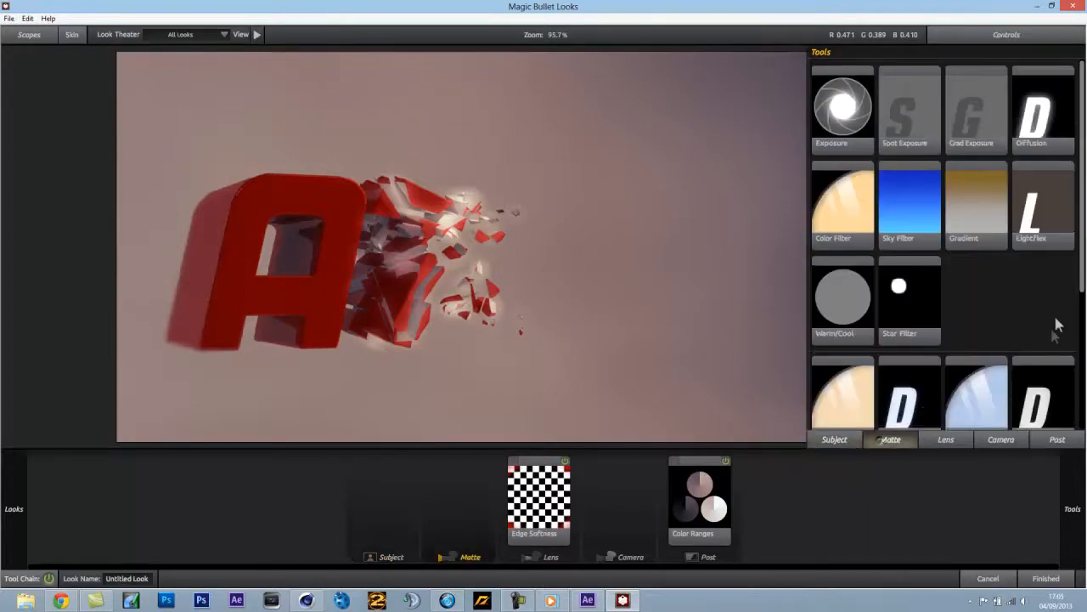
pyautogui.moveTo(1080, 275); pyautogui.dragTo(1082, 422)
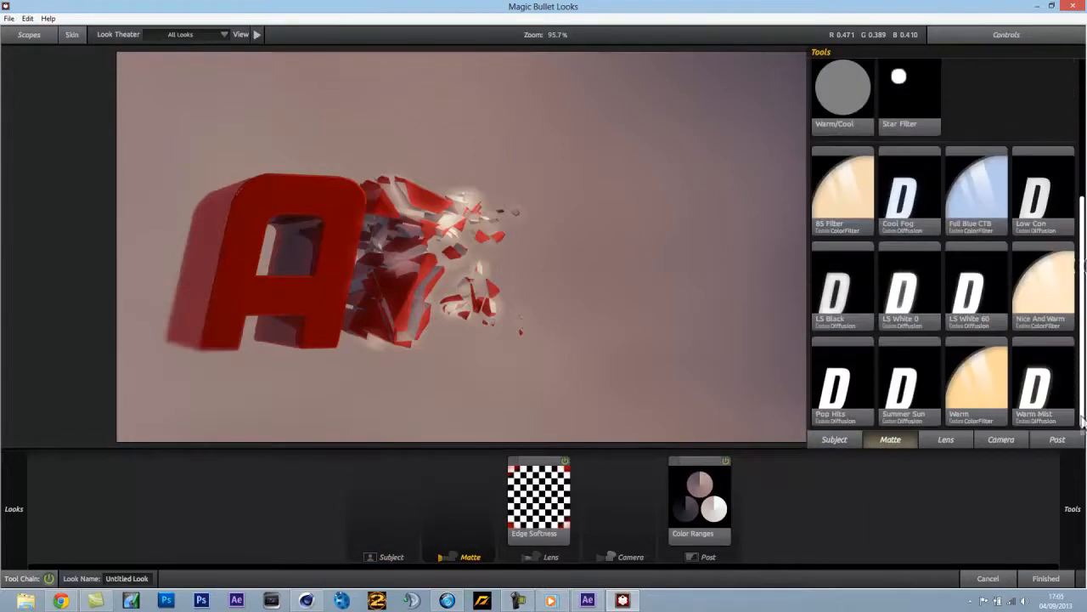
pyautogui.click(947, 440)
pyautogui.click(1010, 438)
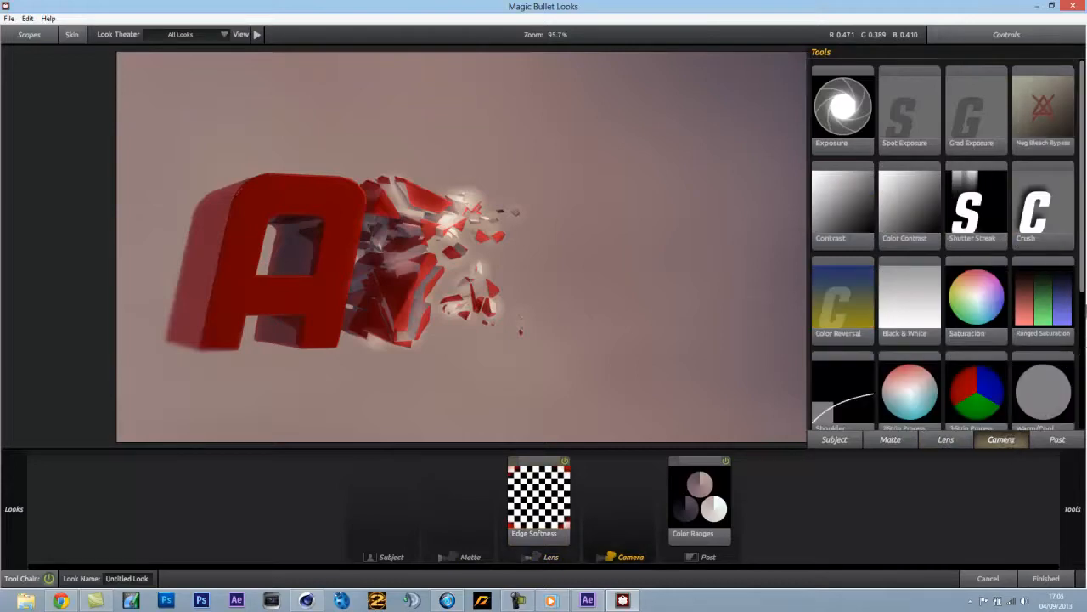
pyautogui.scroll(-3, 1083, 289)
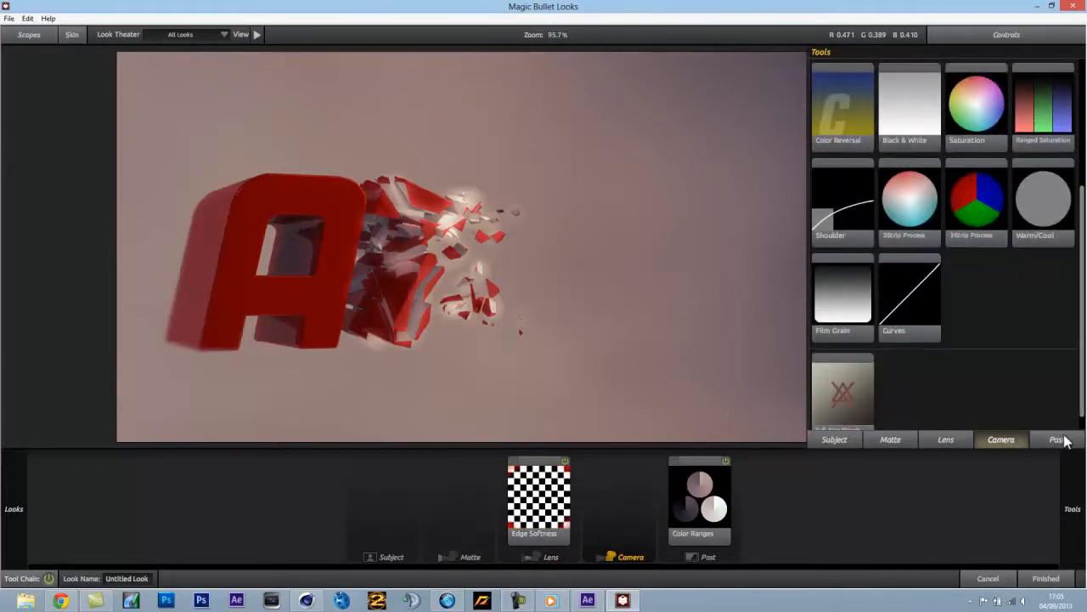
pyautogui.click(1058, 439)
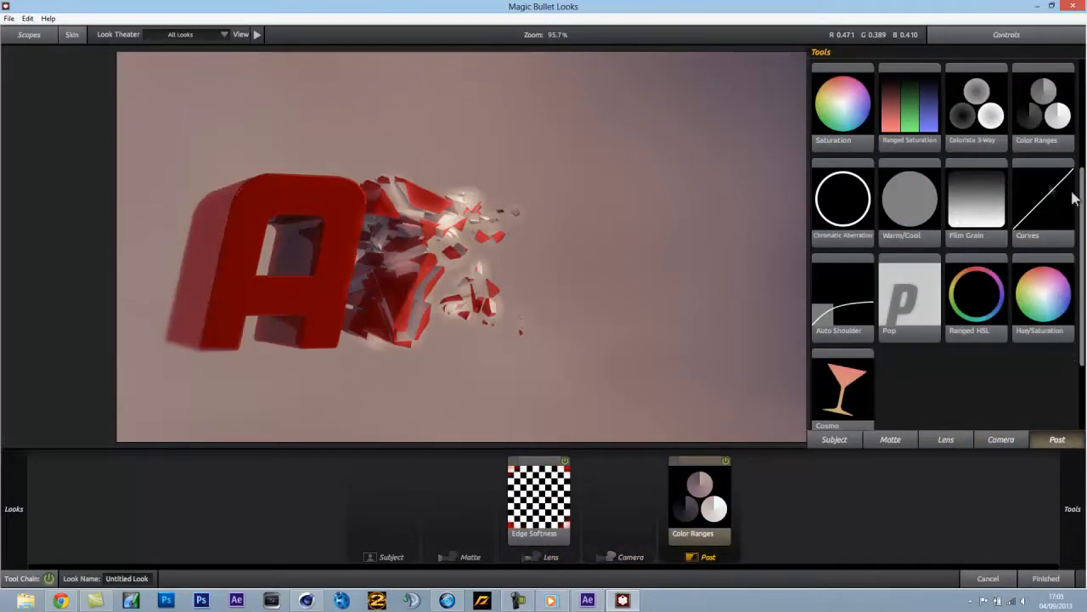
pyautogui.scroll(-3, 1072, 197)
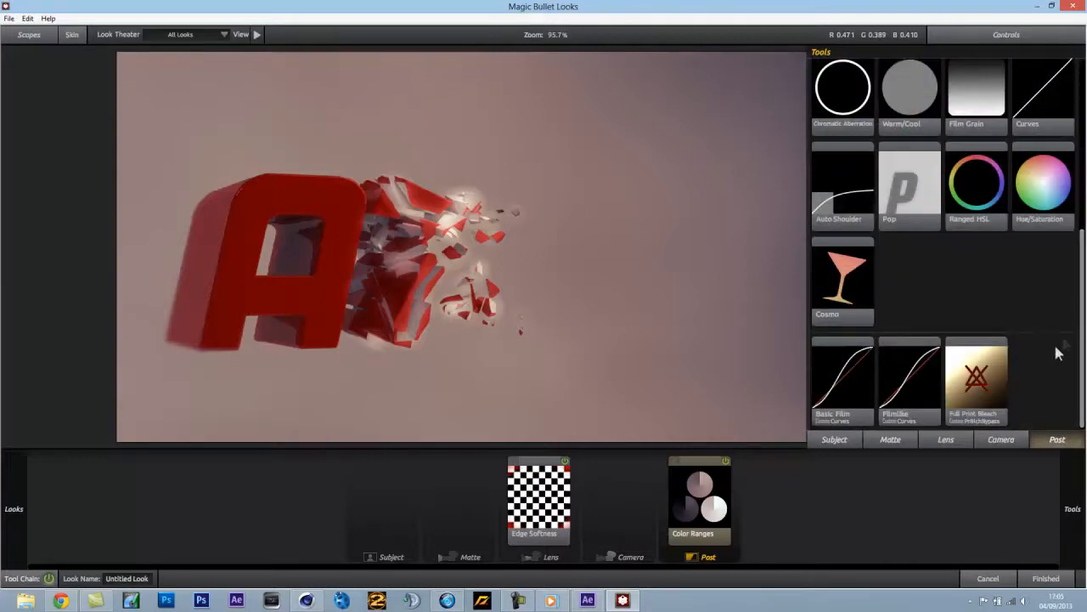
# Try the 3-Strip Process tool in the Camera stage and remove it from the tool chain
pyautogui.click(1012, 437)
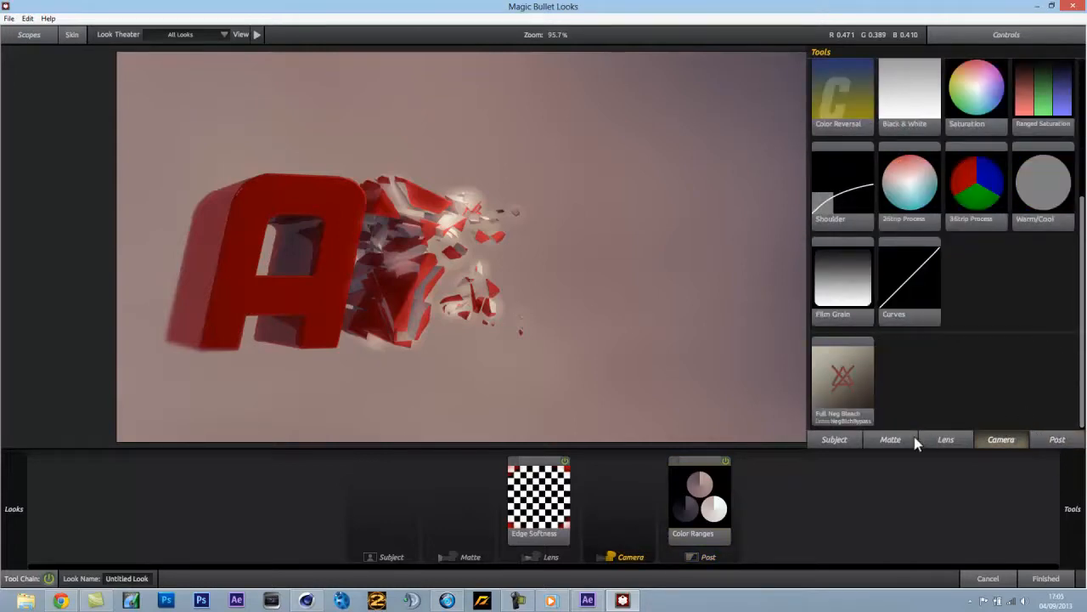
pyautogui.click(939, 440)
pyautogui.click(983, 438)
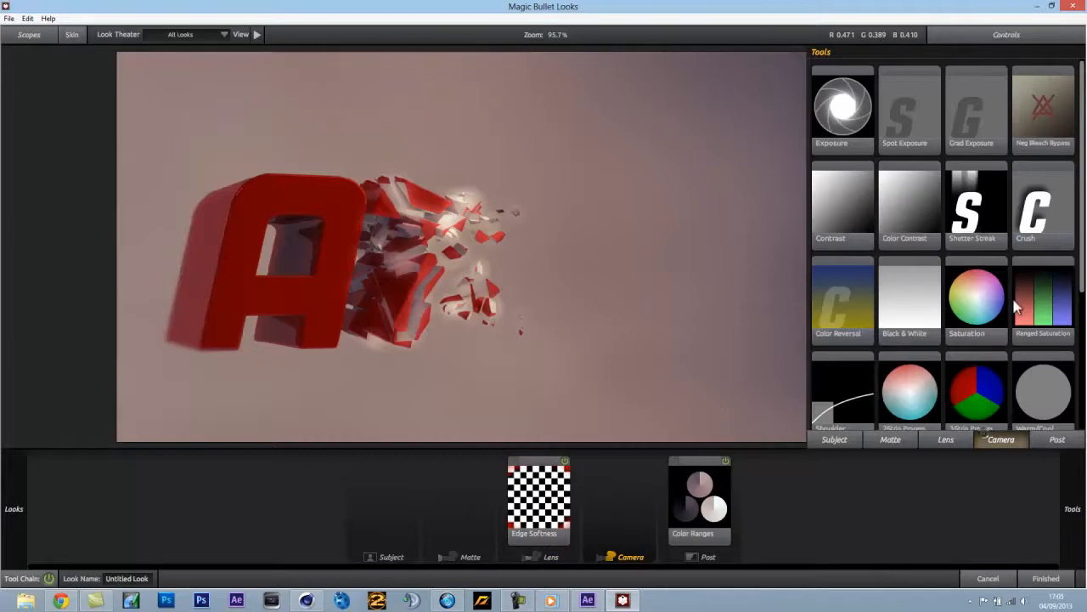
pyautogui.doubleClick(977, 391)
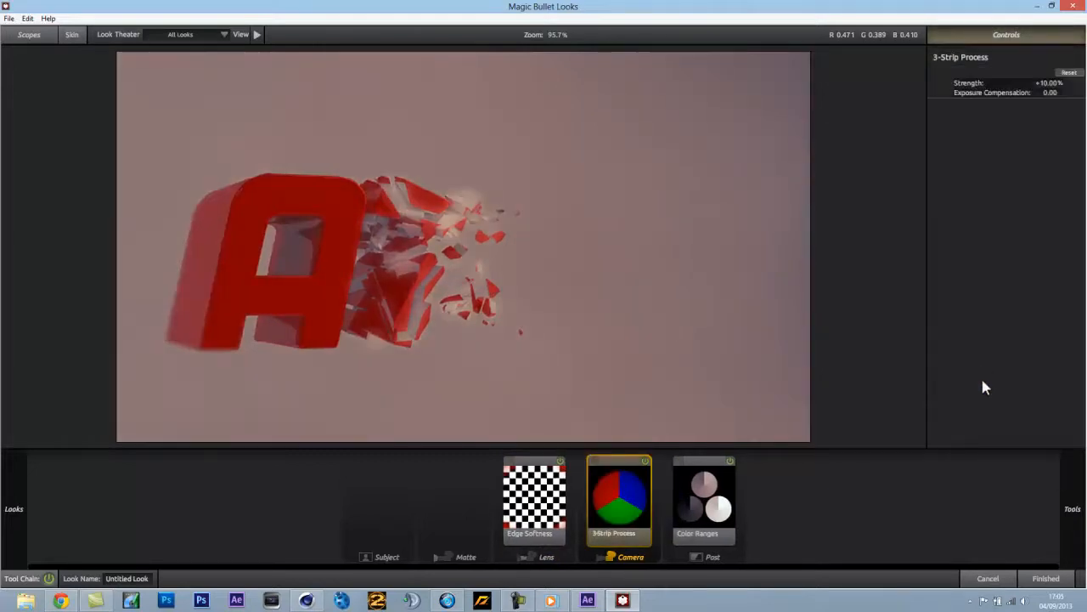
pyautogui.press('Delete')
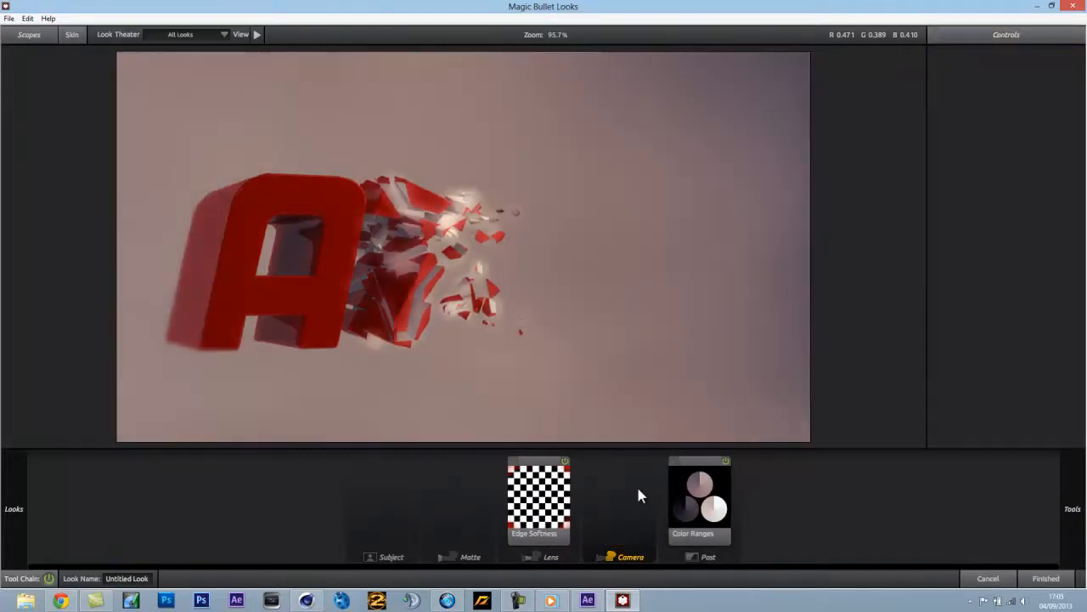
# Try Ranged Saturation in the Subject stage with its component balance shifted to blue, and remove the tool
pyautogui.moveTo(1084, 222)
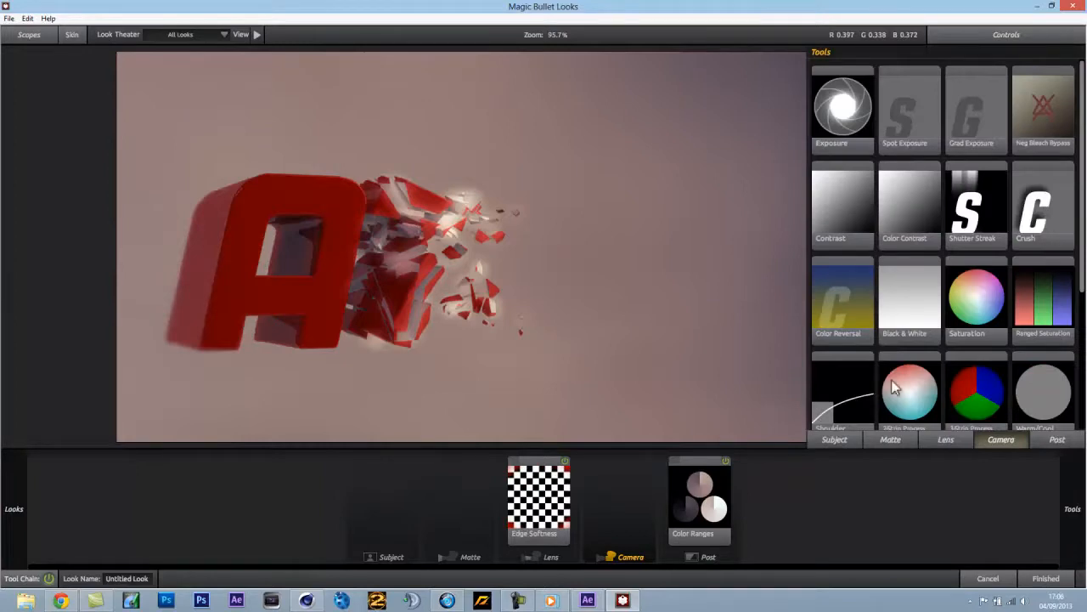
pyautogui.click(889, 442)
pyautogui.click(860, 439)
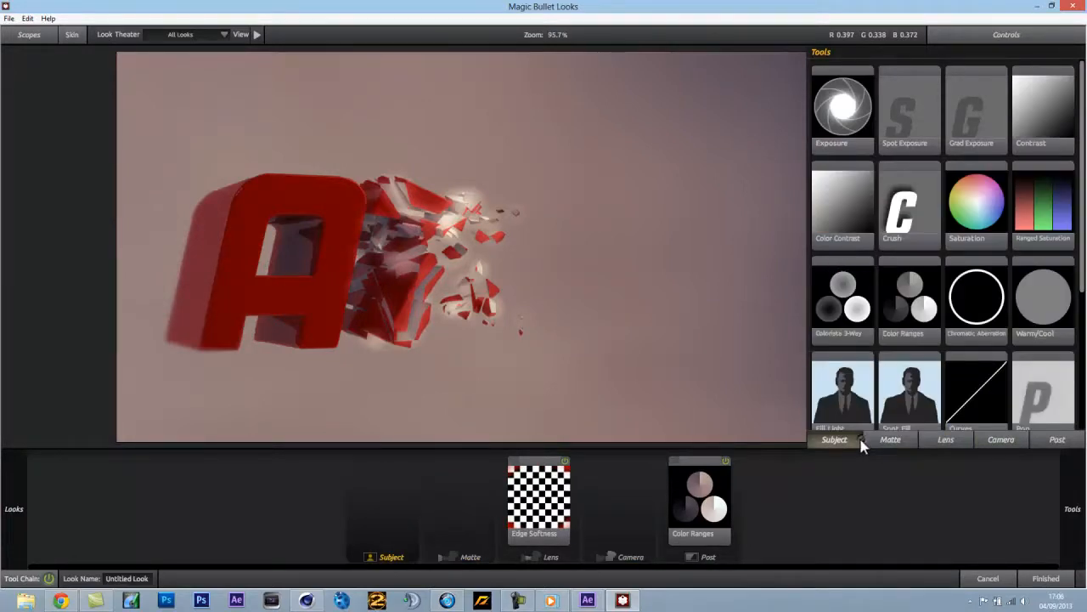
pyautogui.doubleClick(1066, 222)
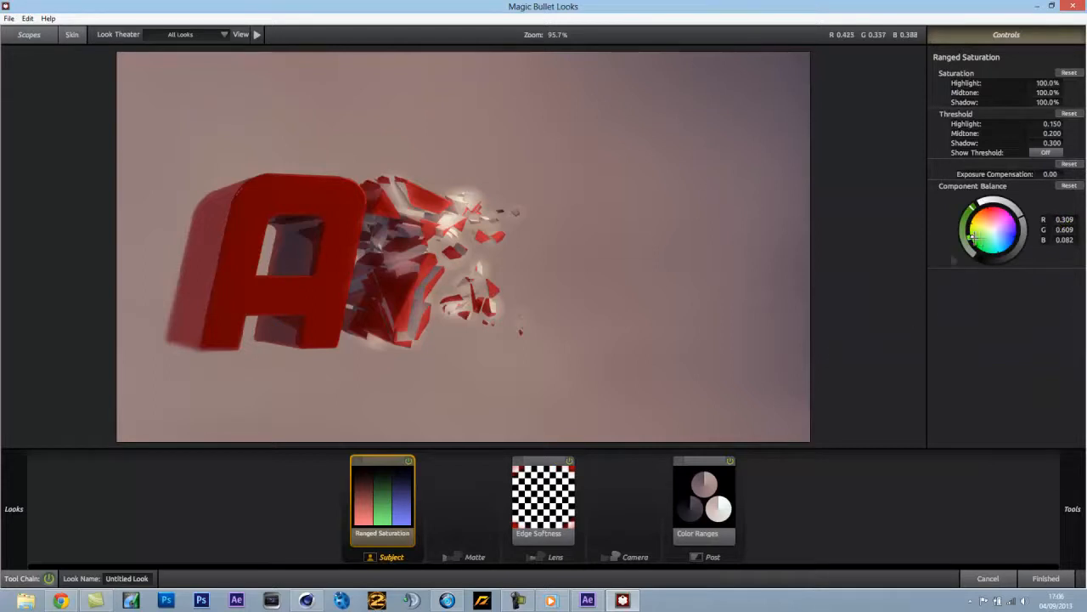
pyautogui.moveTo(993, 237); pyautogui.dragTo(1005, 244)
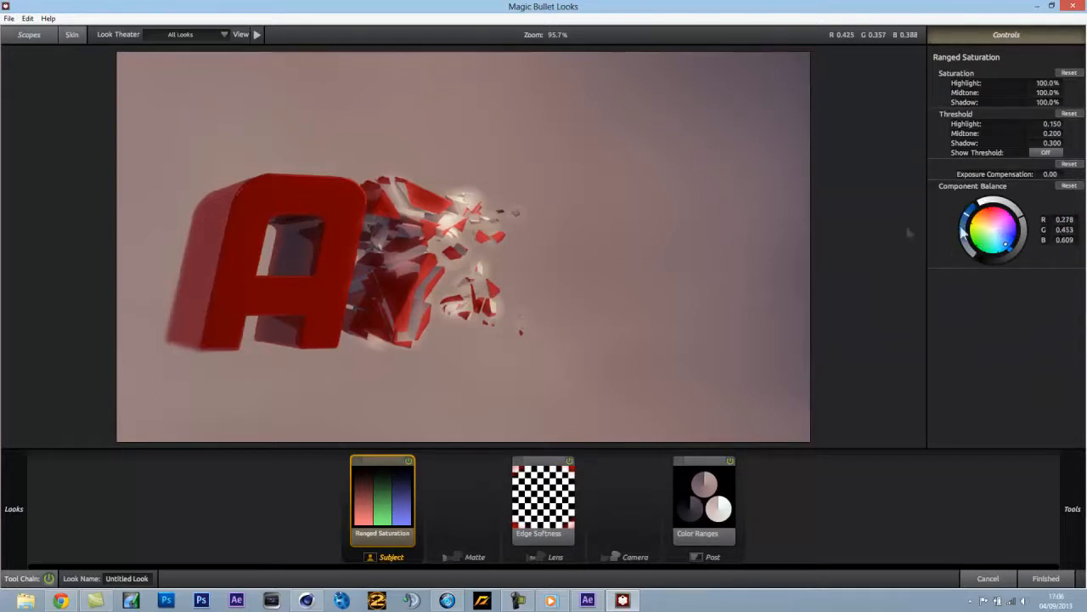
pyautogui.press('Delete')
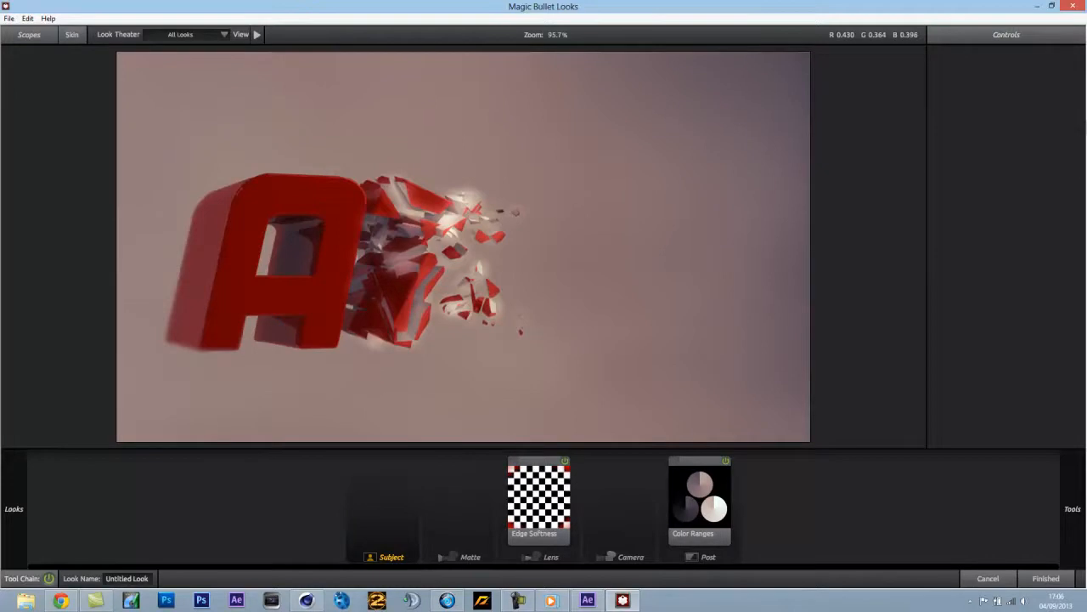
# Add the Full Blue CTB filter to the Matte stage and recolor it pale pink, R 0.828, G 0.730, B 0.801
pyautogui.moveTo(1083, 151); pyautogui.dragTo(1081, 295)
pyautogui.click(899, 441)
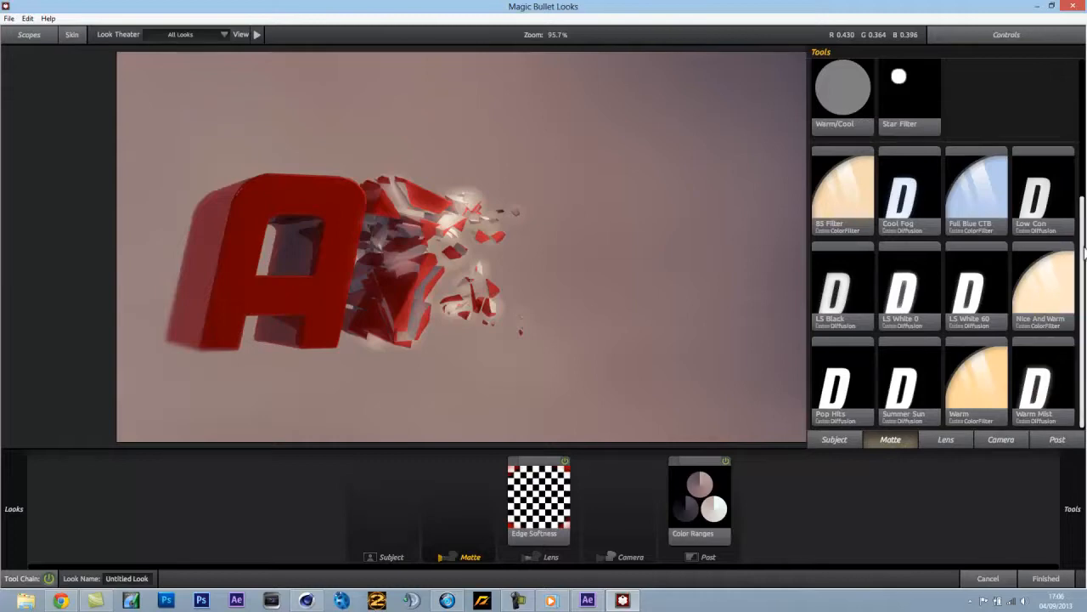
pyautogui.doubleClick(996, 199)
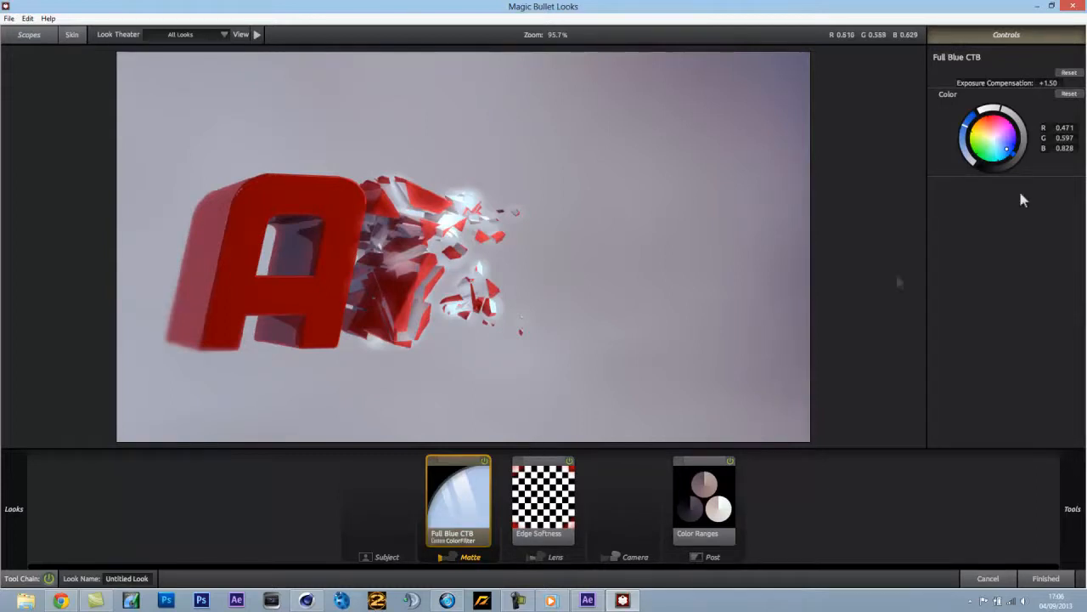
pyautogui.click(983, 142)
pyautogui.moveTo(937, 125); pyautogui.dragTo(987, 118)
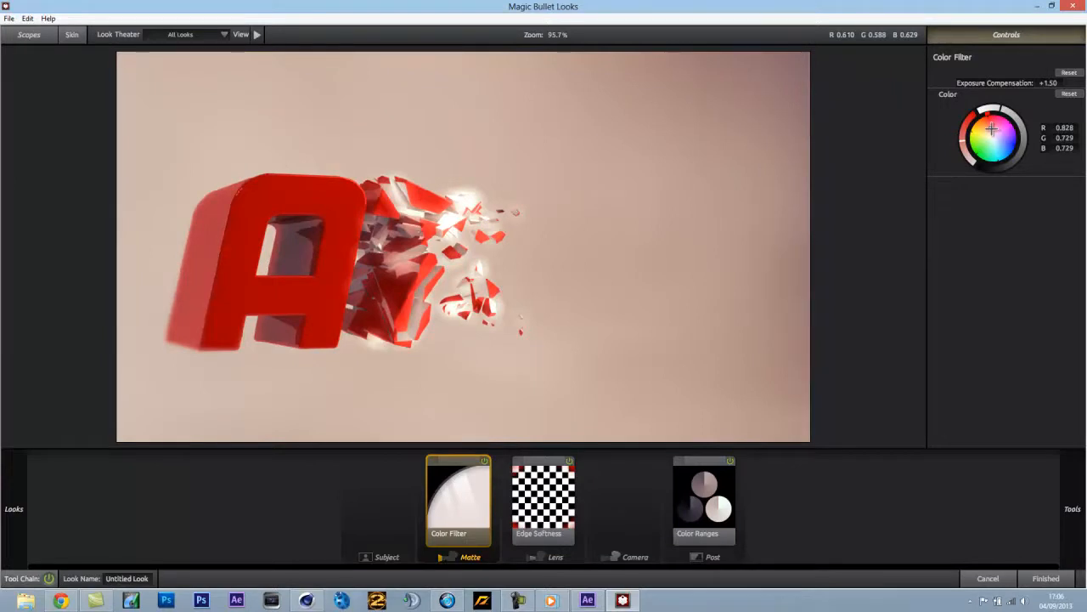
pyautogui.moveTo(1005, 128); pyautogui.dragTo(1083, 150)
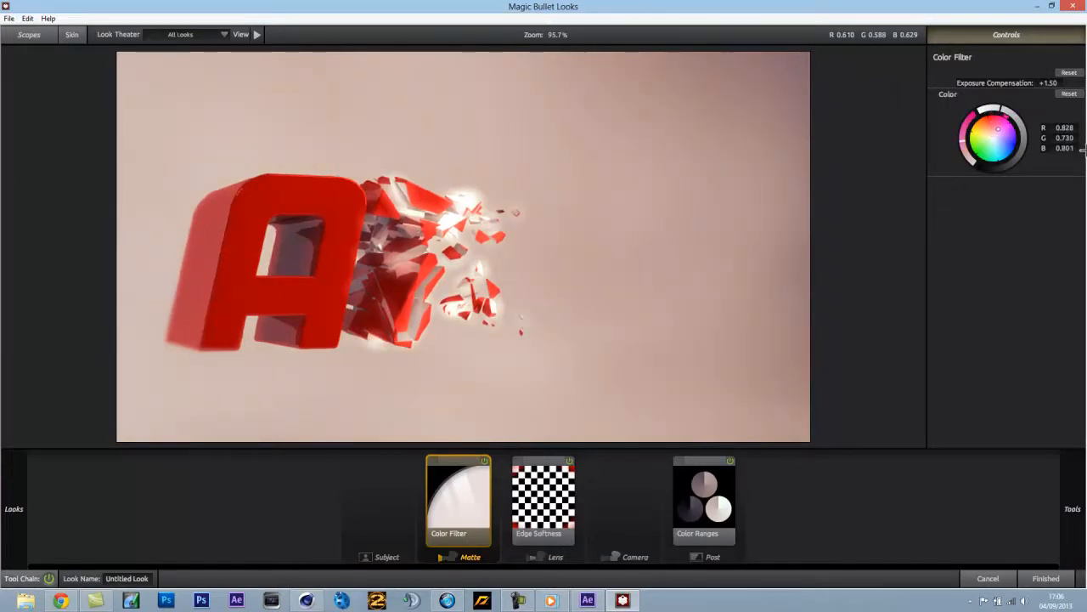
# Try Shutter Streak in the Camera stage with size 17.40% and boost +0.40, and remove the tool
pyautogui.click(630, 500)
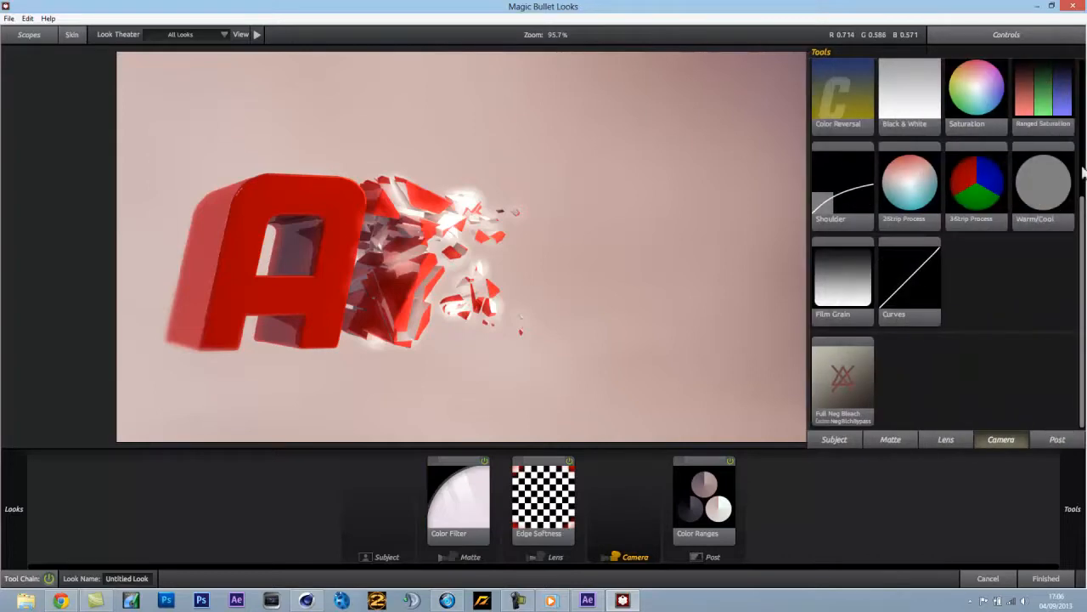
pyautogui.scroll(3, 1083, 236)
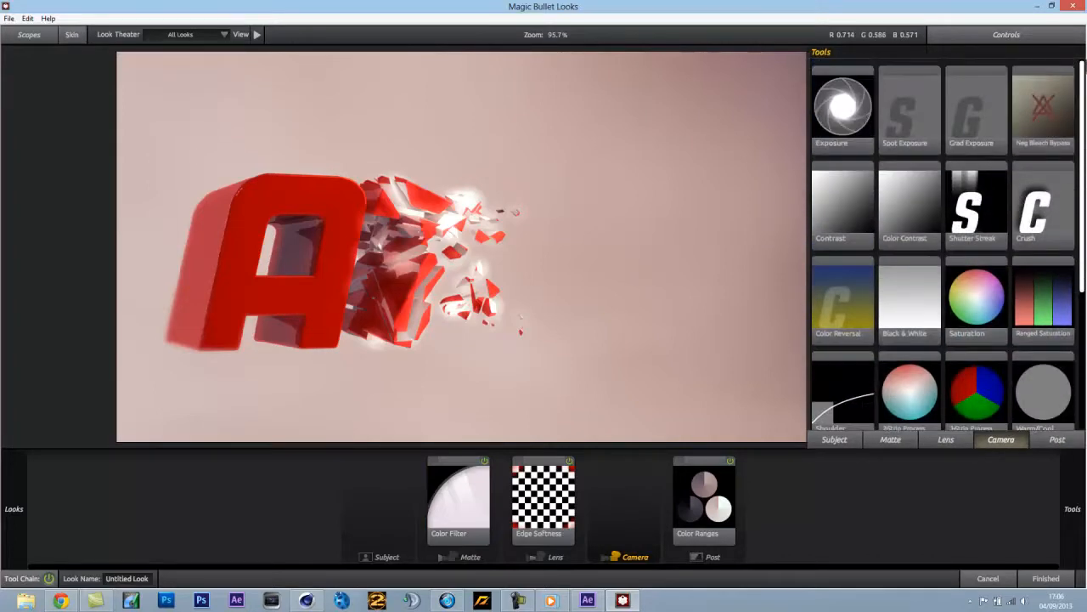
pyautogui.doubleClick(973, 208)
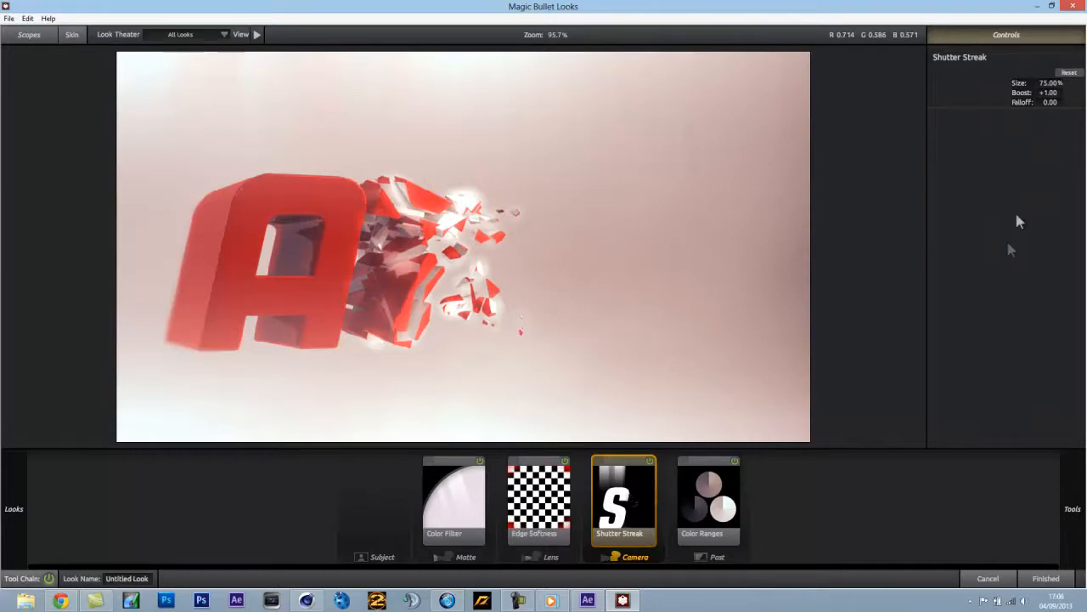
pyautogui.moveTo(1049, 81)
pyautogui.mouseDown()
pyautogui.moveTo(1019, 82)
pyautogui.moveTo(1051, 93)
pyautogui.mouseUp()
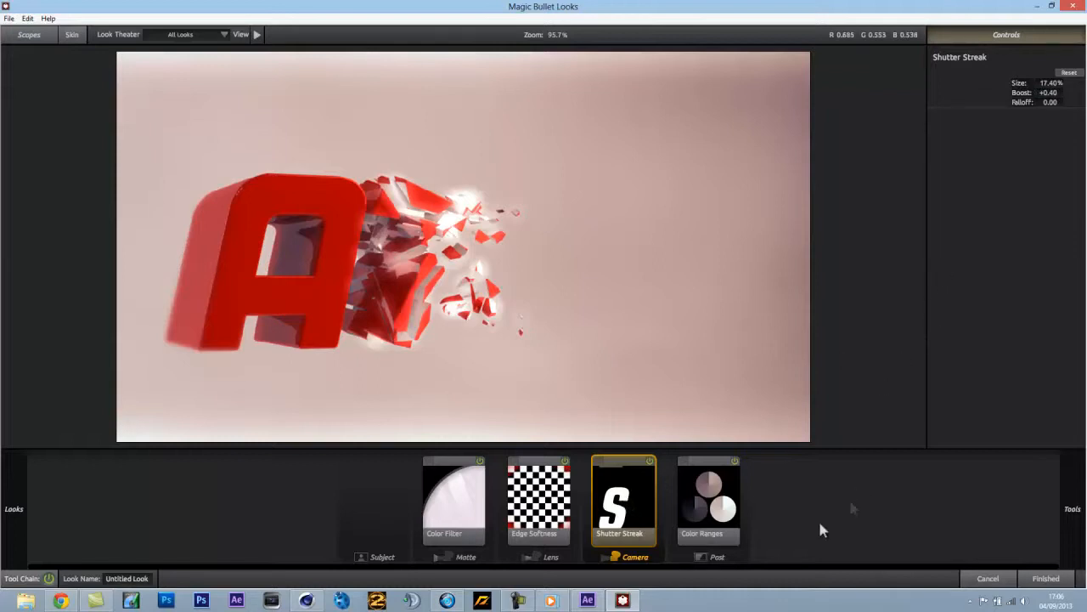
pyautogui.press('Delete')
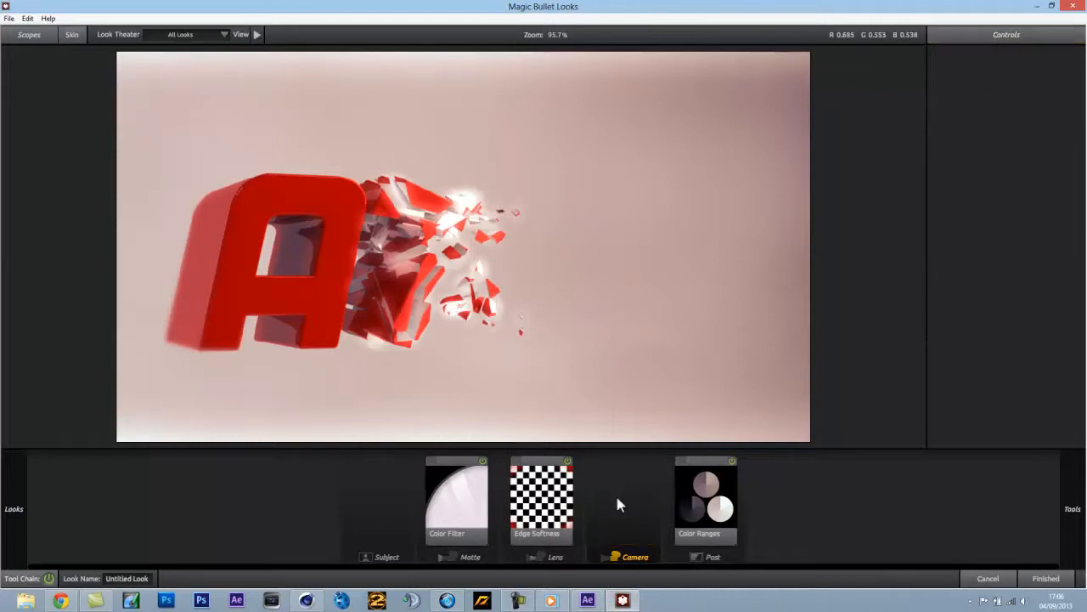
# Try the Crush tool in the Camera stage and remove it from the tool chain
pyautogui.click(622, 489)
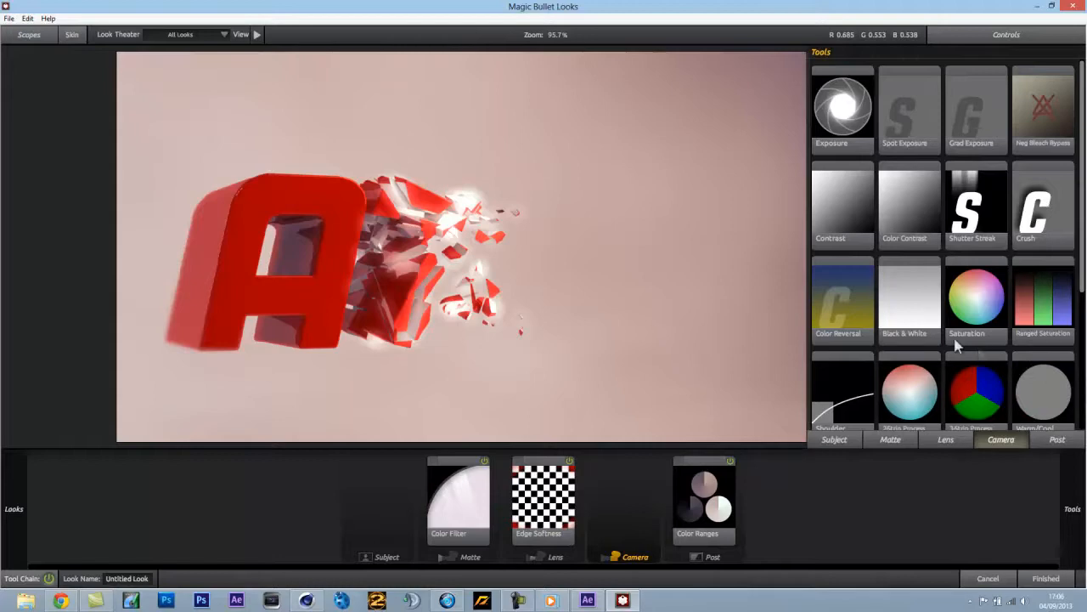
pyautogui.scroll(-3, 1072, 247)
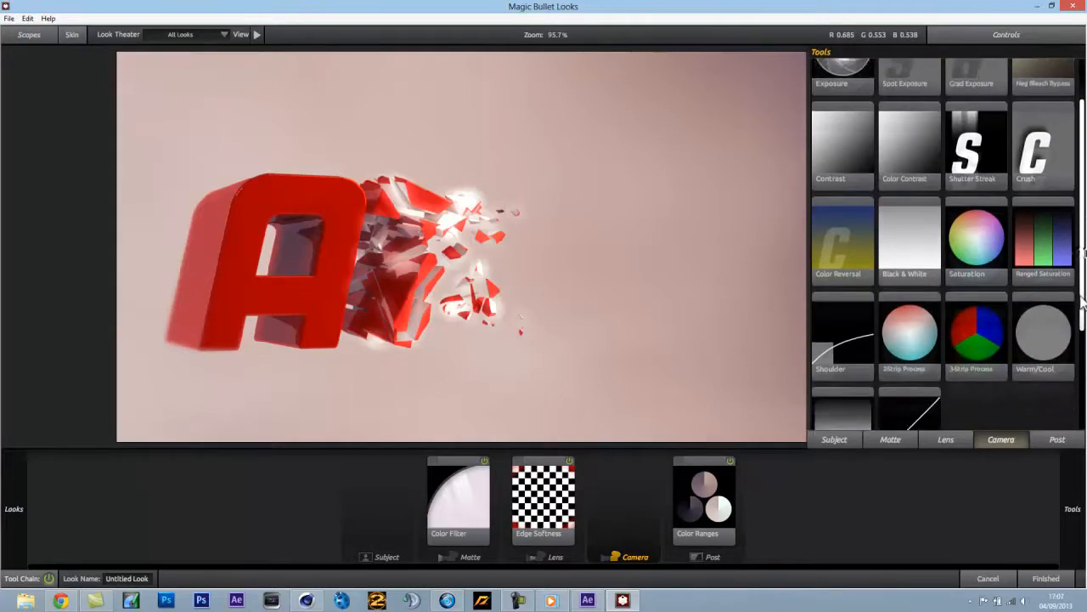
pyautogui.scroll(2, 1053, 196)
pyautogui.doubleClick(1048, 185)
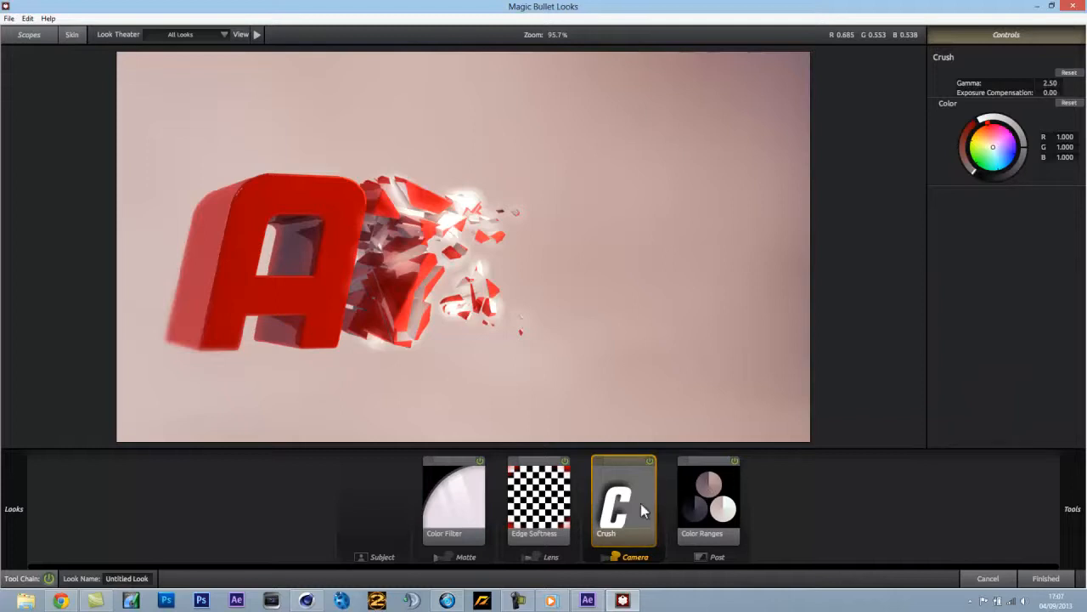
pyautogui.press('Delete')
# Try Ranged HSL in the Post stage, with saturation at orange -38.9%, yellow -68.9%, green -29.9%, cyan -68.0%, blue -28.2% and purple -71.1%
pyautogui.moveTo(1085, 201)
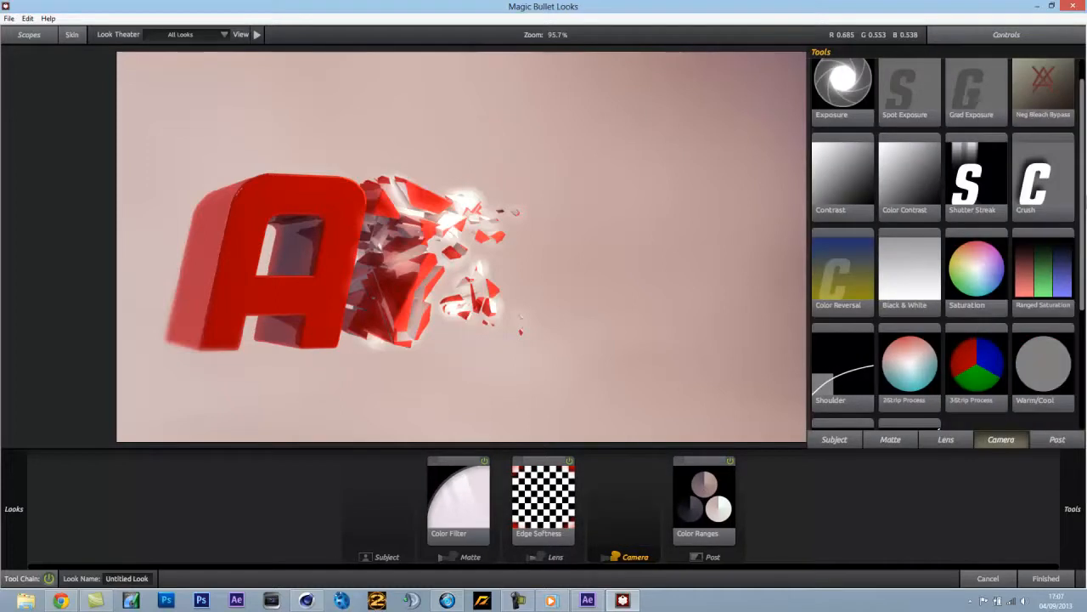
pyautogui.click(1055, 440)
pyautogui.scroll(-1, 1085, 203)
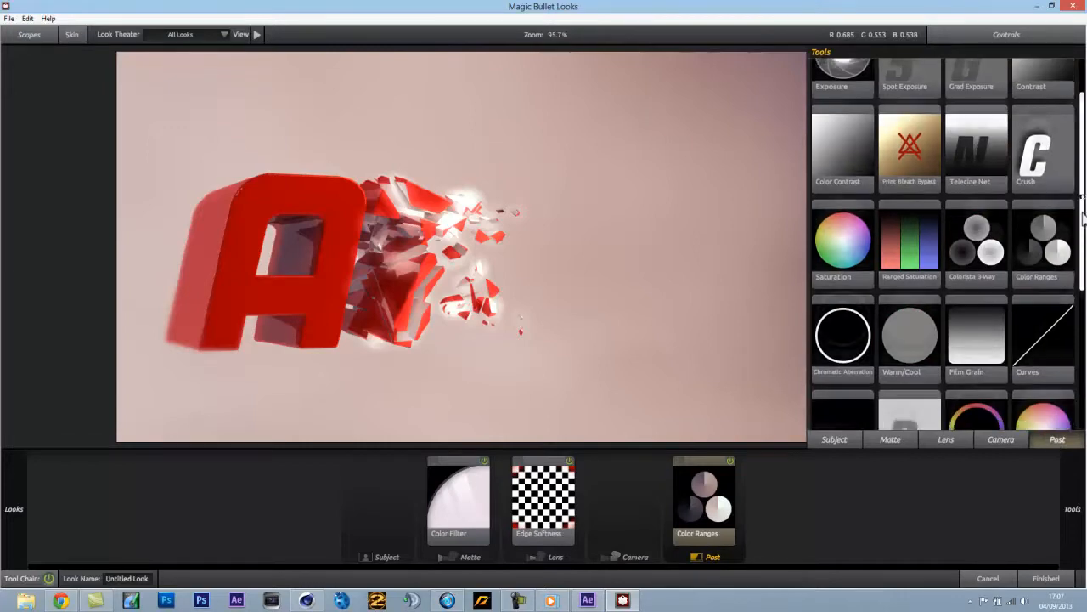
pyautogui.scroll(-3, 1085, 269)
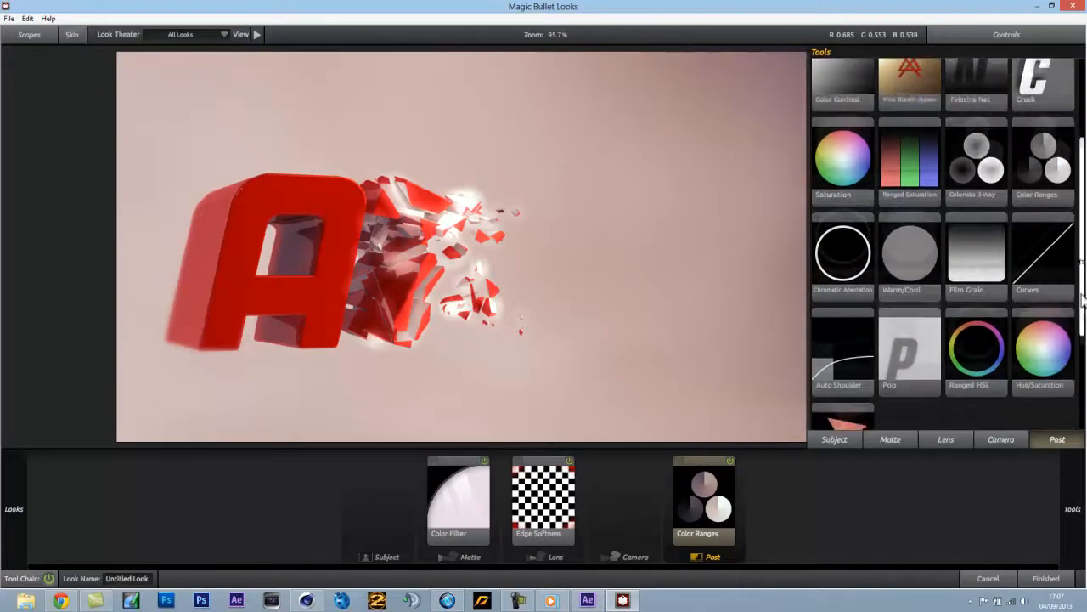
pyautogui.doubleClick(986, 308)
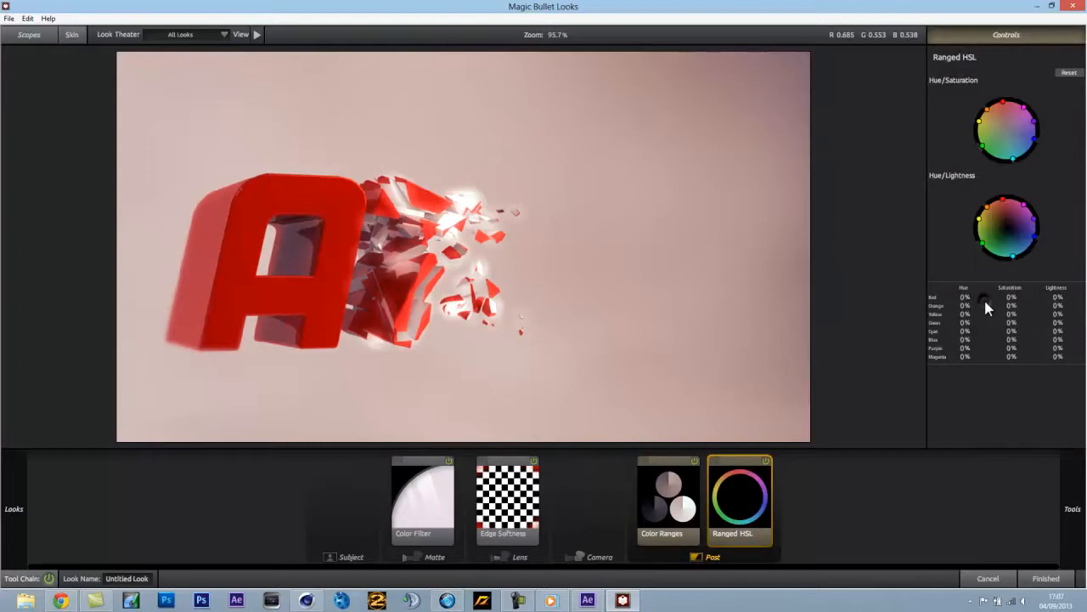
pyautogui.moveTo(988, 207)
pyautogui.mouseDown()
pyautogui.moveTo(1009, 226)
pyautogui.moveTo(988, 206)
pyautogui.mouseUp()
pyautogui.moveTo(1003, 103)
pyautogui.mouseDown()
pyautogui.moveTo(1011, 145)
pyautogui.moveTo(1007, 103)
pyautogui.mouseUp()
pyautogui.moveTo(1010, 154); pyautogui.dragTo(1015, 127)
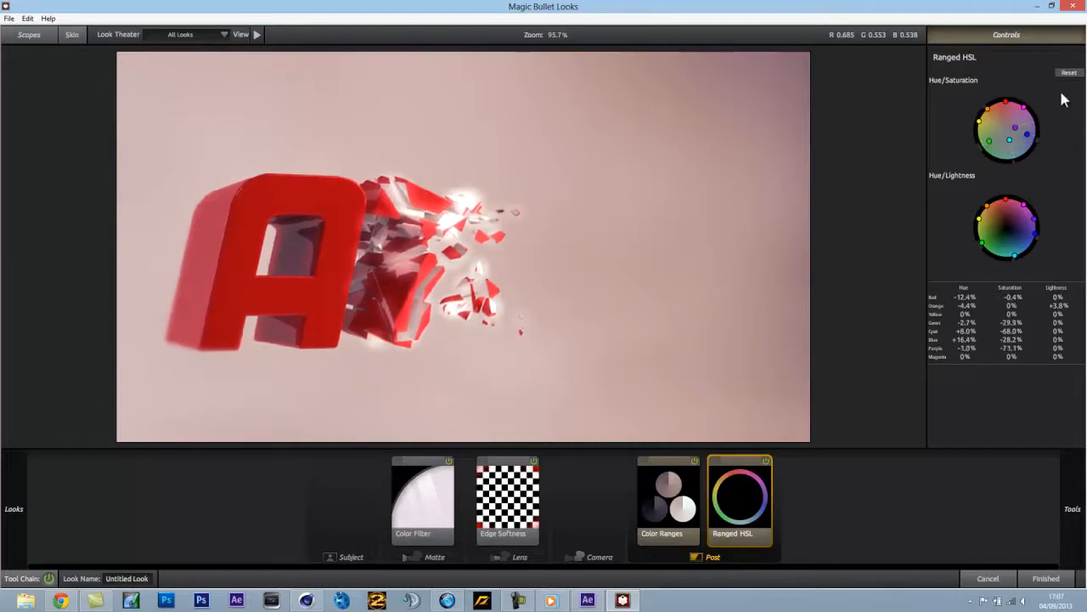
pyautogui.moveTo(990, 108); pyautogui.dragTo(996, 127)
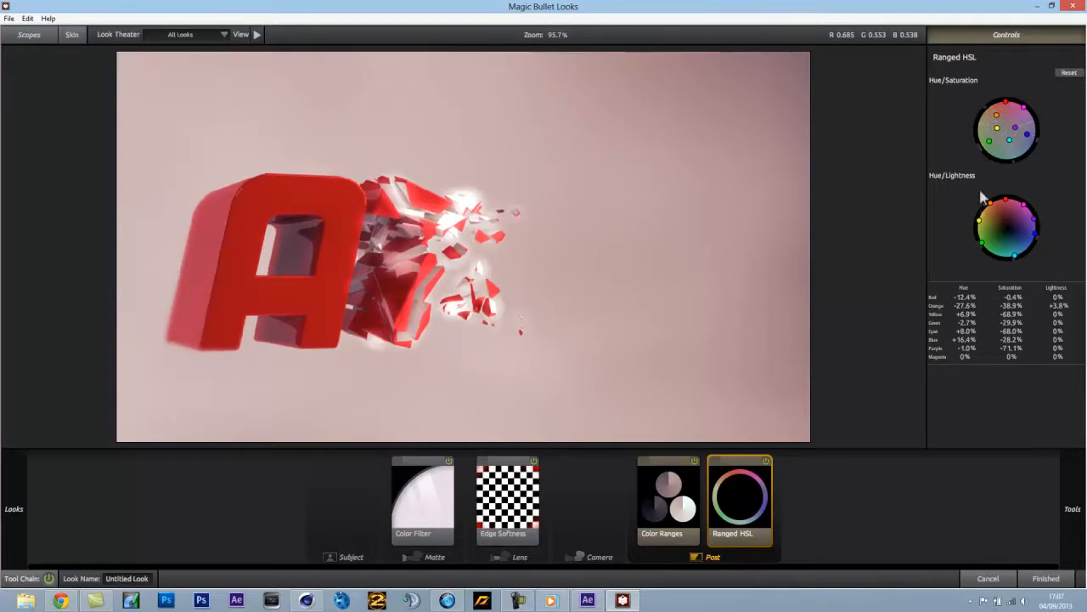
# Try Ranged HSL lightness at yellow -94.0%, green -60.8%, cyan -99.9%, purple -36.7% and magenta -94.0%, and remove the tool
pyautogui.moveTo(1011, 255); pyautogui.dragTo(1005, 228)
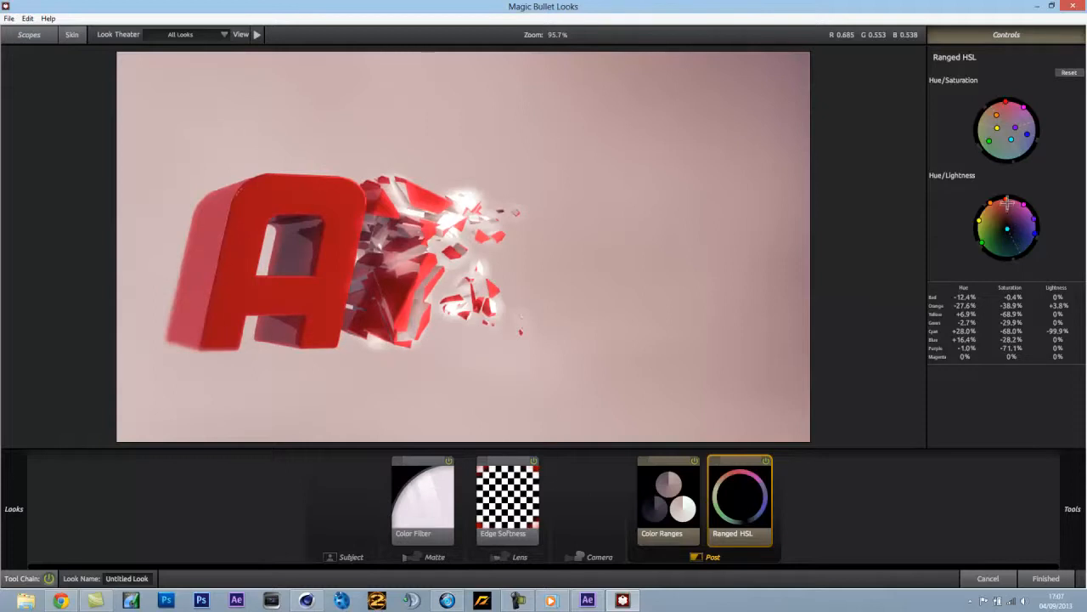
pyautogui.moveTo(1021, 204); pyautogui.dragTo(1020, 229)
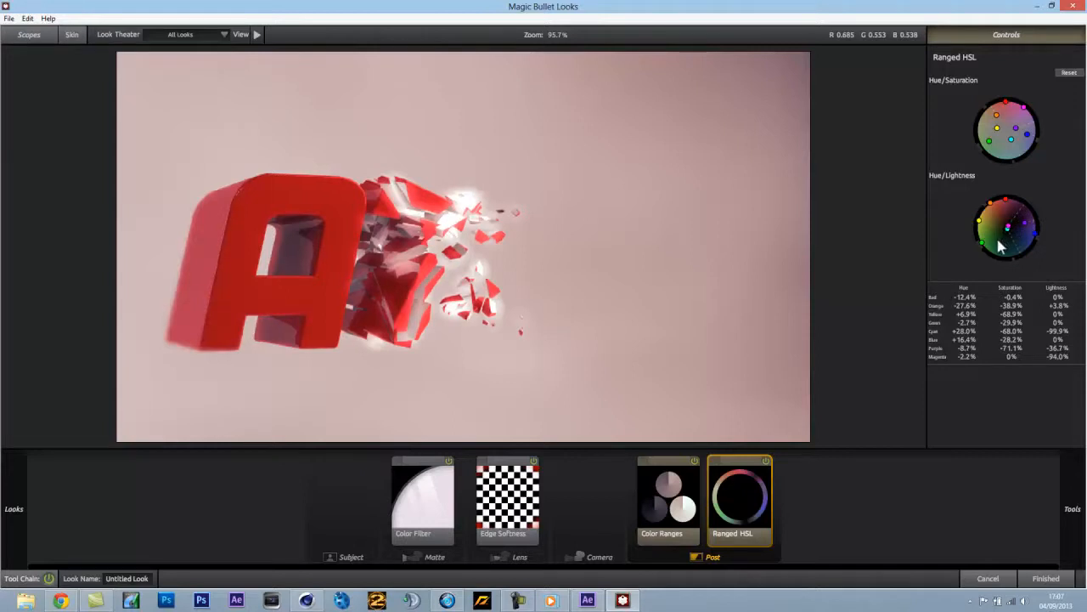
pyautogui.moveTo(1006, 202); pyautogui.dragTo(1003, 228)
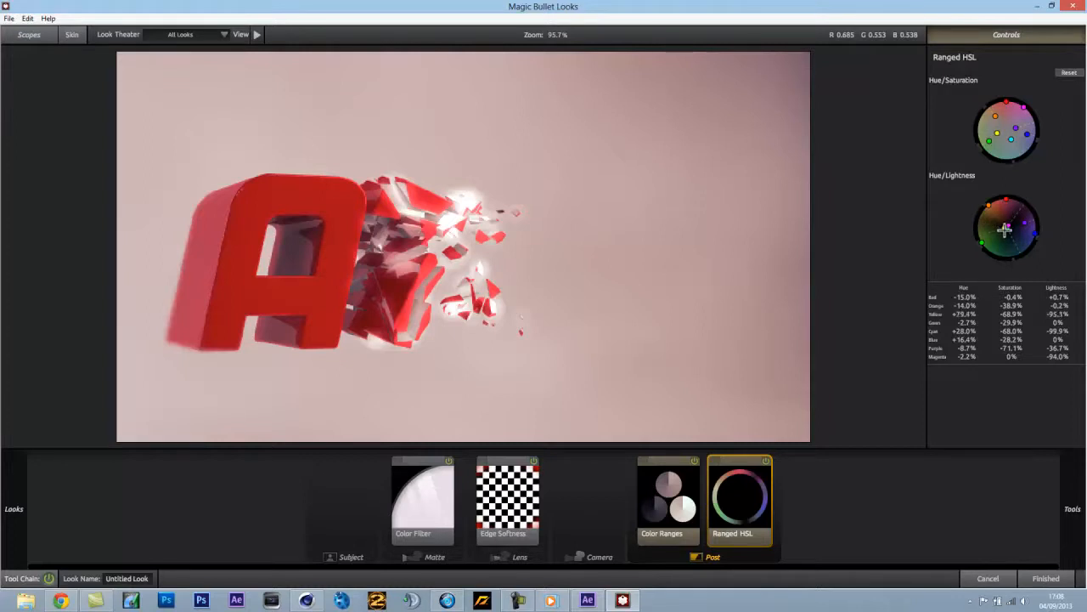
pyautogui.moveTo(1004, 229)
pyautogui.mouseDown()
pyautogui.moveTo(983, 240)
pyautogui.moveTo(999, 224)
pyautogui.moveTo(998, 237)
pyautogui.mouseUp()
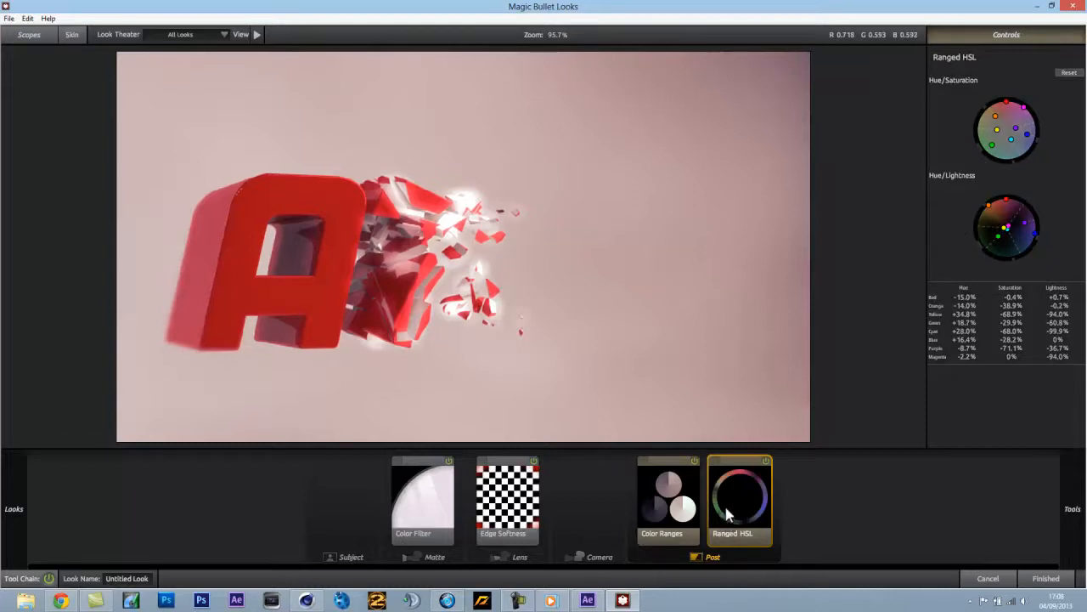
pyautogui.press('Delete')
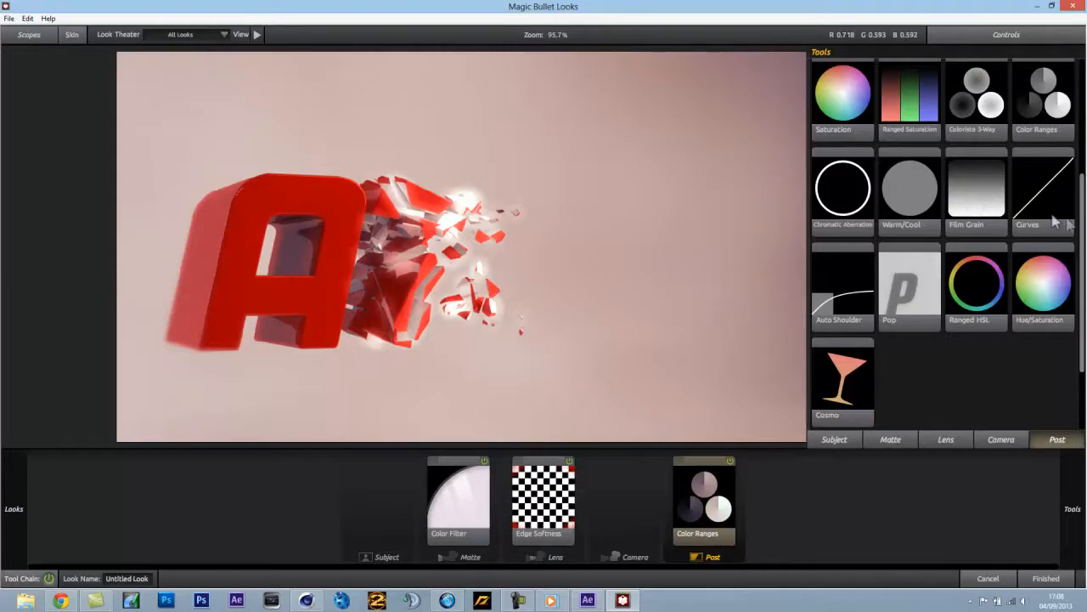
# Add Curves to the Post stage and shape the RGB curve into an S with lowered shadows and raised highlights
pyautogui.moveTo(1083, 194); pyautogui.dragTo(1084, 157)
pyautogui.doubleClick(1040, 274)
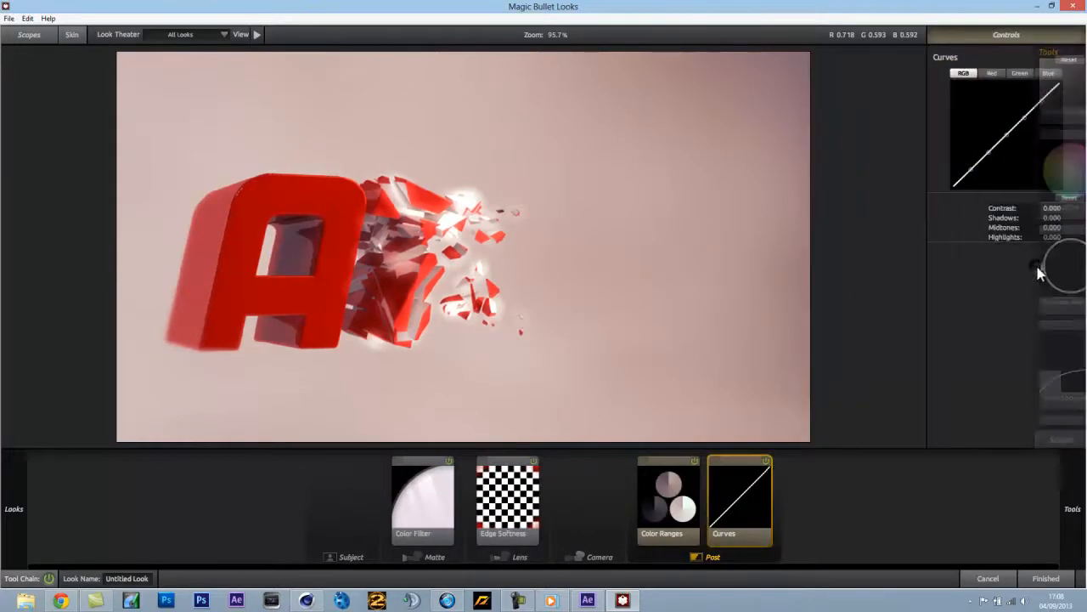
pyautogui.moveTo(972, 168); pyautogui.dragTo(955, 204)
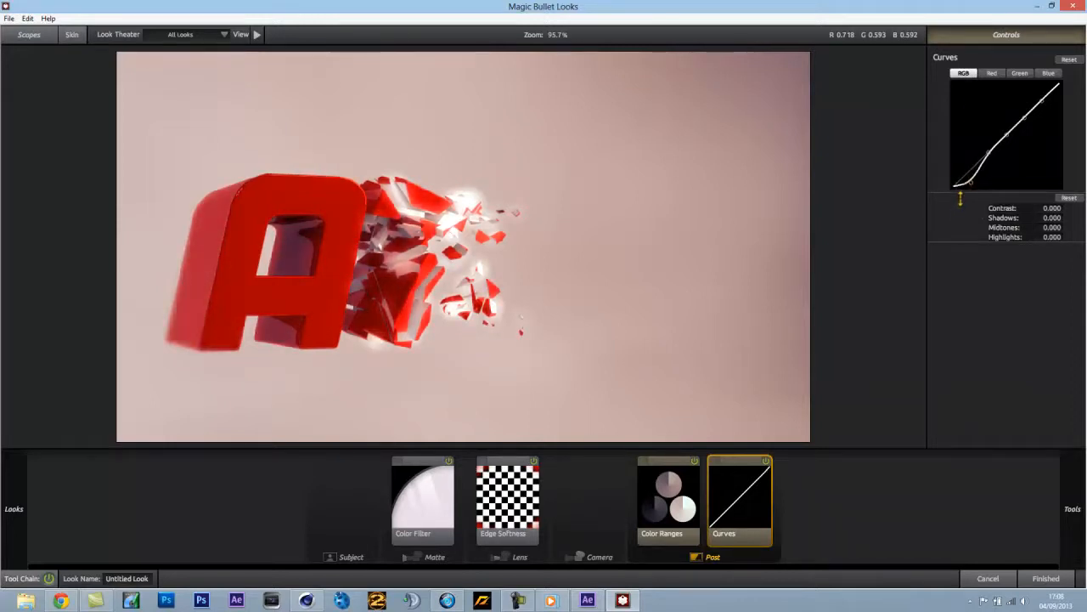
pyautogui.moveTo(988, 146)
pyautogui.mouseDown()
pyautogui.moveTo(988, 117)
pyautogui.moveTo(987, 145)
pyautogui.mouseUp()
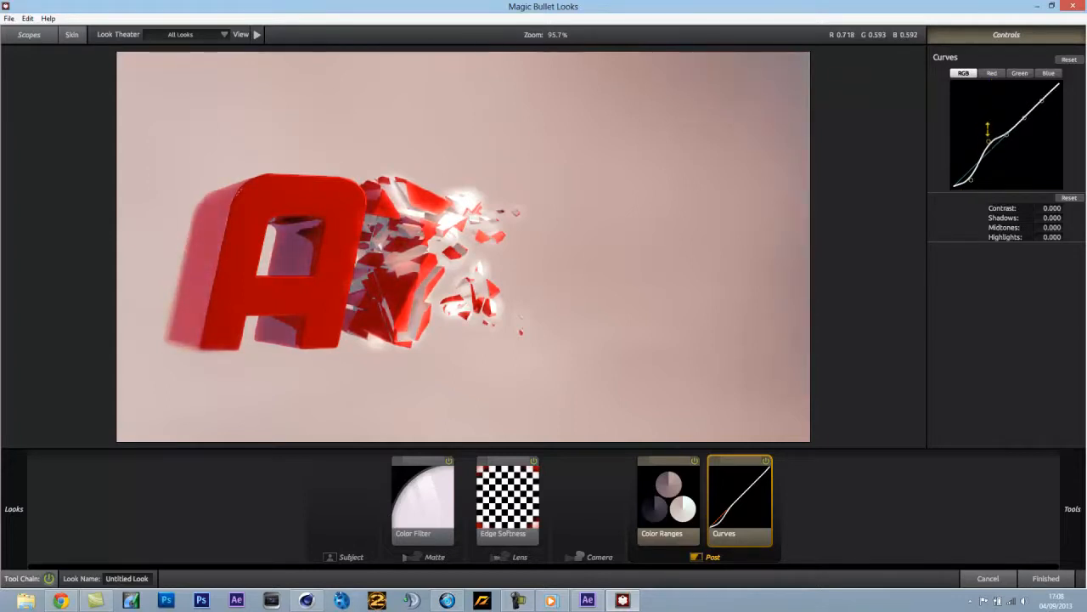
pyautogui.moveTo(987, 146); pyautogui.dragTo(1011, 170)
pyautogui.moveTo(1026, 117); pyautogui.dragTo(1041, 89)
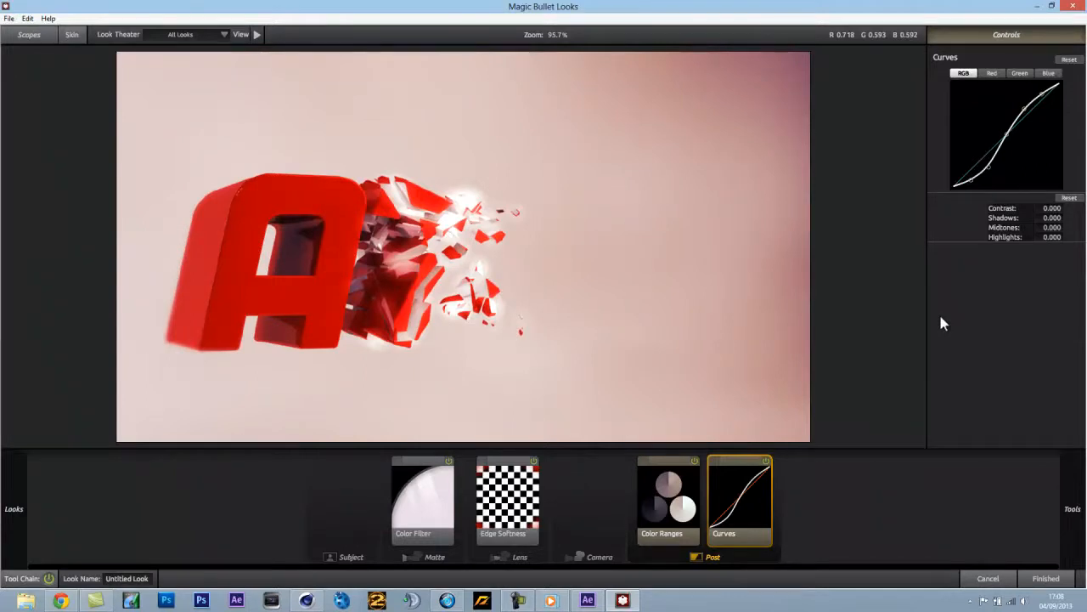
# Bend the red channel curve with lowered shadows, slightly raised midtones and lowered highlights
pyautogui.click(1020, 73)
pyautogui.click(992, 73)
pyautogui.click(1049, 74)
pyautogui.click(1018, 74)
pyautogui.click(996, 73)
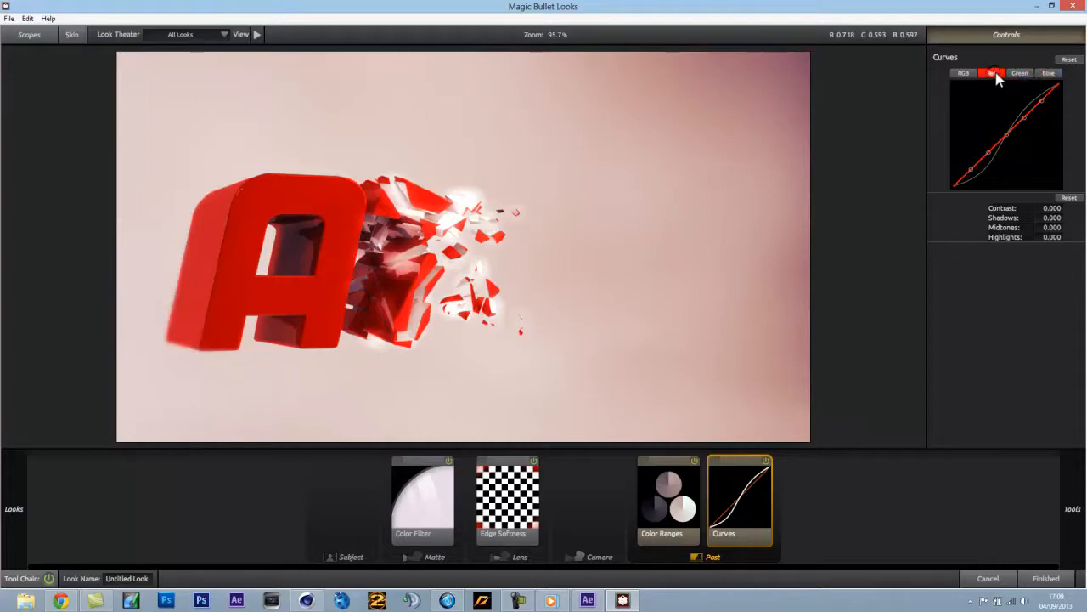
pyautogui.moveTo(988, 151)
pyautogui.mouseDown()
pyautogui.moveTo(989, 94)
pyautogui.moveTo(987, 119)
pyautogui.moveTo(1043, 104)
pyautogui.moveTo(1050, 123)
pyautogui.moveTo(1024, 110)
pyautogui.moveTo(1009, 130)
pyautogui.moveTo(1028, 125)
pyautogui.moveTo(991, 132)
pyautogui.moveTo(995, 146)
pyautogui.mouseUp()
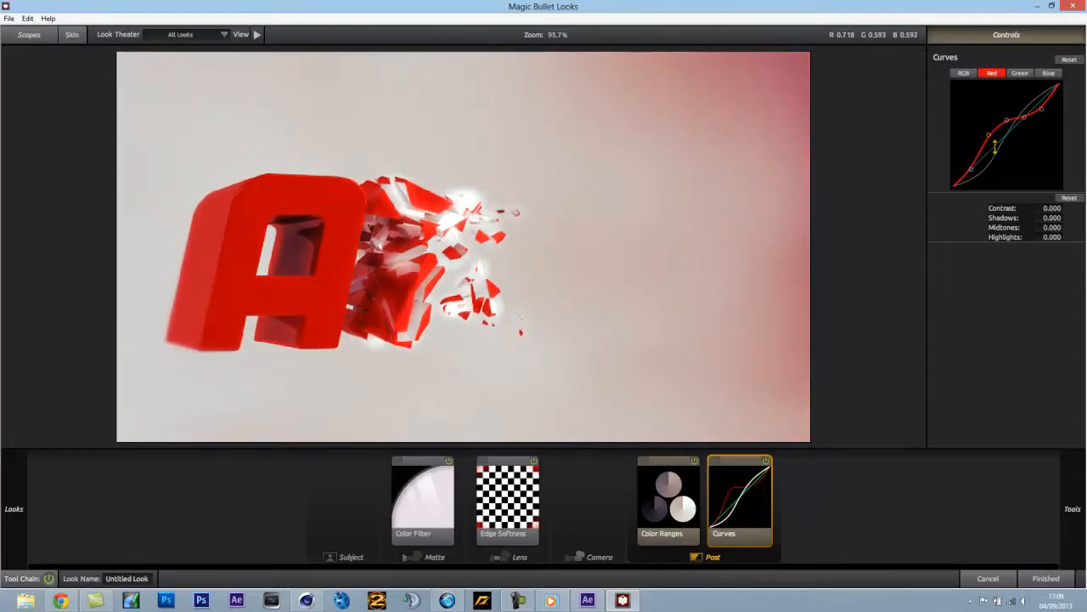
pyautogui.moveTo(1007, 121); pyautogui.dragTo(1008, 133)
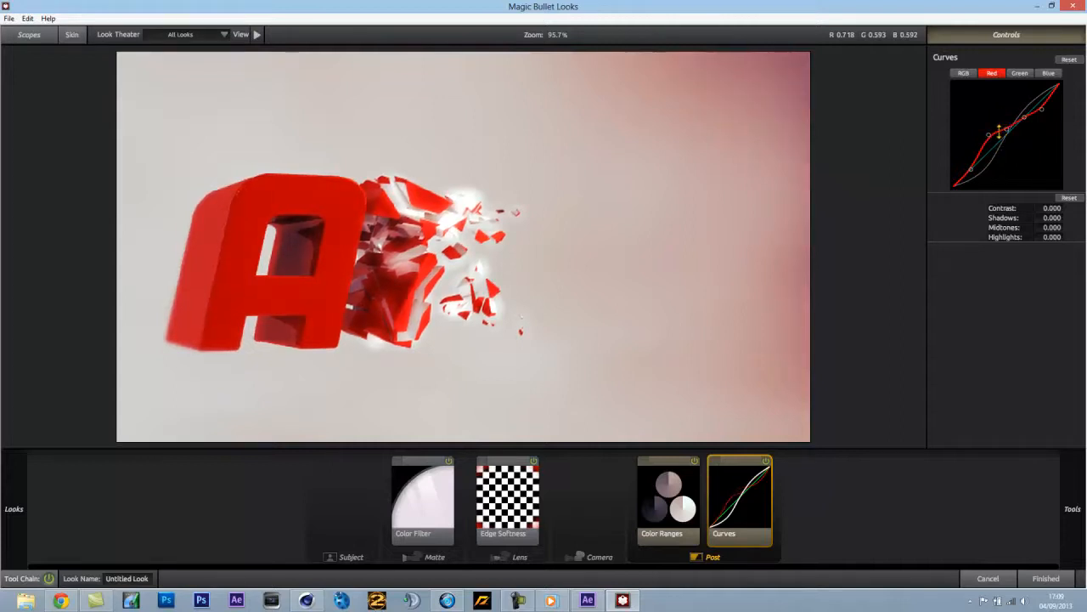
pyautogui.moveTo(988, 134); pyautogui.dragTo(989, 145)
pyautogui.moveTo(971, 168); pyautogui.dragTo(972, 182)
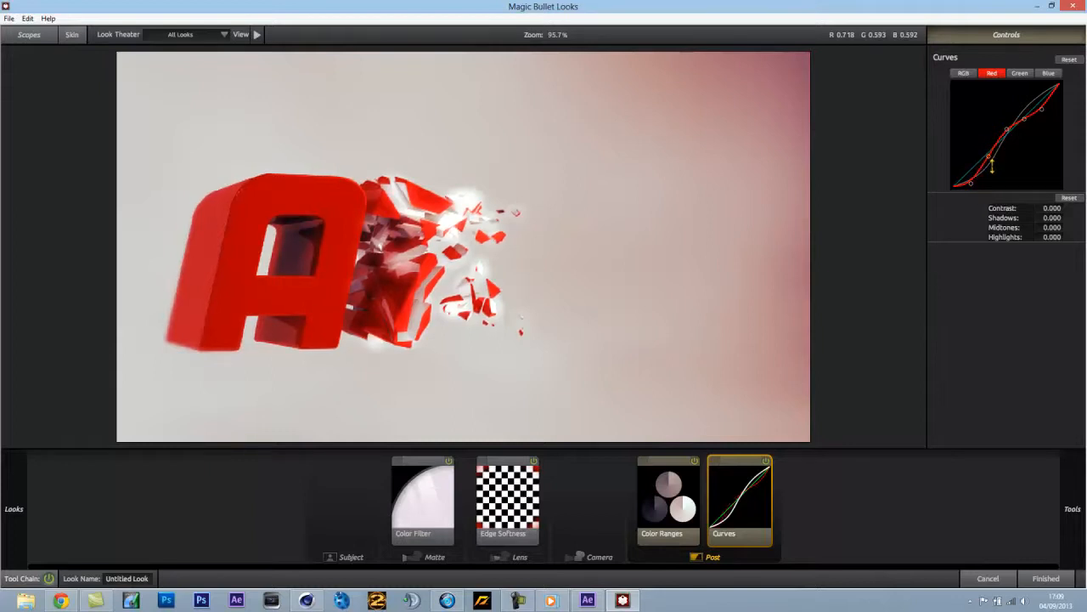
# Raise the blue channel curve across the shadows, midtones and highlights
pyautogui.click(1019, 73)
pyautogui.click(1049, 73)
pyautogui.moveTo(1041, 100)
pyautogui.mouseDown()
pyautogui.moveTo(1007, 126)
pyautogui.moveTo(1024, 106)
pyautogui.mouseUp()
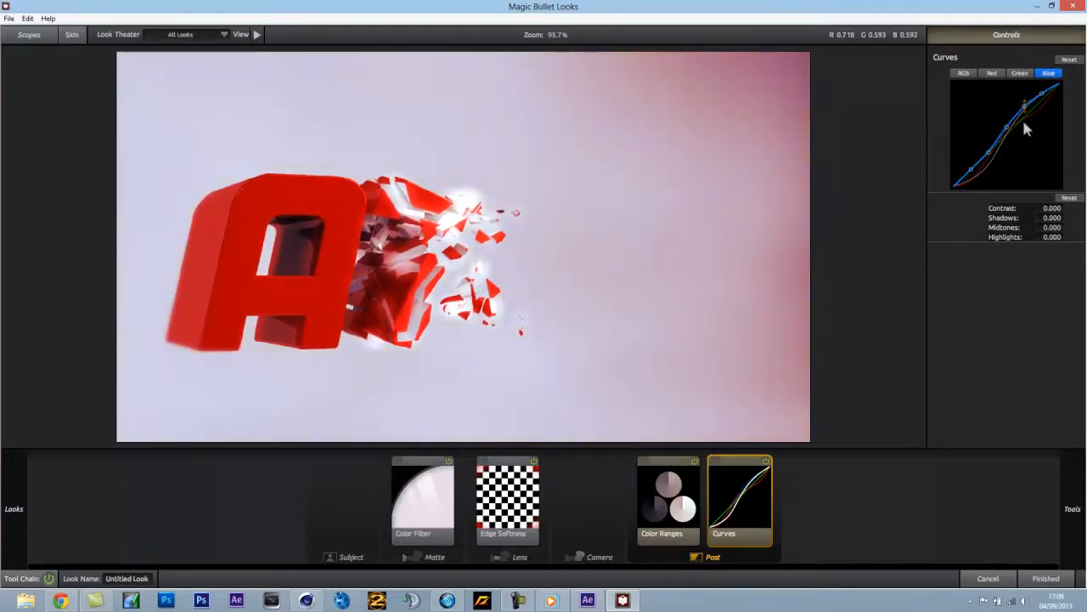
pyautogui.moveTo(990, 146); pyautogui.dragTo(993, 142)
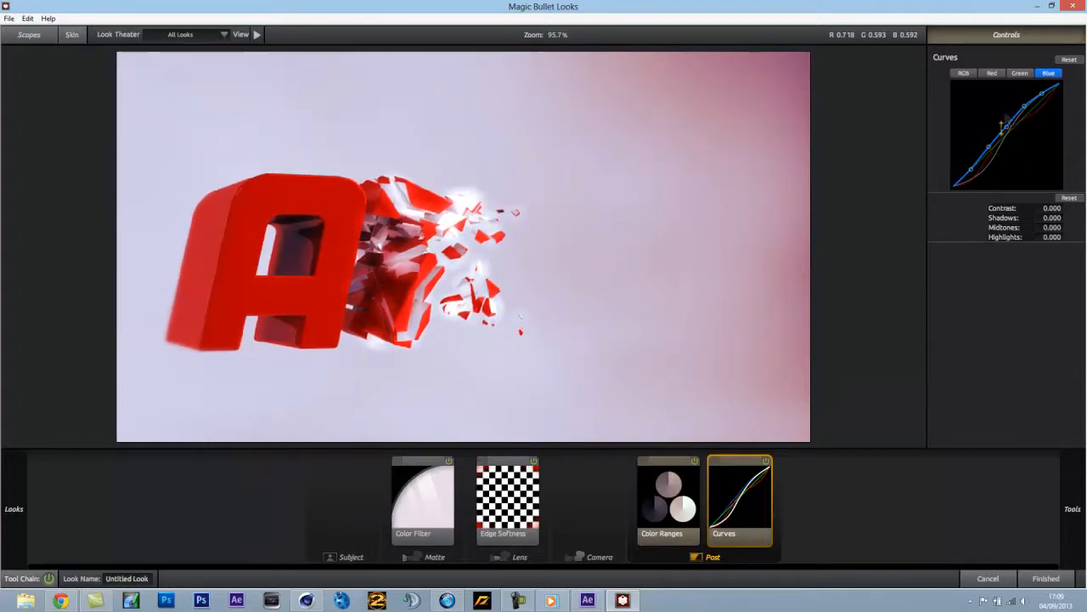
pyautogui.moveTo(983, 112); pyautogui.dragTo(981, 140)
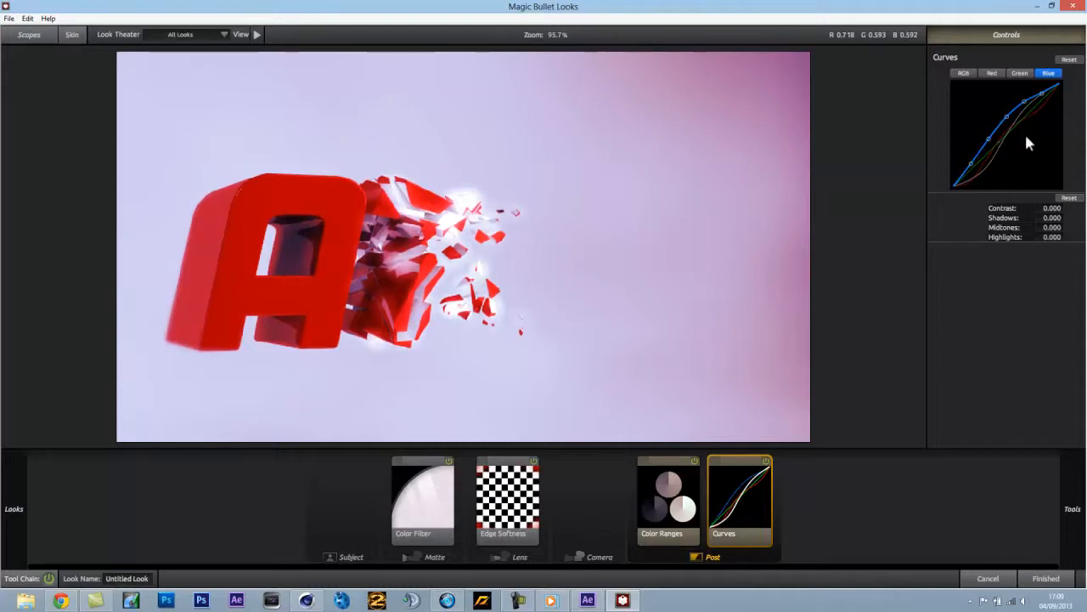
# Try the Film Grain tool in the Post stage and remove it from the tool chain
pyautogui.moveTo(1082, 401)
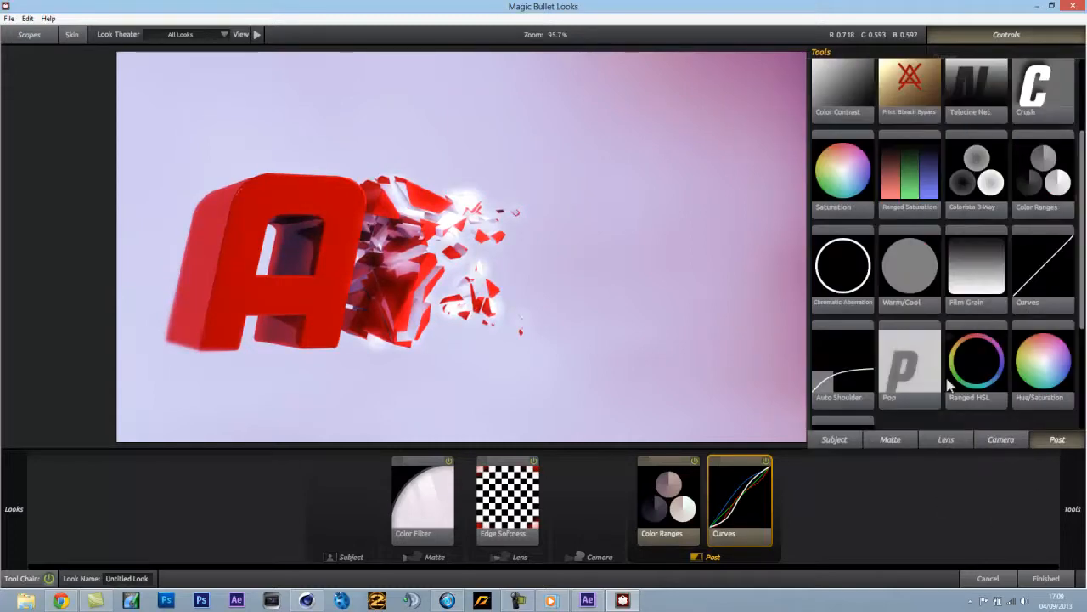
pyautogui.doubleClick(979, 270)
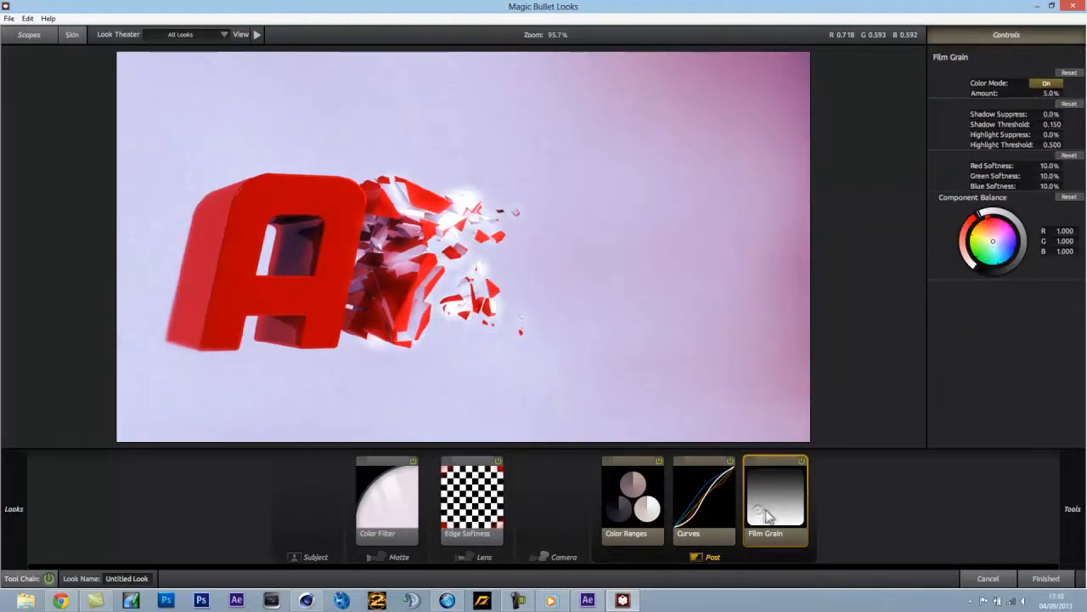
pyautogui.moveTo(787, 486); pyautogui.dragTo(955, 377)
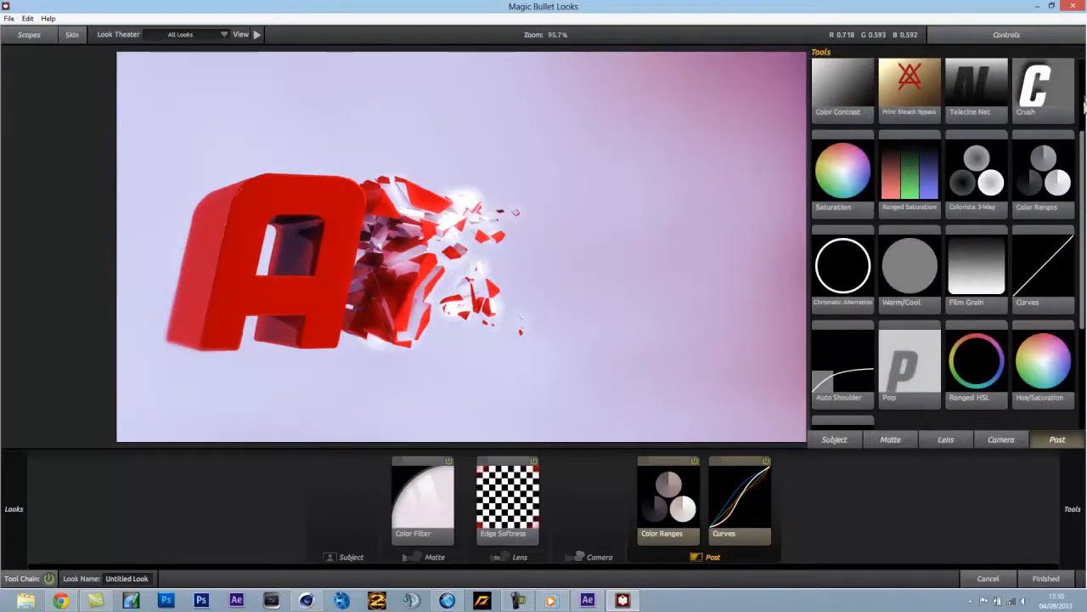
# Try Exposure in the Post stage at +0.60 stops, and remove the tool
pyautogui.moveTo(1083, 147); pyautogui.dragTo(1084, 76)
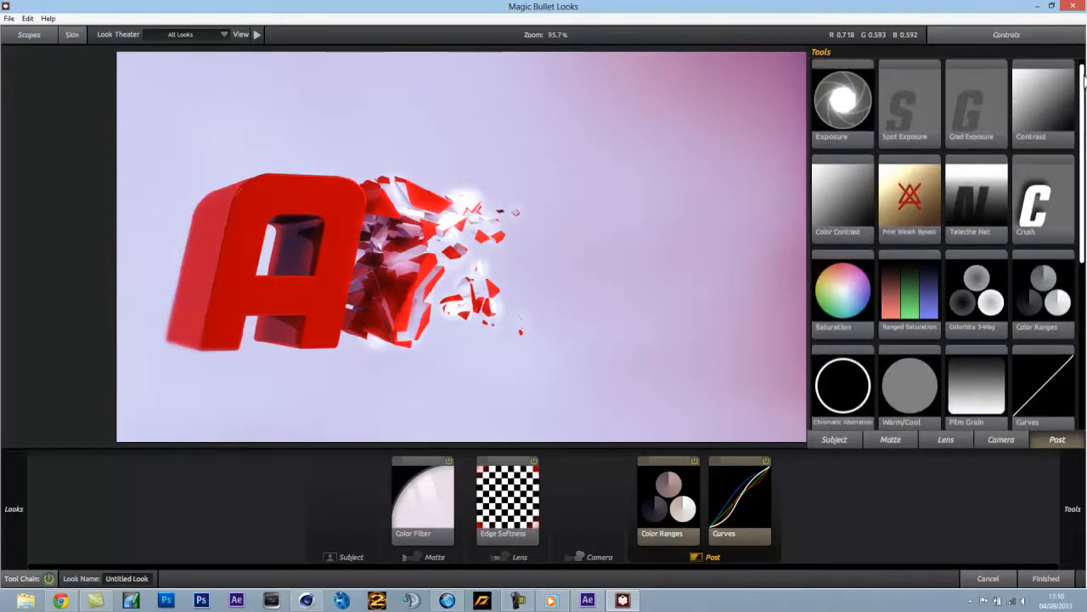
pyautogui.doubleClick(845, 136)
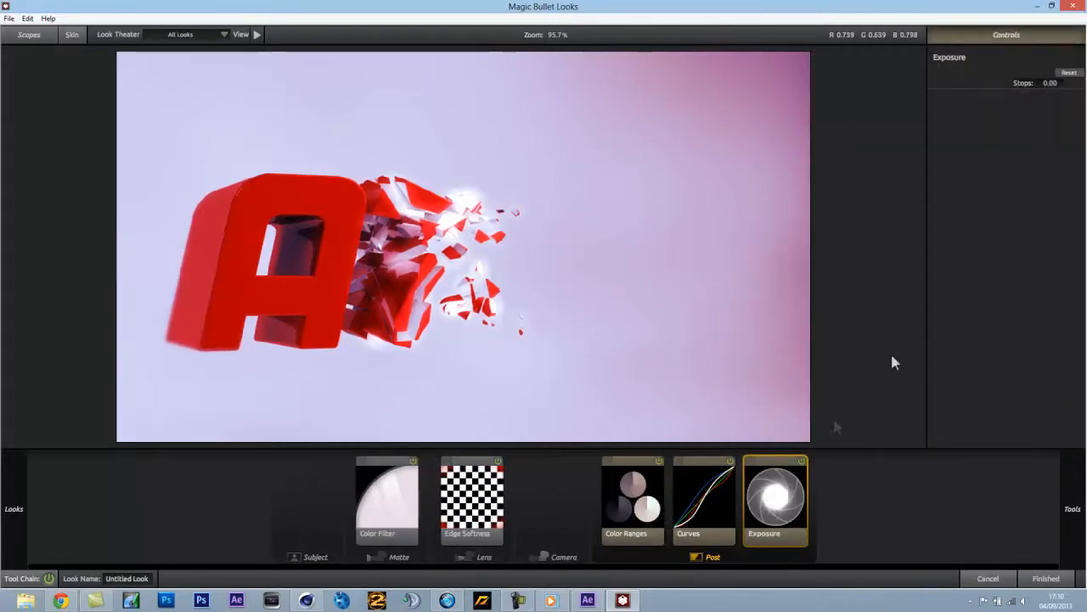
pyautogui.moveTo(1043, 82)
pyautogui.mouseDown()
pyautogui.moveTo(1074, 82)
pyautogui.moveTo(1045, 83)
pyautogui.moveTo(1054, 83)
pyautogui.mouseUp()
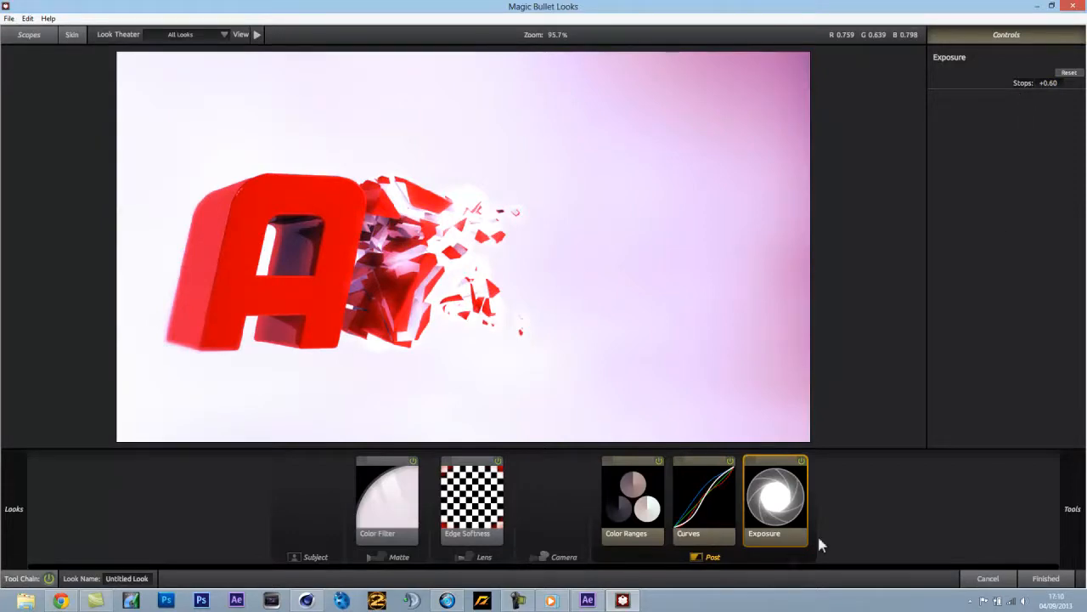
pyautogui.press('Delete')
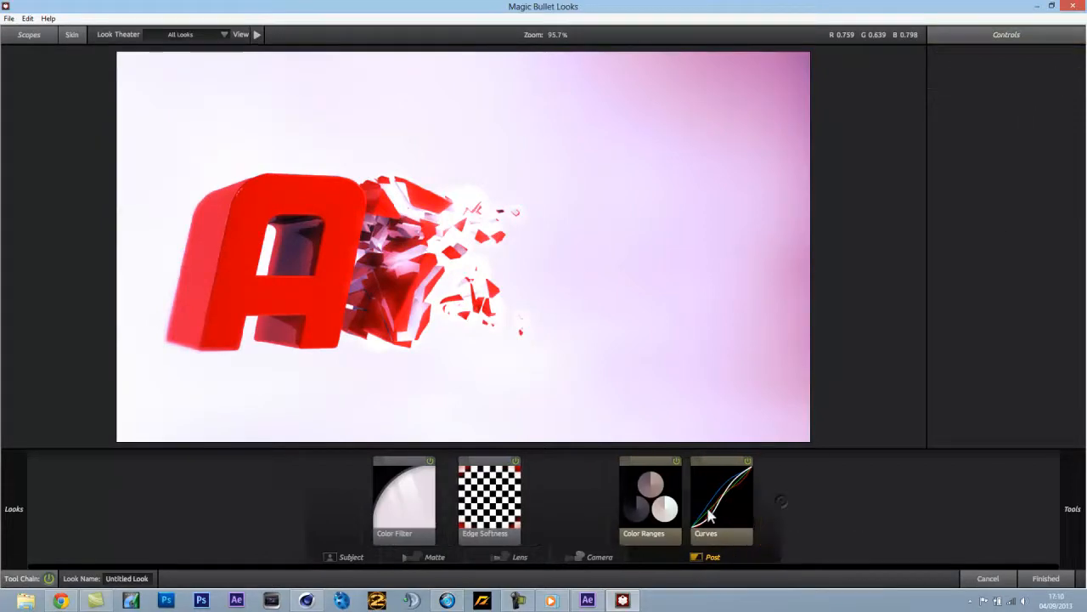
# Clear the tool chain by removing Curves, Color Ranges, Edge Softness and the Color Filter
pyautogui.click(711, 512)
pyautogui.press('Delete')
pyautogui.click(667, 508)
pyautogui.press('Delete')
pyautogui.click(544, 508)
pyautogui.press('Delete')
pyautogui.click(492, 507)
pyautogui.press('Delete')
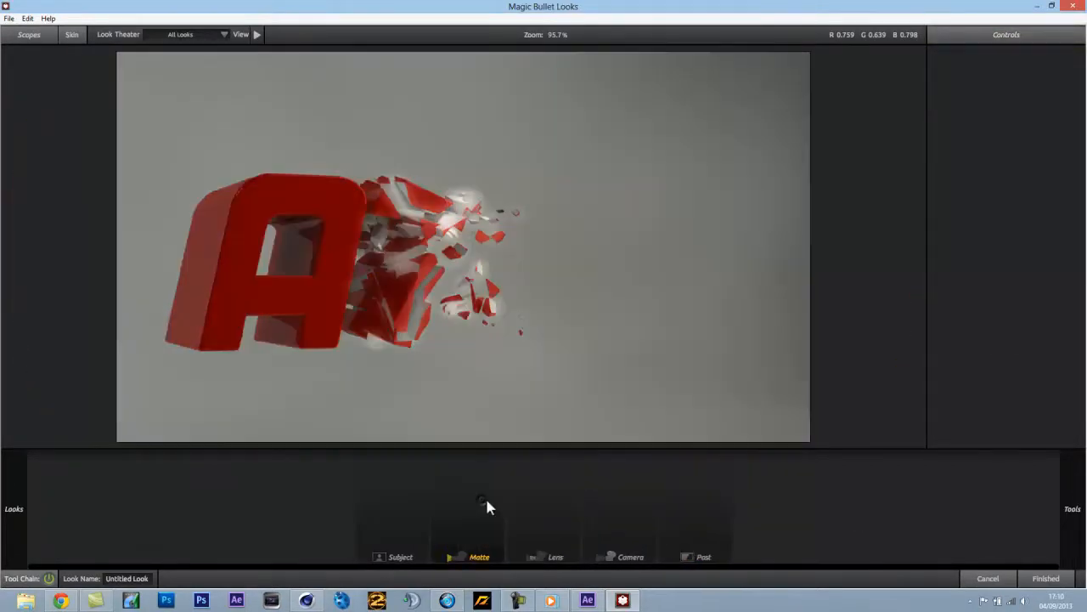
# Apply the Colors TRON LEGACY preset from the Corleone Colors looks and open its Chromatic Aberration settings
pyautogui.moveTo(4, 106)
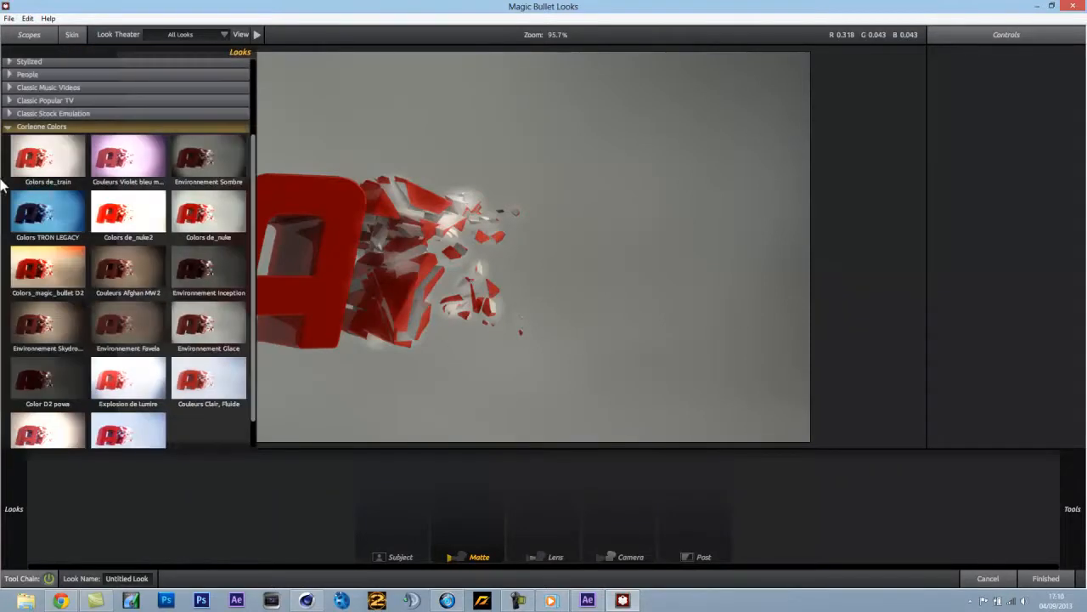
pyautogui.click(40, 212)
pyautogui.click(423, 522)
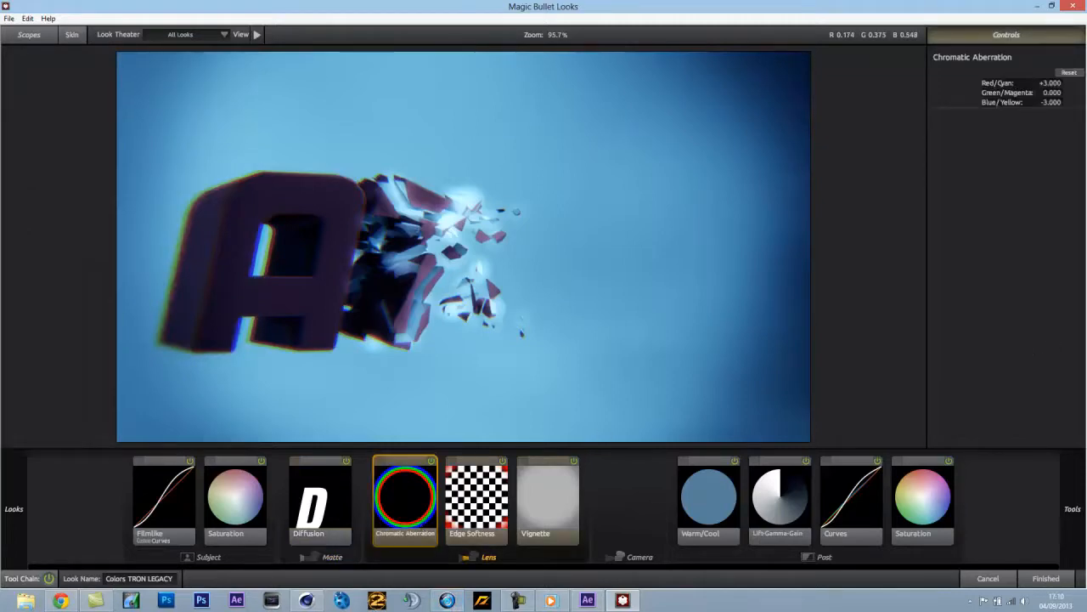
# Try a second Chromatic Aberration in the Lens stage at Red/Cyan +0.710, Green/Magenta +0.750 and Blue/Yellow +1.570, and remove it
pyautogui.moveTo(1083, 247)
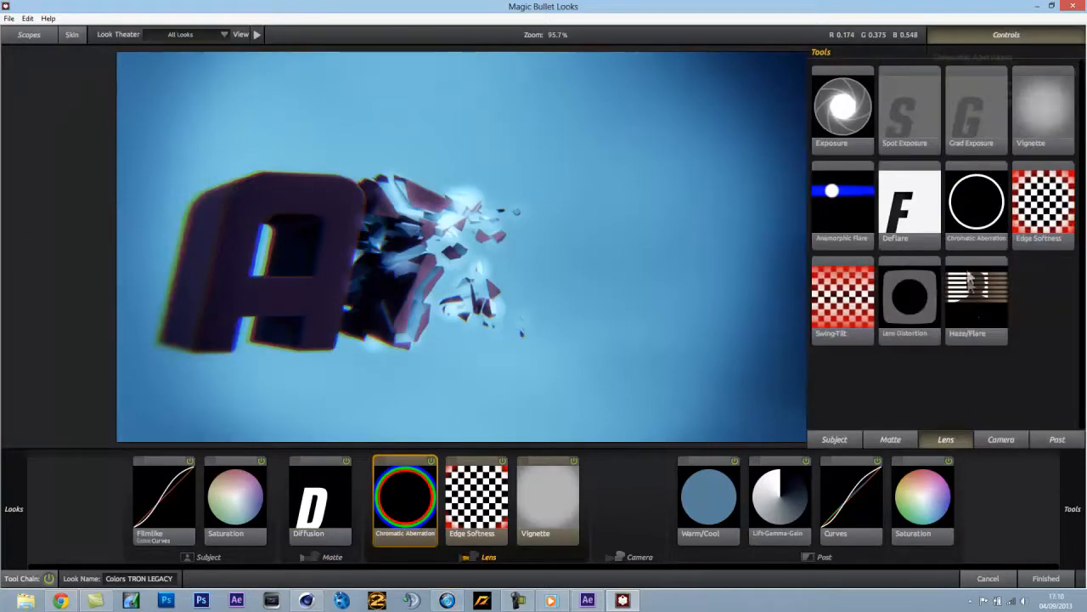
pyautogui.click(978, 220)
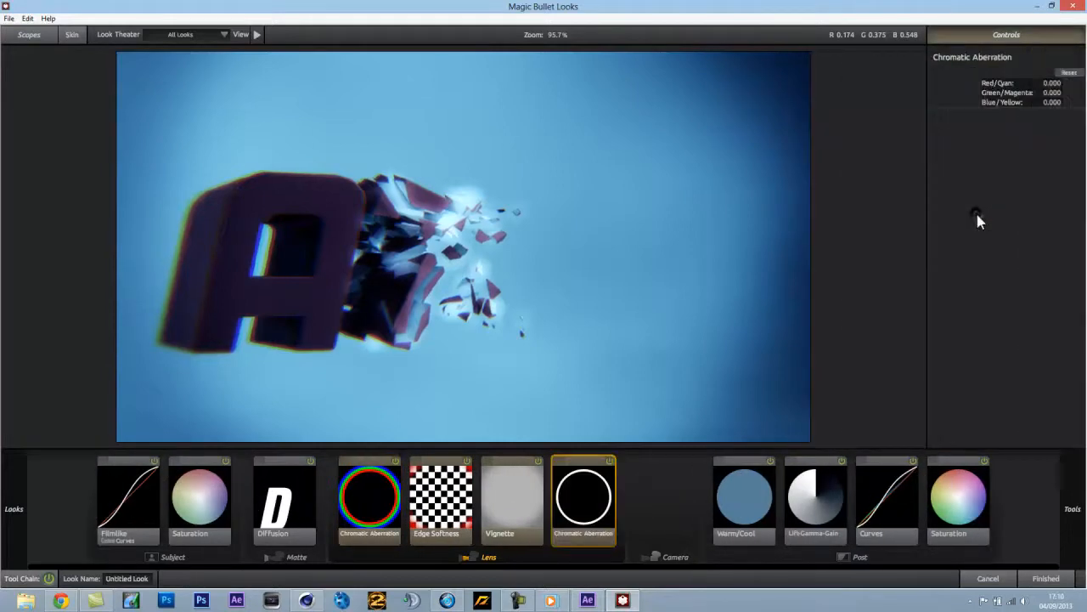
pyautogui.moveTo(1049, 84); pyautogui.dragTo(1036, 106)
pyautogui.click(368, 509)
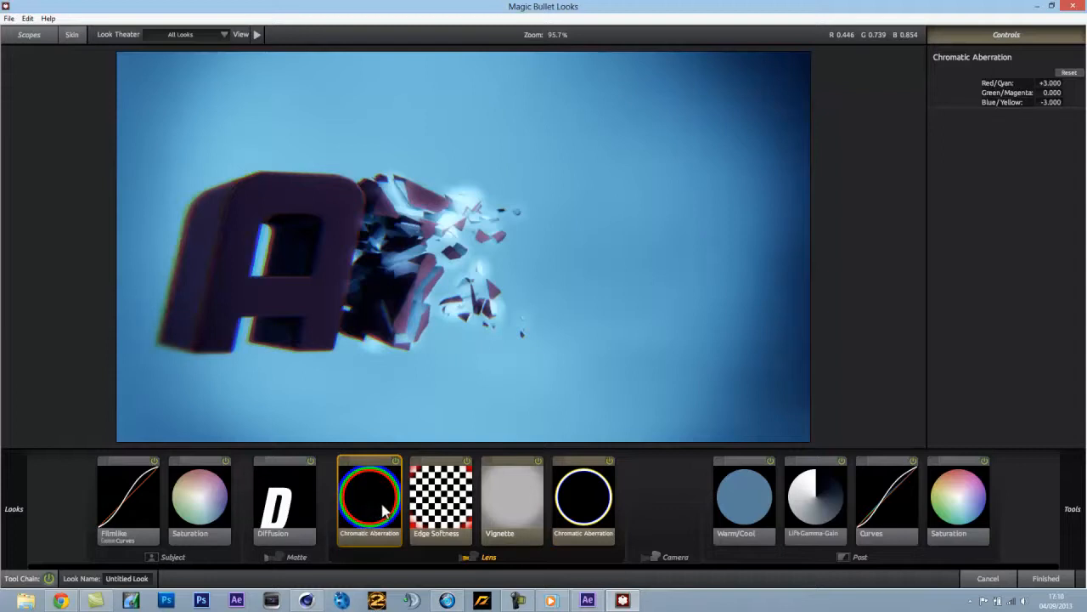
pyautogui.click(573, 507)
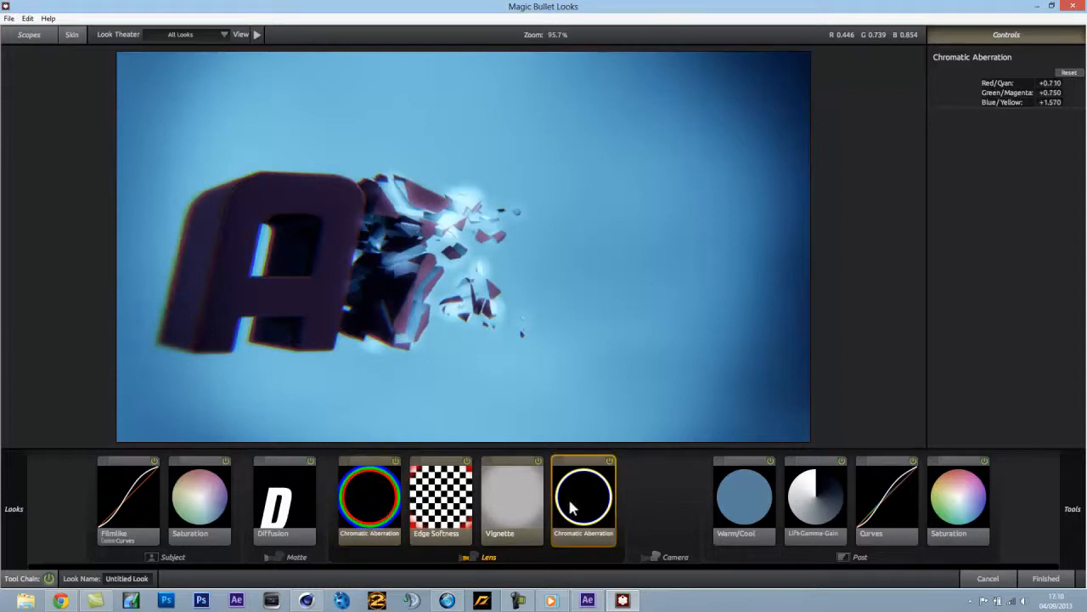
pyautogui.press('Delete')
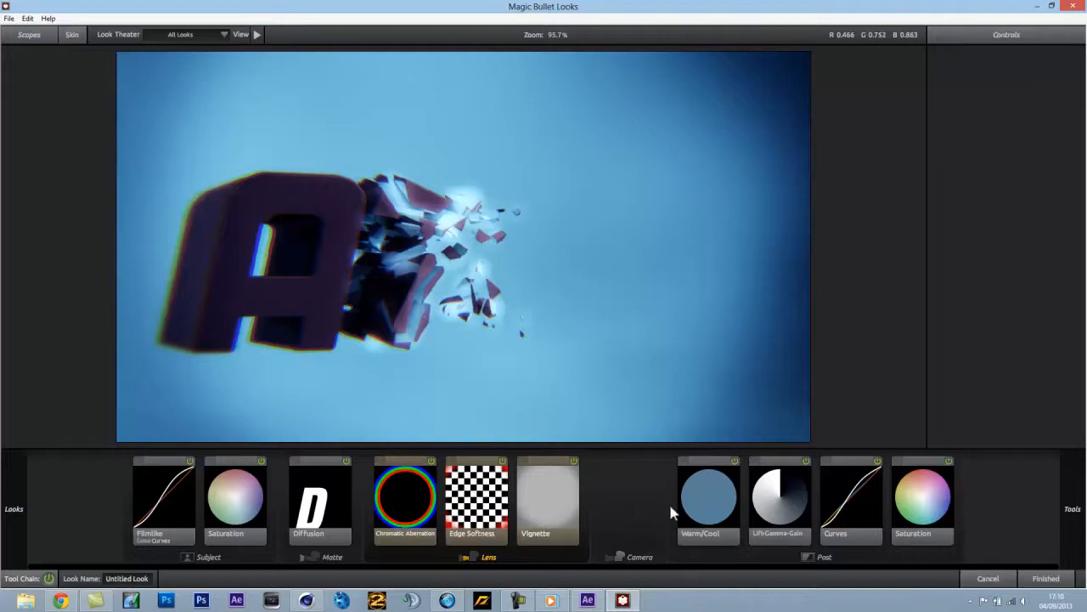
# Shift the Warm/Cool color toward red, and remove Saturation, Lift-Gamma-Gain, Warm/Cool and Curves from the Post stage
pyautogui.click(719, 505)
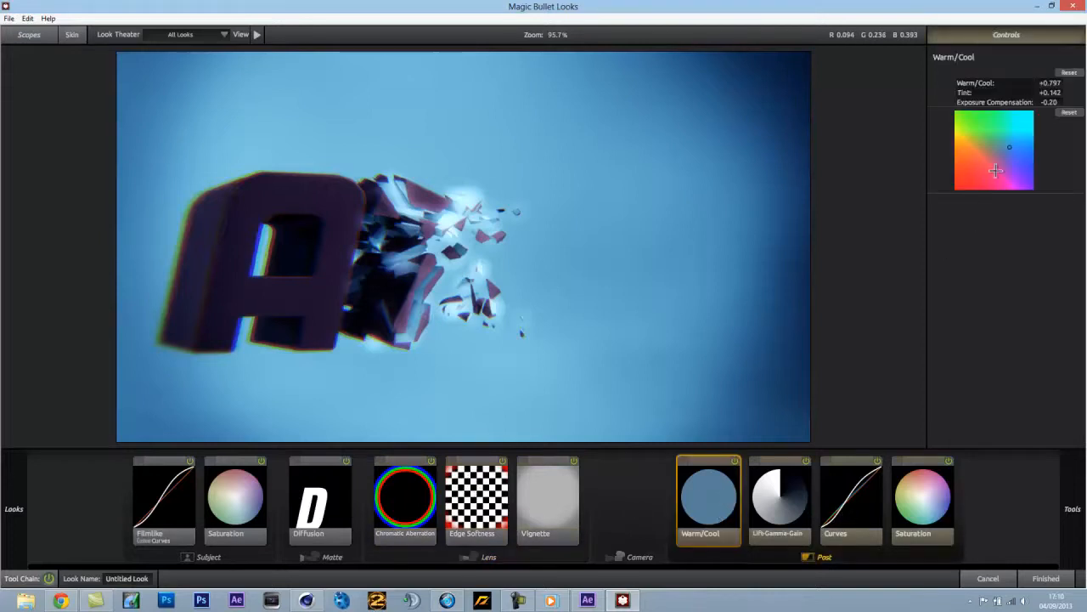
pyautogui.moveTo(1011, 146); pyautogui.dragTo(948, 202)
pyautogui.click(937, 511)
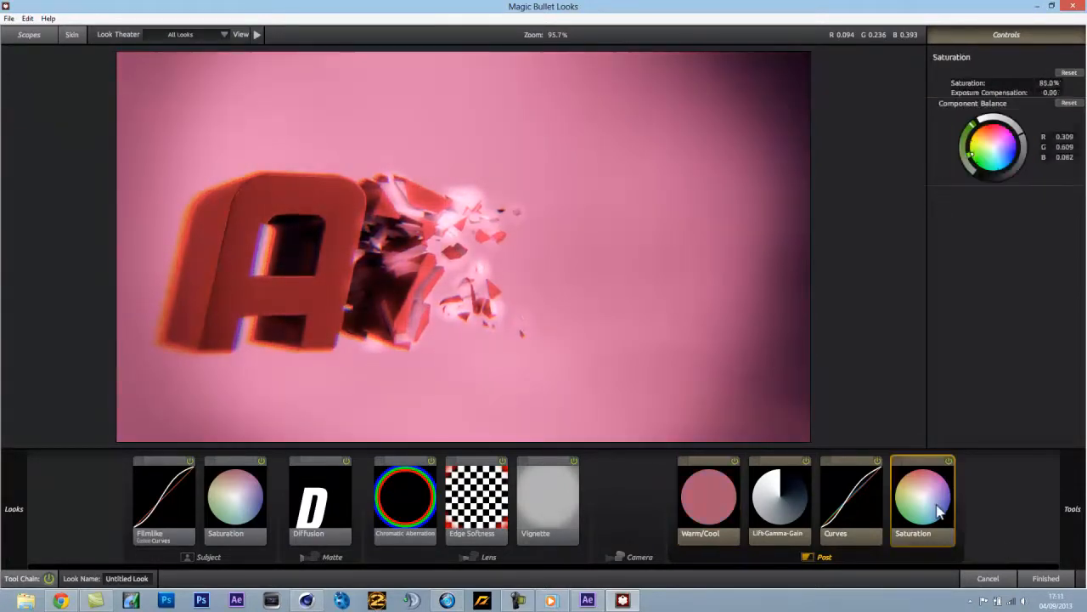
pyautogui.press('Delete')
pyautogui.click(835, 514)
pyautogui.press('Delete')
pyautogui.click(758, 513)
pyautogui.press('Delete')
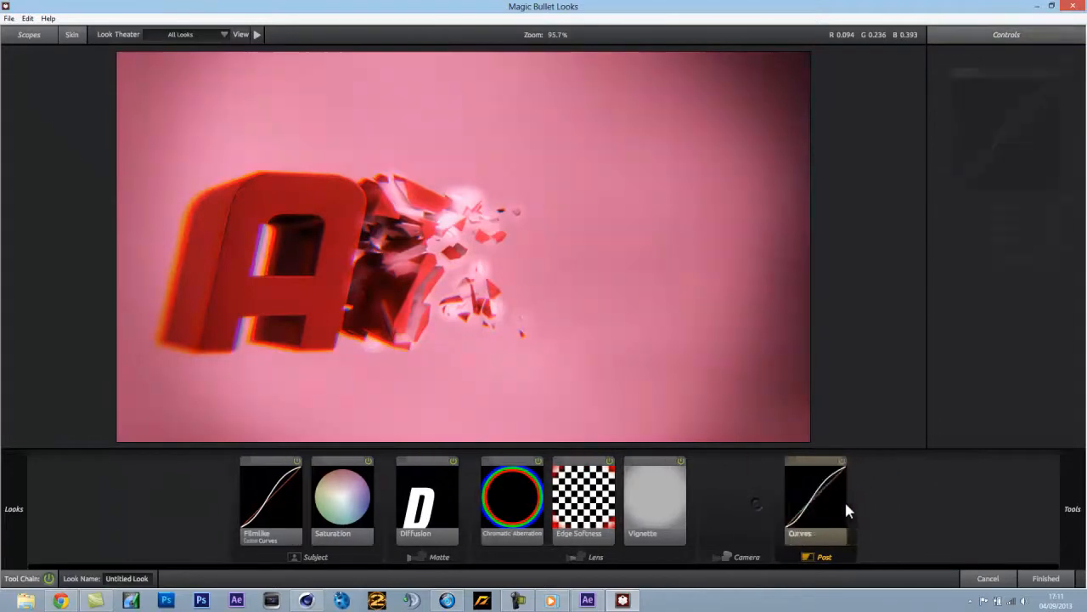
pyautogui.click(845, 509)
pyautogui.press('Delete')
# Empty the remaining tool chain by removing Vignette, Edge Softness, Chromatic Aberration, Diffusion, Saturation and Filmlike
pyautogui.click(671, 507)
pyautogui.press('Delete')
pyautogui.click(621, 506)
pyautogui.press('Delete')
pyautogui.click(585, 506)
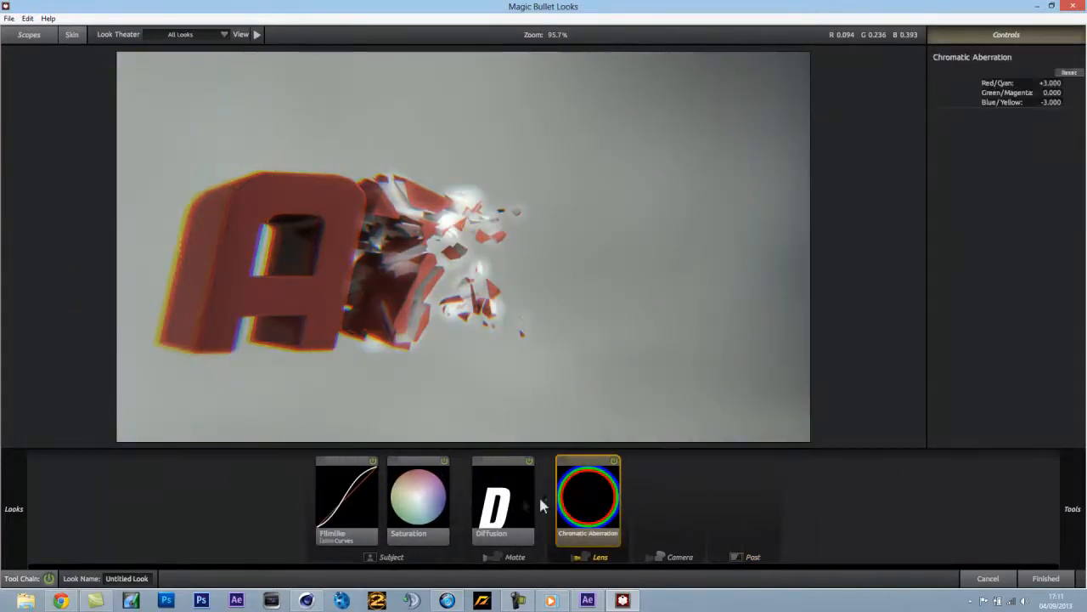
pyautogui.press('Delete')
pyautogui.click(504, 506)
pyautogui.press('Delete')
pyautogui.click(433, 504)
pyautogui.press('Delete')
pyautogui.click(400, 494)
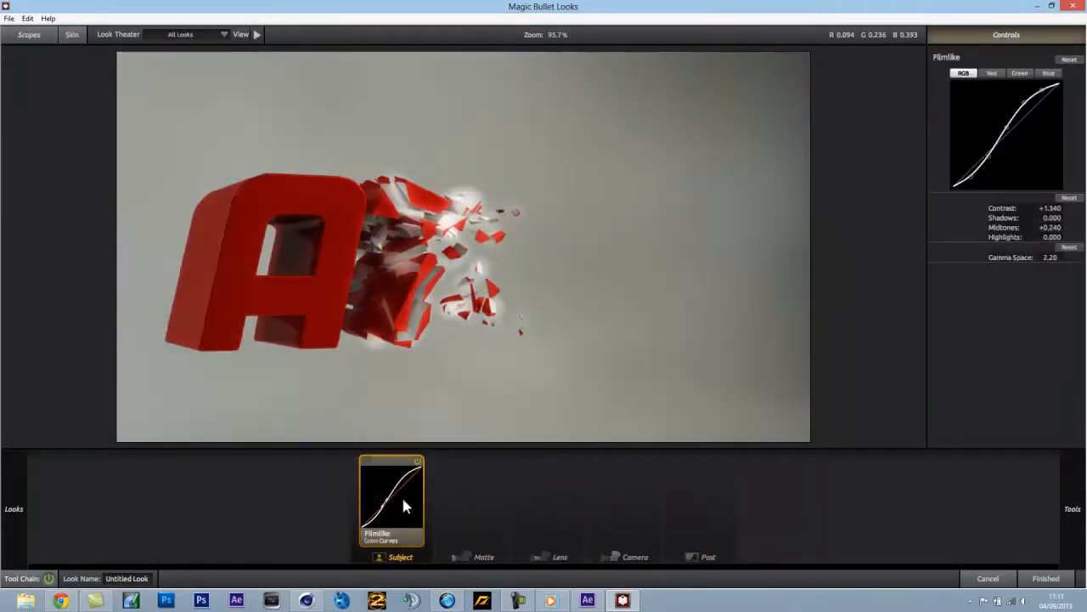
pyautogui.press('Delete')
# Apply the Colors de_nuke2 preset from the Corleone Colors looks
pyautogui.moveTo(3, 198)
pyautogui.click(140, 217)
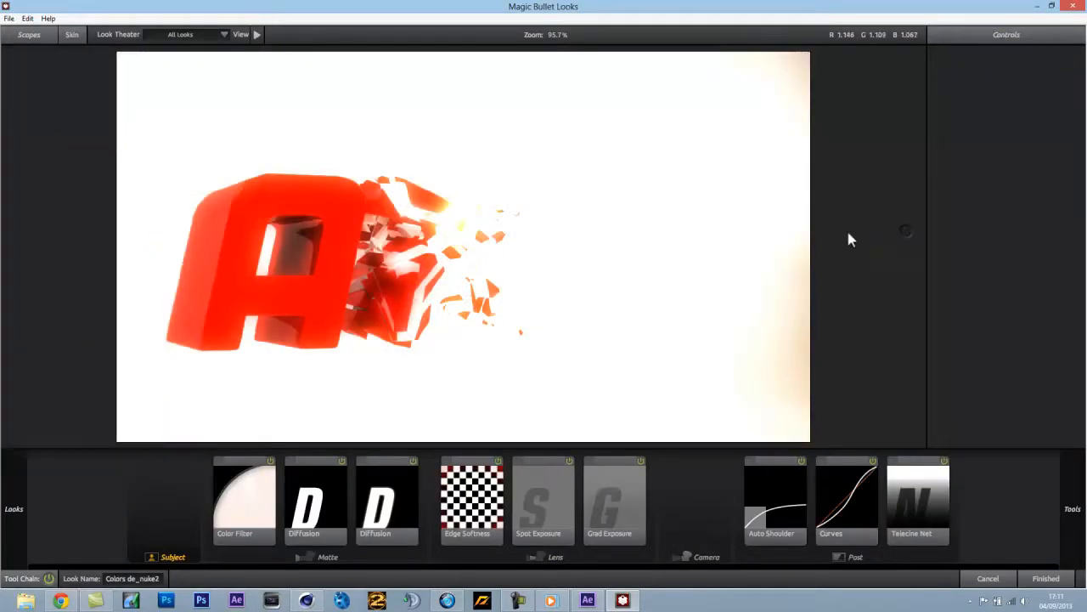
# Browse the looks in the Cinematic, Classic Stock Emulation, Colors Corrections and MdcCCPack categories
pyautogui.moveTo(3, 240)
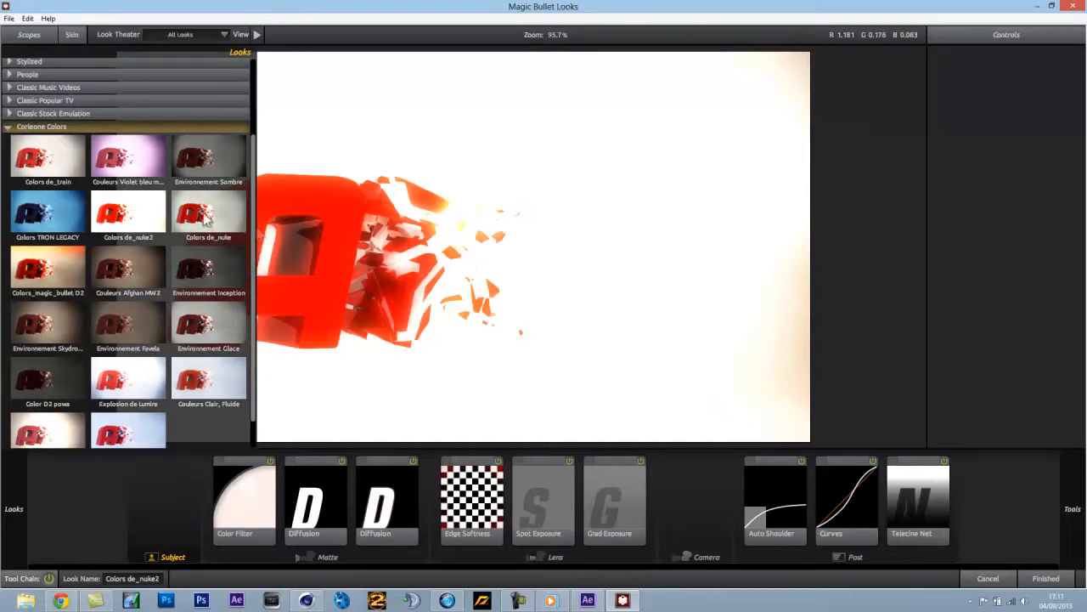
pyautogui.click(13, 127)
pyautogui.click(11, 131)
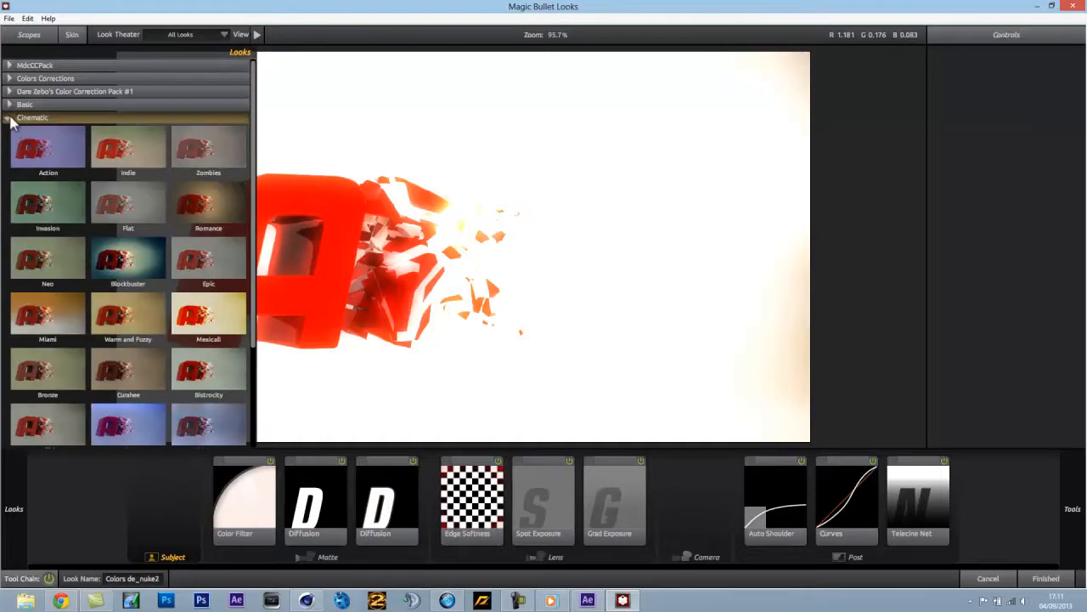
pyautogui.click(11, 131)
pyautogui.click(12, 210)
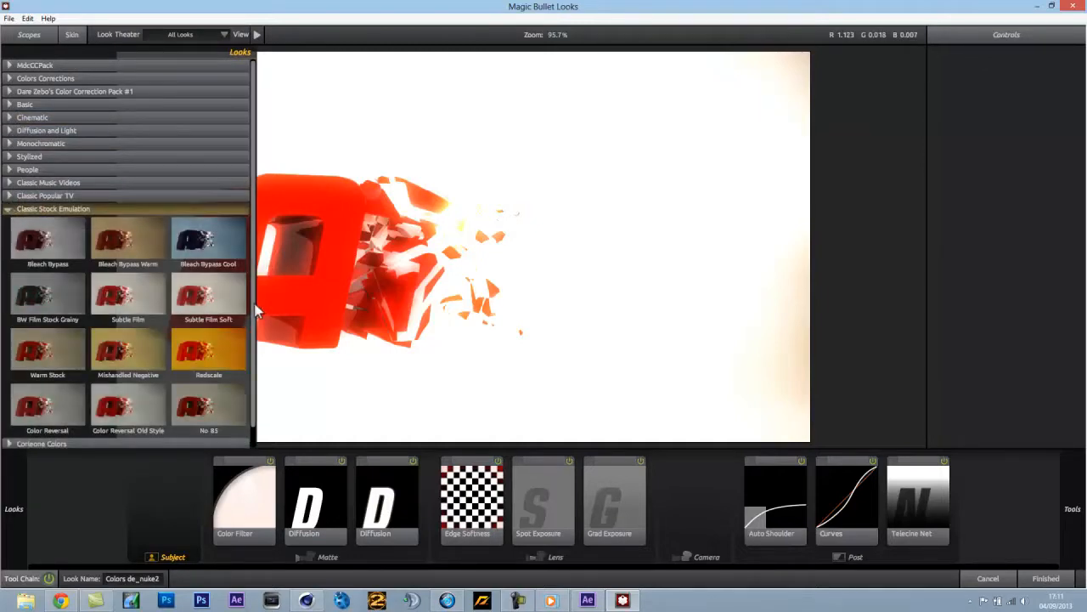
pyautogui.moveTo(252, 305)
pyautogui.mouseDown()
pyautogui.moveTo(253, 346)
pyautogui.moveTo(251, 299)
pyautogui.mouseUp()
pyautogui.click(12, 210)
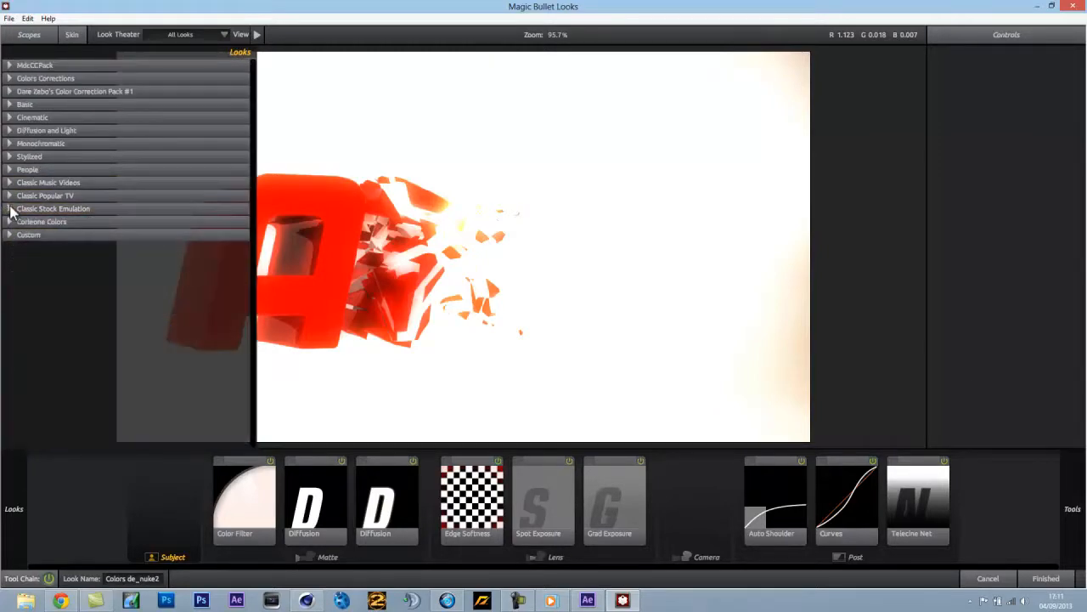
pyautogui.click(9, 78)
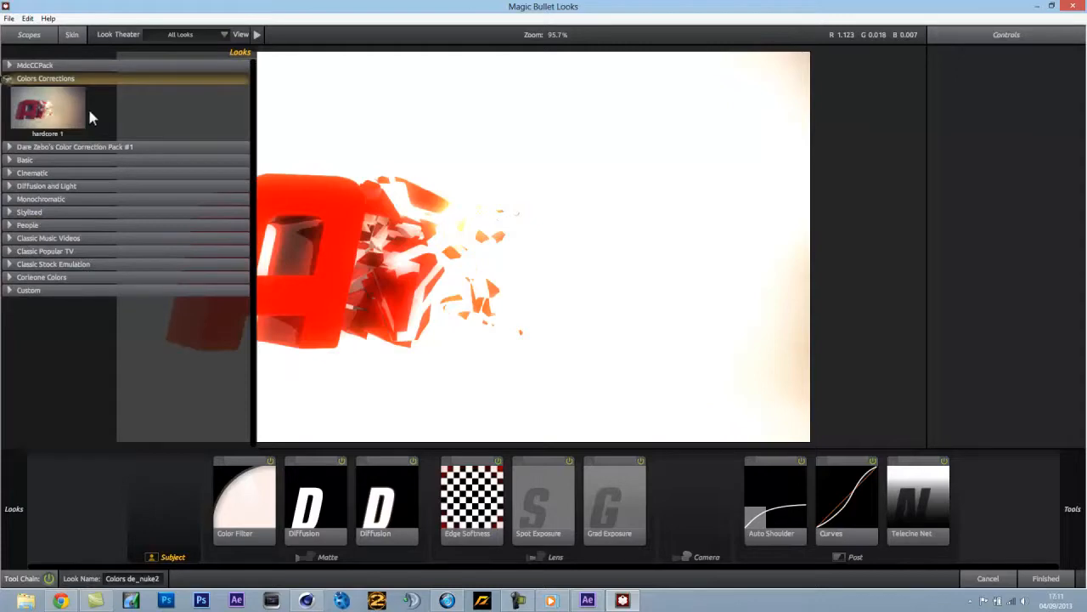
pyautogui.click(9, 78)
pyautogui.click(8, 66)
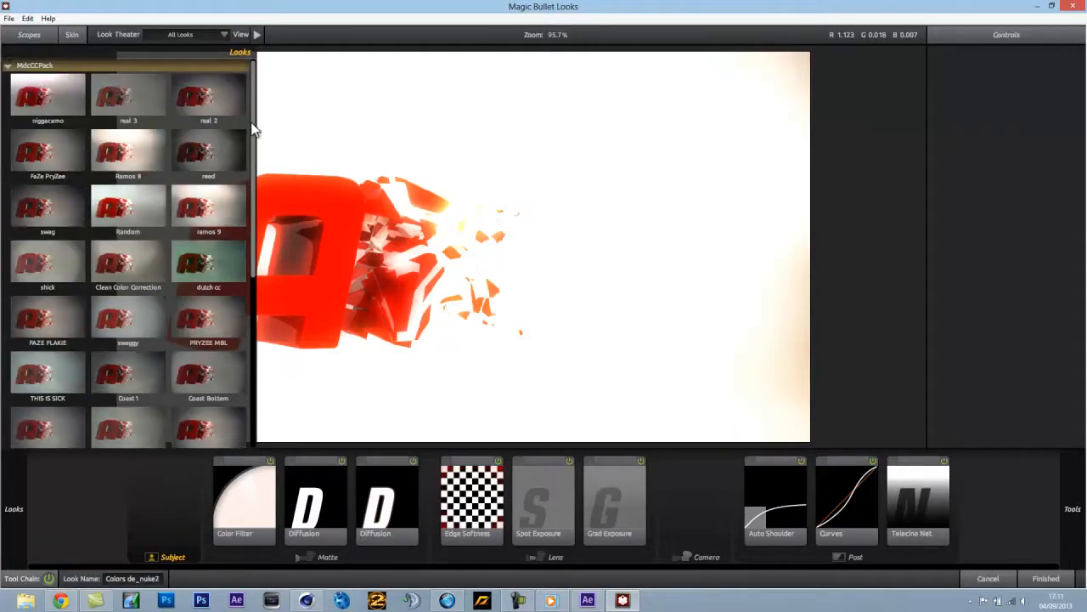
pyautogui.moveTo(255, 134); pyautogui.dragTo(236, 259)
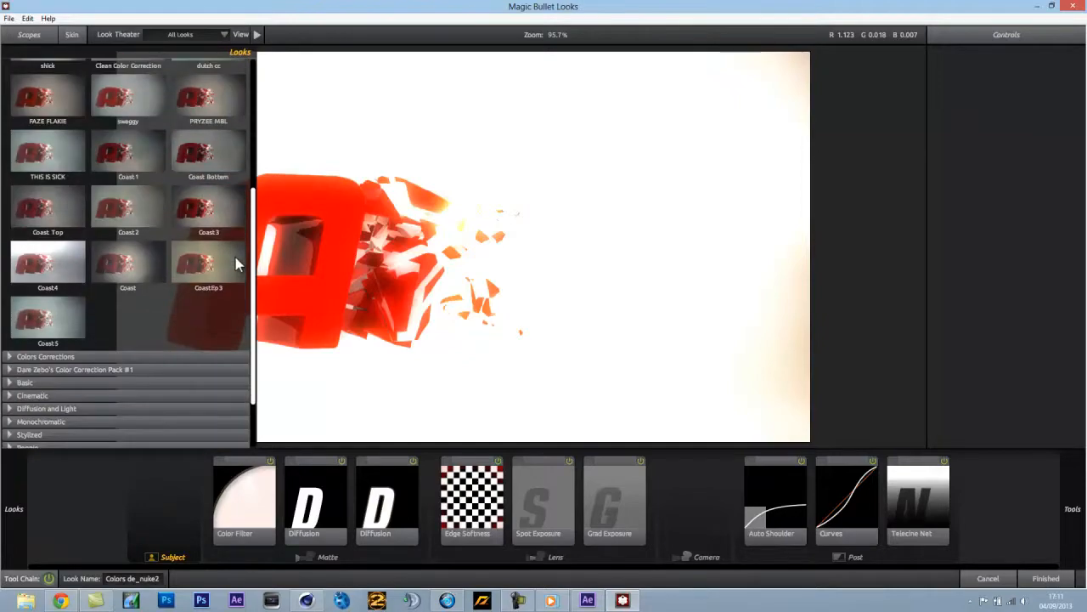
pyautogui.scroll(5, 236, 257)
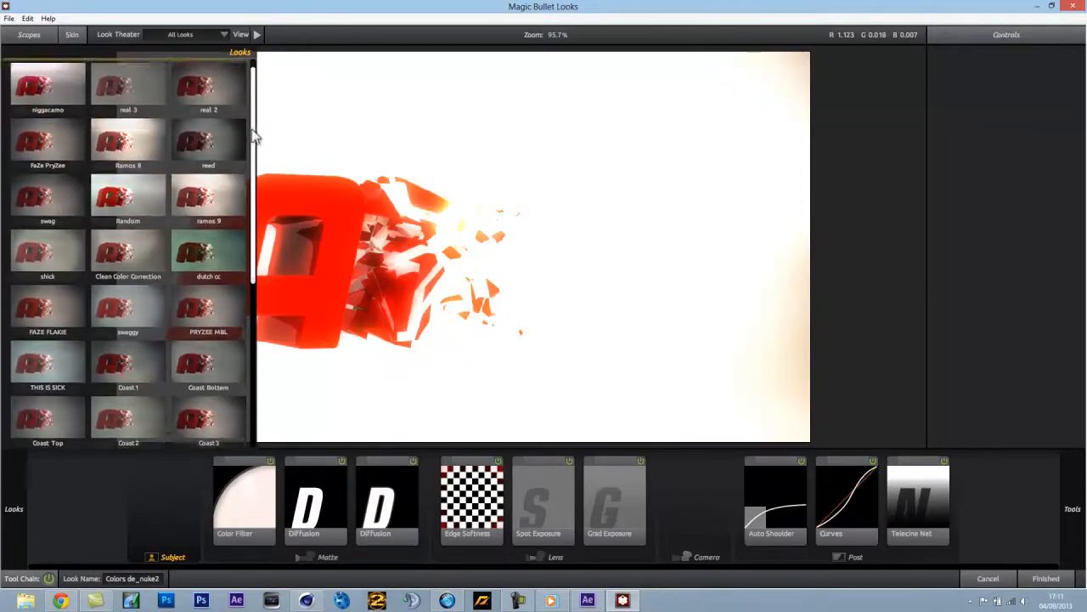
pyautogui.moveTo(6, 68)
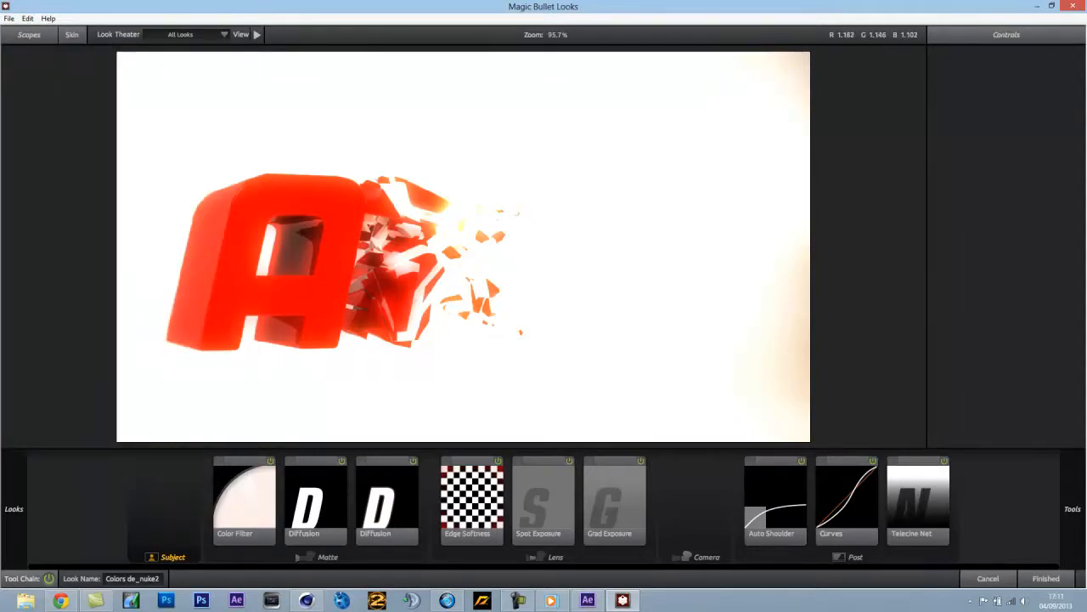
# Add Chromatic Aberration to the Lens stage with Red/Cyan at +3.000 and Blue/Yellow at -3.000
pyautogui.moveTo(1028, 243)
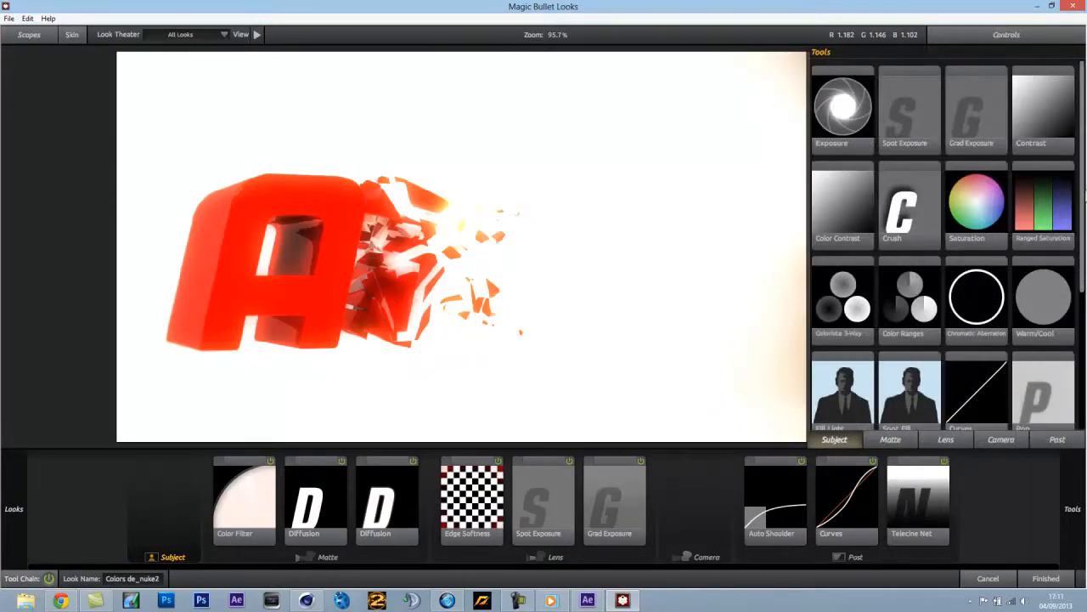
pyautogui.click(968, 446)
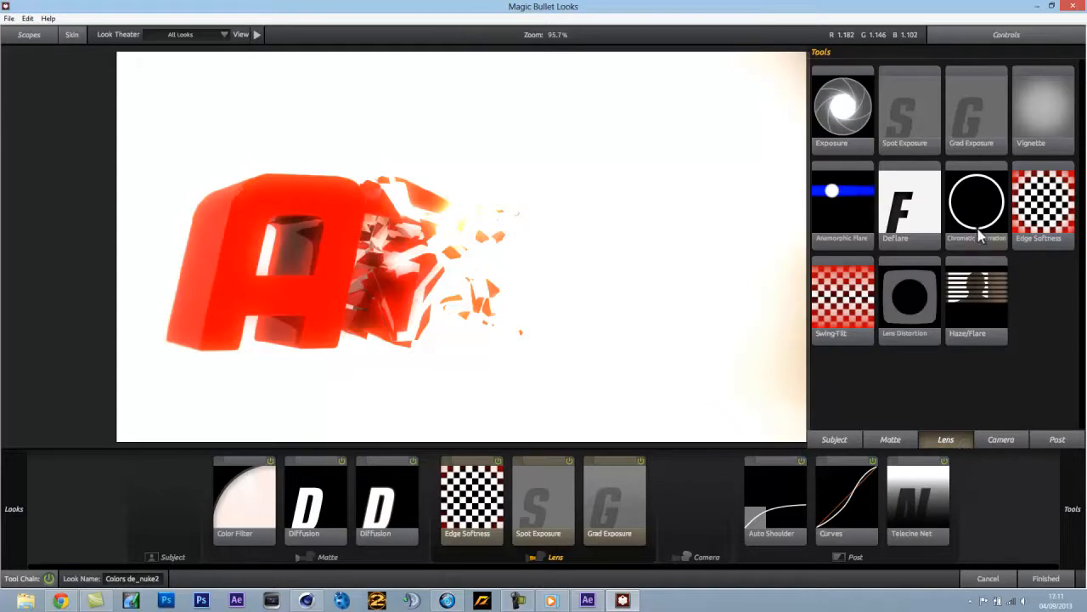
pyautogui.doubleClick(977, 233)
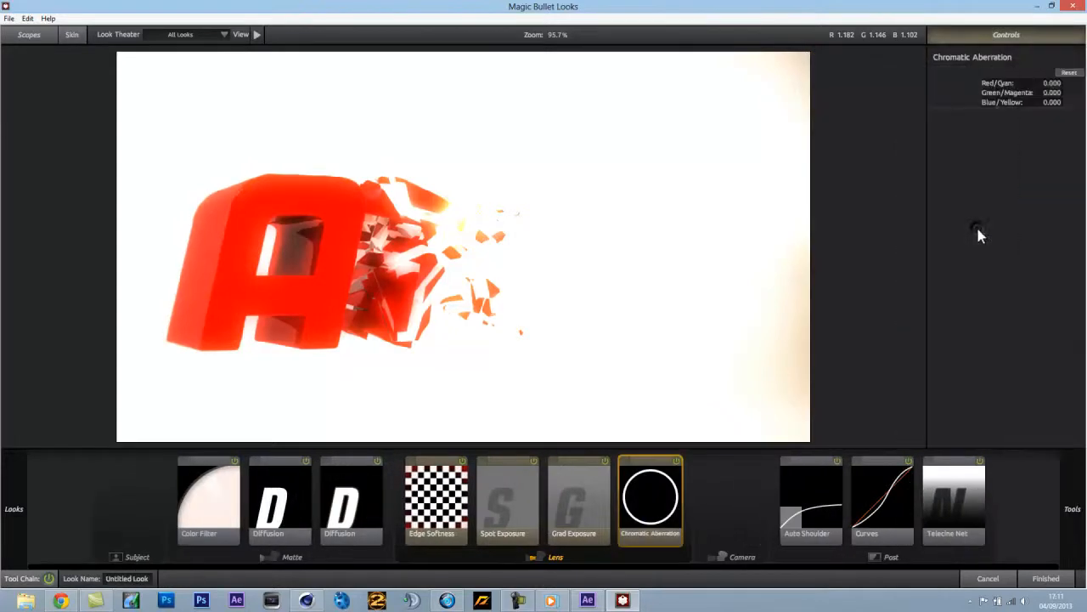
pyautogui.write('3')
pyautogui.click(1051, 102)
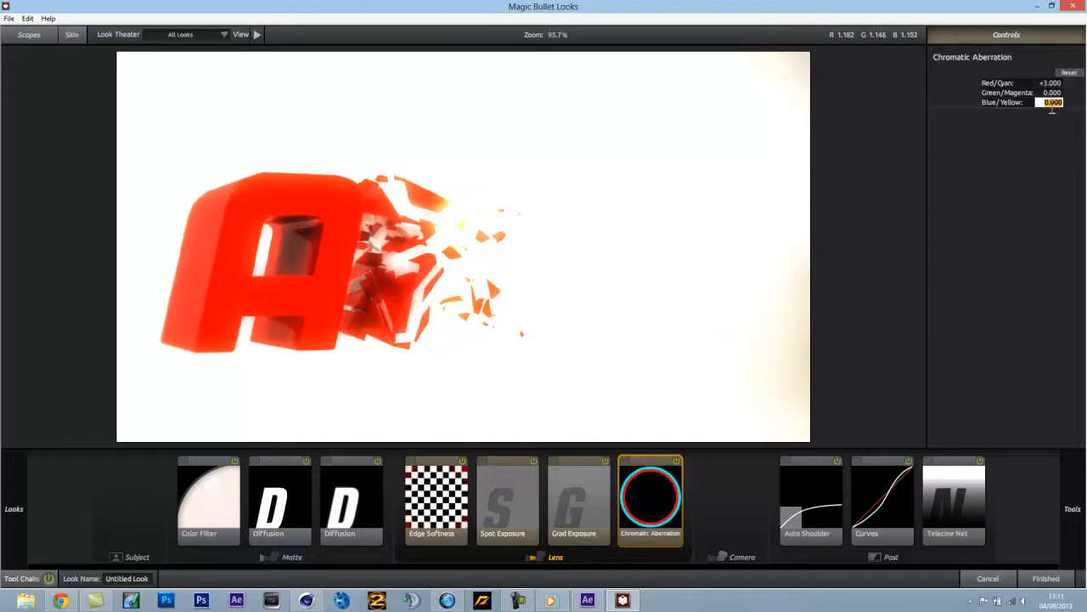
pyautogui.write('-3')
pyautogui.press('Return')
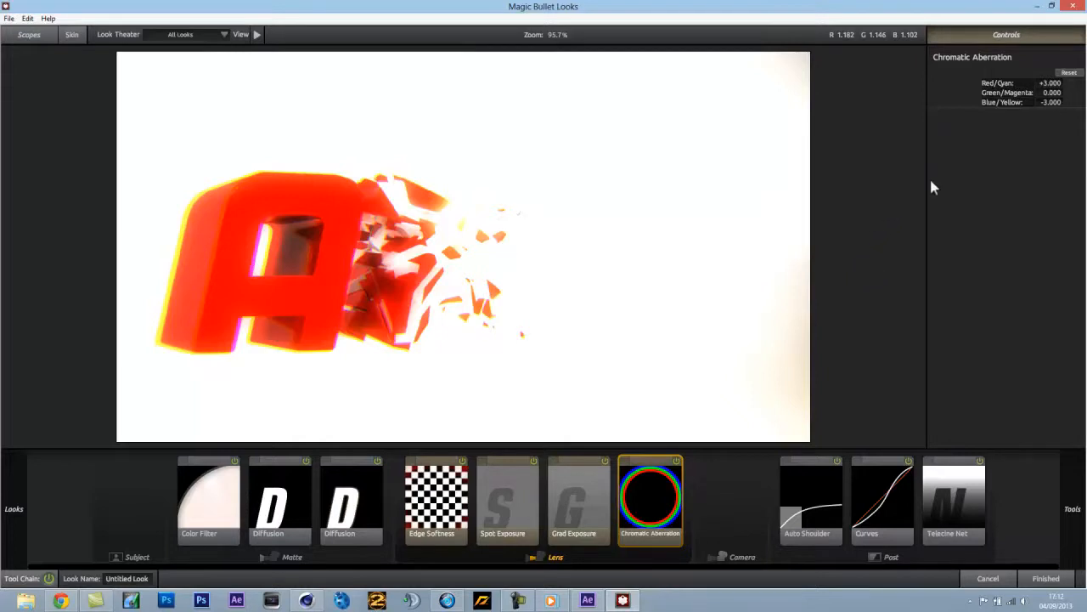
# Set the Chromatic Aberration to Blue/Yellow -1.000 and Red/Cyan +1.000, and apply the finished look to the composition
pyautogui.click(1052, 101)
pyautogui.press('Return')
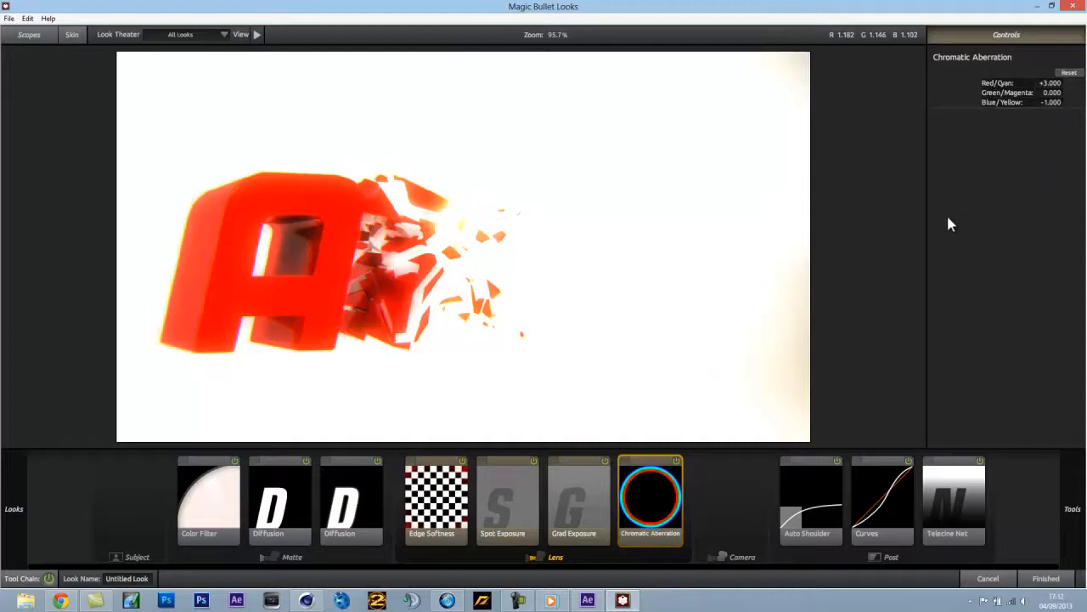
pyautogui.moveTo(1064, 83); pyautogui.dragTo(1059, 92)
pyautogui.press('Return')
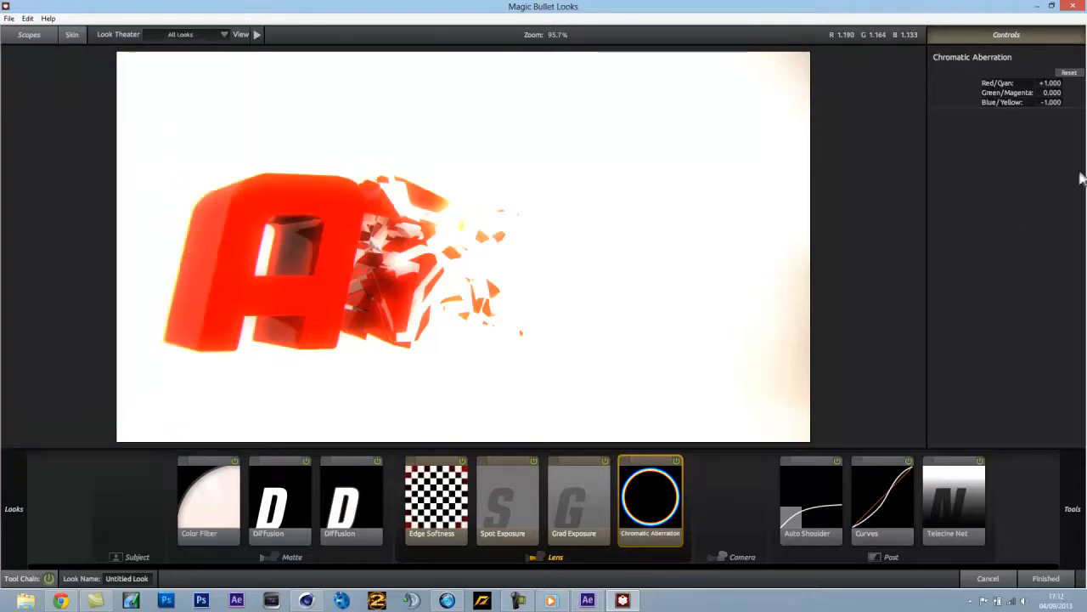
pyautogui.click(1038, 579)
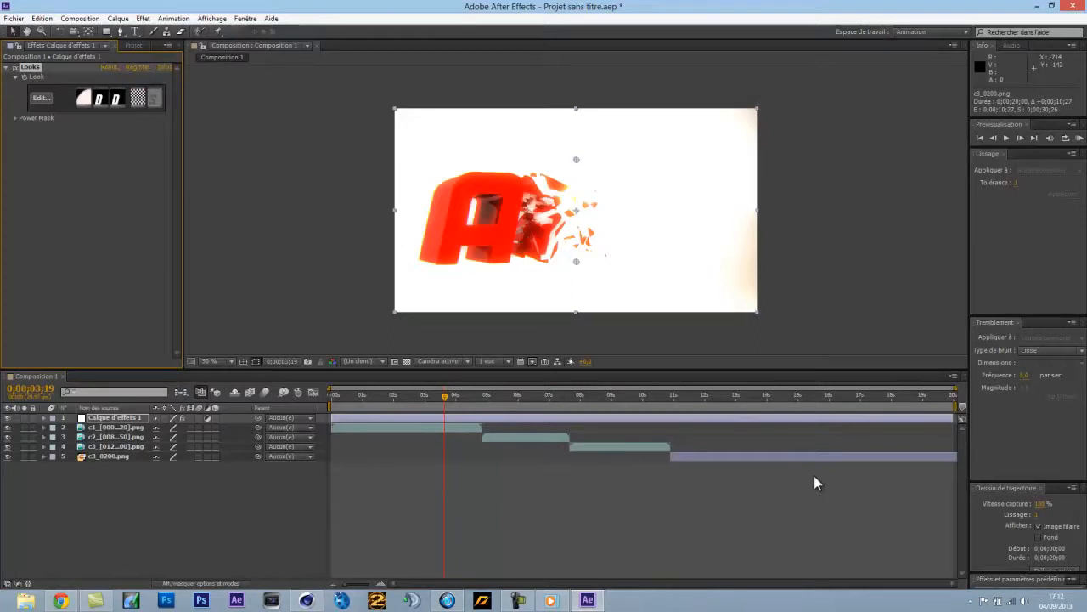
# Scrub through the first sequence from the start to about 4;18 to examine the graded animation
pyautogui.moveTo(448, 401); pyautogui.dragTo(481, 401)
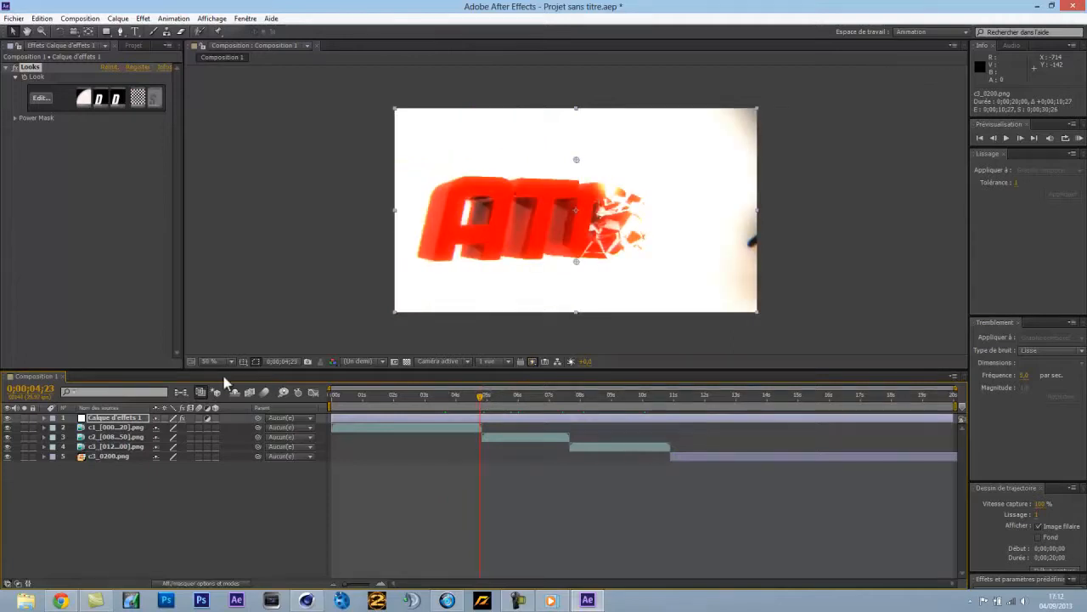
pyautogui.moveTo(479, 400); pyautogui.dragTo(319, 398)
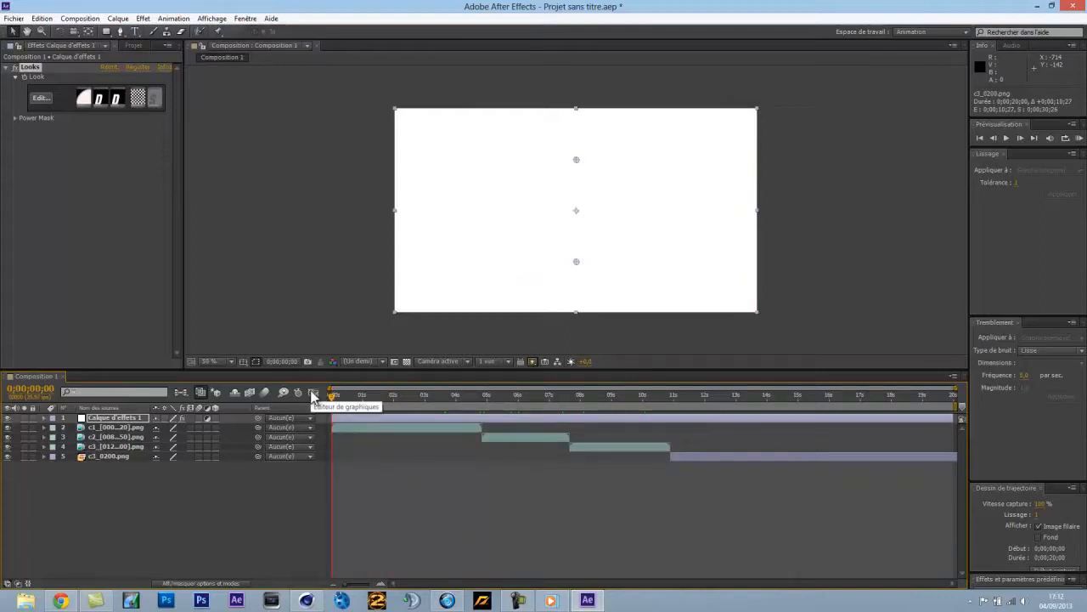
pyautogui.moveTo(333, 398); pyautogui.dragTo(475, 400)
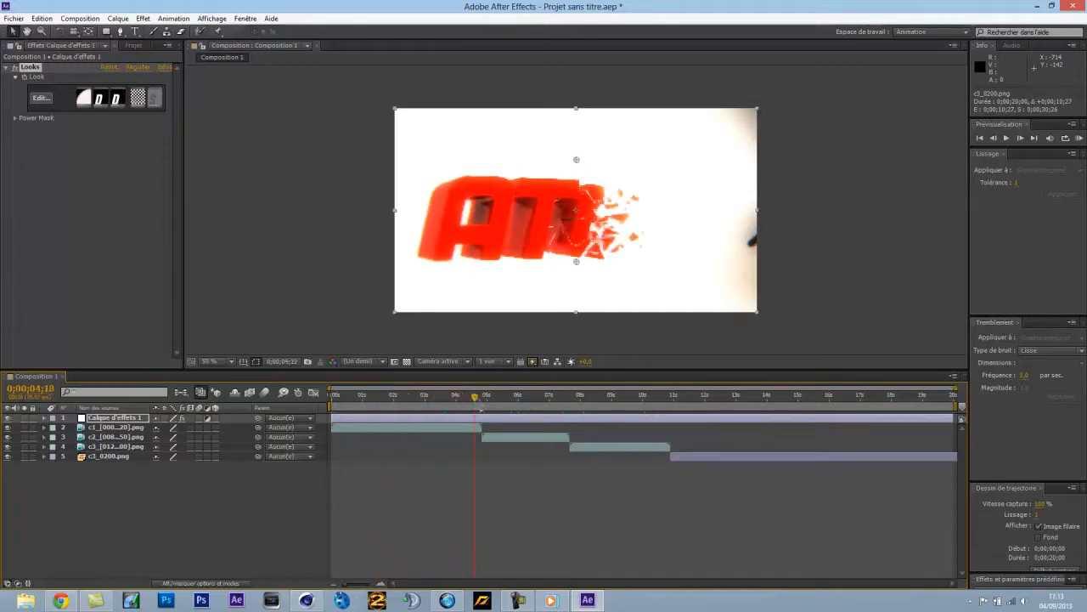
# Create a second adjustment layer above the graded one and apply the Optical Flares effect to it
pyautogui.click(119, 419)
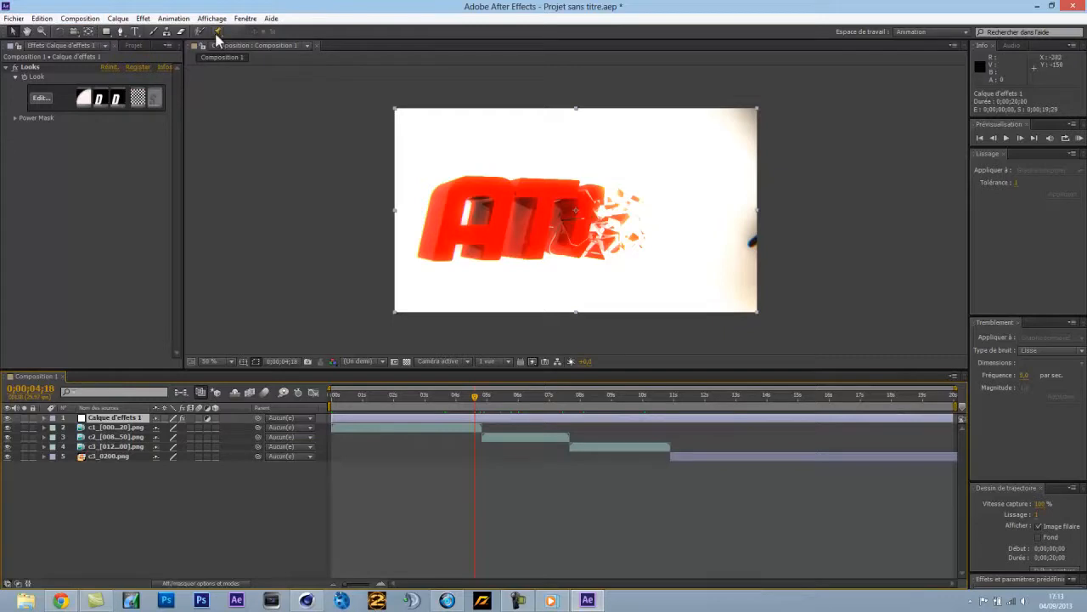
pyautogui.click(117, 17)
pyautogui.moveTo(136, 34)
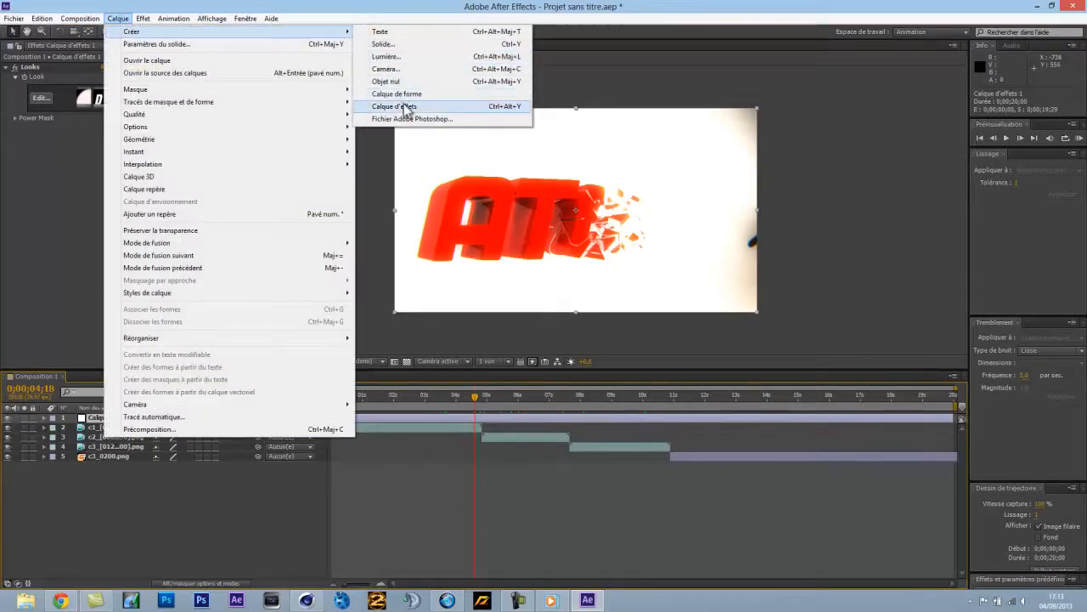
pyautogui.click(395, 106)
pyautogui.click(143, 18)
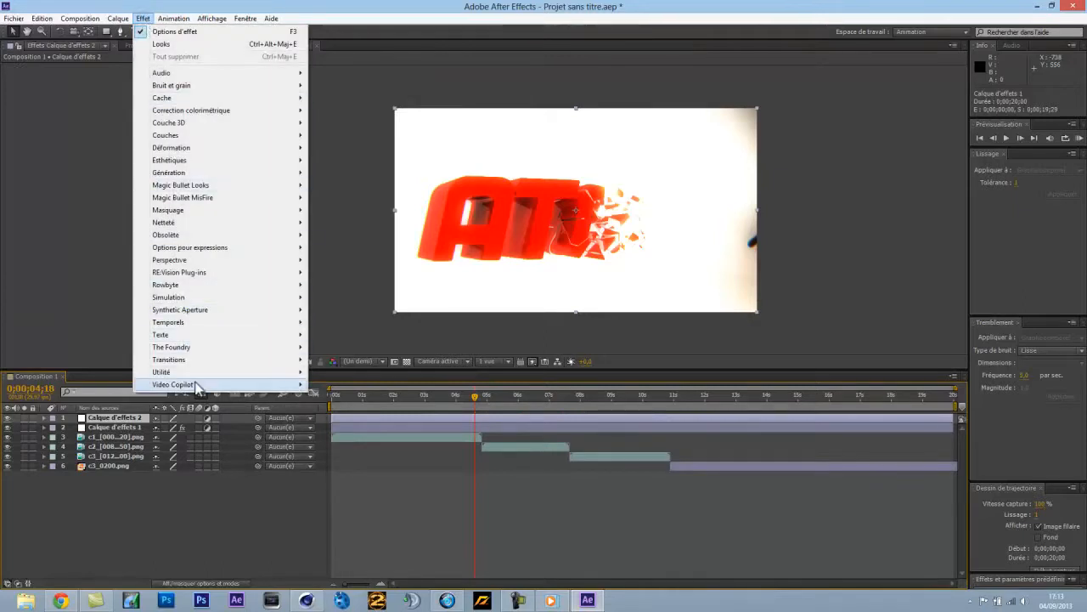
pyautogui.moveTo(200, 387)
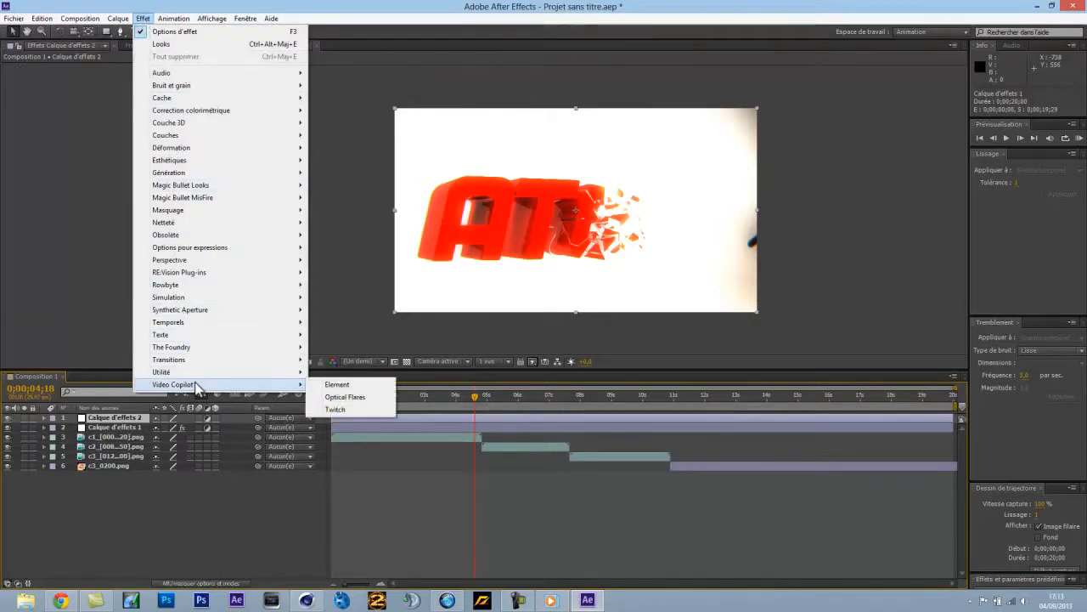
pyautogui.click(338, 398)
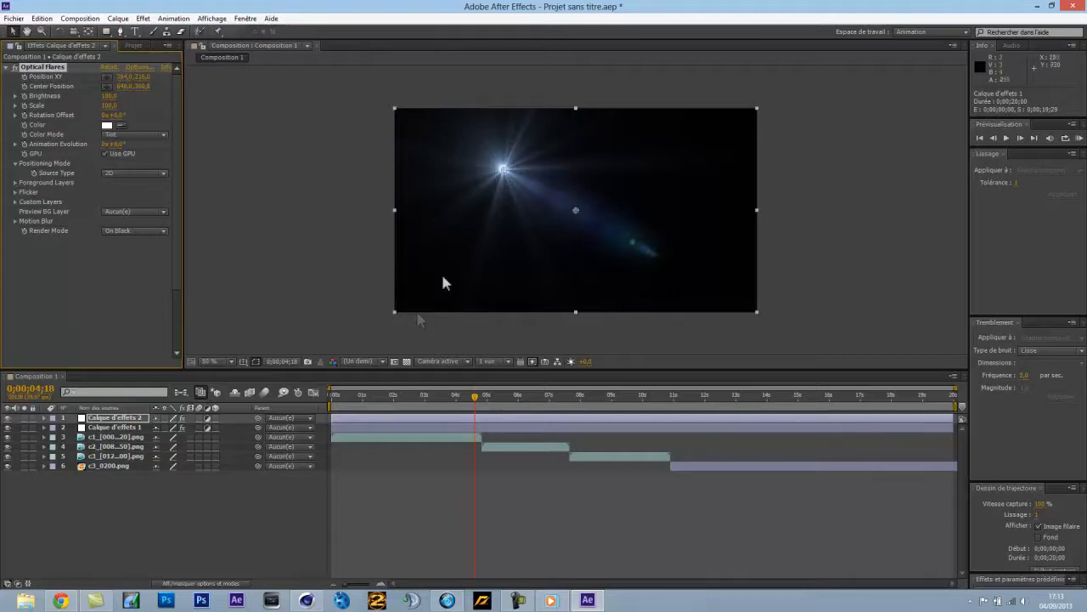
# Load the Sun Digital preset from the Light folder in the Optical Flares options and enlarge the options window
pyautogui.click(132, 66)
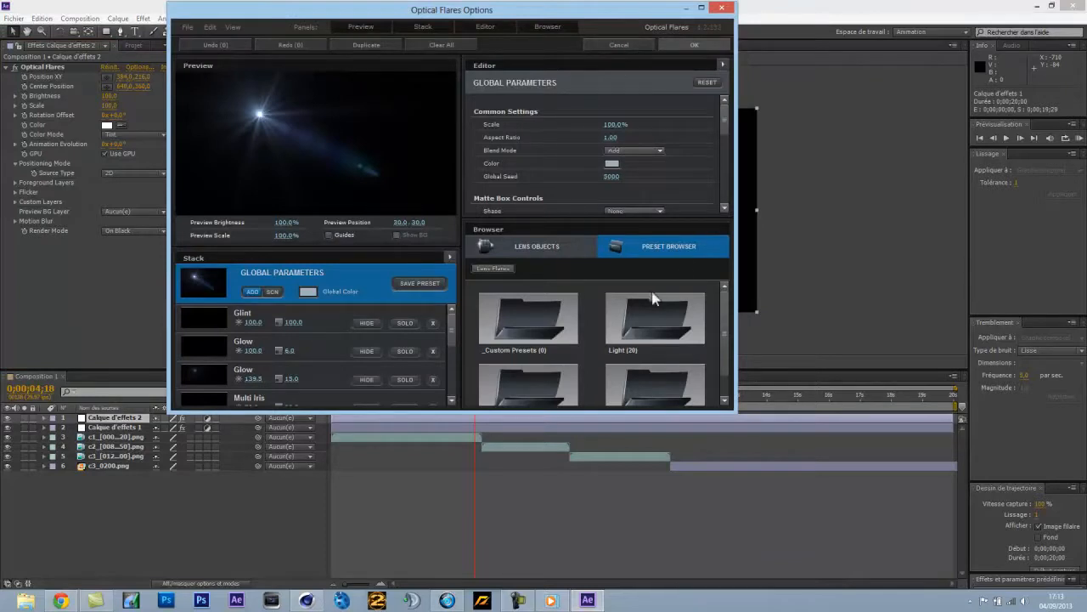
pyautogui.scroll(-1, 722, 327)
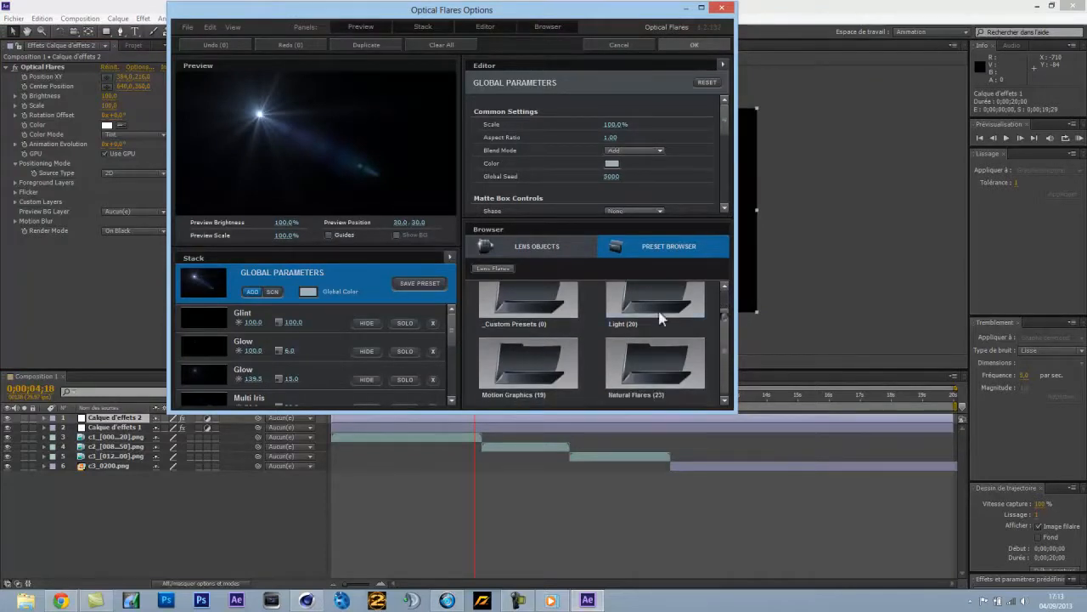
pyautogui.doubleClick(643, 304)
pyautogui.moveTo(724, 302); pyautogui.dragTo(726, 382)
pyautogui.click(522, 355)
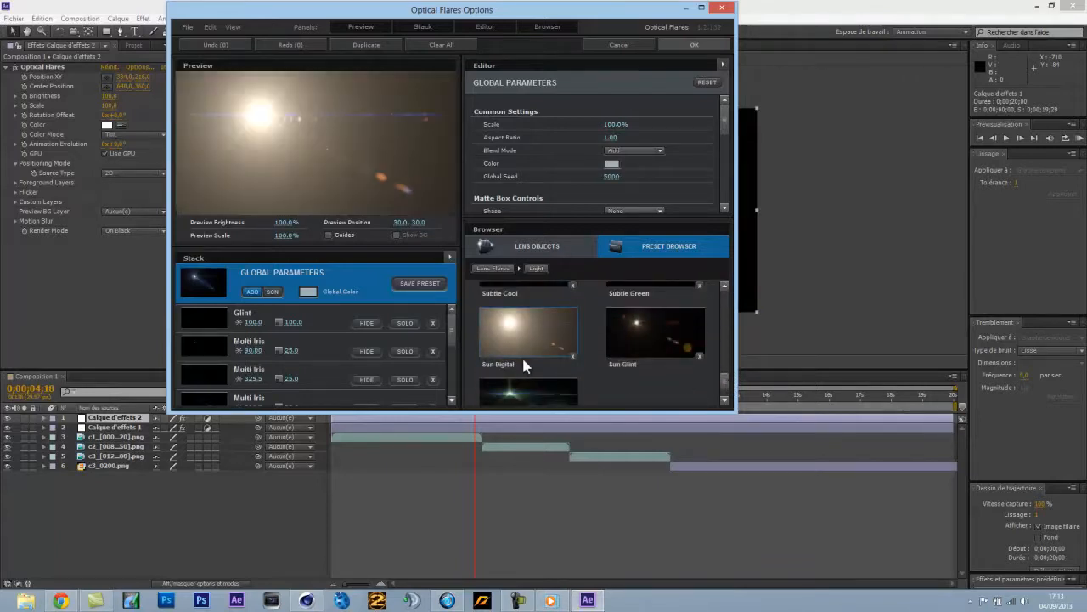
pyautogui.moveTo(455, 332)
pyautogui.mouseDown()
pyautogui.moveTo(454, 375)
pyautogui.moveTo(456, 340)
pyautogui.mouseUp()
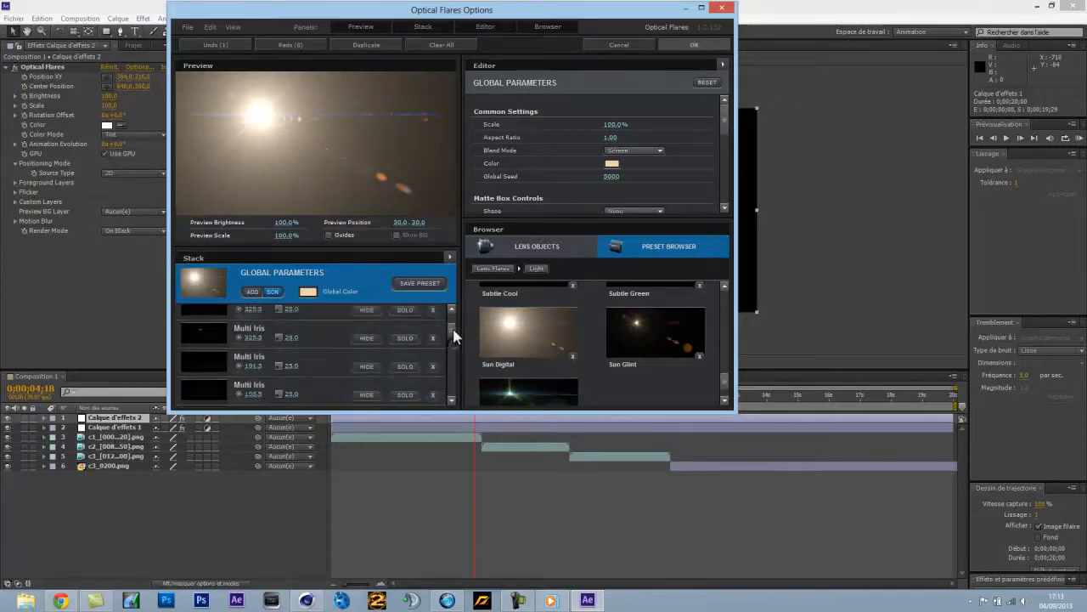
pyautogui.click(701, 8)
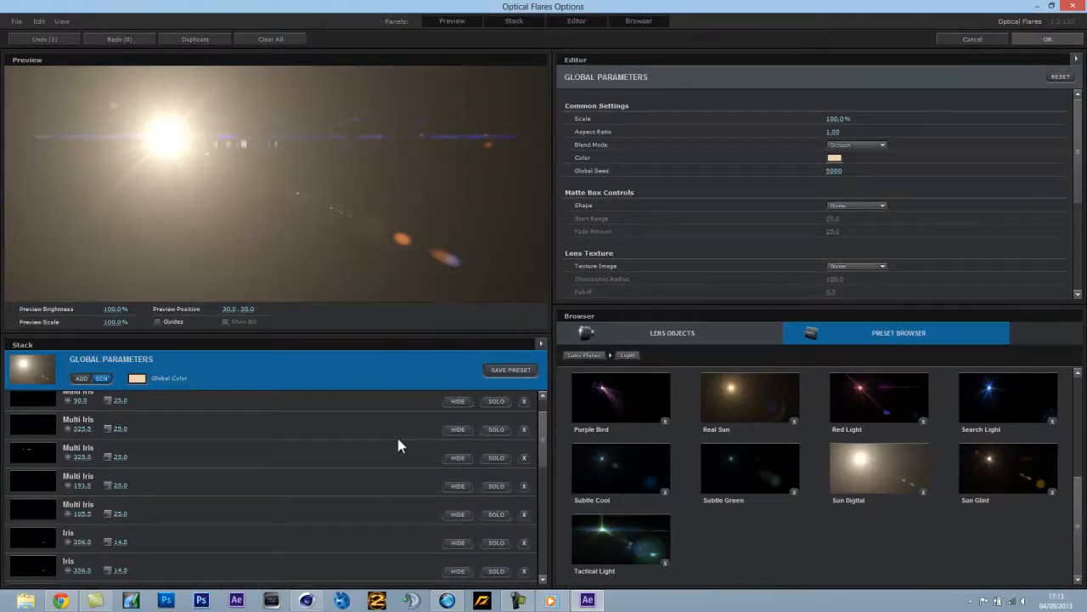
# Delete the Streak and the three Multi Iris elements below the Glint from the flare stack, keeping the Glint
pyautogui.moveTo(541, 440); pyautogui.dragTo(536, 537)
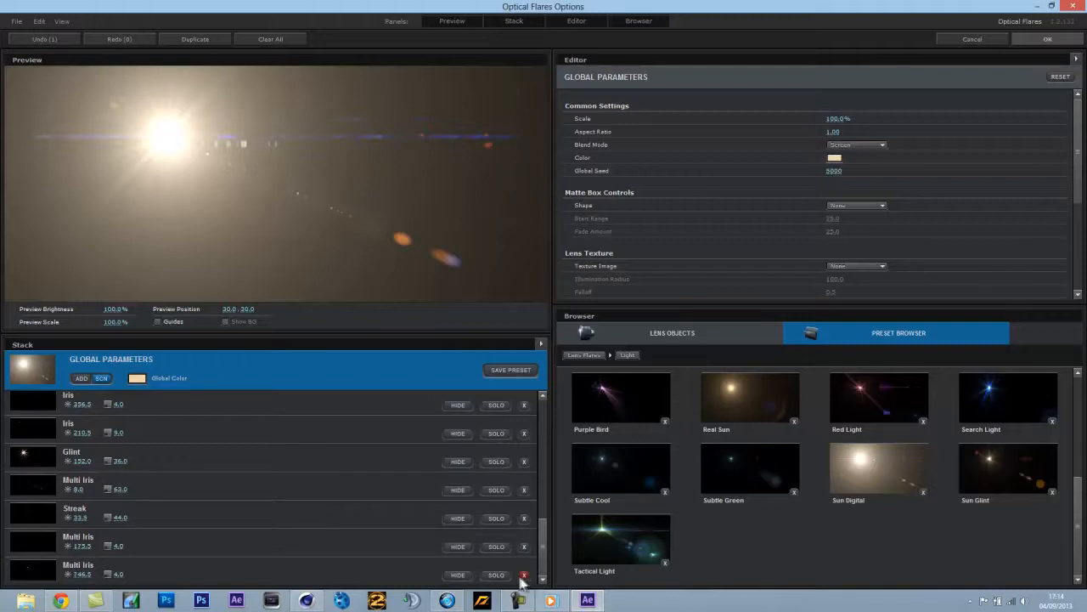
pyautogui.click(523, 575)
pyautogui.click(523, 546)
pyautogui.click(523, 575)
pyautogui.click(524, 575)
pyautogui.click(524, 575)
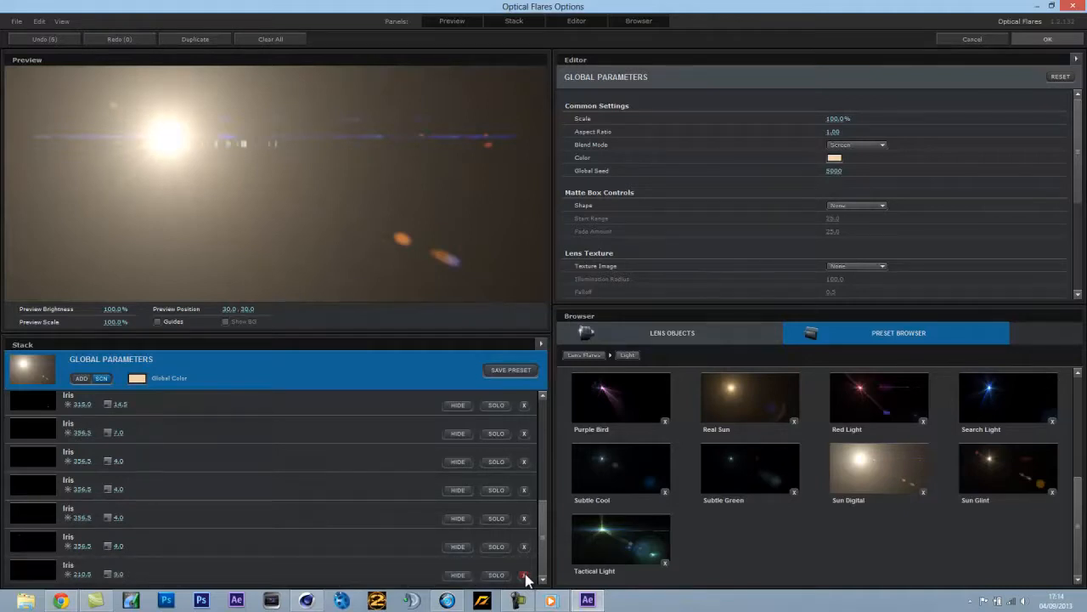
pyautogui.hotkey('ctrl', 'z')
# Delete all the single Iris elements above the Glint from the flare stack
pyautogui.click(524, 547)
pyautogui.click(524, 548)
pyautogui.click(524, 547)
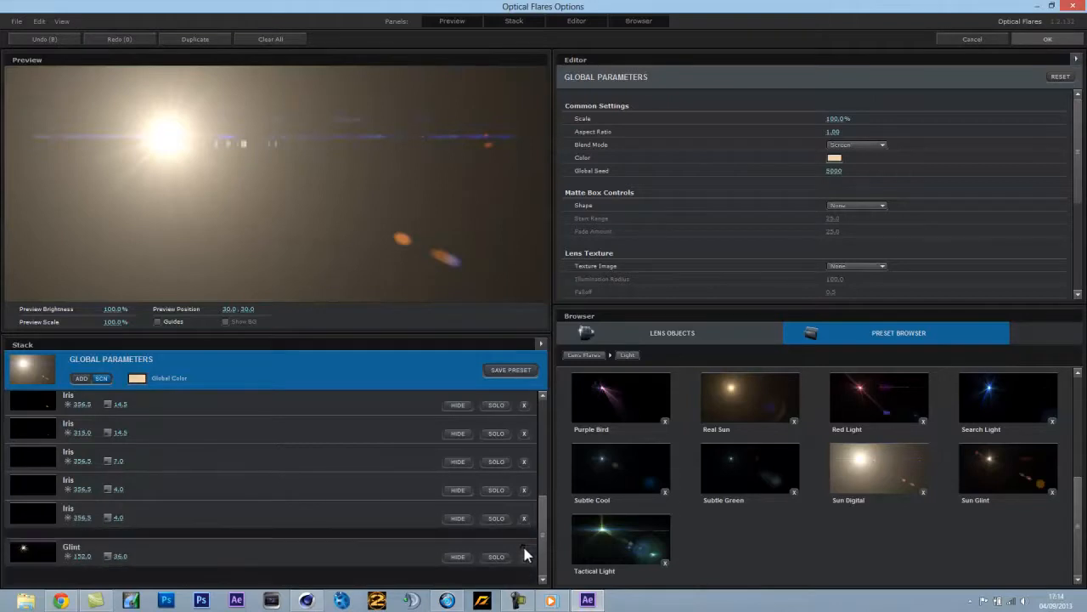
pyautogui.click(524, 547)
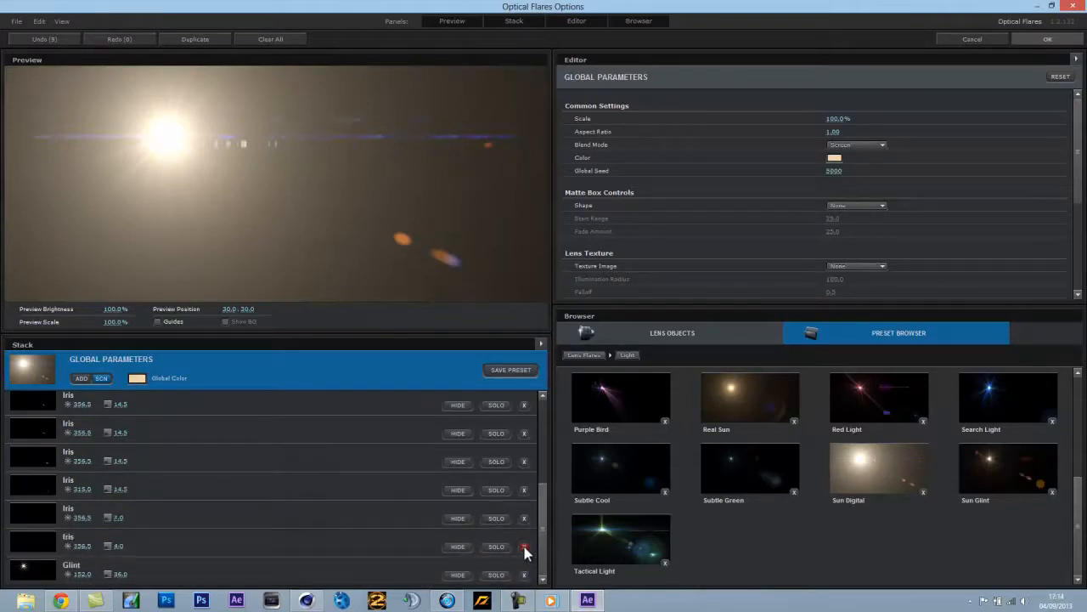
pyautogui.click(524, 547)
pyautogui.click(524, 547)
pyautogui.click(524, 547)
pyautogui.click(524, 547)
pyautogui.click(524, 547)
pyautogui.click(524, 547)
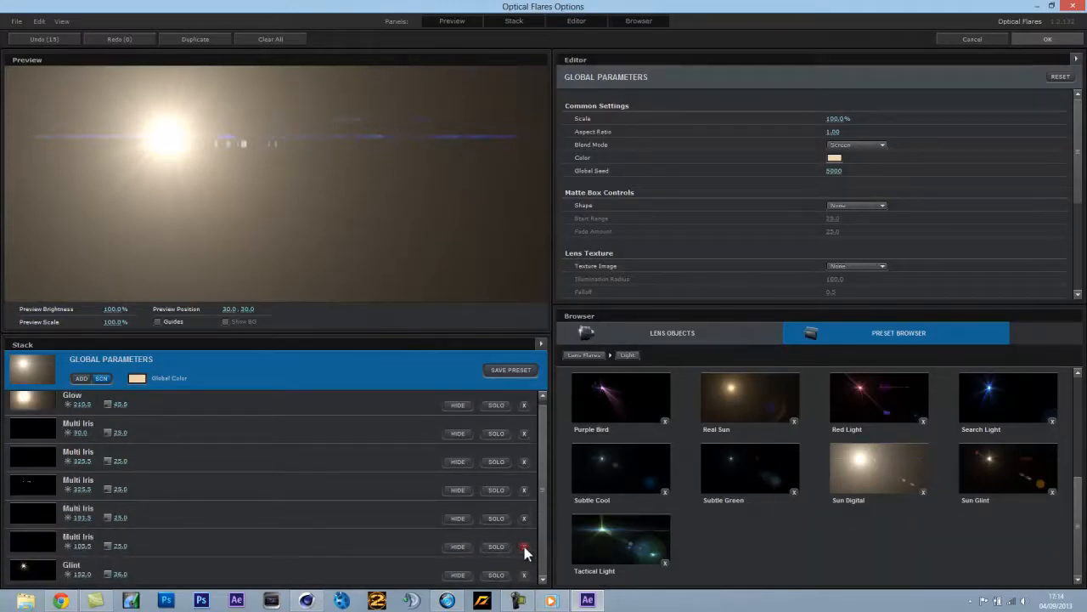
# Delete the remaining Multi Iris elements so only Glow and Glint are left, and apply the flare to the layer
pyautogui.click(524, 519)
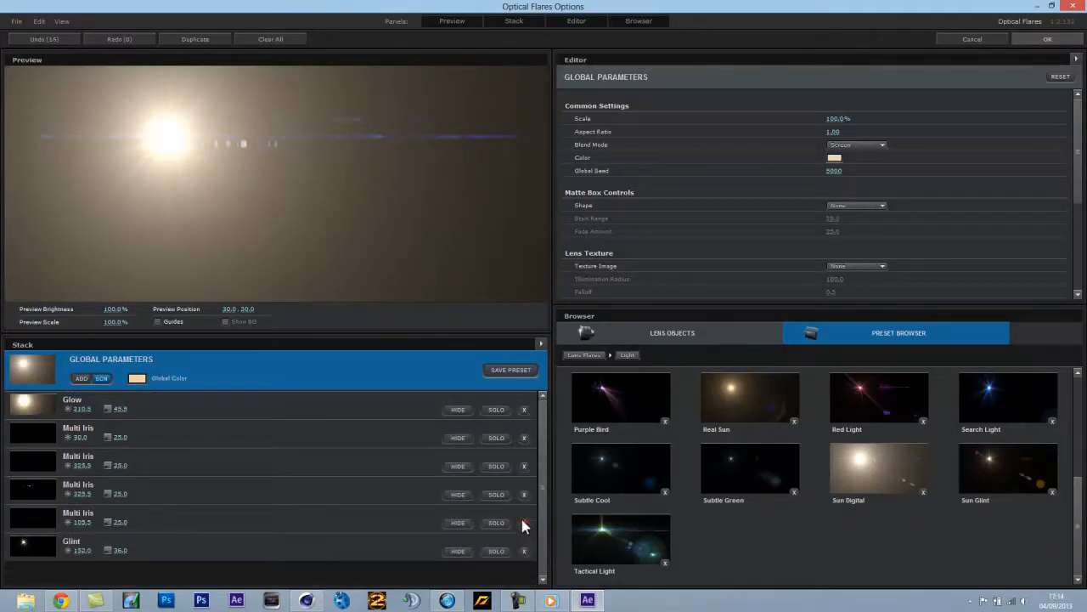
pyautogui.click(524, 495)
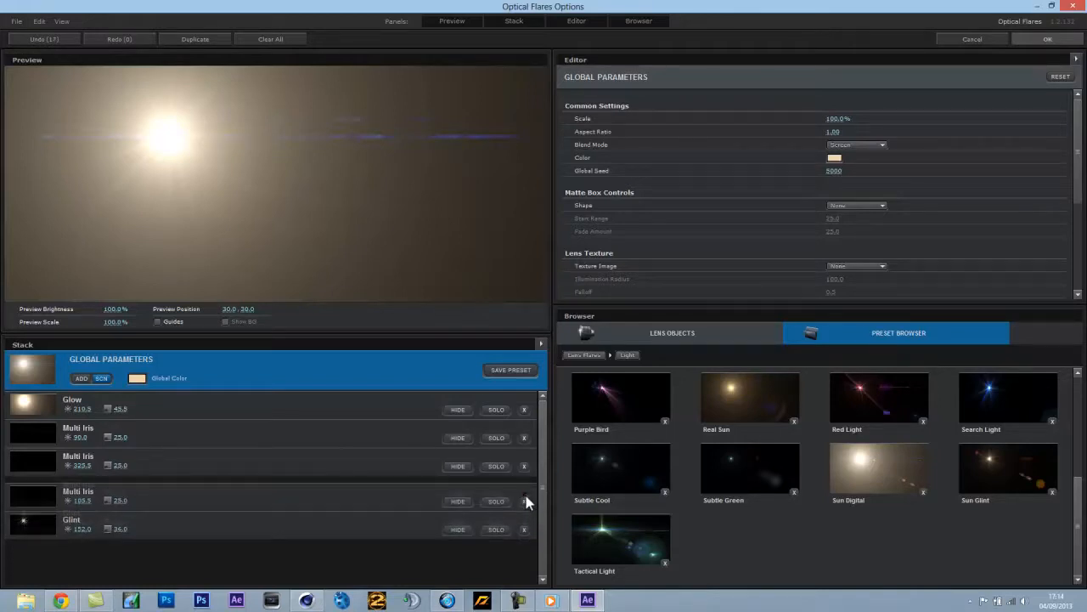
pyautogui.click(524, 438)
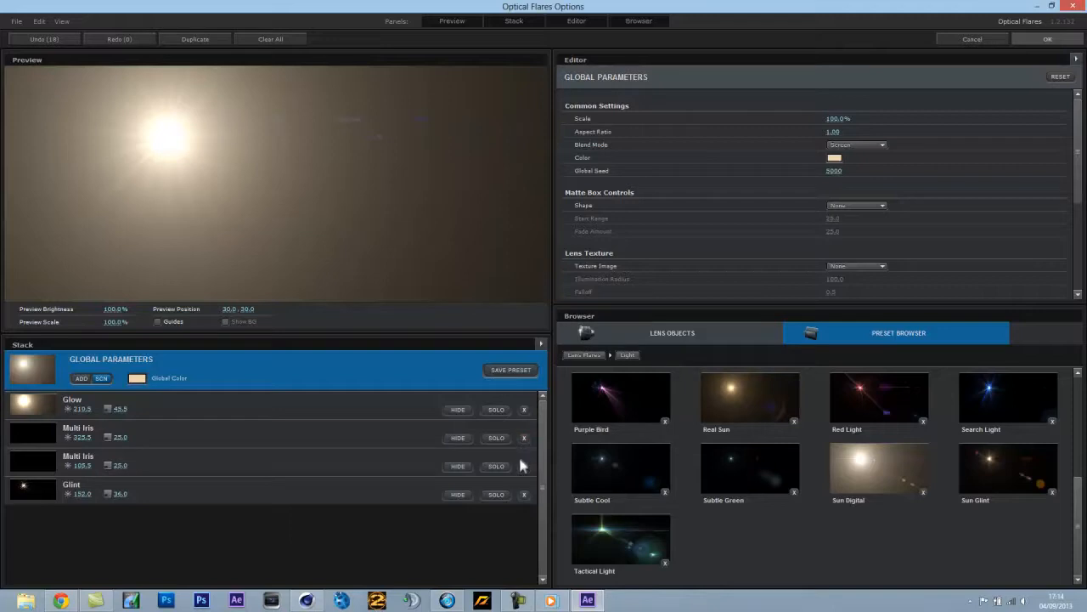
pyautogui.click(524, 438)
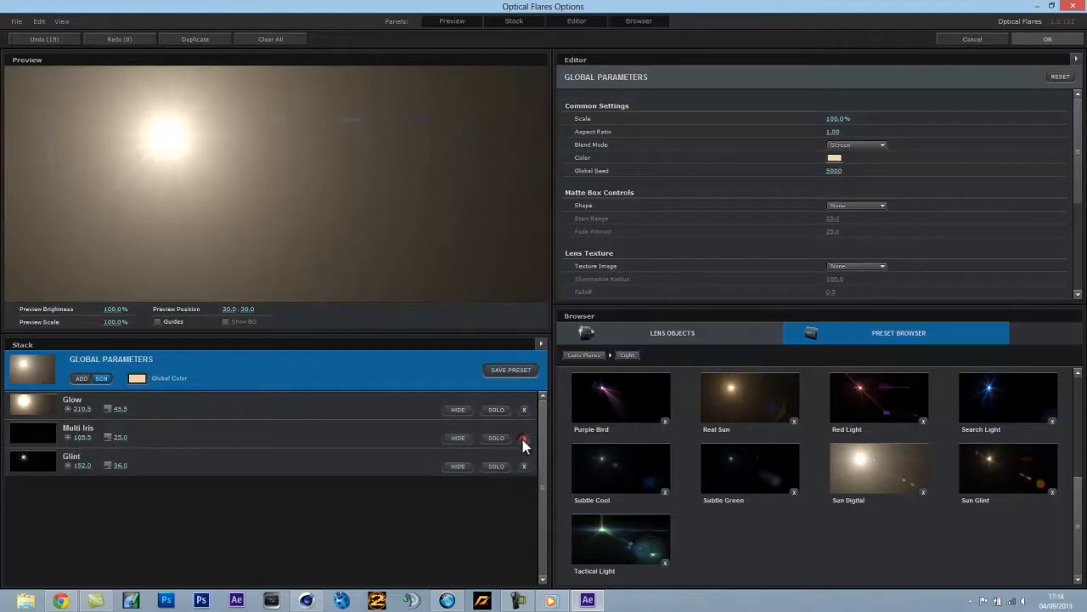
pyautogui.click(524, 438)
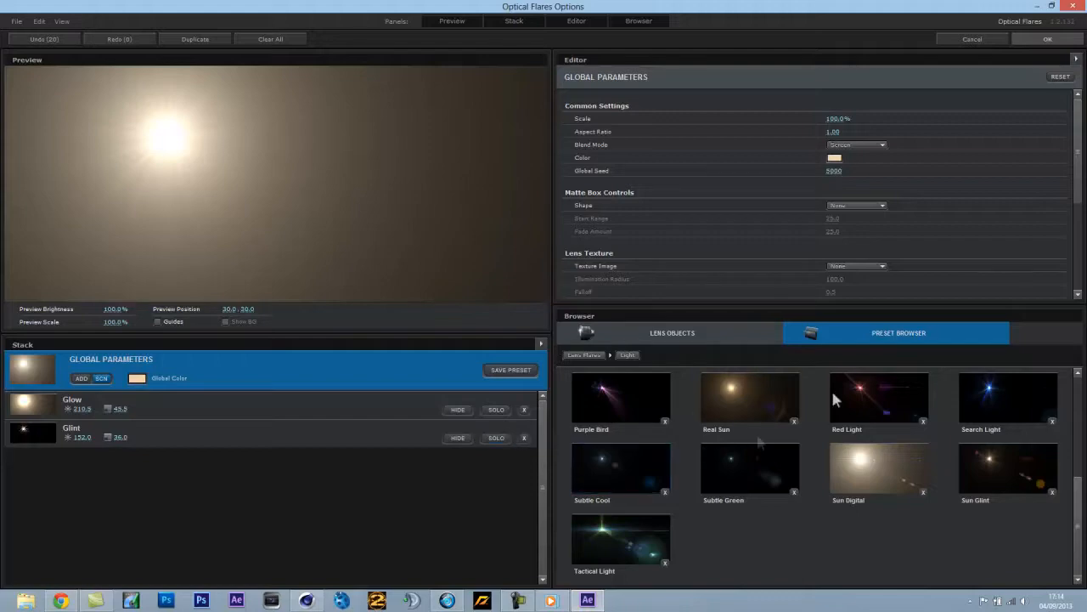
pyautogui.click(1066, 40)
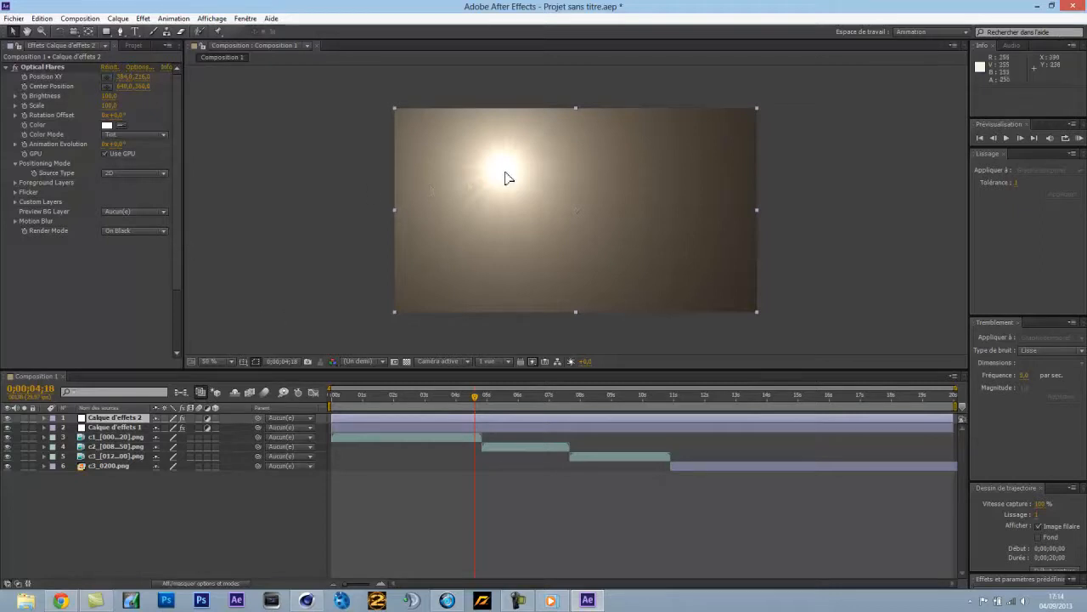
pyautogui.moveTo(504, 175); pyautogui.dragTo(578, 151)
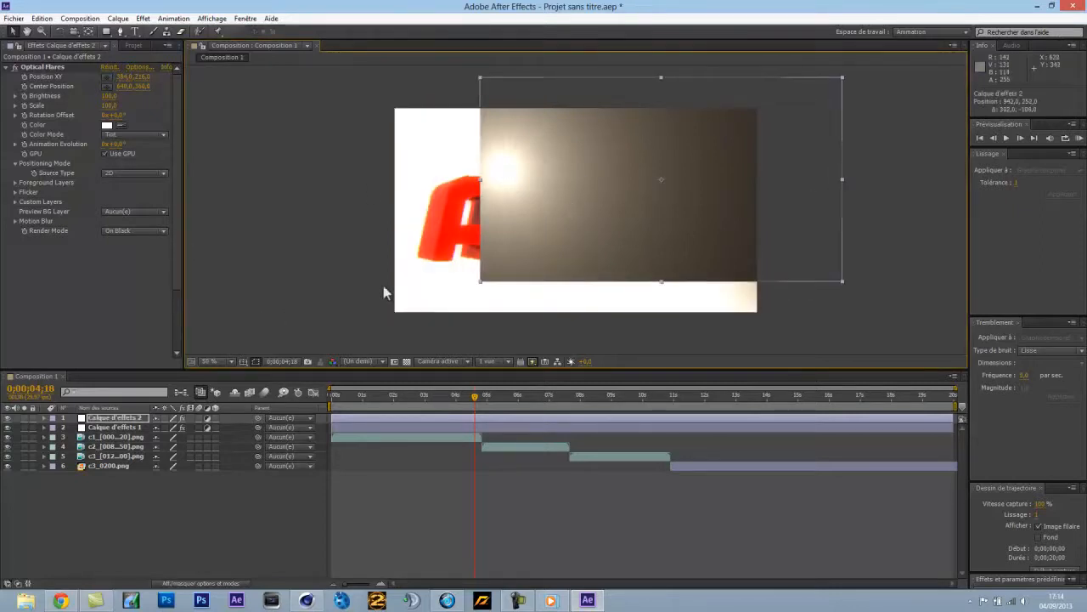
pyautogui.hotkey('ctrl', 'z')
pyautogui.click(134, 417)
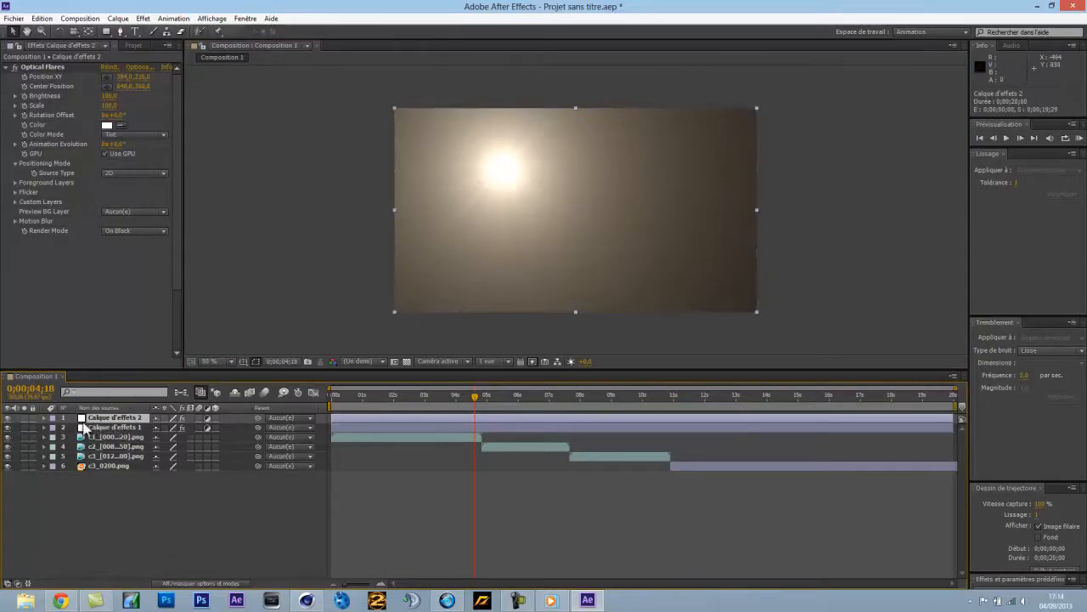
pyautogui.click(44, 418)
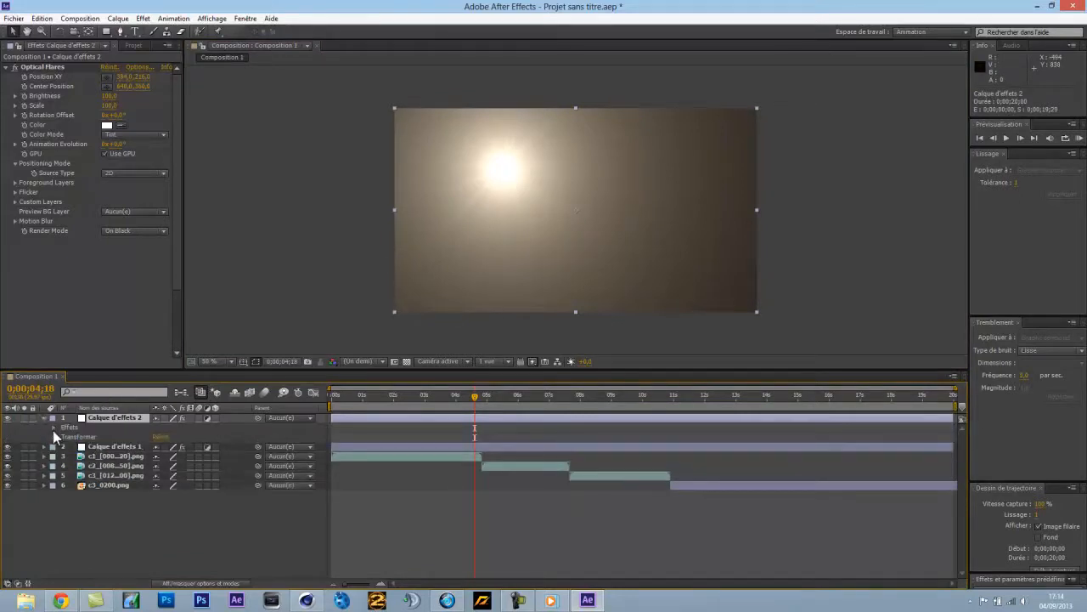
pyautogui.click(55, 435)
pyautogui.moveTo(161, 447); pyautogui.dragTo(198, 454)
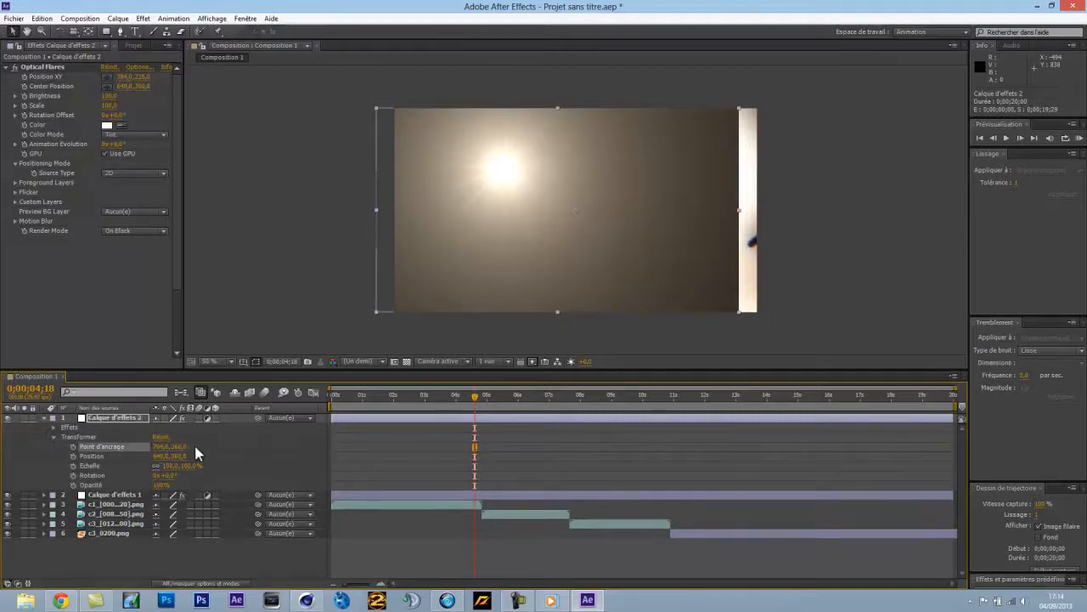
pyautogui.hotkey('ctrl', 'z')
pyautogui.click(53, 437)
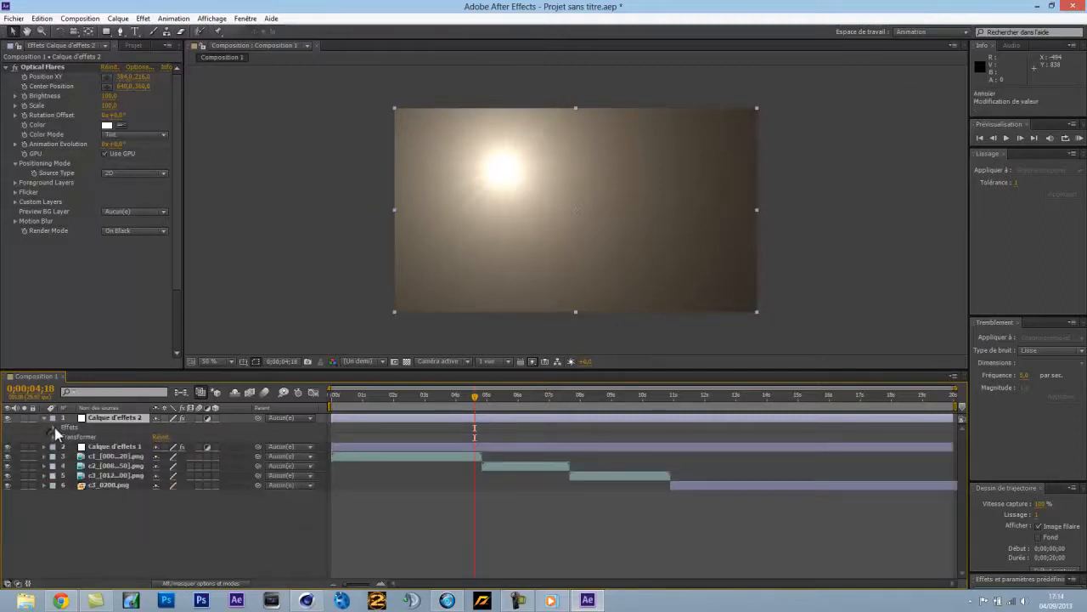
# Set the Optical Flares Position XY to about 635, -212 to place the light centrally above the frame
pyautogui.click(54, 428)
pyautogui.click(68, 436)
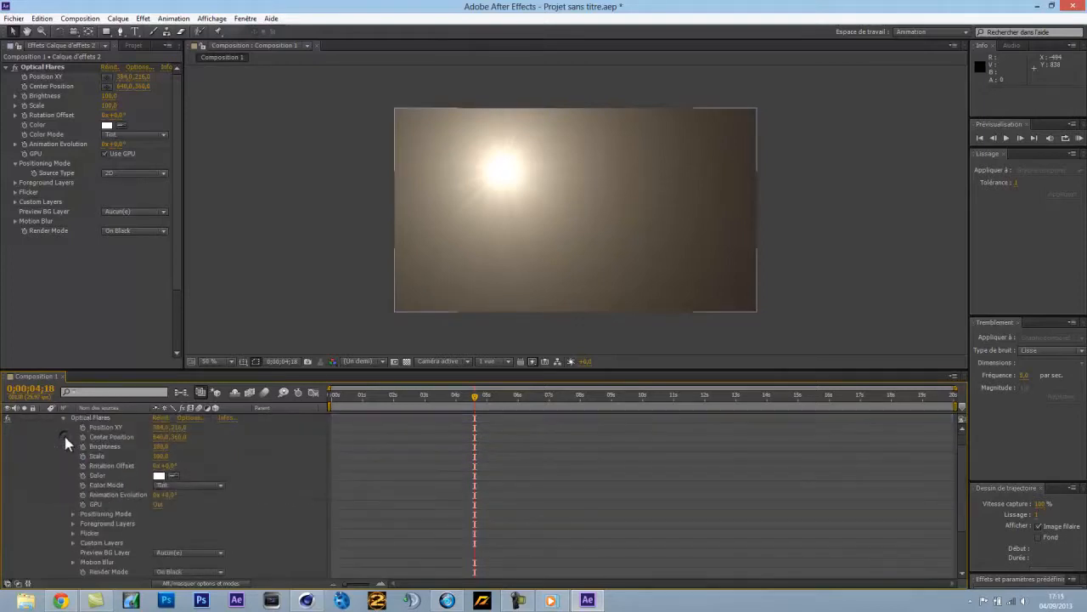
pyautogui.moveTo(159, 427); pyautogui.dragTo(304, 427)
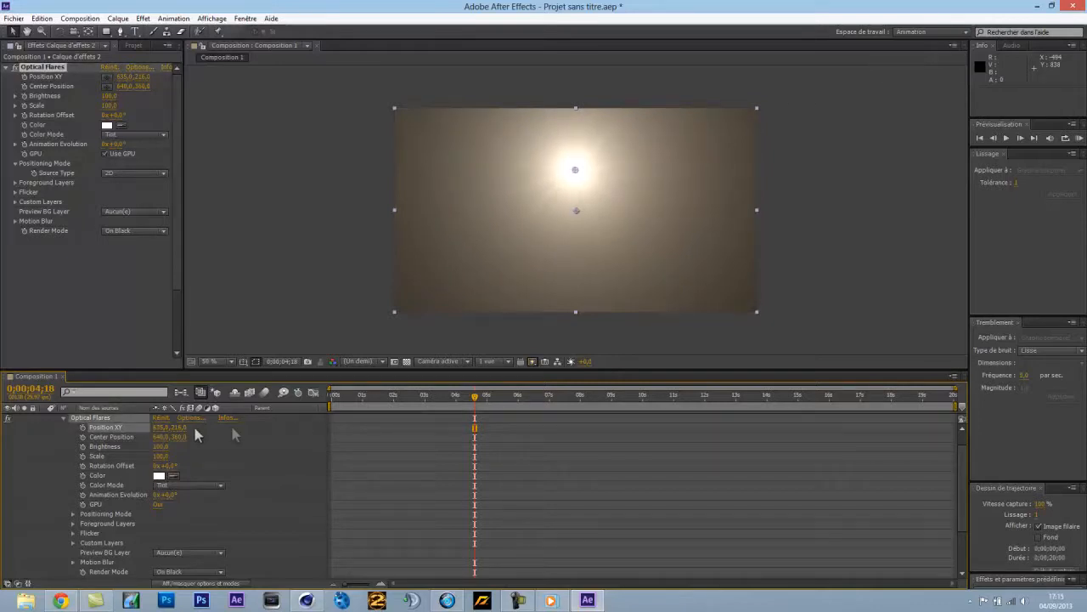
pyautogui.moveTo(179, 427); pyautogui.dragTo(5, 423)
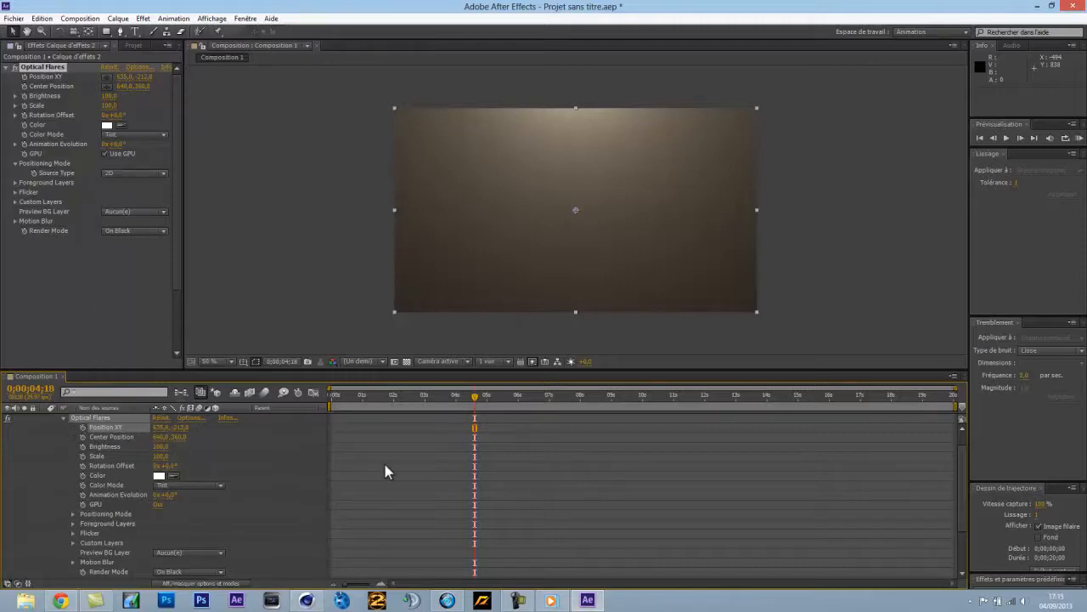
pyautogui.scroll(1, 959, 454)
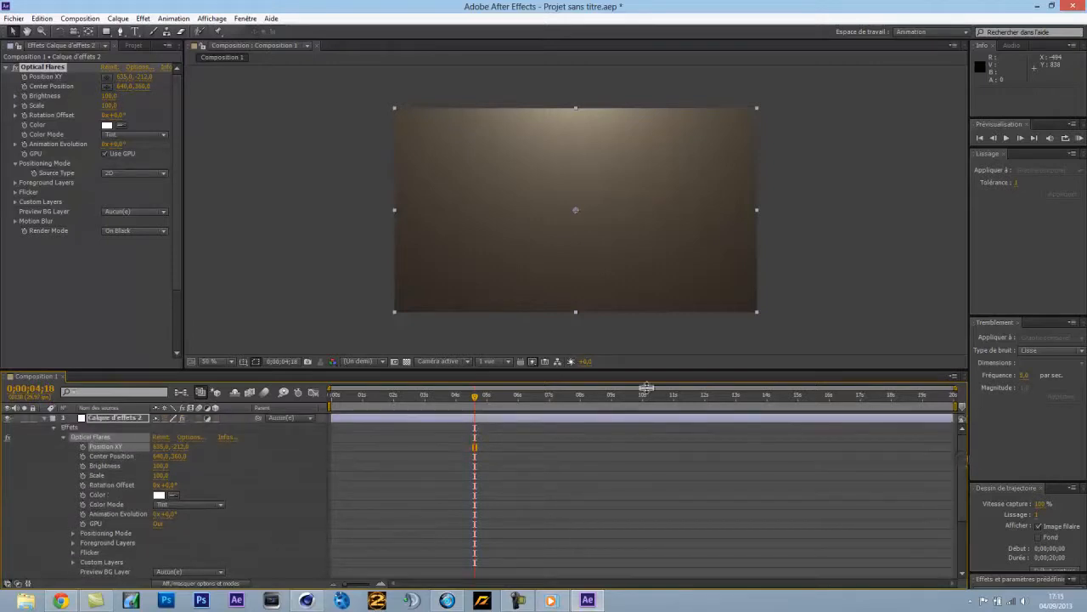
# Set the flare's Render Mode to Over Original and move the light source farther above the frame
pyautogui.click(162, 230)
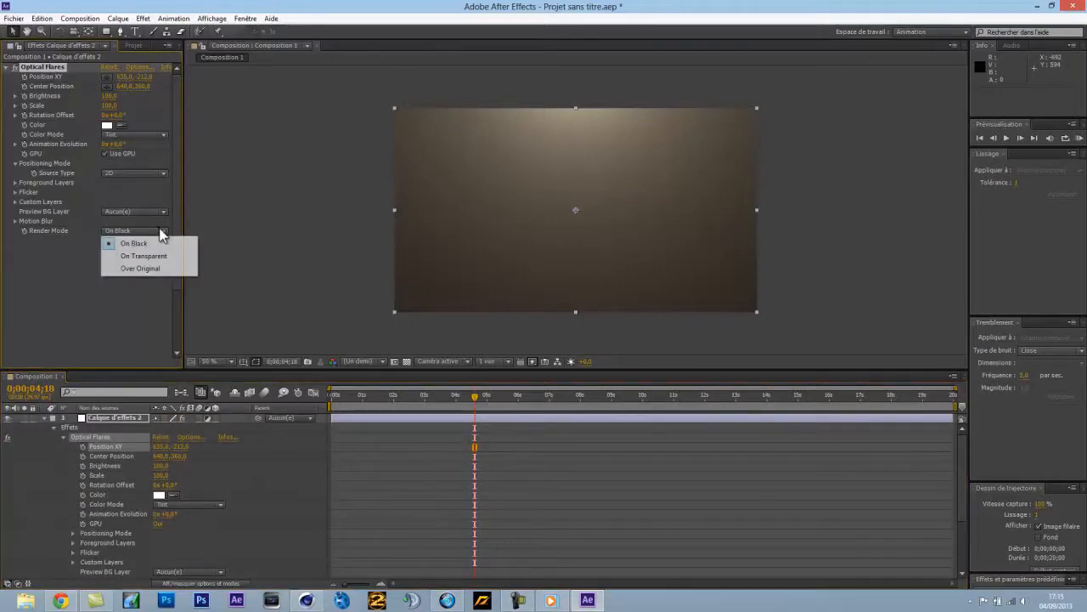
pyautogui.click(140, 269)
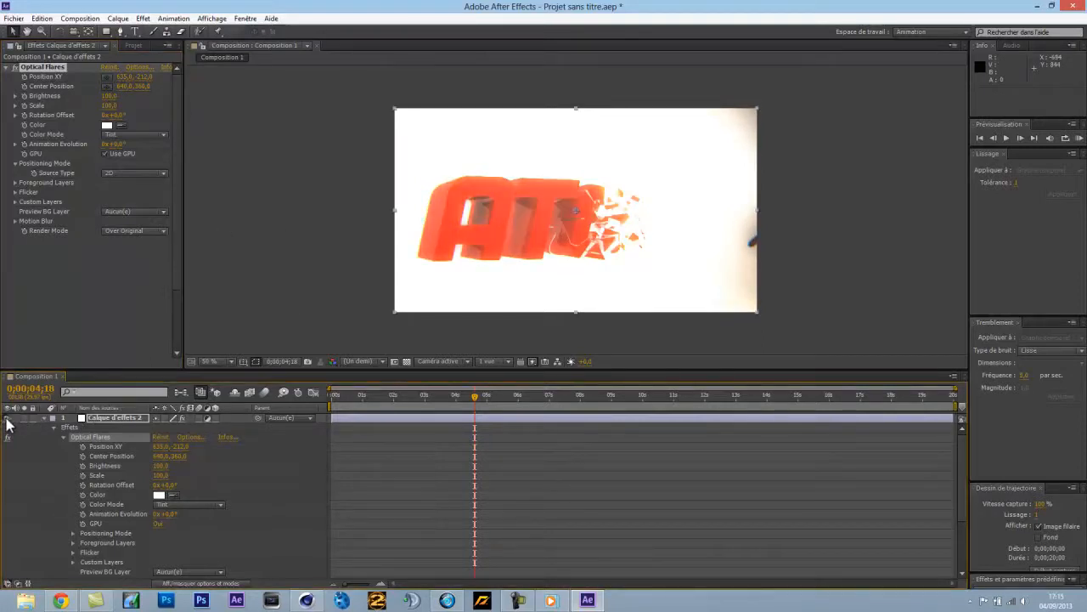
pyautogui.moveTo(174, 447); pyautogui.dragTo(165, 446)
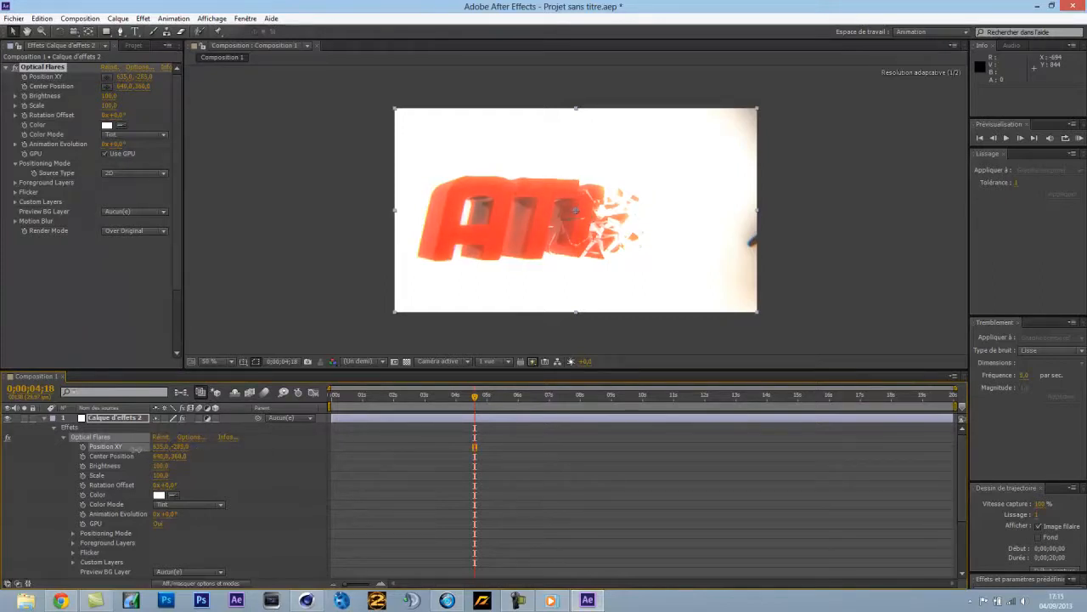
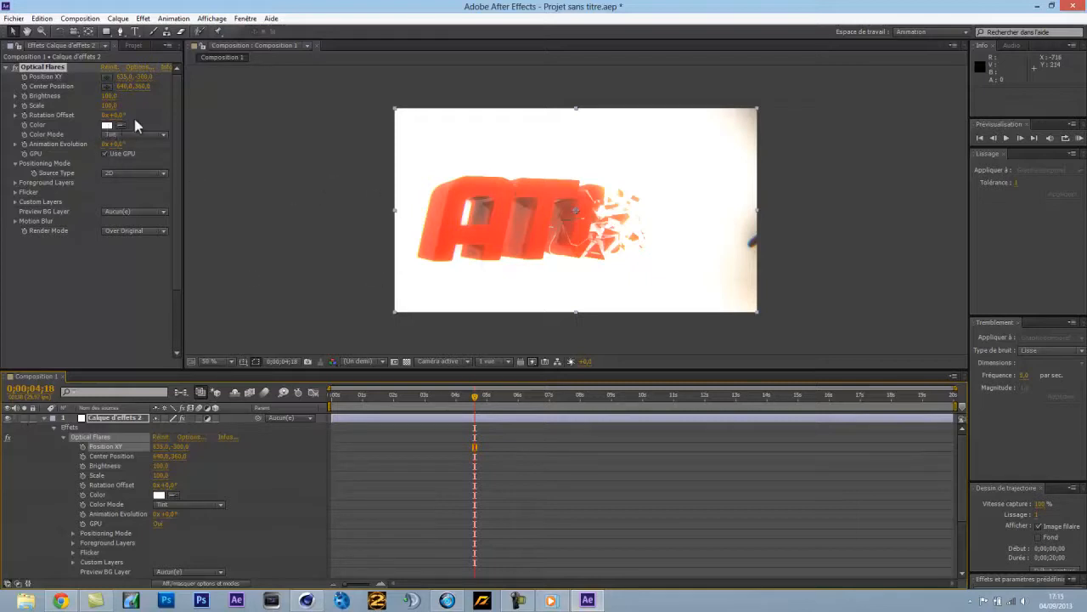
# Lower the flare's Brightness to 0 and set its vertical Position XY value to -200
pyautogui.moveTo(110, 102)
pyautogui.mouseDown()
pyautogui.moveTo(174, 97)
pyautogui.moveTo(110, 100)
pyautogui.mouseUp()
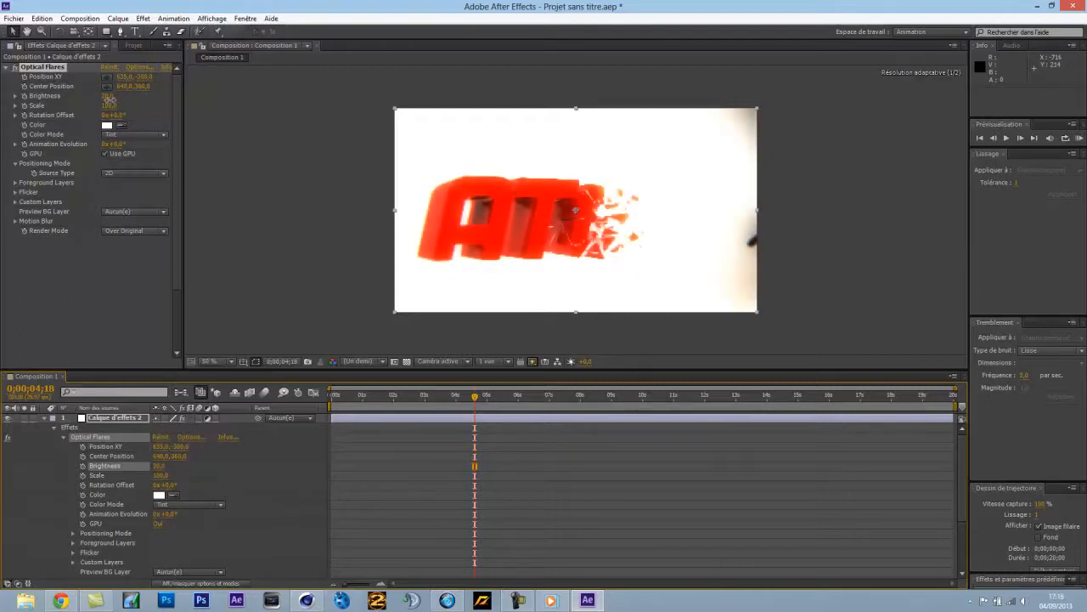
pyautogui.moveTo(110, 101); pyautogui.dragTo(108, 103)
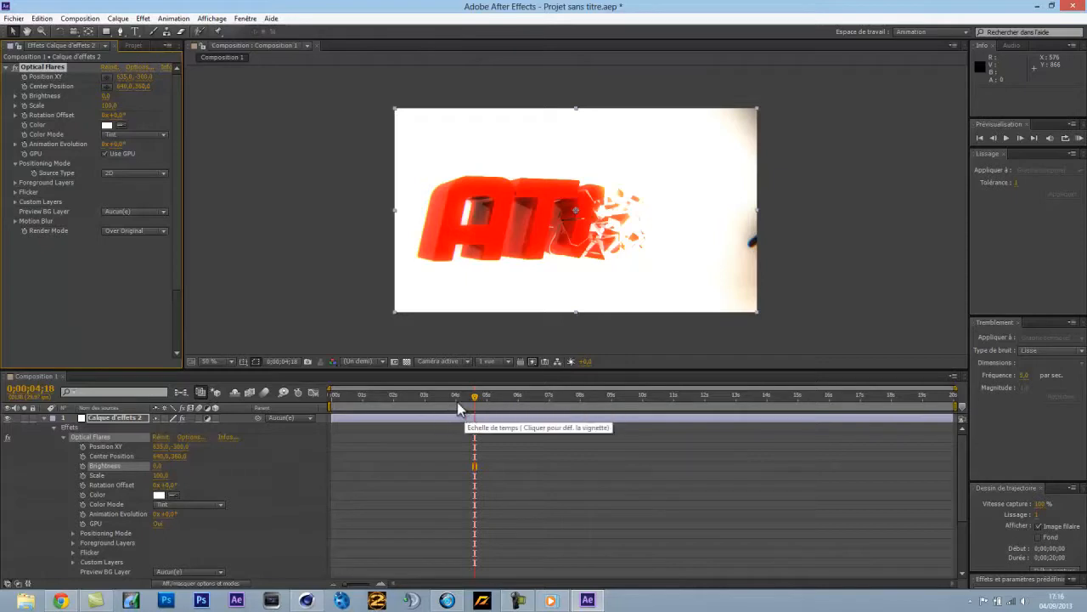
pyautogui.moveTo(177, 449); pyautogui.dragTo(168, 449)
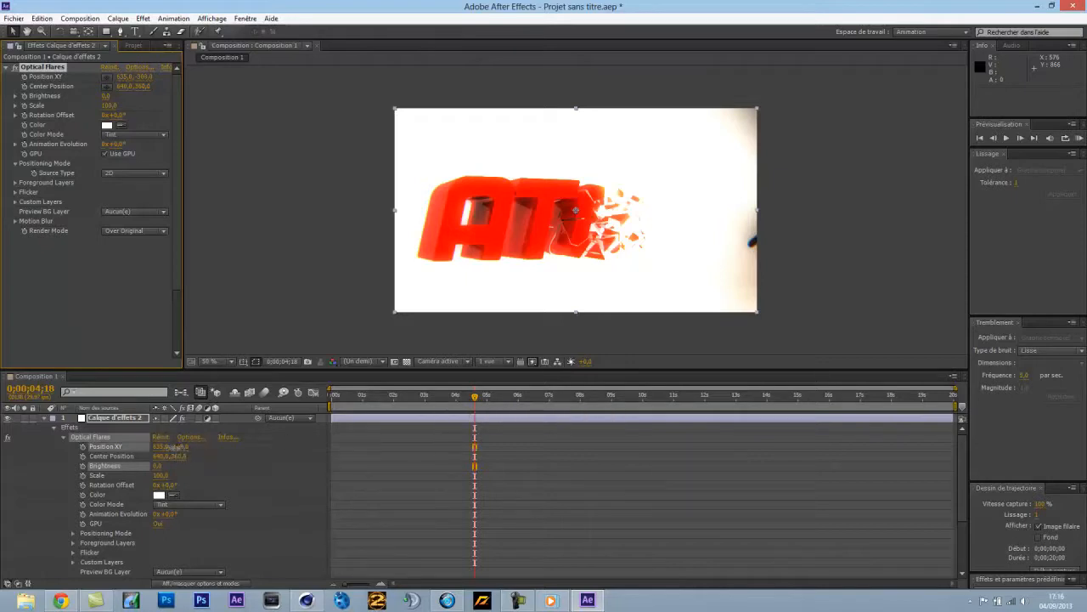
pyautogui.click(181, 447)
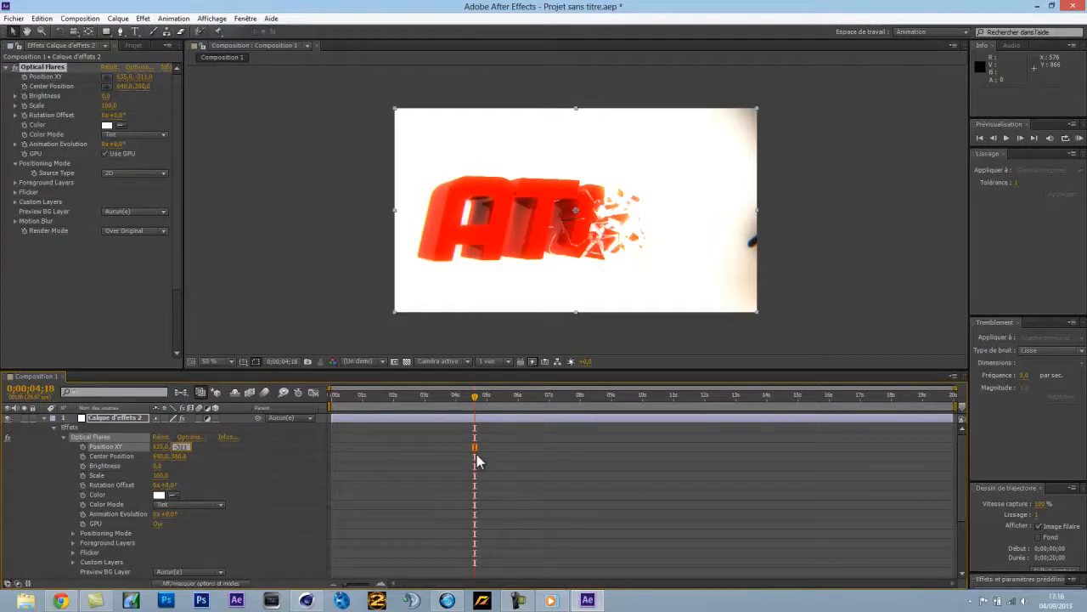
pyautogui.write('-3')
pyautogui.press('Return')
# Test the flare at Brightness 100 and return it to 0
pyautogui.click(106, 96)
pyautogui.write('100')
pyautogui.press('Return')
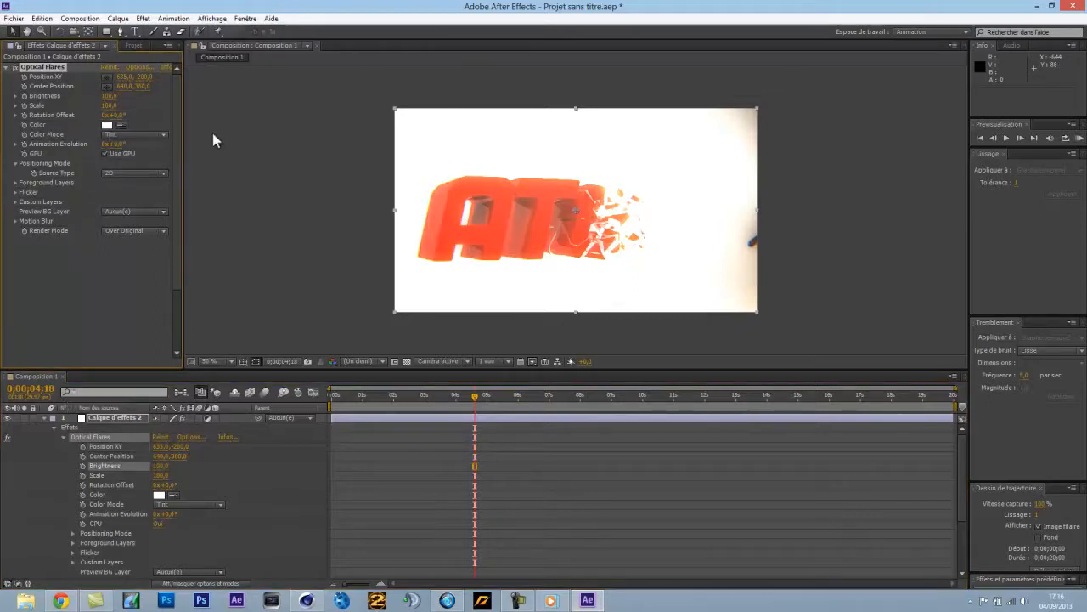
pyautogui.click(109, 96)
pyautogui.write('0')
pyautogui.press('Return')
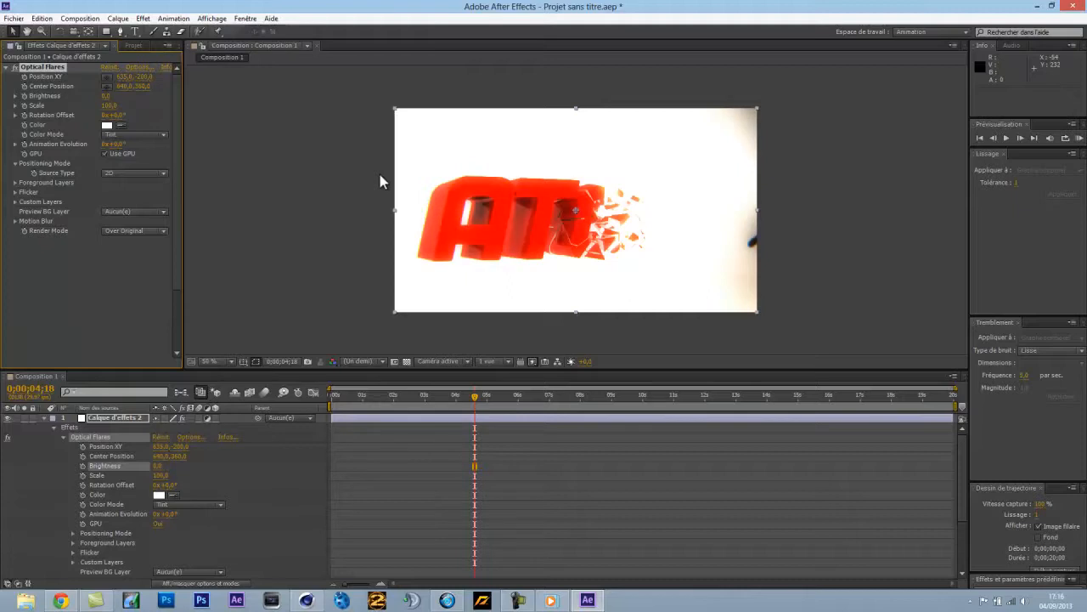
# Start keyframing the flare's Brightness at 0 from 0;00;04;21 and advance the current time to 0;00;04;24
pyautogui.moveTo(469, 408); pyautogui.dragTo(481, 406)
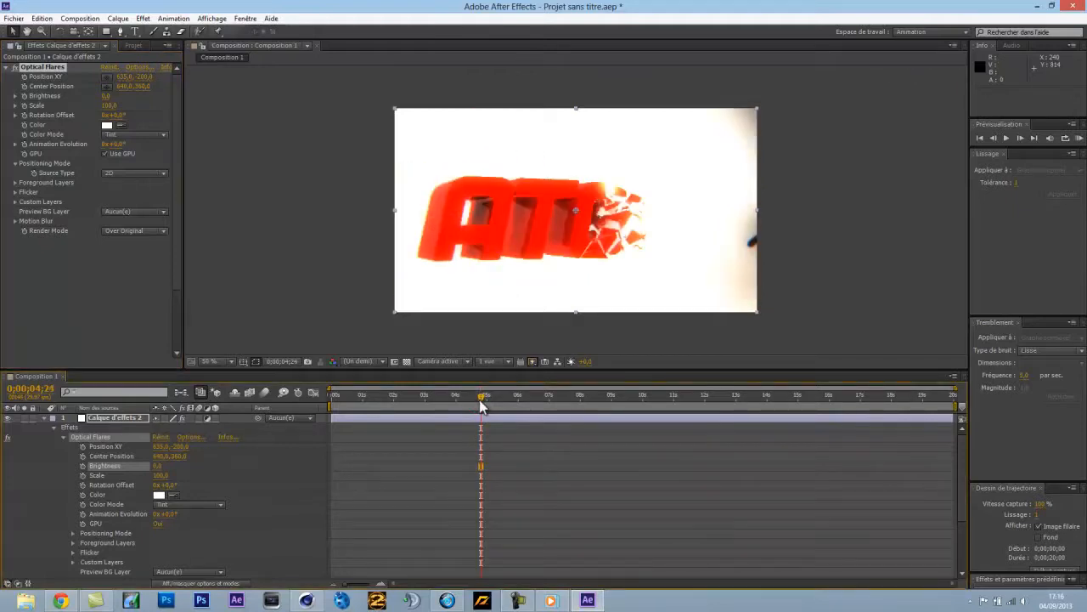
pyautogui.moveTo(481, 405); pyautogui.dragTo(479, 405)
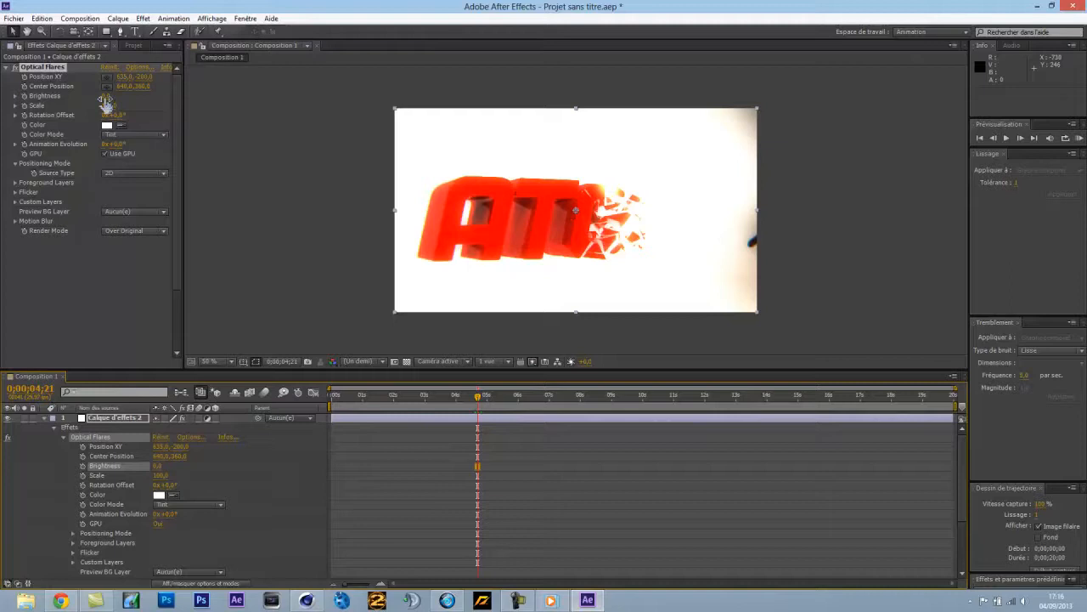
pyautogui.click(24, 96)
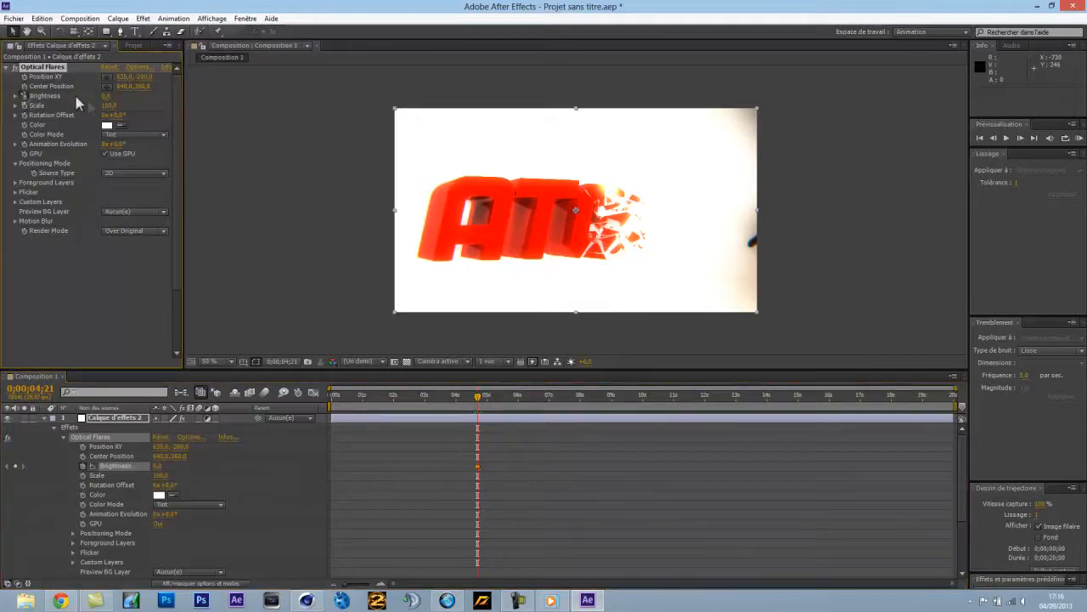
pyautogui.click(478, 402)
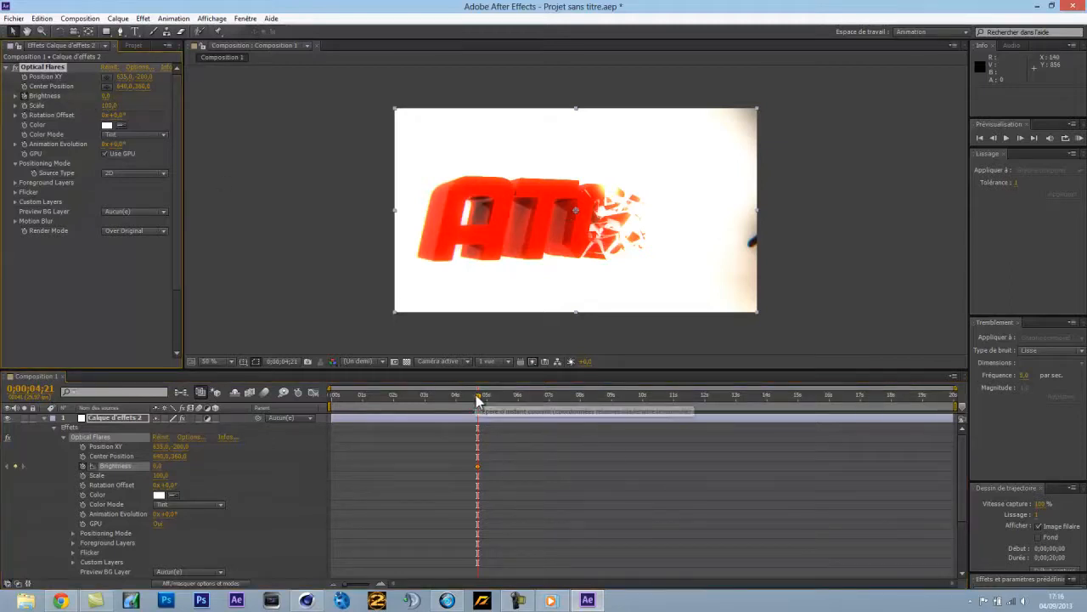
pyautogui.moveTo(478, 402); pyautogui.dragTo(480, 402)
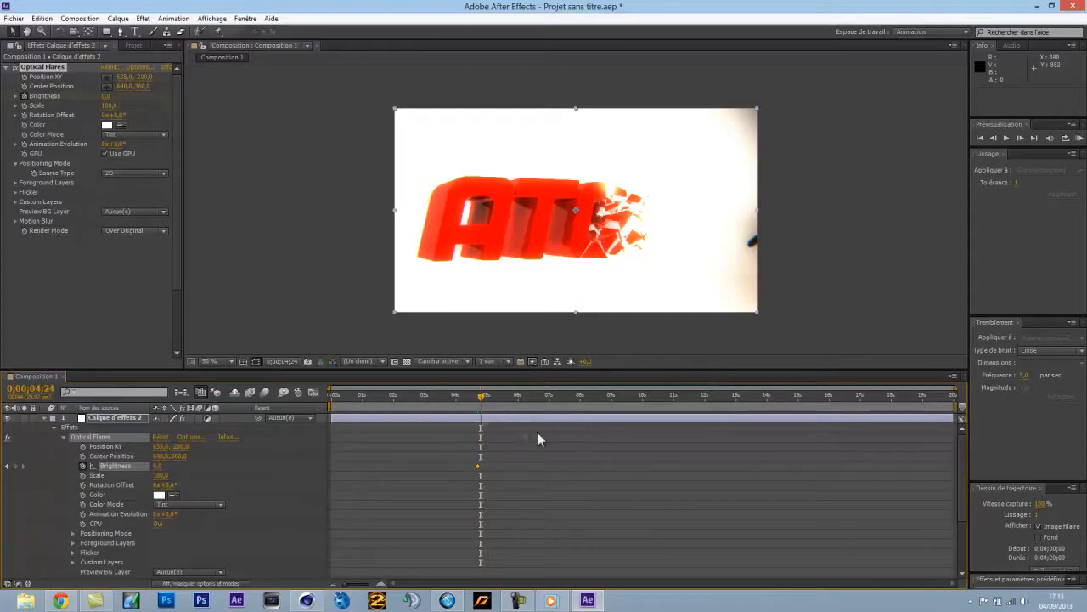
# Nudge the flare's adjustment layer horizontally until its X position is 682
pyautogui.click(635, 452)
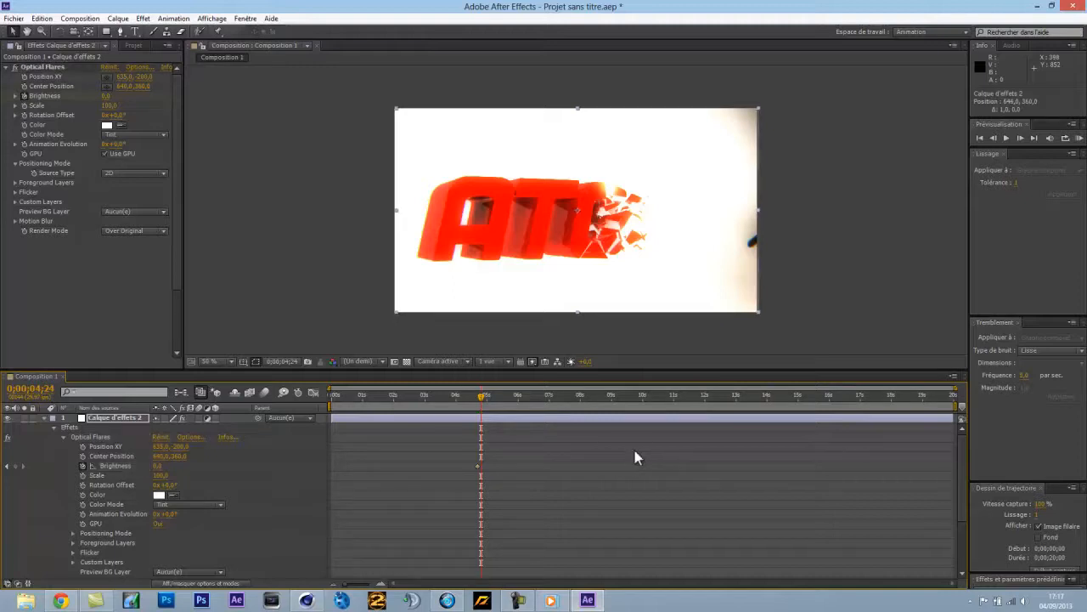
pyautogui.press('Right')
pyautogui.press('Right')
pyautogui.press('Right')
pyautogui.press('Right')
pyautogui.press('Right')
pyautogui.press('Right')
pyautogui.press('Right')
pyautogui.press('Right')
pyautogui.press('Right')
pyautogui.press('Right')
pyautogui.press('Right')
pyautogui.press('Right')
pyautogui.press('Right')
pyautogui.press('Right')
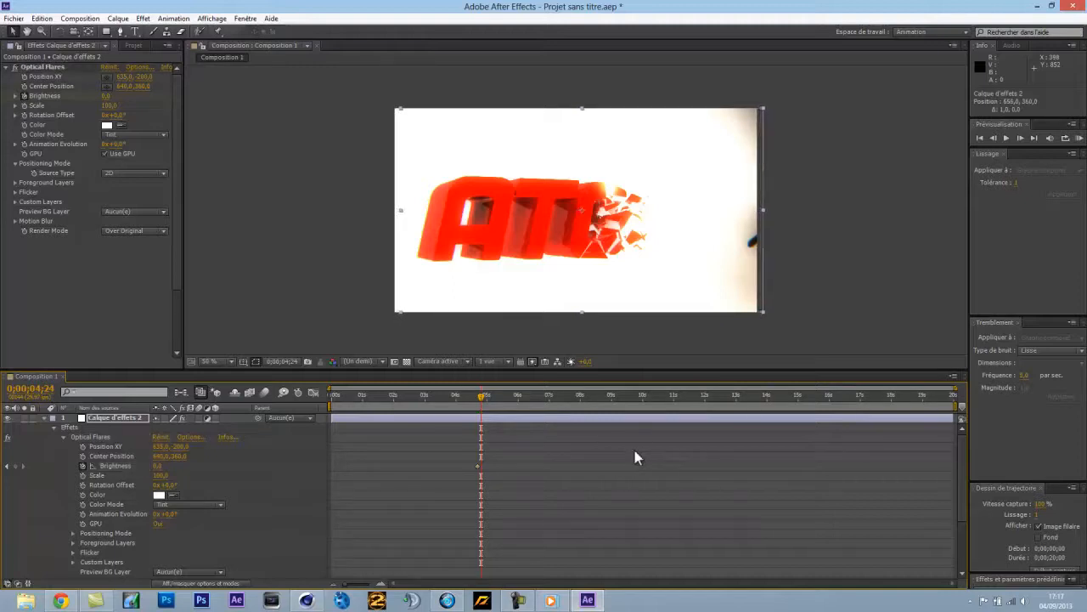
pyautogui.press('Right')
pyautogui.press('Right')
pyautogui.press('Right')
pyautogui.press('Right')
pyautogui.press('Right')
pyautogui.press('Right')
pyautogui.press('Right')
pyautogui.press('Right')
pyautogui.press('Right')
pyautogui.press('Right')
pyautogui.press('Right')
pyautogui.press('Right')
pyautogui.press('Right')
pyautogui.press('Right')
pyautogui.press('Right')
pyautogui.press('Right')
pyautogui.press('Right')
pyautogui.press('Right')
pyautogui.press('Right')
pyautogui.press('Right')
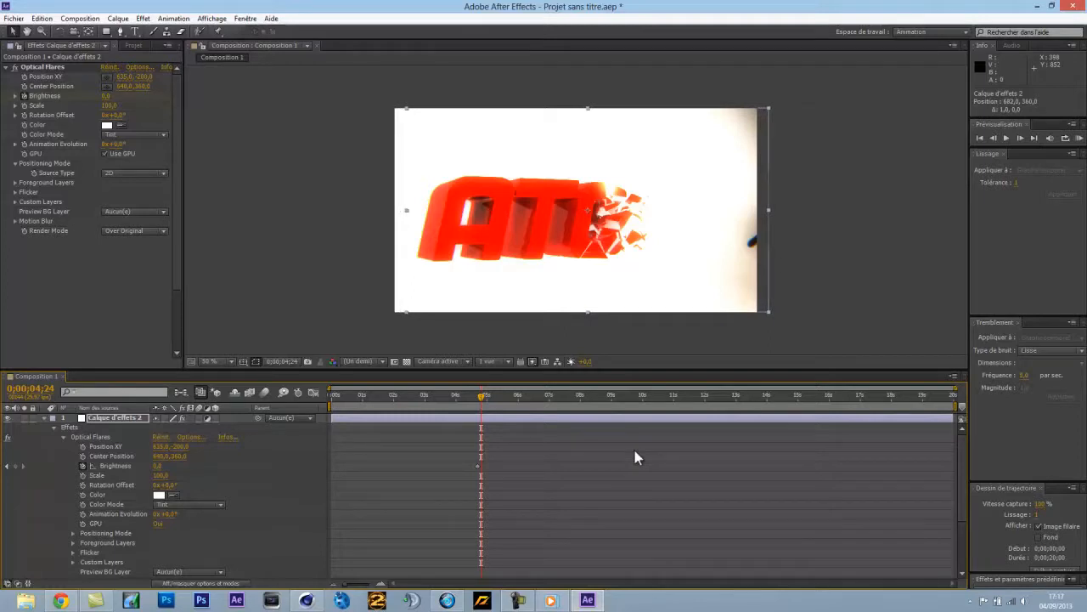
# Undo all the adjustment layer nudges and the activation of Brightness keyframing
pyautogui.hotkey('ctrl', 'z')
pyautogui.hotkey('ctrl', 'z')
pyautogui.hotkey('ctrl', 'z')
pyautogui.hotkey('ctrl', 'z')
pyautogui.hotkey('ctrl', 'z')
pyautogui.hotkey('ctrl', 'z')
pyautogui.hotkey('ctrl', 'z')
pyautogui.hotkey('ctrl', 'z')
pyautogui.hotkey('ctrl', 'z')
pyautogui.hotkey('ctrl', 'z')
pyautogui.hotkey('ctrl', 'z')
pyautogui.hotkey('ctrl', 'z')
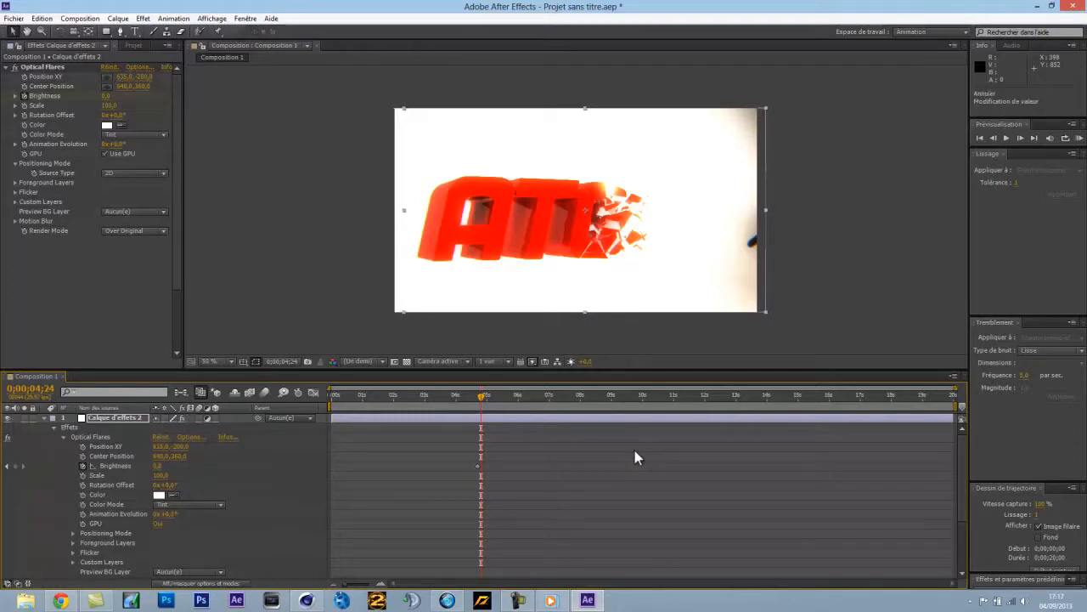
pyautogui.hotkey('ctrl', 'z')
pyautogui.hotkey('ctrl', 'z')
pyautogui.hotkey('ctrl', 'z')
pyautogui.hotkey('ctrl', 'z')
pyautogui.hotkey('ctrl', 'z')
pyautogui.hotkey('ctrl', 'z')
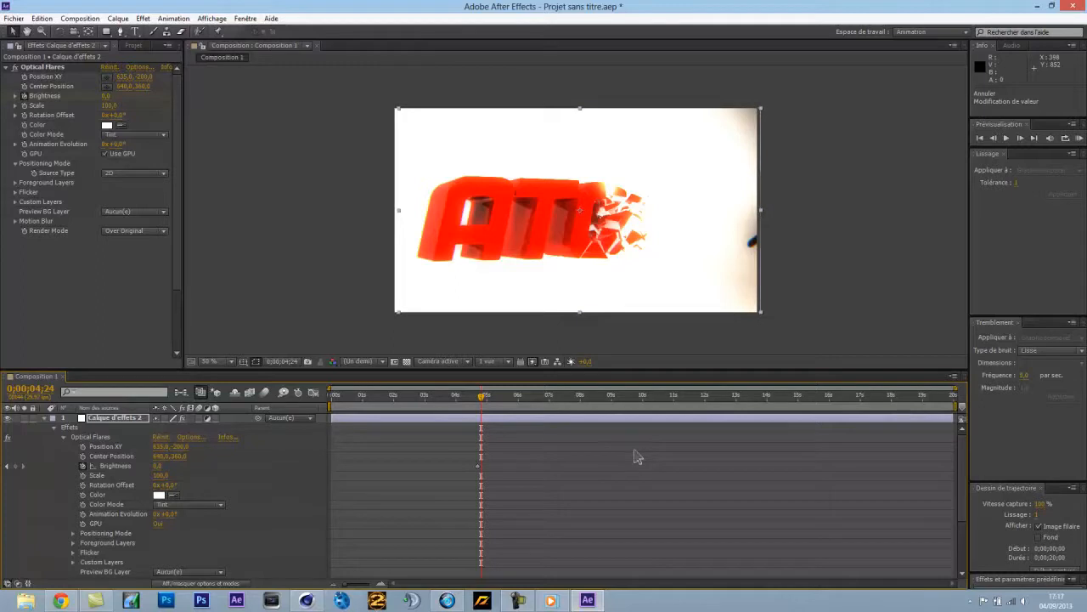
pyautogui.hotkey('ctrl', 'z')
pyautogui.hotkey('ctrl', 'z')
pyautogui.hotkey('ctrl', 'z')
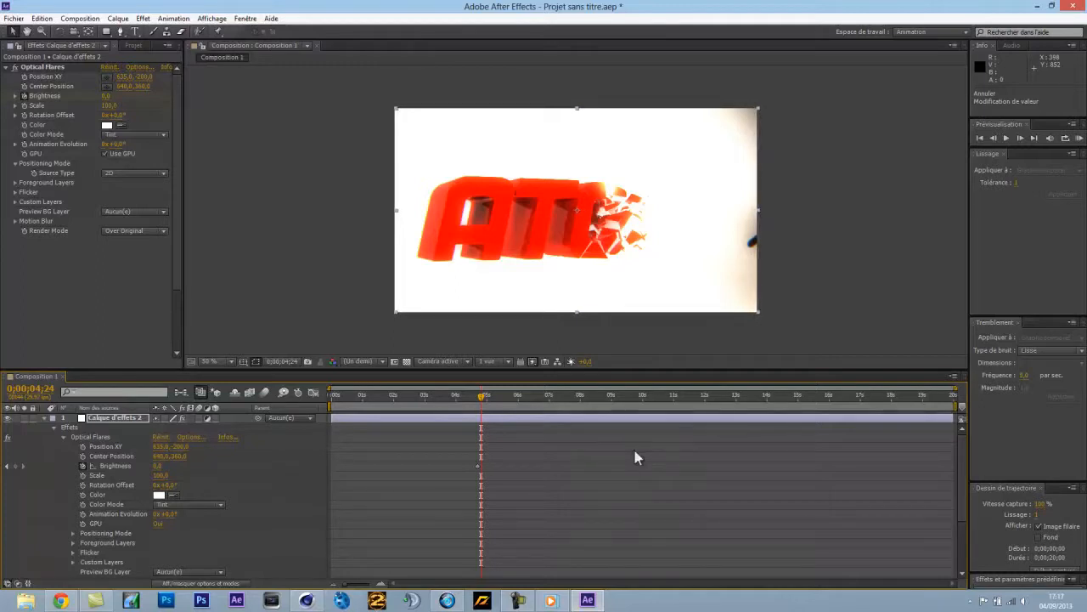
pyautogui.hotkey('ctrl', 'z')
pyautogui.hotkey('ctrl', 'z')
pyautogui.hotkey('ctrl', 'z')
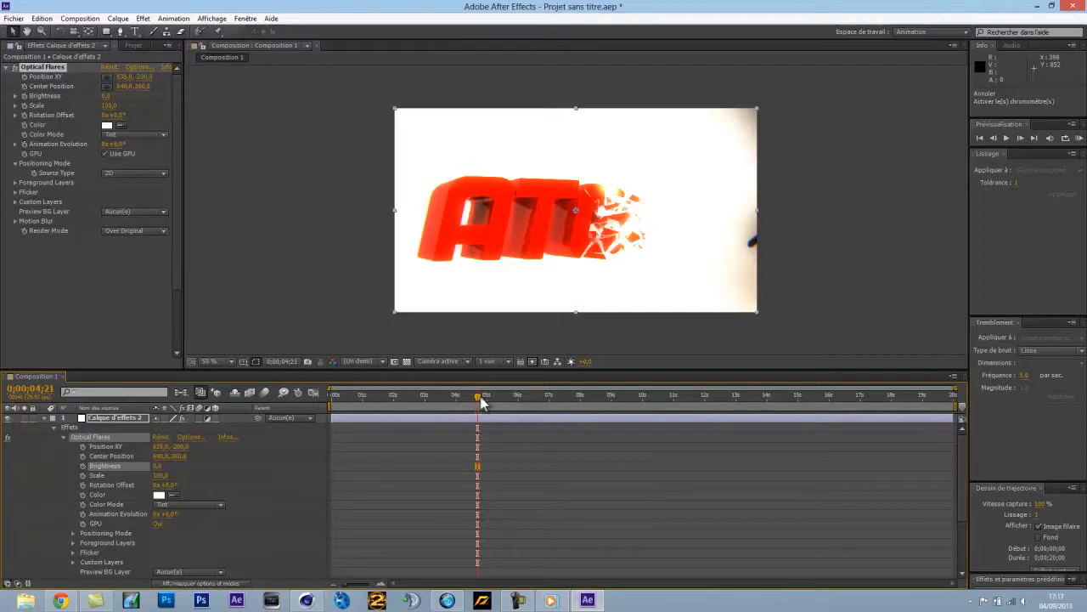
# Set the flare's Brightness to 450 at 0;00;04;24 and start keyframing it there
pyautogui.moveTo(480, 402); pyautogui.dragTo(483, 402)
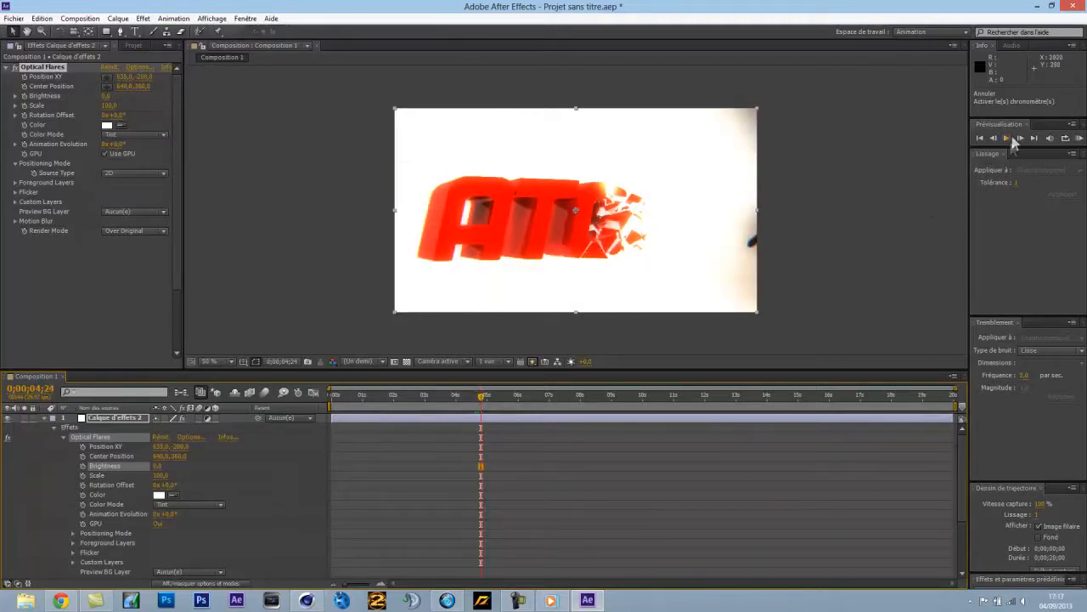
pyautogui.click(1020, 139)
pyautogui.click(994, 138)
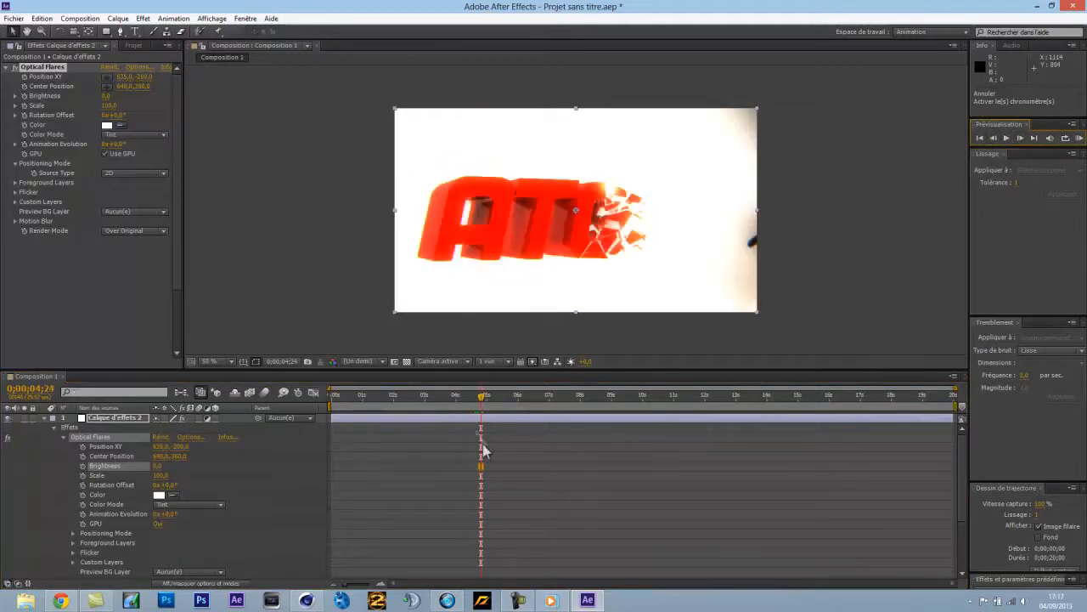
pyautogui.moveTo(106, 96); pyautogui.dragTo(128, 95)
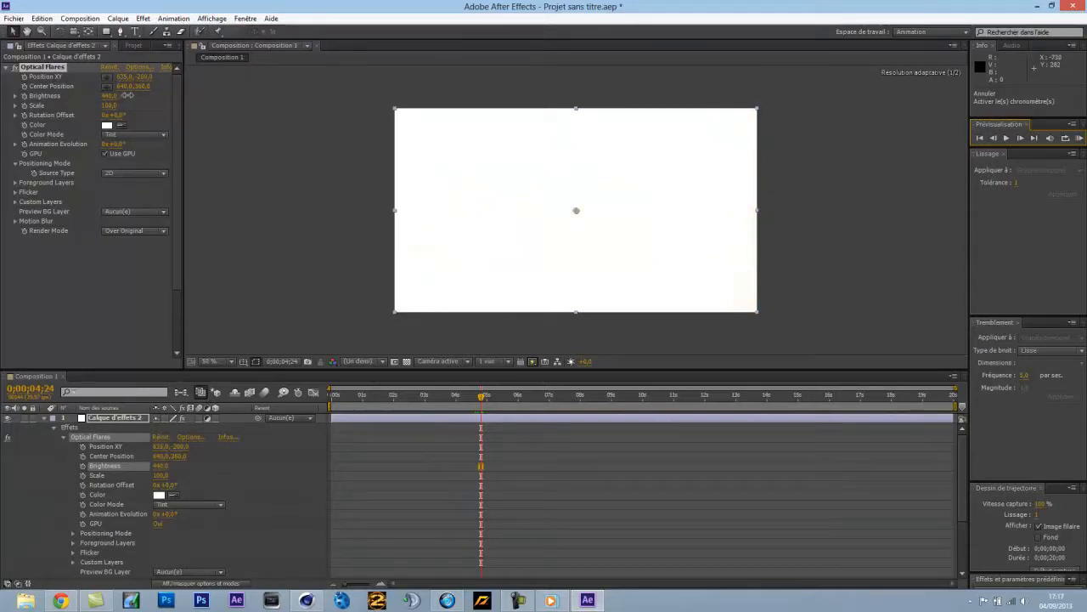
pyautogui.click(109, 96)
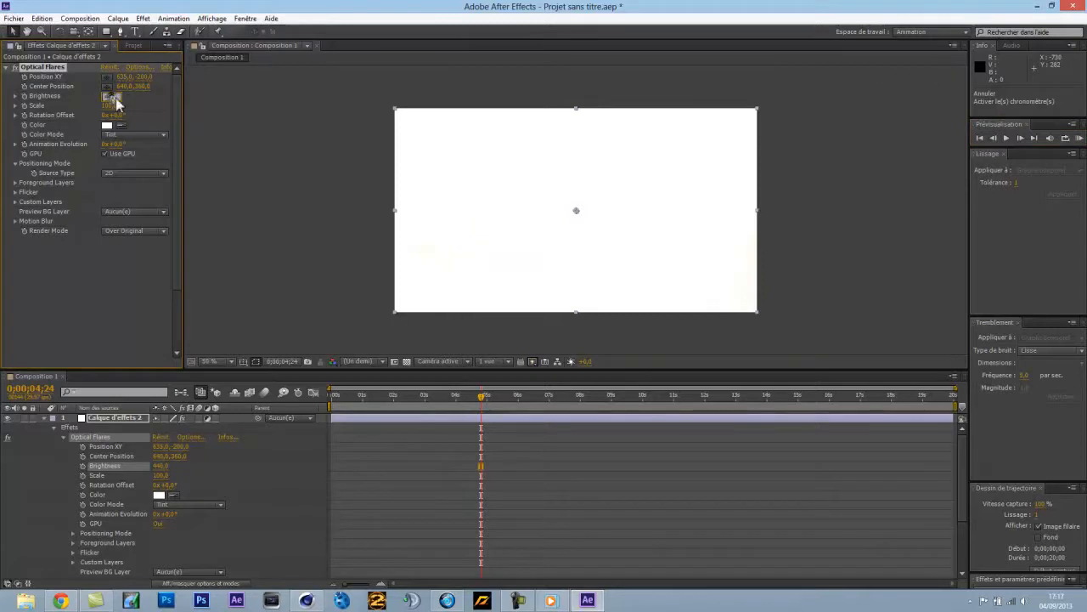
pyautogui.write('450')
pyautogui.press('Return')
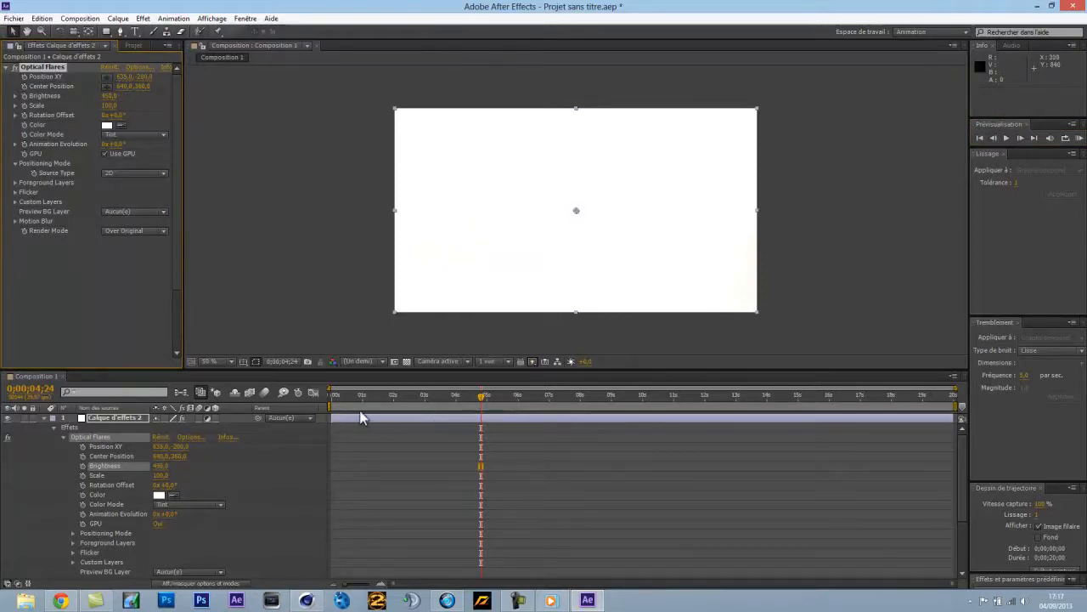
pyautogui.click(83, 466)
# Add a Brightness keyframe of 0 at 0;00;04;19, just before the flash peak
pyautogui.click(478, 400)
pyautogui.click(475, 400)
pyautogui.click(163, 466)
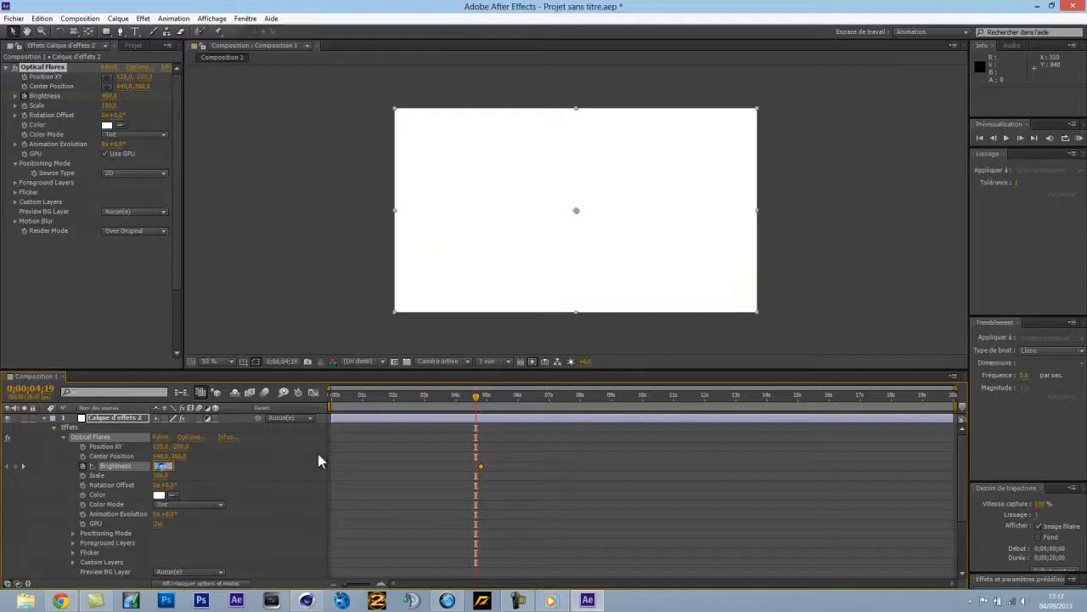
pyautogui.write('0')
pyautogui.press('Return')
# Add a Brightness keyframe of 0 at 0;00;05;01 and shift the first Brightness keyframe to 0;00;04;22
pyautogui.moveTo(475, 401); pyautogui.dragTo(489, 401)
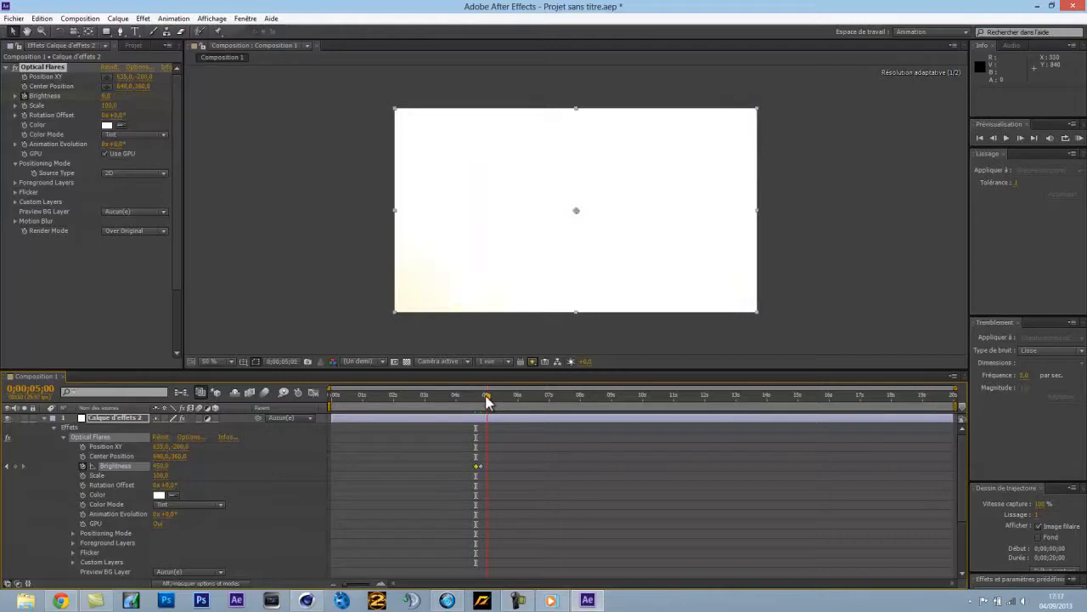
pyautogui.click(163, 466)
pyautogui.write('0')
pyautogui.press('Return')
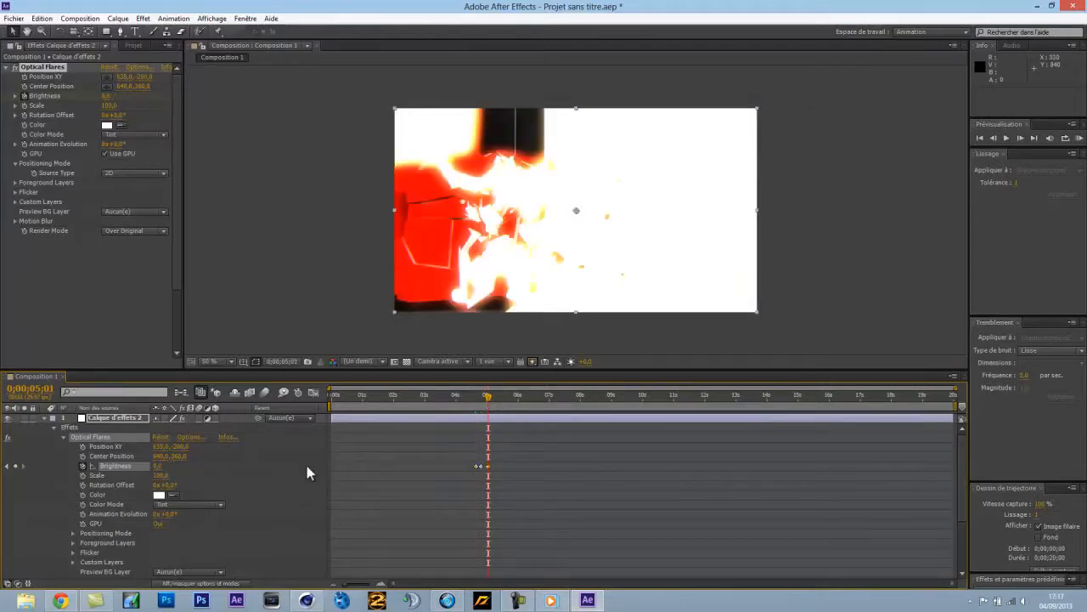
pyautogui.click(478, 466)
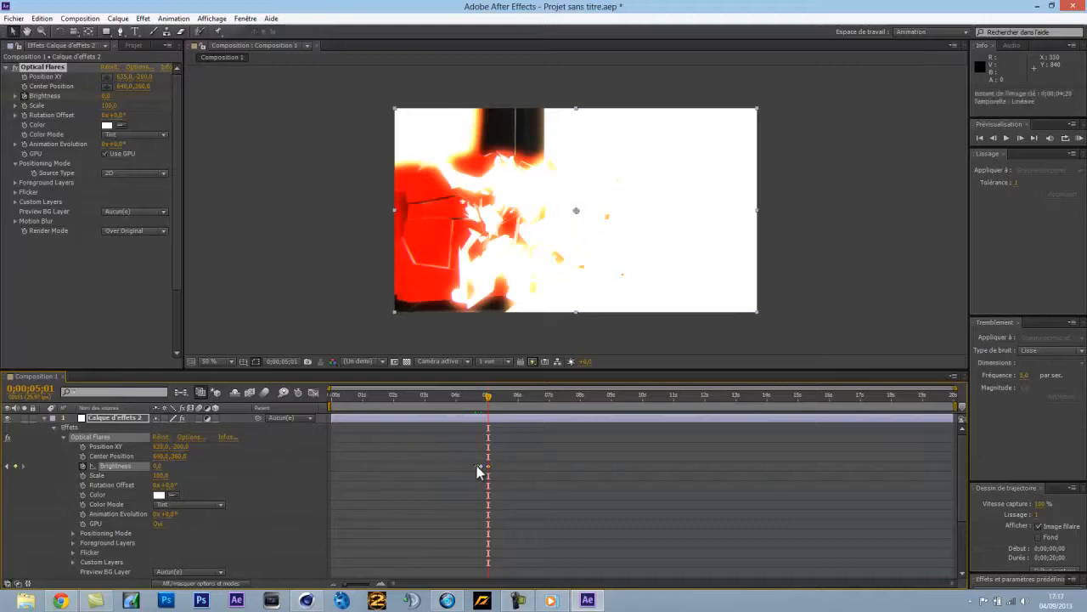
# Find the next shot change and add a Brightness keyframe of 450 at 0;00;07;20
pyautogui.moveTo(492, 411); pyautogui.dragTo(574, 405)
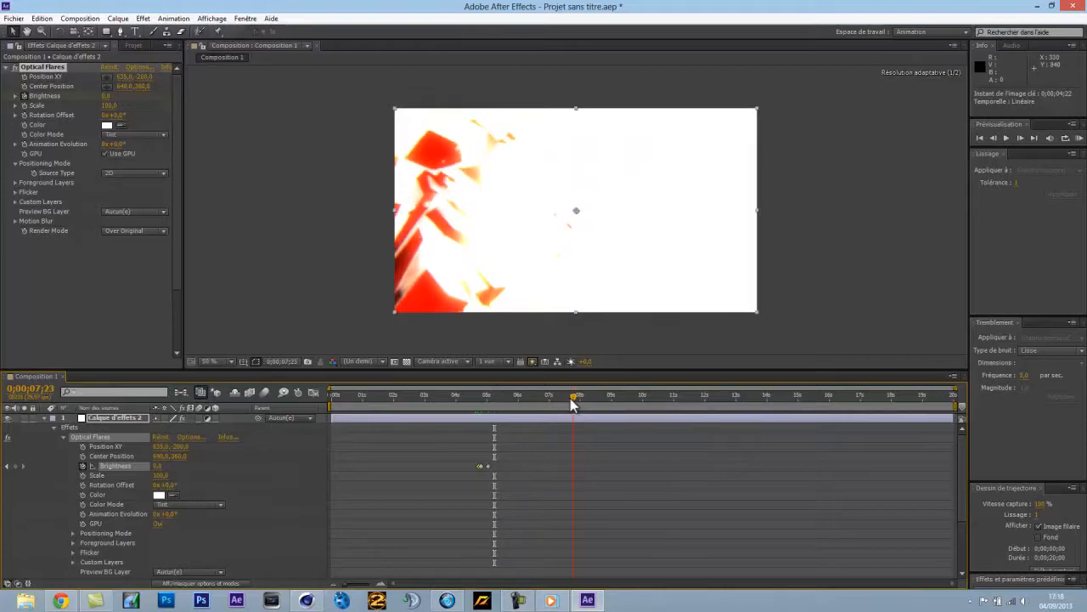
pyautogui.click(993, 139)
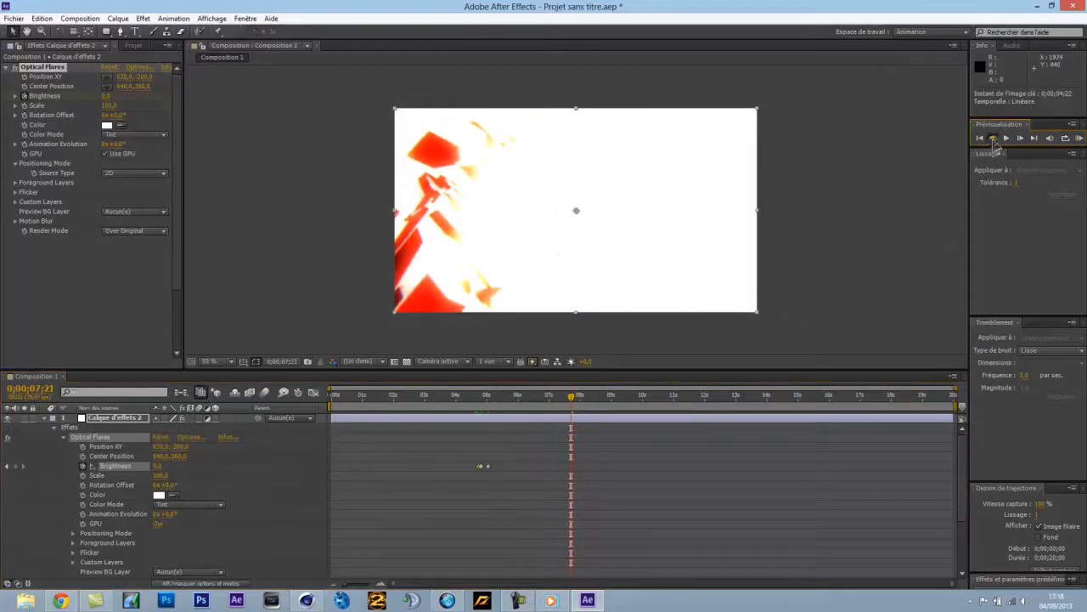
pyautogui.click(993, 140)
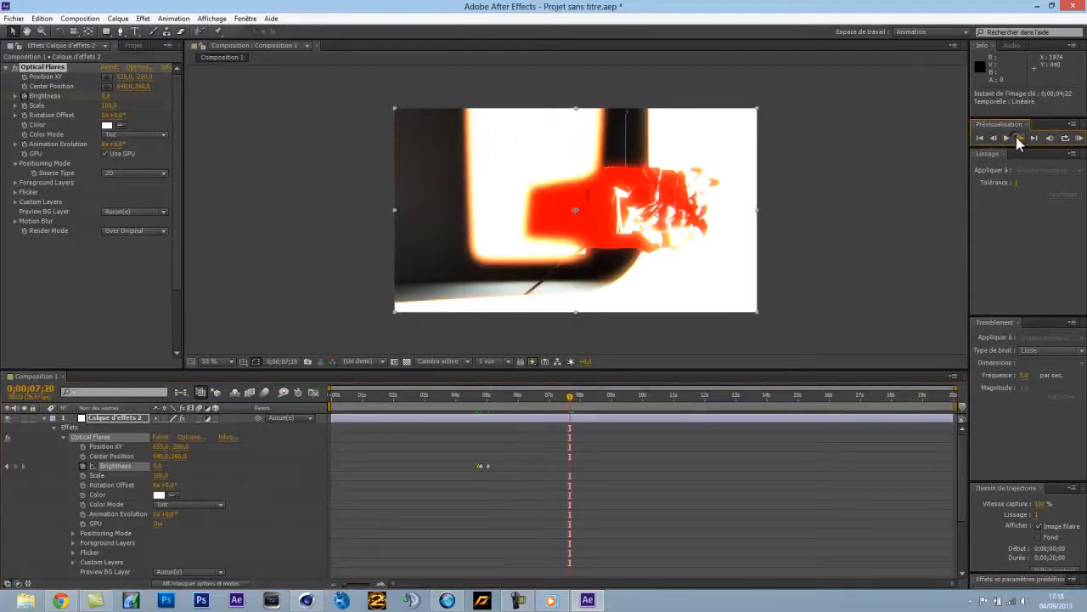
pyautogui.click(1020, 138)
pyautogui.click(993, 138)
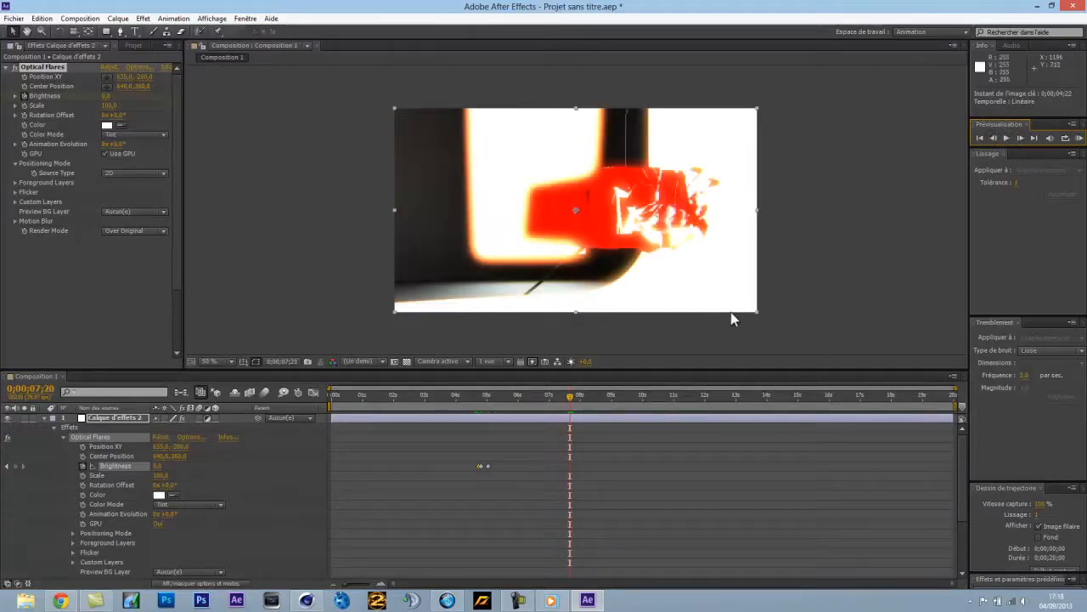
pyautogui.click(105, 96)
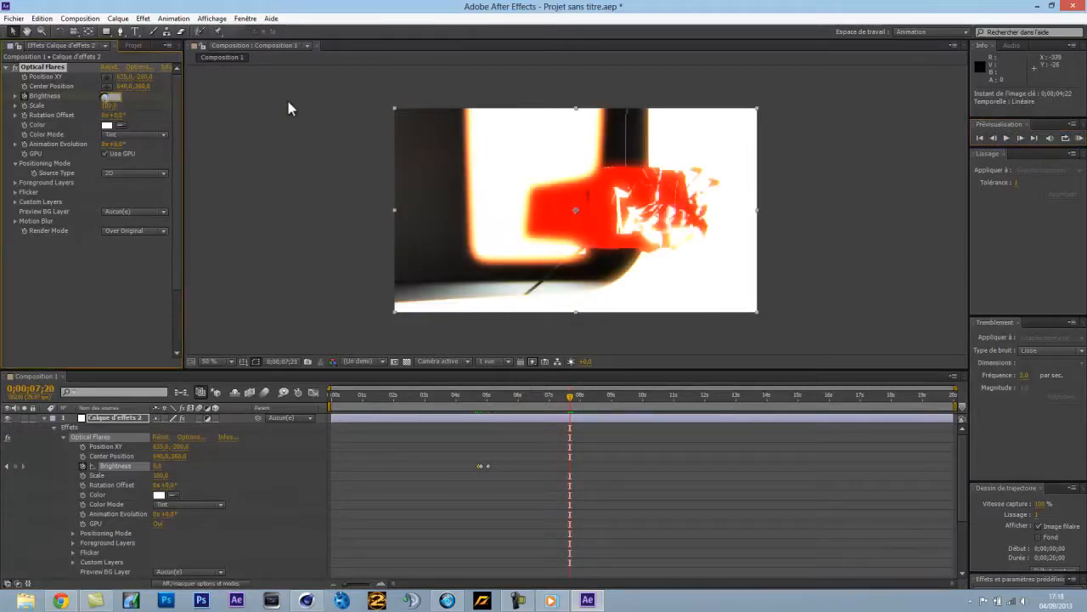
pyautogui.write('450')
pyautogui.press('Return')
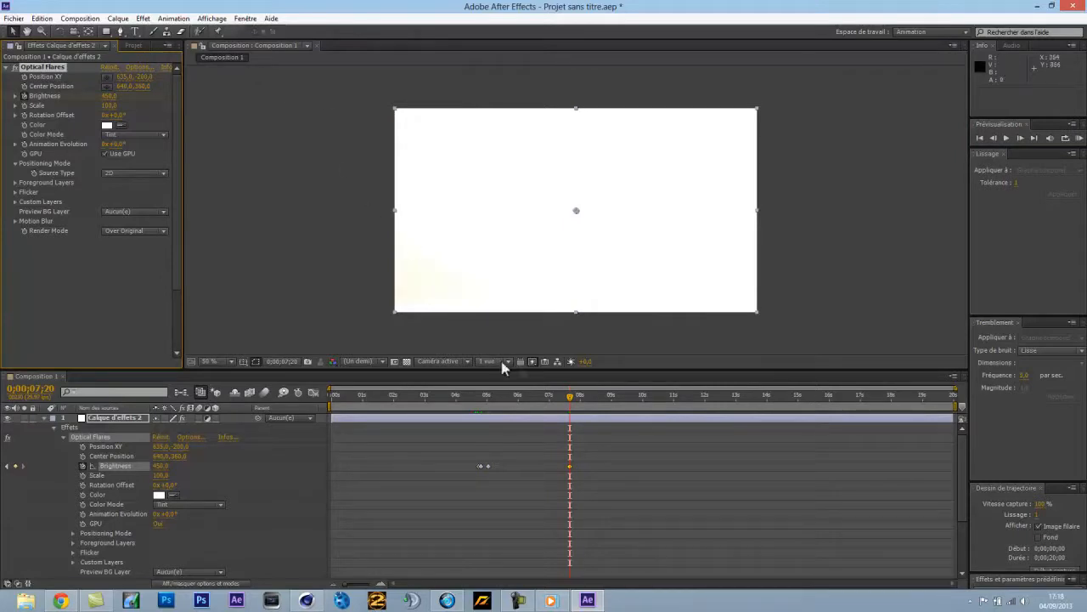
# Add a Brightness keyframe of 0 at 0;00;07;18, just before the second flash peak
pyautogui.moveTo(569, 403); pyautogui.dragTo(568, 403)
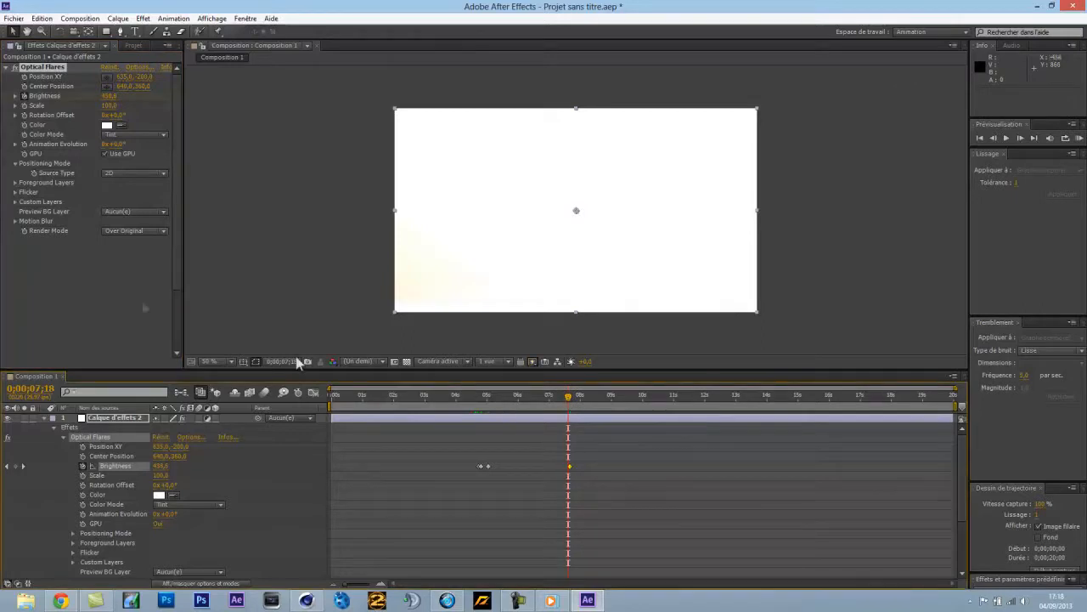
pyautogui.click(114, 96)
pyautogui.write('0')
pyautogui.press('Return')
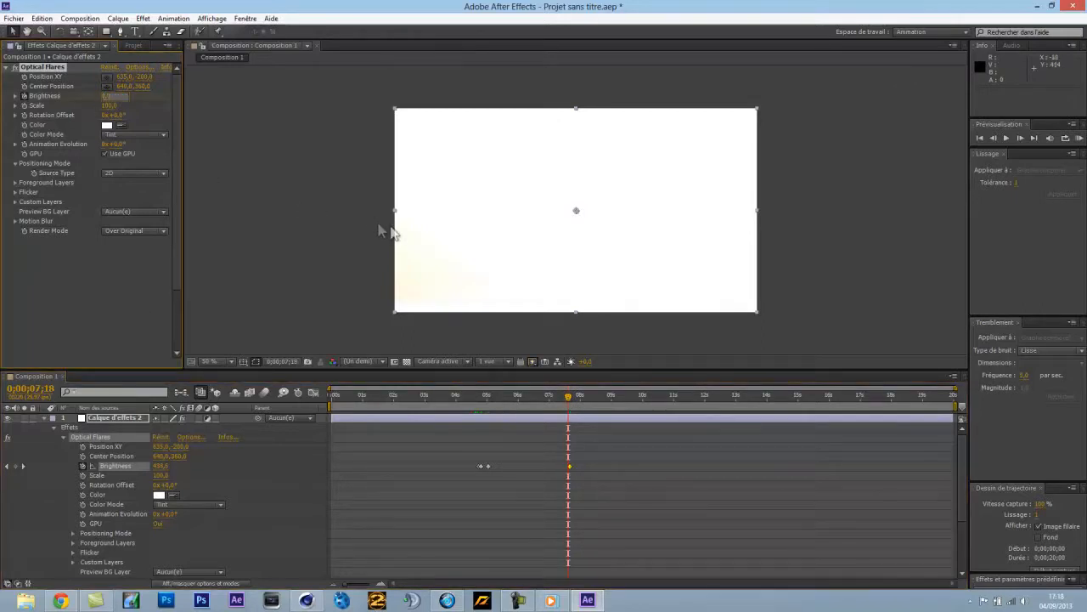
# Undo the last Brightness value change and set the Brightness keyframe at 0;00;07;18 to 0
pyautogui.moveTo(572, 403); pyautogui.dragTo(582, 403)
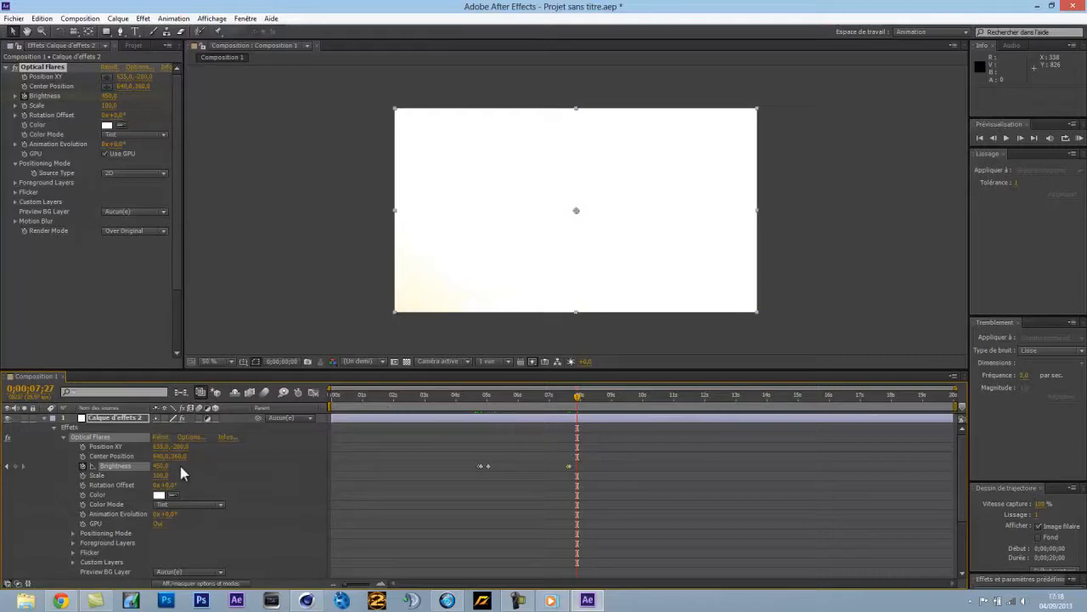
pyautogui.hotkey('ctrl', 'z')
pyautogui.click(167, 467)
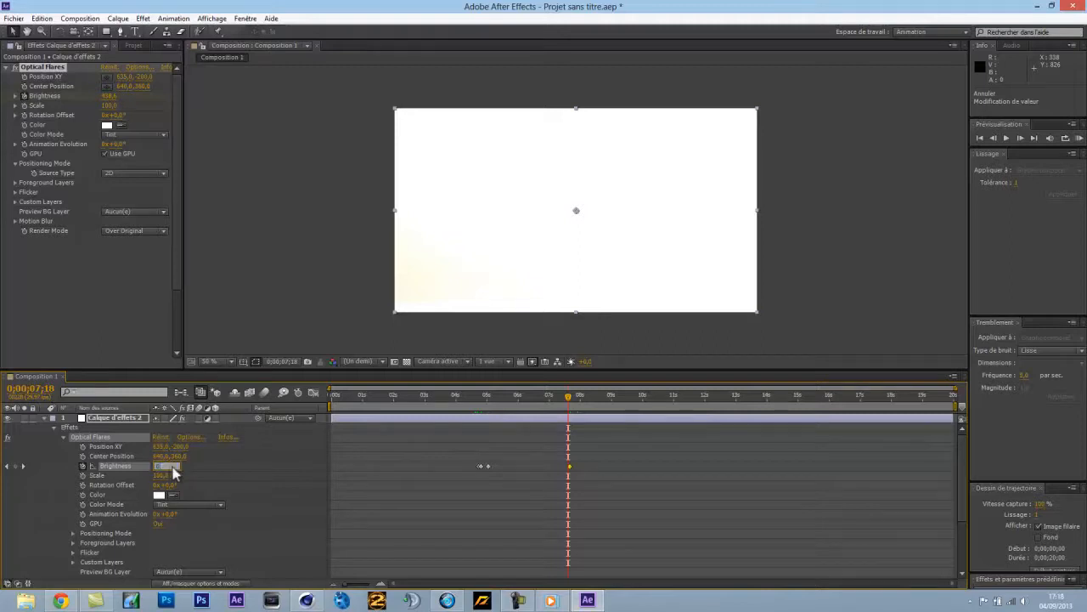
pyautogui.write('0')
pyautogui.press('Return')
# Add a Brightness keyframe of 0 at 0;00;07;29 and shift the keyframe preceding the second flash to 0;00;07;17
pyautogui.moveTo(569, 397); pyautogui.dragTo(580, 403)
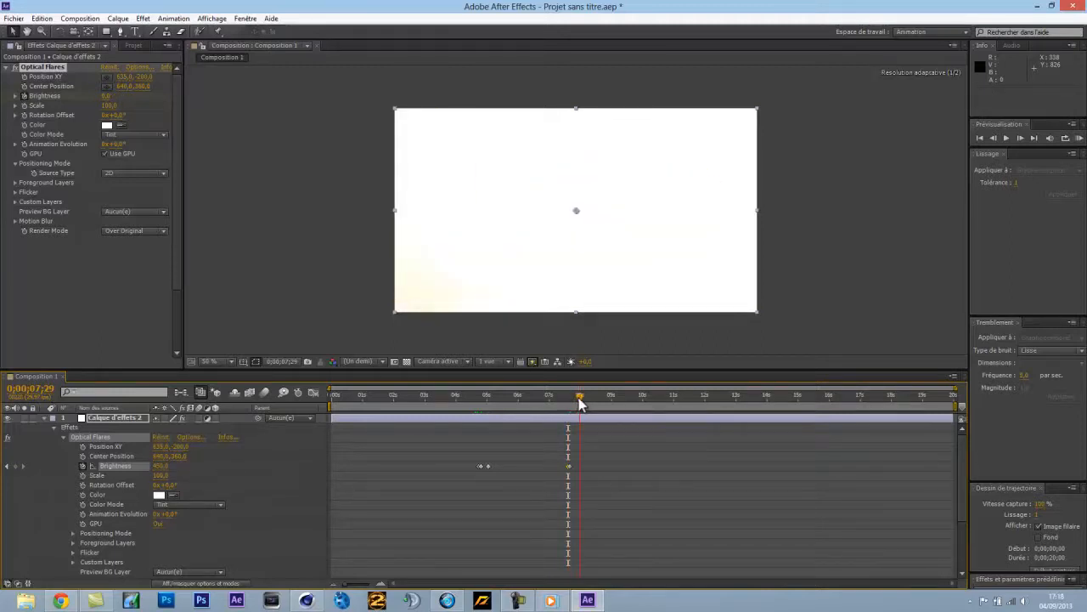
pyautogui.click(158, 467)
pyautogui.write('0')
pyautogui.press('Return')
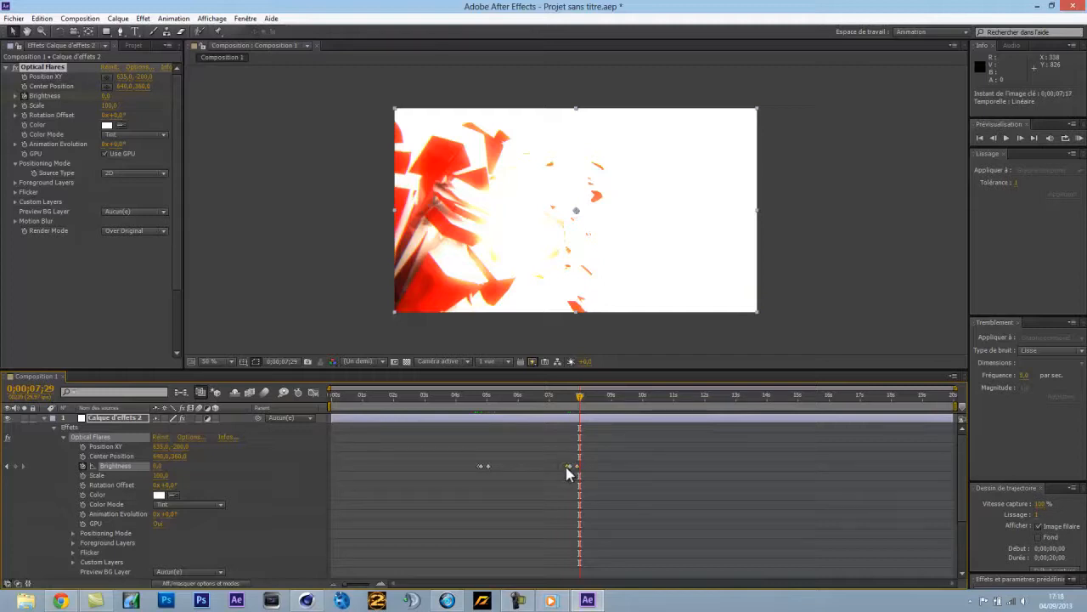
pyautogui.click(565, 465)
pyautogui.moveTo(579, 399); pyautogui.dragTo(688, 405)
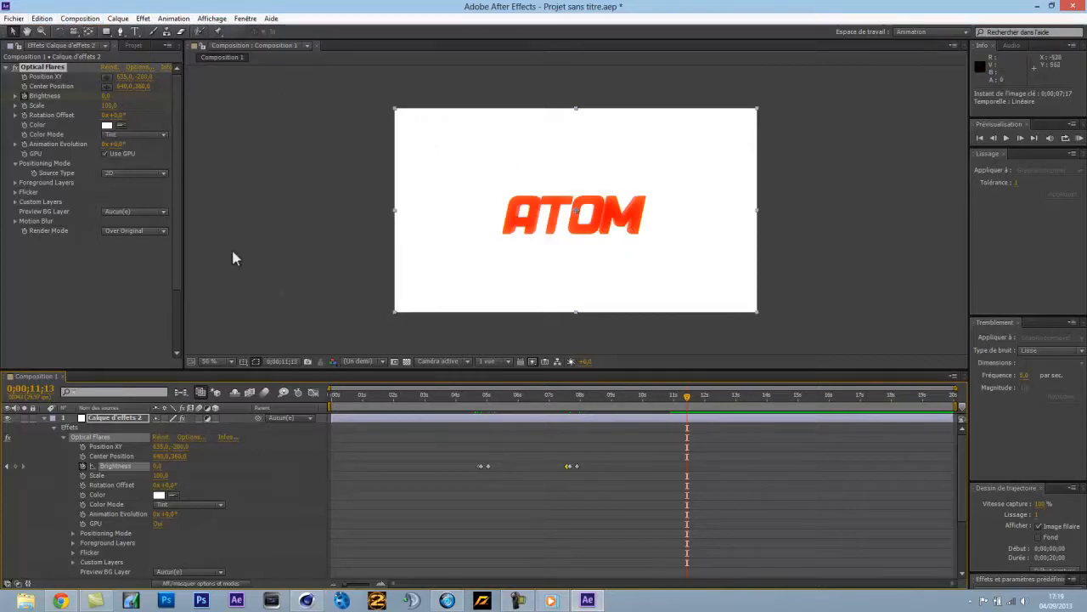
pyautogui.click(118, 17)
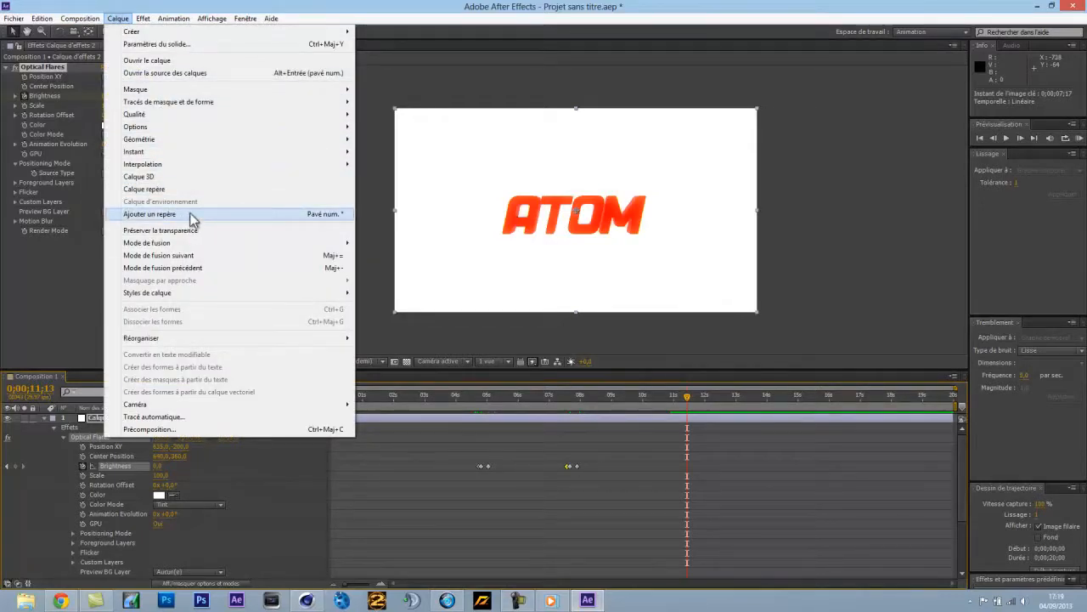
pyautogui.moveTo(209, 162)
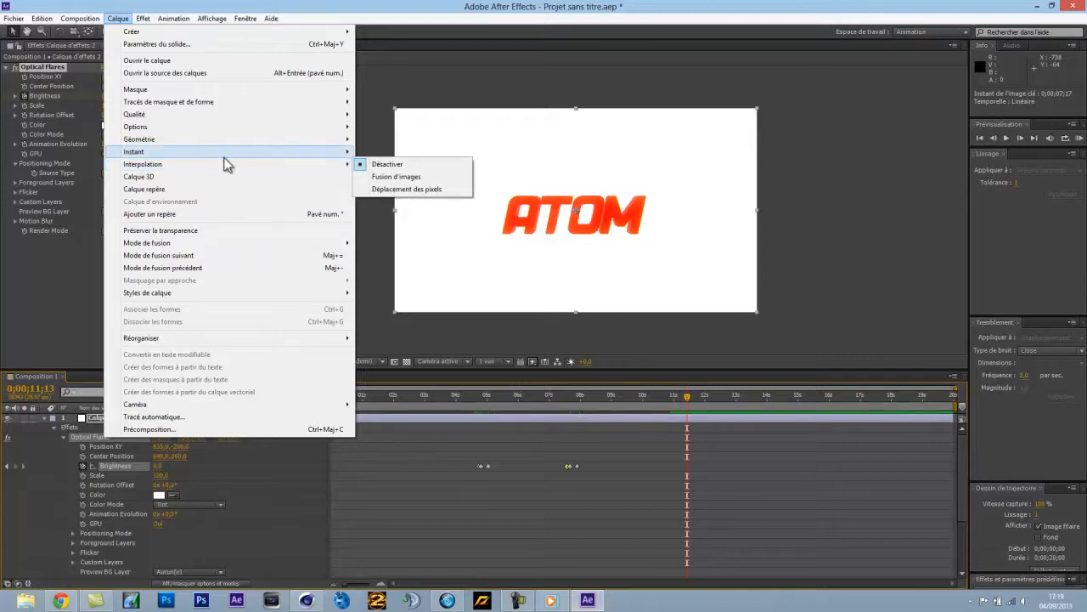
pyautogui.moveTo(127, 31)
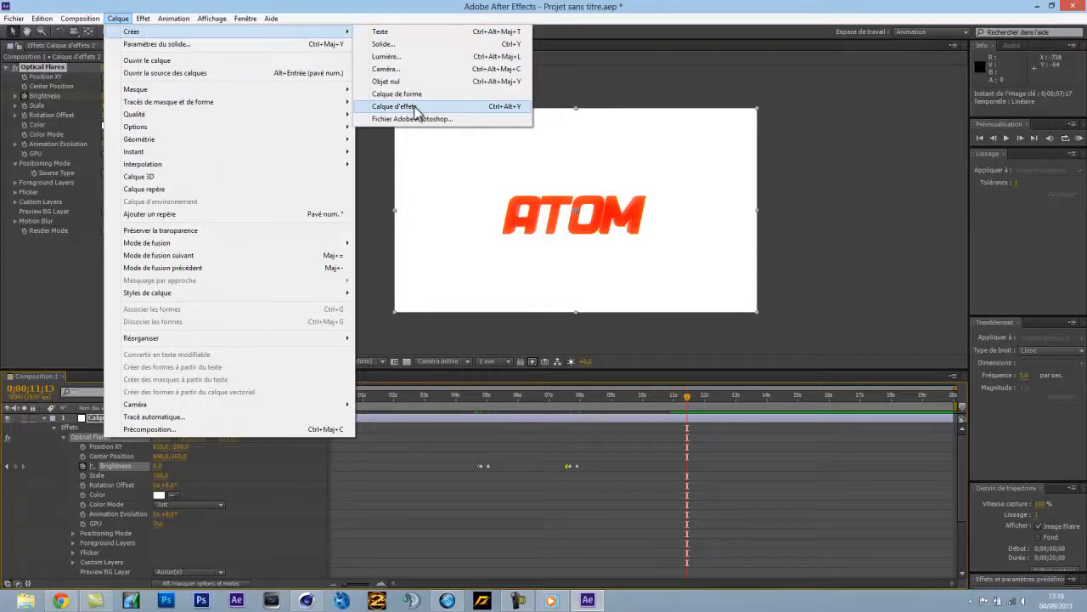
pyautogui.click(370, 158)
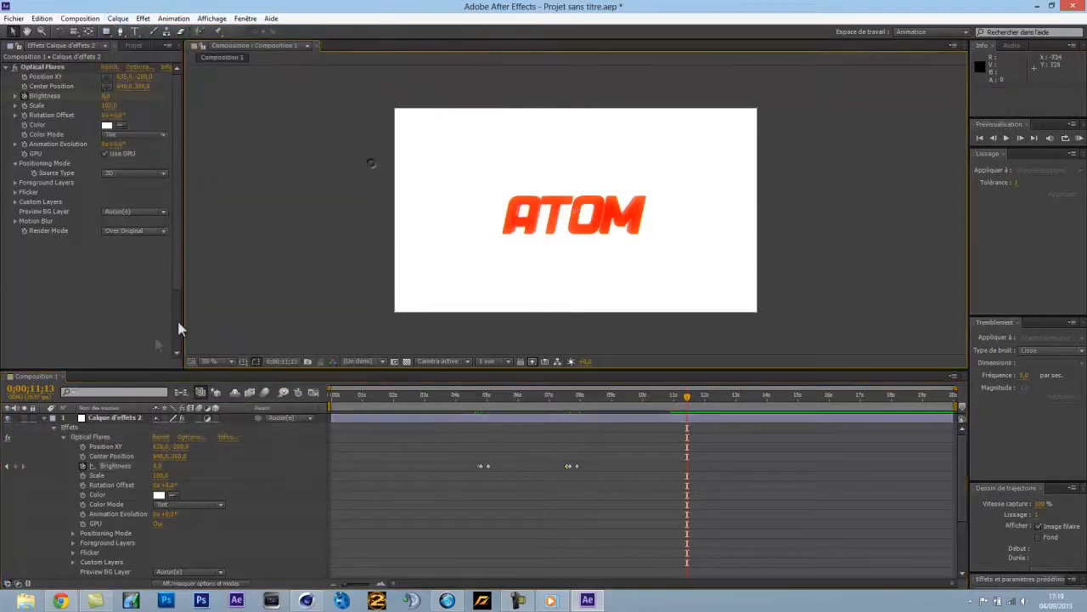
# Add a second copy of c3_0200.png beneath the existing one and align its start to 0;00;10;27
pyautogui.click(45, 420)
pyautogui.click(106, 467)
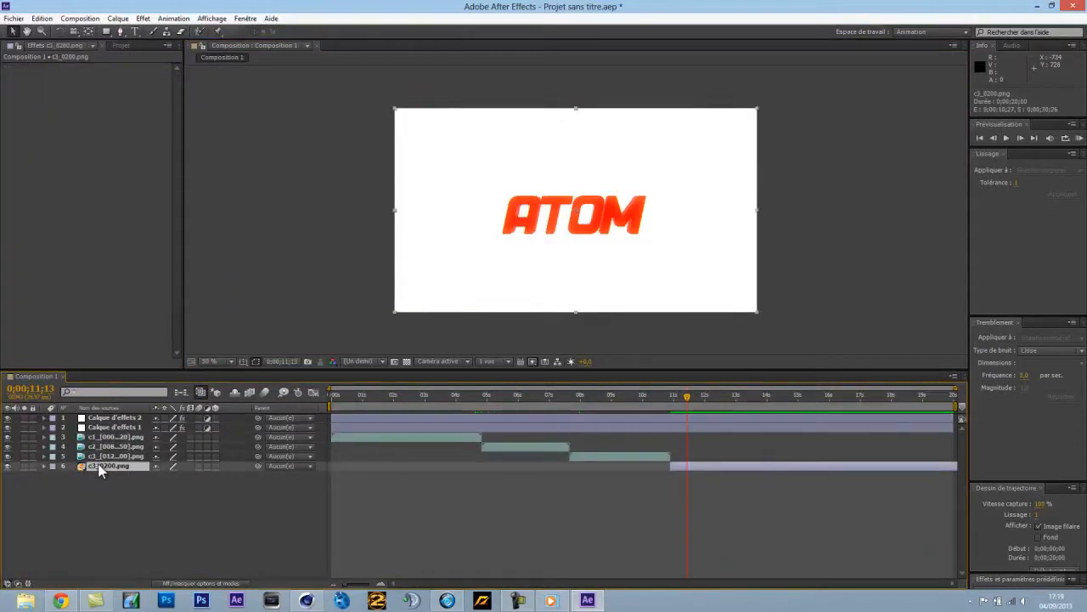
pyautogui.click(120, 45)
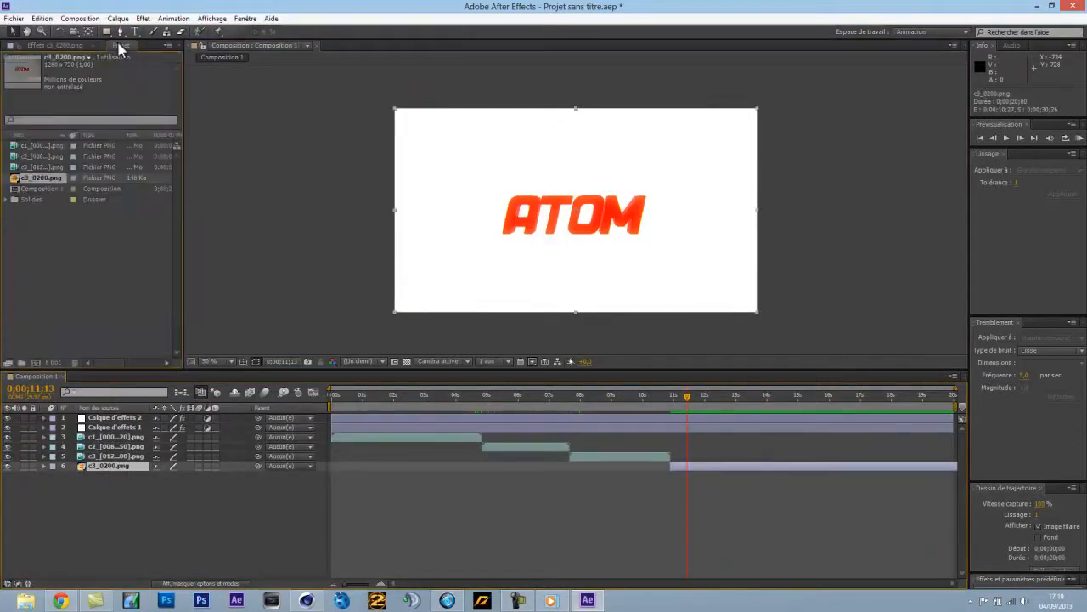
pyautogui.moveTo(41, 178); pyautogui.dragTo(118, 482)
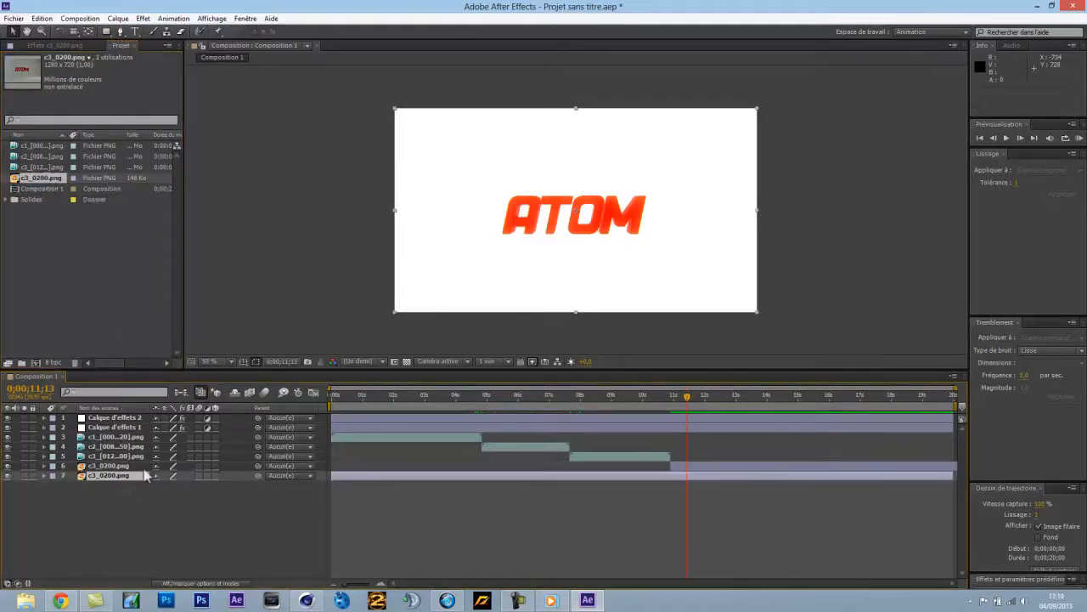
pyautogui.moveTo(376, 477); pyautogui.dragTo(709, 493)
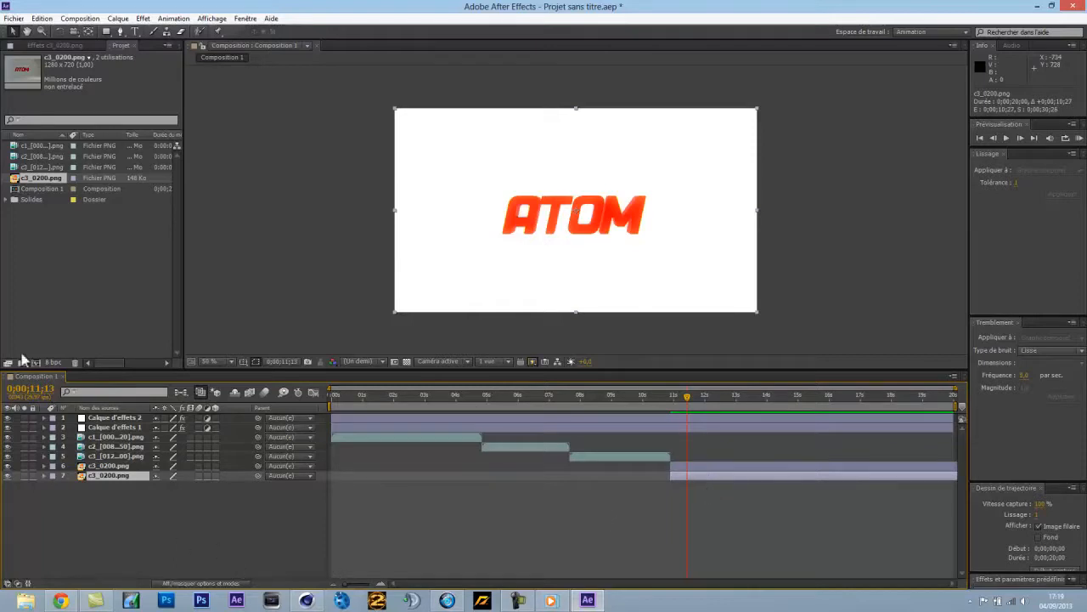
# Apply the CC Lens effect to the upper c3_0200.png layer and reduce its Size to 0
pyautogui.click(102, 466)
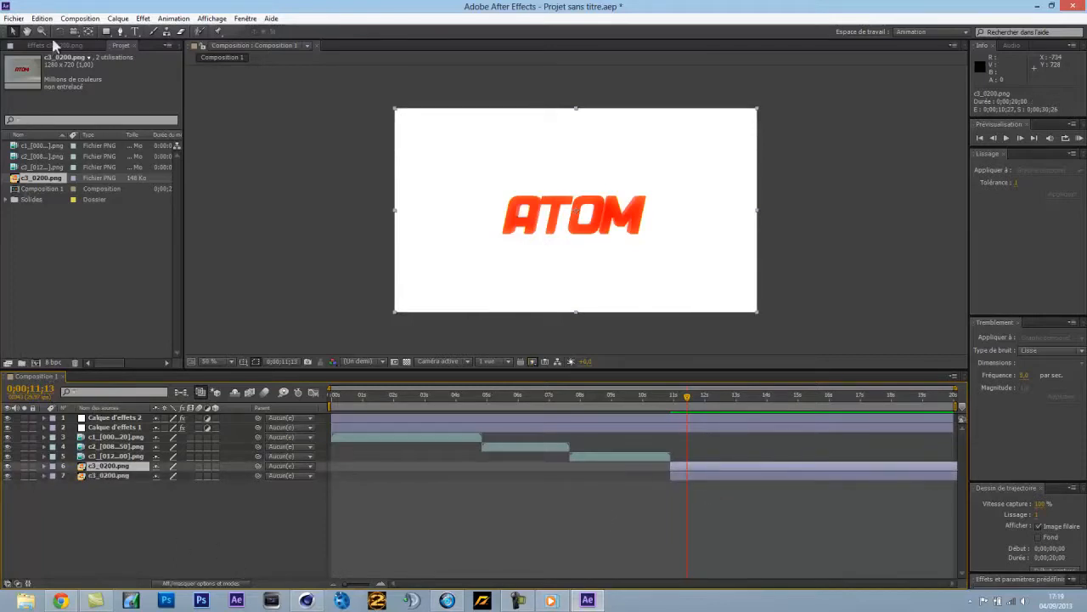
pyautogui.click(144, 18)
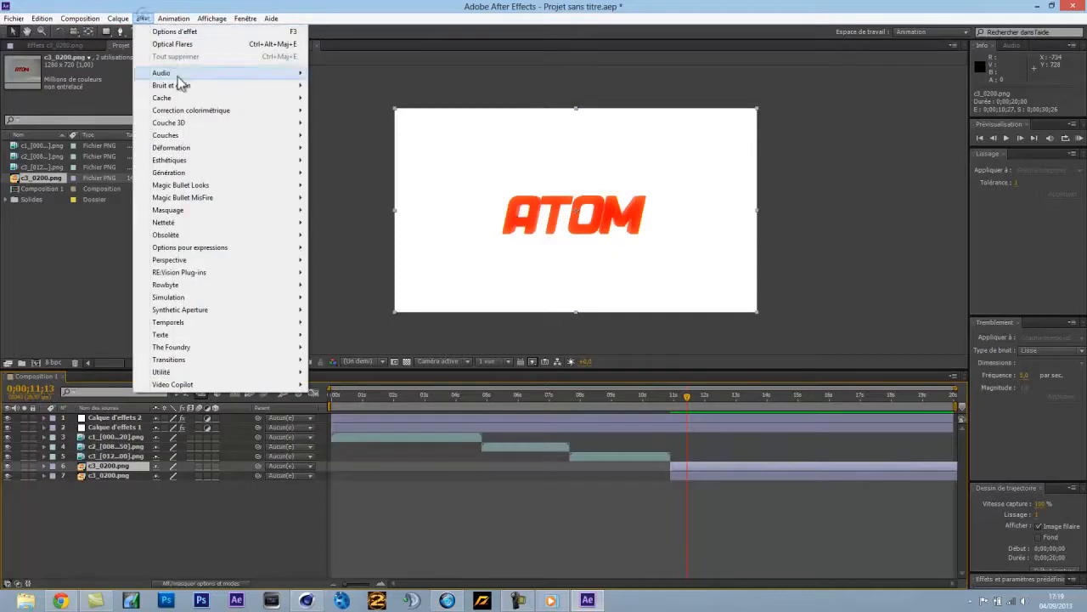
pyautogui.moveTo(205, 167)
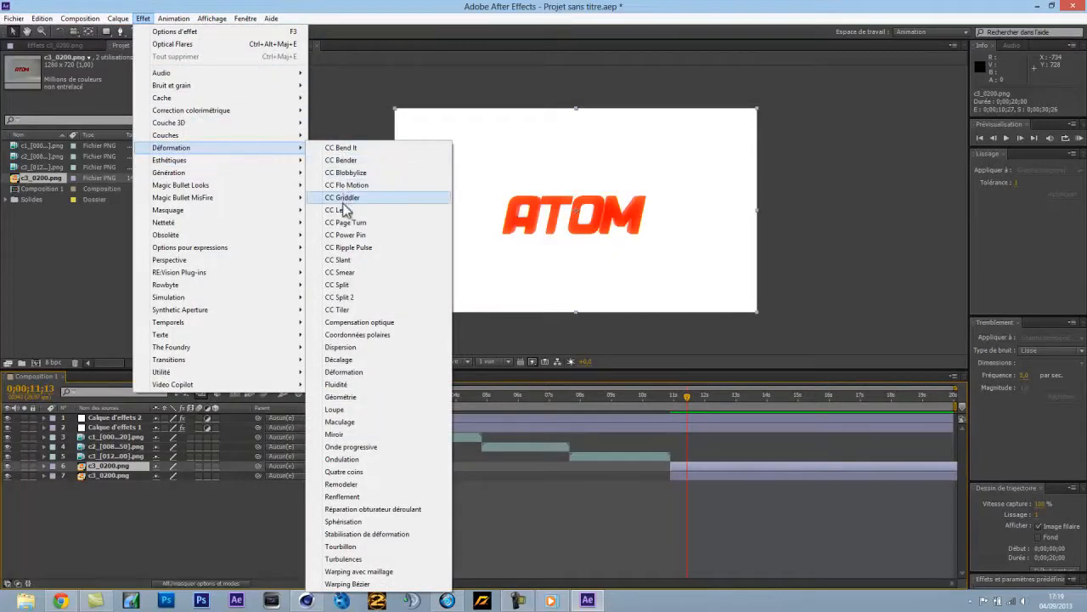
pyautogui.click(344, 211)
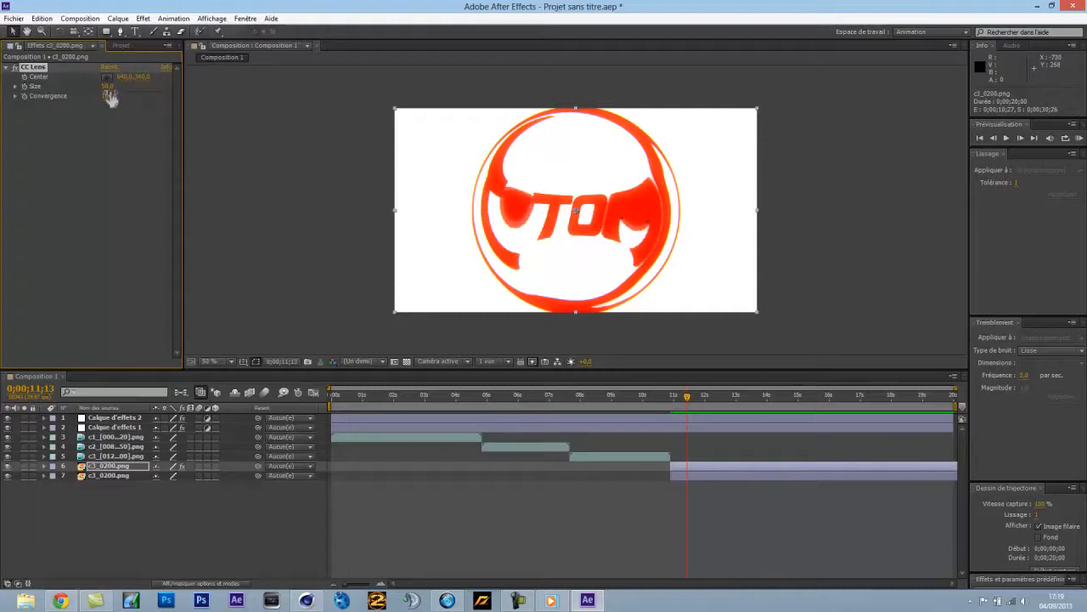
pyautogui.moveTo(107, 87); pyautogui.dragTo(83, 95)
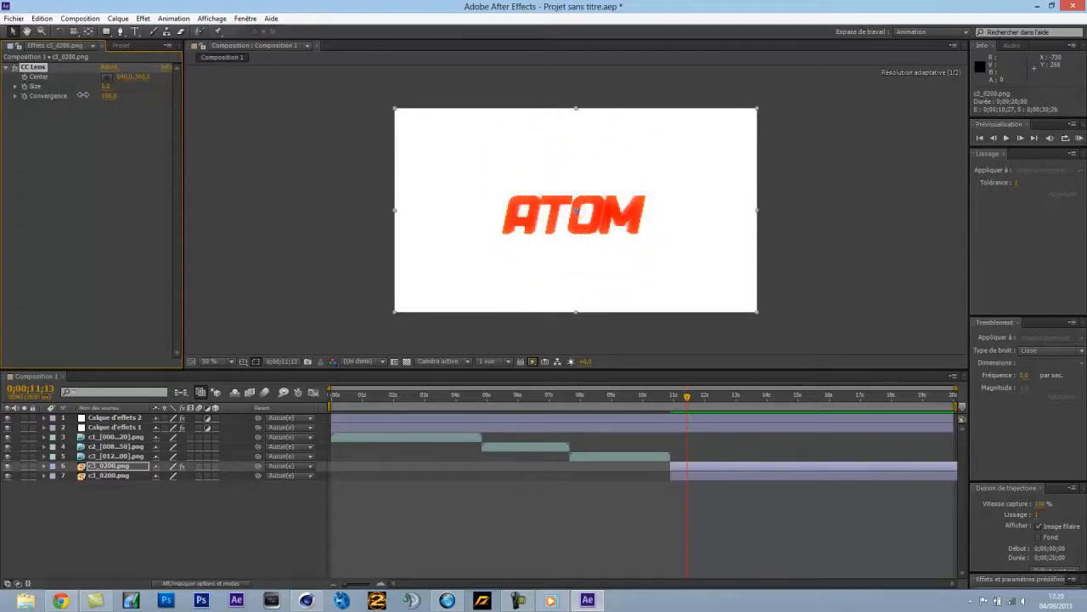
# Set the CC Lens Size to 120 at 0;00;10;27 and enable keyframing for Size
pyautogui.moveTo(686, 393)
pyautogui.mouseDown()
pyautogui.moveTo(643, 394)
pyautogui.moveTo(668, 396)
pyautogui.mouseUp()
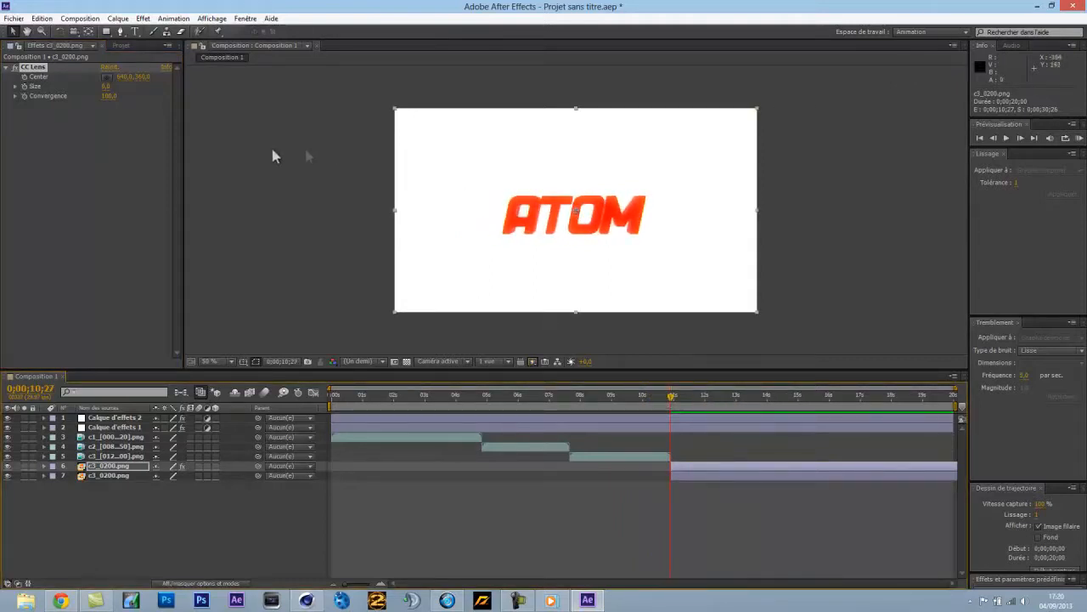
pyautogui.moveTo(105, 88); pyautogui.dragTo(189, 102)
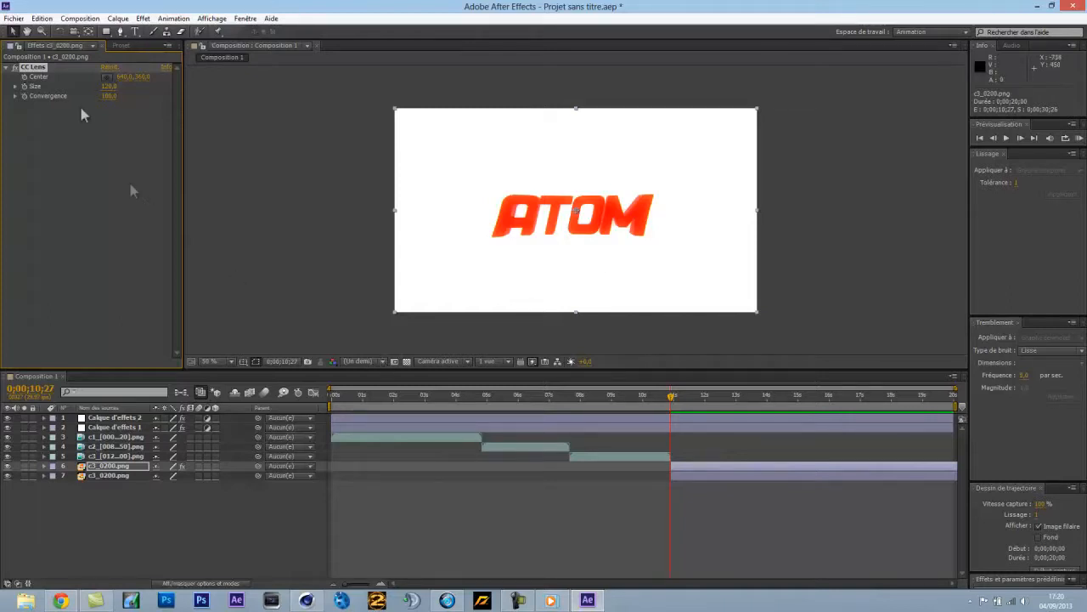
pyautogui.click(111, 87)
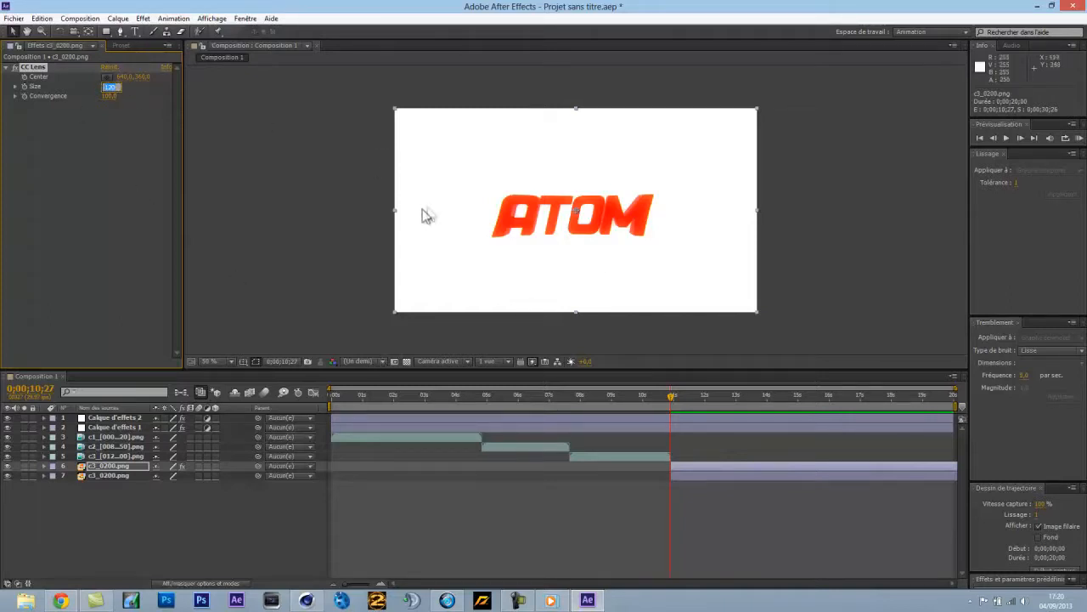
pyautogui.click(139, 181)
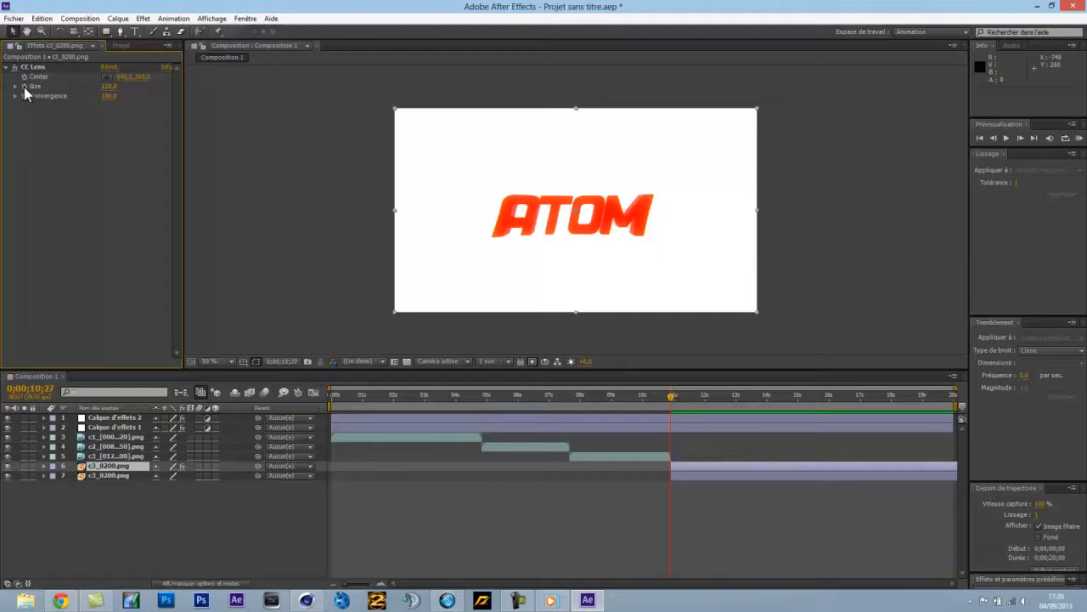
pyautogui.click(24, 86)
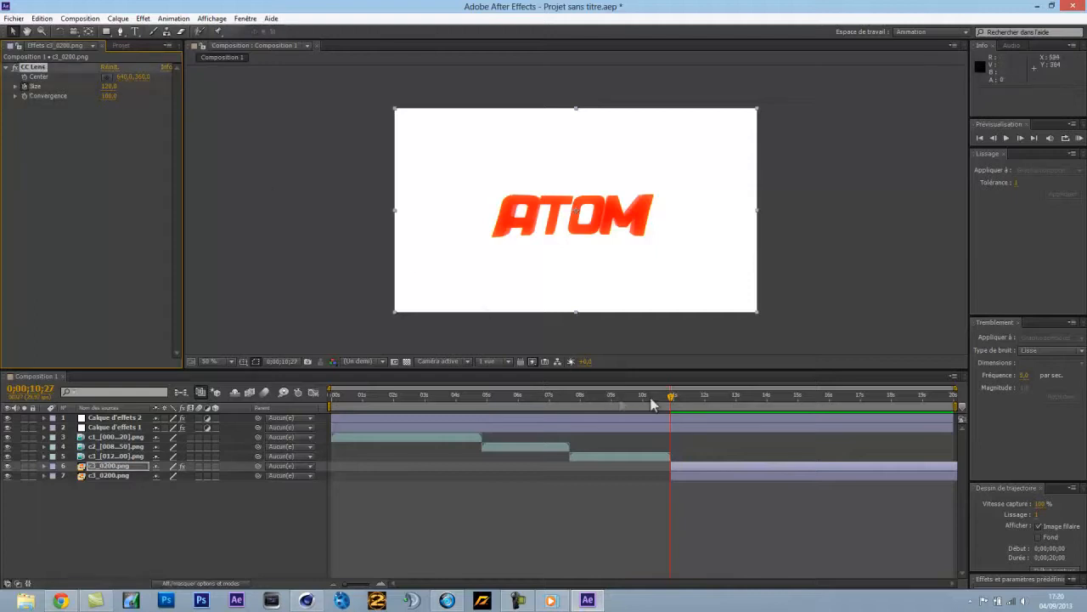
# Add a CC Lens Size keyframe of 500 at 0;00;12;21
pyautogui.moveTo(672, 401); pyautogui.dragTo(726, 403)
pyautogui.click(111, 87)
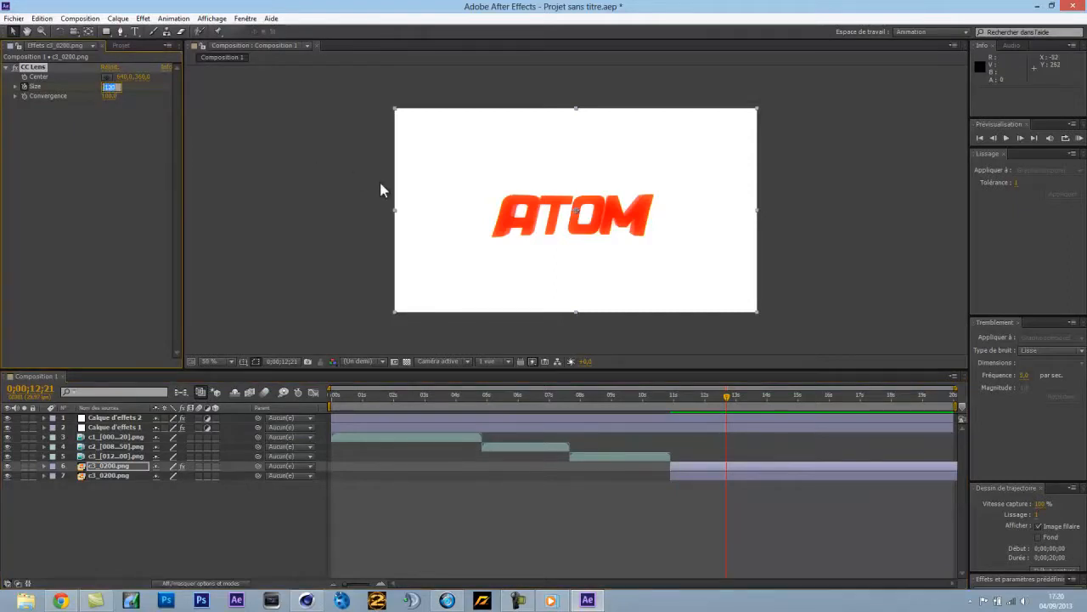
pyautogui.press('Return')
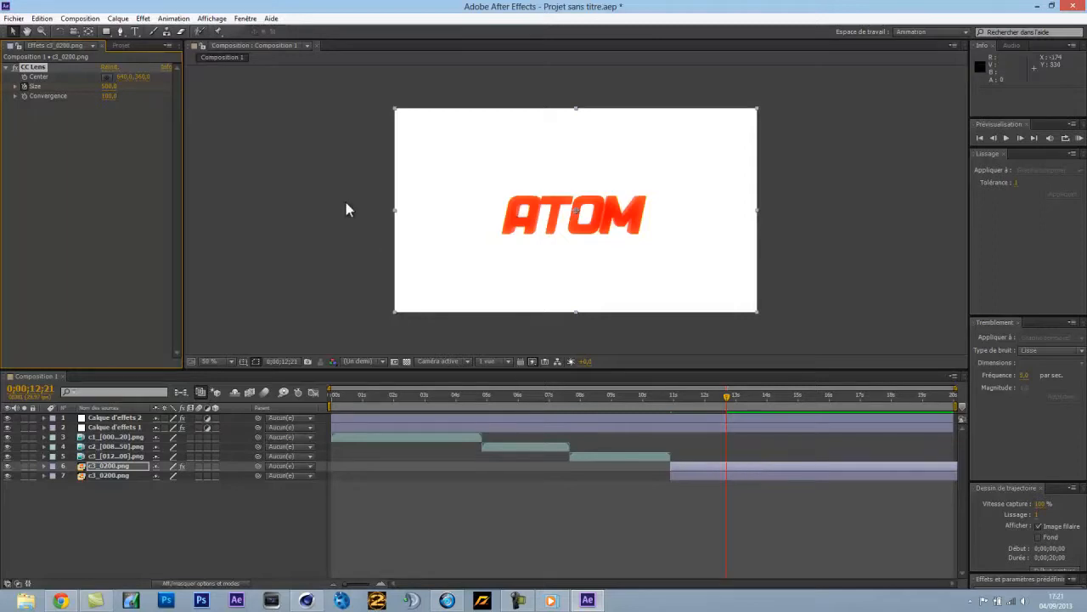
# Render a RAM preview of the whole composition and play it back to check the transitions and lens effect
pyautogui.click(79, 18)
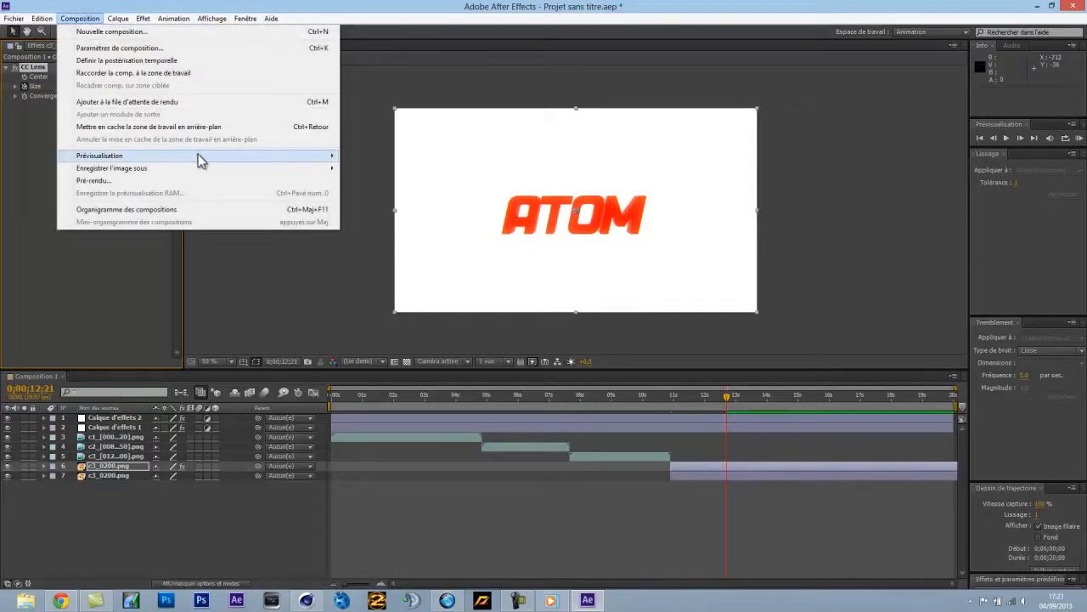
pyautogui.click(364, 153)
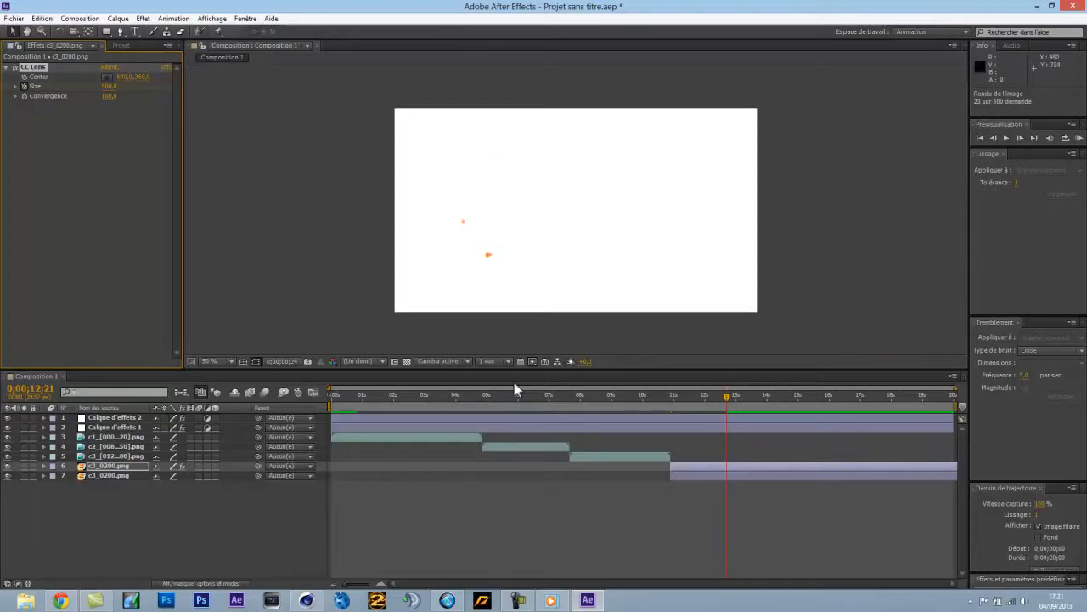
pyautogui.click(510, 603)
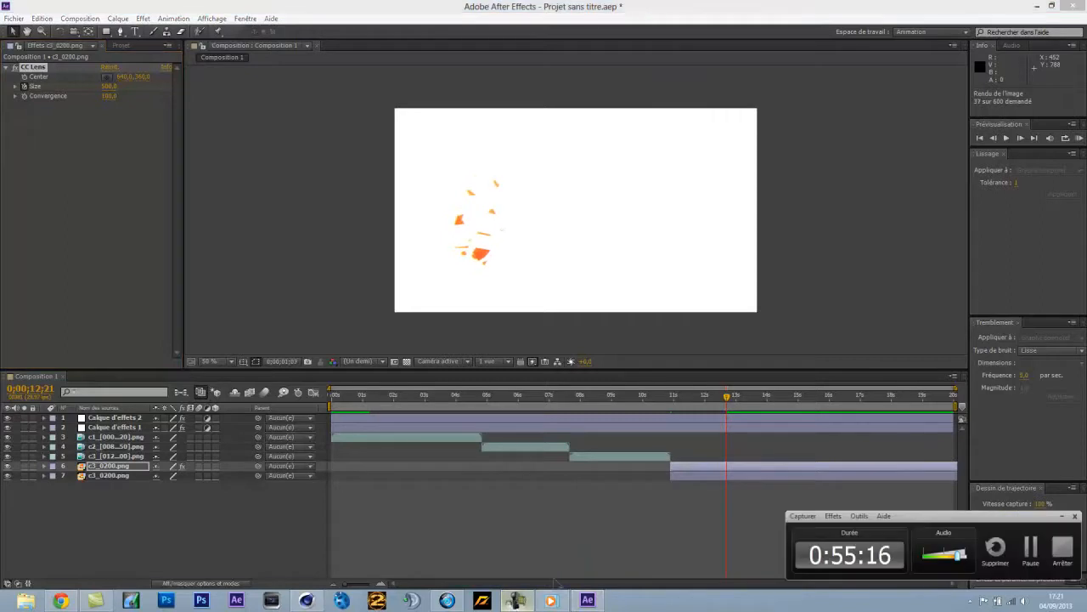
pyautogui.click(1033, 554)
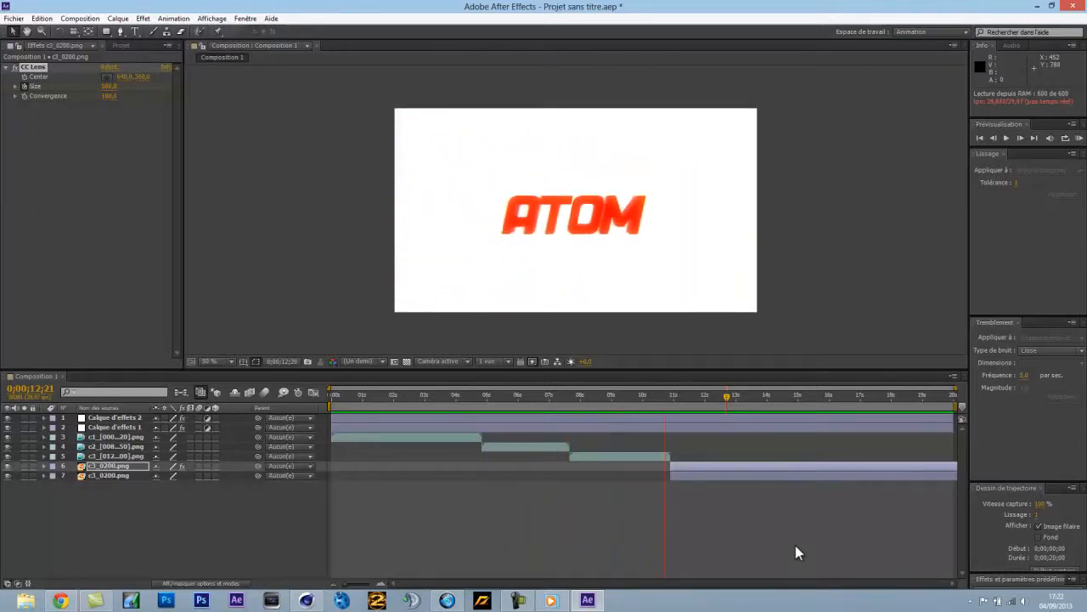
pyautogui.press('space')
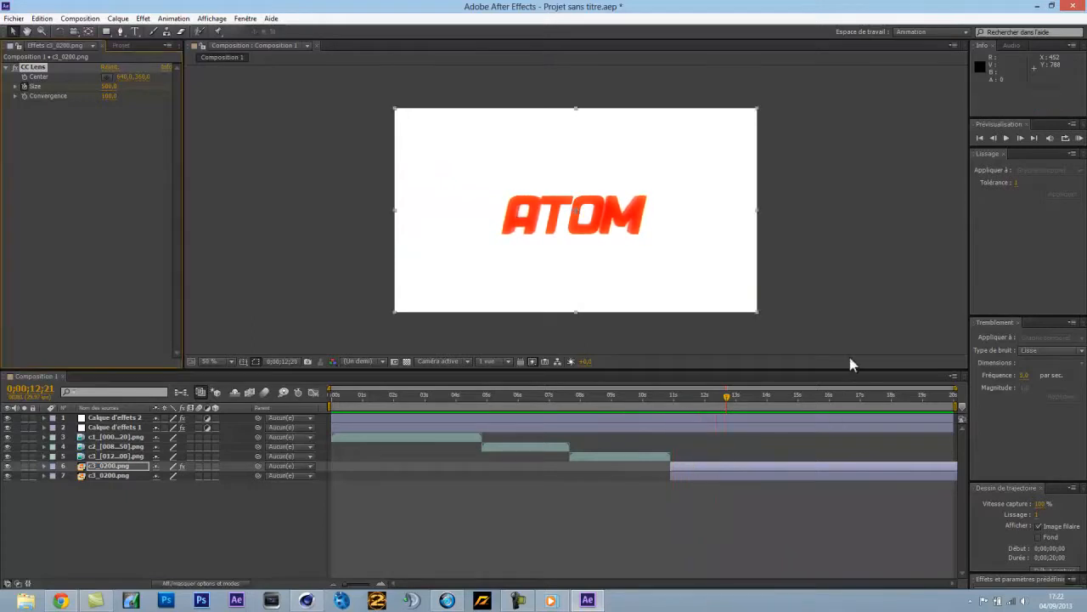
# Shorten the work area to a duration of 0;00;15;01 and move the second CC Lens Size keyframe to 0;00;15;01
pyautogui.click(43, 466)
pyautogui.click(44, 467)
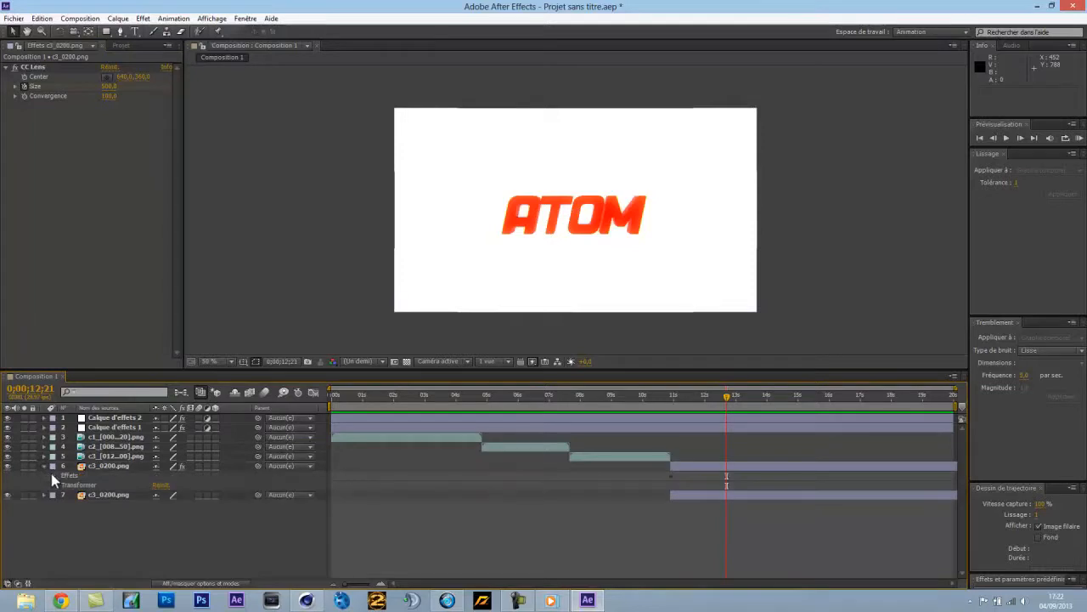
pyautogui.click(53, 484)
pyautogui.click(53, 484)
pyautogui.click(53, 475)
pyautogui.click(63, 484)
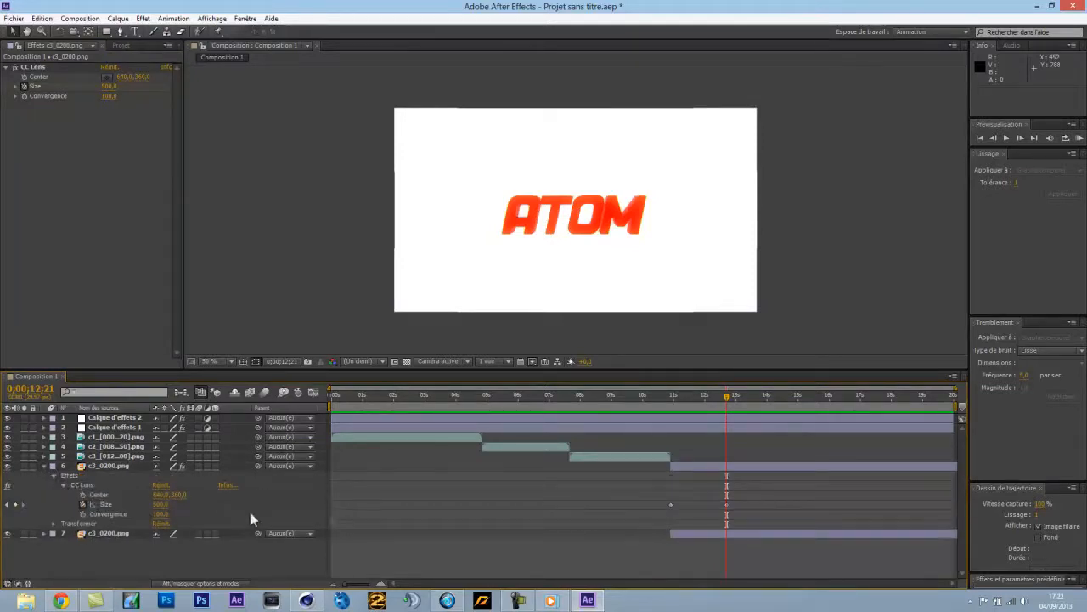
pyautogui.moveTo(731, 506); pyautogui.dragTo(790, 507)
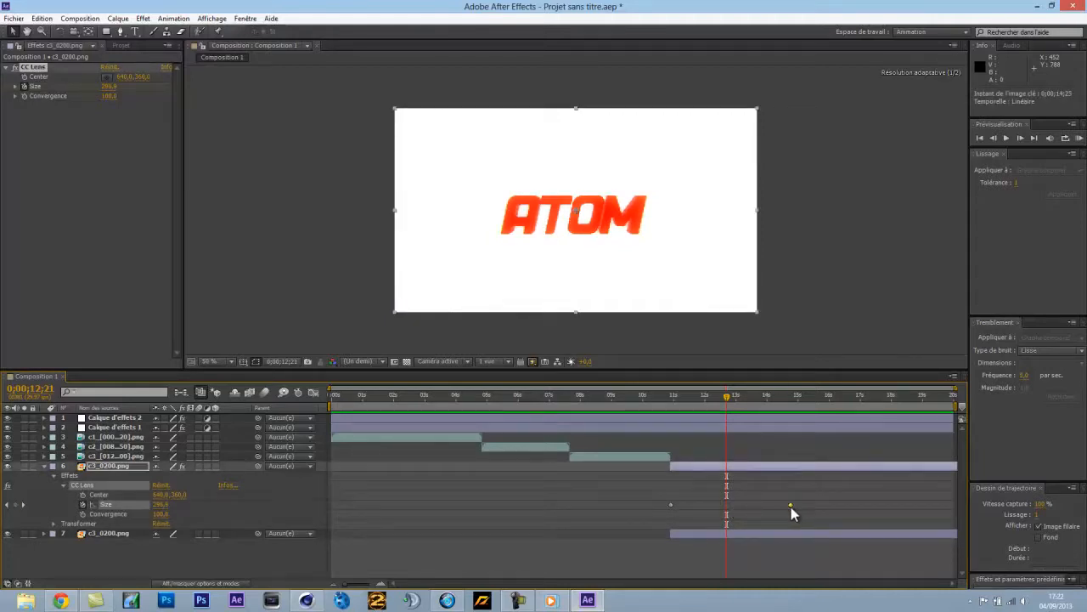
pyautogui.moveTo(953, 401); pyautogui.dragTo(802, 402)
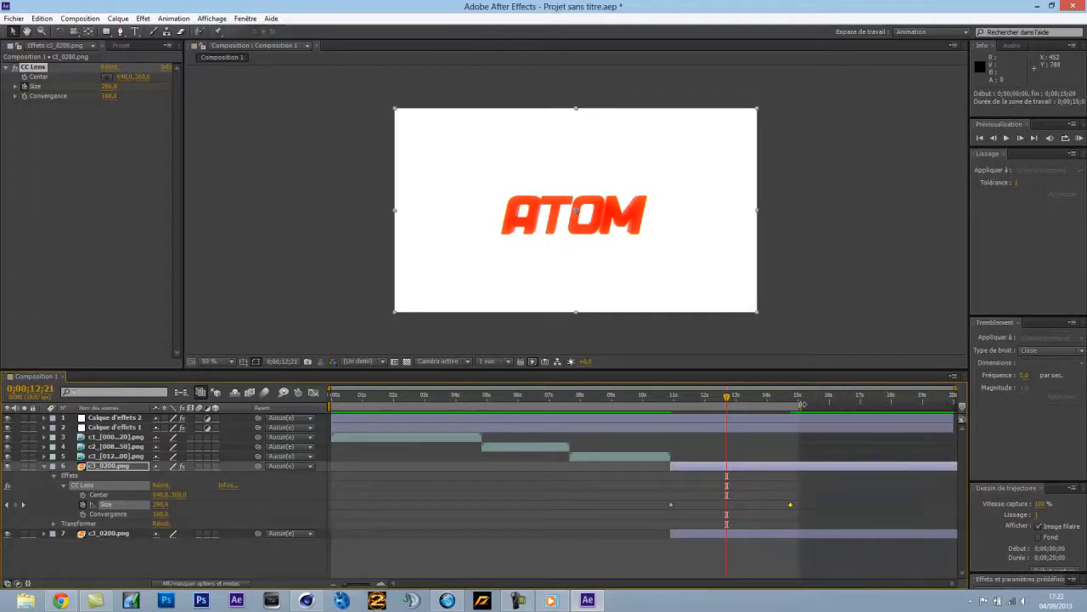
pyautogui.click(799, 506)
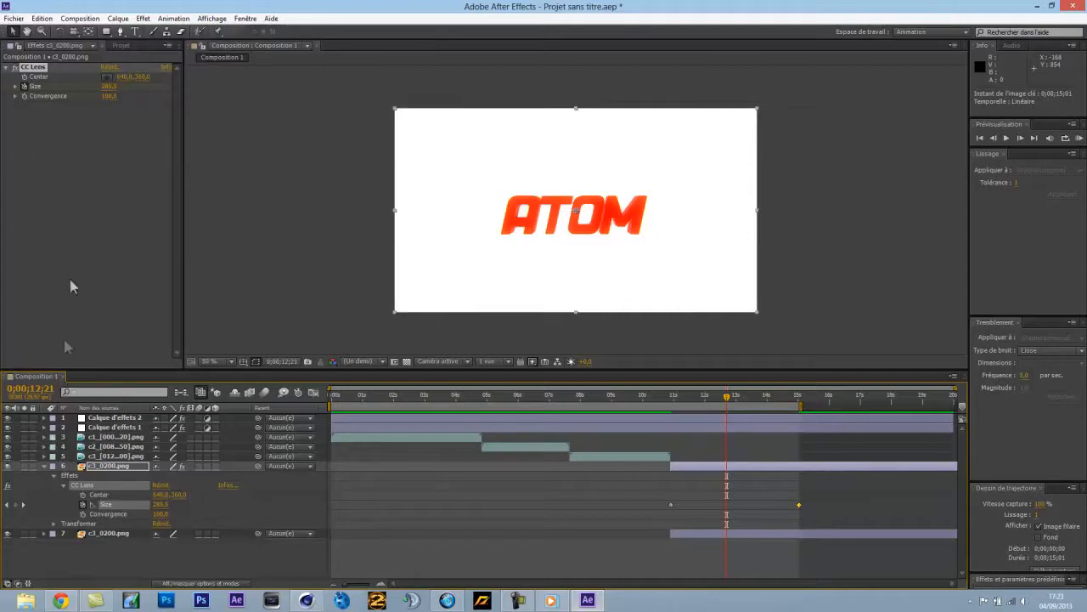
# Switch to File Explorer and browse the HxroZdesigns sound pack folder on drive H: for an impact sound effect
pyautogui.click(26, 601)
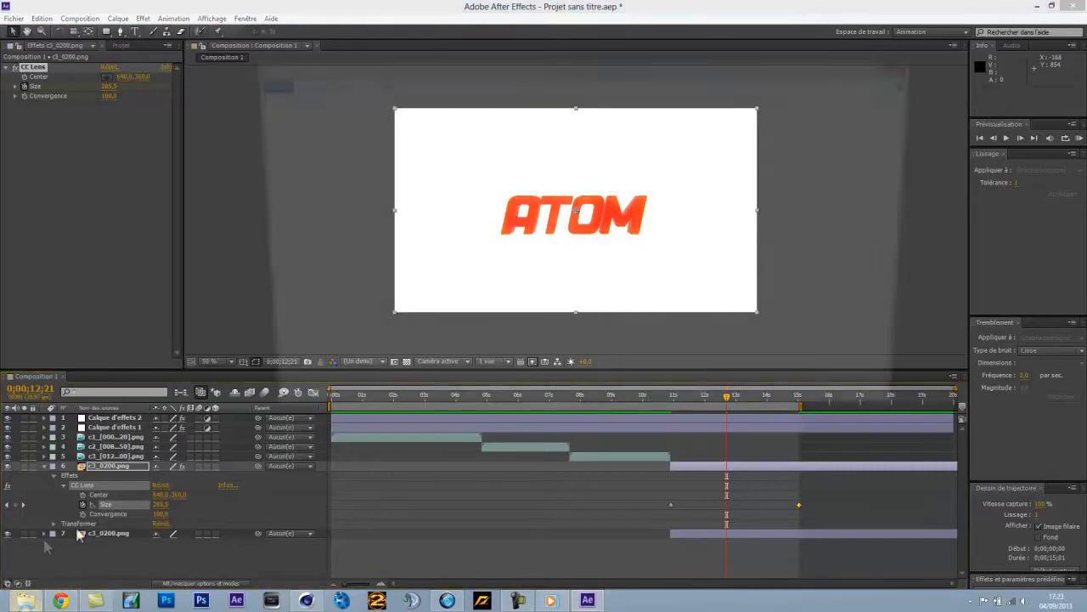
pyautogui.click(322, 329)
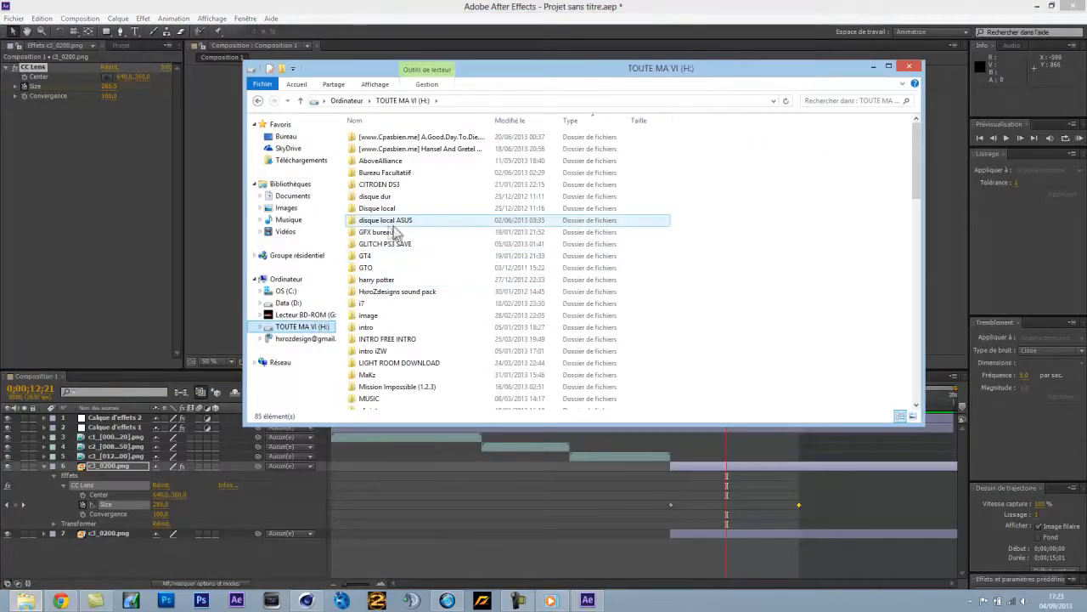
pyautogui.doubleClick(441, 293)
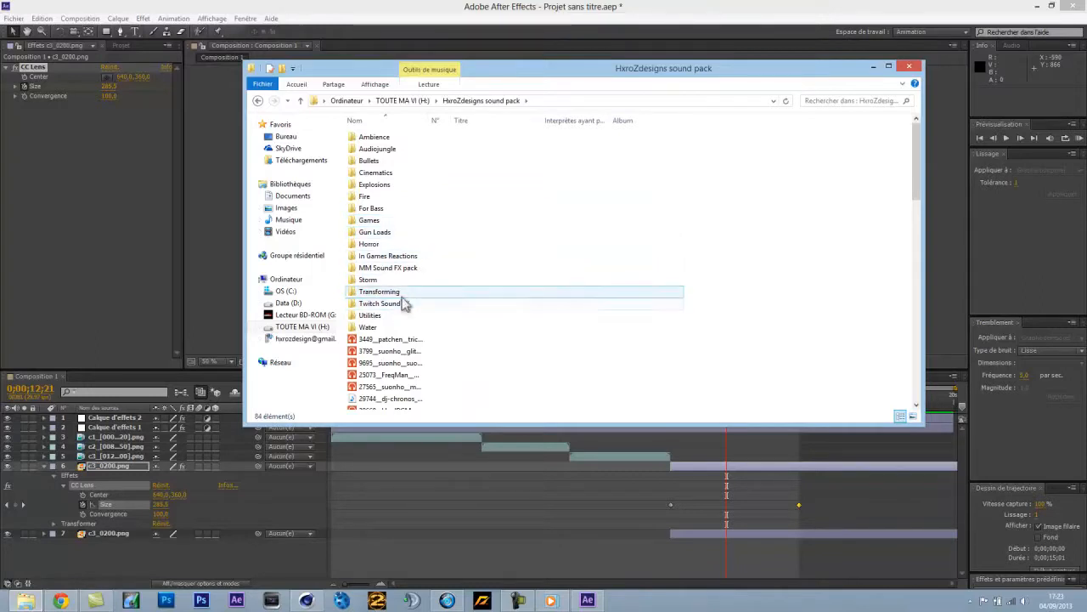
pyautogui.doubleClick(375, 184)
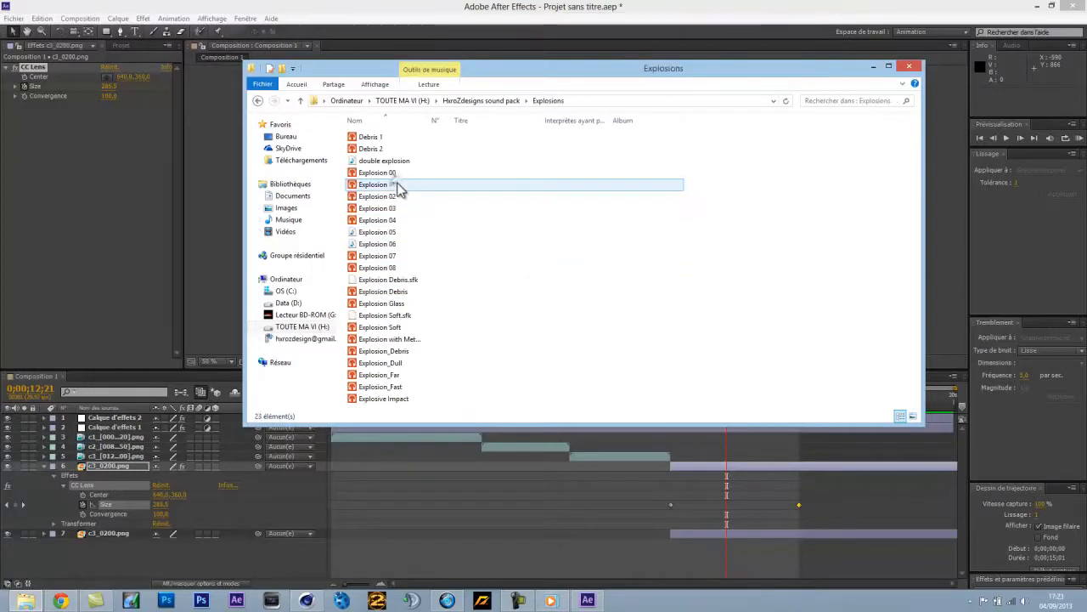
pyautogui.click(258, 101)
pyautogui.scroll(-10, 503, 284)
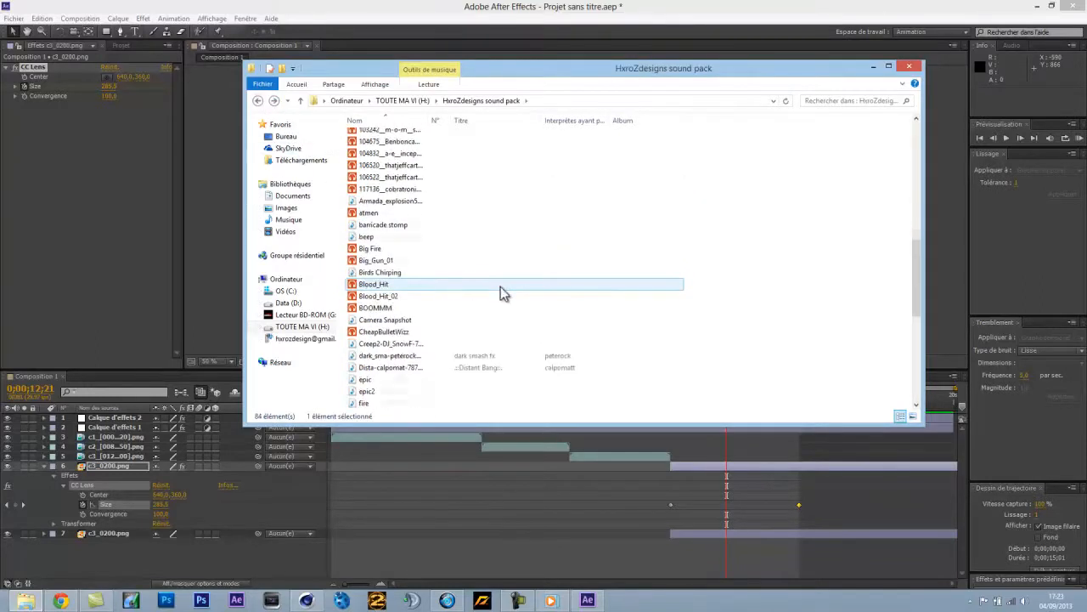
pyautogui.scroll(-2, 502, 294)
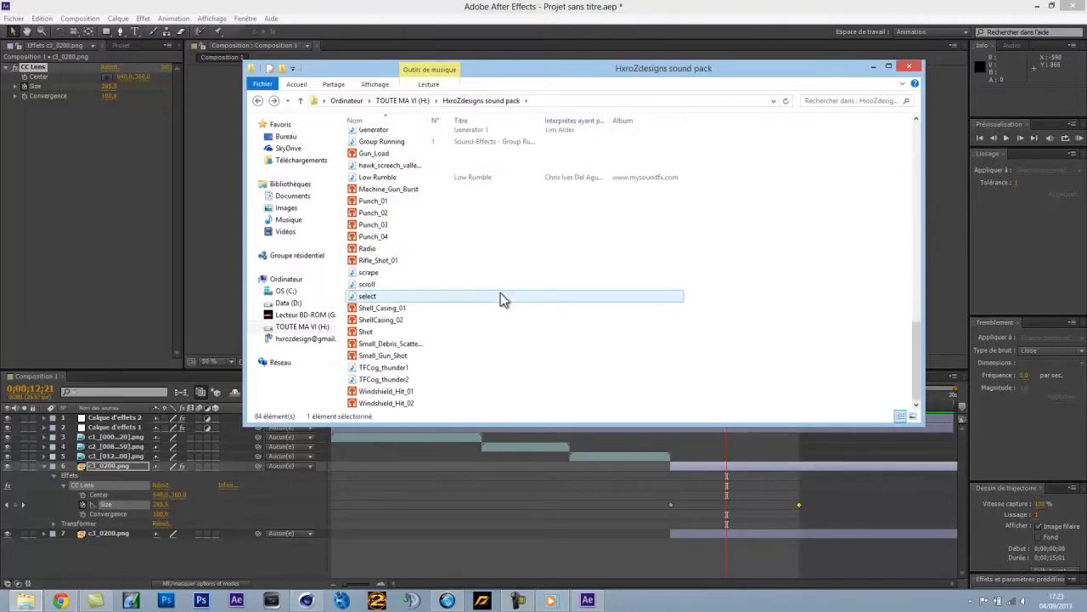
pyautogui.scroll(5, 470, 314)
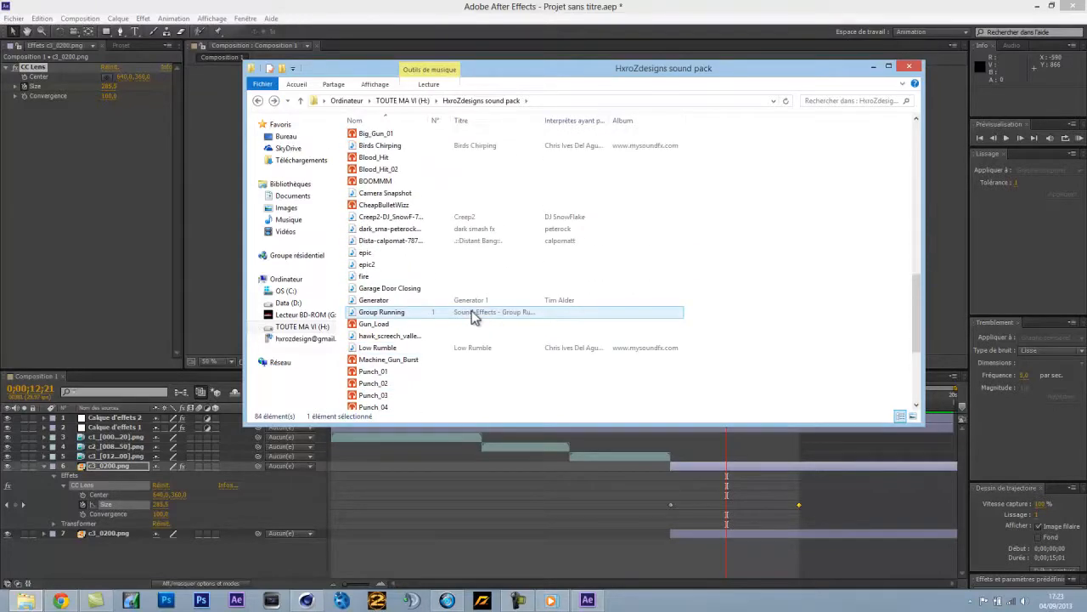
pyautogui.scroll(1, 459, 288)
# Listen to the BOOMMM sound in Windows Media Player, and close the player and the File Explorer window
pyautogui.doubleClick(444, 248)
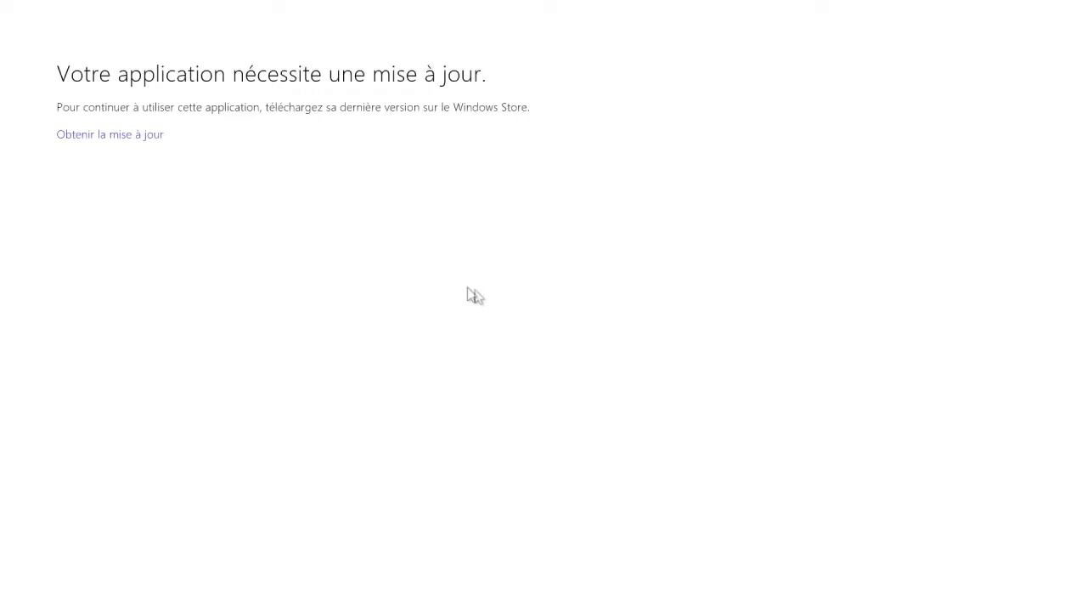
pyautogui.click(34, 17)
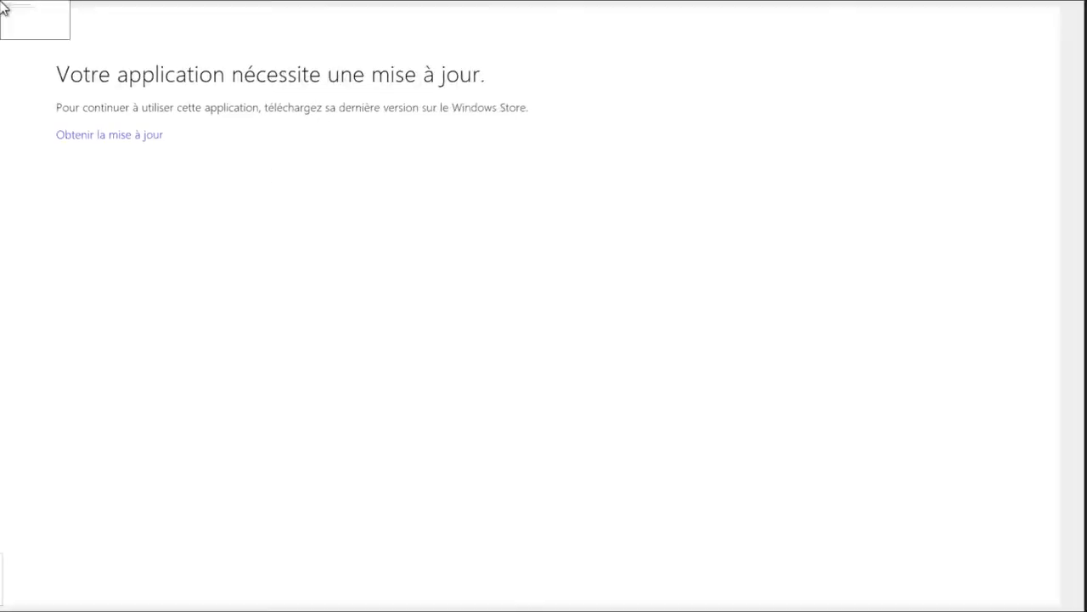
pyautogui.rightClick(372, 252)
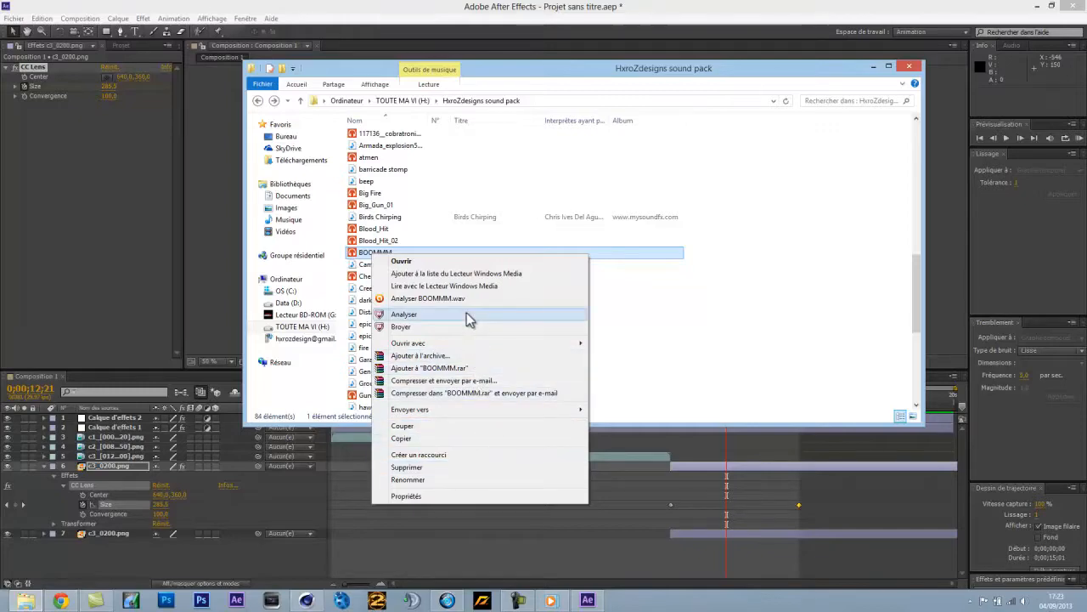
pyautogui.moveTo(480, 346)
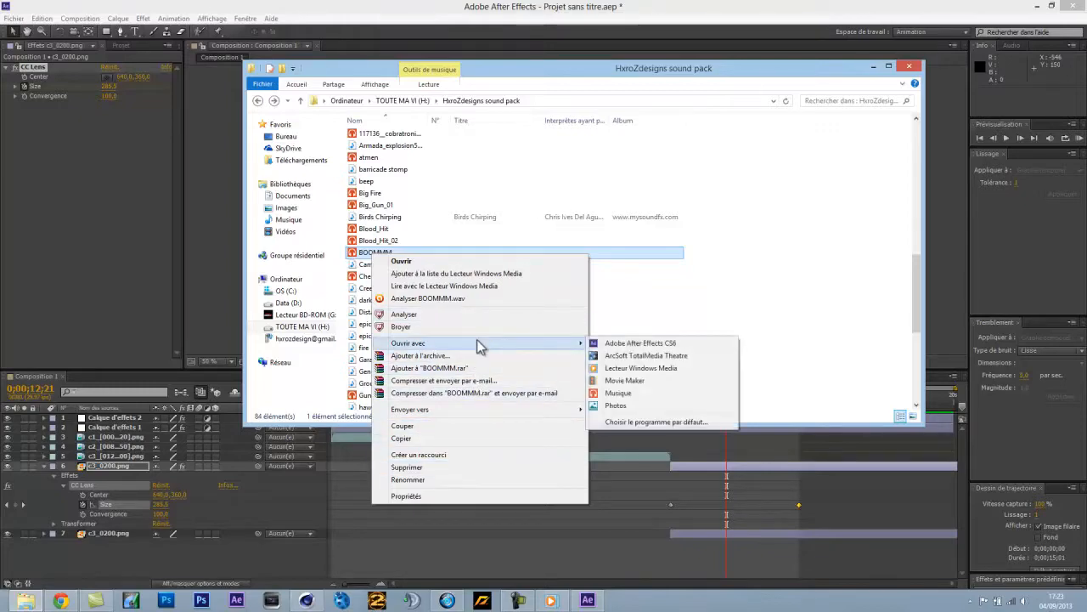
pyautogui.click(629, 376)
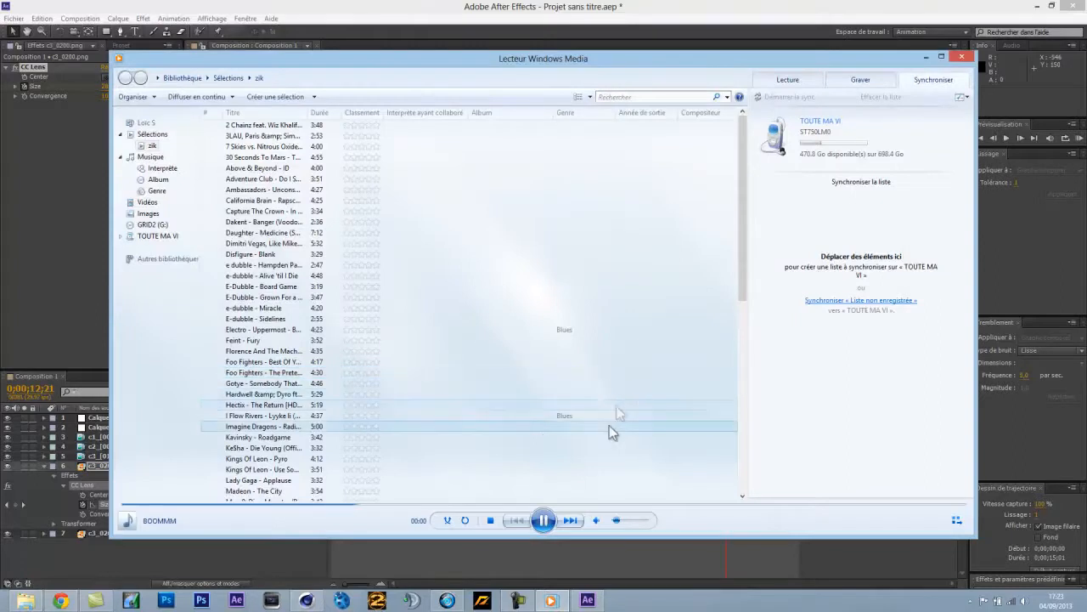
pyautogui.click(546, 522)
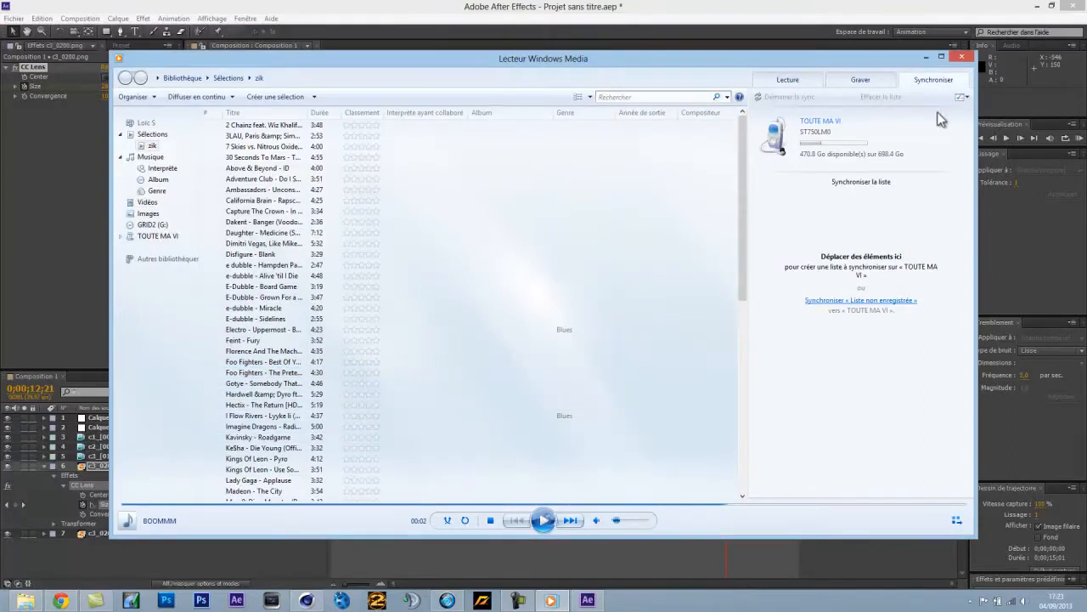
pyautogui.click(963, 61)
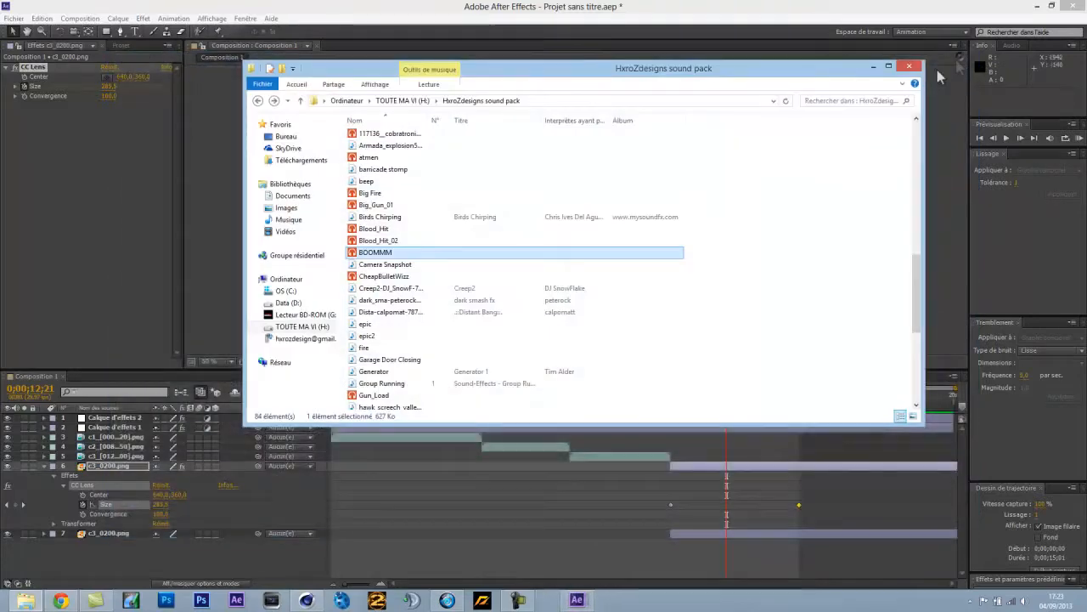
pyautogui.moveTo(374, 253); pyautogui.dragTo(432, 243)
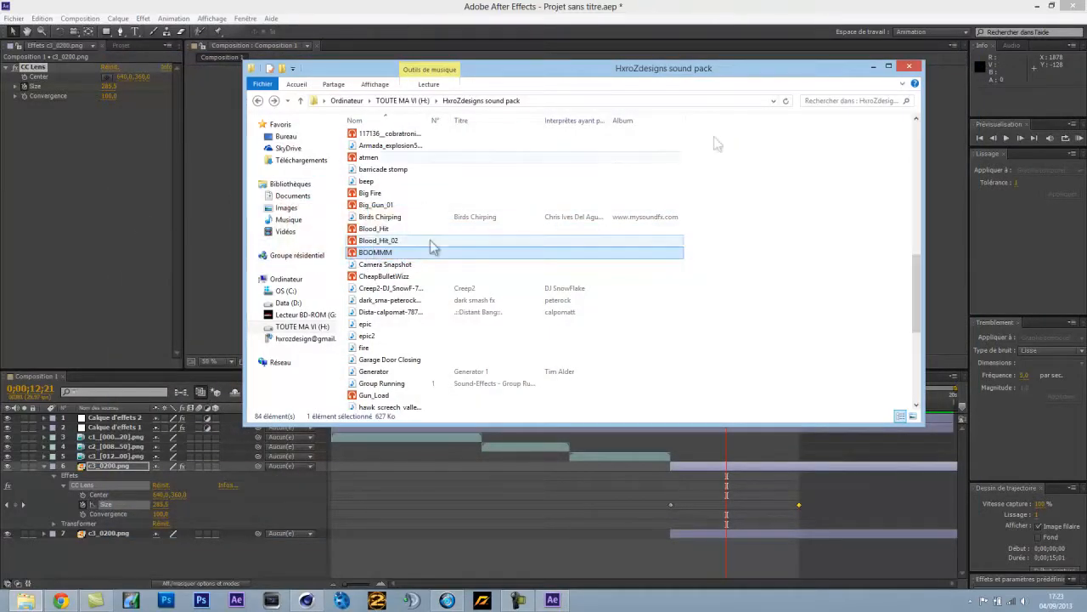
pyautogui.click(910, 70)
# Start a file import in After Effects and browse to the TOUTE MA VI (H:) drive
pyautogui.click(14, 18)
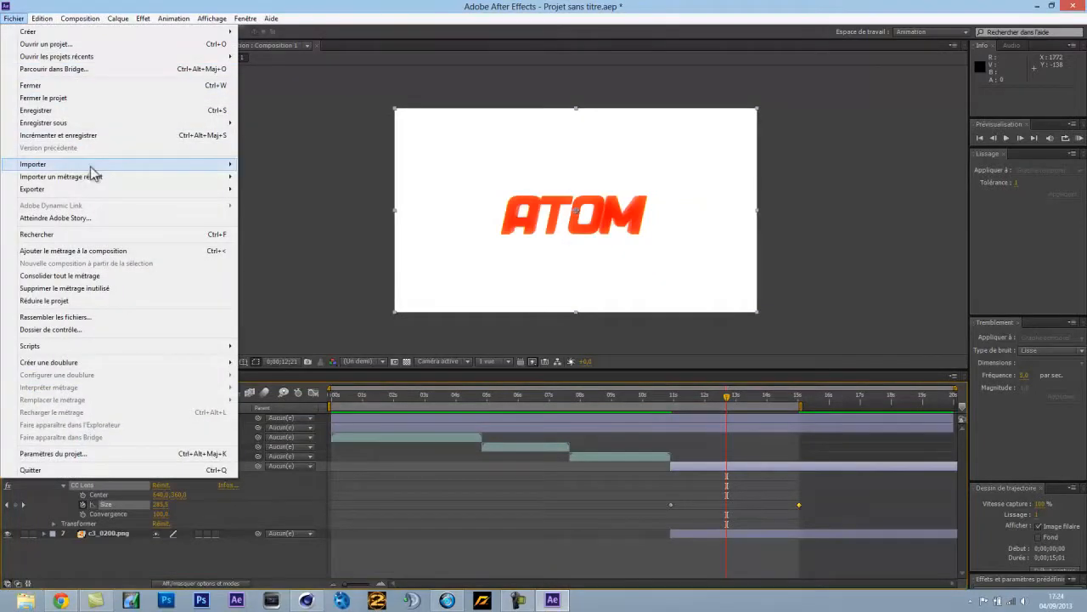
pyautogui.moveTo(85, 164)
pyautogui.click(264, 164)
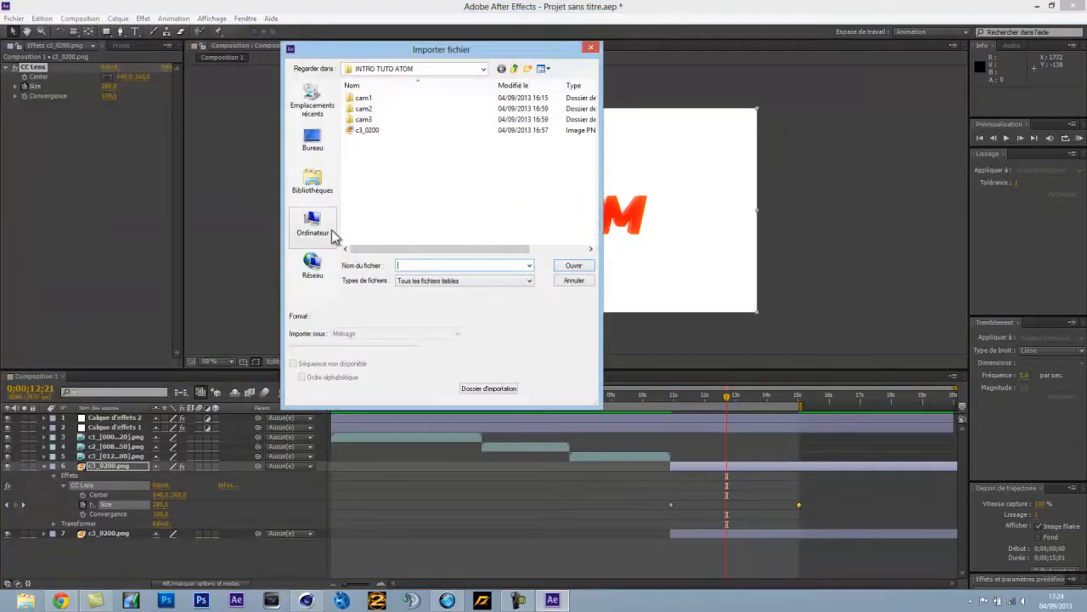
pyautogui.click(328, 230)
pyautogui.doubleClick(391, 163)
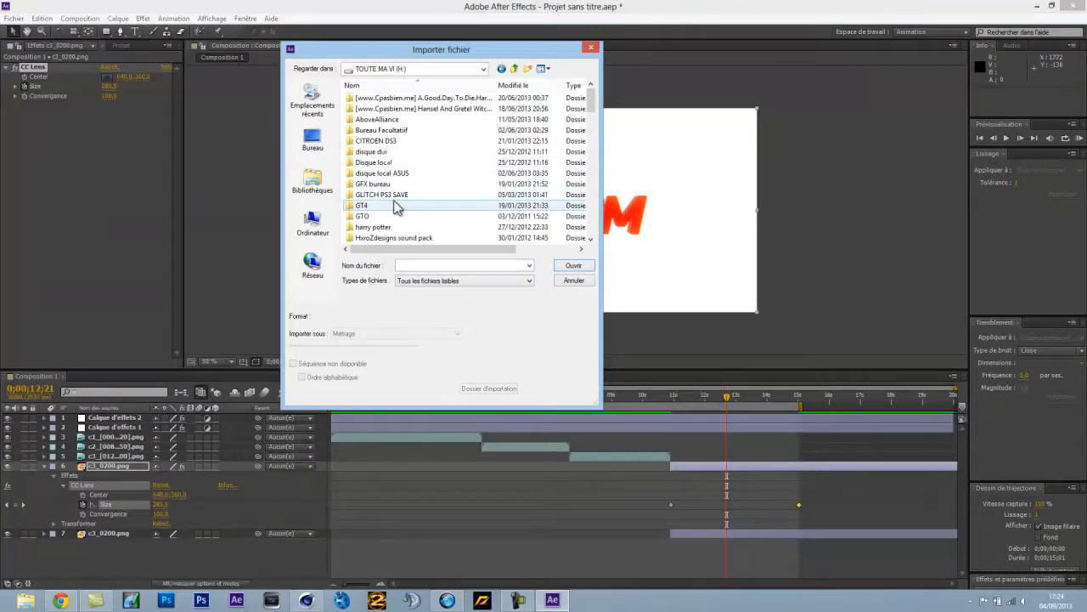
pyautogui.doubleClick(382, 184)
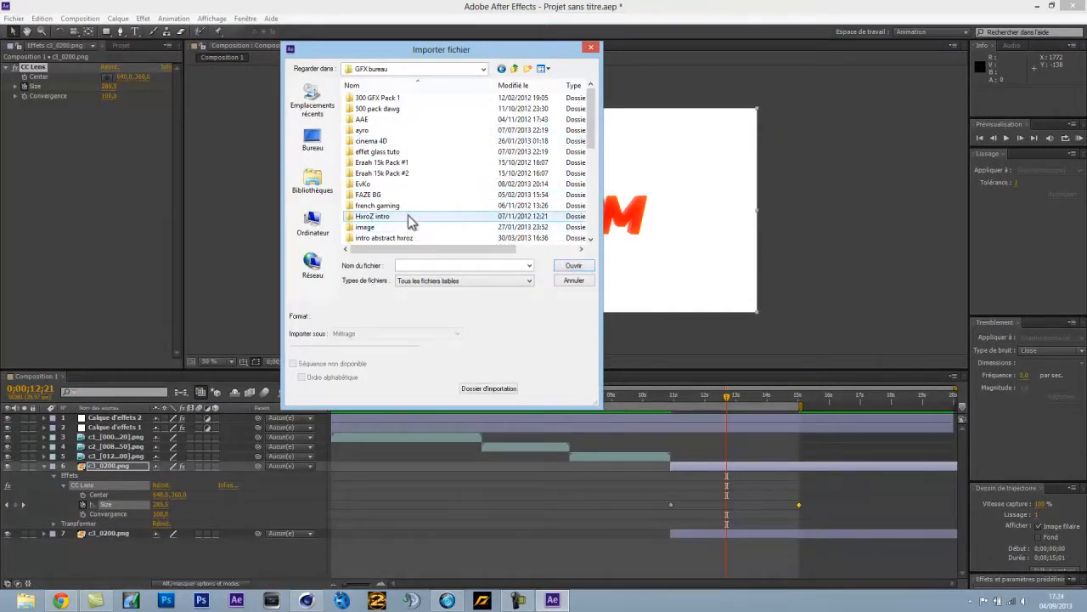
pyautogui.scroll(-8, 407, 223)
pyautogui.scroll(8, 407, 212)
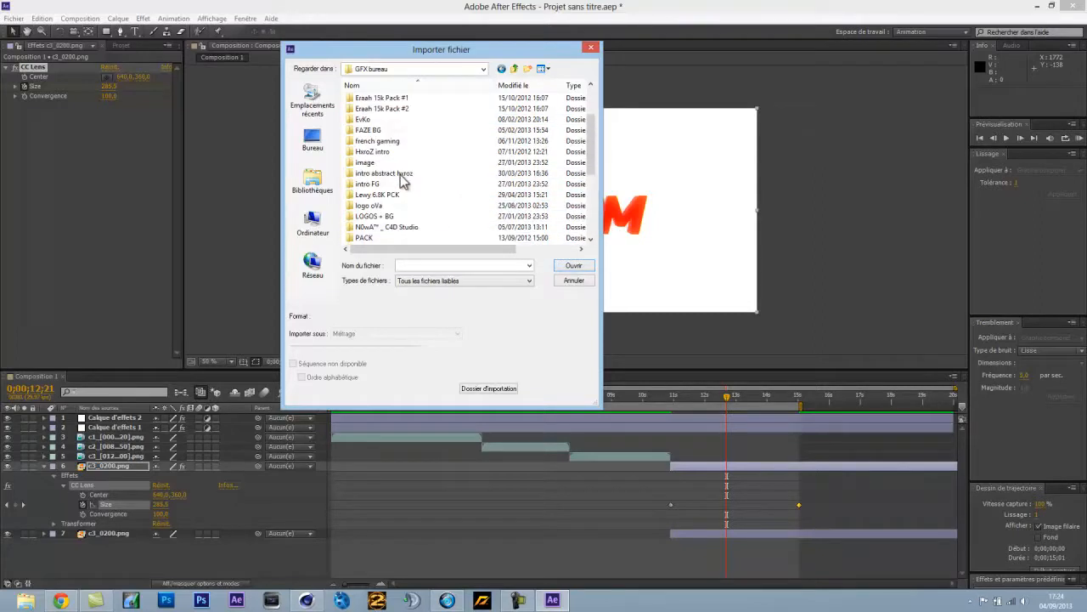
pyautogui.scroll(-3, 429, 208)
pyautogui.scroll(-2, 427, 214)
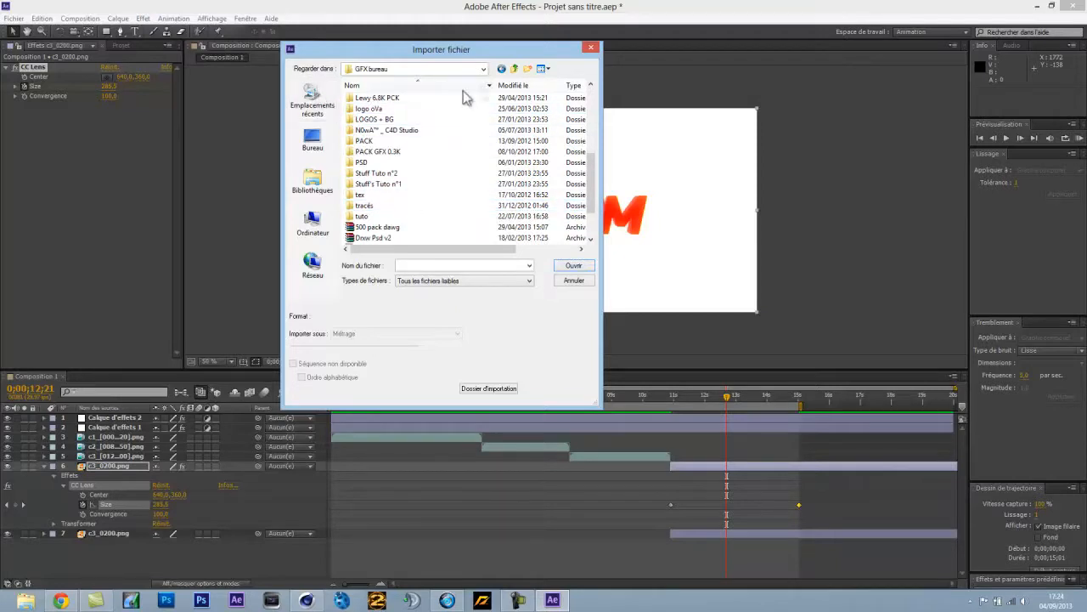
pyautogui.click(502, 68)
# Import BOOMMM.wav from the HxroZdesigns sound pack folder into the project
pyautogui.doubleClick(421, 237)
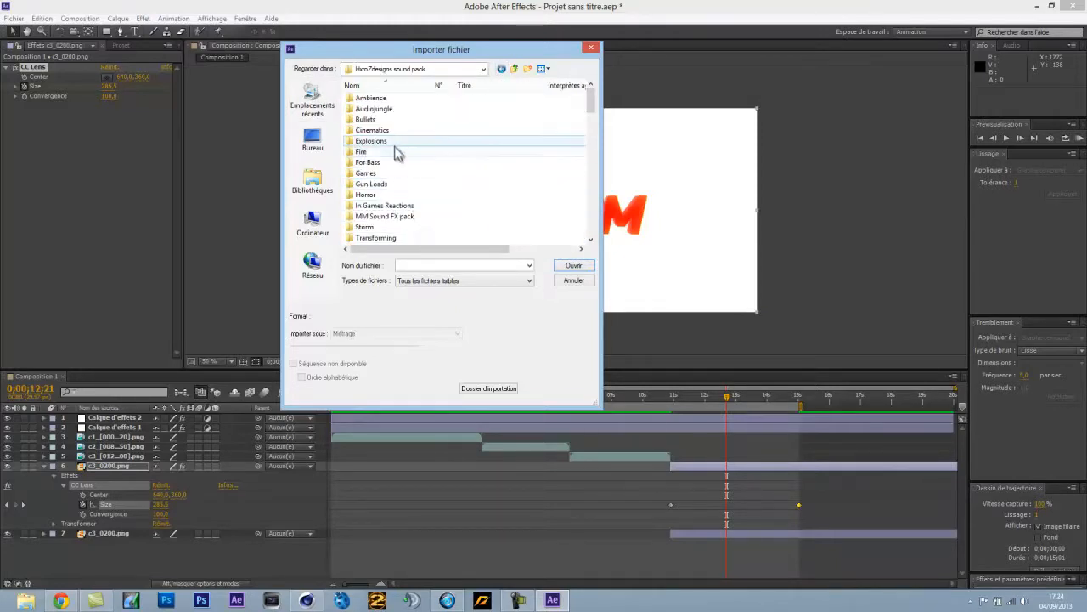
pyautogui.scroll(-5, 413, 187)
pyautogui.scroll(-3, 412, 178)
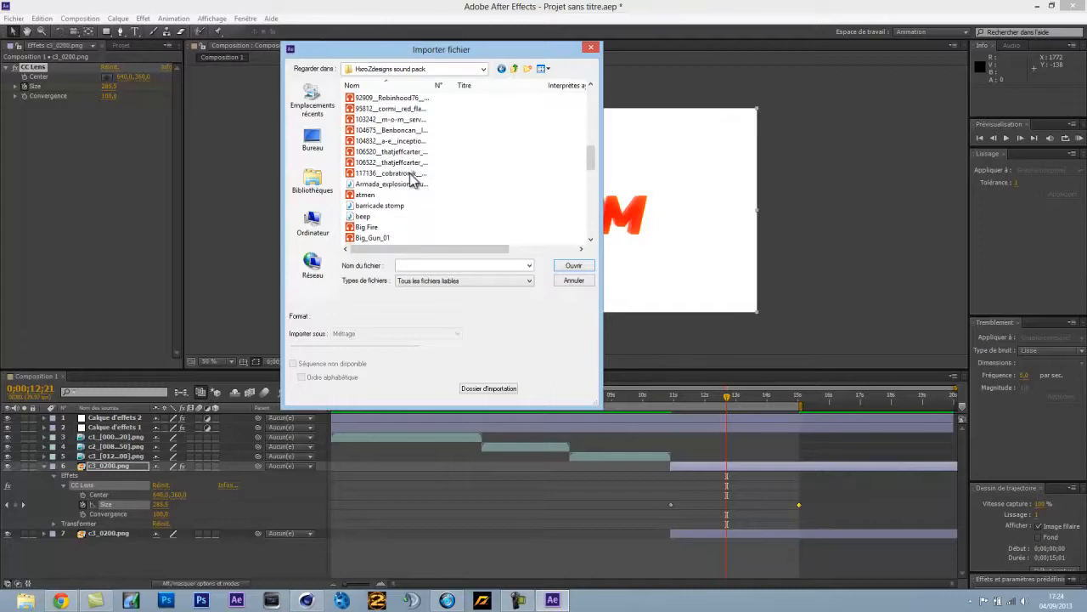
pyautogui.click(406, 185)
pyautogui.doubleClick(407, 185)
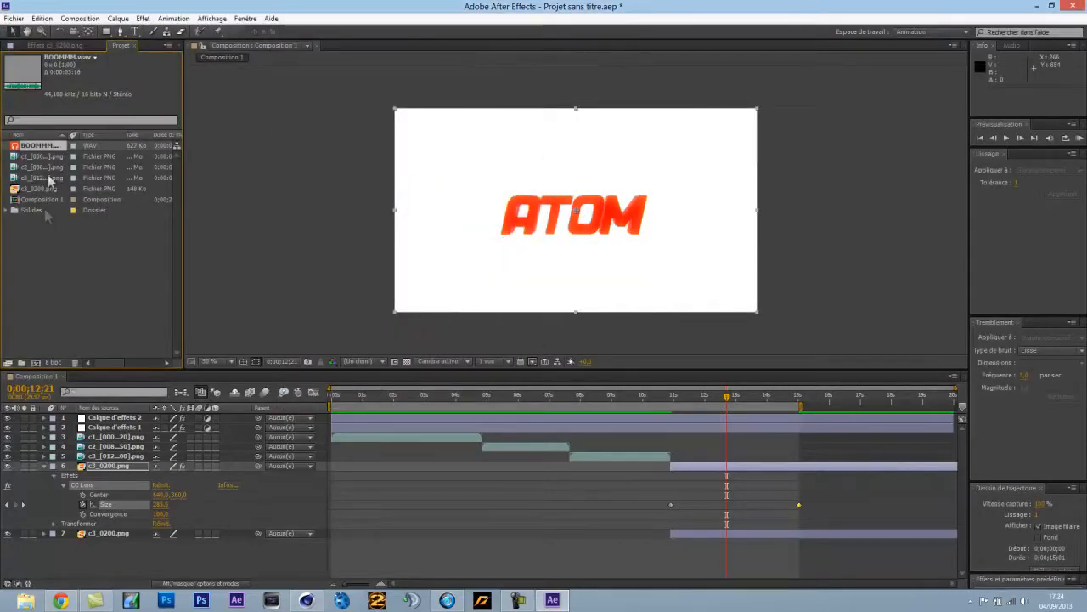
# Add BOOMMM.wav as the uppermost layer starting at 0;00;10;27 and set its audio level to -20 dB
pyautogui.moveTo(132, 416); pyautogui.dragTo(131, 416)
pyautogui.moveTo(403, 419); pyautogui.dragTo(691, 419)
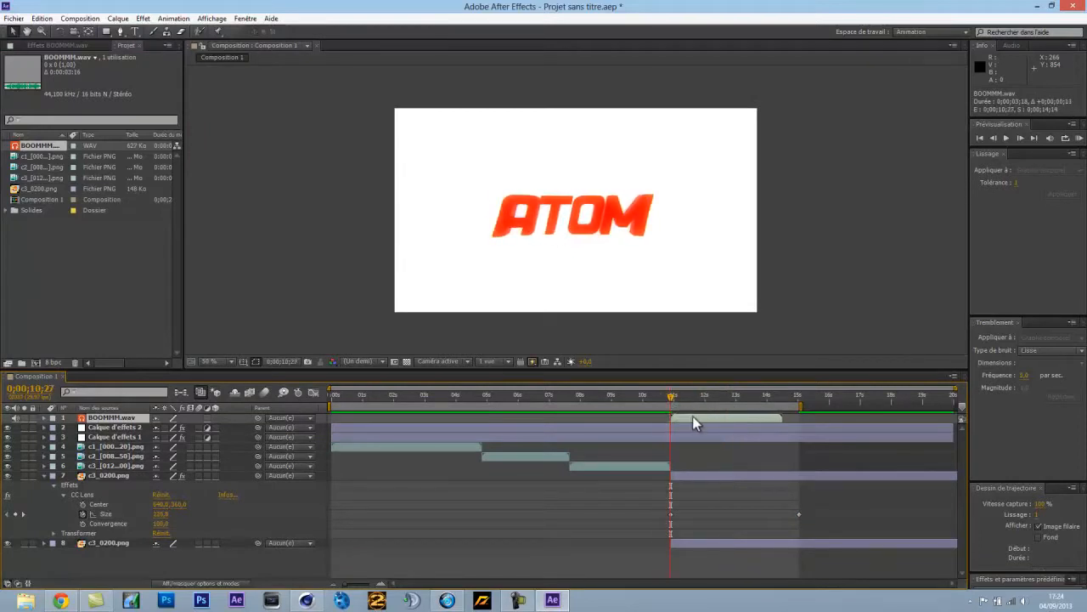
pyautogui.click(47, 419)
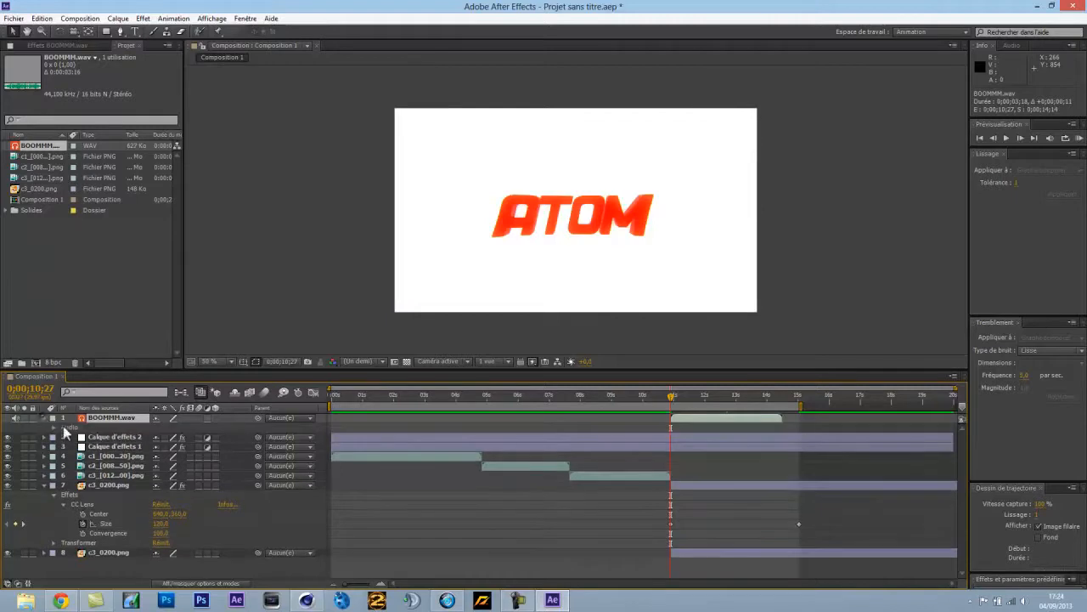
pyautogui.click(53, 426)
pyautogui.click(165, 437)
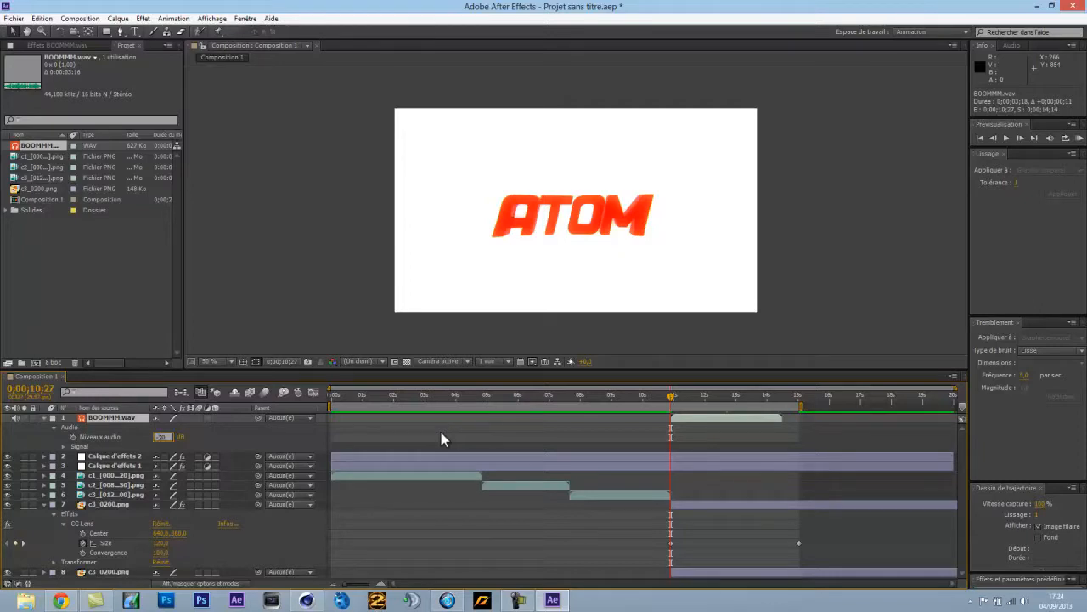
pyautogui.press('Return')
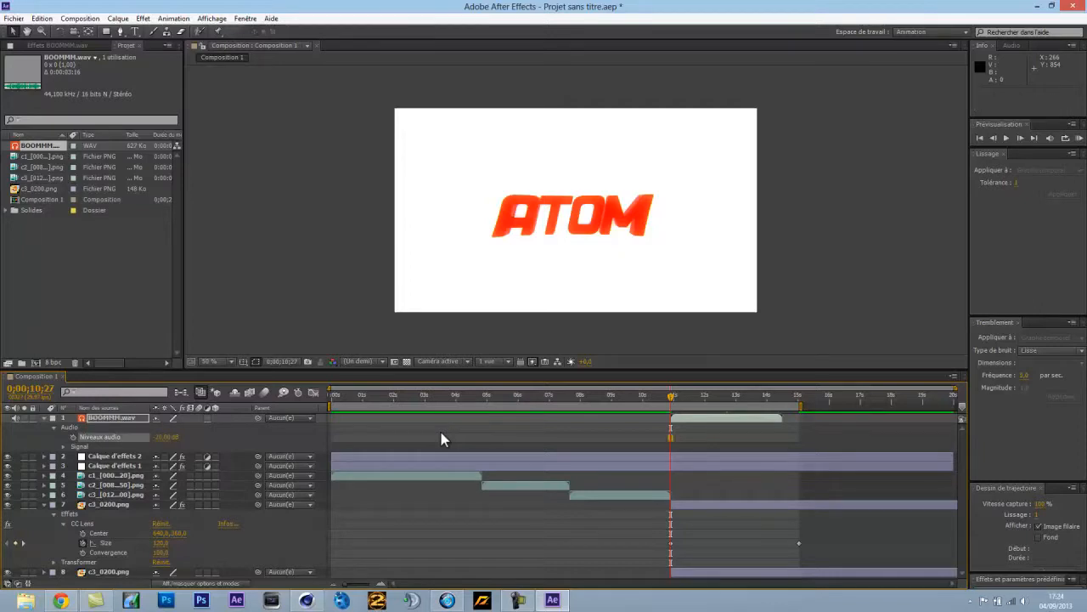
pyautogui.click(45, 416)
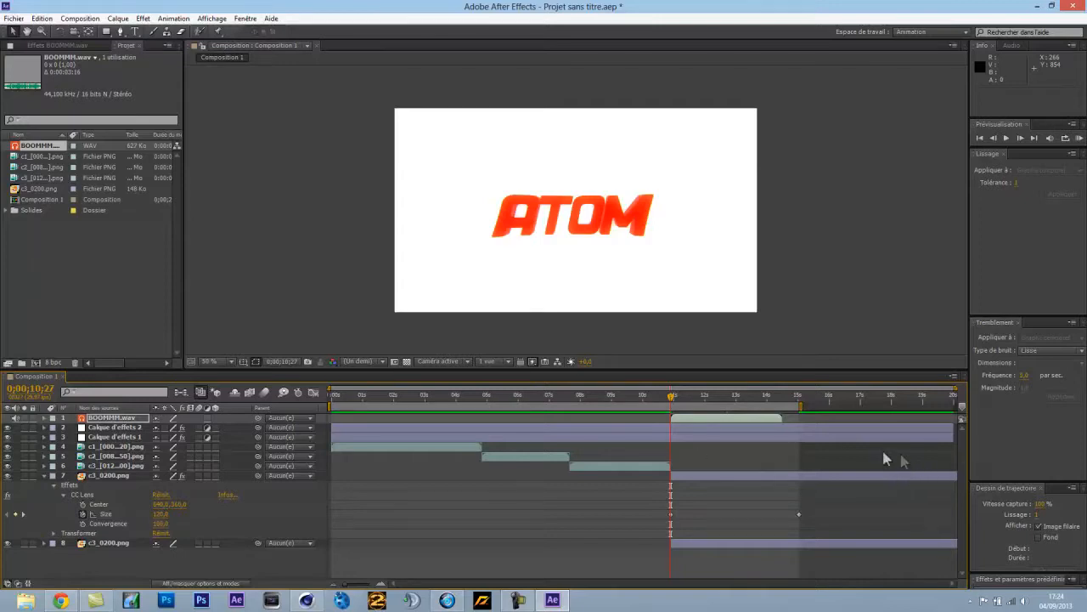
# Move the current time to 0;00;12;25 and create a new adjustment layer above all other layers
pyautogui.moveTo(675, 403); pyautogui.dragTo(724, 396)
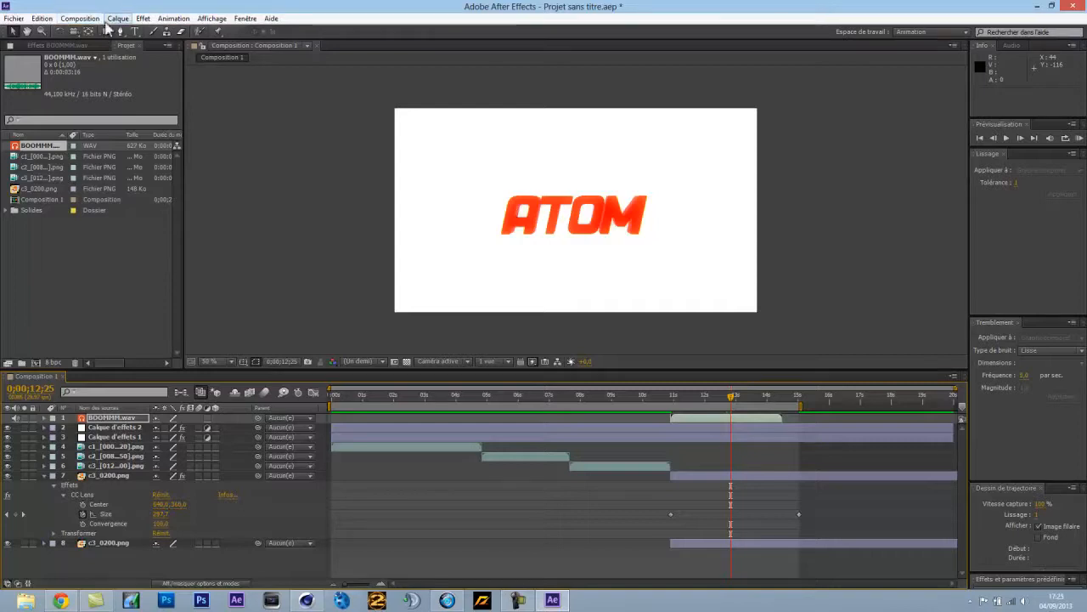
pyautogui.click(115, 19)
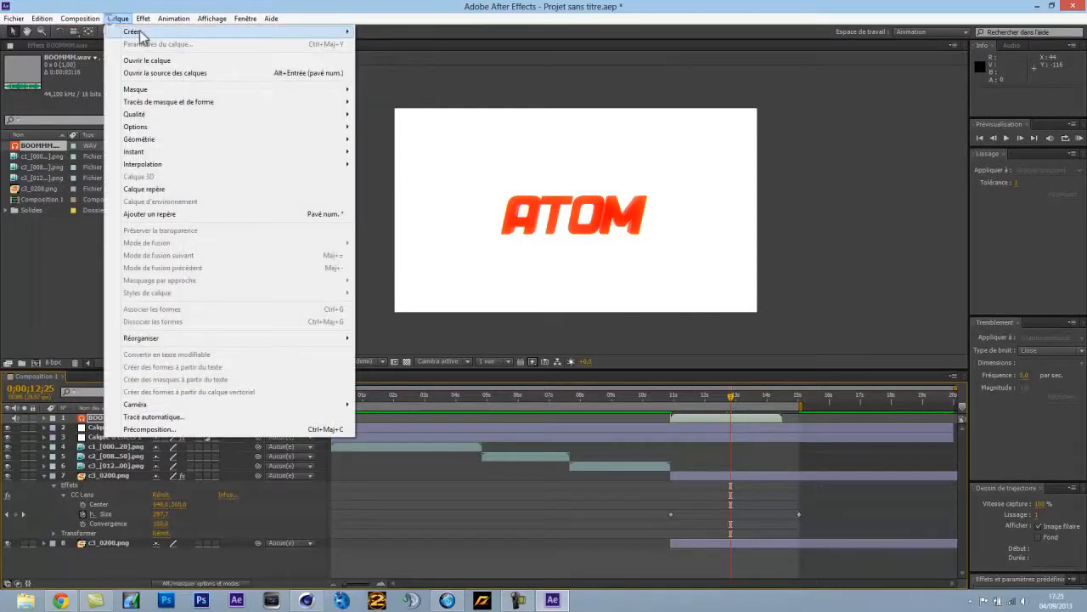
pyautogui.moveTo(136, 31)
pyautogui.click(430, 110)
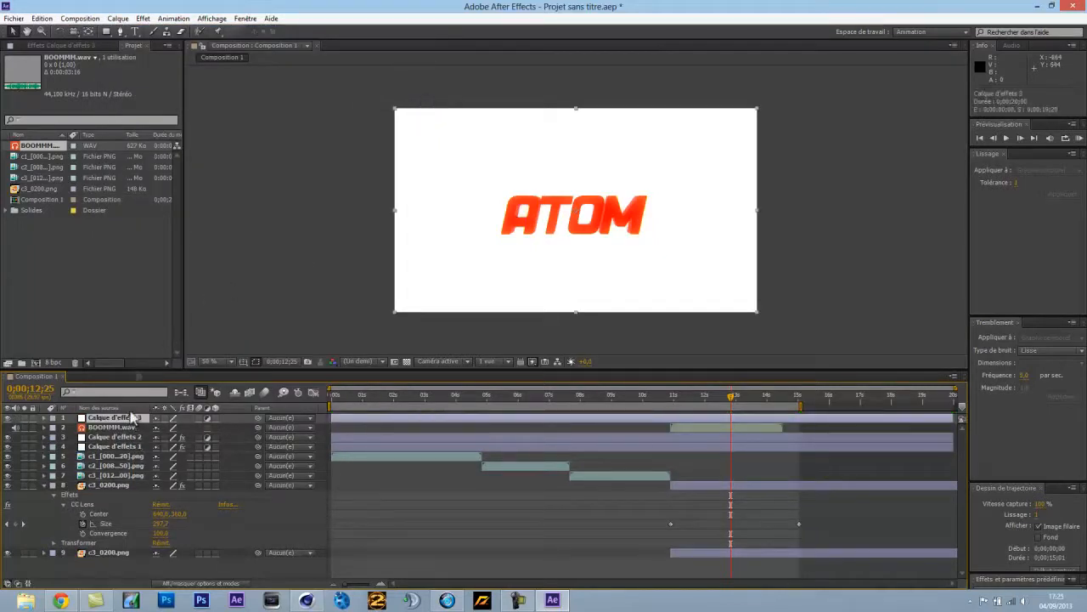
# Apply a Gaussian blur (Flou gaussien) to the uppermost adjustment layer and set its intensity to 50
pyautogui.click(140, 19)
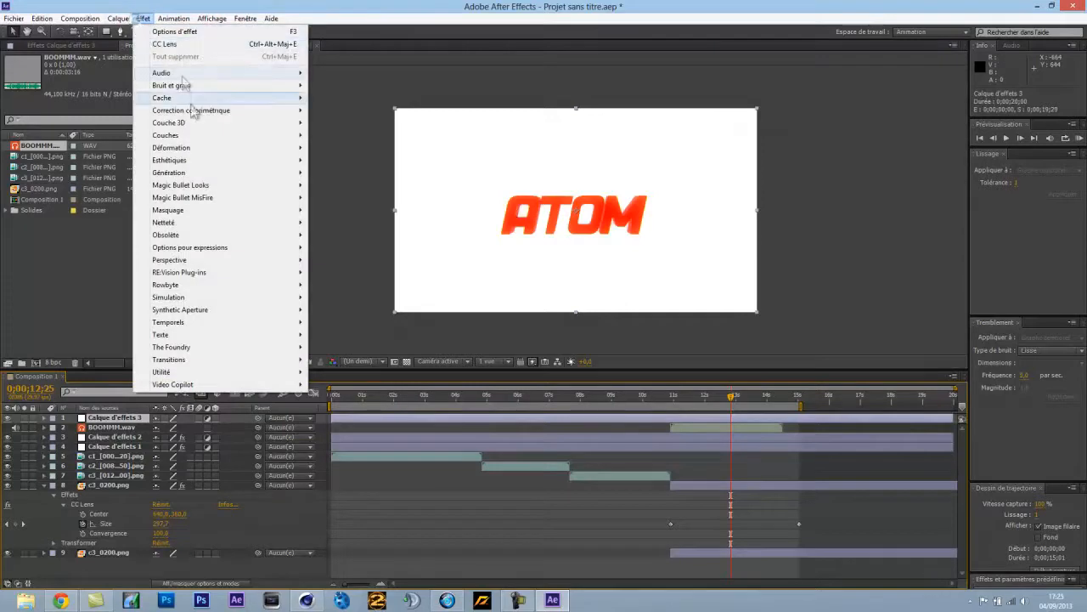
pyautogui.moveTo(230, 162)
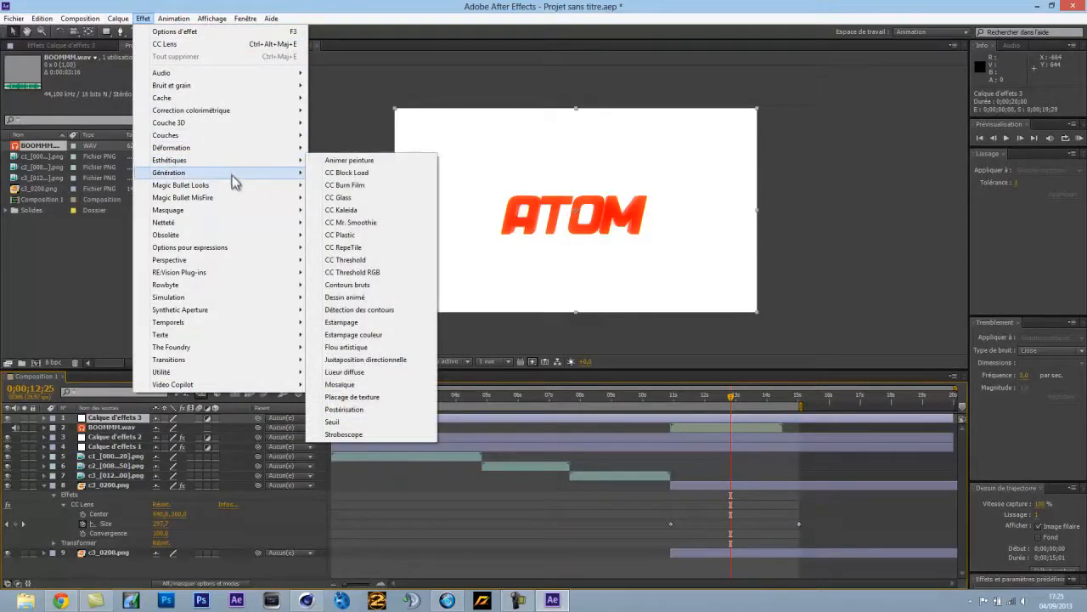
pyautogui.moveTo(301, 222)
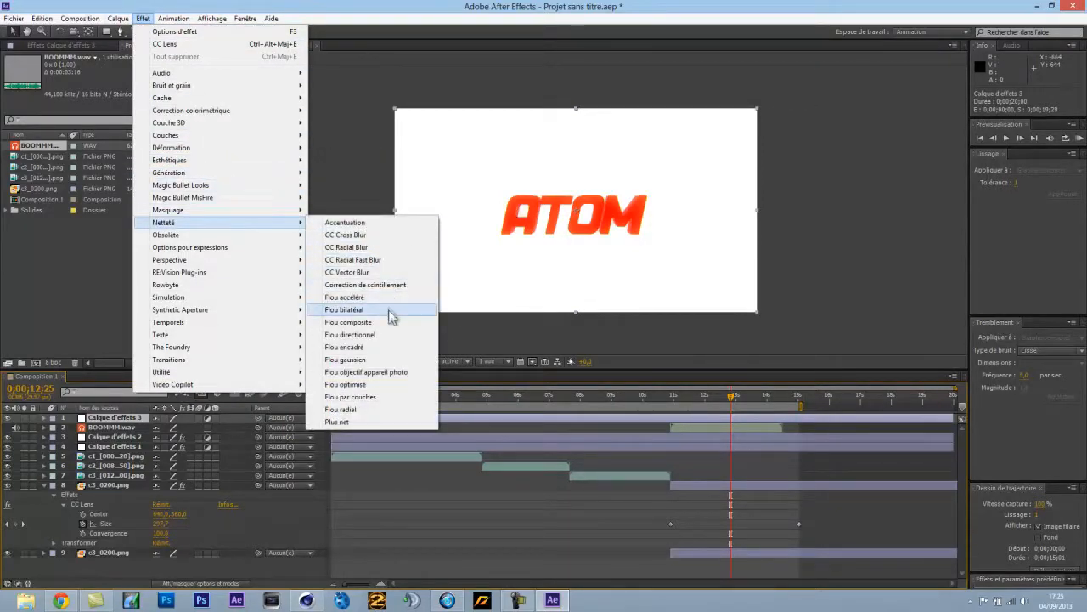
pyautogui.click(383, 360)
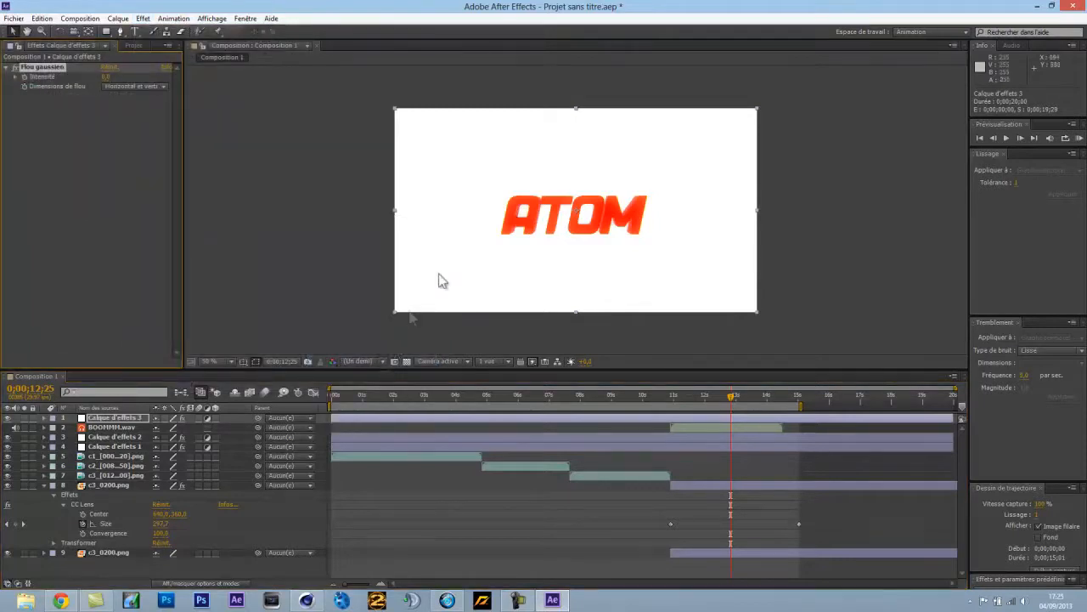
pyautogui.click(106, 77)
pyautogui.write('50')
pyautogui.press('Return')
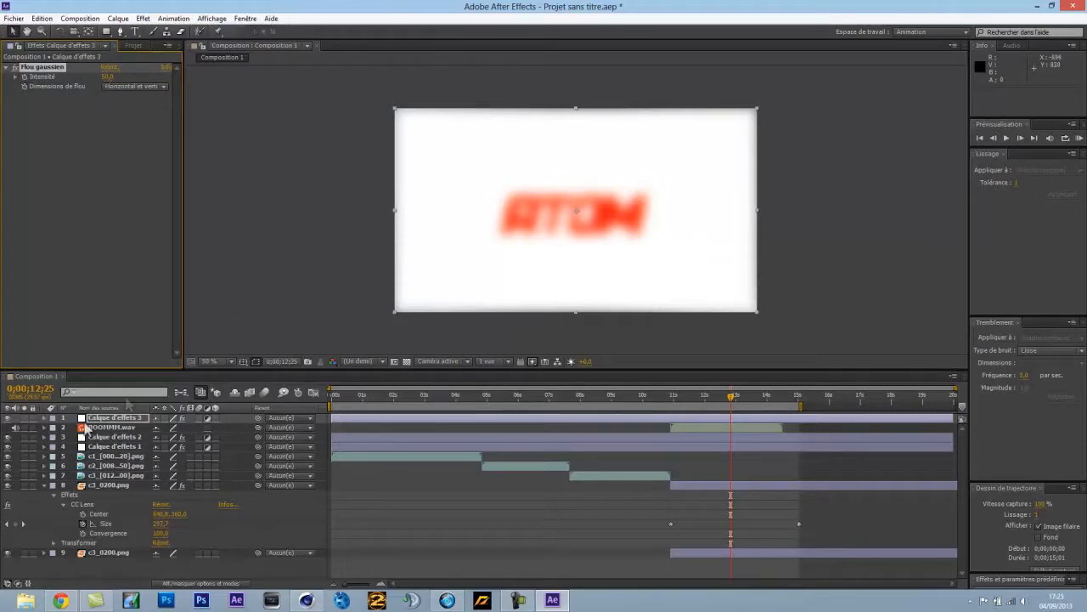
# Set the blur adjustment layer's opacity to 0% and start keyframing it at 0;00;12;15
pyautogui.click(43, 420)
pyautogui.click(54, 437)
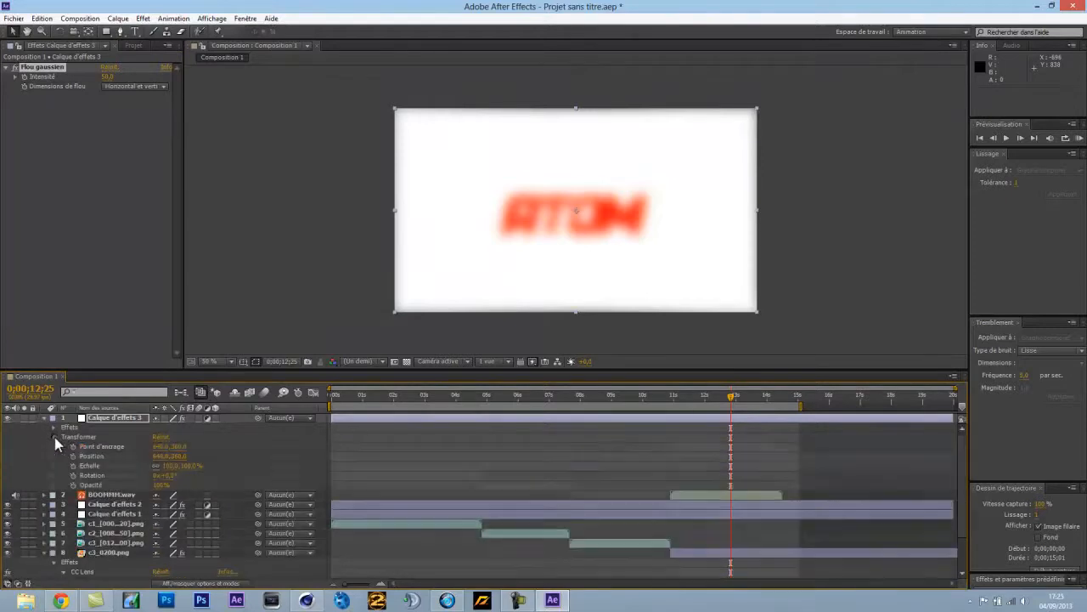
pyautogui.click(161, 485)
pyautogui.write('0')
pyautogui.press('Return')
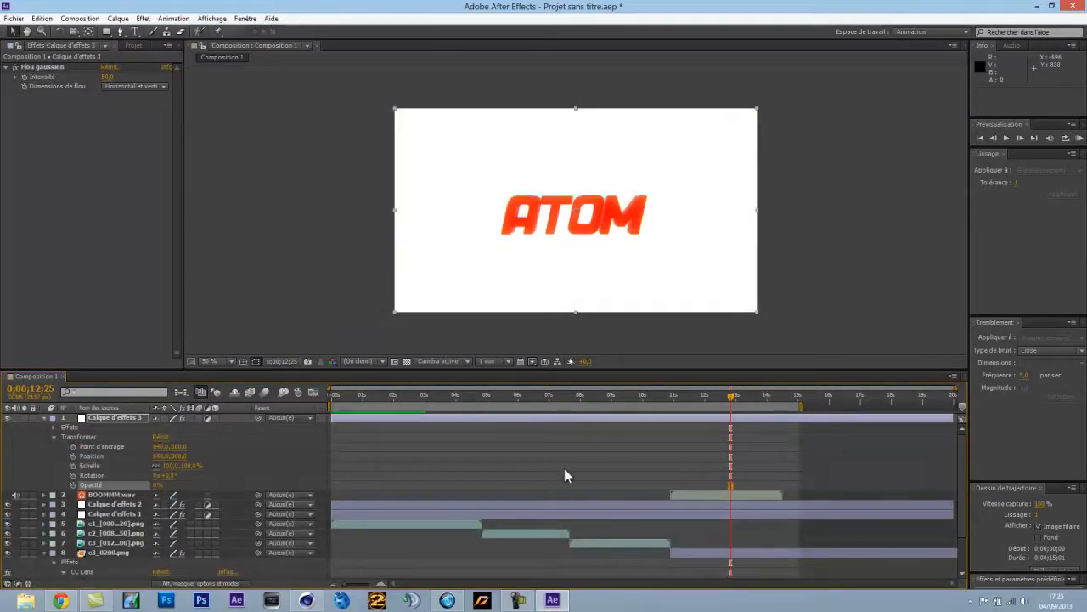
pyautogui.moveTo(730, 396); pyautogui.dragTo(721, 396)
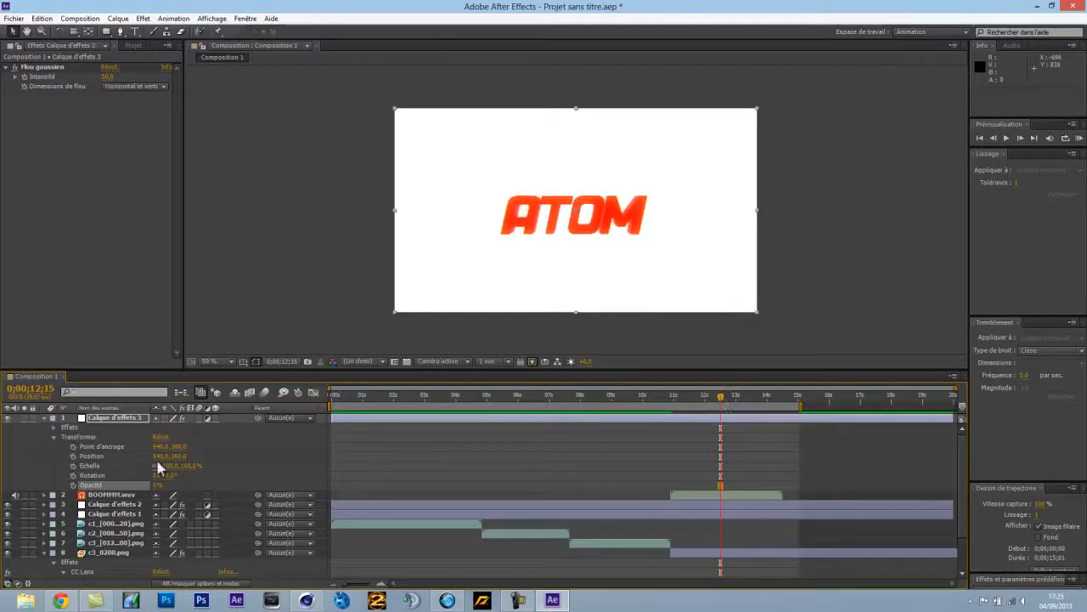
pyautogui.click(73, 484)
# Add an opacity keyframe of 100% to the blur adjustment layer at 0;00;12;23
pyautogui.moveTo(721, 396); pyautogui.dragTo(729, 396)
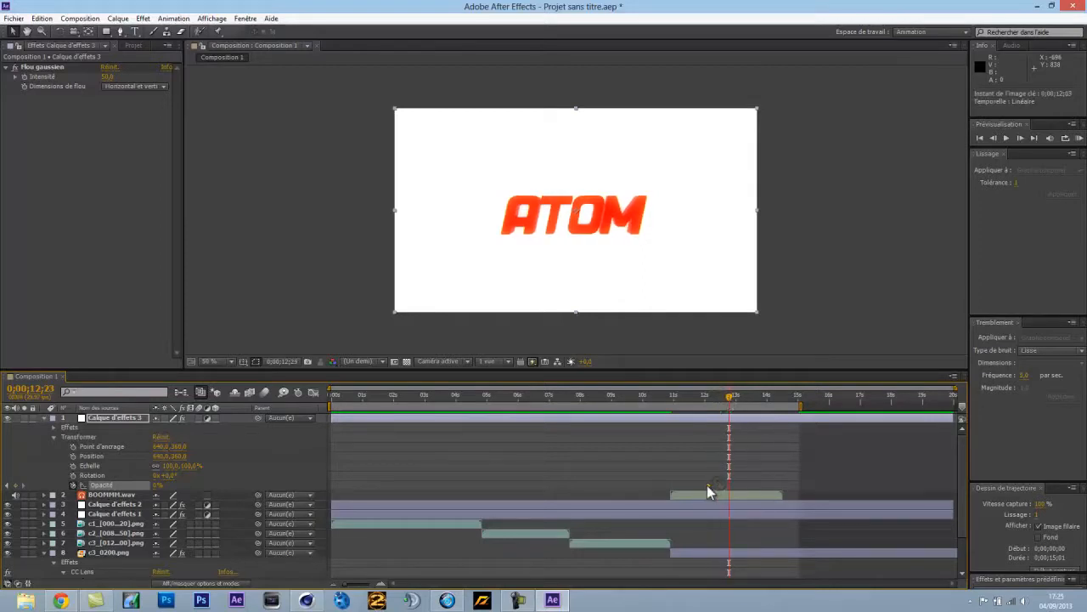
pyautogui.click(157, 484)
pyautogui.write('100')
pyautogui.press('Return')
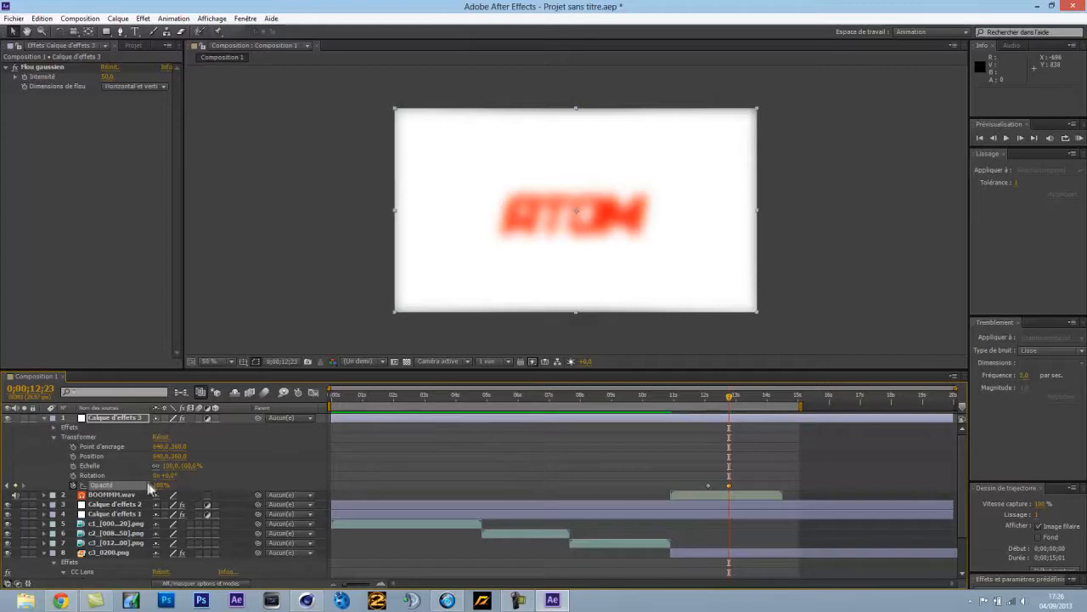
# Try a Gaussian blur intensity of 20, then set it to 35
pyautogui.click(108, 76)
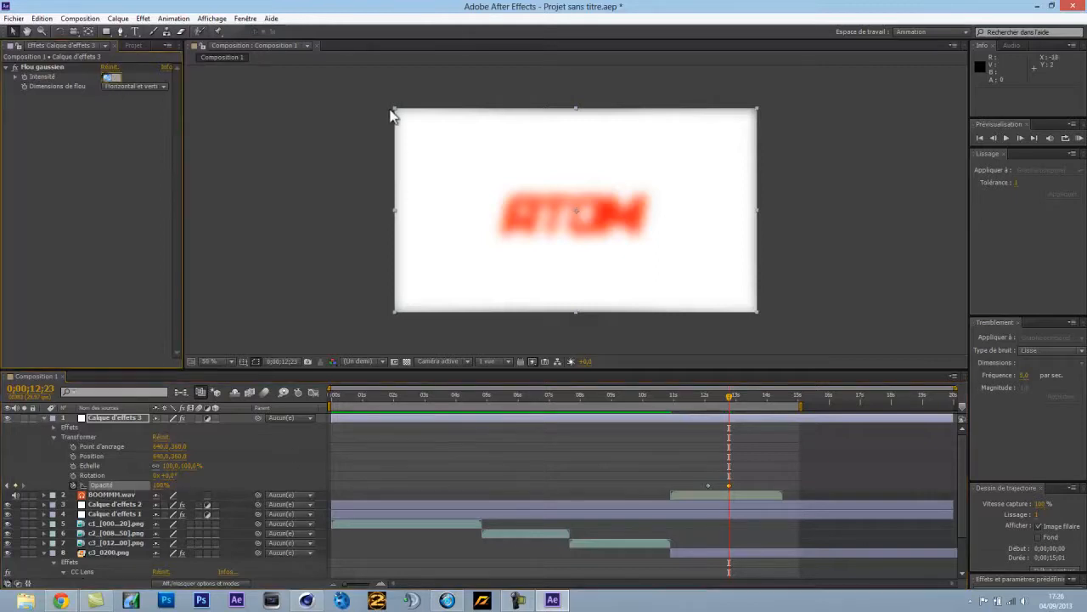
pyautogui.press('Return')
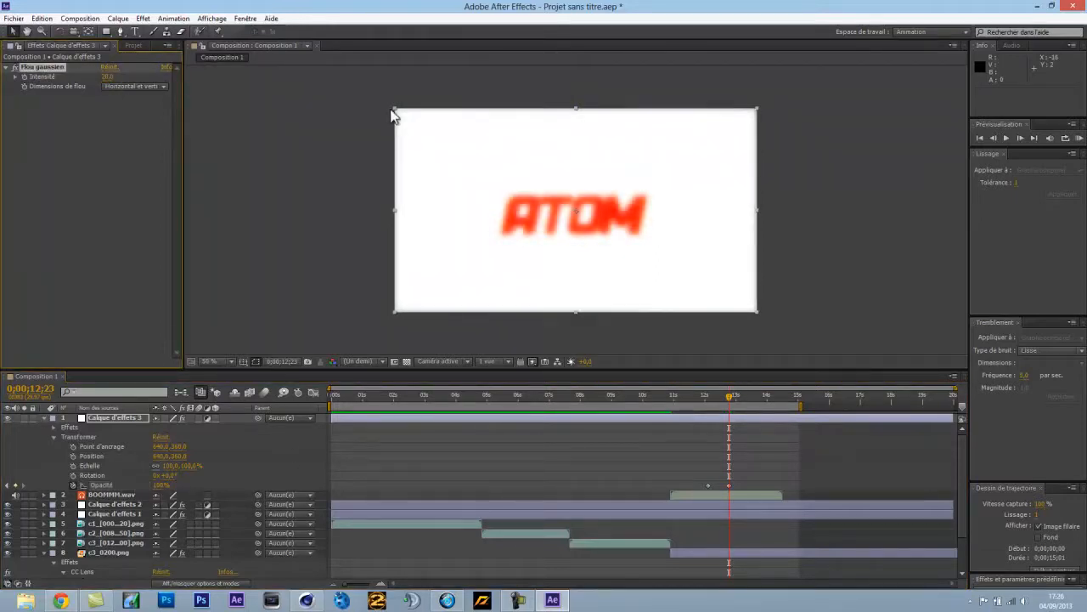
pyautogui.click(108, 77)
pyautogui.write('35')
pyautogui.press('Return')
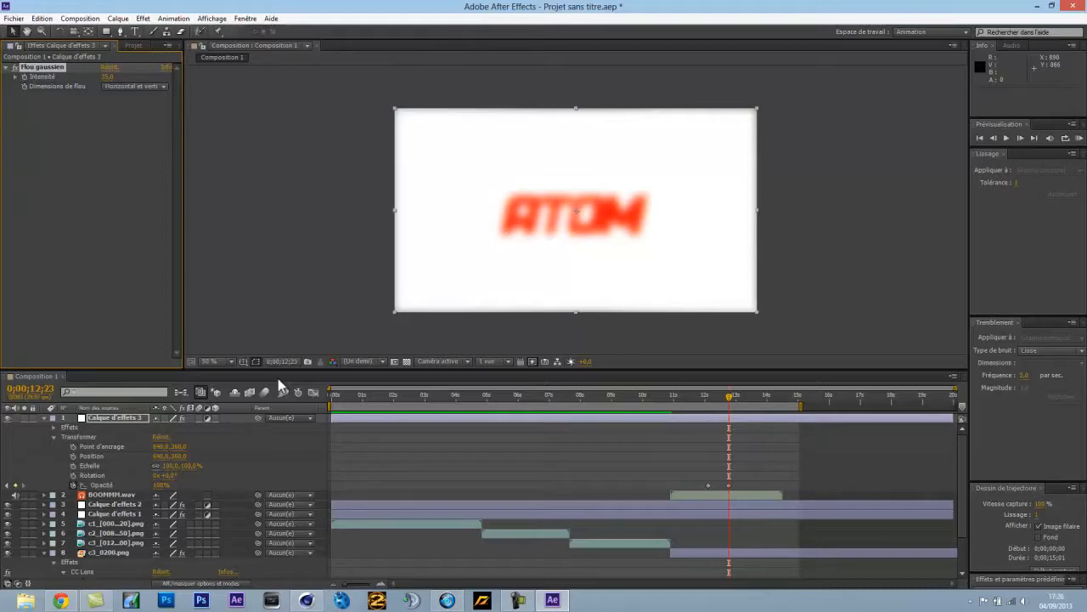
# Move the 100% opacity keyframe to about 13 seconds and the 0% keyframe to 0;00;11;25, then scrub through the blur fade
pyautogui.moveTo(728, 400); pyautogui.dragTo(751, 397)
pyautogui.click(730, 486)
pyautogui.moveTo(732, 486); pyautogui.dragTo(736, 487)
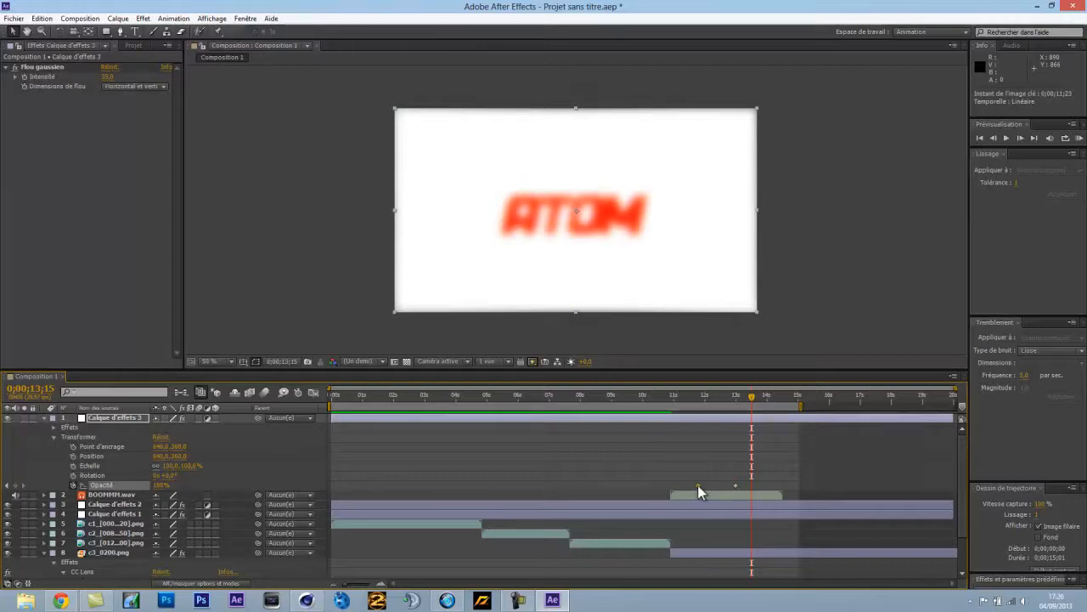
pyautogui.click(699, 486)
pyautogui.click(697, 396)
pyautogui.moveTo(696, 399); pyautogui.dragTo(718, 406)
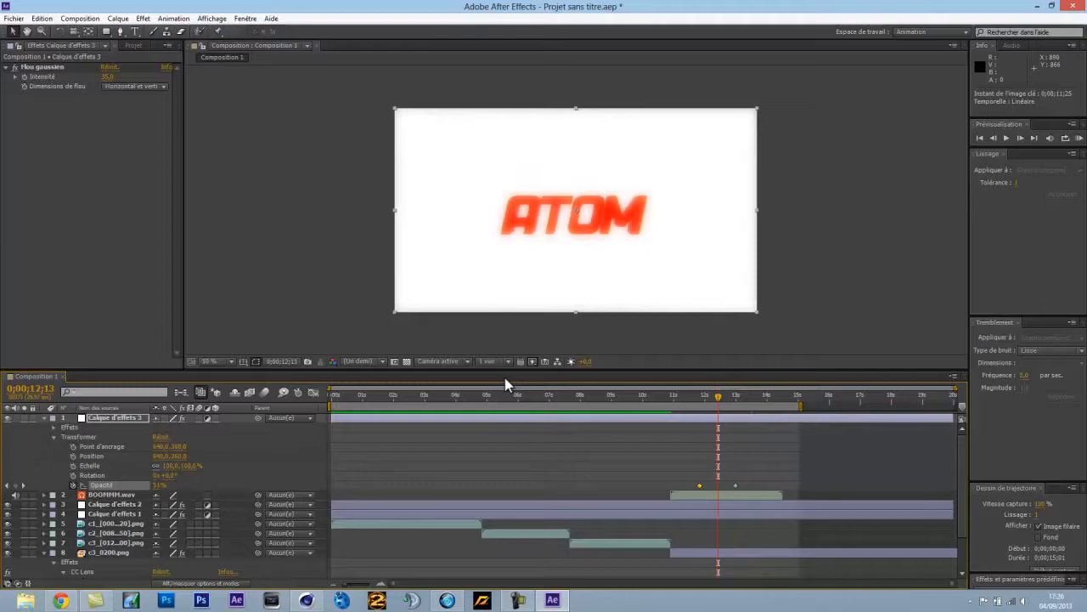
# Activate the Text tool and set the text fill colour to black (000000)
pyautogui.click(134, 31)
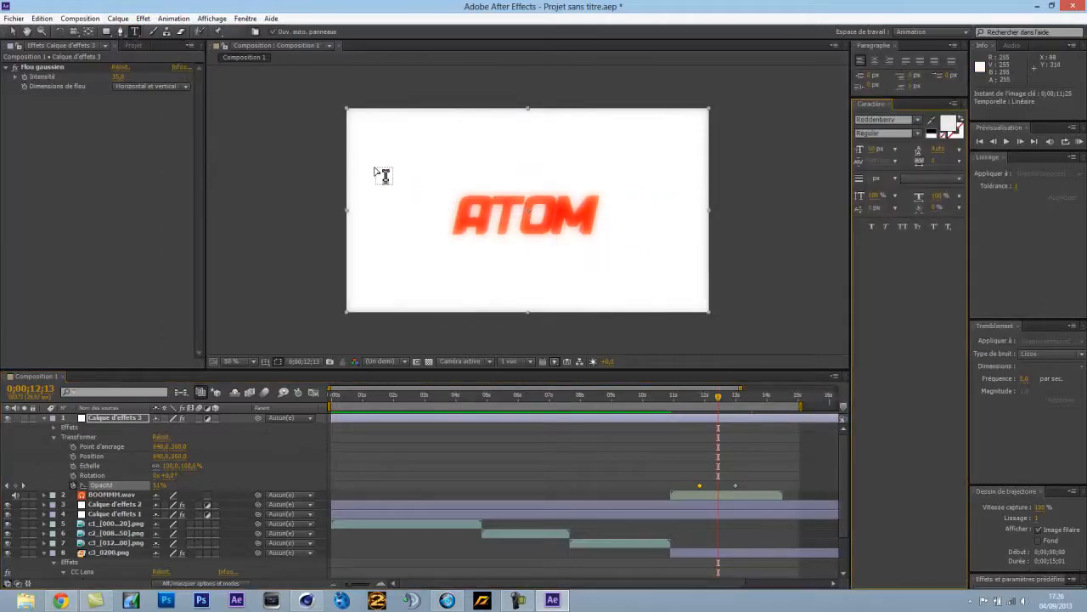
pyautogui.click(948, 123)
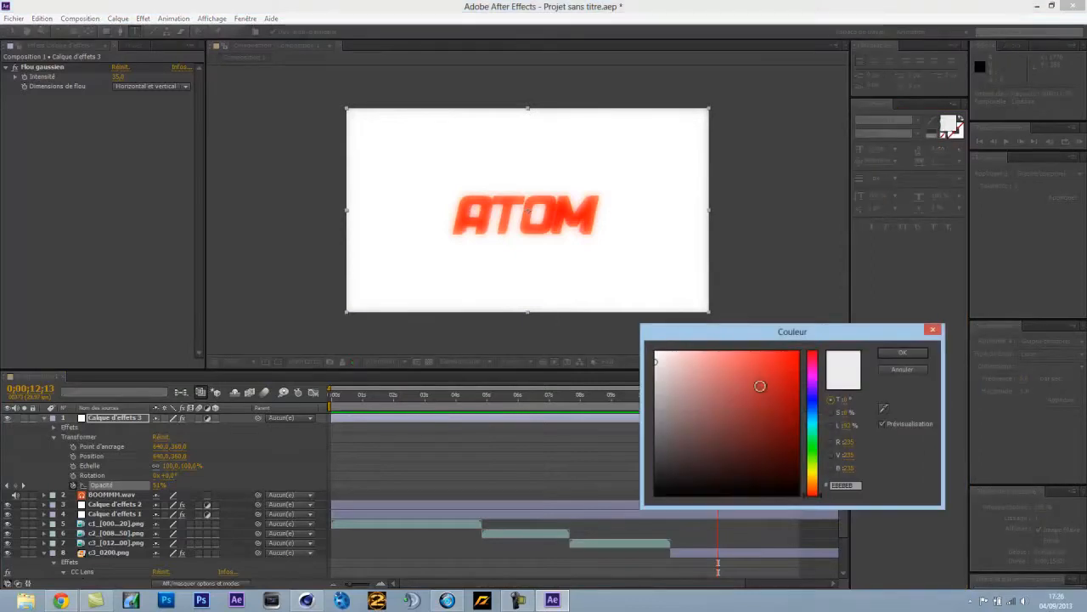
pyautogui.moveTo(709, 397); pyautogui.dragTo(806, 501)
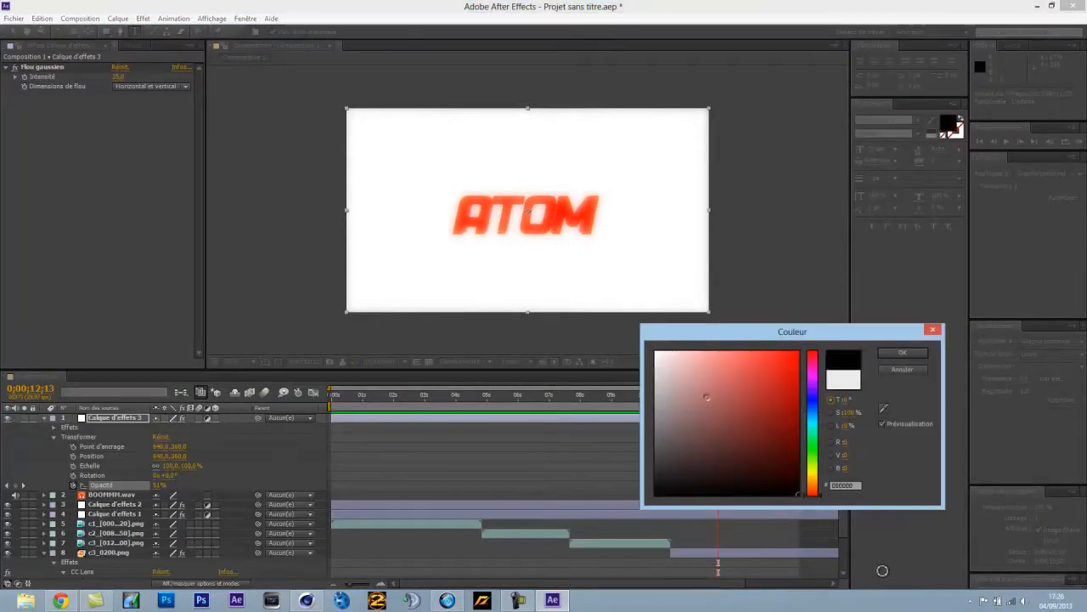
pyautogui.click(896, 354)
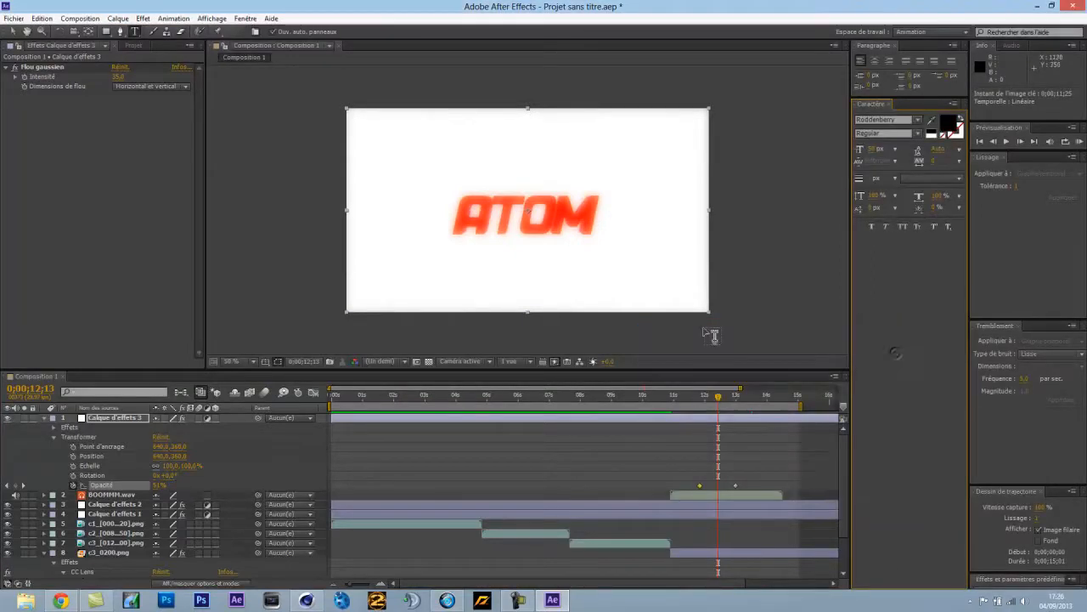
pyautogui.click(442, 202)
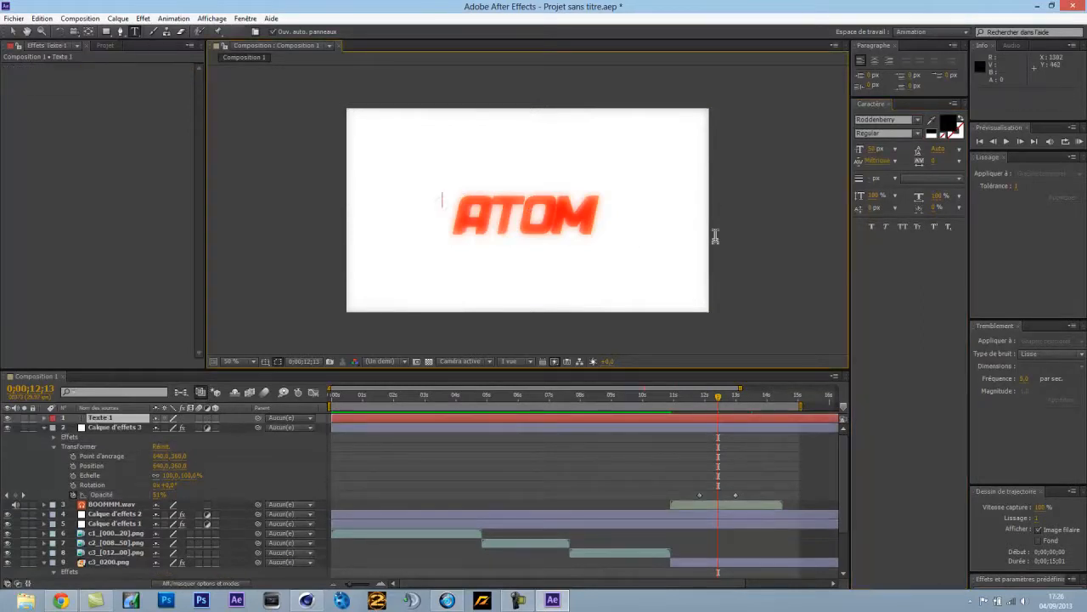
pyautogui.write('www.you')
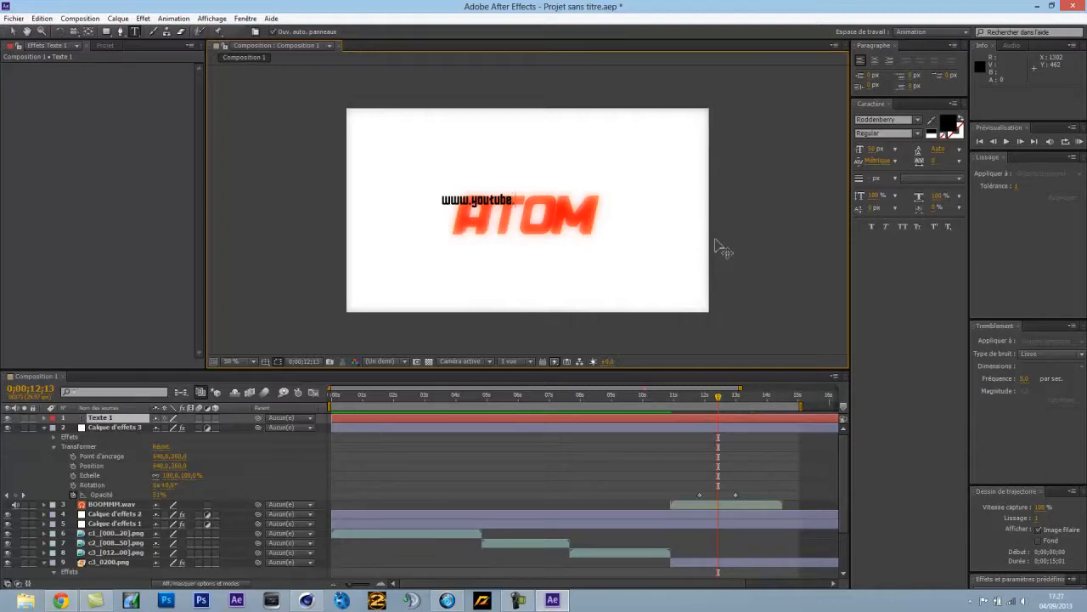
pyautogui.write('tube.com/use')
pyautogui.write('r')
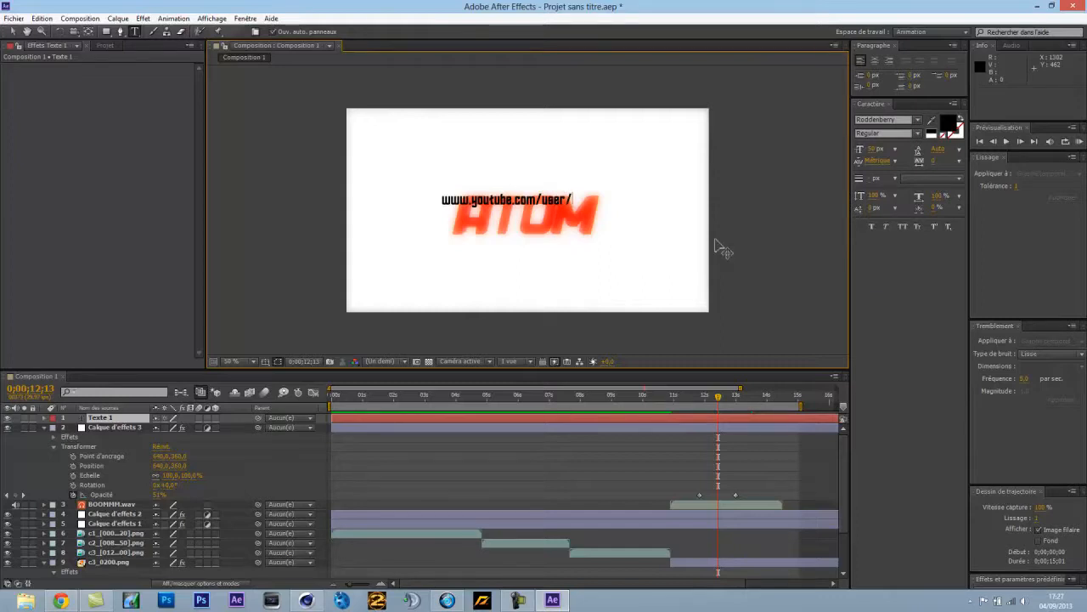
pyautogui.write('/HxroZdesign')
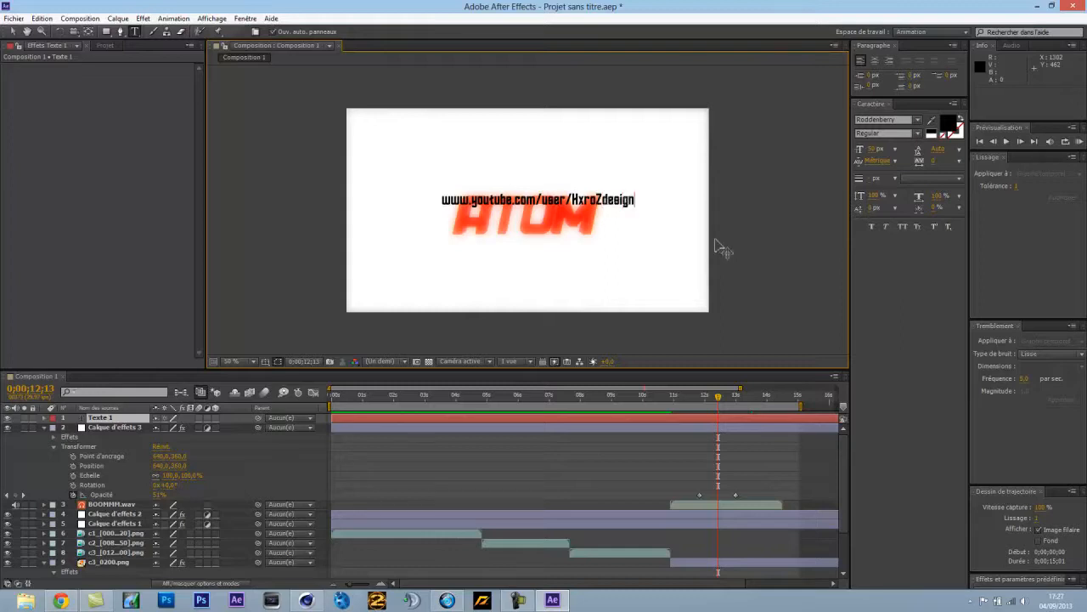
# Change the font of the whole URL text to Round and check its available styles
pyautogui.moveTo(635, 202); pyautogui.dragTo(439, 202)
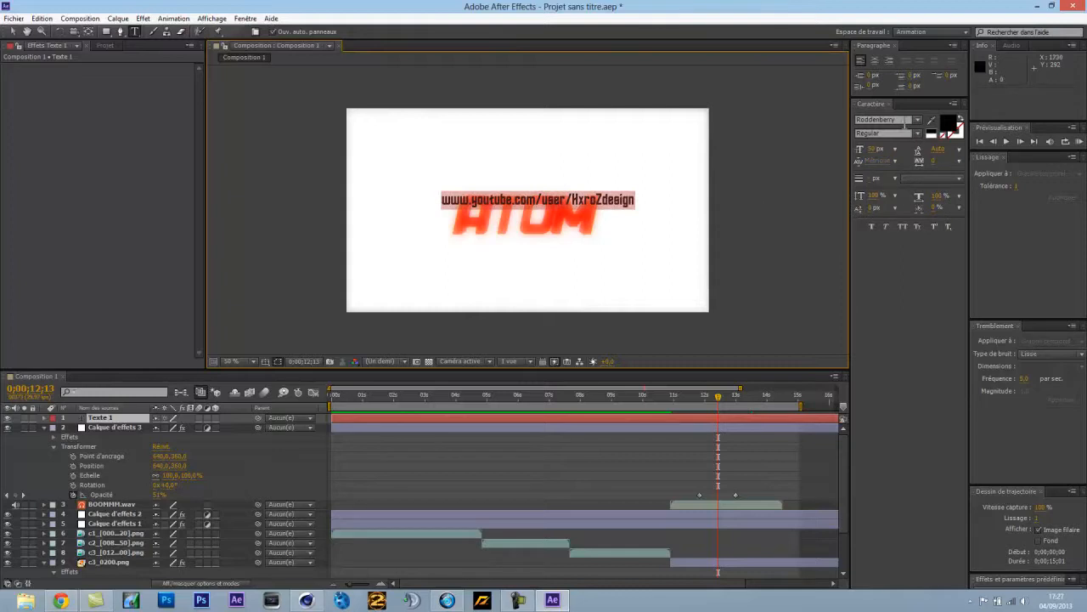
pyautogui.click(919, 121)
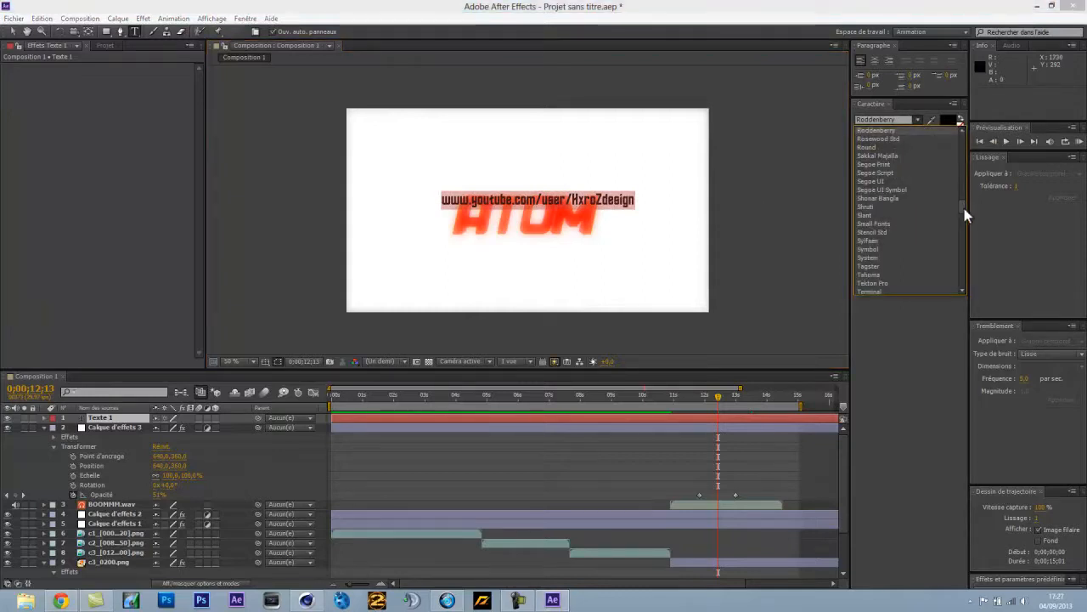
pyautogui.click(899, 146)
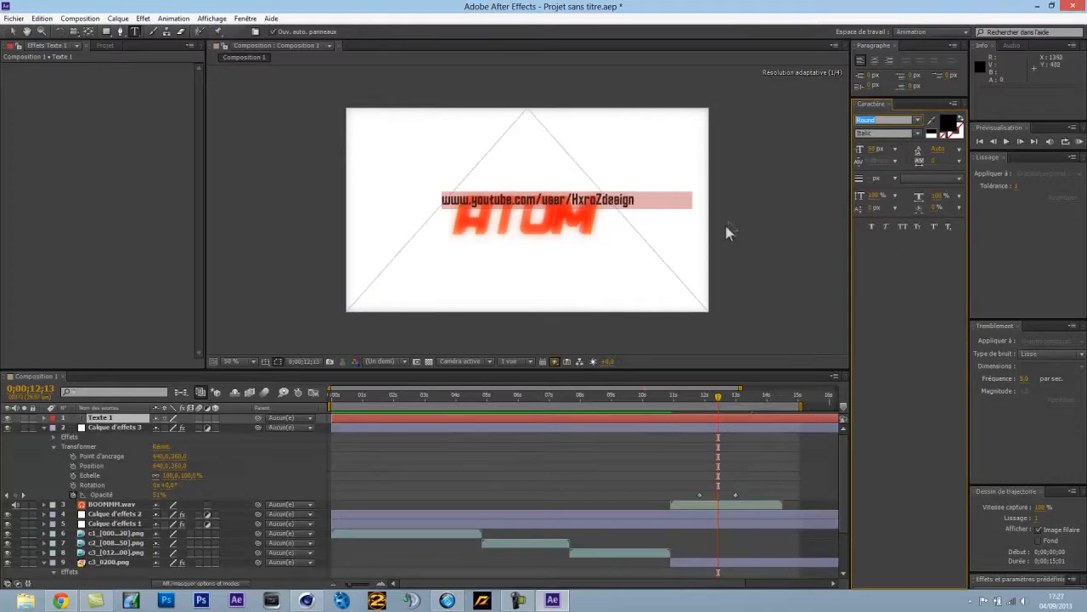
pyautogui.click(884, 260)
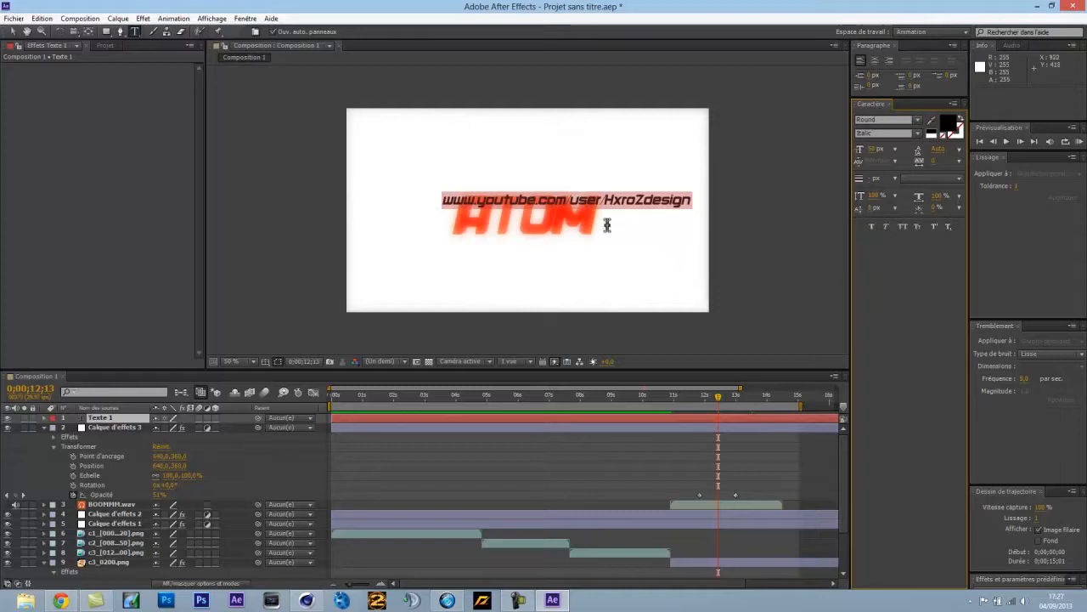
pyautogui.click(919, 134)
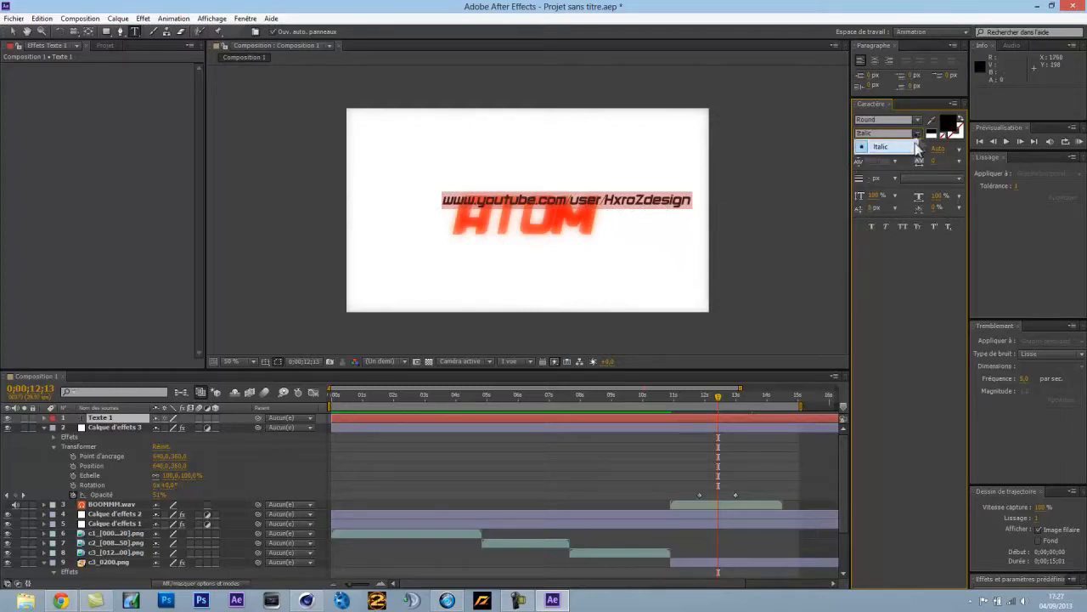
pyautogui.click(918, 137)
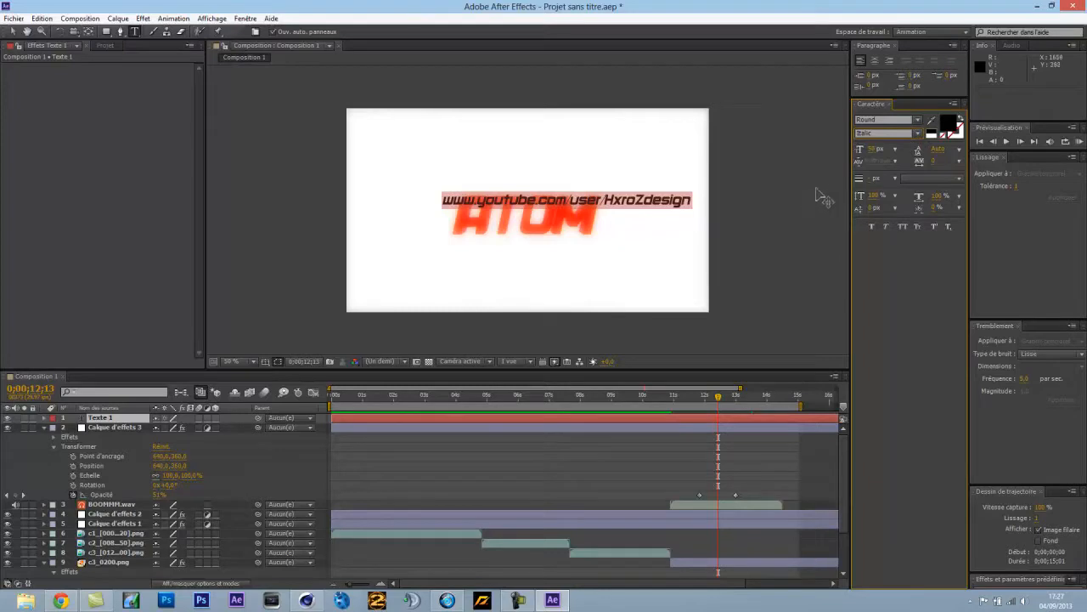
# Set the URL text size to 40 px and move the text to position 286, 380 across the ATOM logo
pyautogui.click(875, 149)
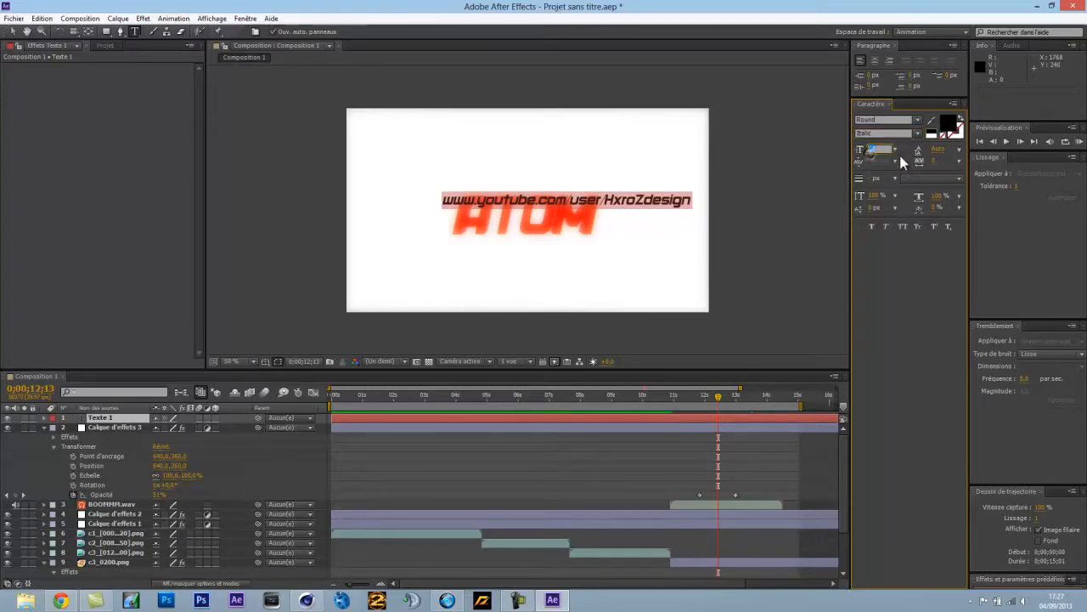
pyautogui.write('40')
pyautogui.press('Return')
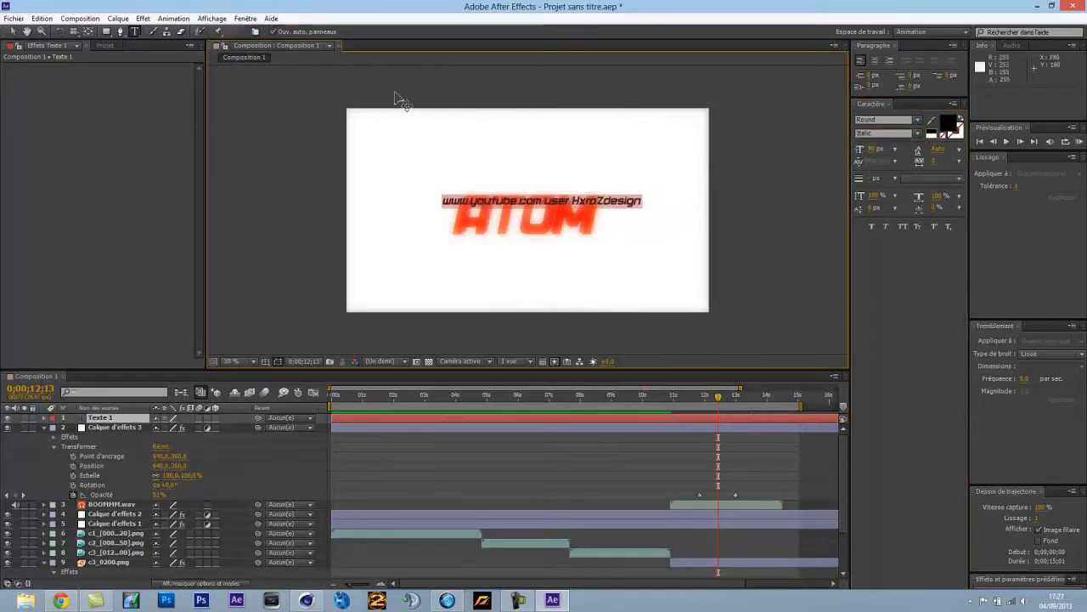
pyautogui.press('v')
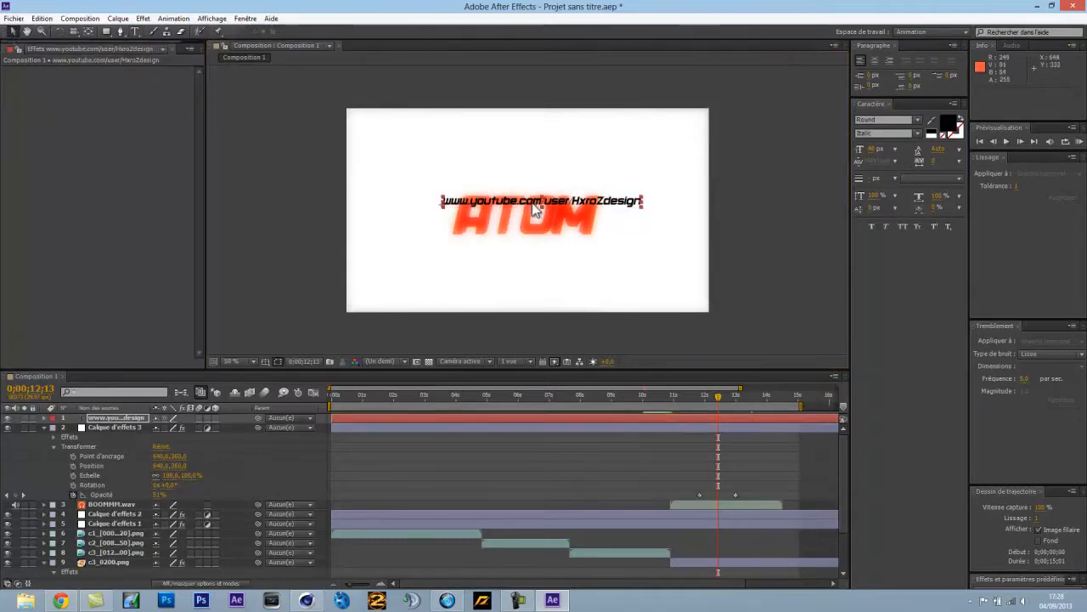
pyautogui.moveTo(545, 209); pyautogui.dragTo(531, 218)
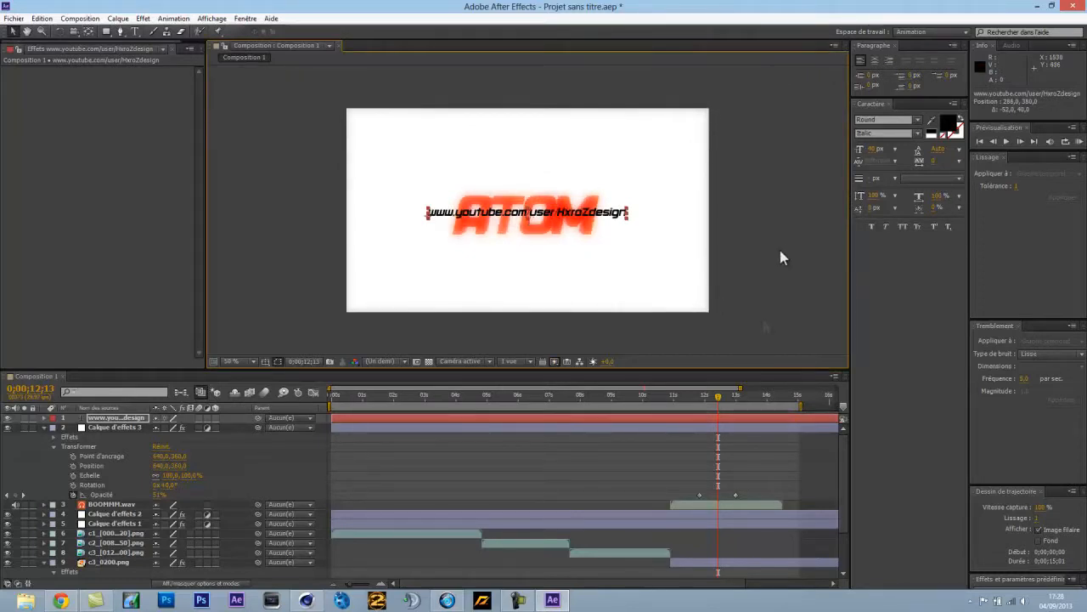
# Set the URL text layer's opacity to 0% at 0;00;12;13
pyautogui.click(44, 426)
pyautogui.click(44, 418)
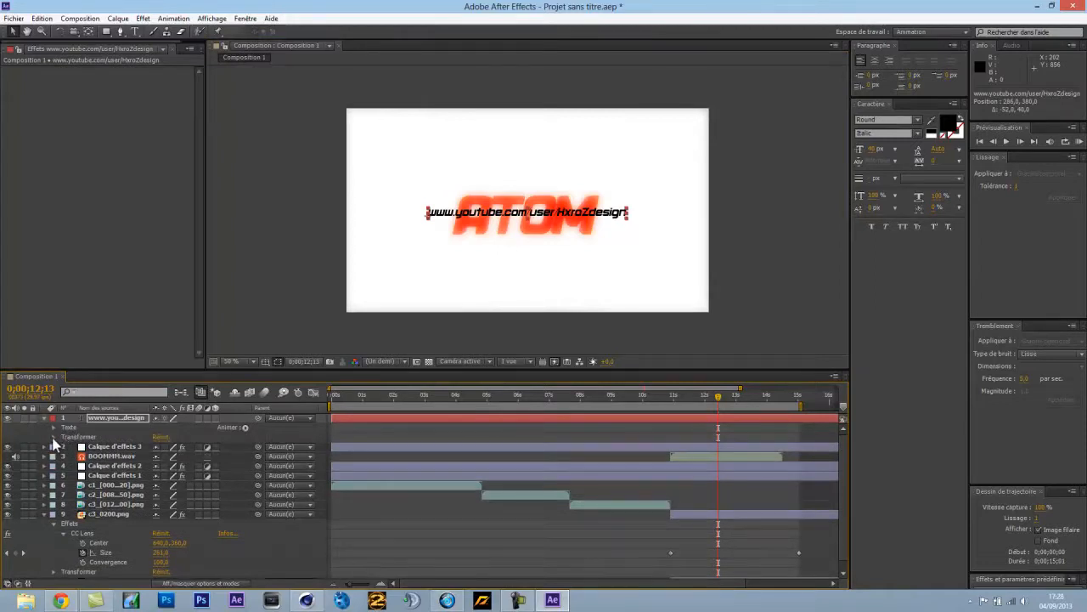
pyautogui.click(54, 435)
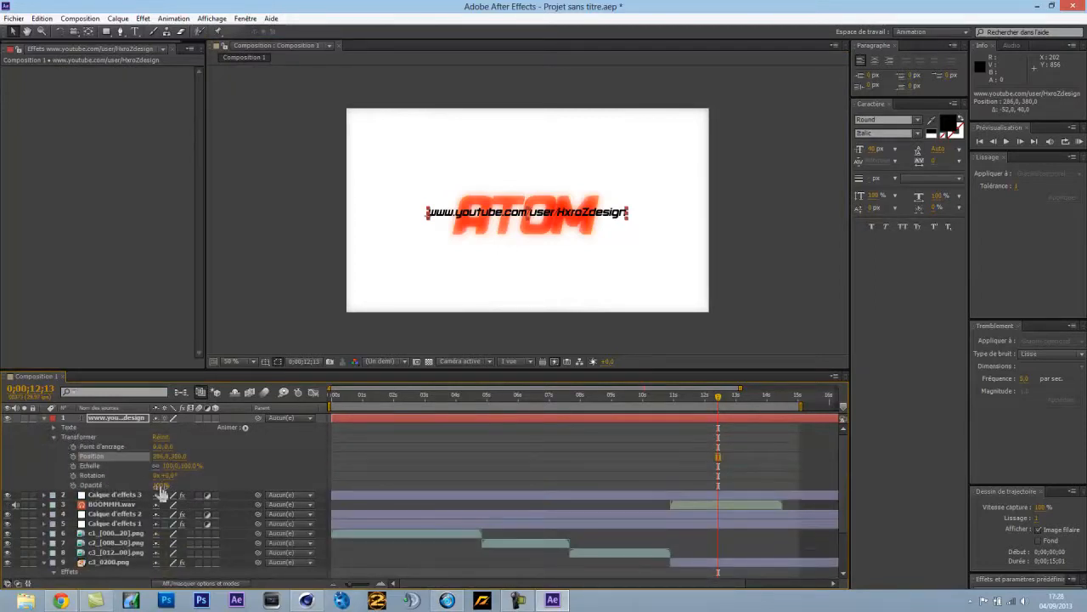
pyautogui.click(160, 486)
pyautogui.write('0')
pyautogui.press('Return')
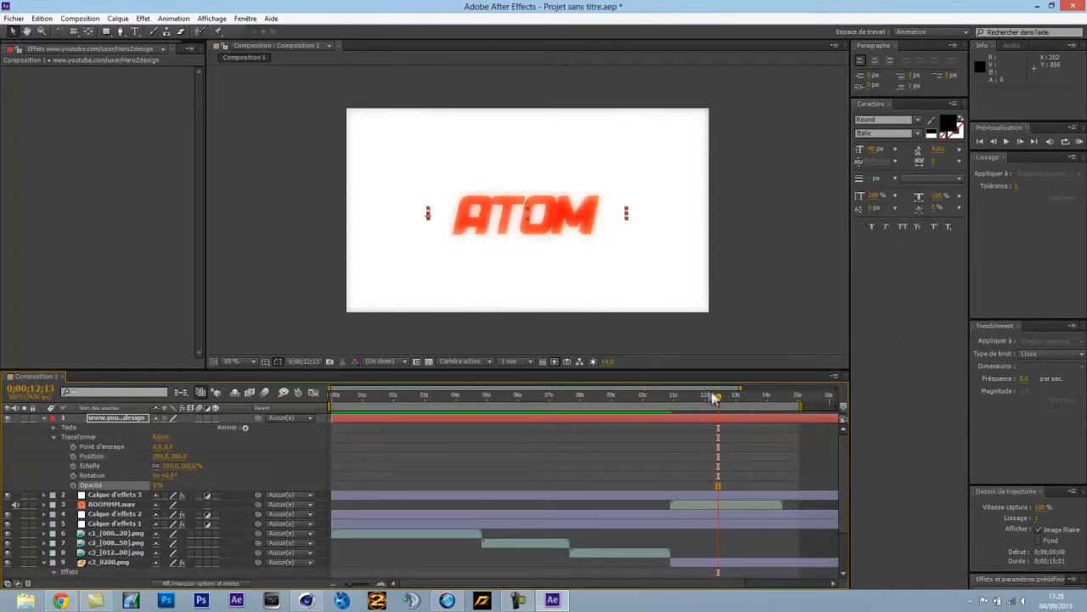
# Move the playhead to 0;00;12;27 and set the URL text layer's opacity to 100%
pyautogui.moveTo(719, 402); pyautogui.dragTo(736, 404)
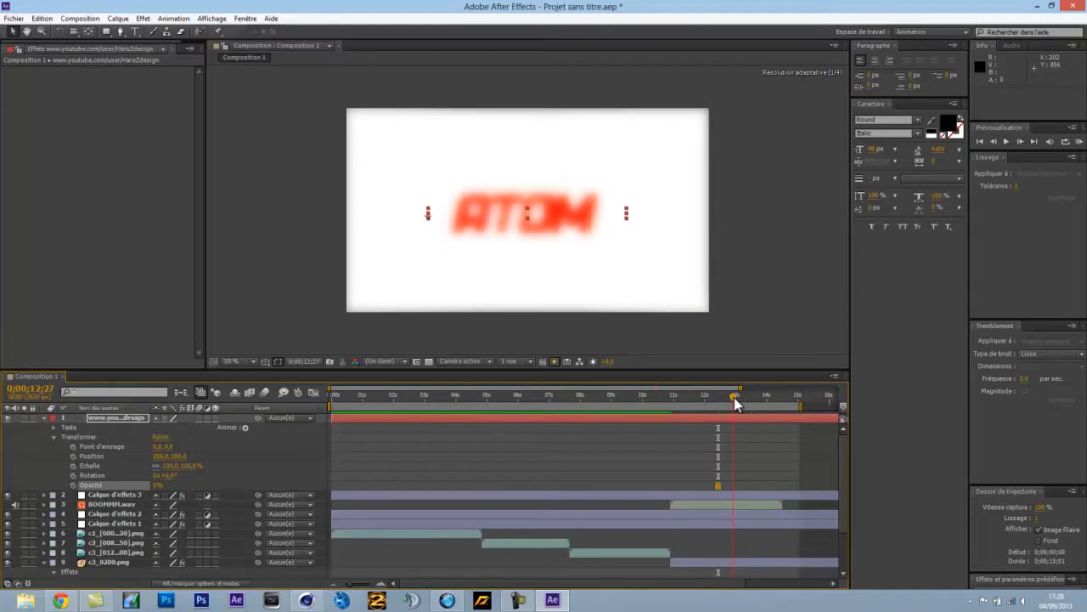
pyautogui.click(159, 485)
pyautogui.write('100')
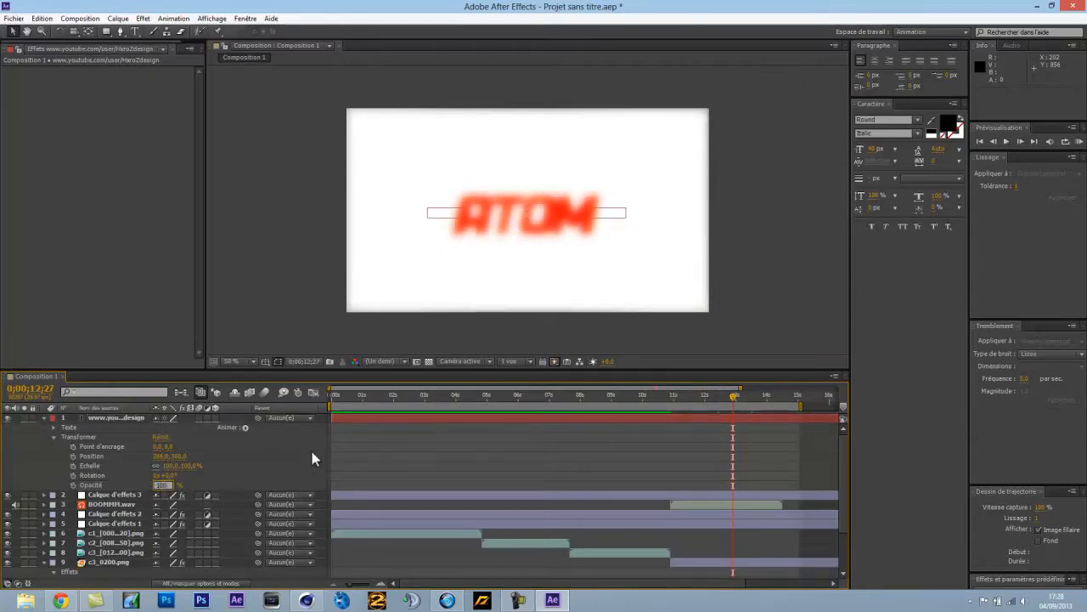
pyautogui.press('Return')
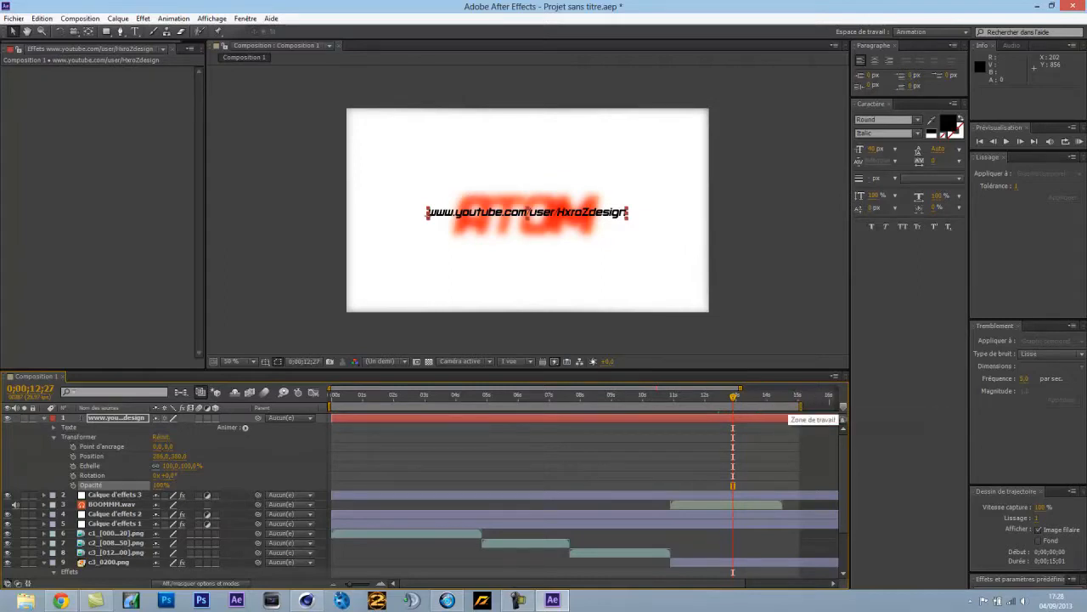
pyautogui.click(756, 311)
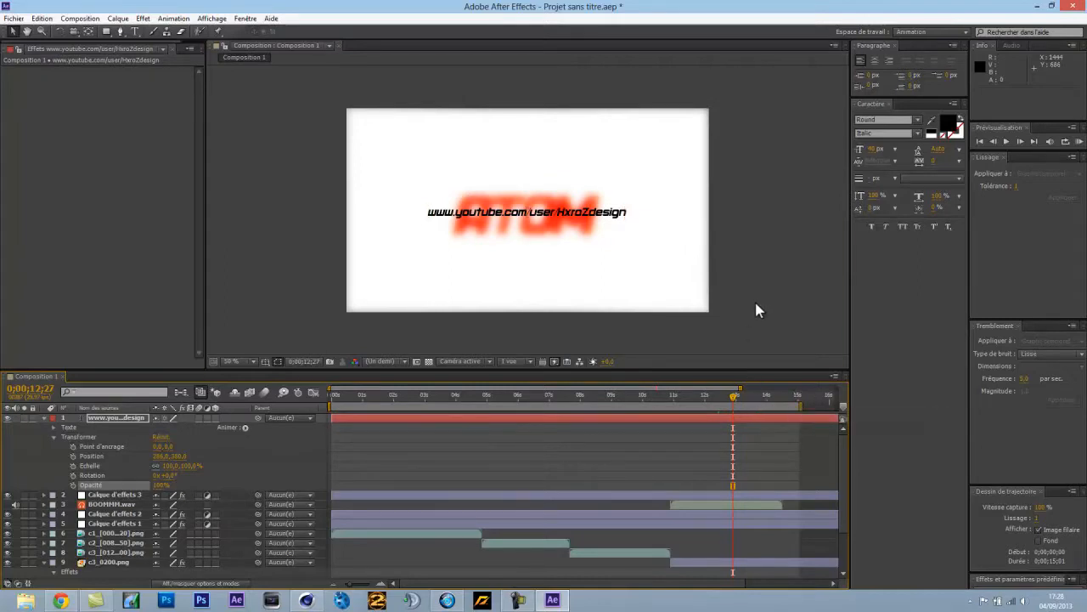
# Collapse the expanded layer properties and scrub back to about 0;00;02;06 to check the URL text early in the intro
pyautogui.click(45, 417)
pyautogui.click(54, 505)
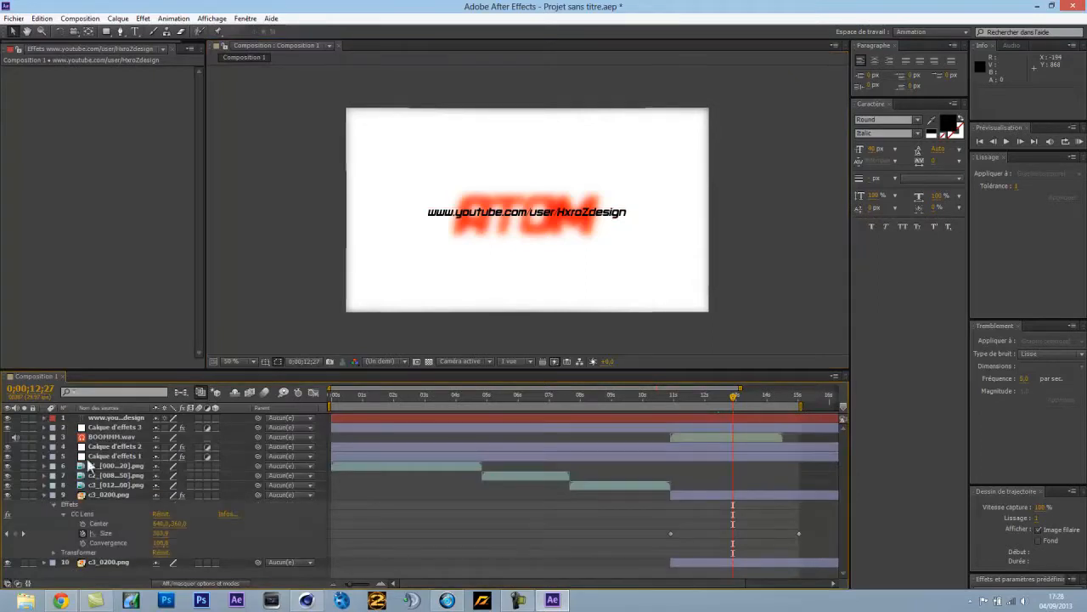
pyautogui.click(44, 496)
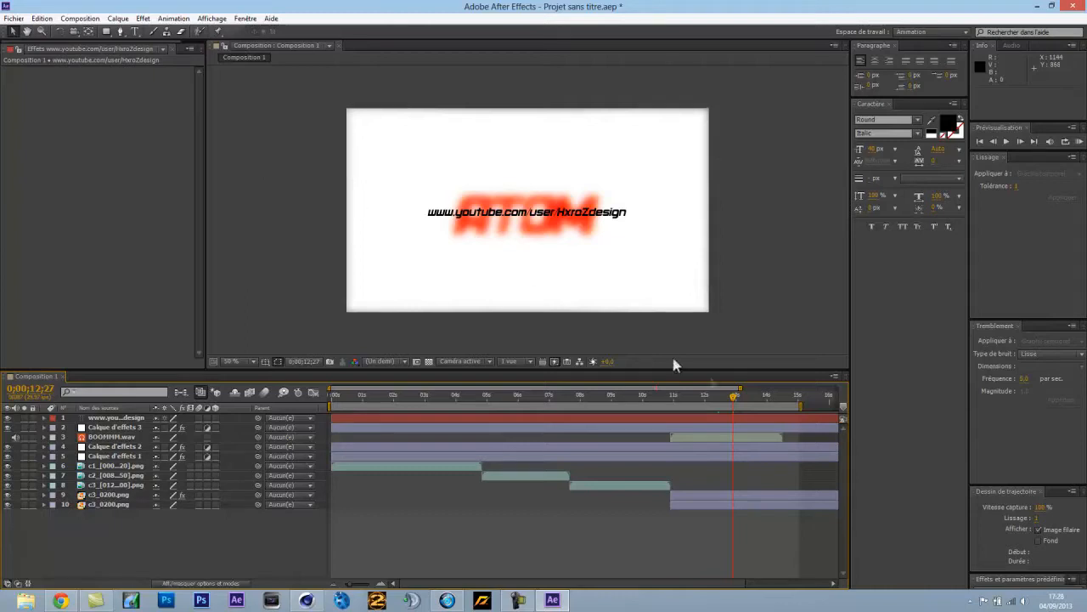
pyautogui.moveTo(736, 401); pyautogui.dragTo(402, 400)
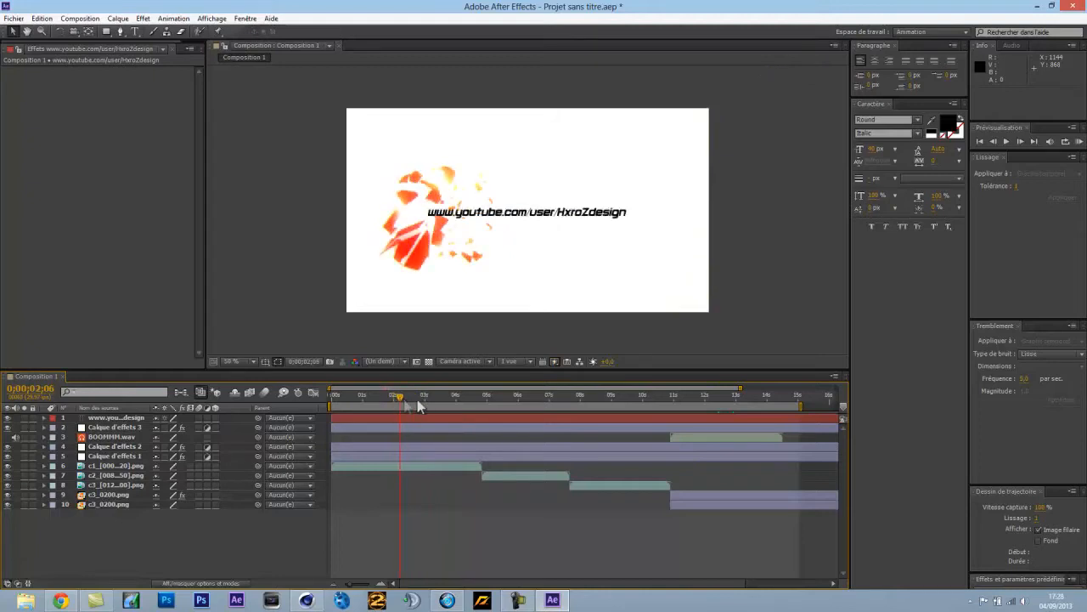
# Add an opacity keyframe at 100% to the URL text layer at 0;00;13;01
pyautogui.moveTo(388, 399); pyautogui.dragTo(740, 402)
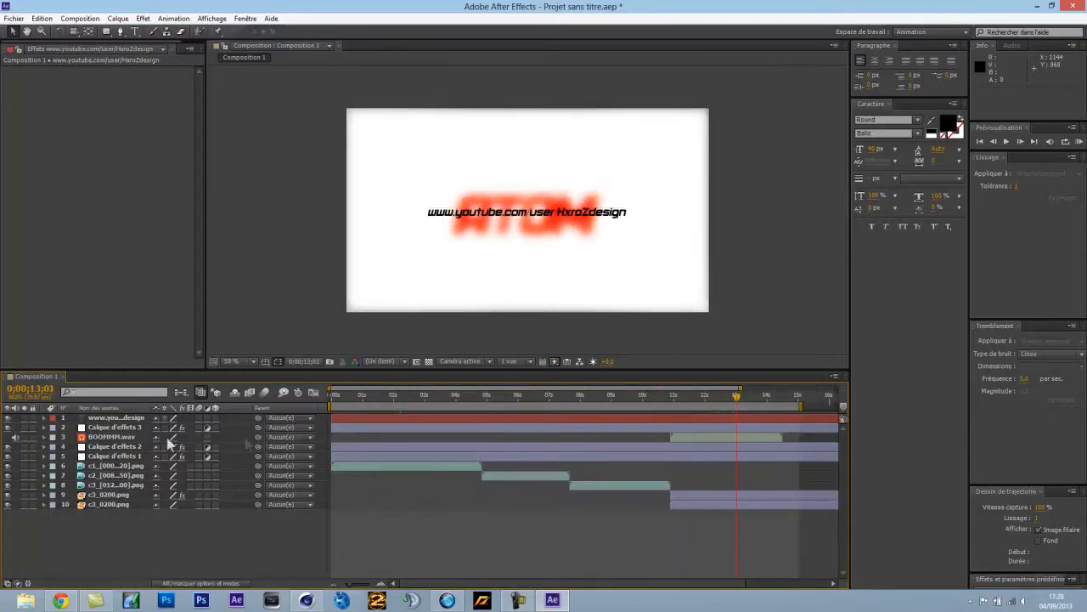
pyautogui.click(44, 418)
pyautogui.click(53, 437)
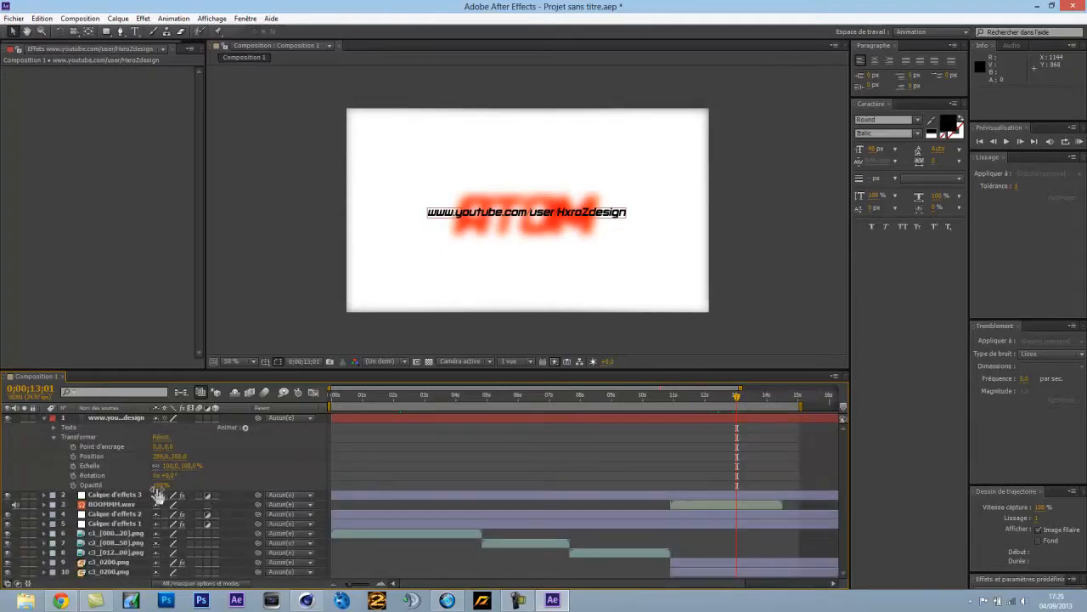
pyautogui.click(73, 485)
# Add an opacity keyframe at 0% to the URL text layer at 0;00;12;18
pyautogui.click(713, 396)
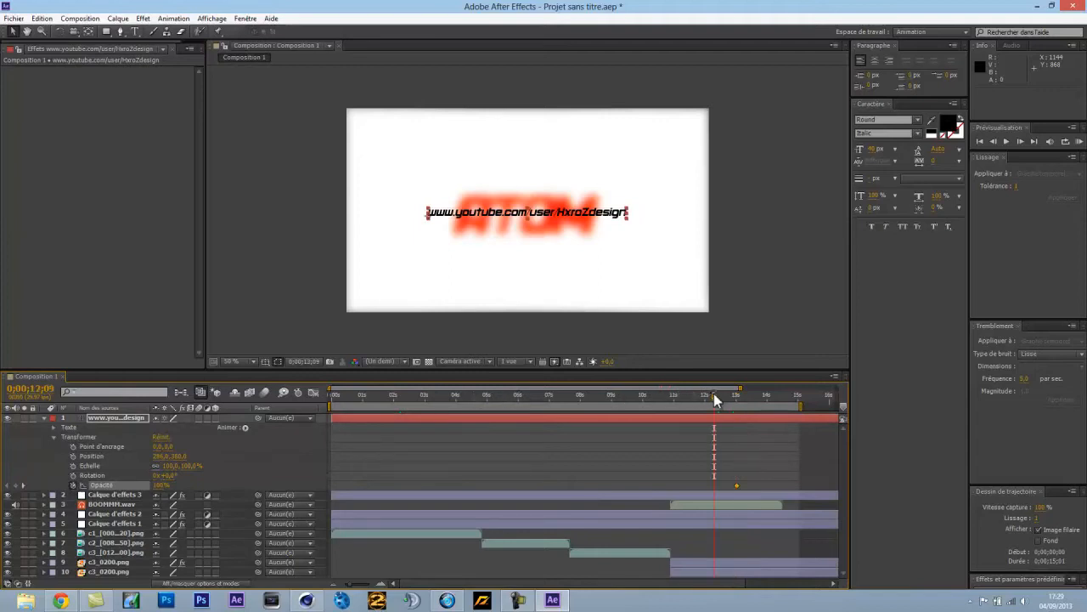
pyautogui.moveTo(714, 396); pyautogui.dragTo(726, 398)
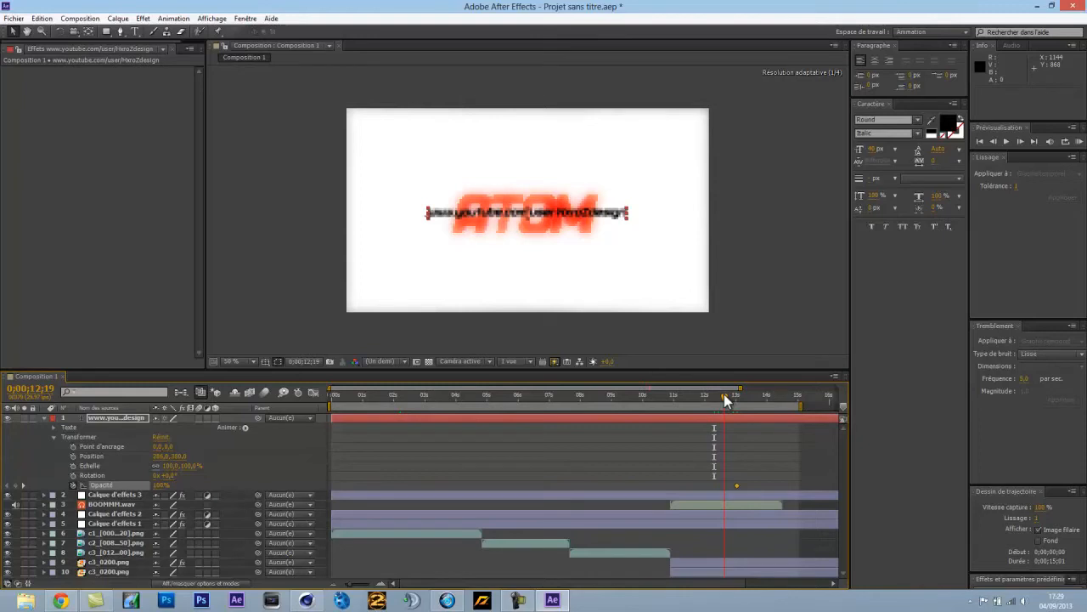
pyautogui.moveTo(726, 401); pyautogui.dragTo(723, 397)
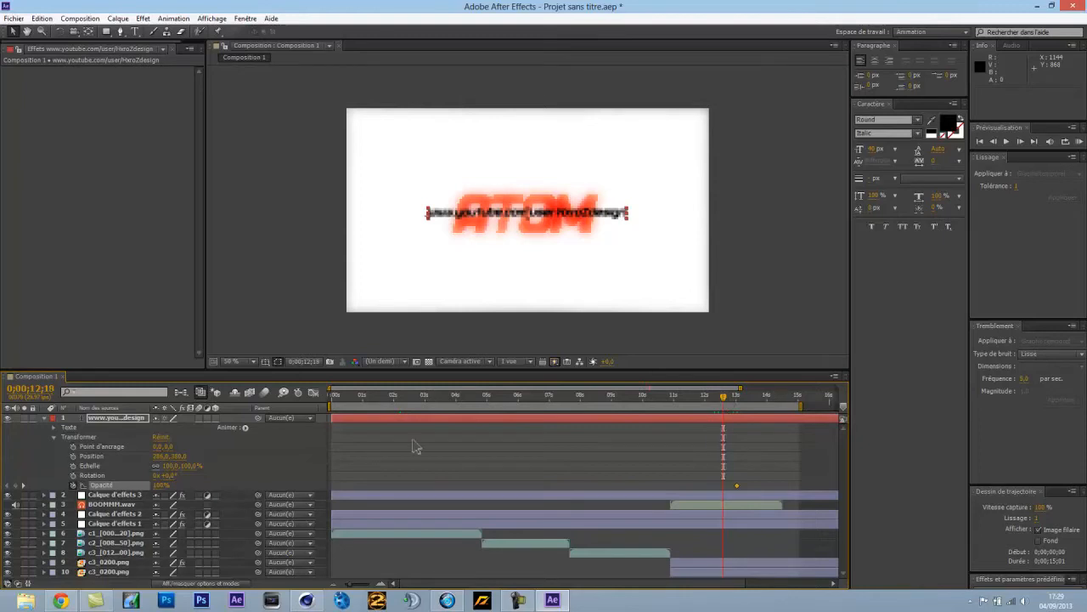
pyautogui.click(162, 485)
pyautogui.write('0')
pyautogui.press('Return')
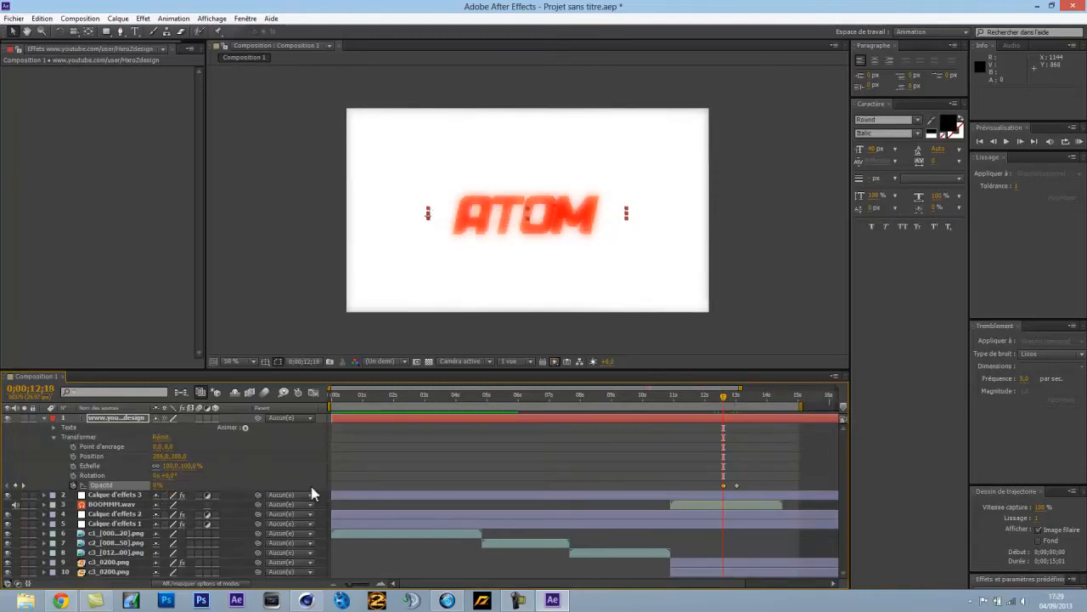
pyautogui.moveTo(722, 400); pyautogui.dragTo(448, 398)
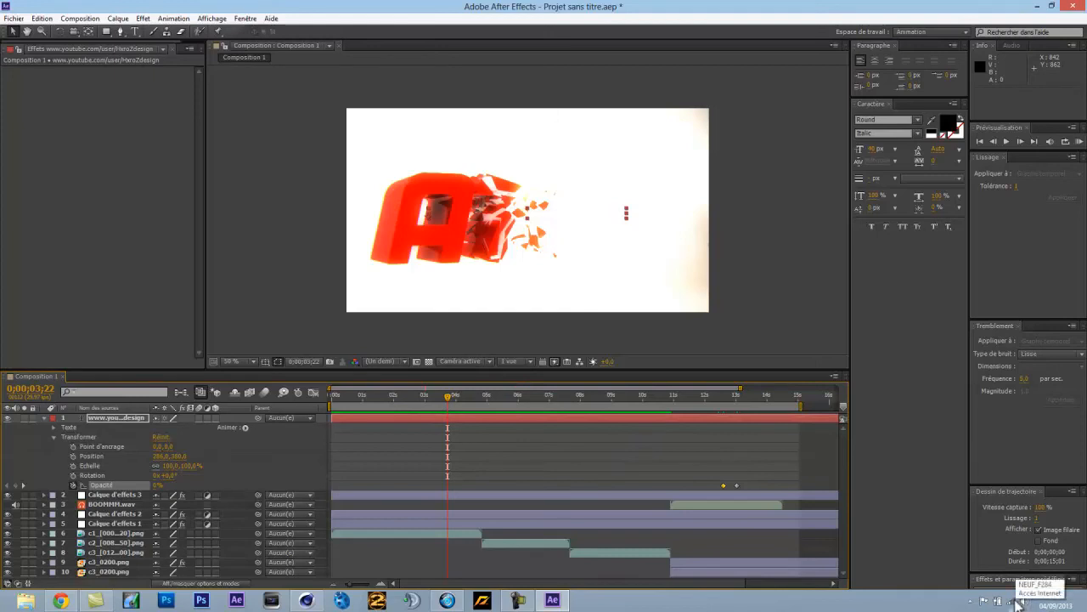
pyautogui.click(530, 602)
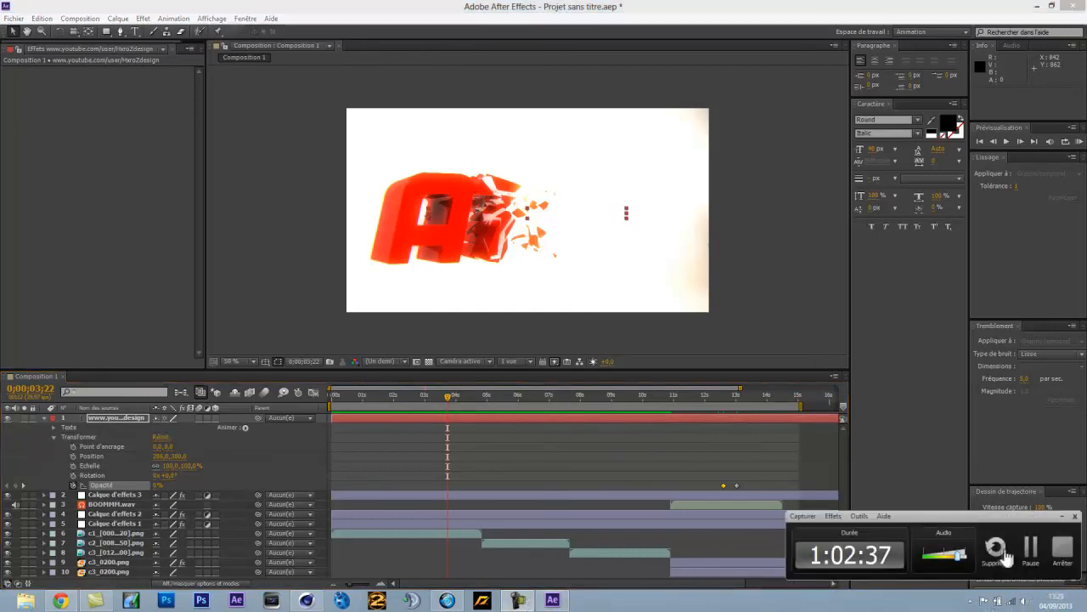